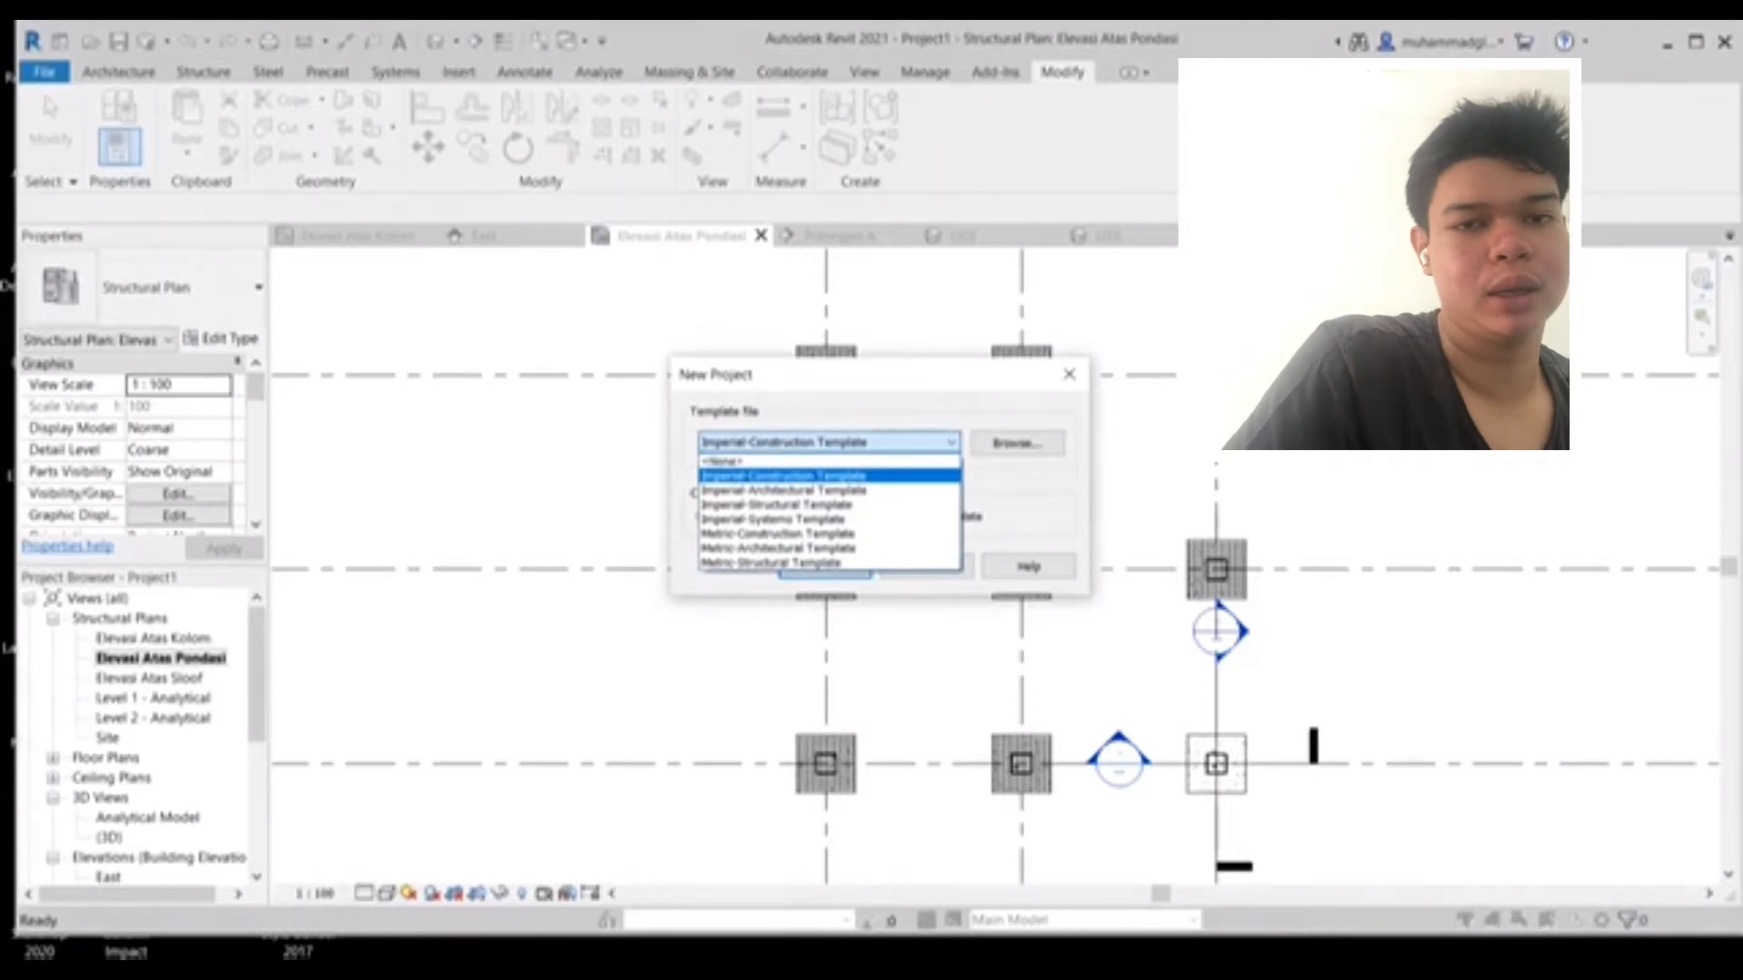
# - Create a new project from the Metric-Structural Template
pyautogui.press('Down')
pyautogui.press('Down')
pyautogui.press('Down')
pyautogui.press('Down')
pyautogui.press('Down')
pyautogui.press('Down')
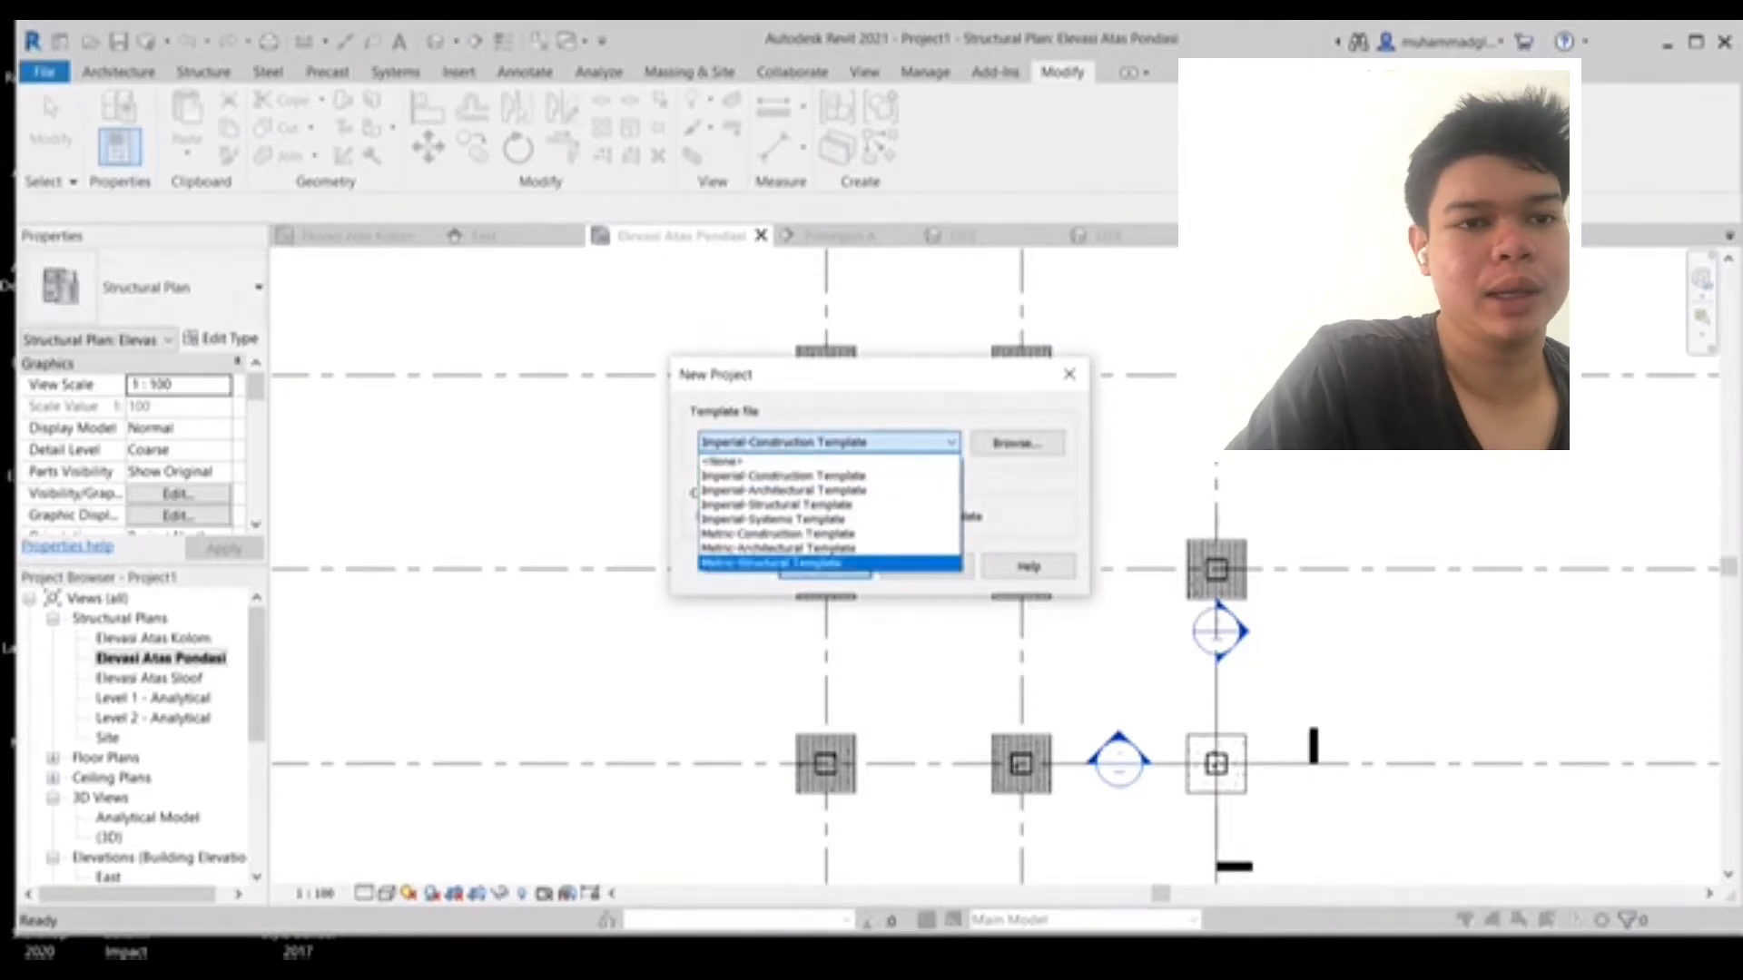
pyautogui.press('Return')
pyautogui.press('Return')
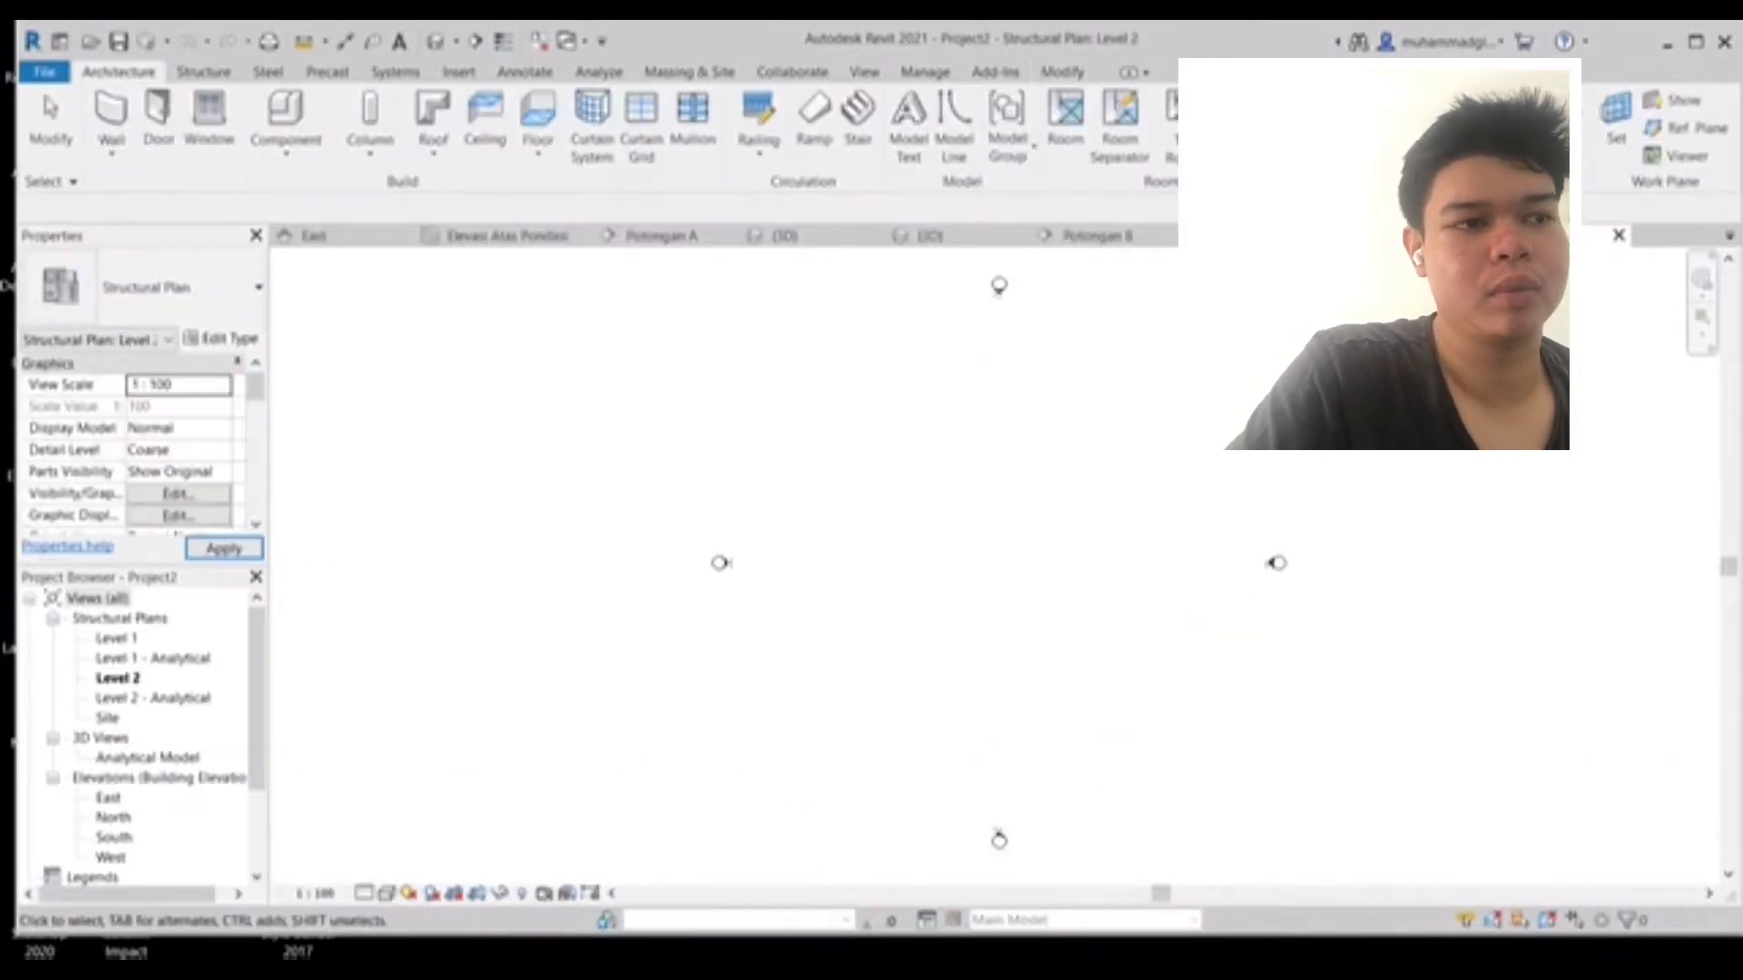
# - Open the East elevation and rename Level 2 to "Elevasi Top Kolom"
pyautogui.moveTo(999, 562); pyautogui.dragTo(840, 581, button='middle')
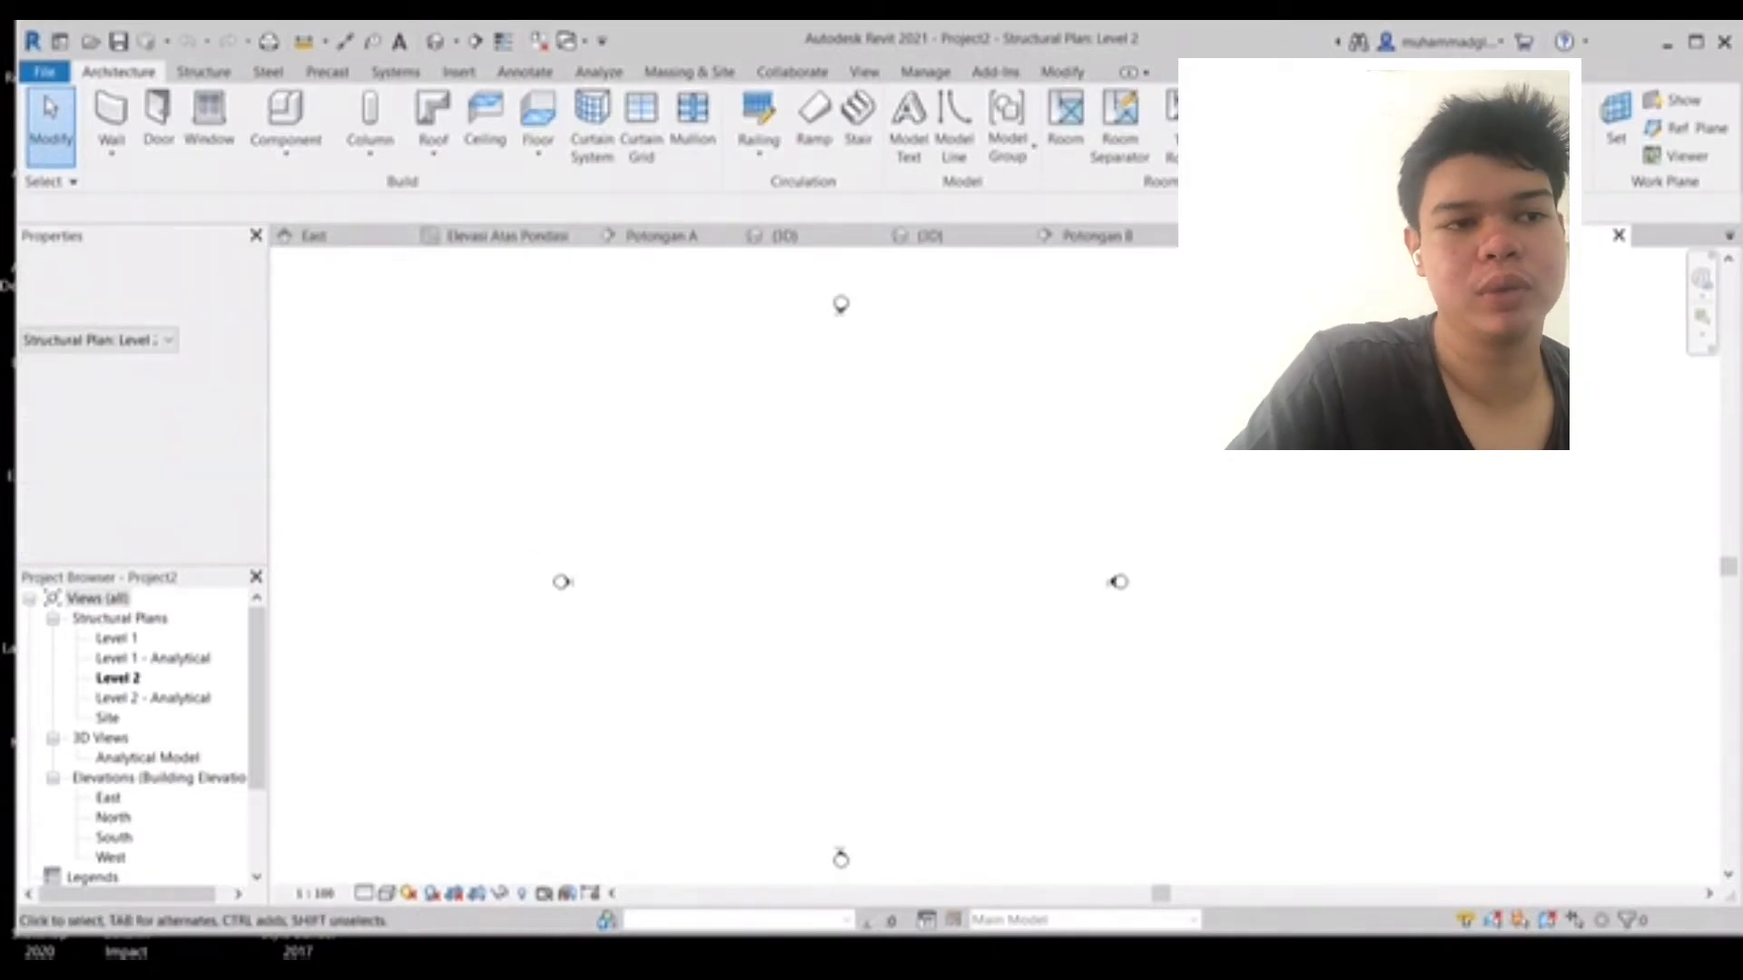
pyautogui.doubleClick(108, 798)
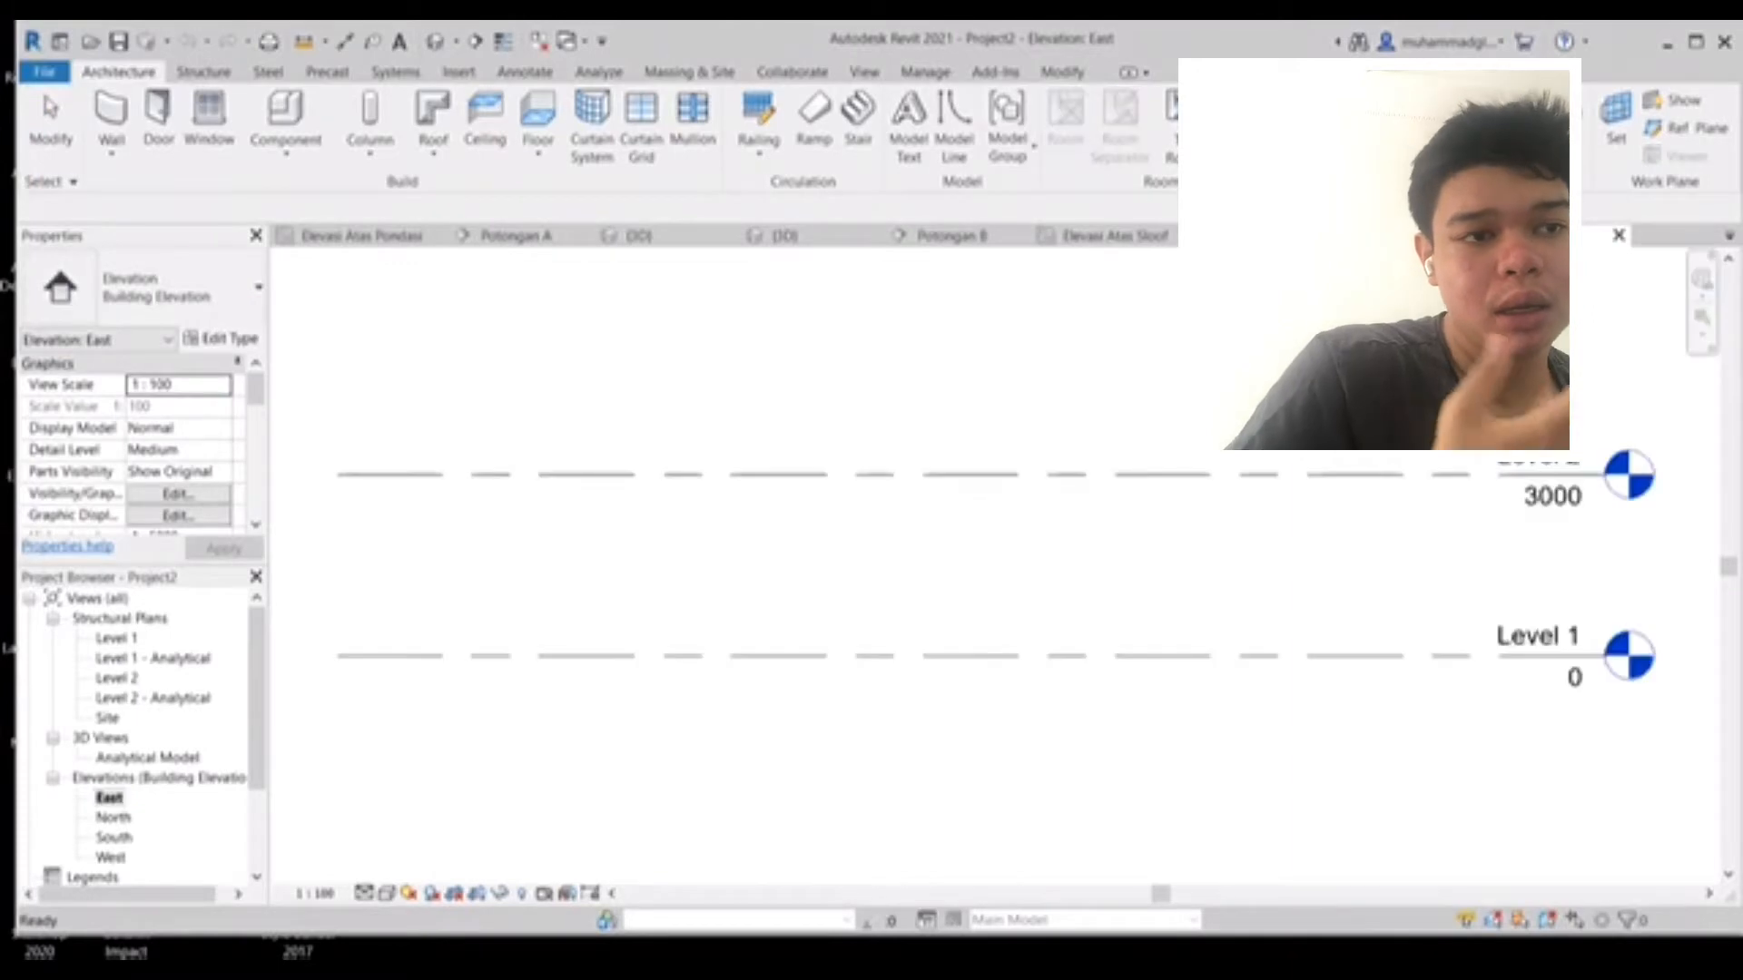
pyautogui.scroll(-1, 740, 635)
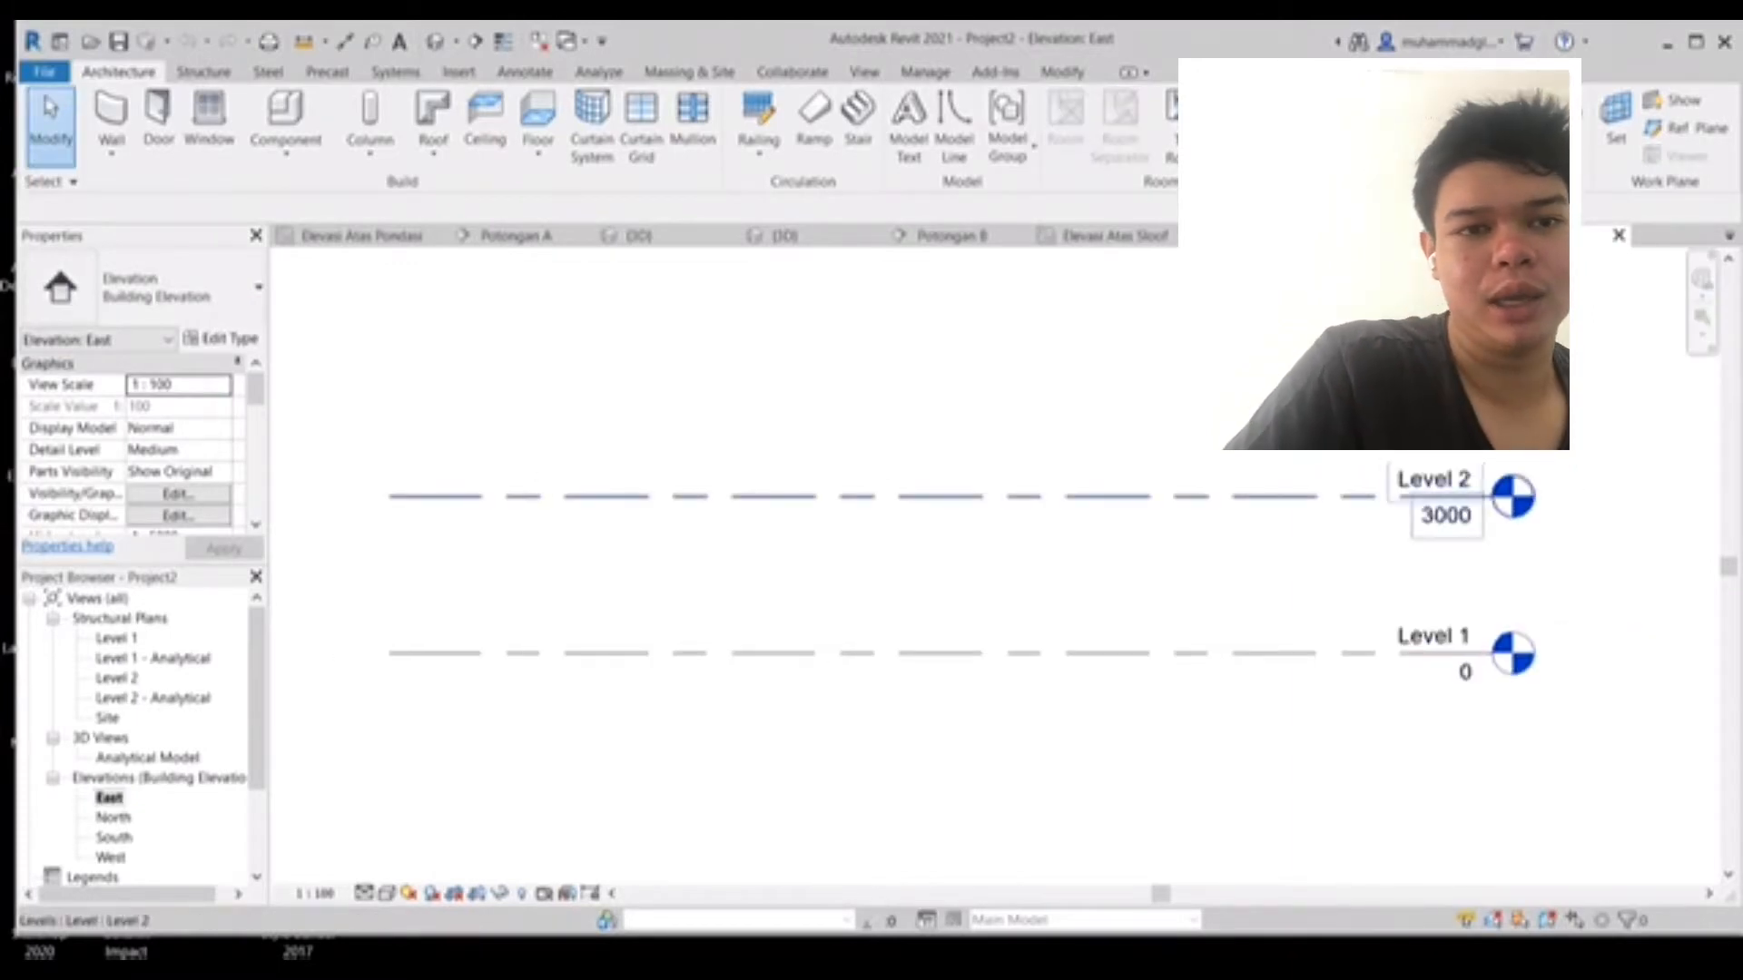
pyautogui.doubleClick(1410, 477)
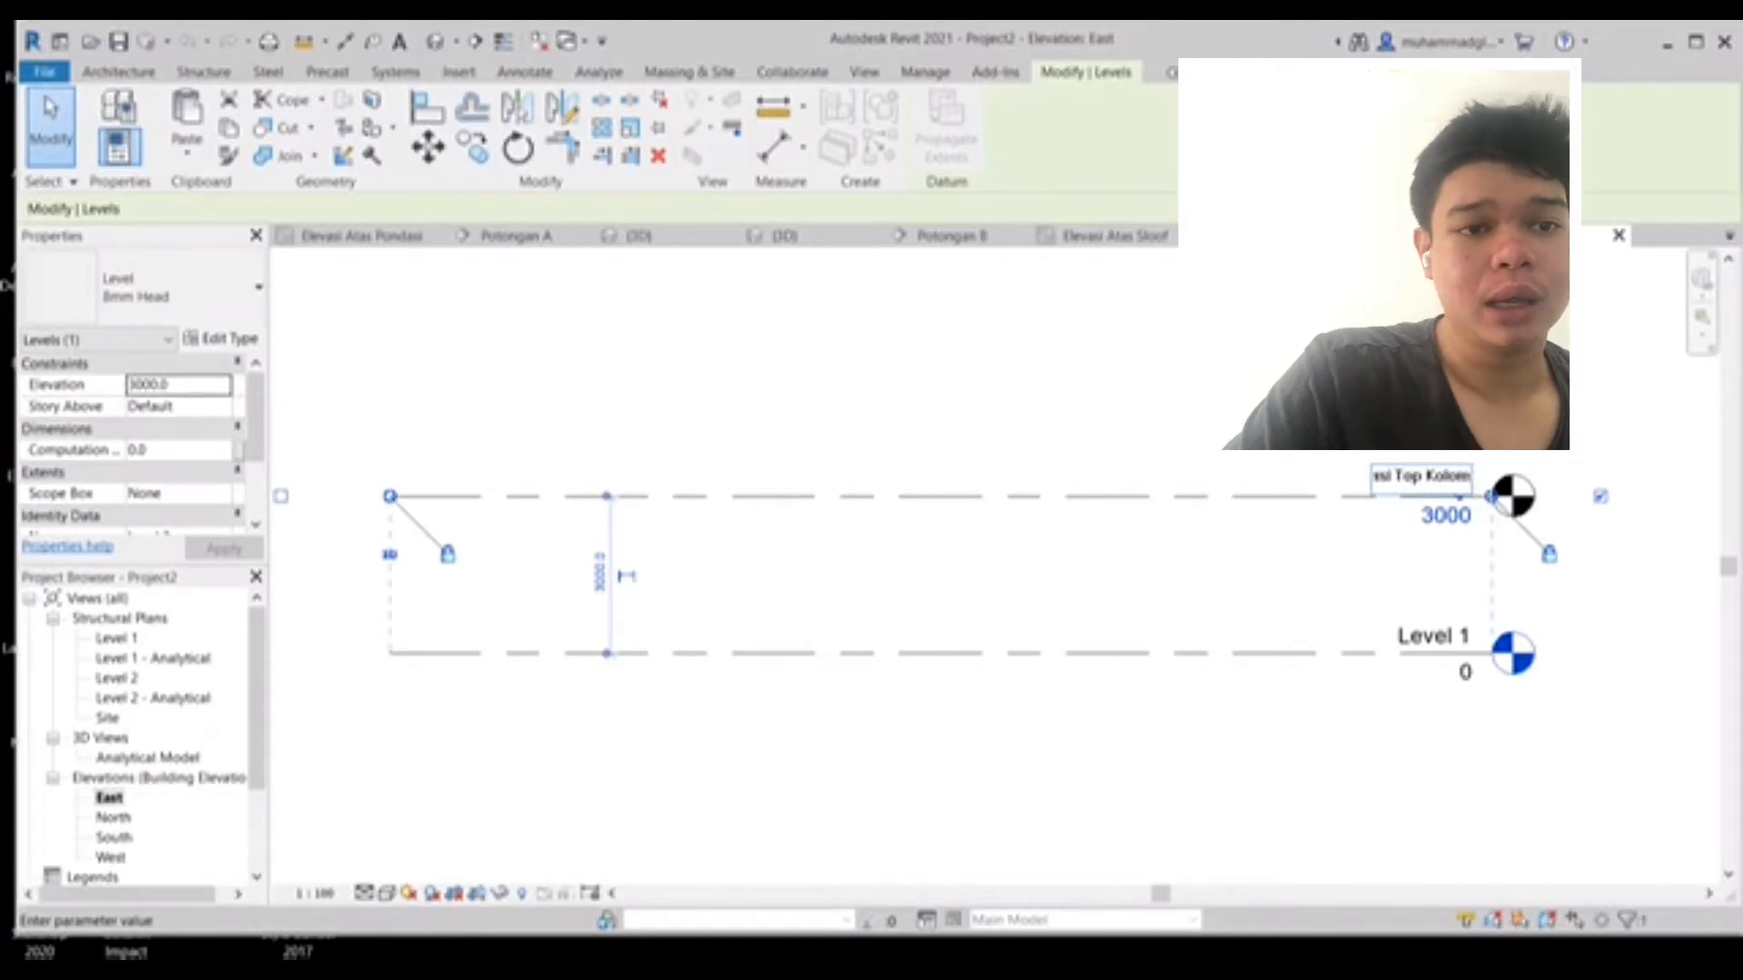
pyautogui.press('Return')
# - Rename Level 1 to "Elevasi Top Sloof"
pyautogui.doubleClick(1434, 636)
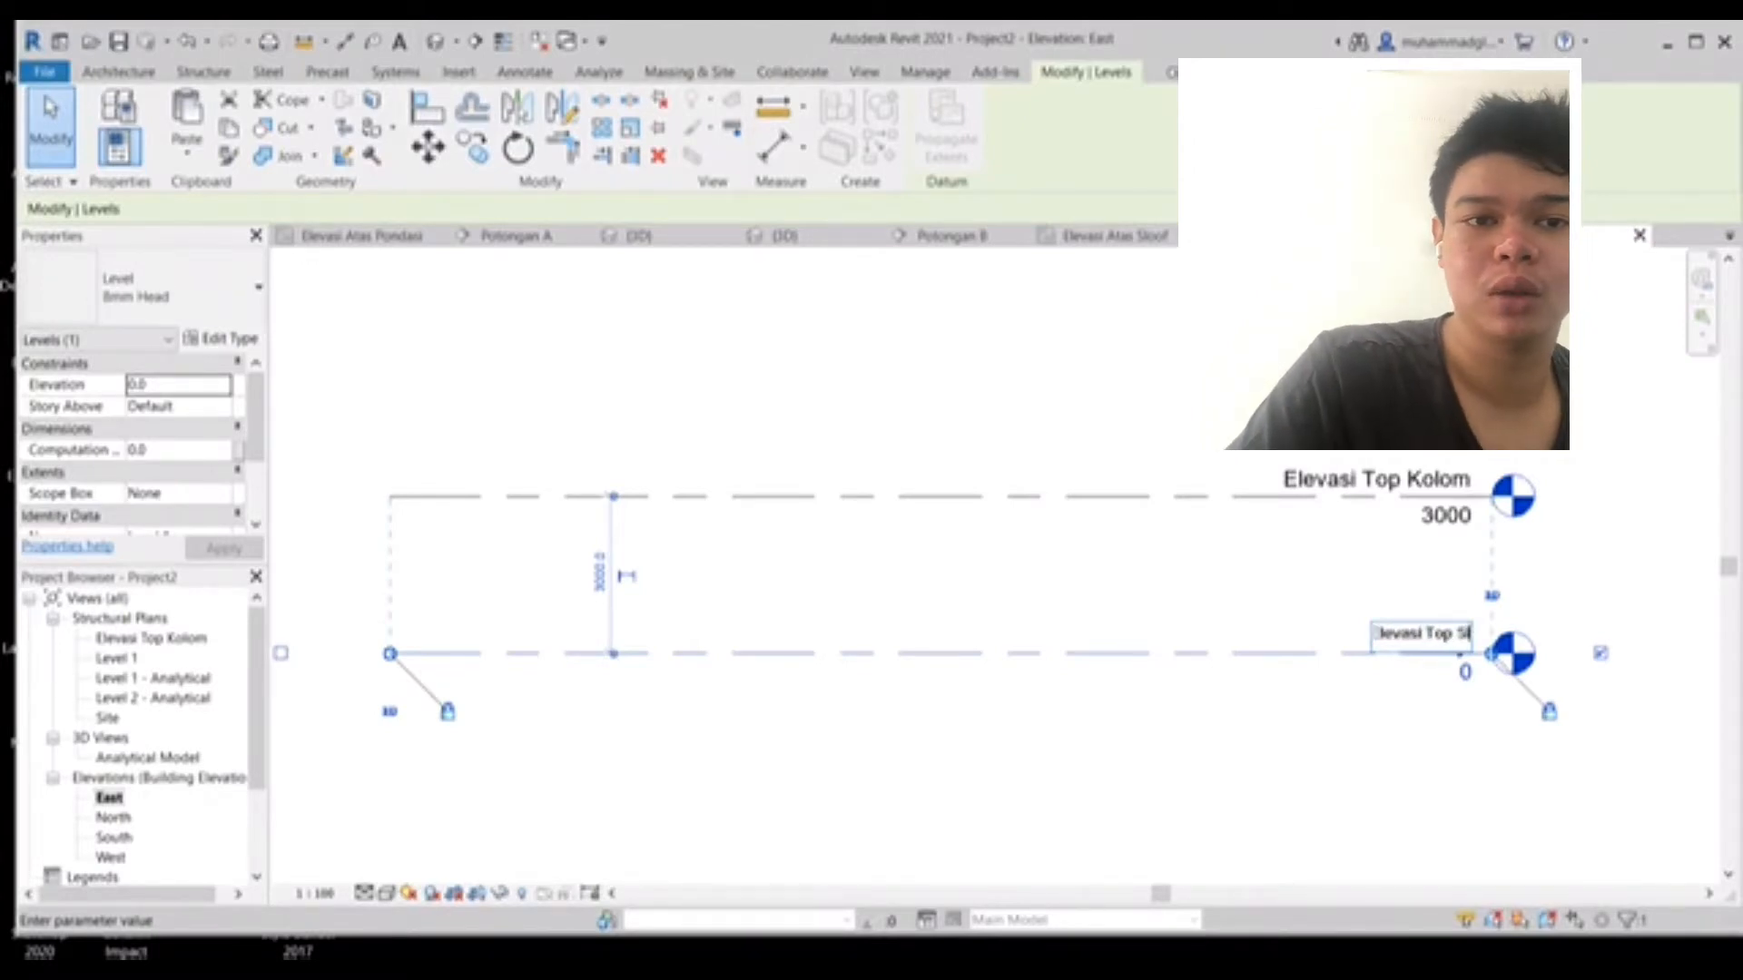
pyautogui.write('Elevasi Top Sloof')
pyautogui.press('Return')
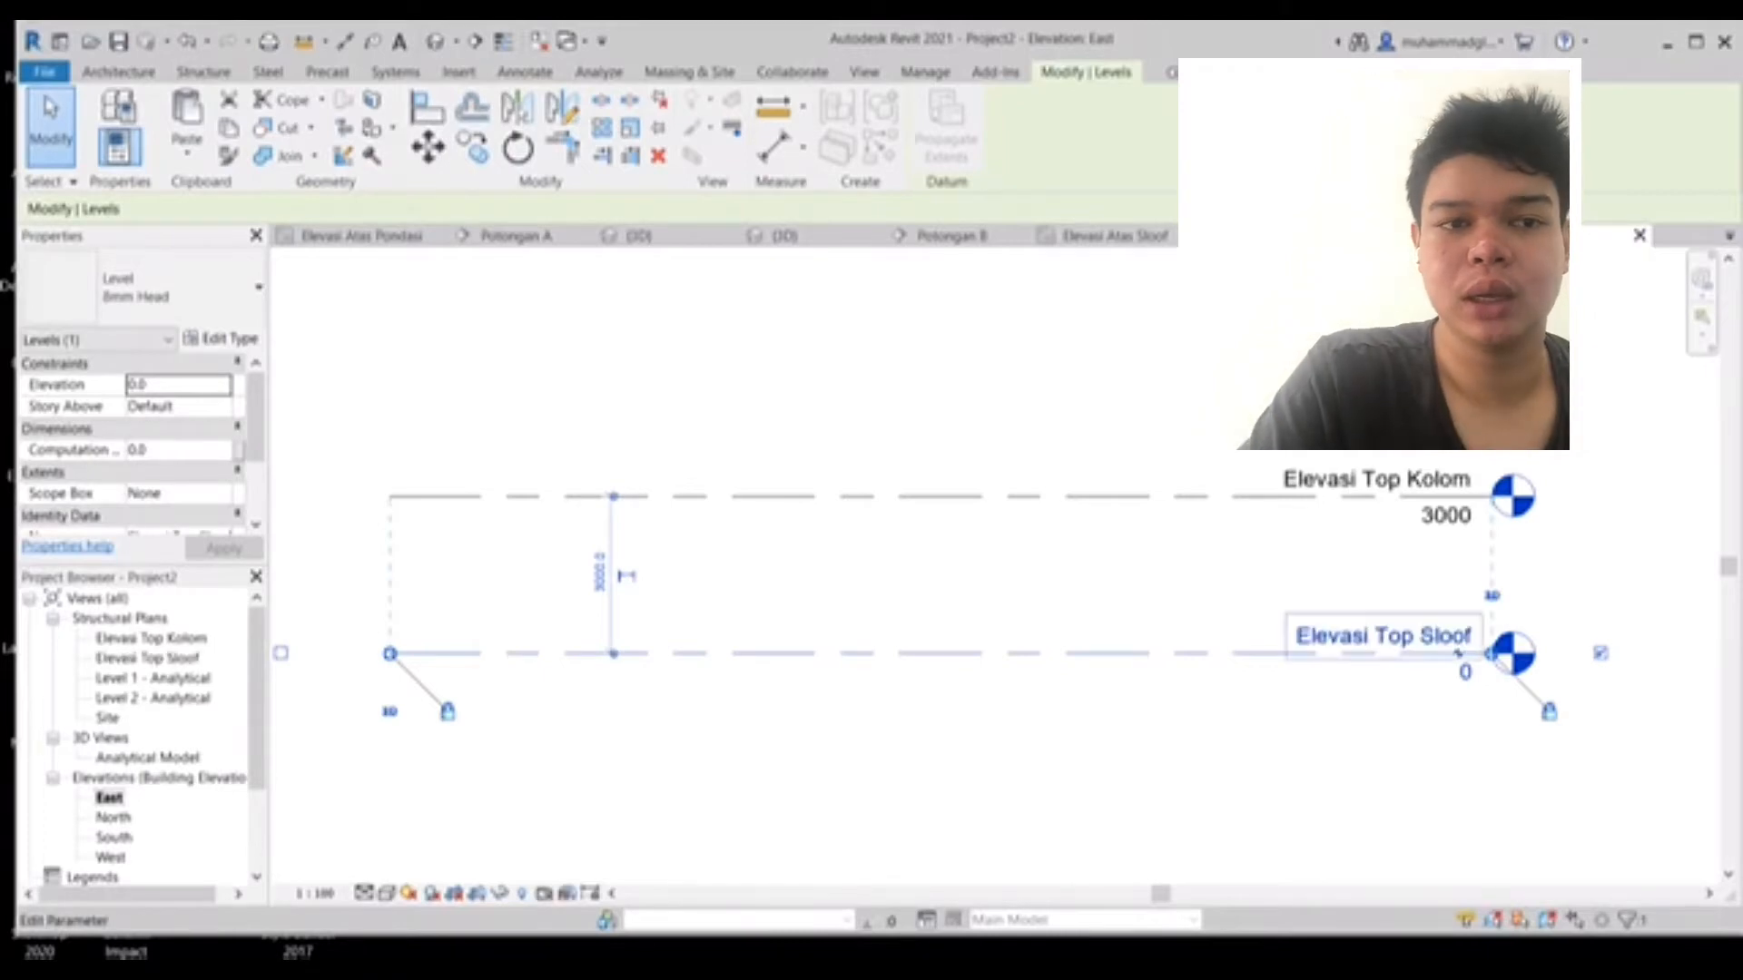
# - Set the Elevasi Top Kolom level's elevation to 3500
pyautogui.click(1456, 496)
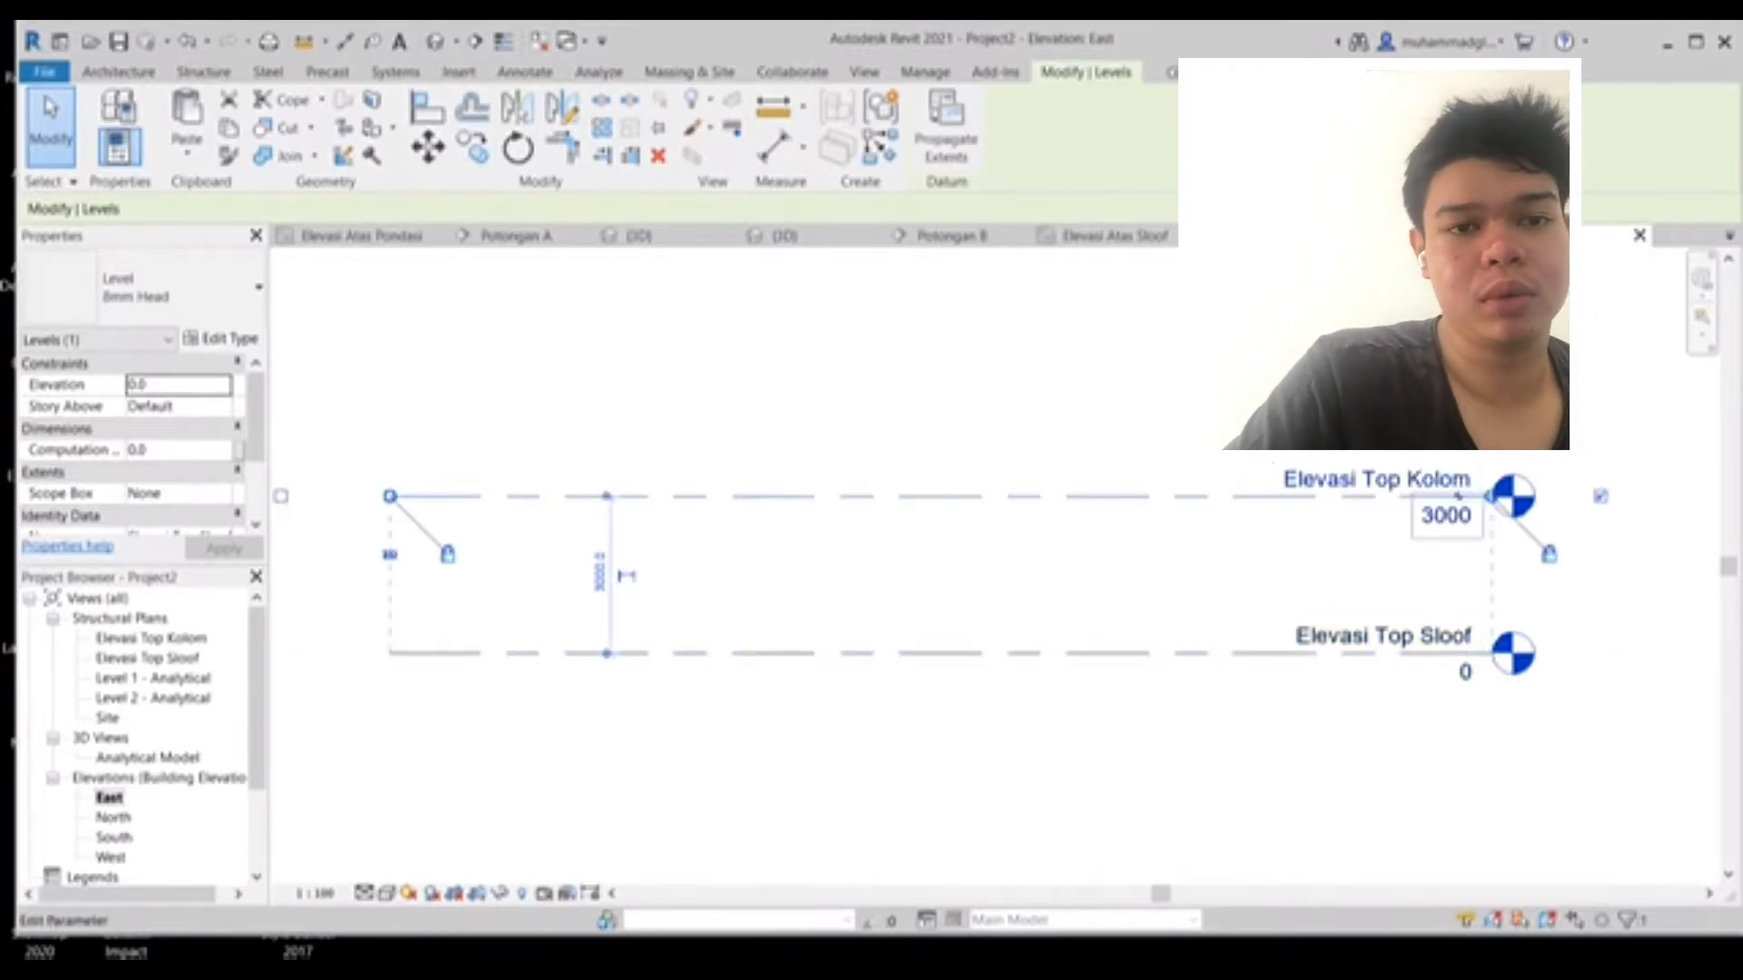
pyautogui.click(1446, 515)
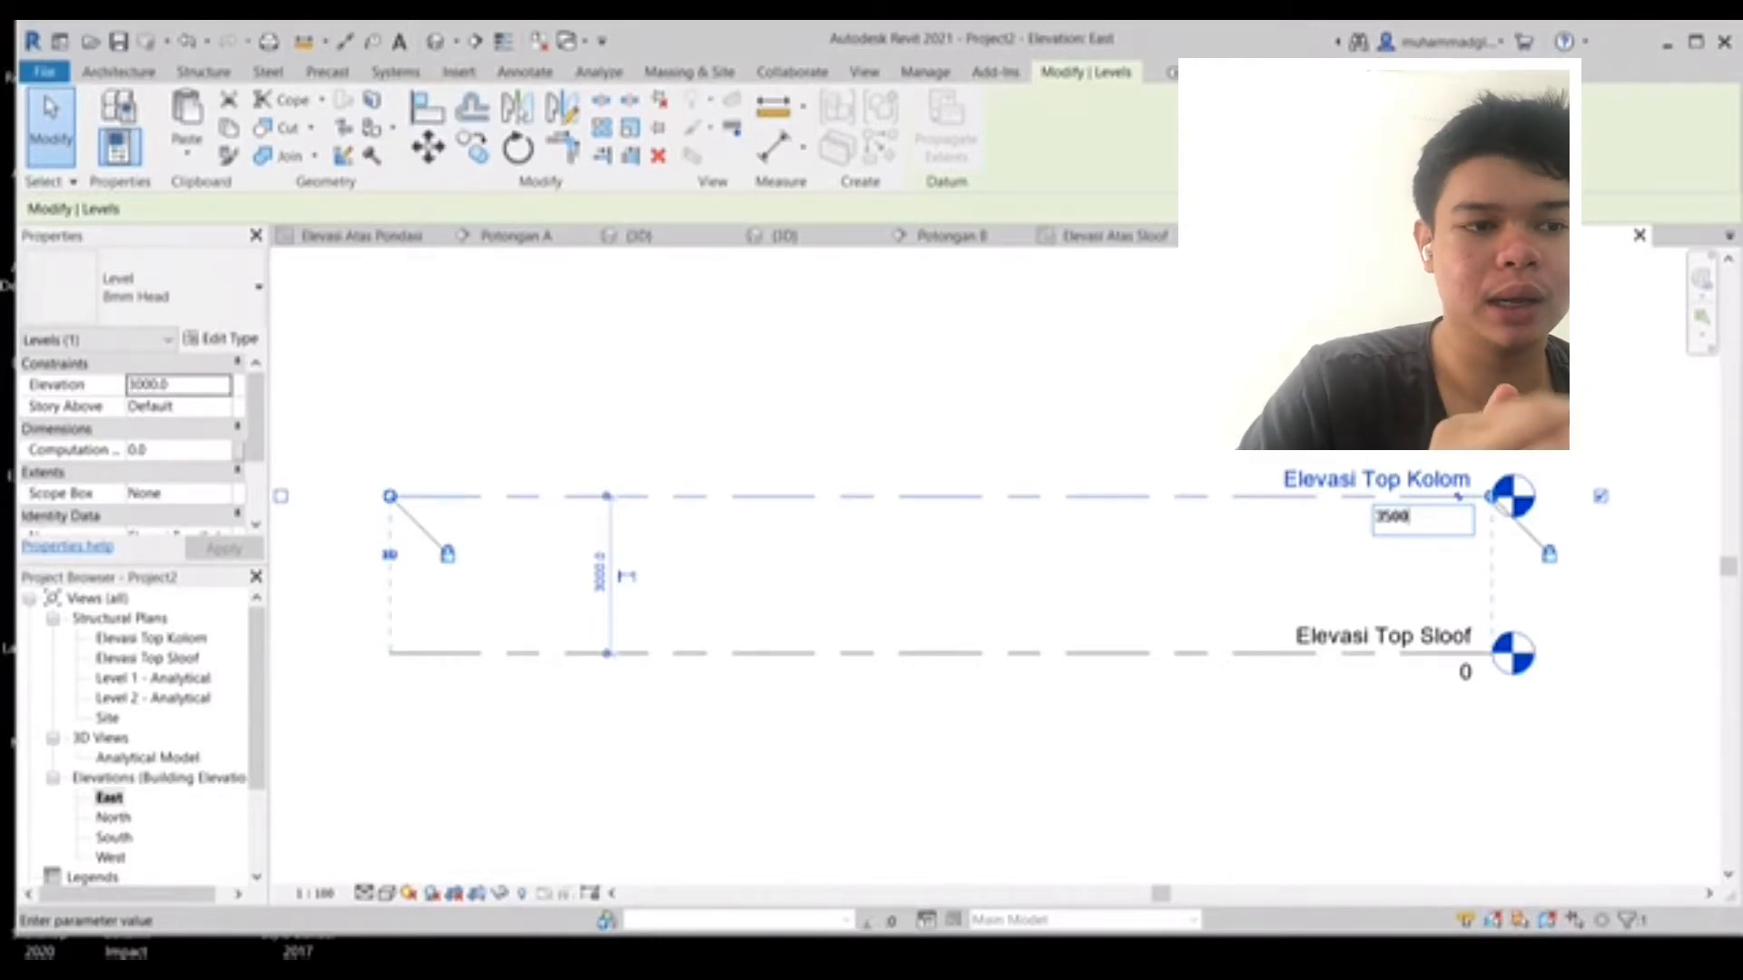
pyautogui.press('Return')
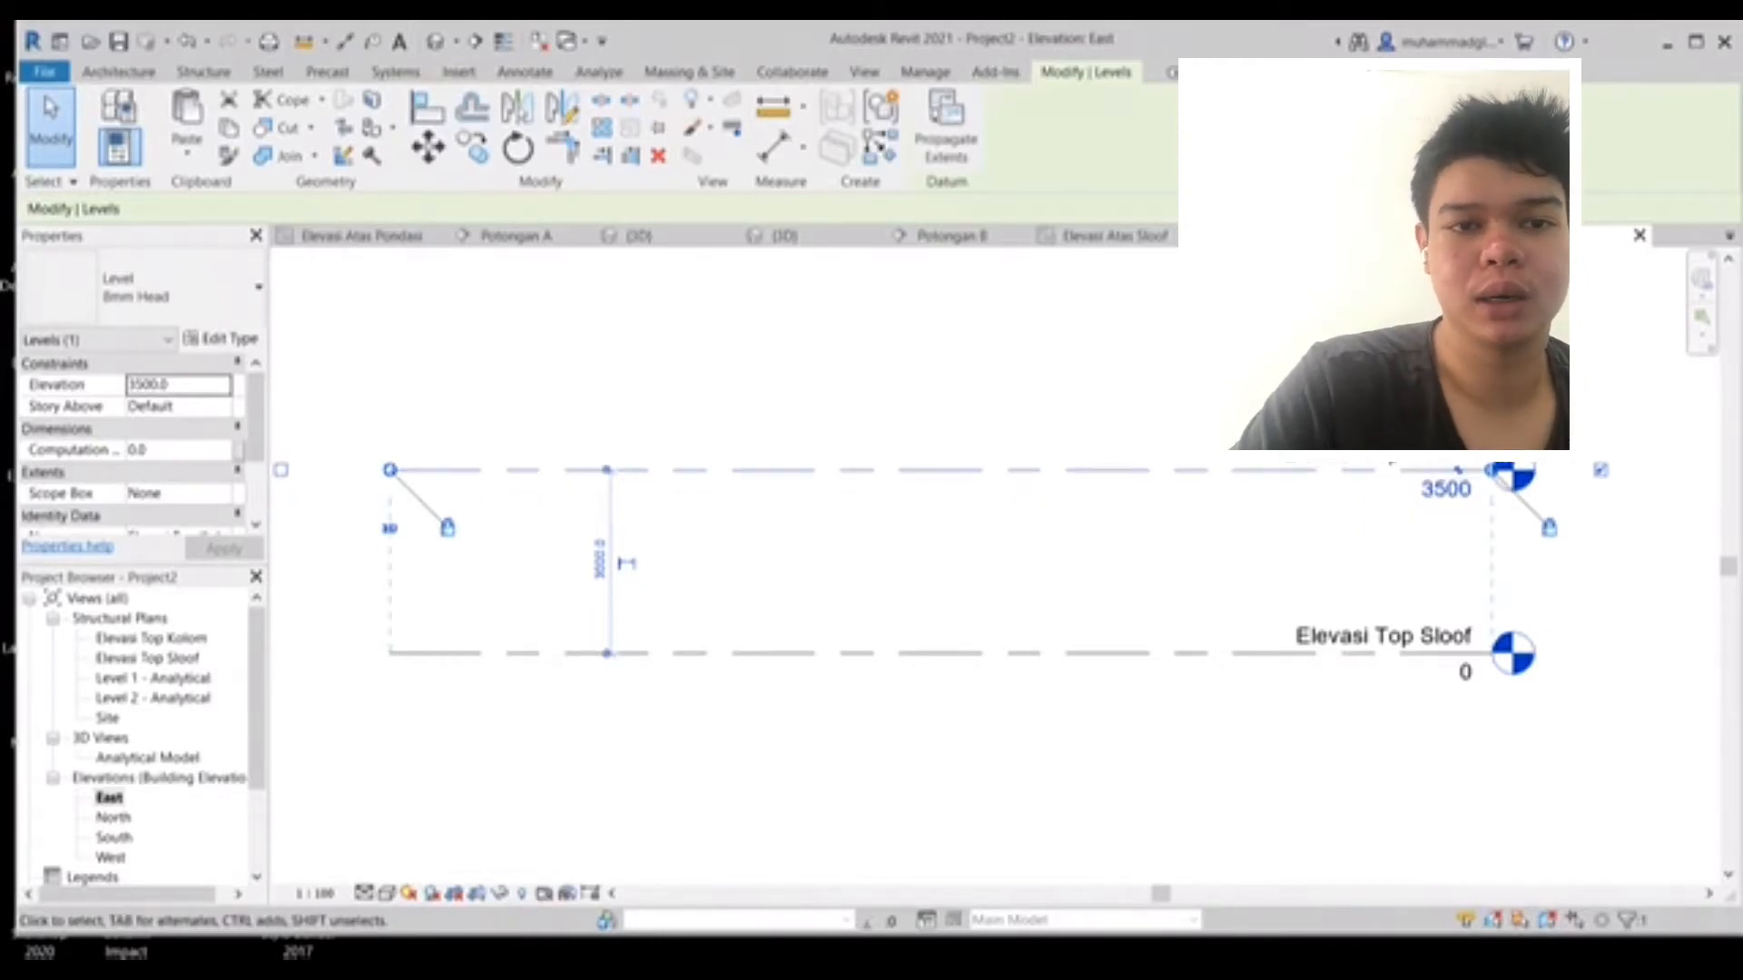
pyautogui.press('Escape')
# - Draw a new level at -1000 below Elevasi Top Sloof, spanning the existing levels
pyautogui.moveTo(1243, 408); pyautogui.dragTo(1535, 367, button='middle')
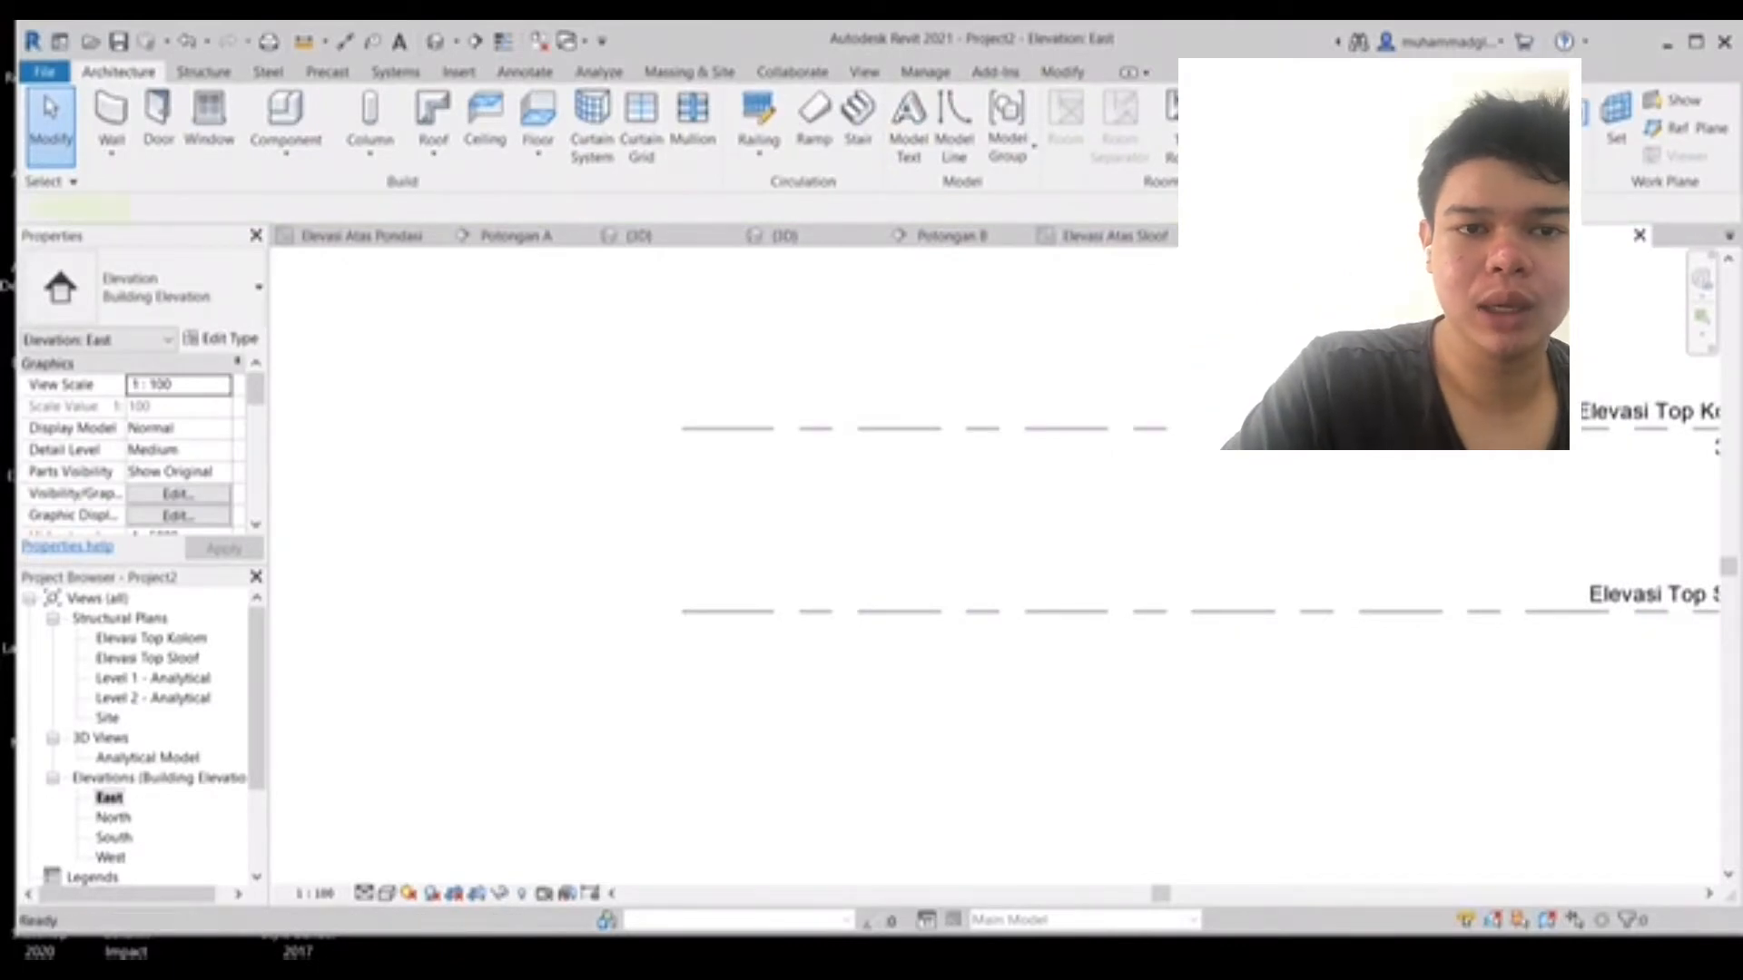
pyautogui.press('l')
pyautogui.press('l')
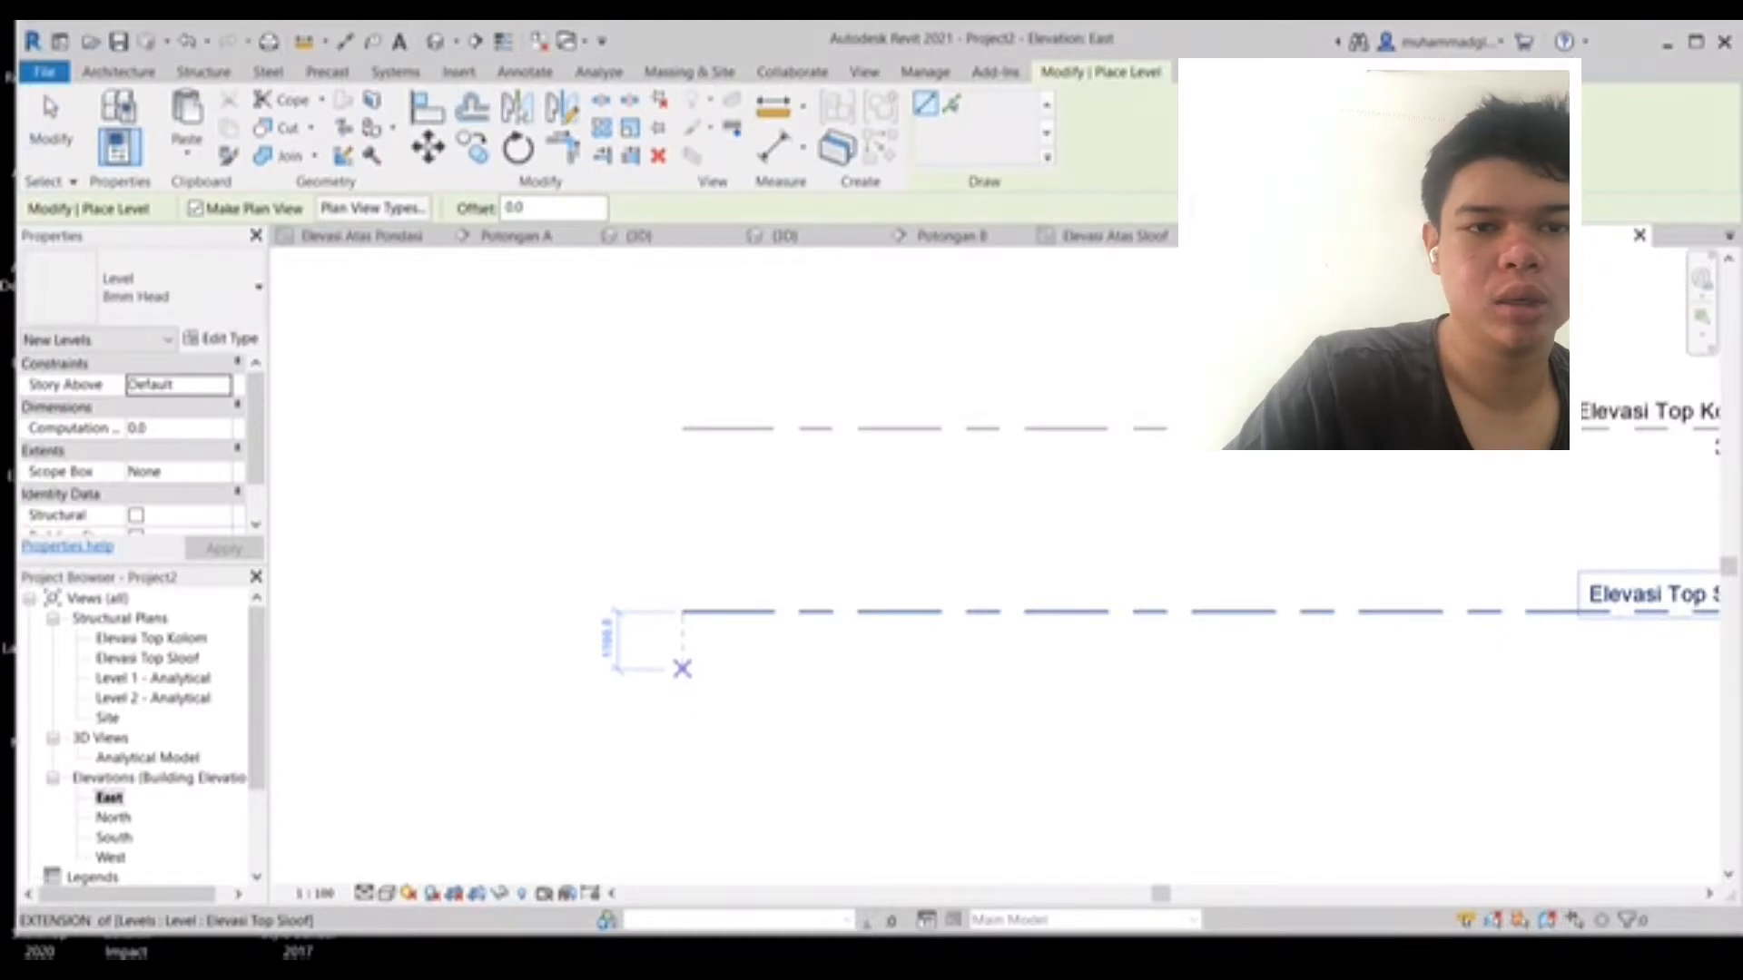
pyautogui.click(682, 665)
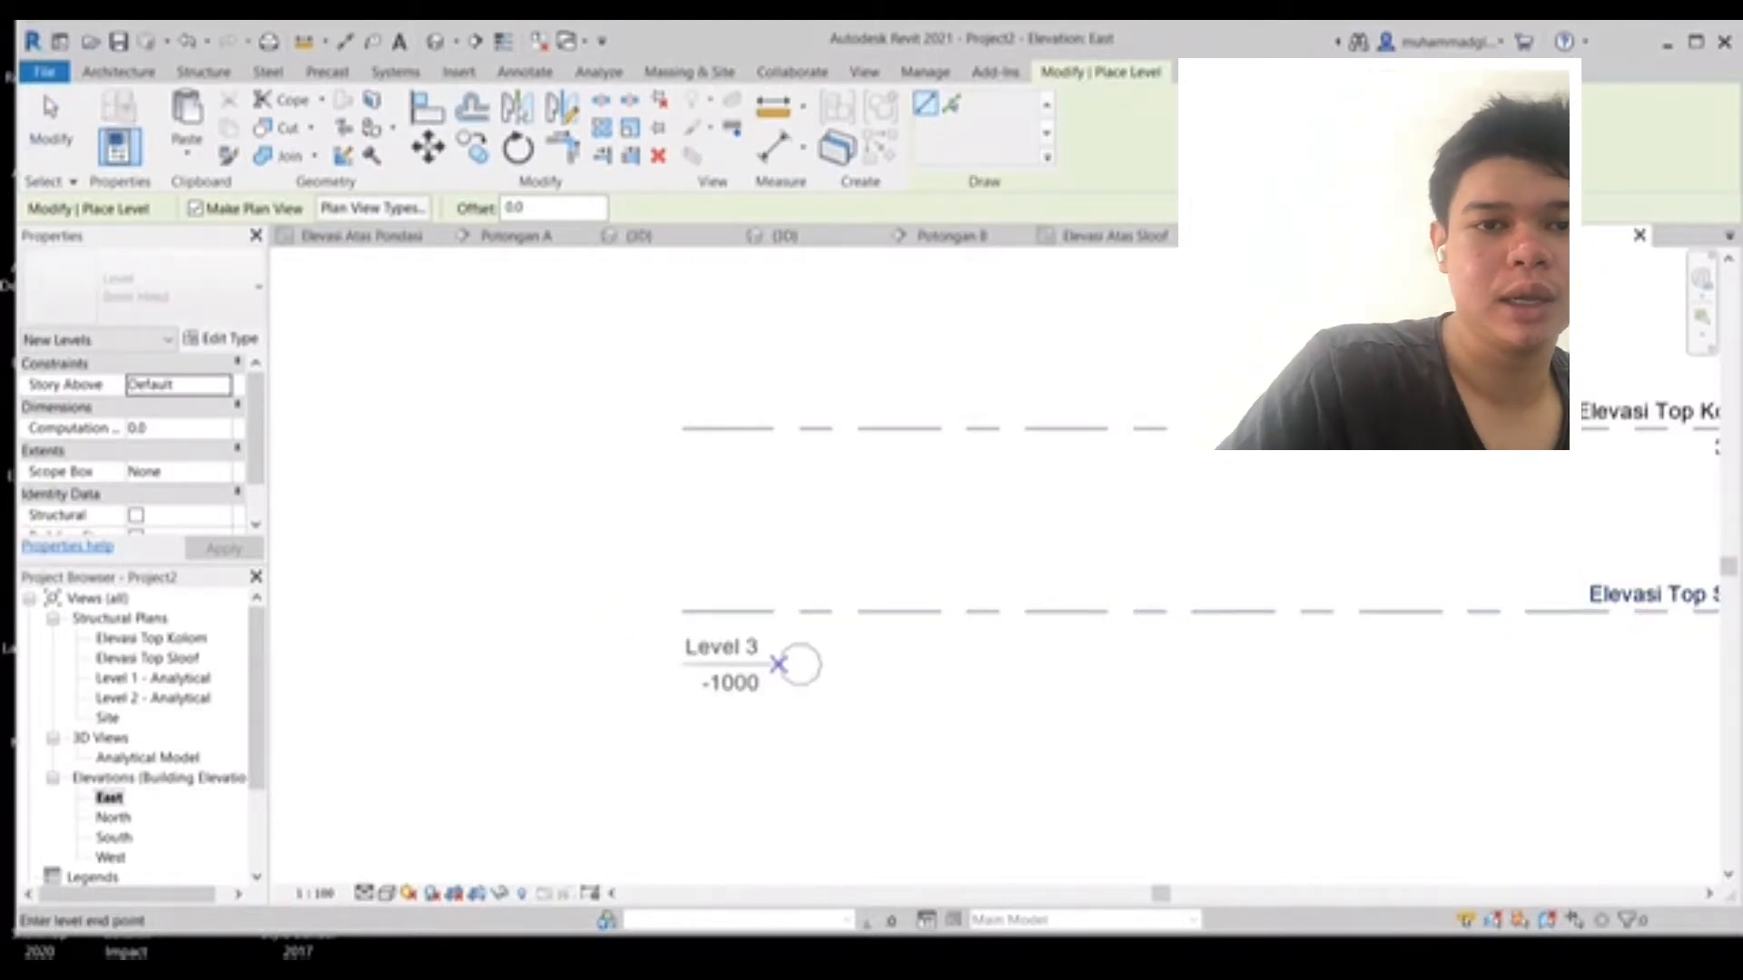
pyautogui.moveTo(1707, 665); pyautogui.dragTo(456, 669, button='middle')
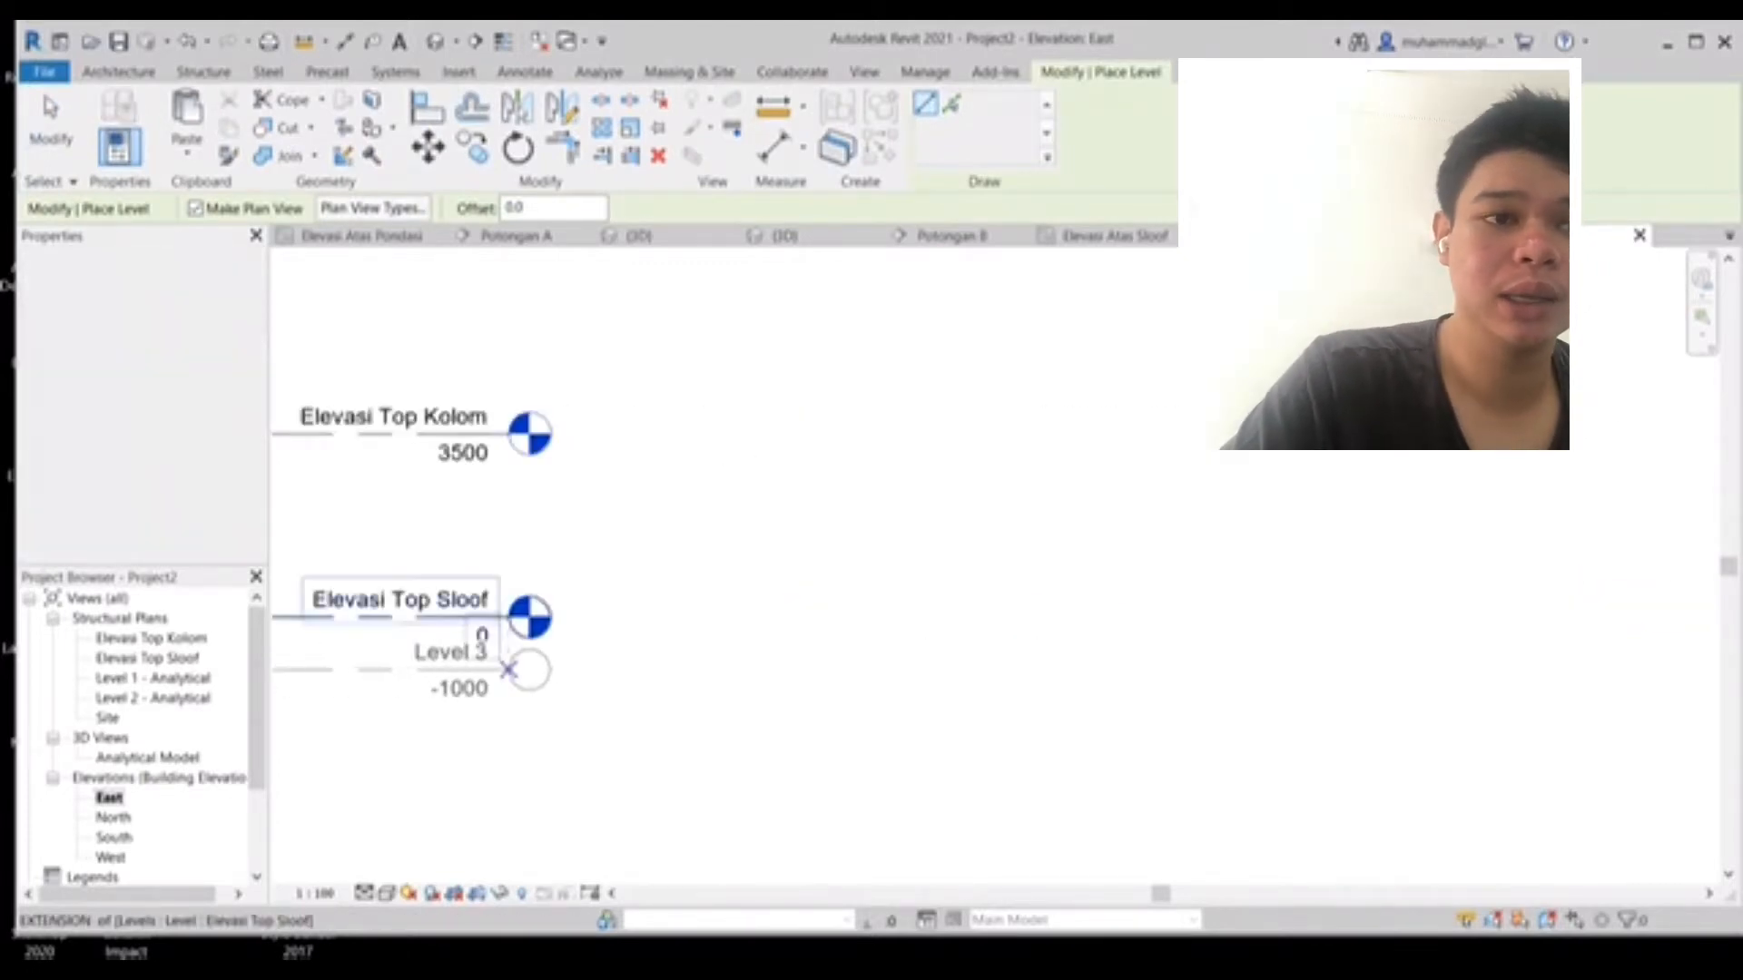
pyautogui.click(509, 669)
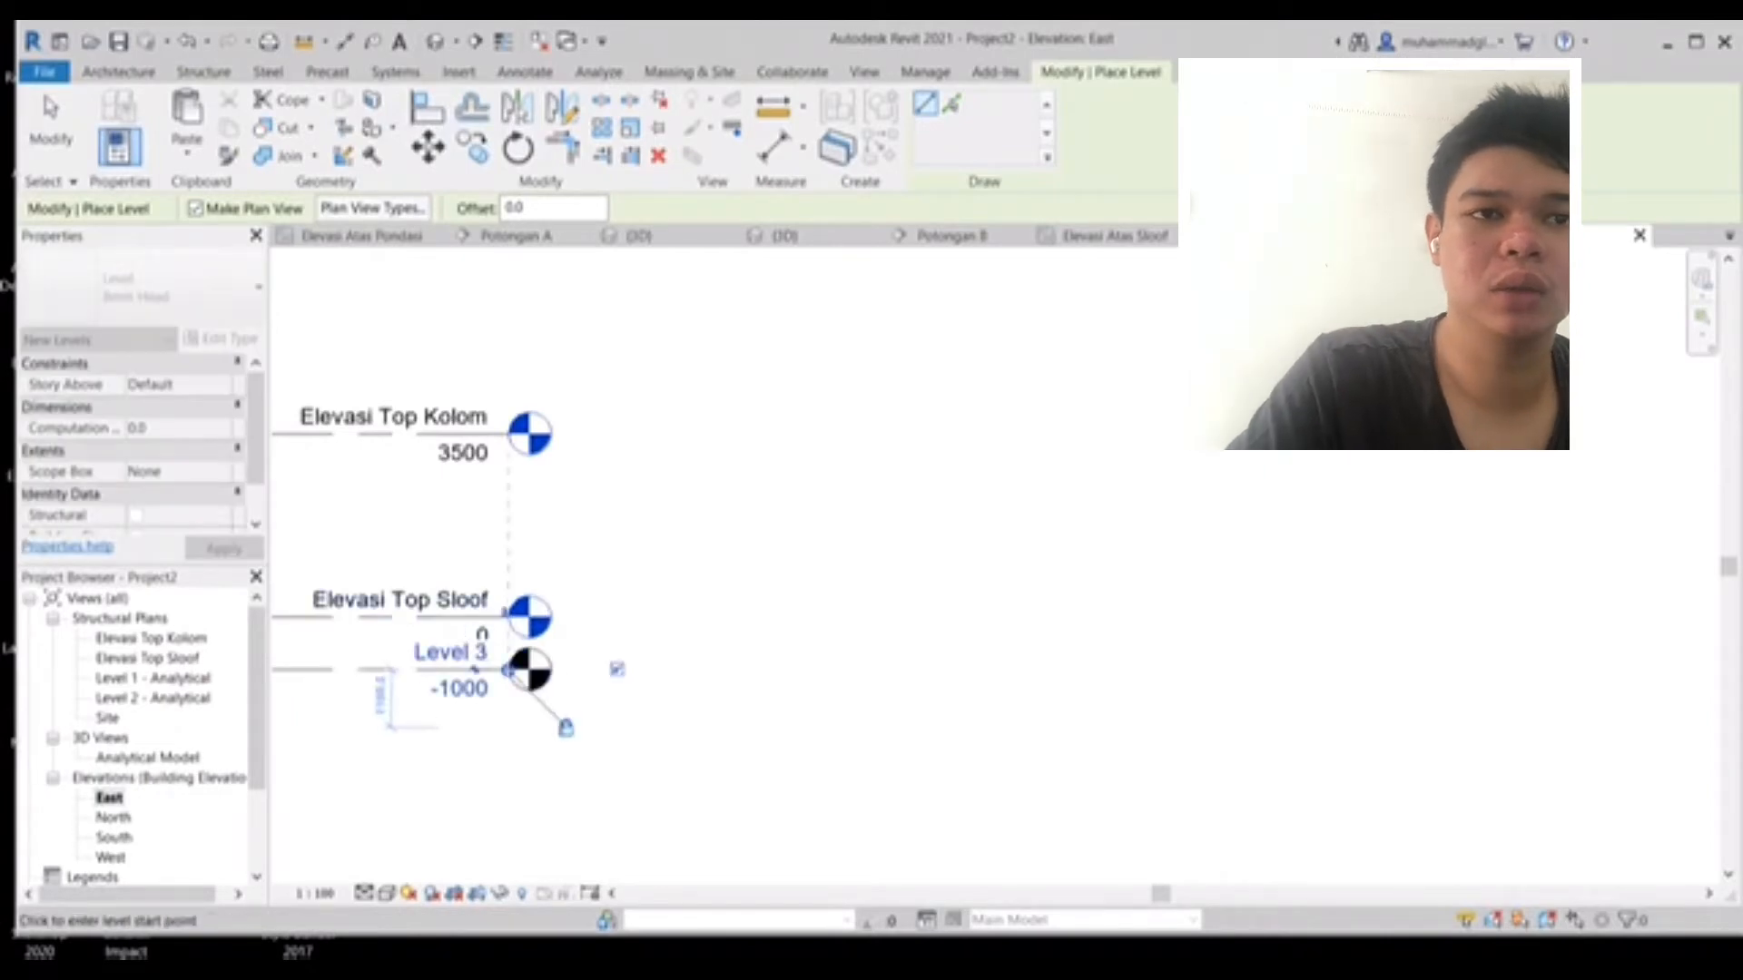
pyautogui.press('Escape')
pyautogui.press('Escape')
# - Rename the new level to "Elevasi Top Pondasi"
pyautogui.doubleClick(452, 653)
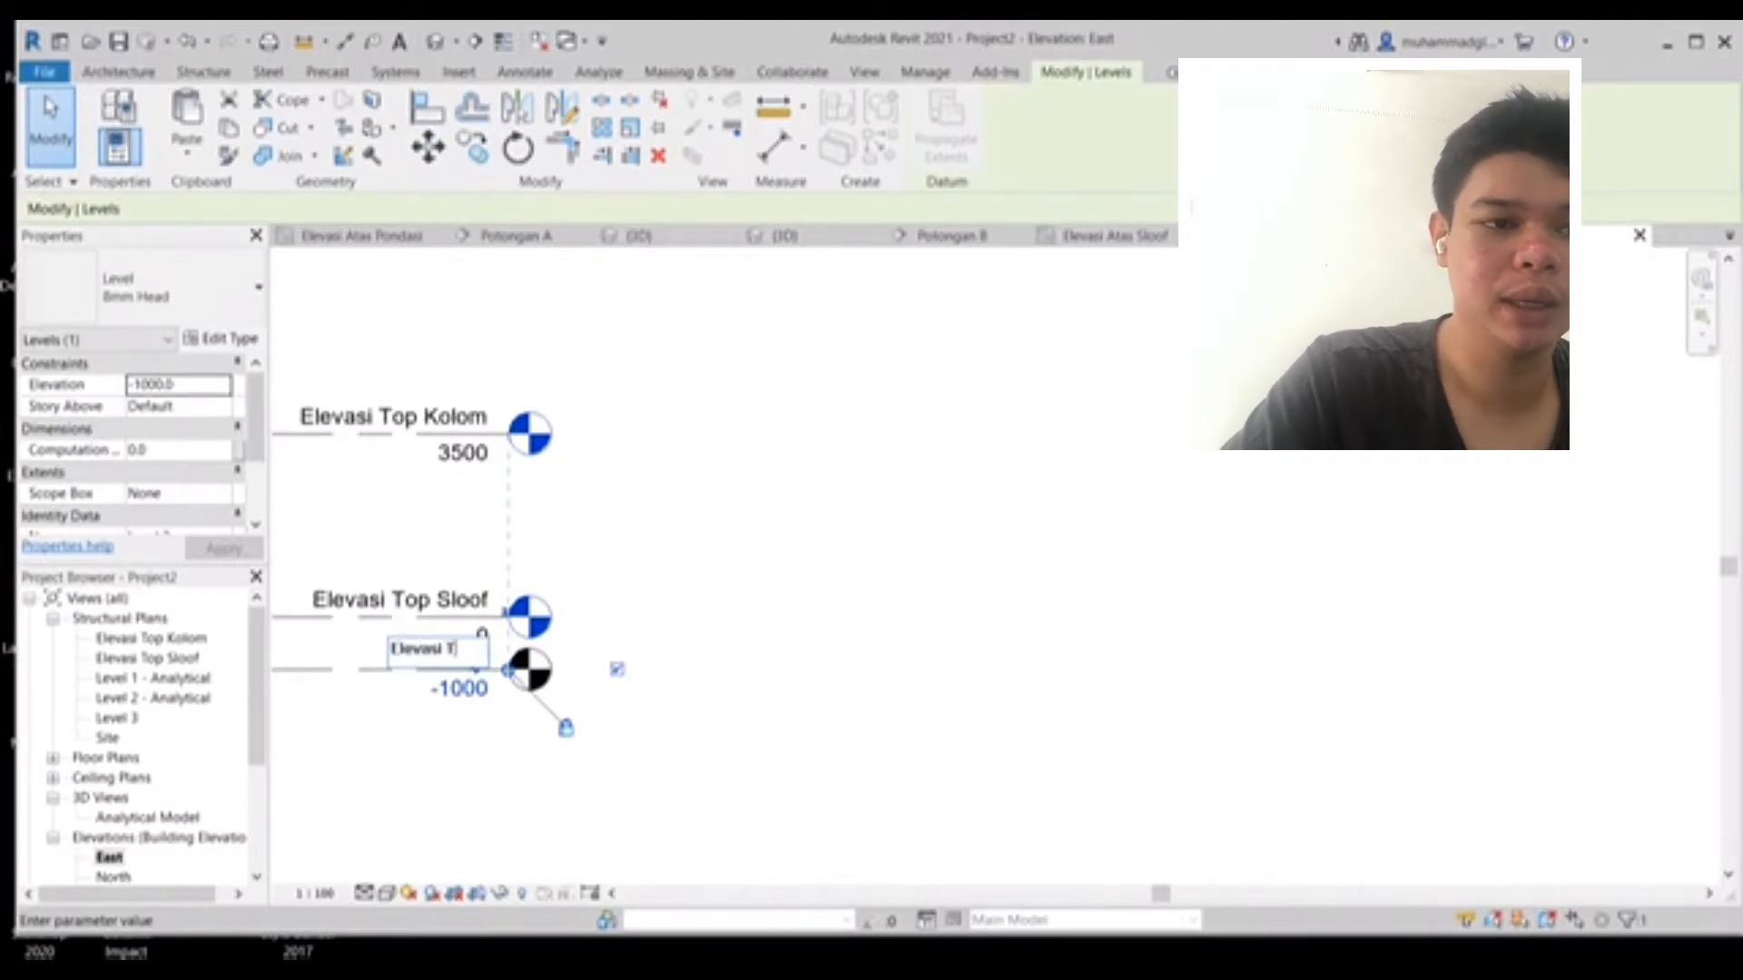
pyautogui.write('Elevasi Top Pondasi')
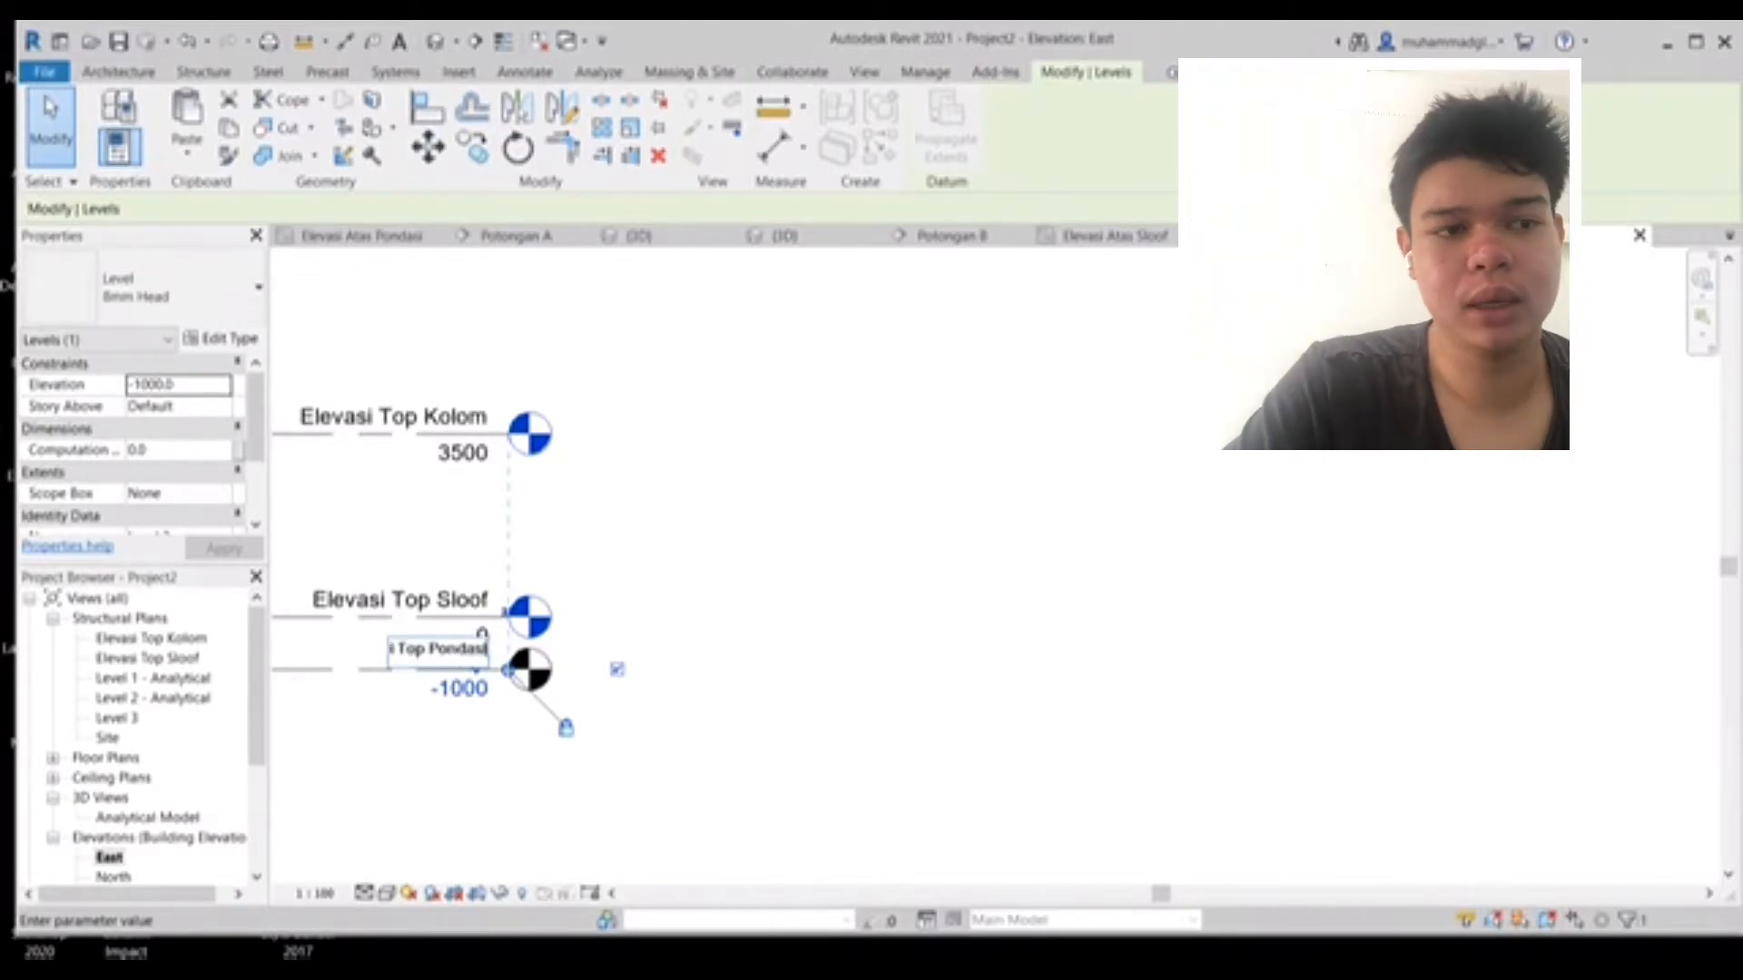
pyautogui.press('Return')
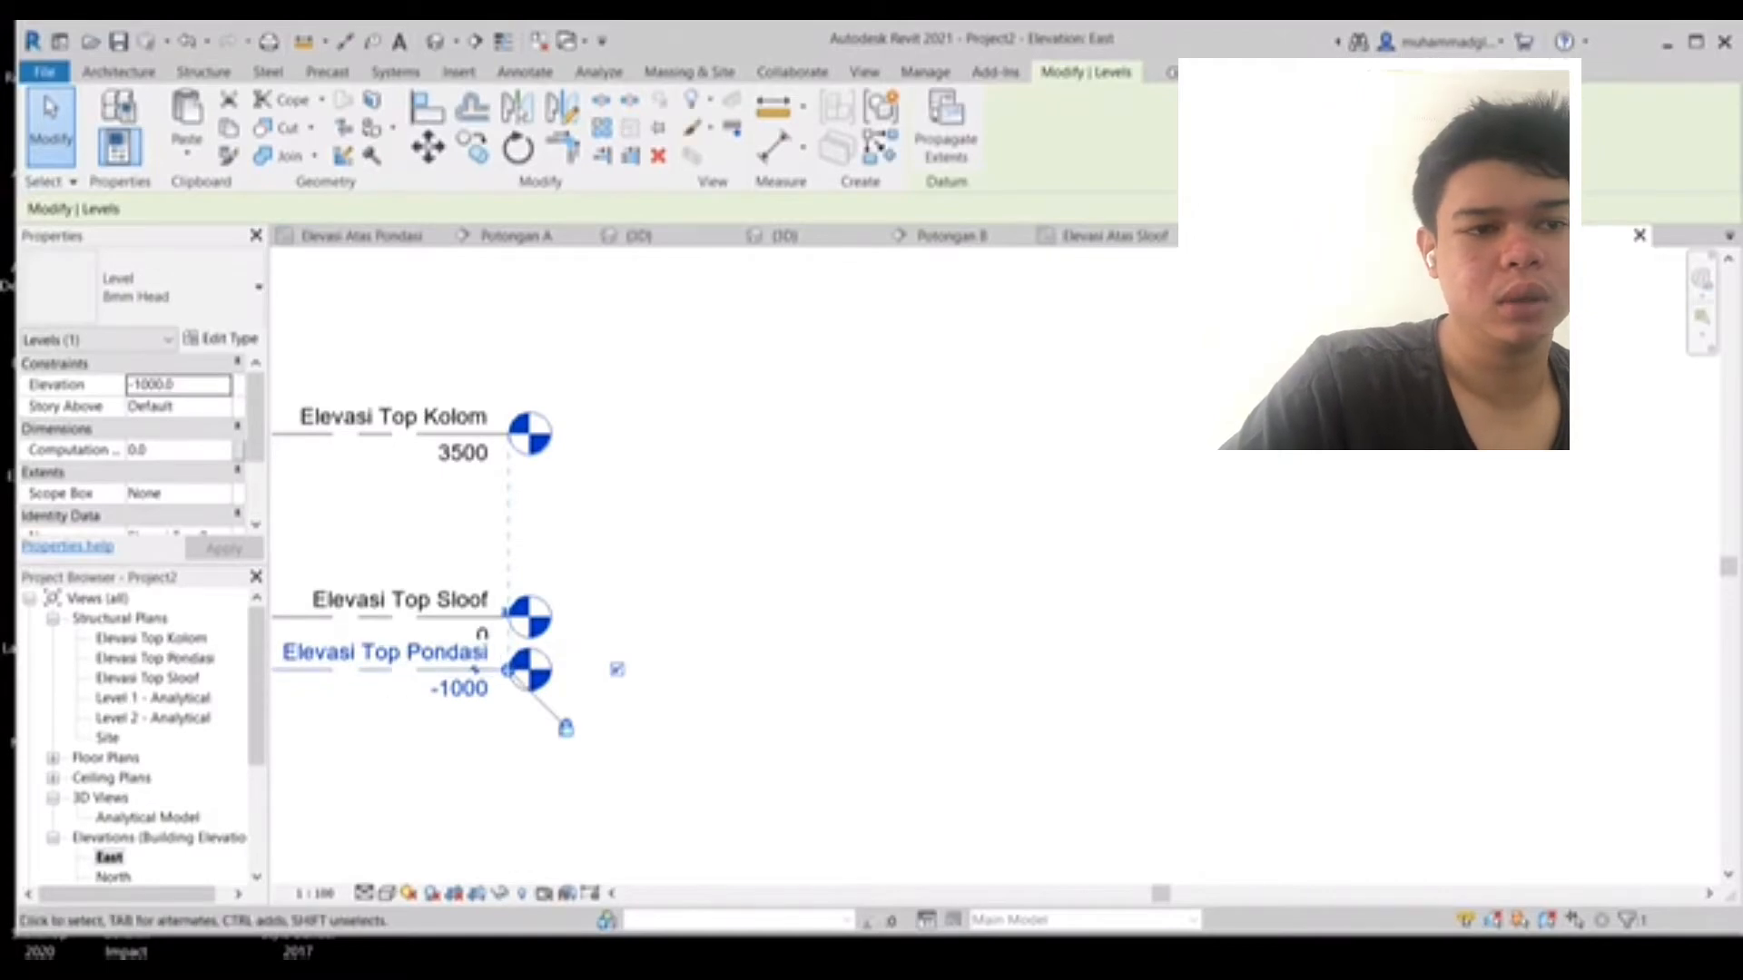
# - Open the Elevasi Top Pondasi structural plan from its level head
pyautogui.moveTo(544, 617); pyautogui.dragTo(862, 532, button='middle')
pyautogui.moveTo(581, 531); pyautogui.dragTo(1250, 590, button='middle')
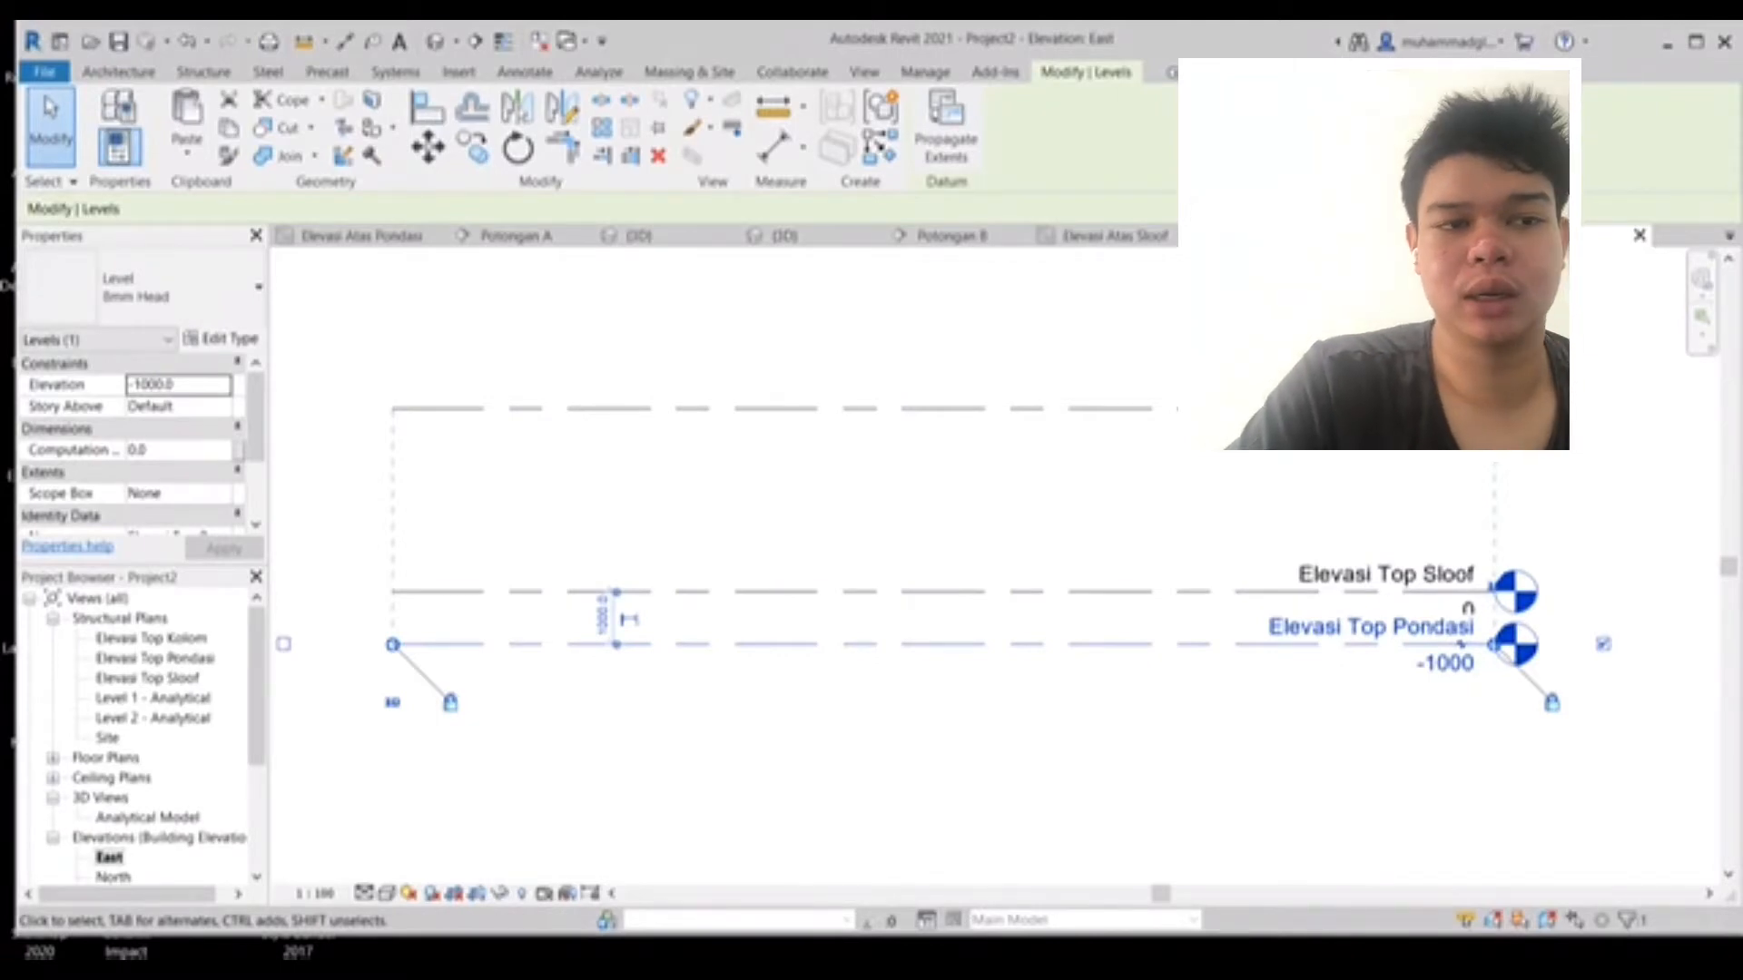
pyautogui.doubleClick(1516, 644)
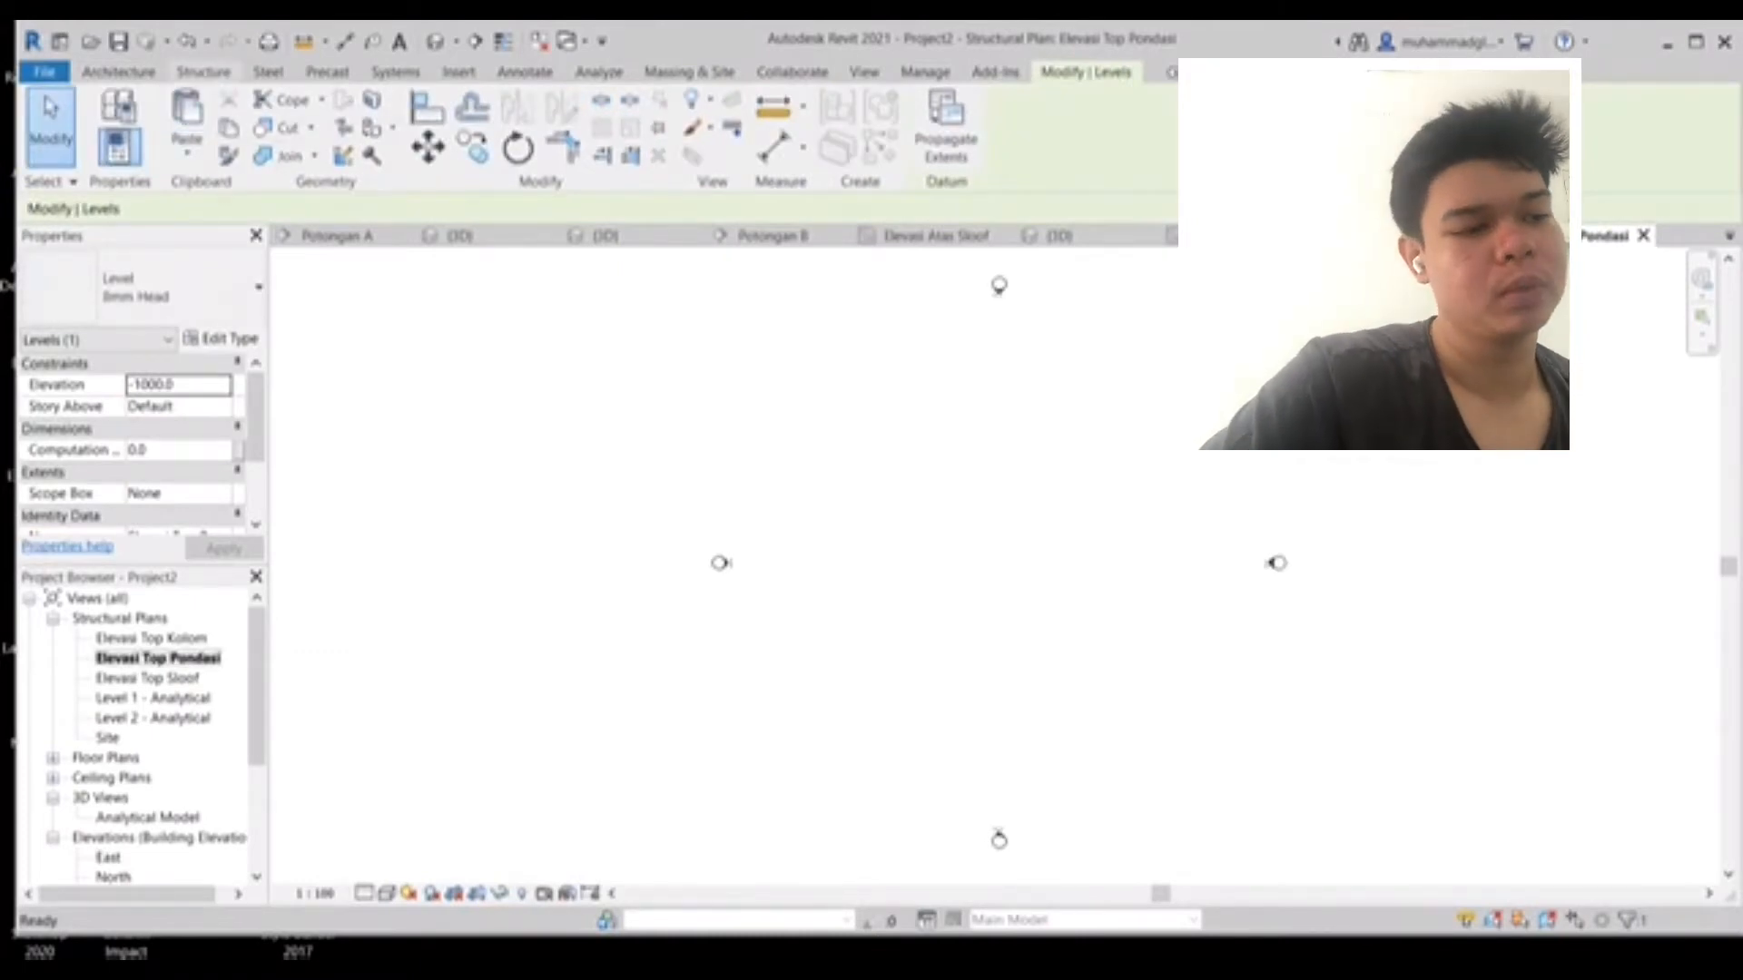
pyautogui.click(203, 72)
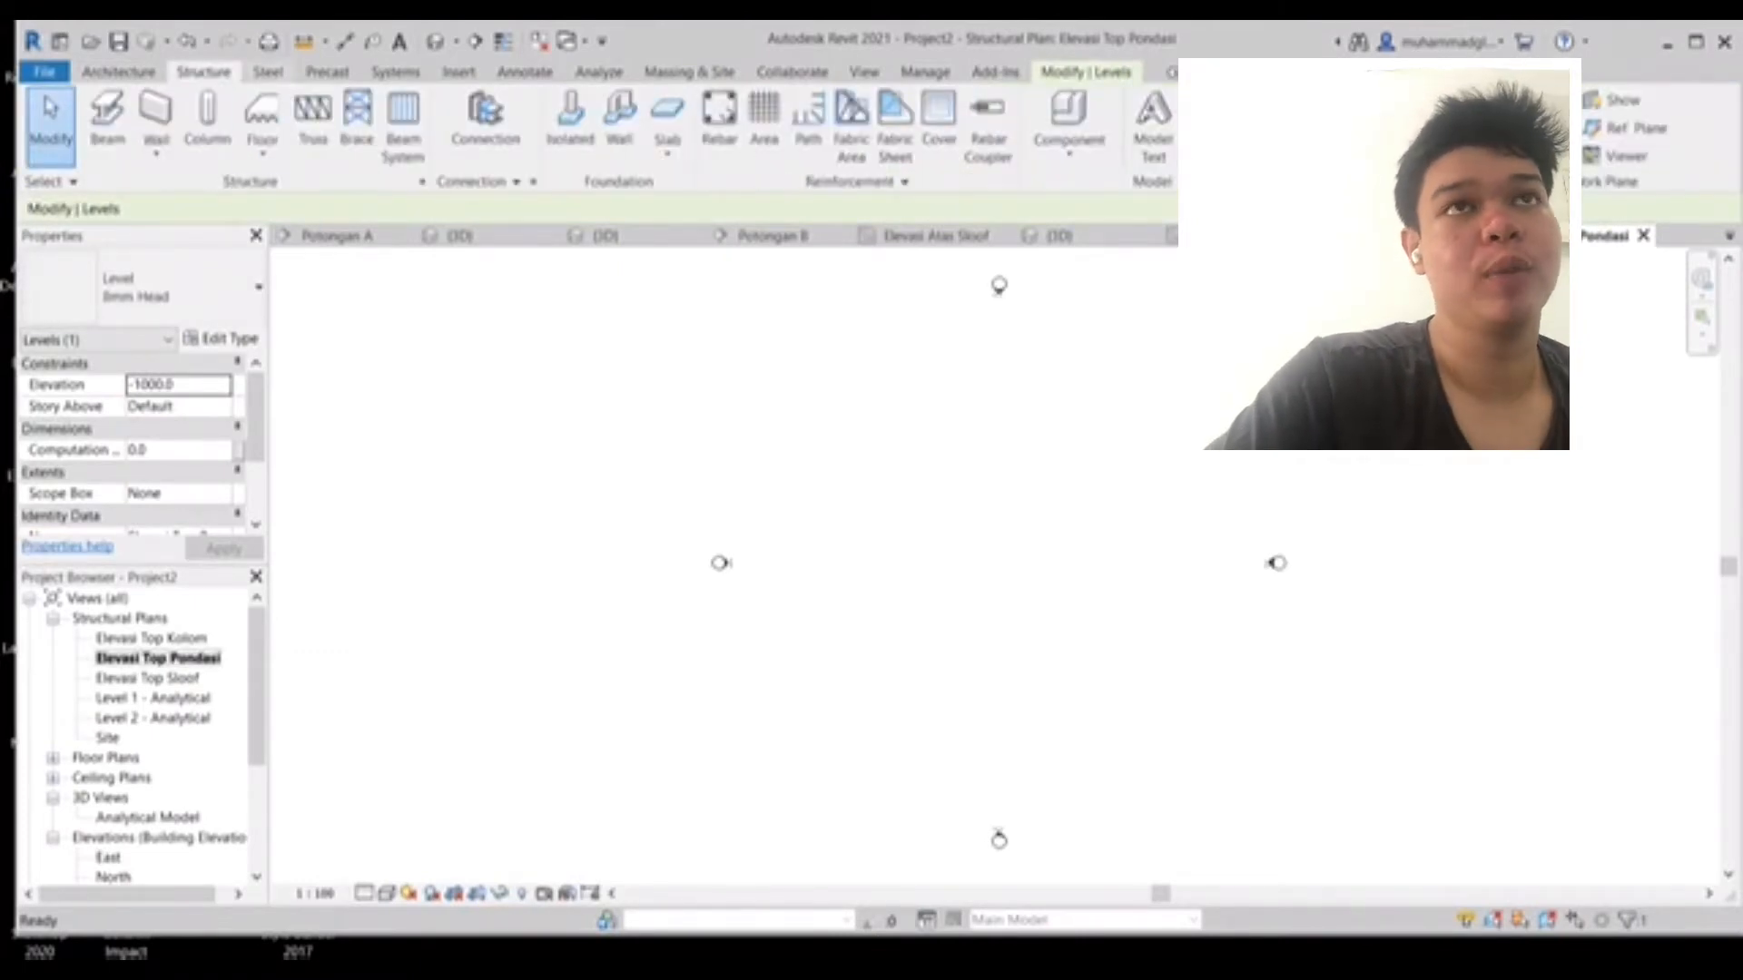
pyautogui.click(570, 118)
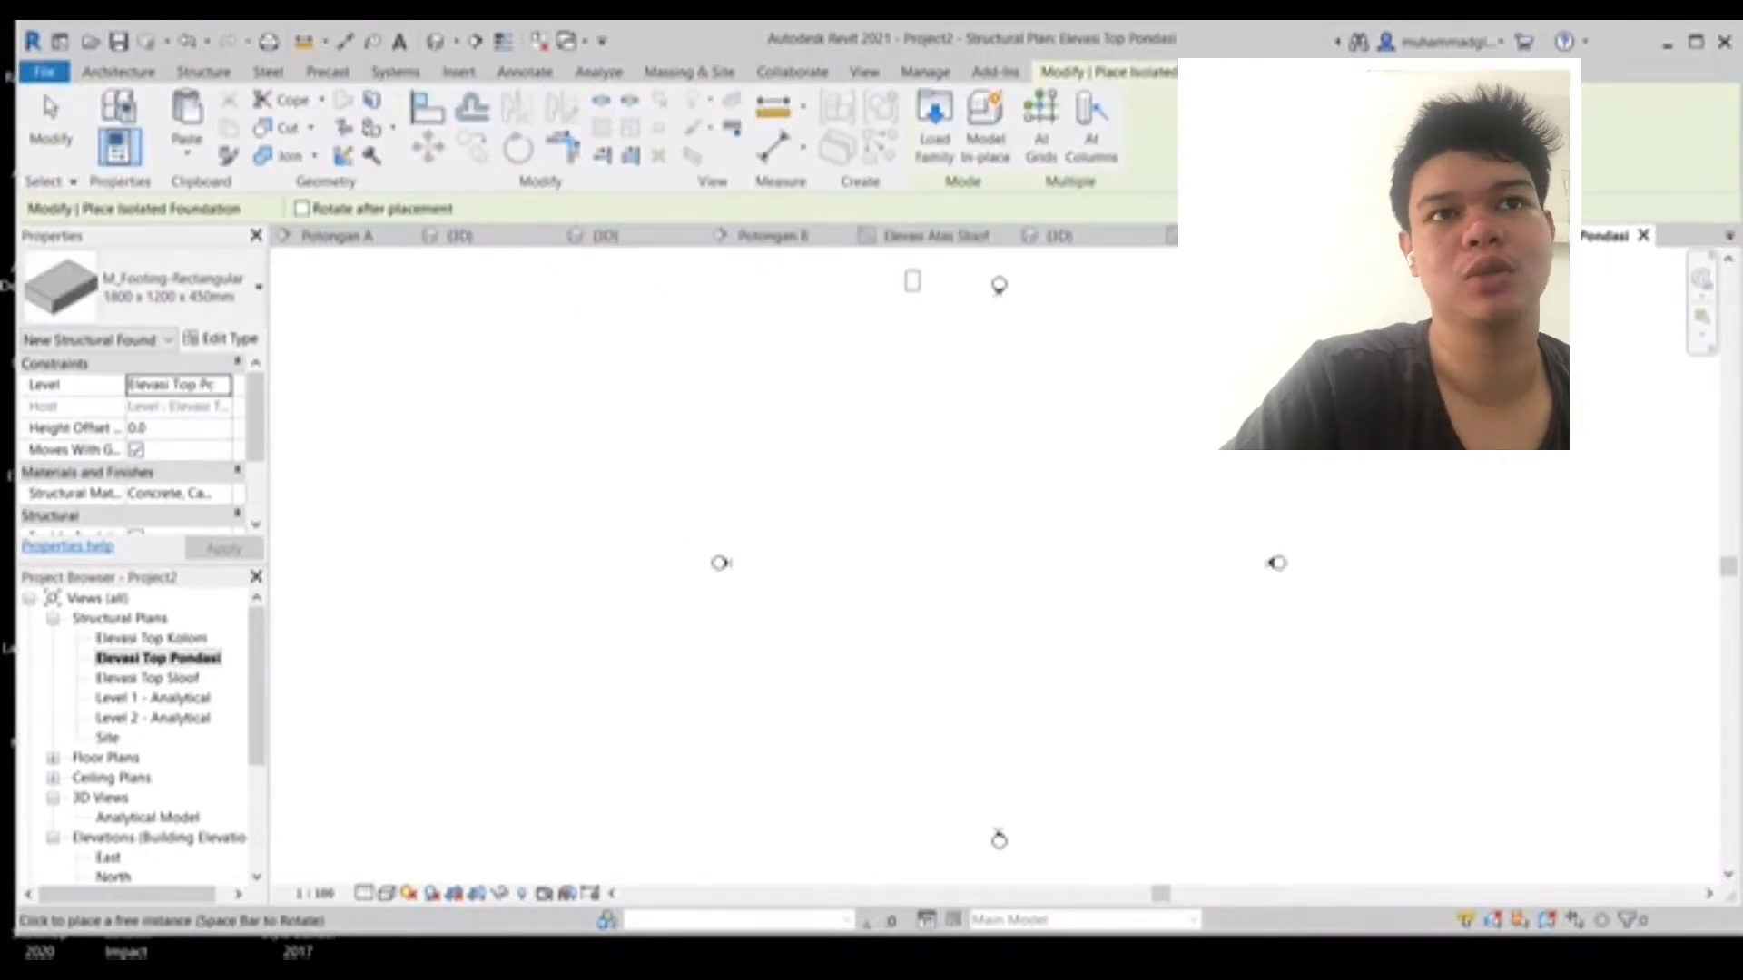
pyautogui.click(203, 72)
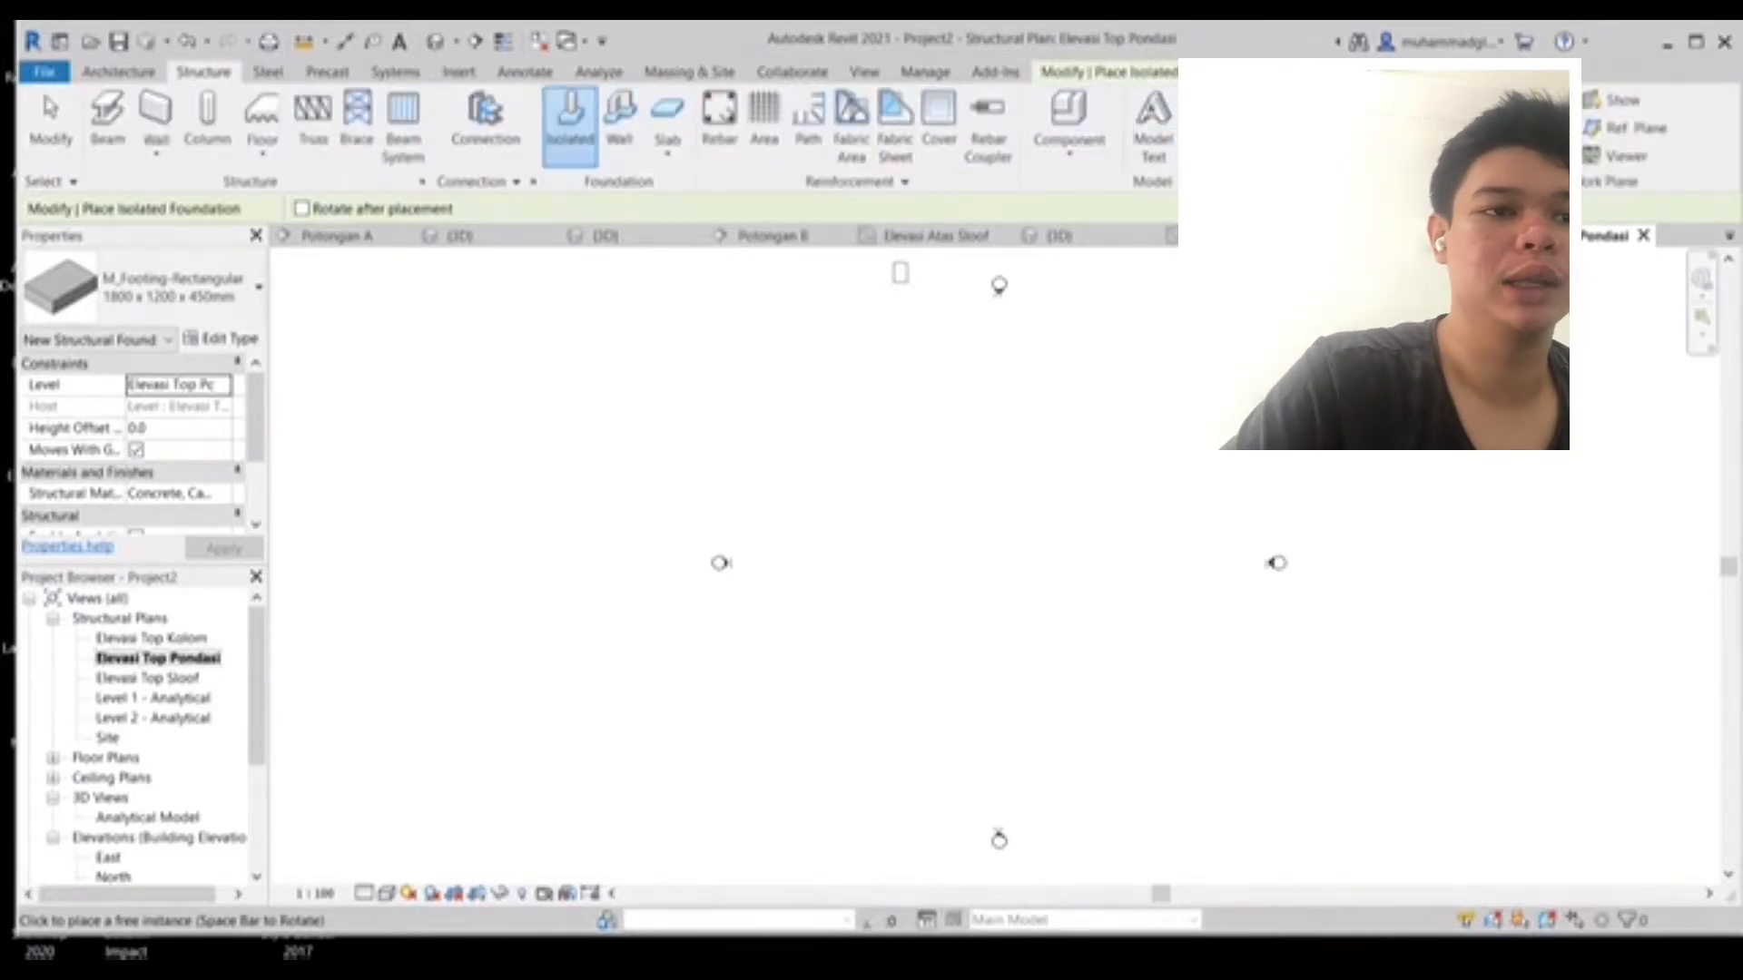
# - Draw vertical grid 1 from the North elevation marker down to the South marker
pyautogui.press('g')
pyautogui.press('r')
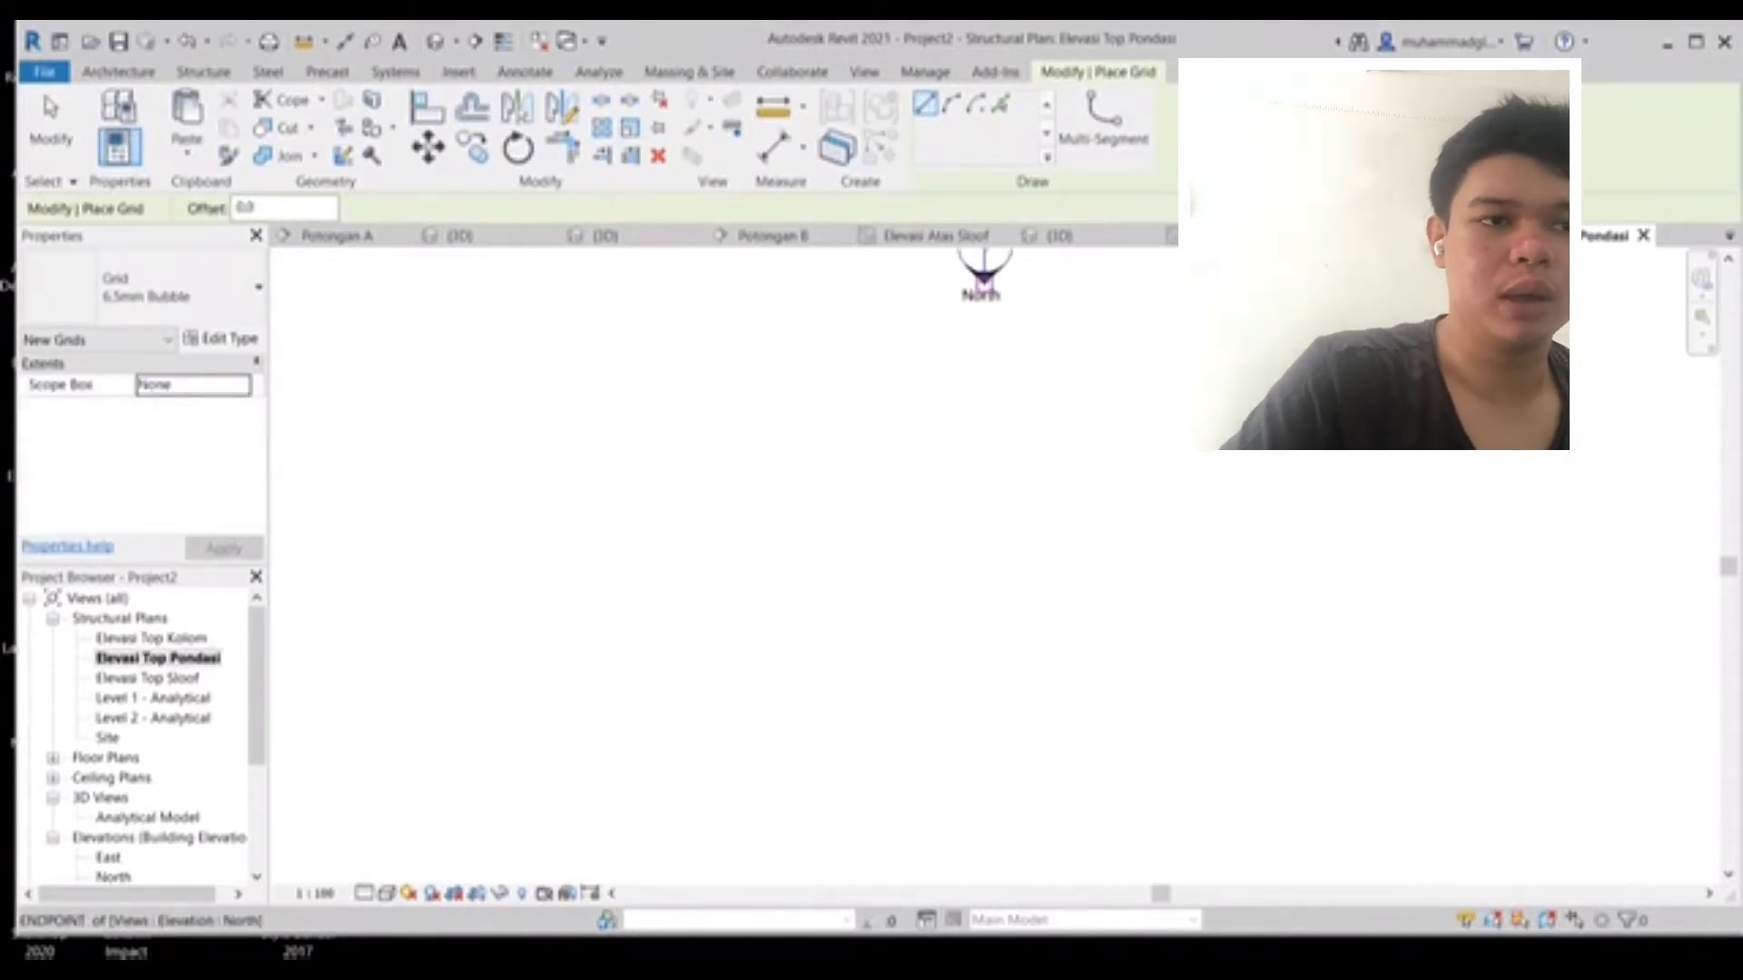
pyautogui.click(998, 308)
pyautogui.scroll(-2, 1093, 699)
pyautogui.moveTo(1098, 697); pyautogui.dragTo(989, 407, button='middle')
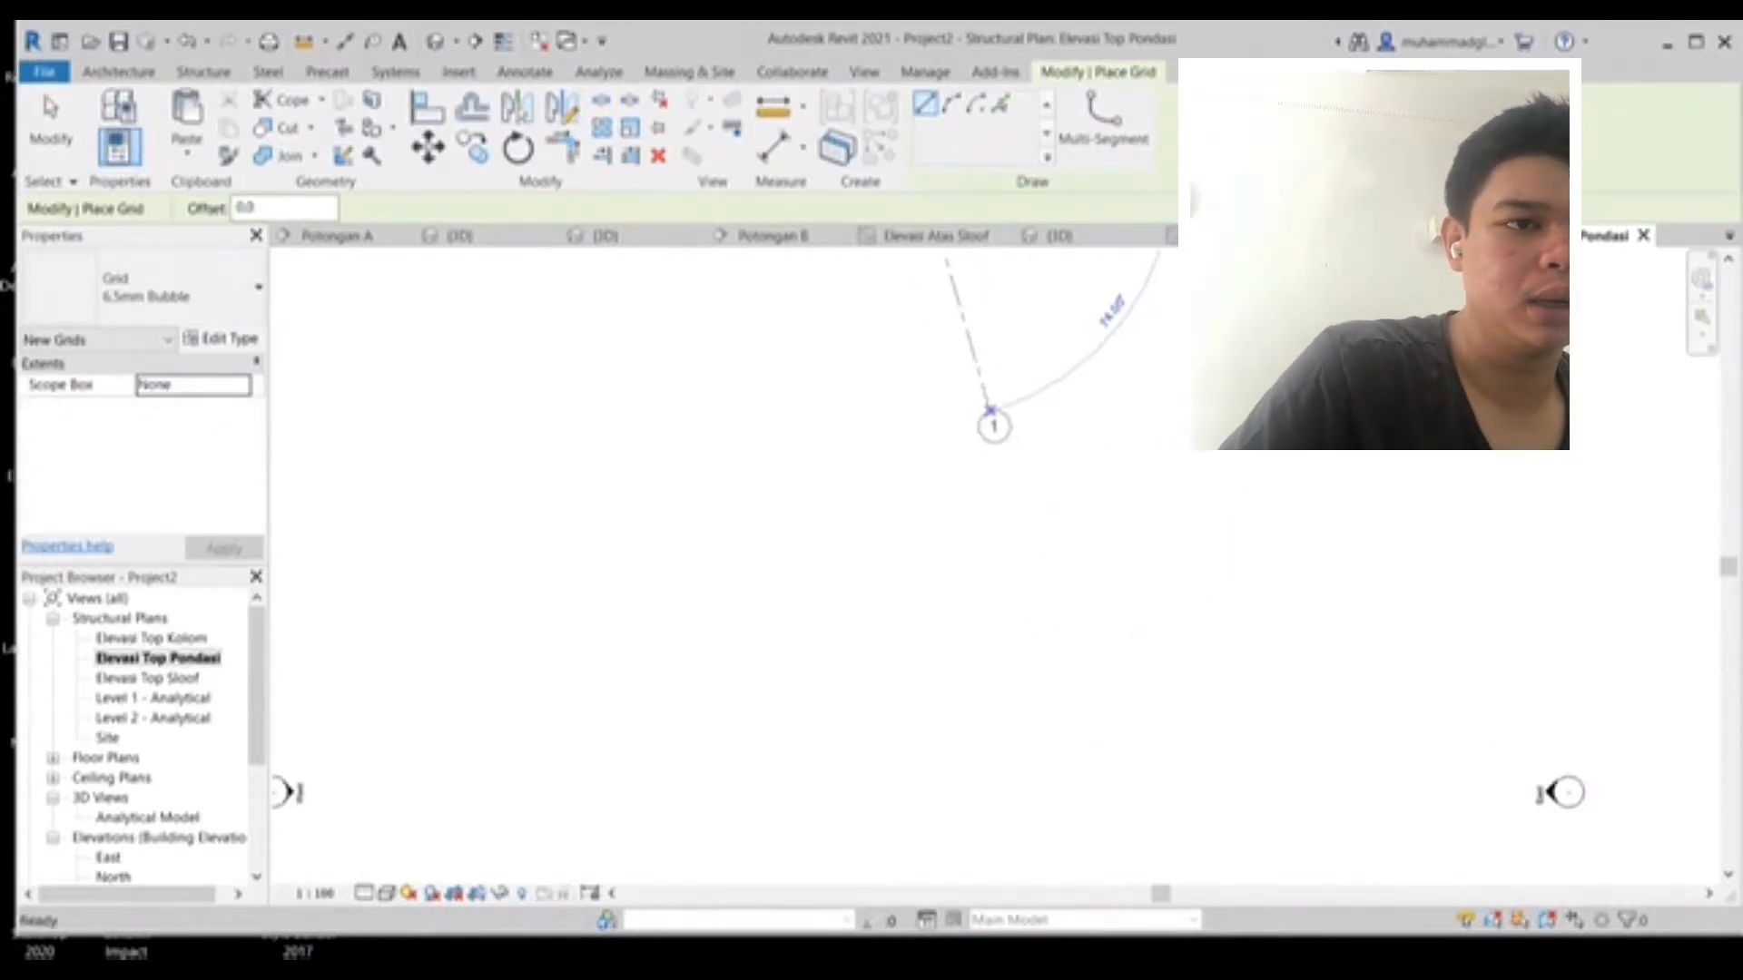
pyautogui.moveTo(978, 721)
pyautogui.mouseDown(button='middle')
pyautogui.moveTo(763, 357)
pyautogui.moveTo(774, 416)
pyautogui.mouseUp(button='middle')
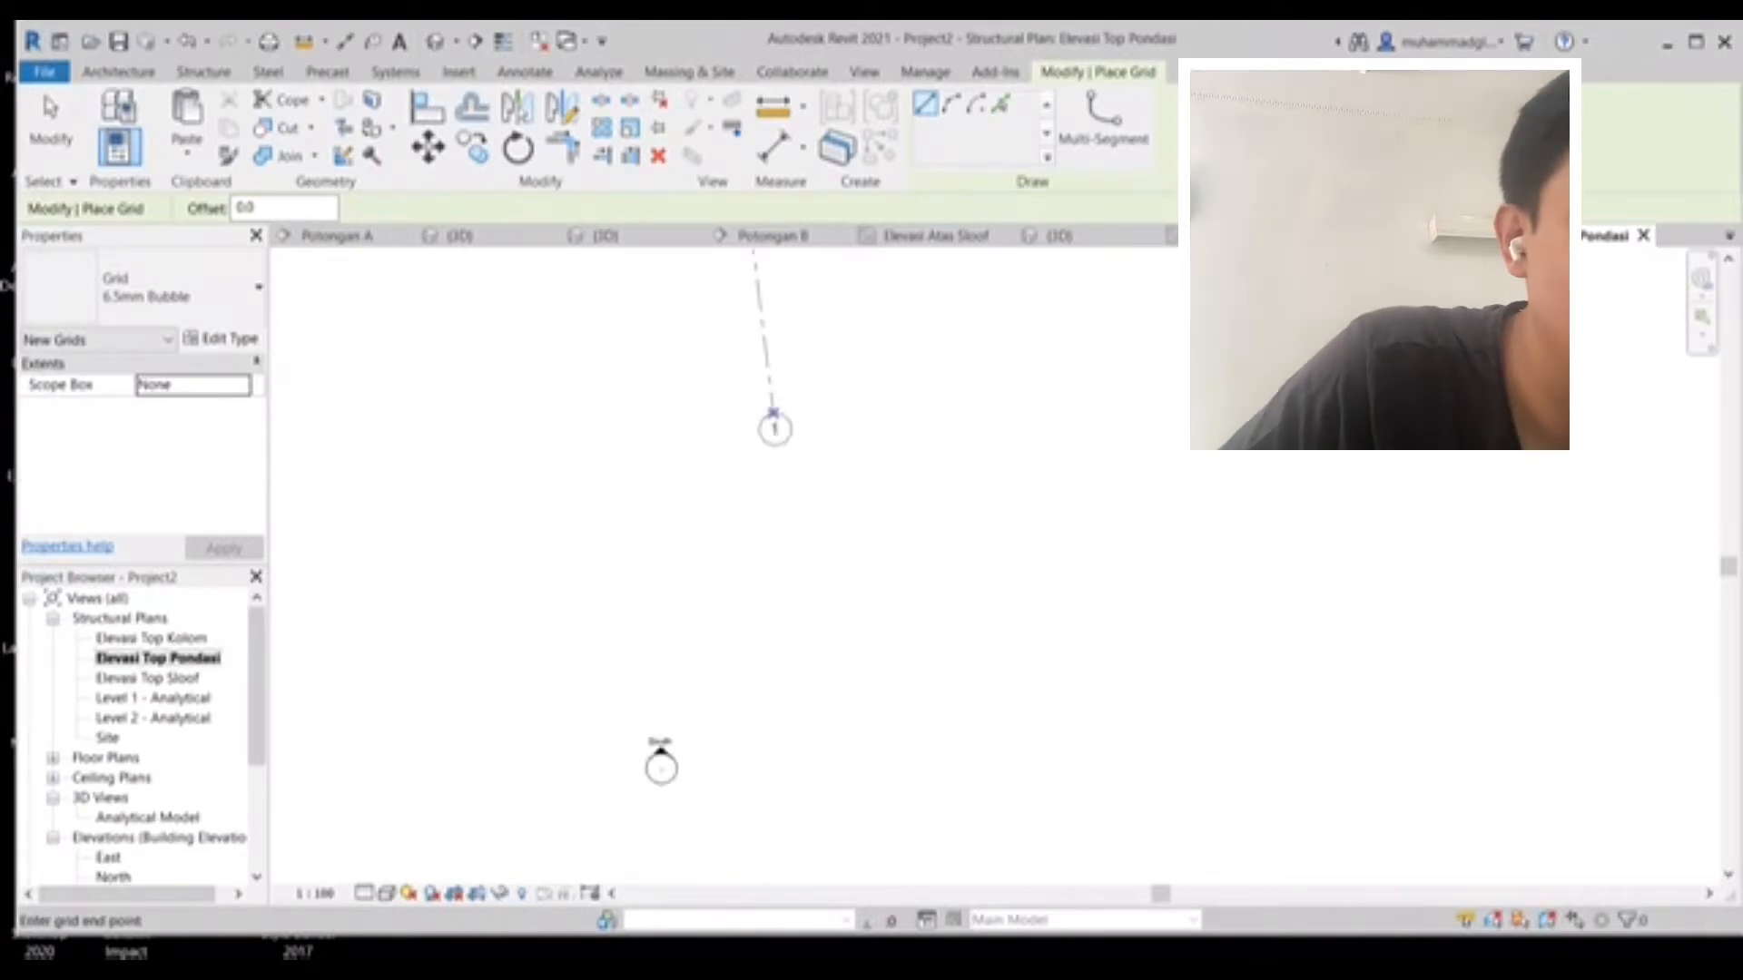
pyautogui.scroll(5, 660, 746)
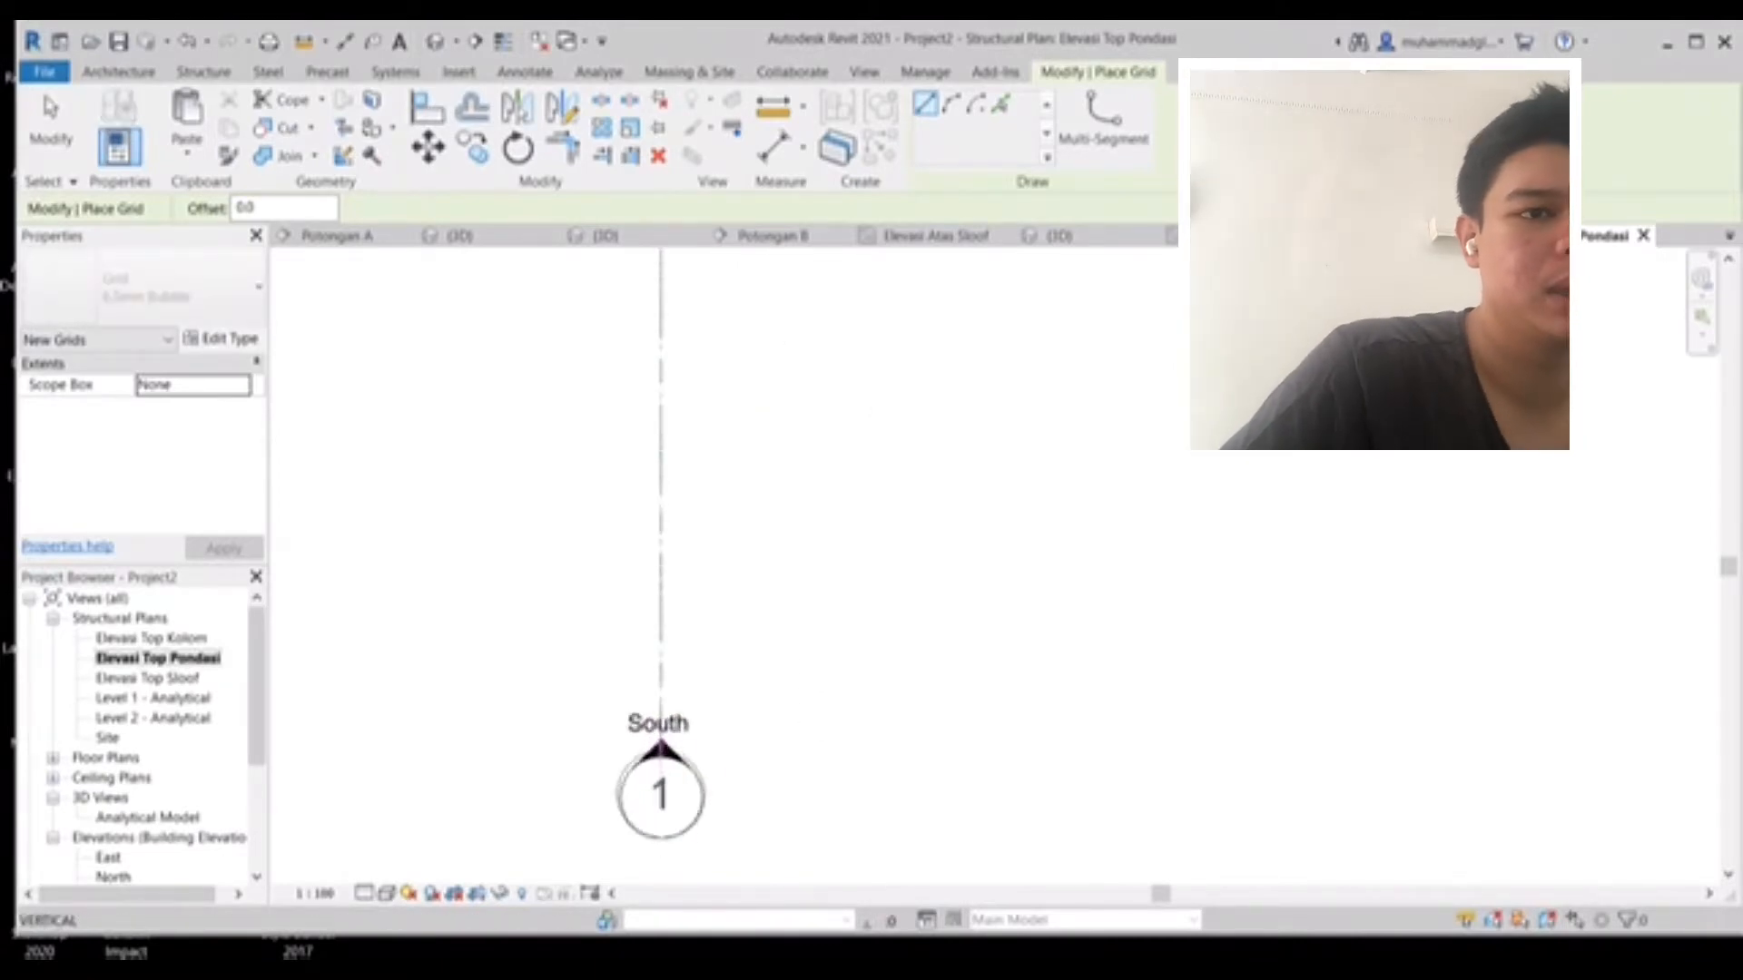
pyautogui.scroll(1, 659, 744)
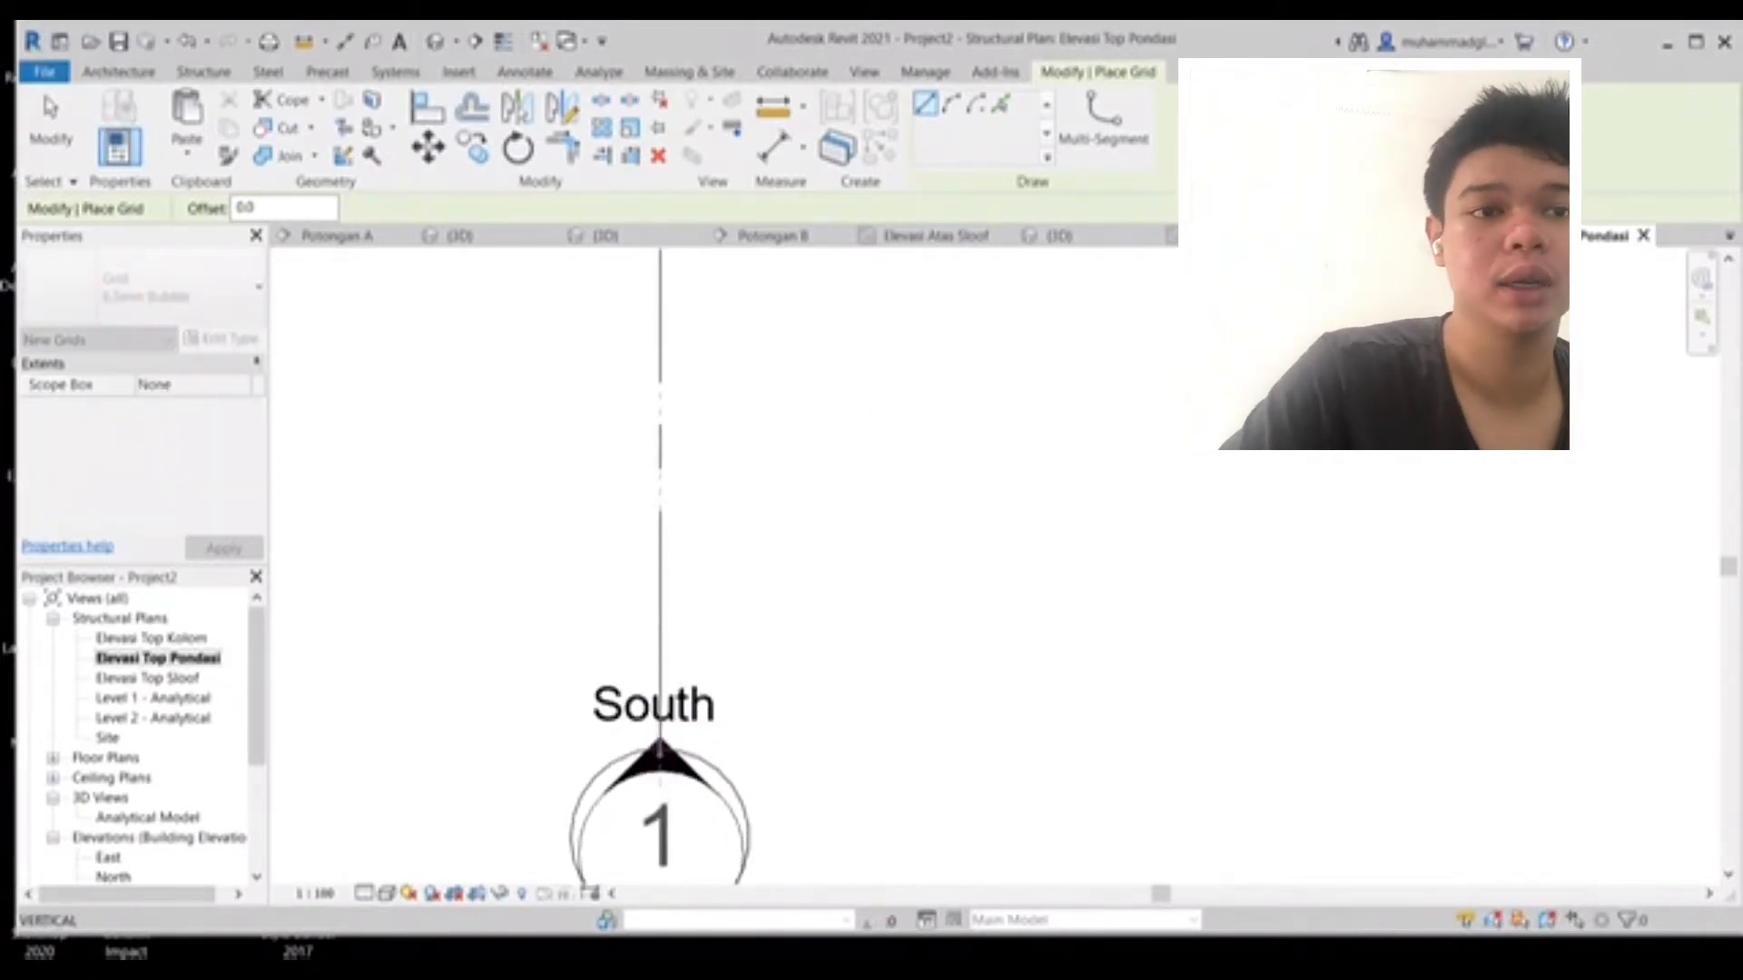
pyautogui.click(660, 752)
# - Draw vertical grid 2 parallel to grid 1, about 3000 mm to its right, with matching ends
pyautogui.scroll(-2, 684, 676)
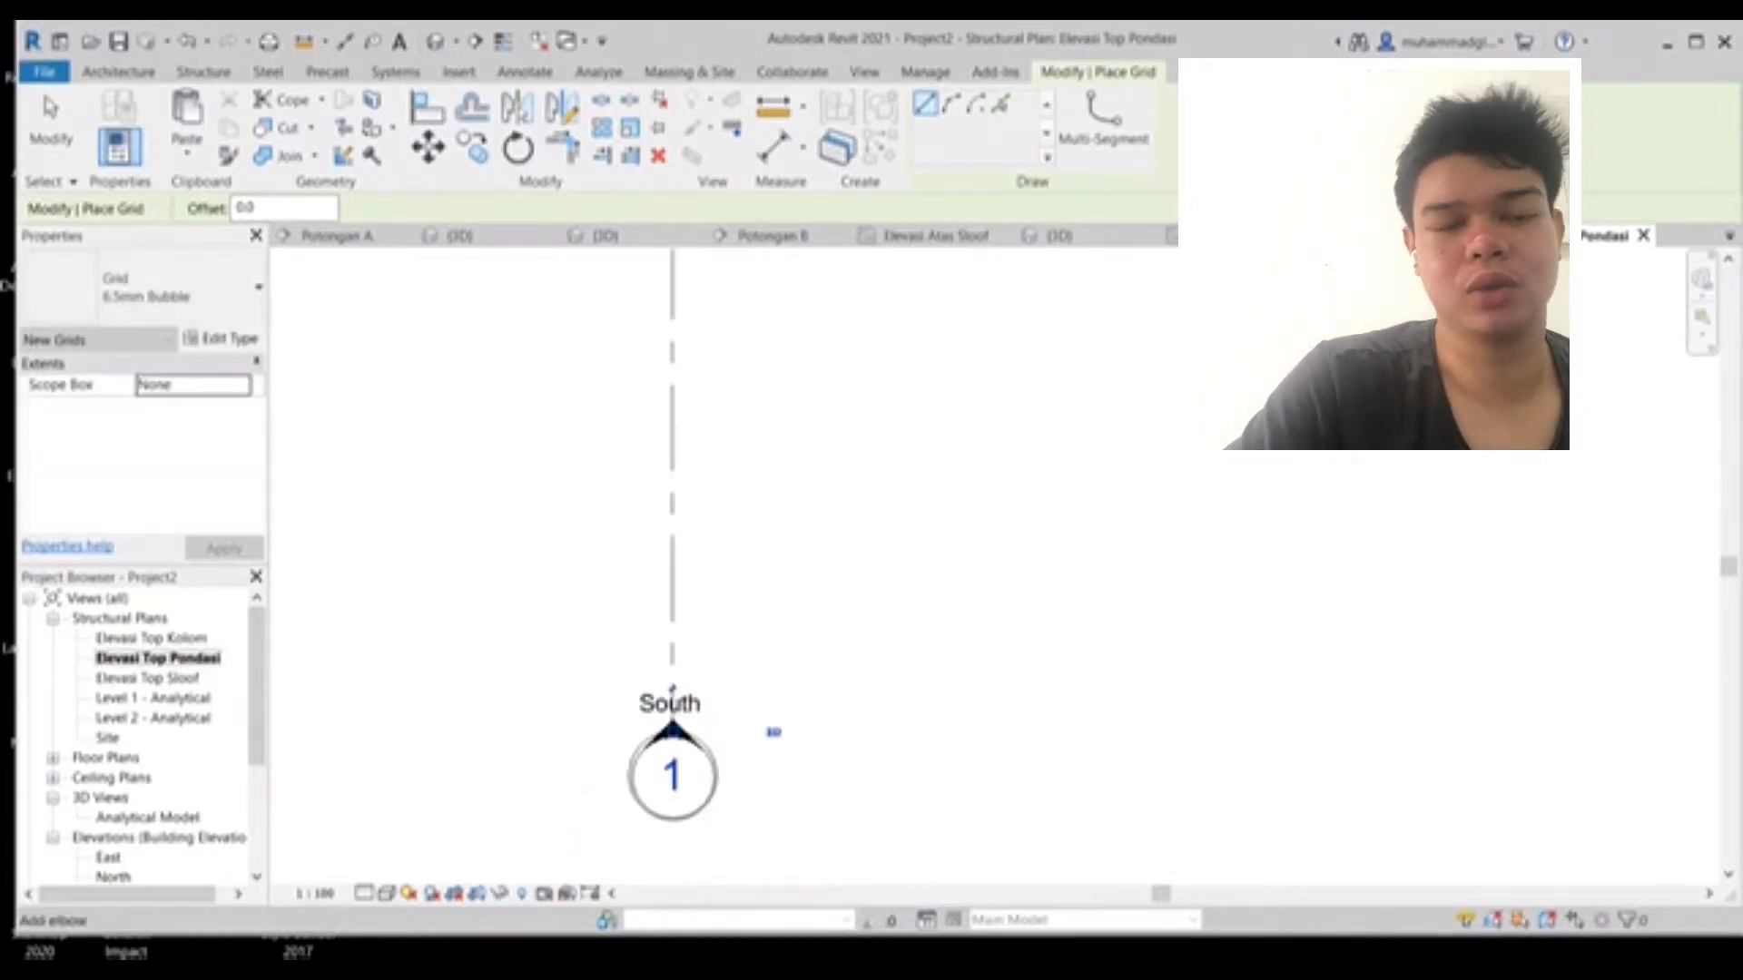
pyautogui.moveTo(680, 563)
pyautogui.mouseDown(button='middle')
pyautogui.moveTo(673, 717)
pyautogui.moveTo(646, 790)
pyautogui.mouseUp(button='middle')
pyautogui.scroll(-2, 771, 536)
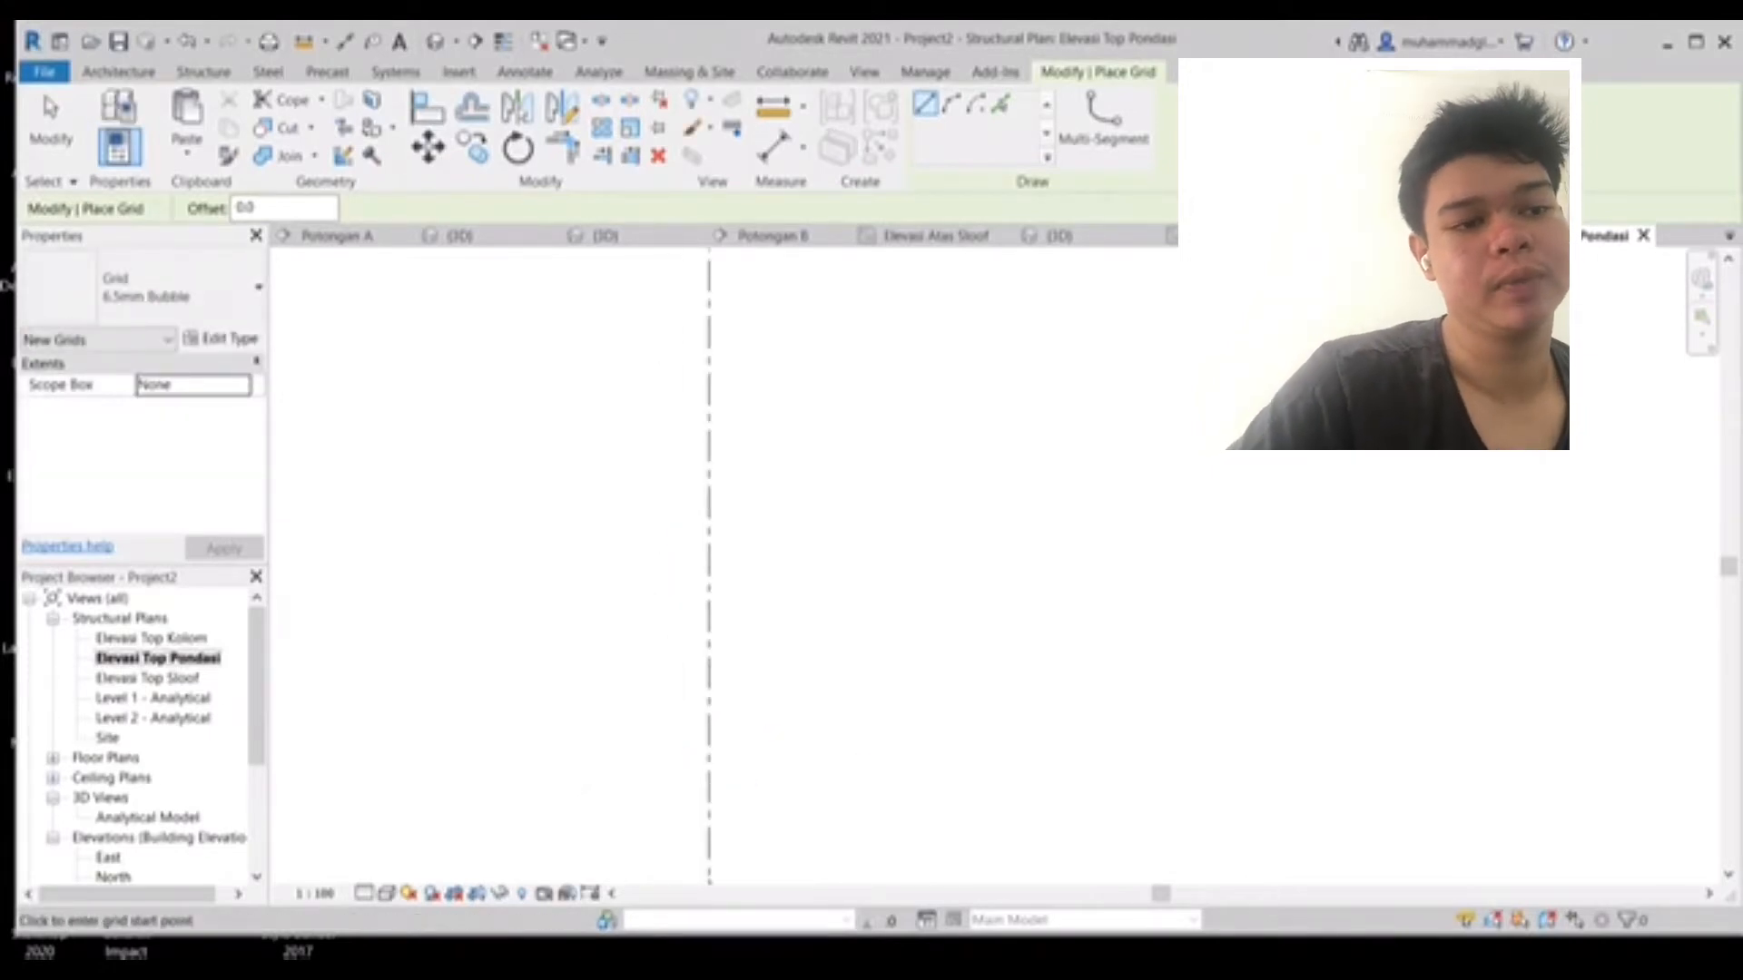
pyautogui.moveTo(776, 527); pyautogui.dragTo(762, 726, button='middle')
pyautogui.moveTo(699, 408); pyautogui.dragTo(645, 735, button='middle')
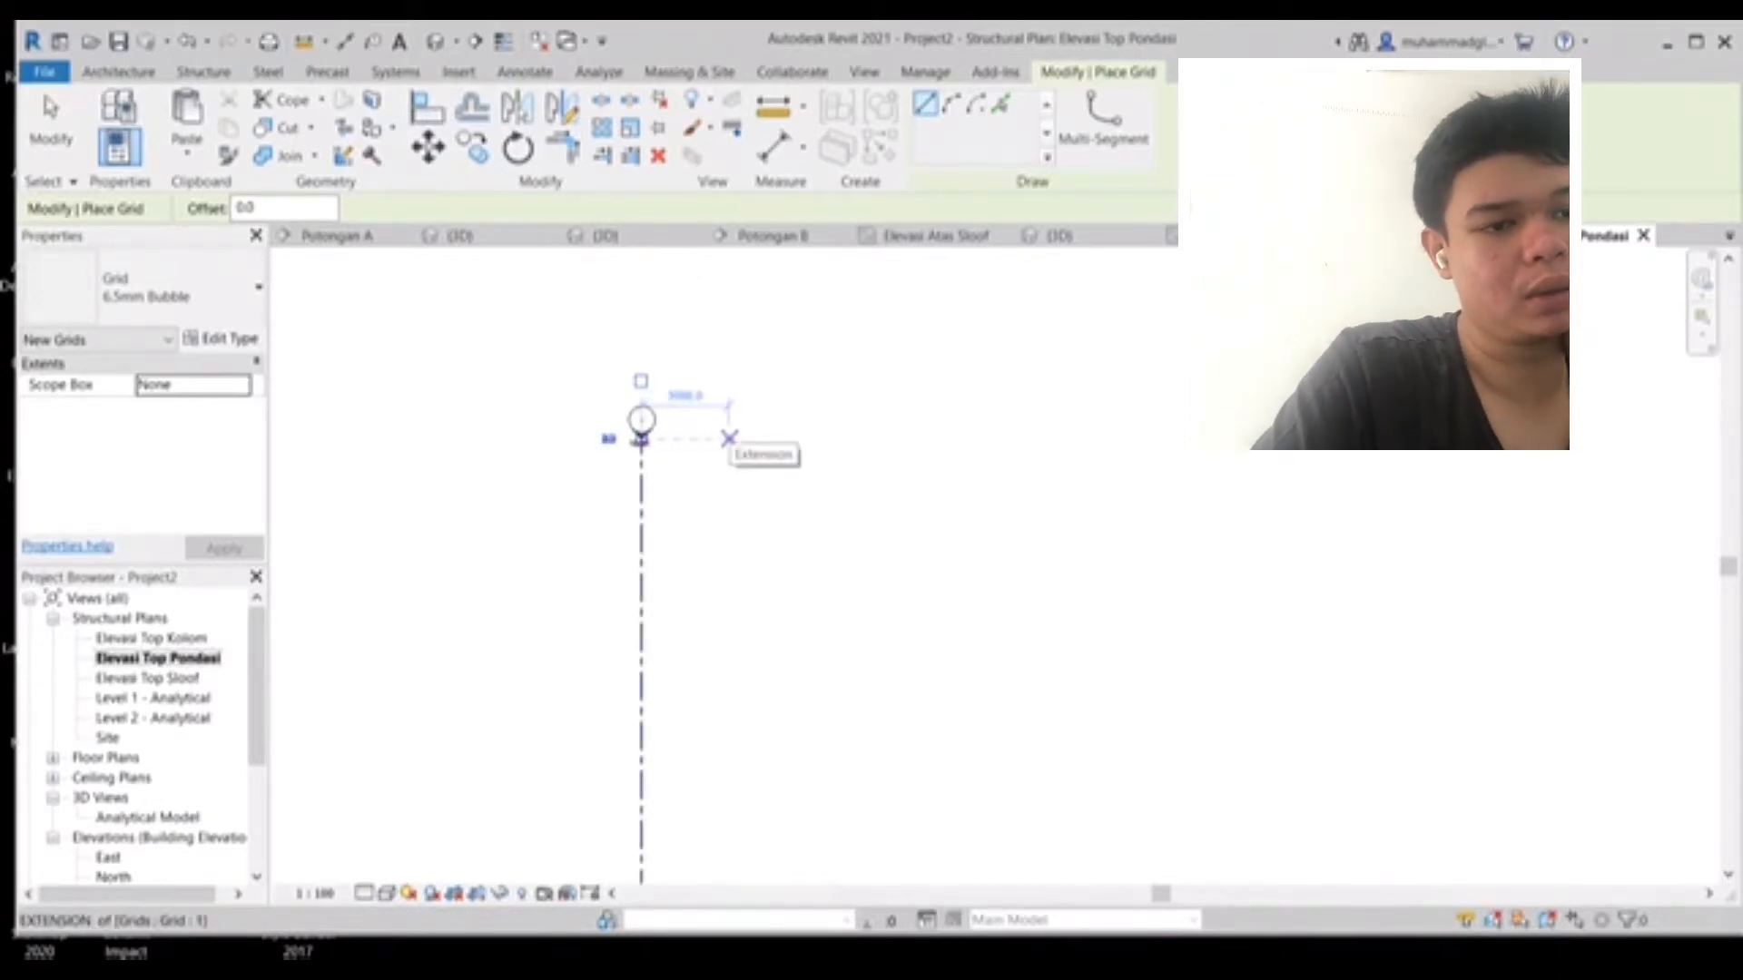
pyautogui.click(731, 438)
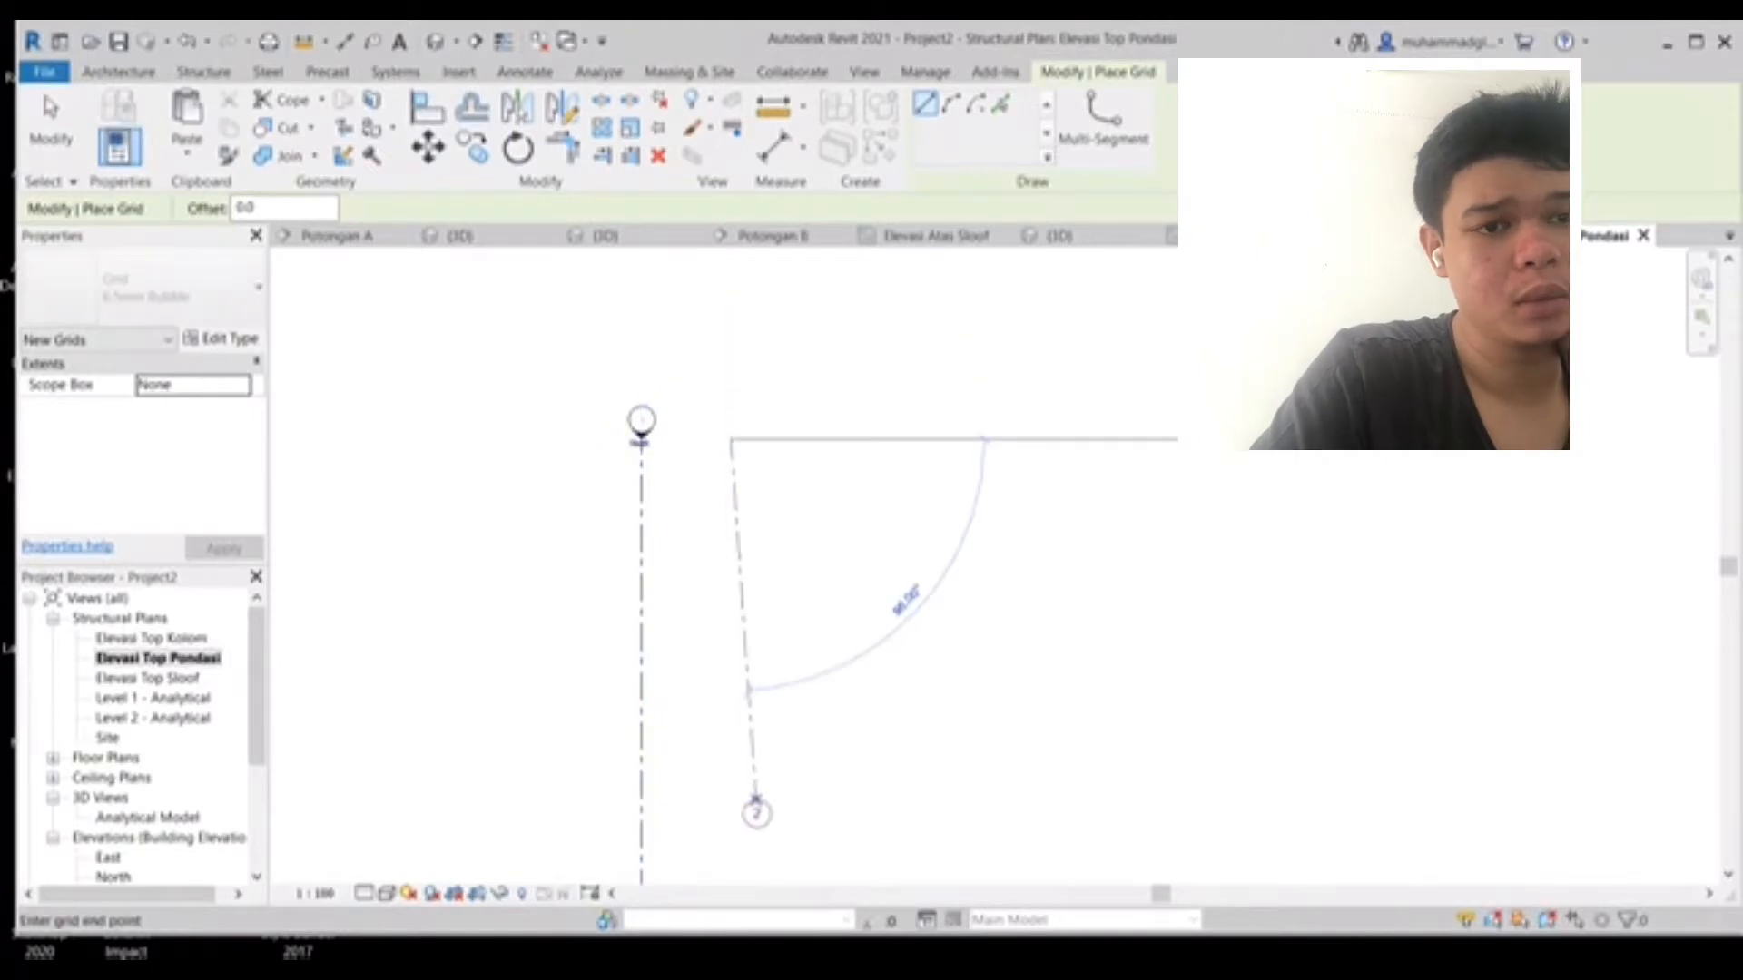
pyautogui.scroll(1, 756, 800)
pyautogui.moveTo(756, 800); pyautogui.dragTo(717, 423, button='middle')
pyautogui.moveTo(724, 742); pyautogui.dragTo(715, 372, button='middle')
pyautogui.moveTo(676, 777); pyautogui.dragTo(672, 496, button='middle')
pyautogui.click(651, 625)
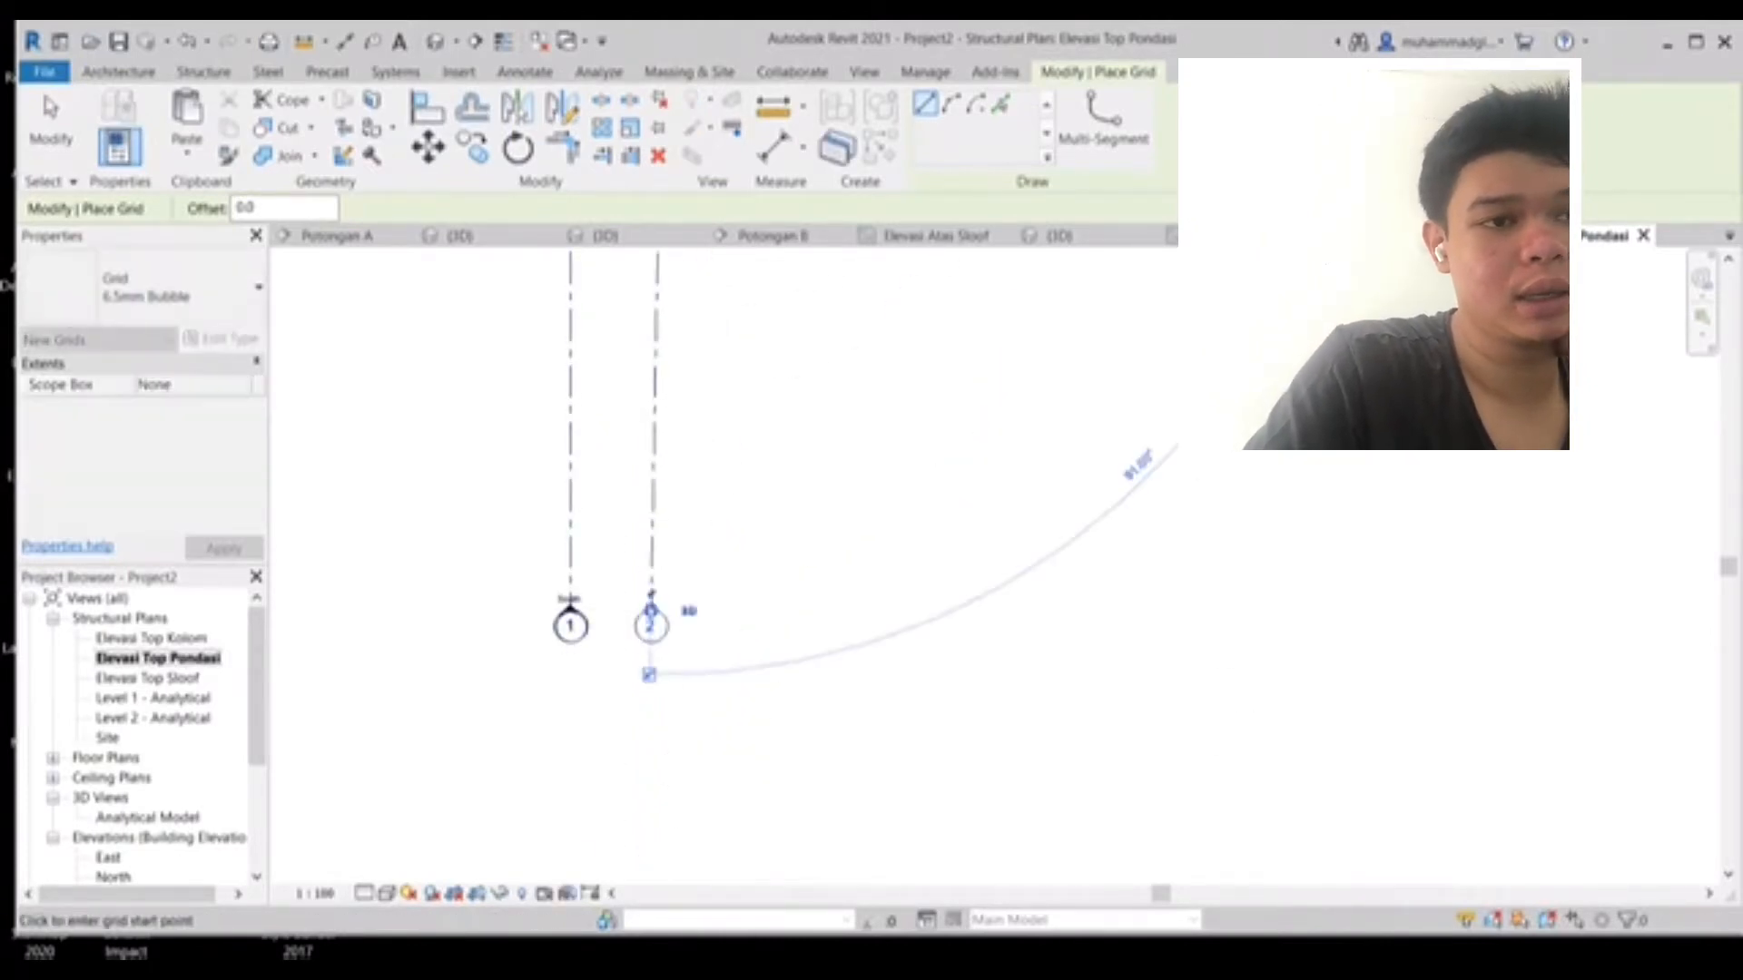
pyautogui.scroll(-2, 733, 515)
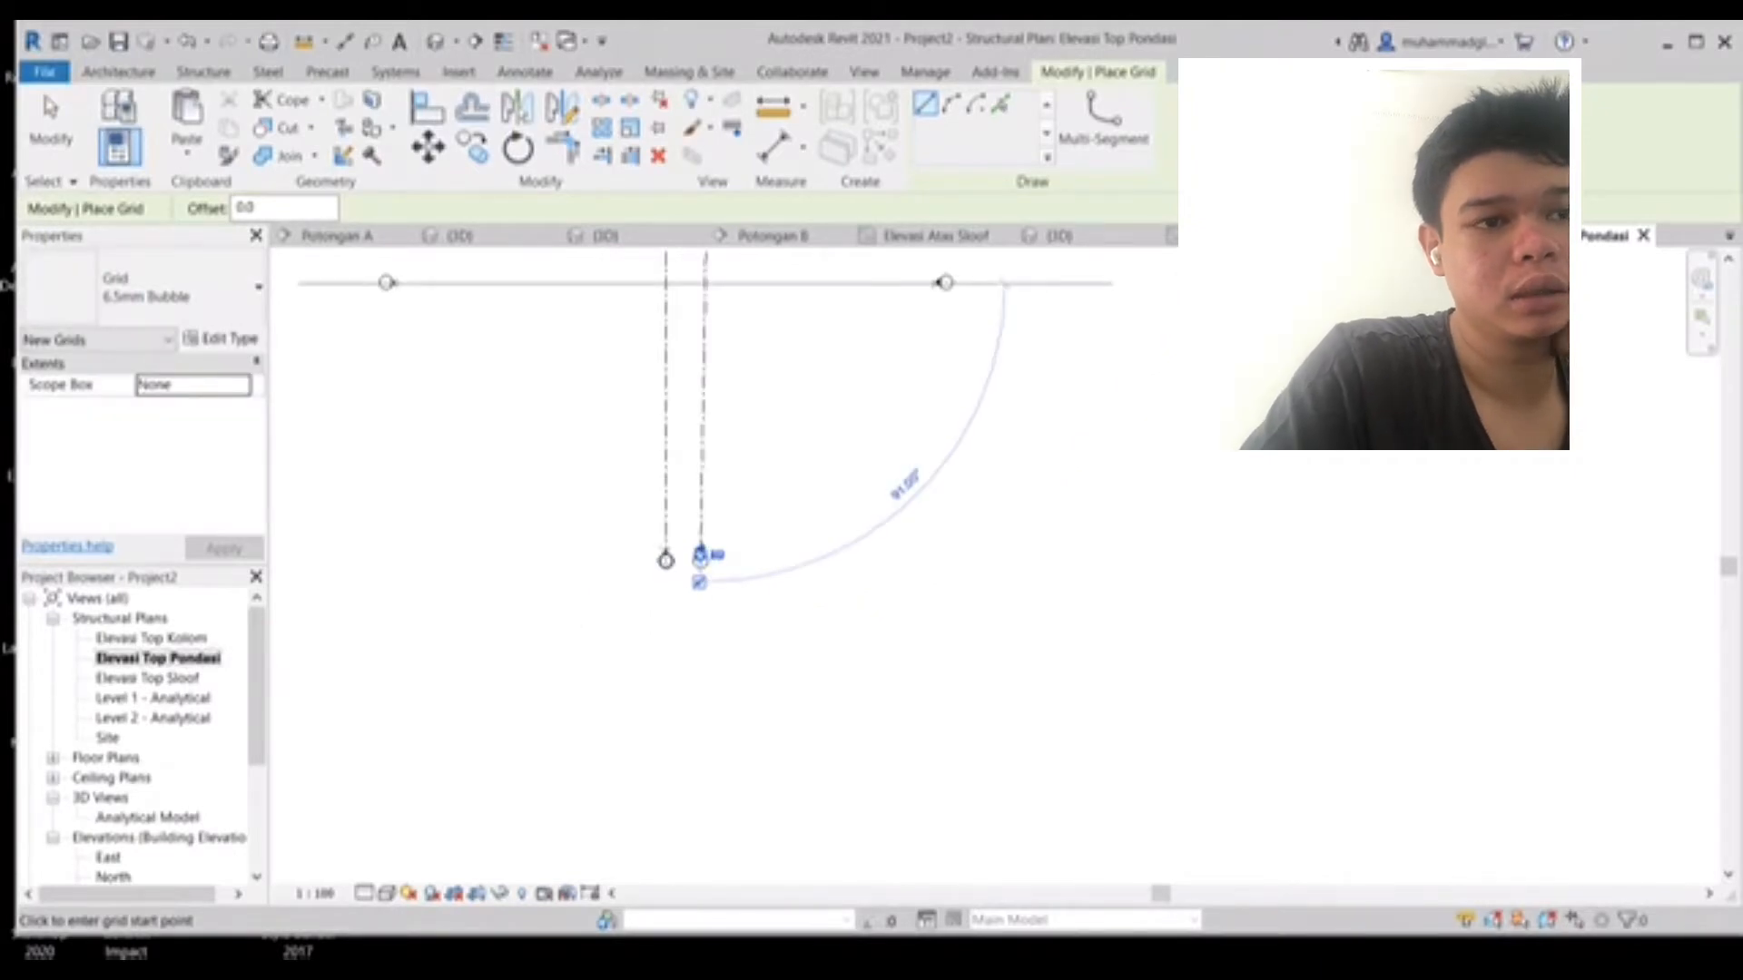
# - Redraw vertical grid 2 about 3000 mm right of grid 1, ending level with grid 1's lower end
pyautogui.moveTo(704, 259); pyautogui.dragTo(898, 384, button='middle')
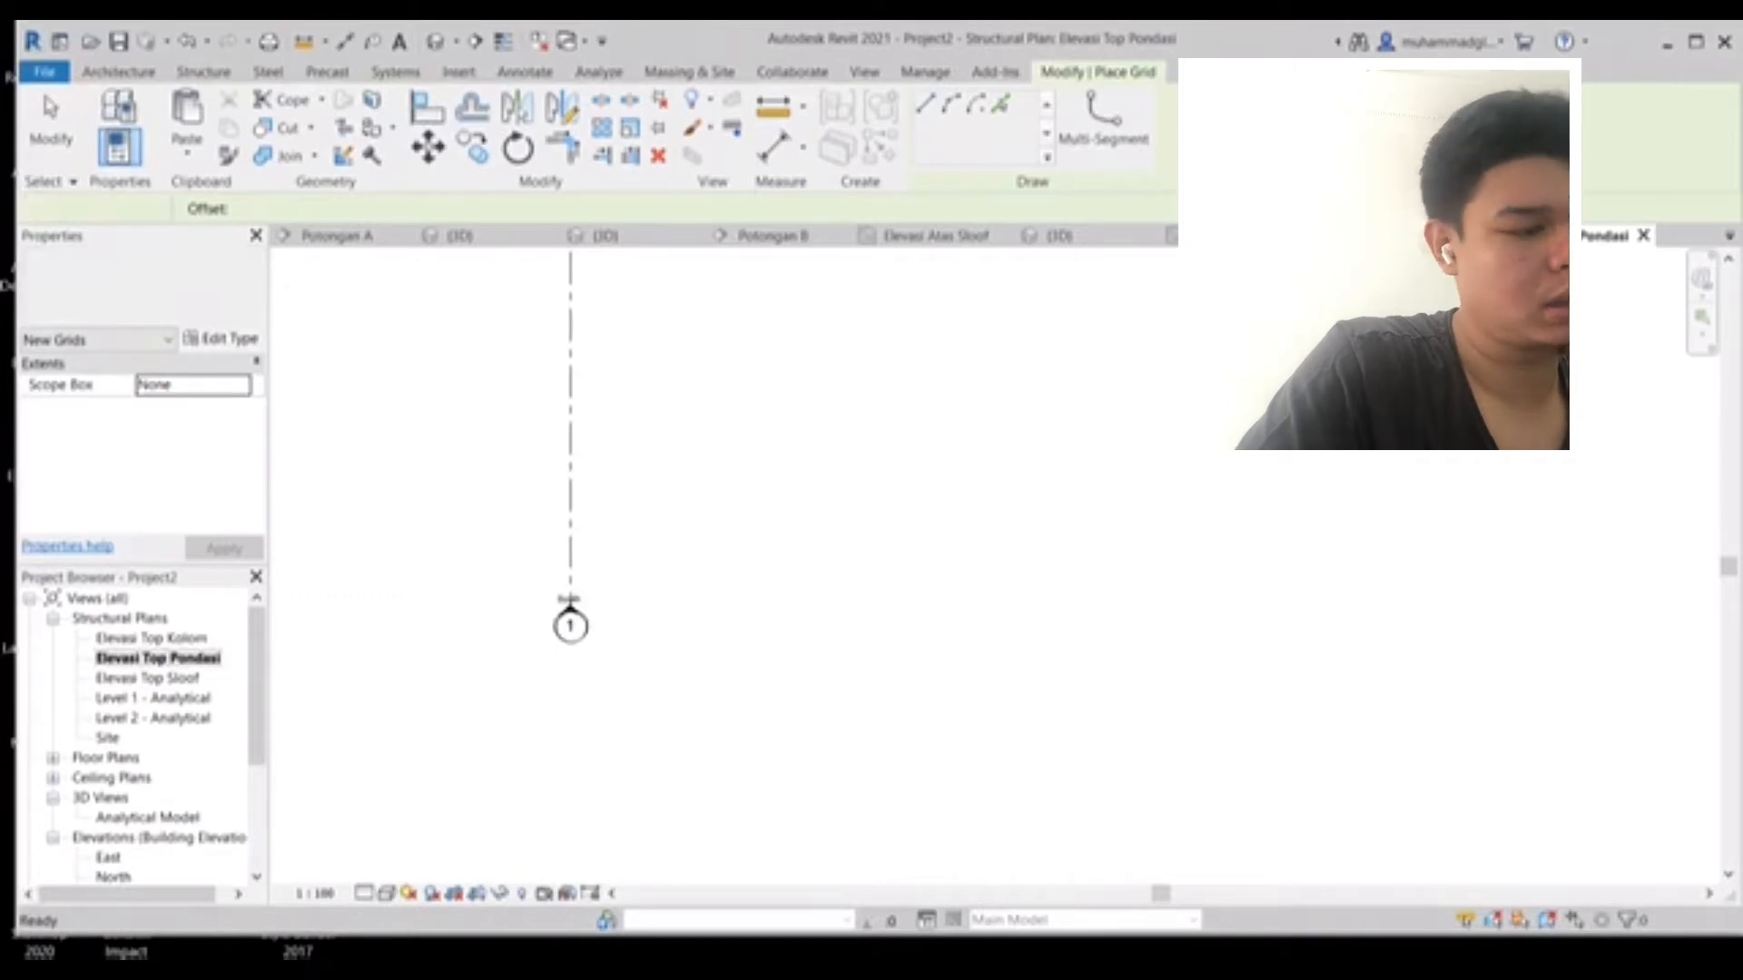
pyautogui.moveTo(570, 627); pyautogui.dragTo(647, 803, button='middle')
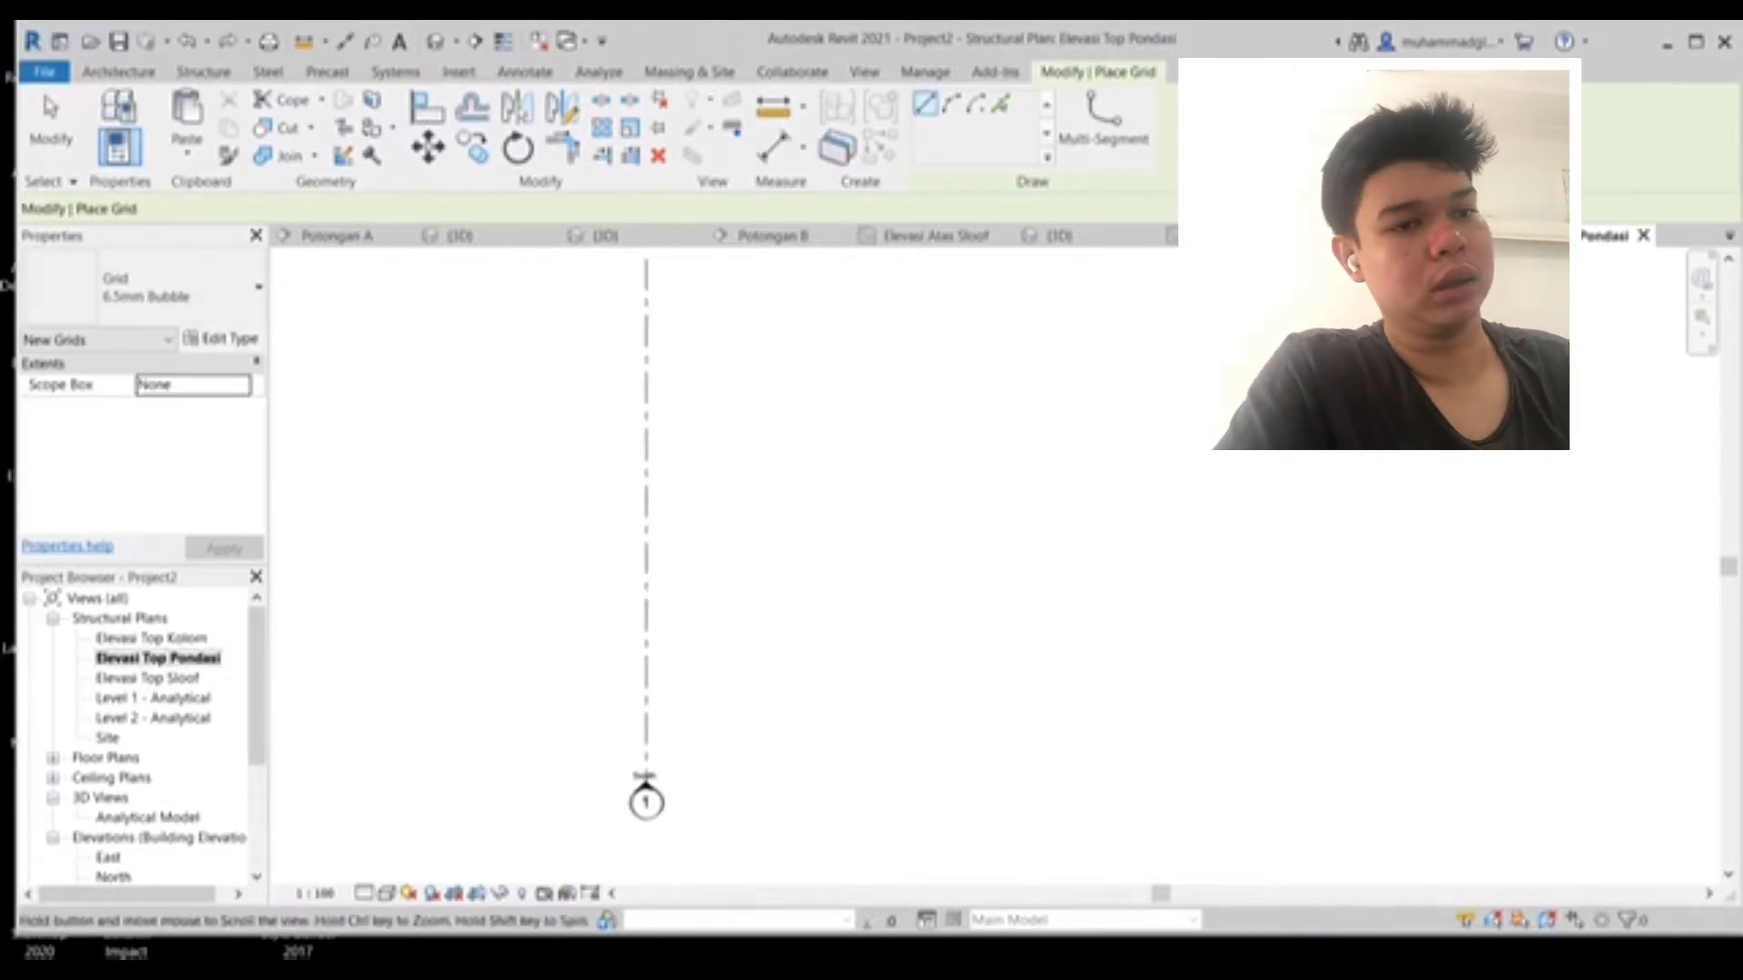
pyautogui.moveTo(647, 635); pyautogui.dragTo(774, 808, button='middle')
pyautogui.moveTo(775, 436); pyautogui.dragTo(799, 731, button='middle')
pyautogui.moveTo(799, 409); pyautogui.dragTo(780, 685, button='middle')
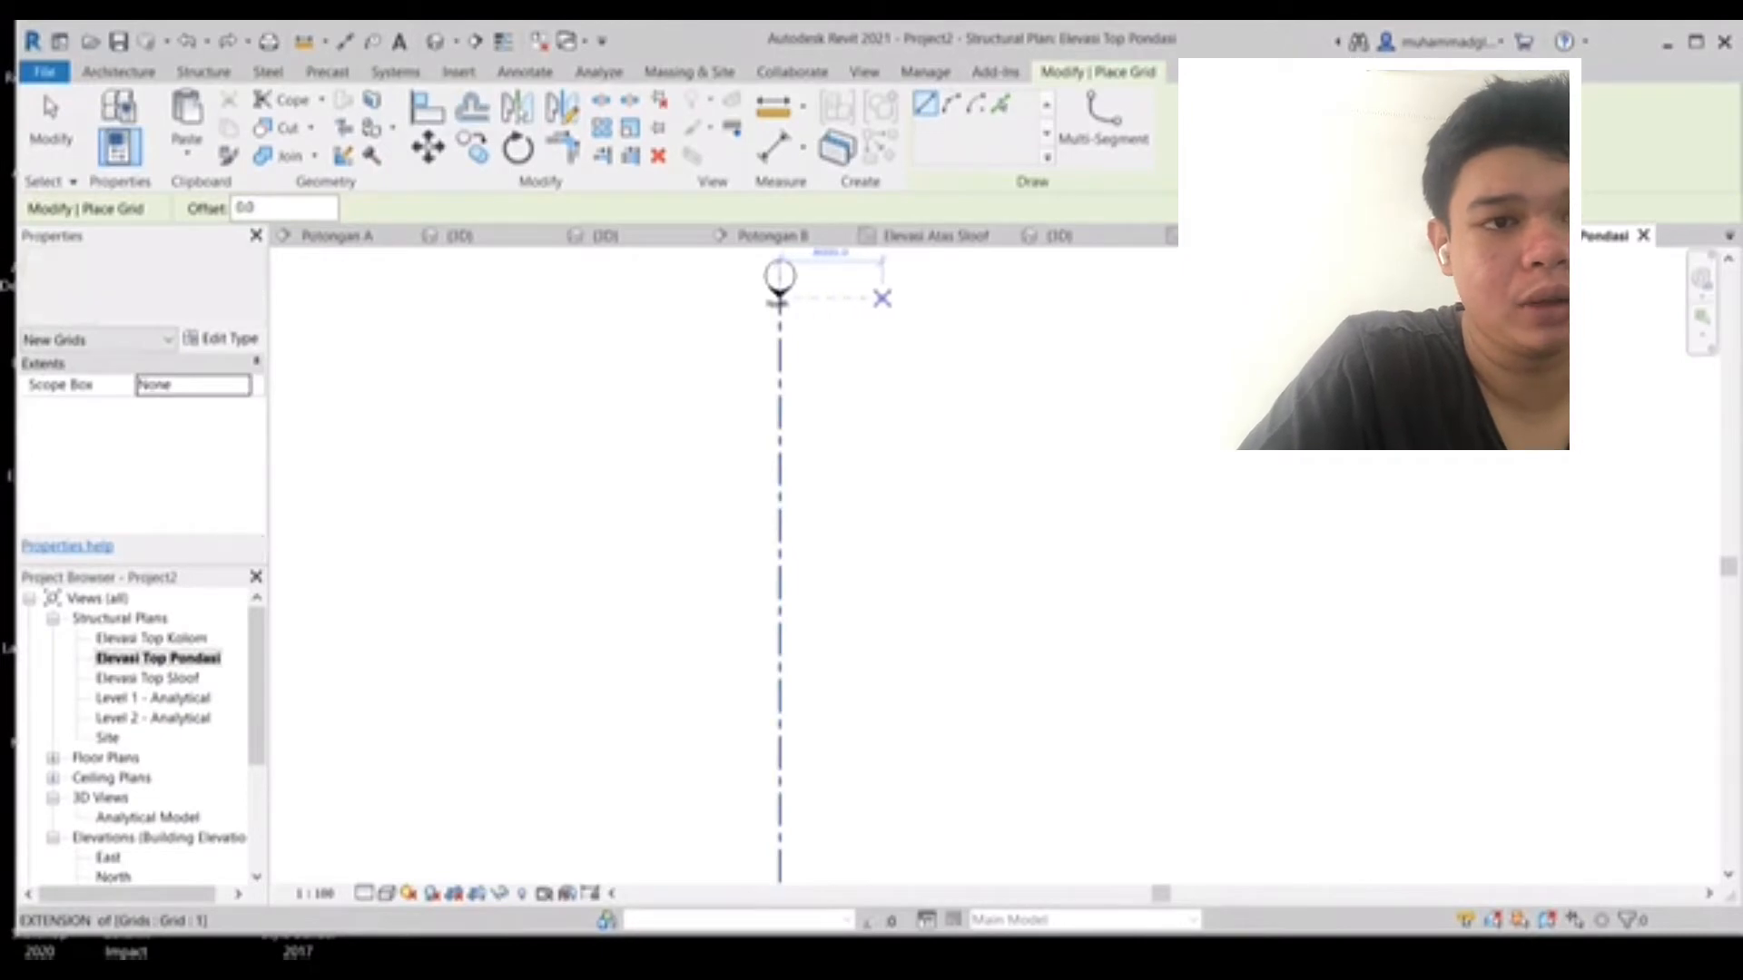
pyautogui.click(879, 300)
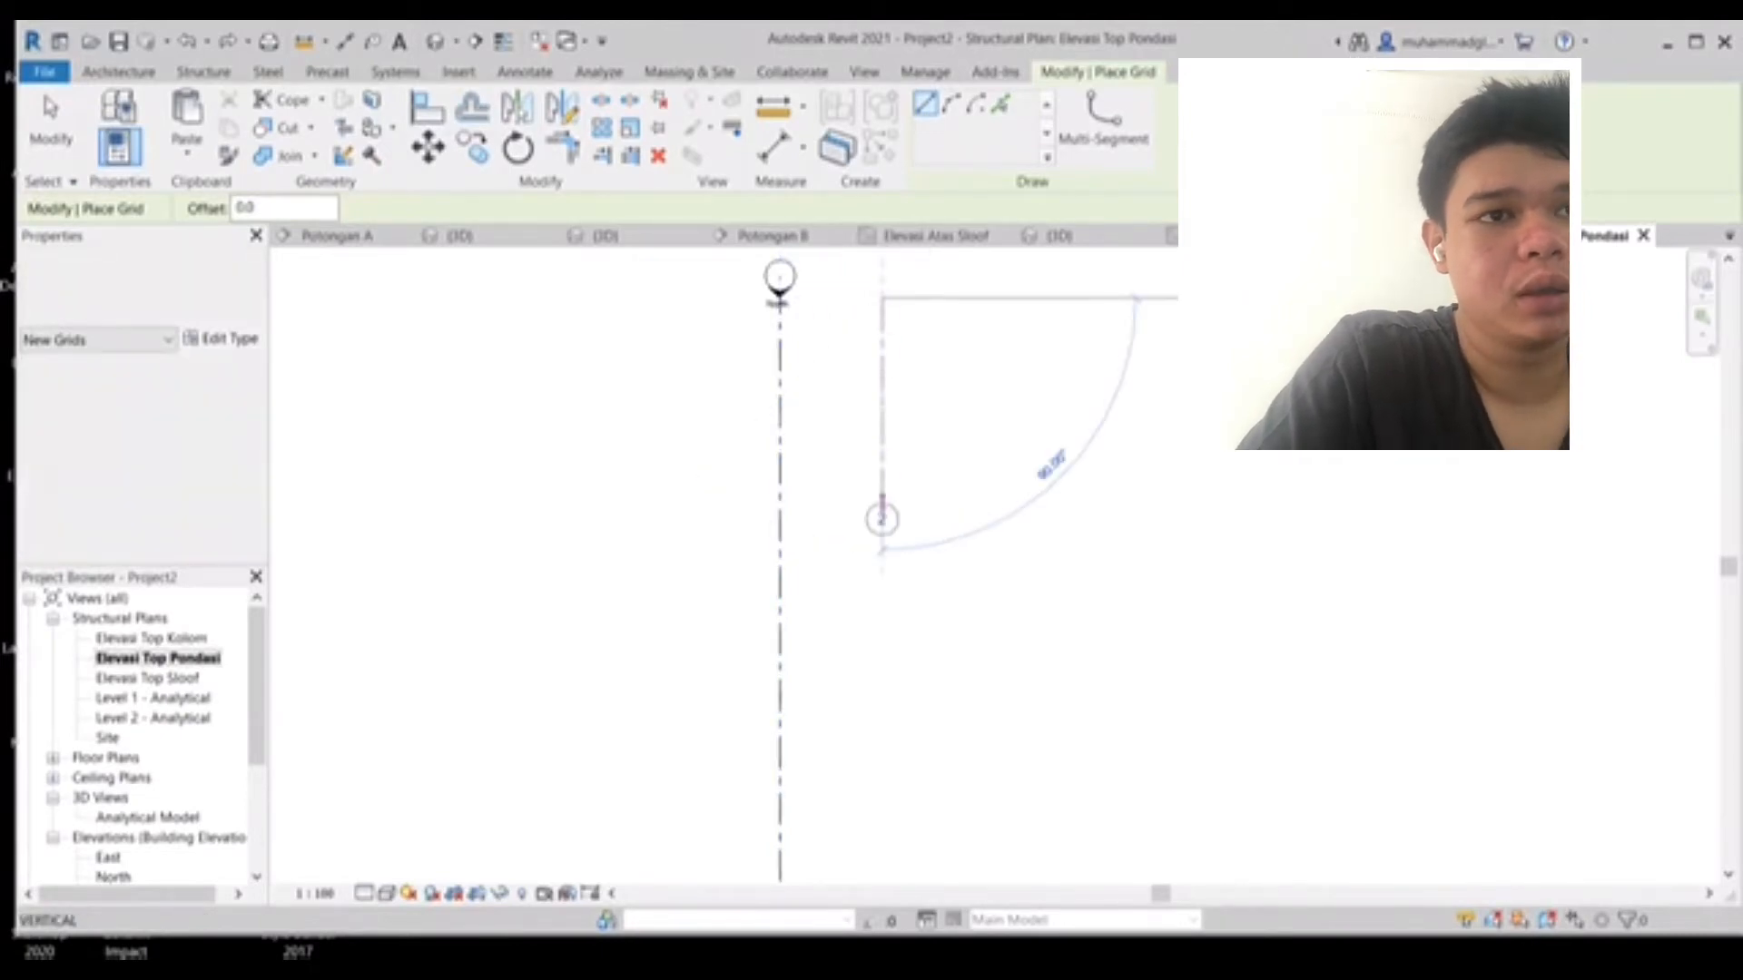
pyautogui.scroll(1, 903, 667)
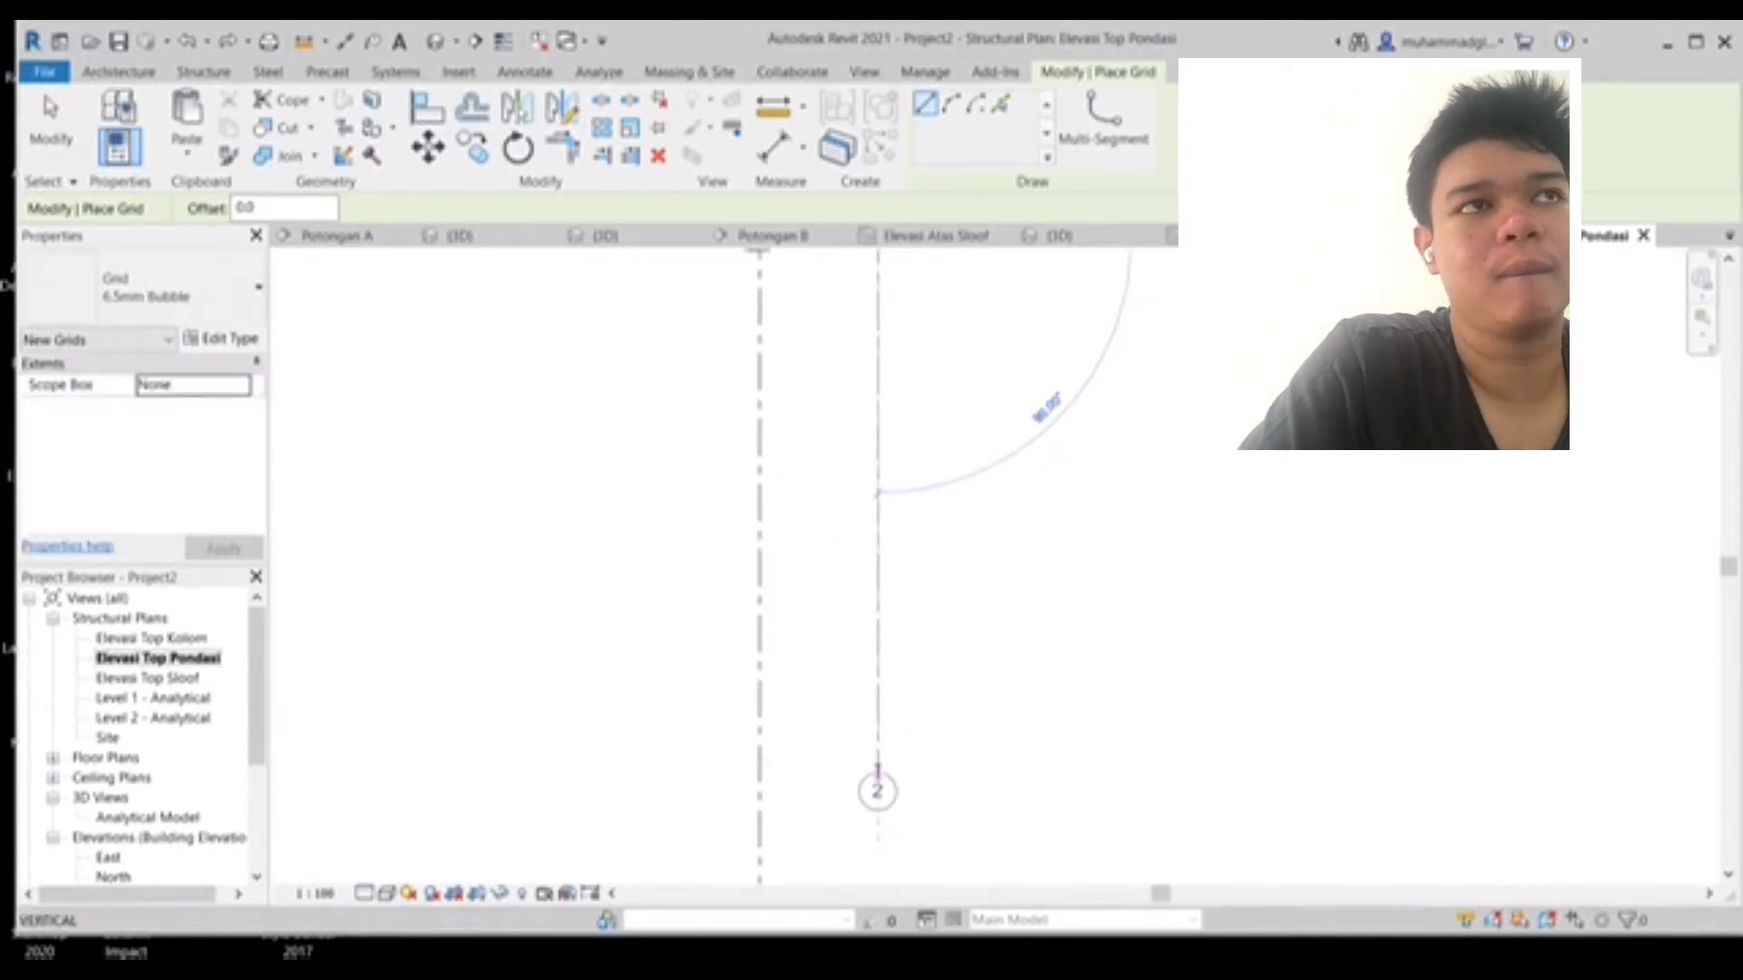
pyautogui.moveTo(876, 783); pyautogui.dragTo(897, 373, button='middle')
pyautogui.scroll(-3, 910, 697)
pyautogui.scroll(-1, 910, 704)
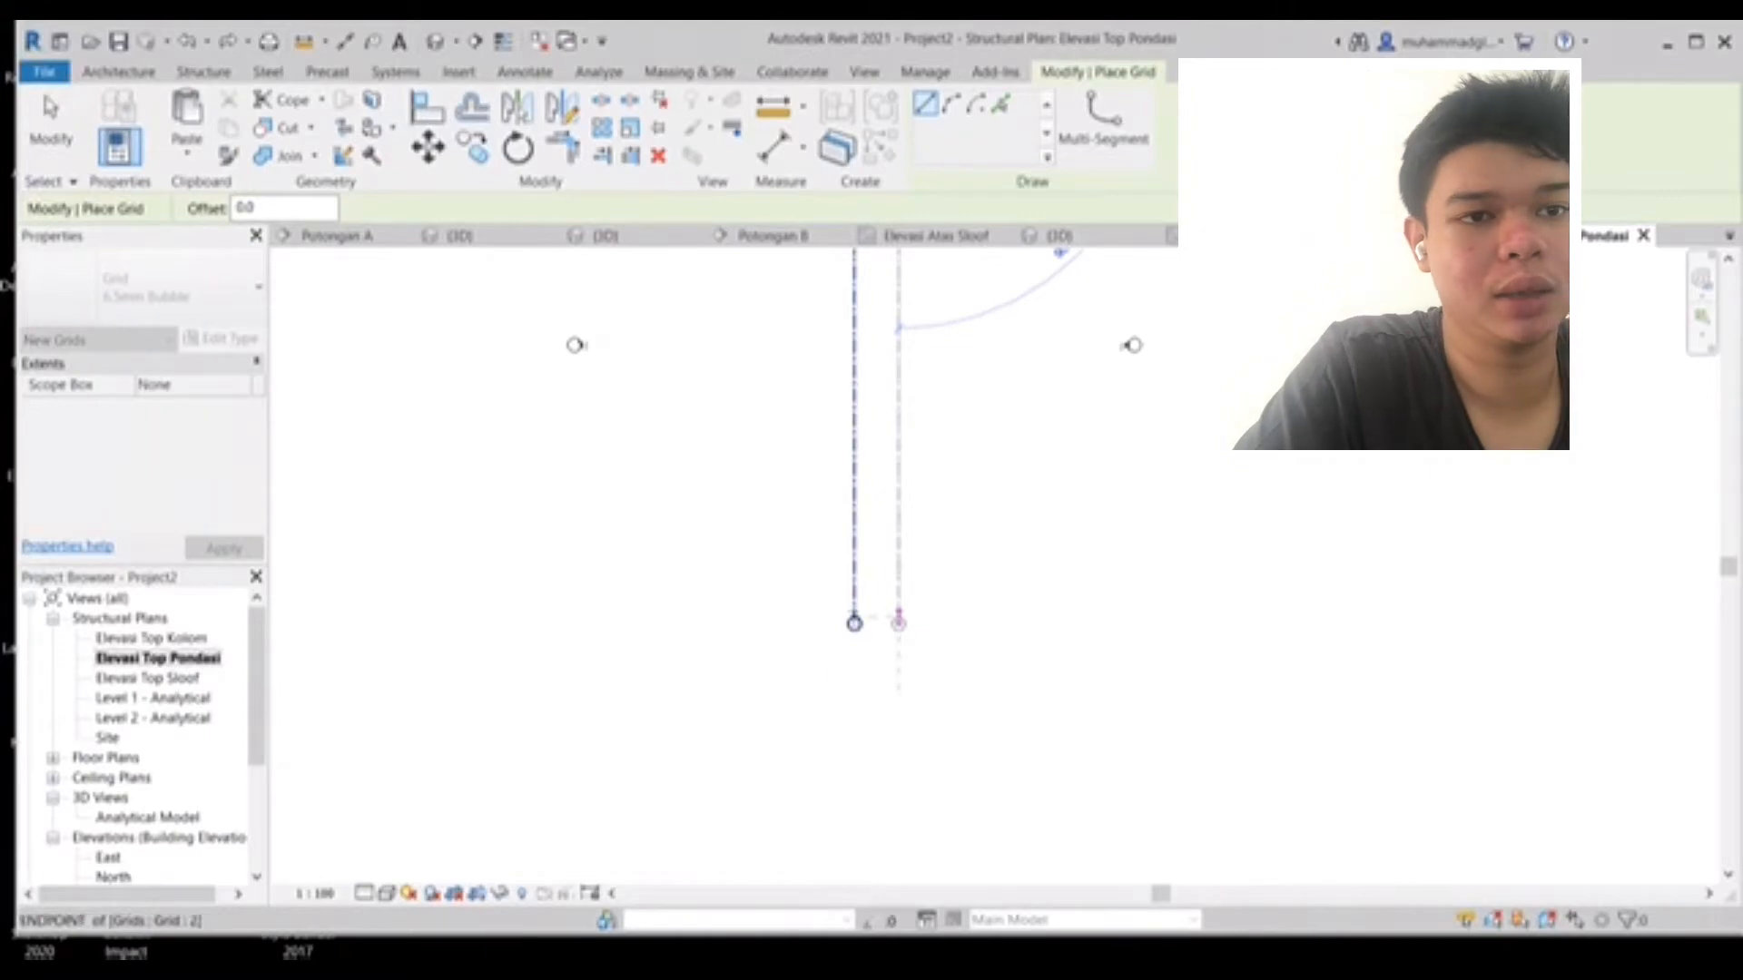
pyautogui.click(898, 619)
# - Draw a third vertical grid at the same spacing to the left of grid 1, with matching ends
pyautogui.moveTo(836, 303); pyautogui.dragTo(910, 603, button='middle')
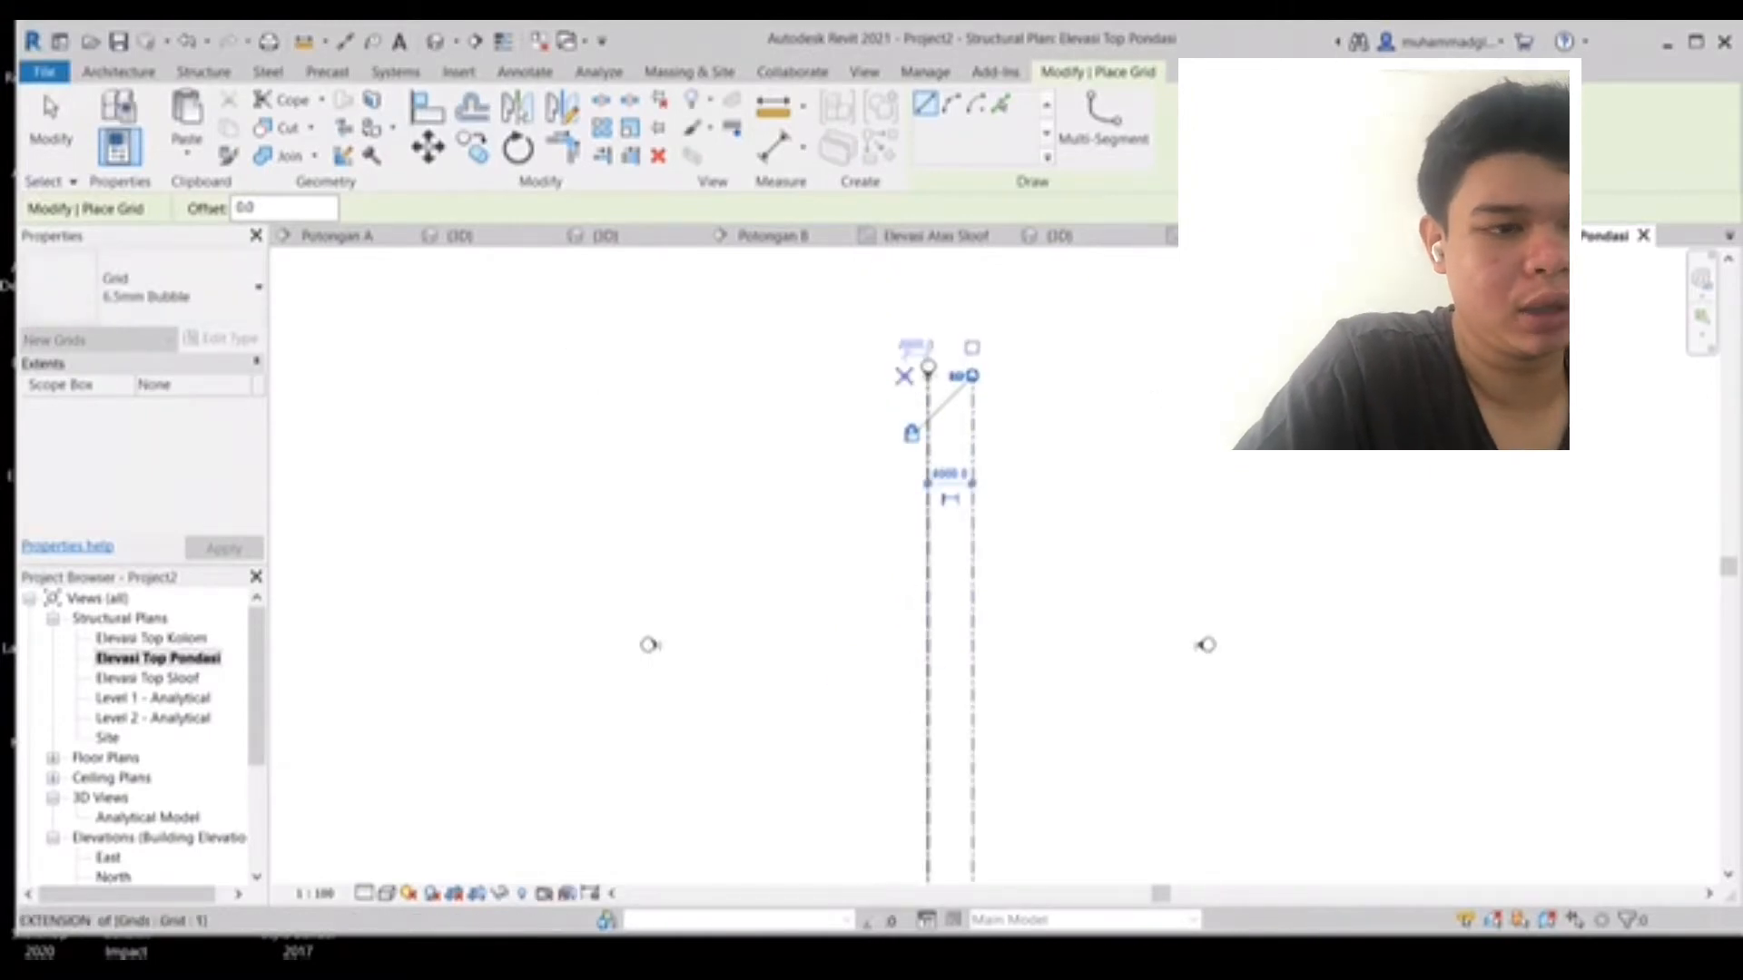
pyautogui.click(883, 375)
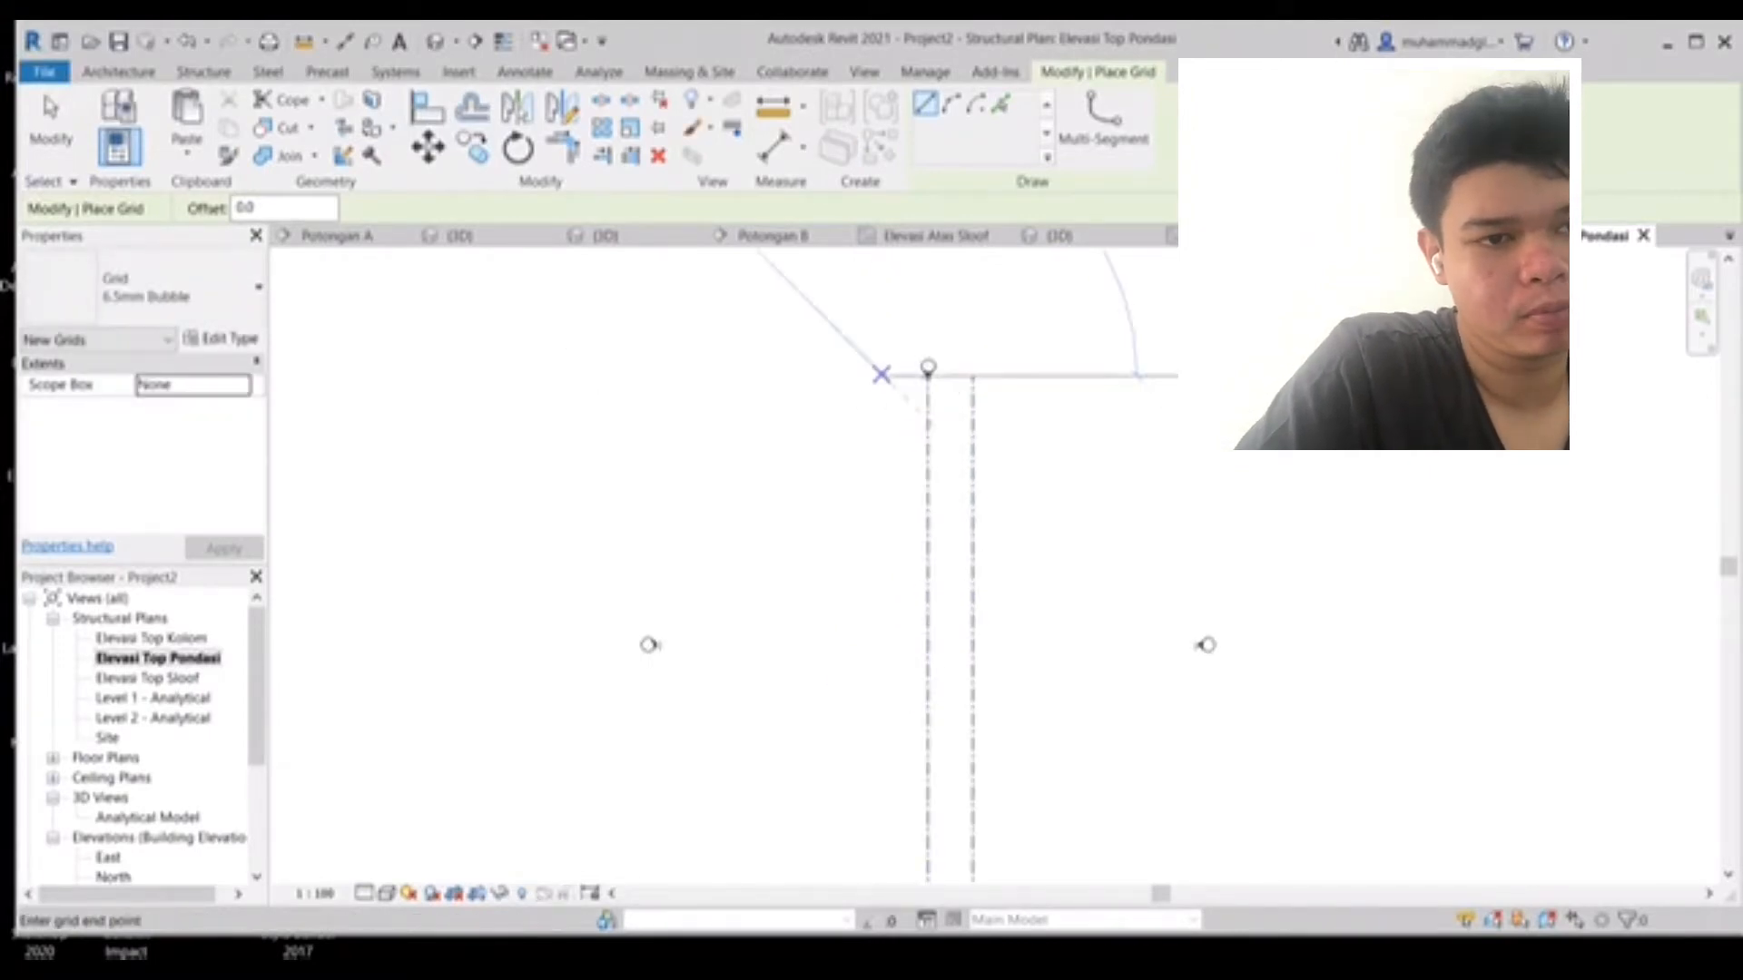
pyautogui.moveTo(883, 749); pyautogui.dragTo(955, 374, button='middle')
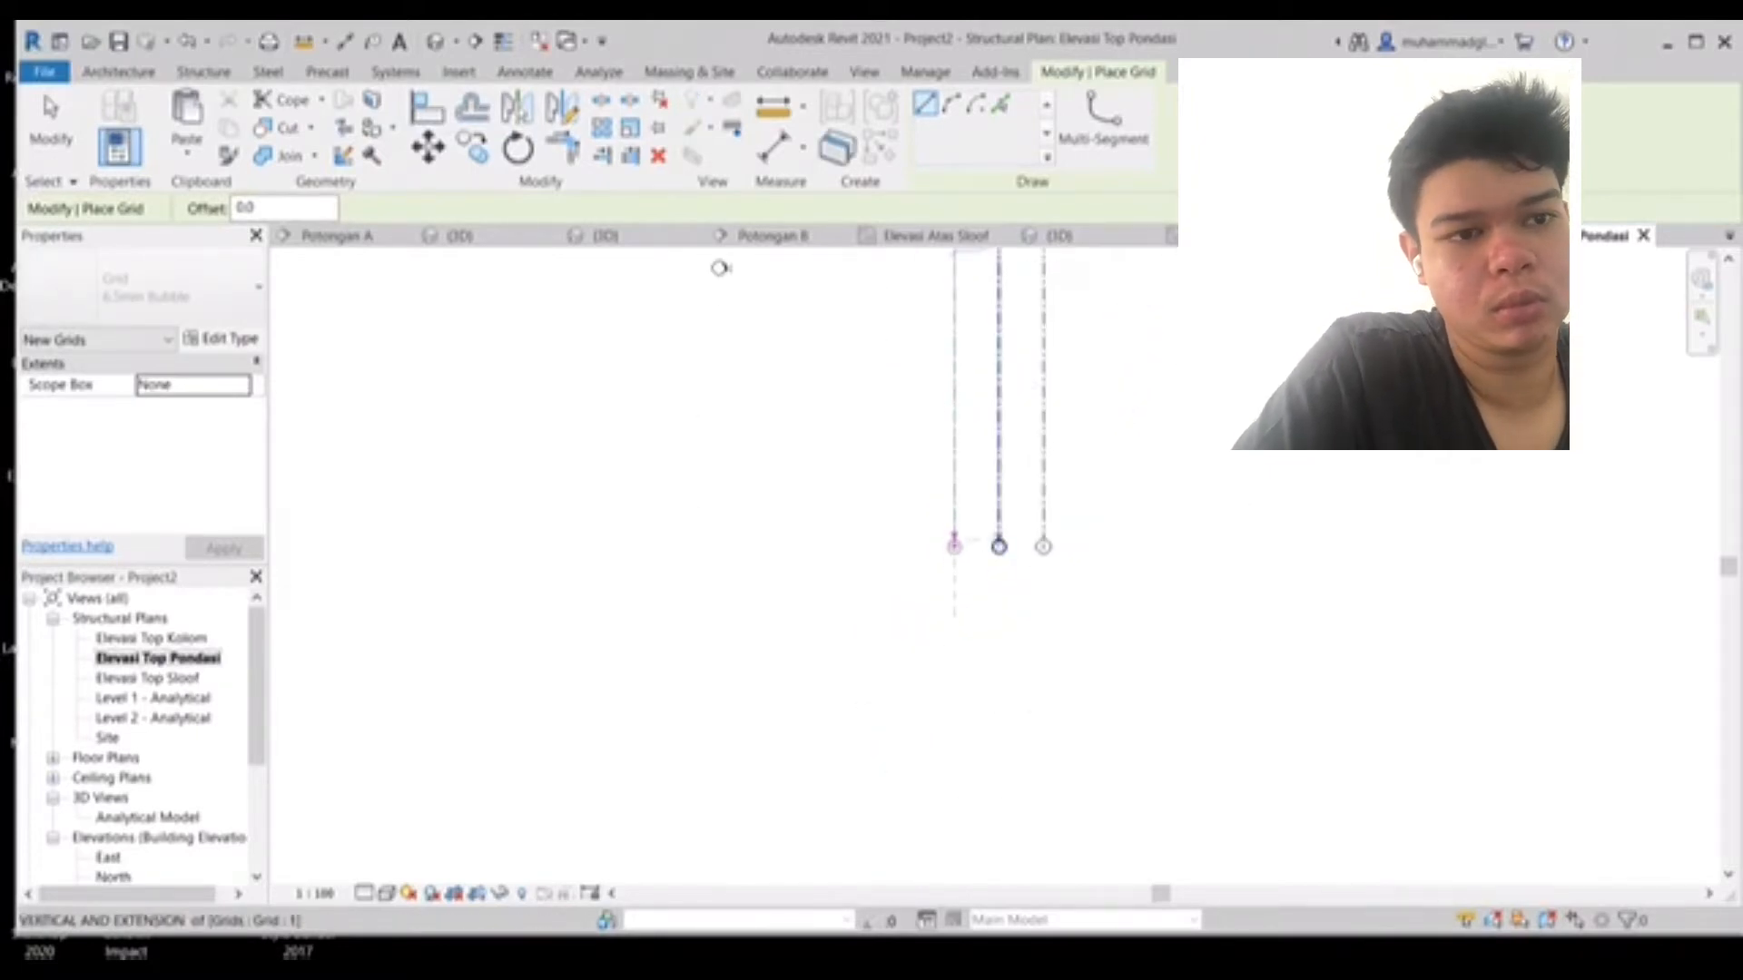
pyautogui.click(954, 543)
# - Draw three horizontal grids about 3000 mm apart between the East and West elevation markers, across the vertical grids
pyautogui.moveTo(954, 543); pyautogui.dragTo(904, 785, button='middle')
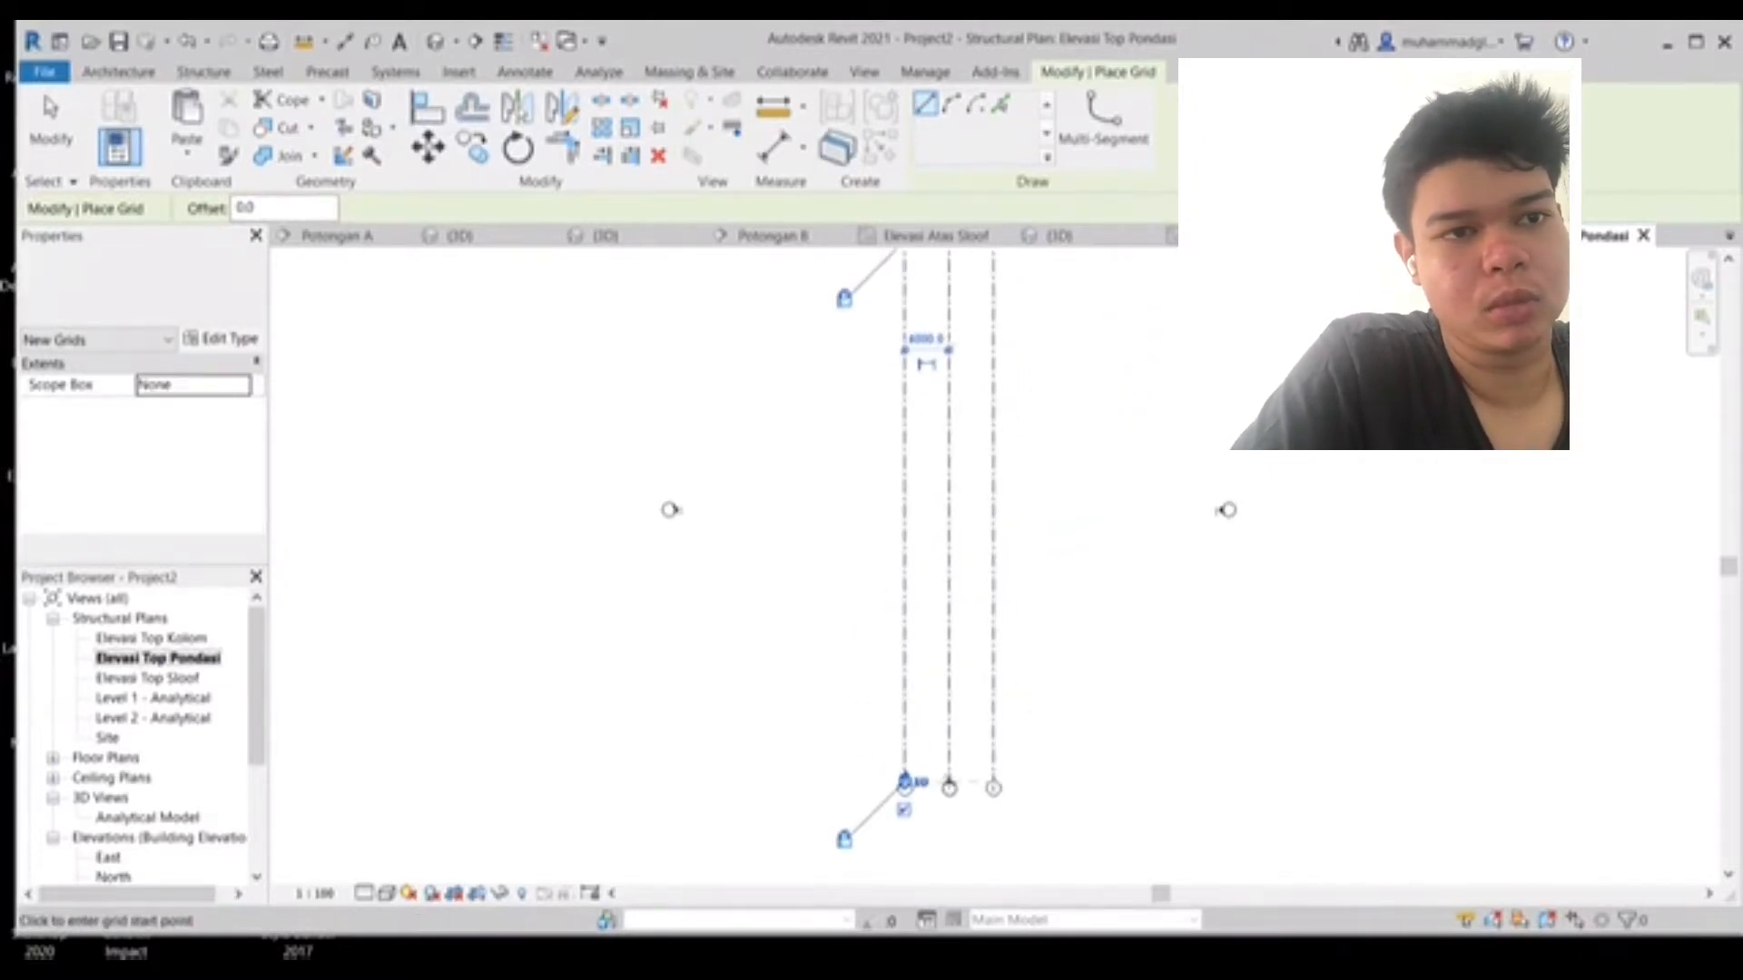
pyautogui.click(672, 510)
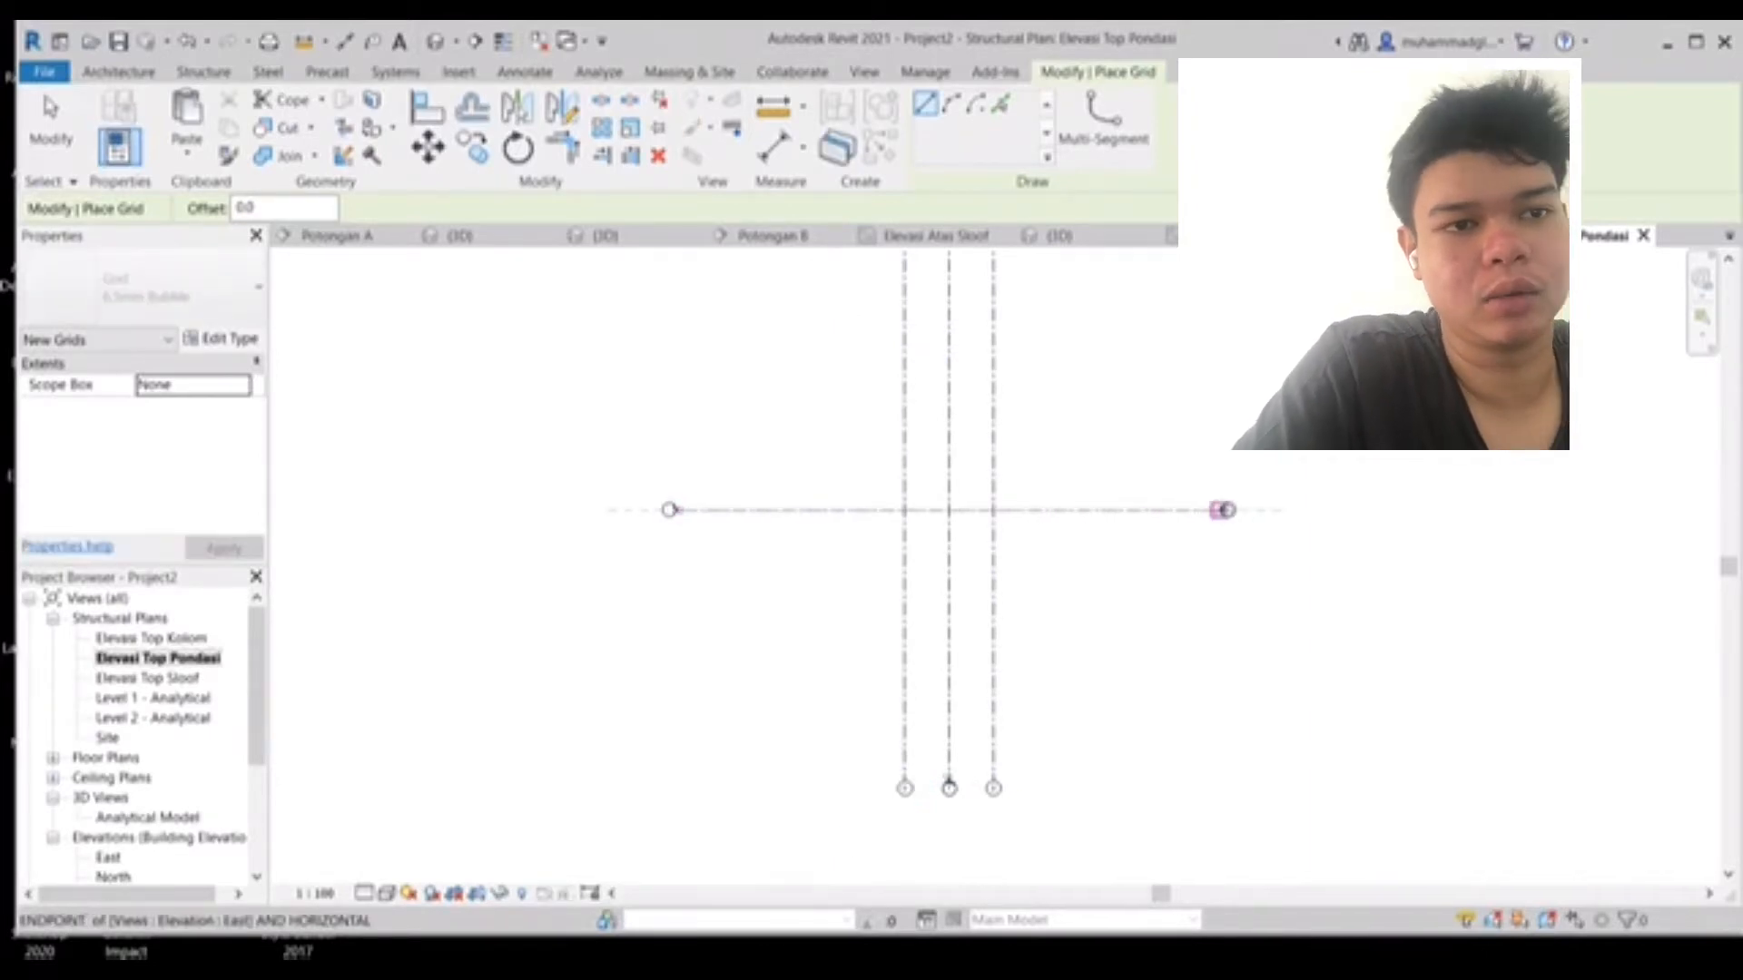
pyautogui.click(1216, 509)
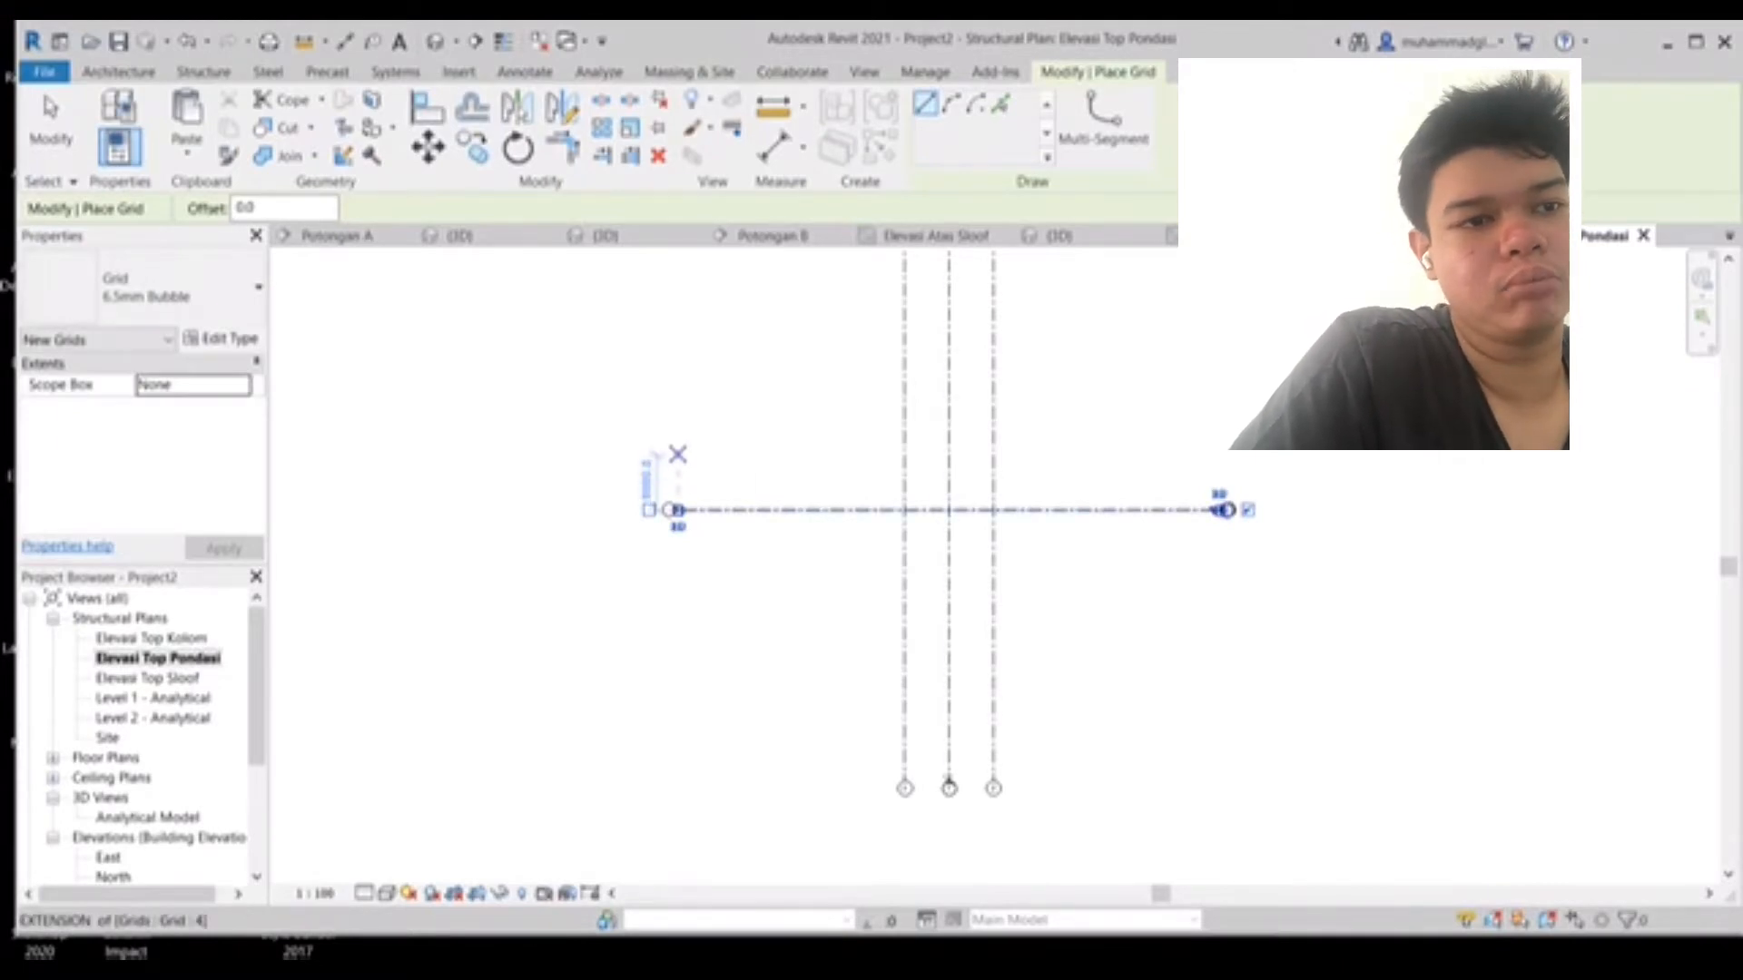
pyautogui.click(673, 462)
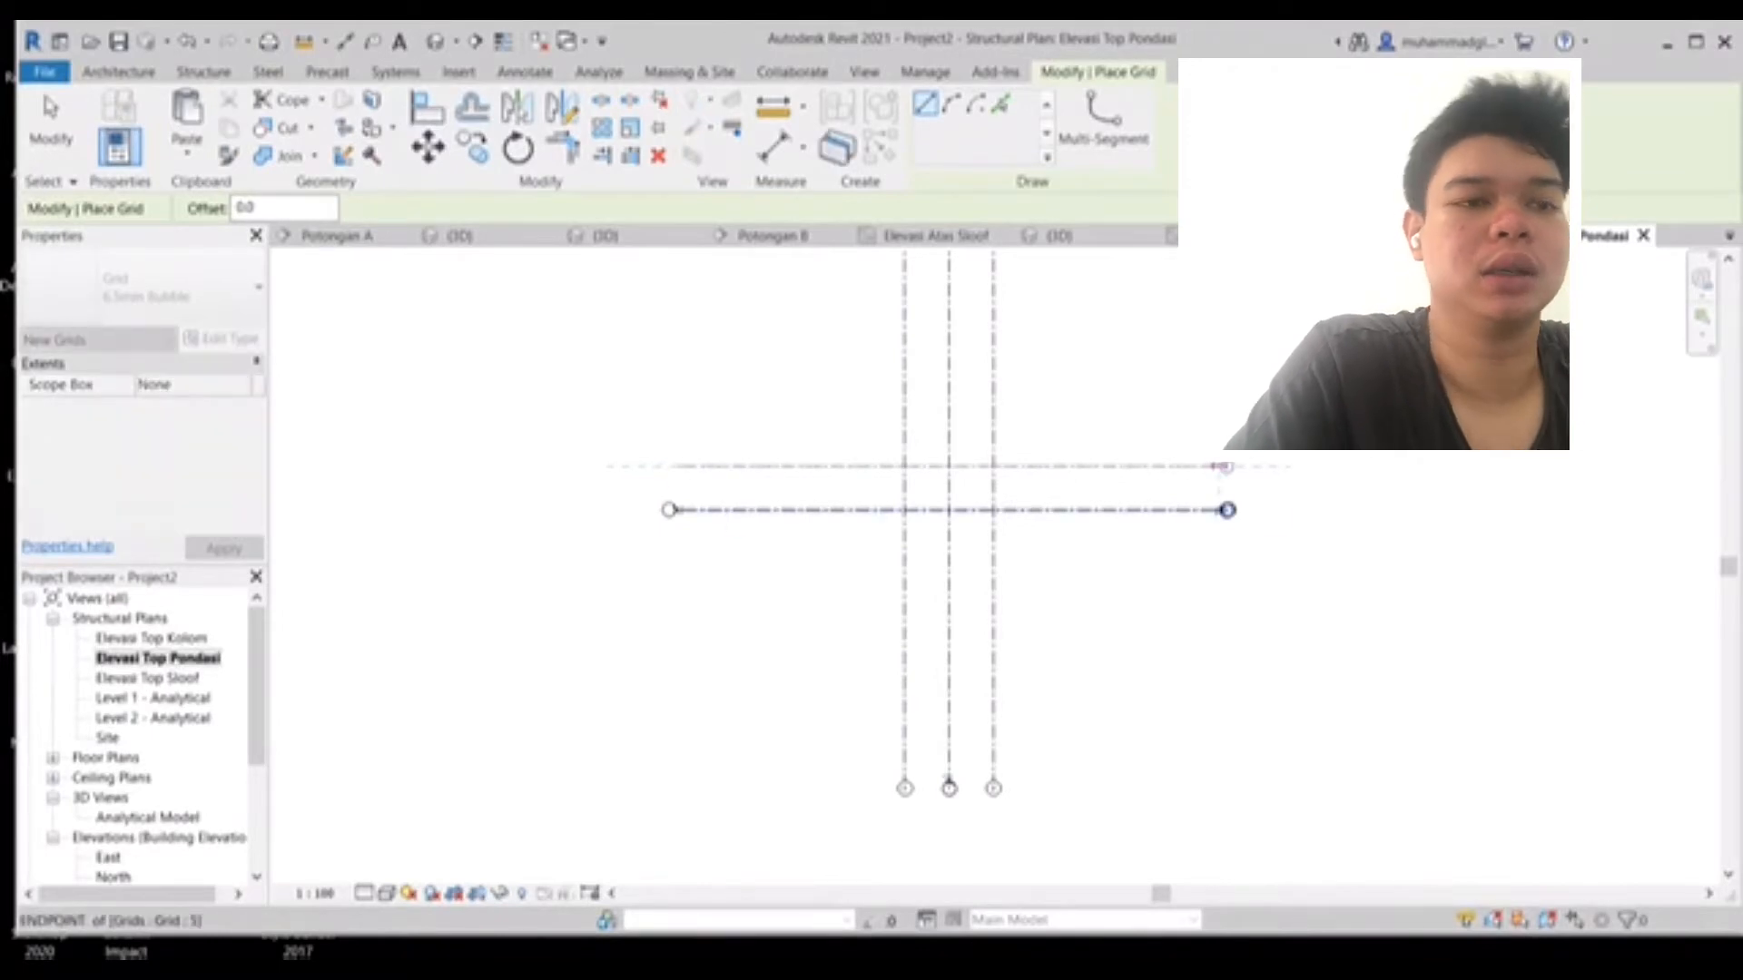
pyautogui.click(1224, 467)
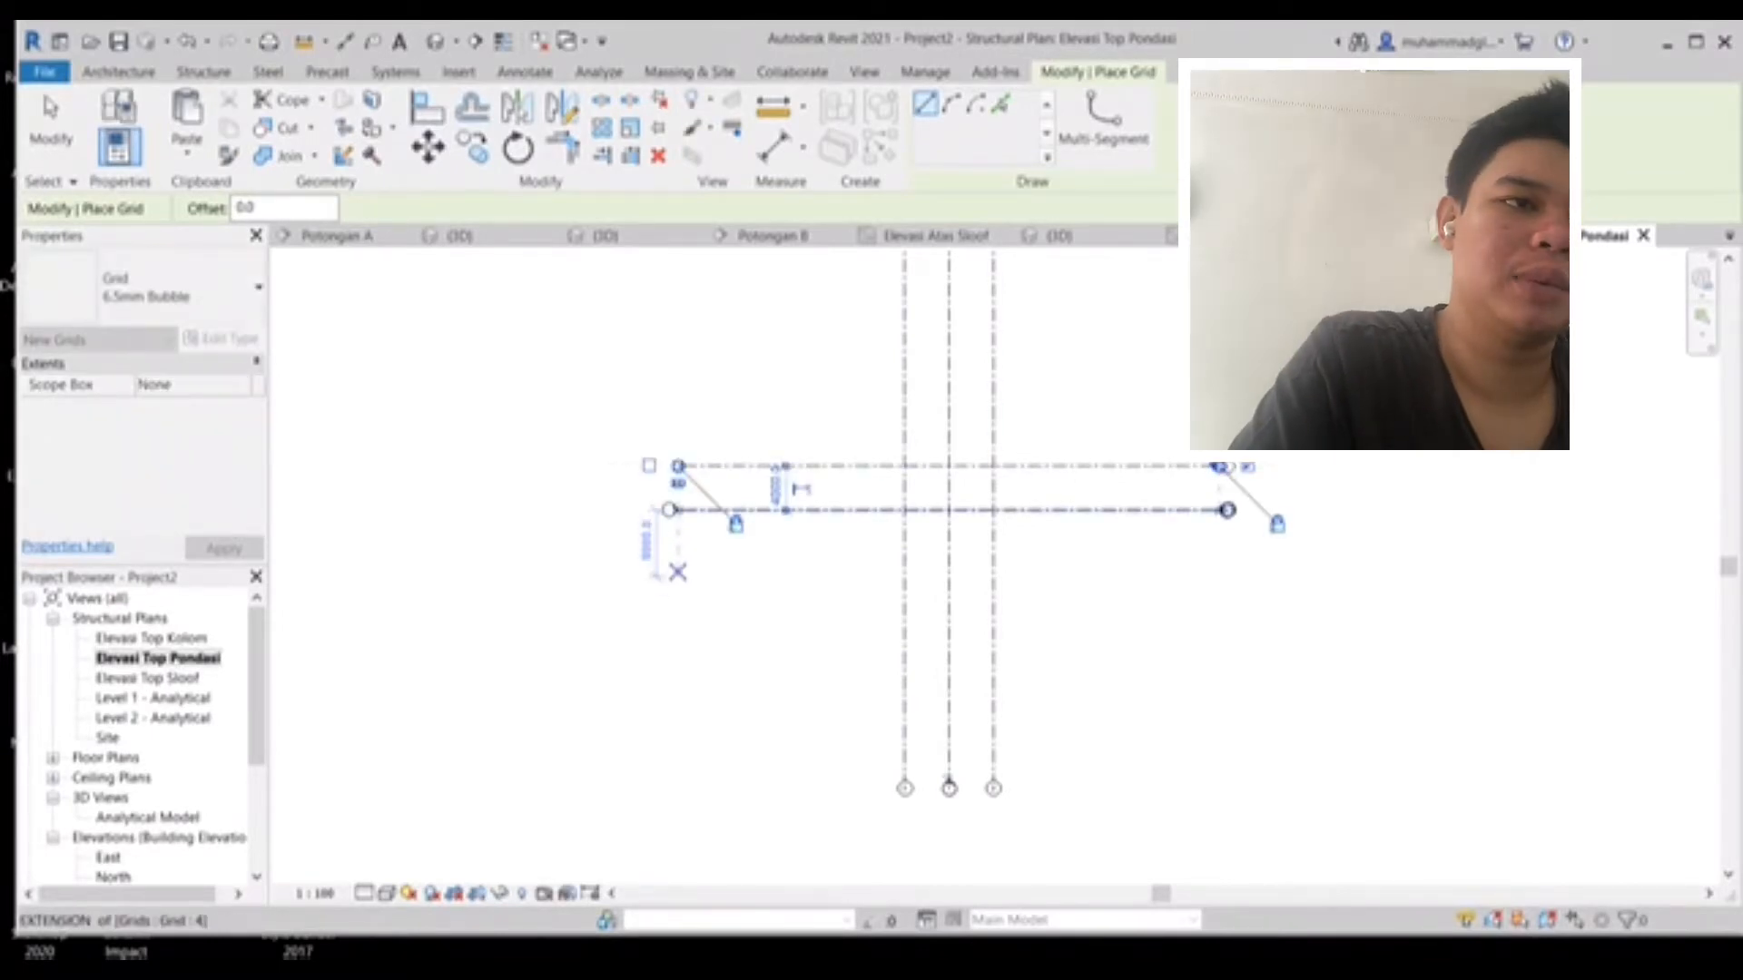
pyautogui.click(677, 555)
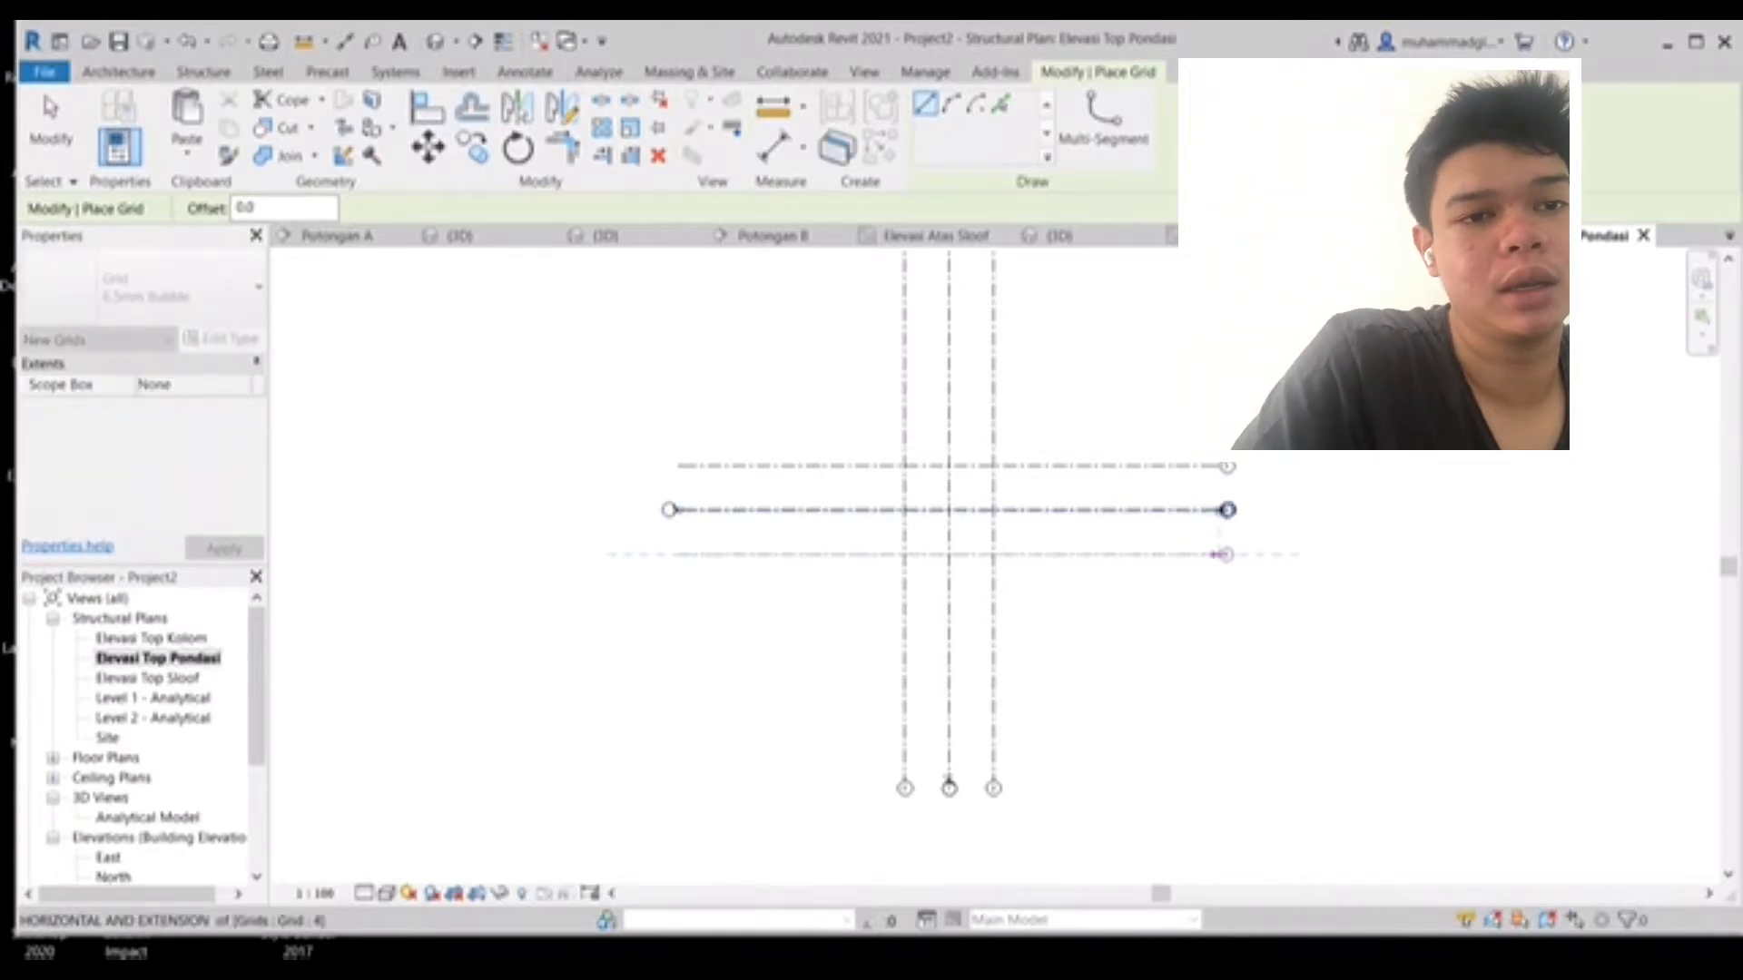
pyautogui.click(1220, 554)
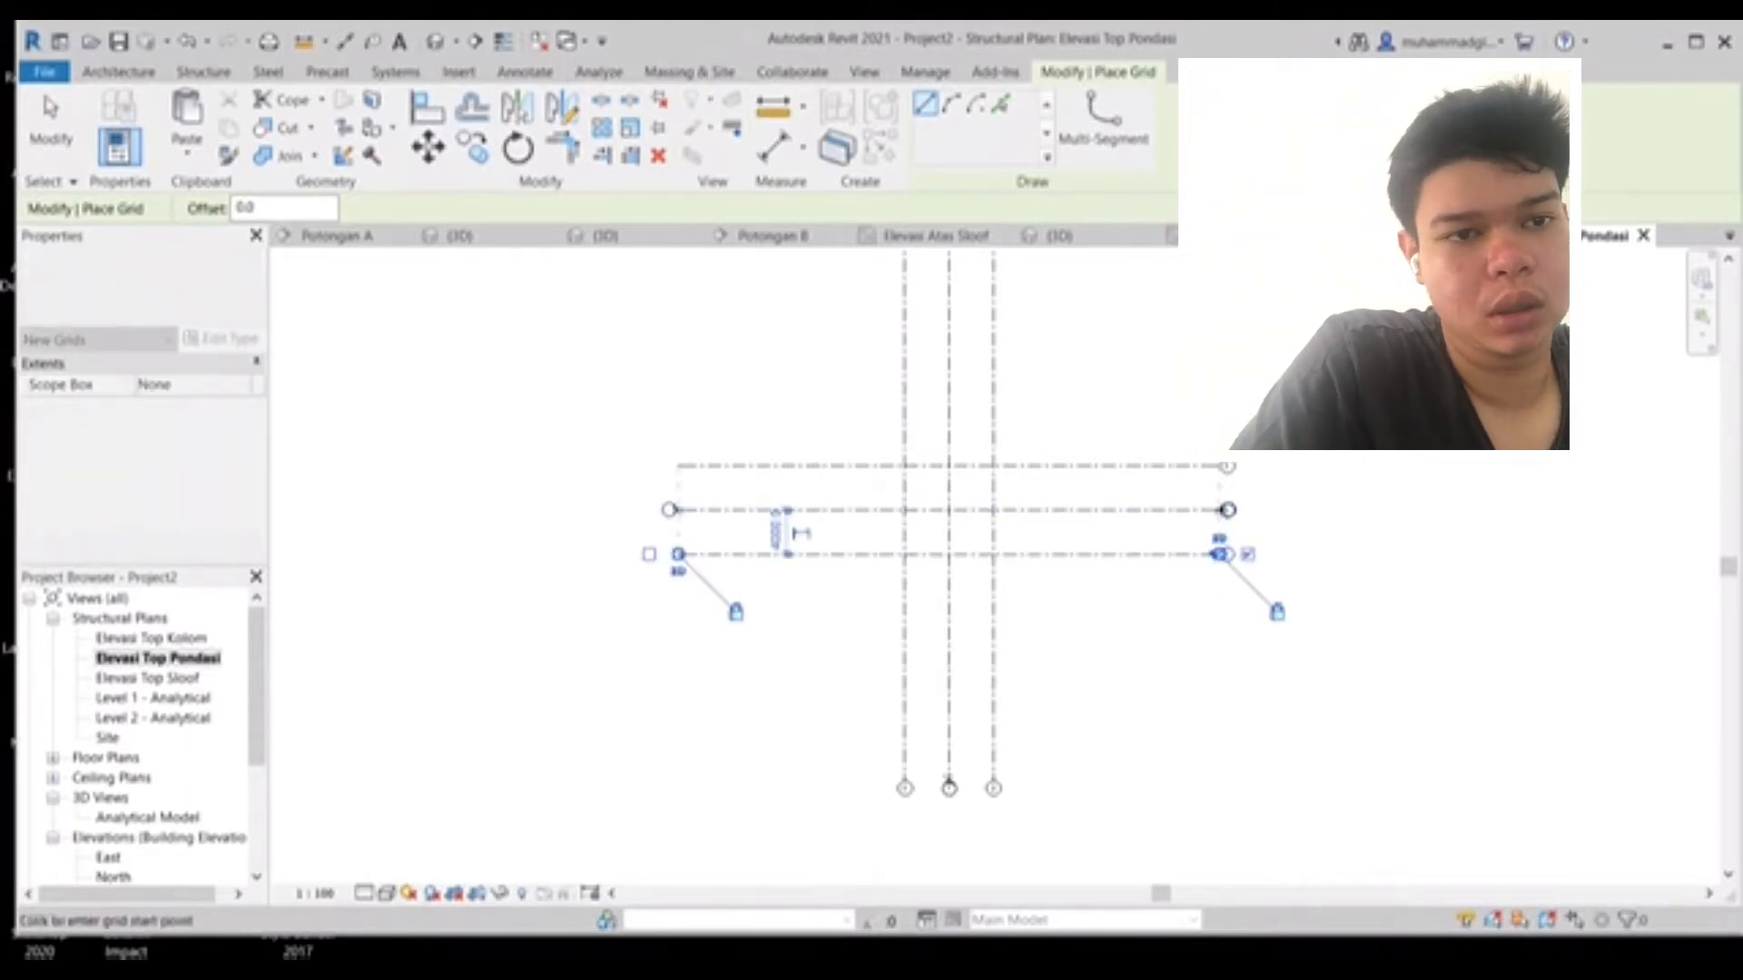
pyautogui.press('Escape')
pyautogui.press('Escape')
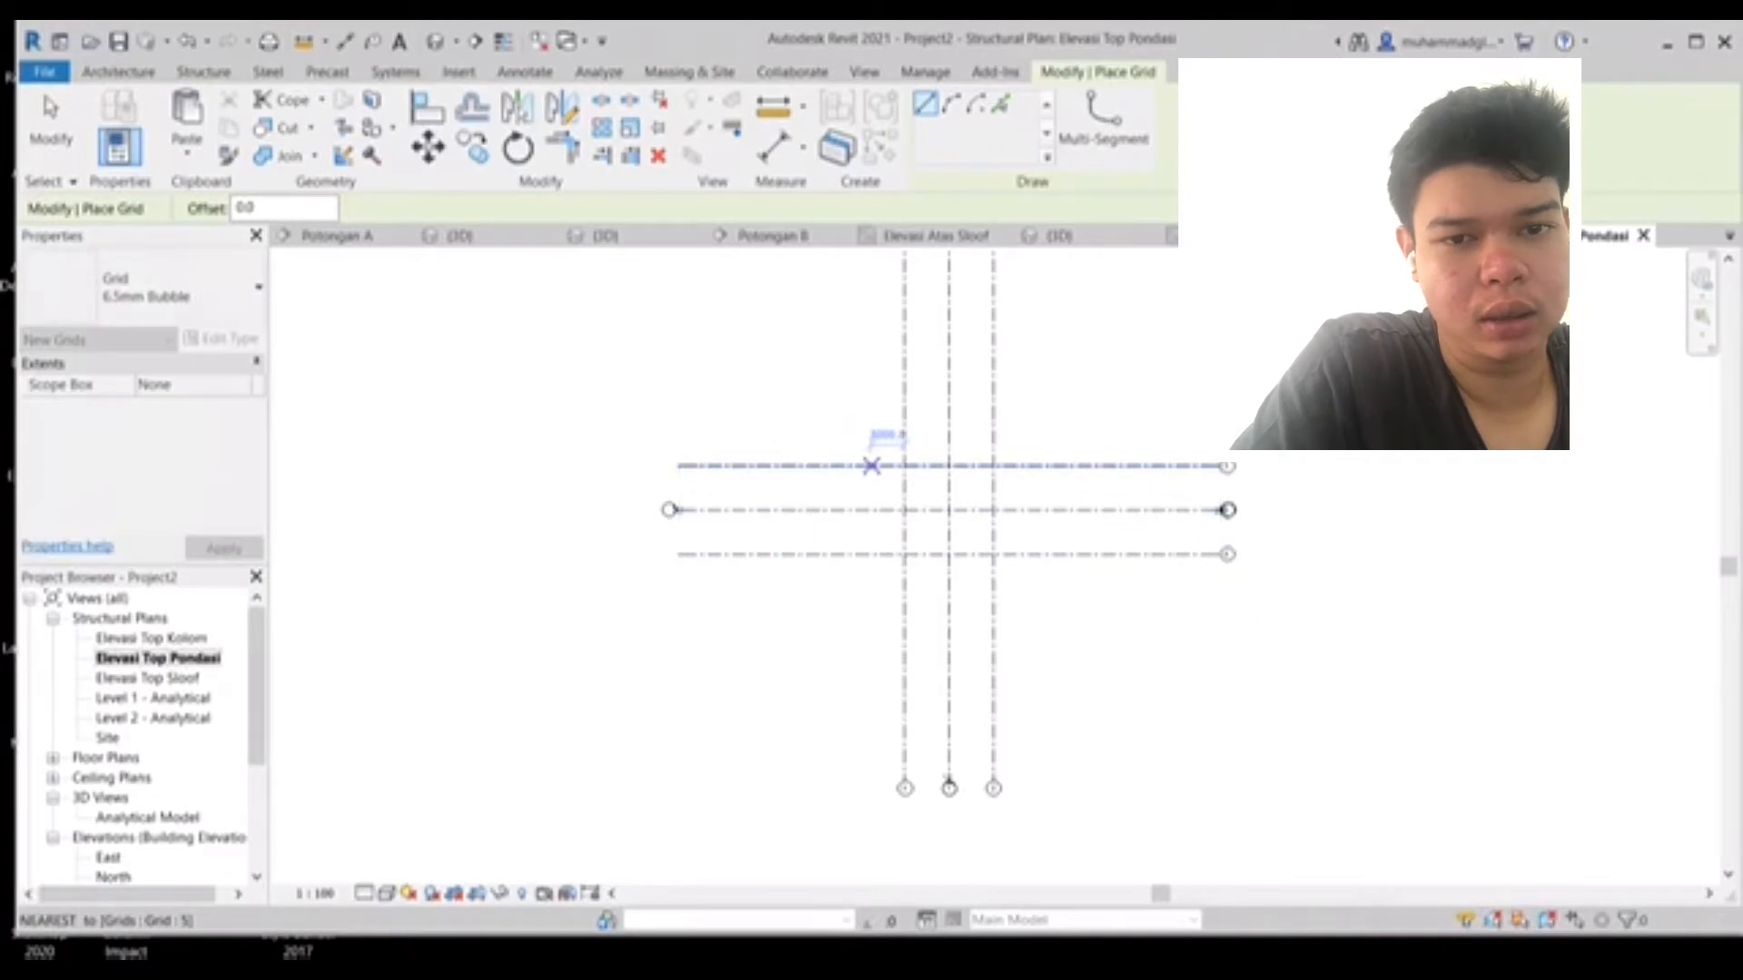
# - Start an isolated foundation and set its footing type's width and length to 1500 mm
pyautogui.moveTo(817, 466); pyautogui.dragTo(766, 522, button='middle')
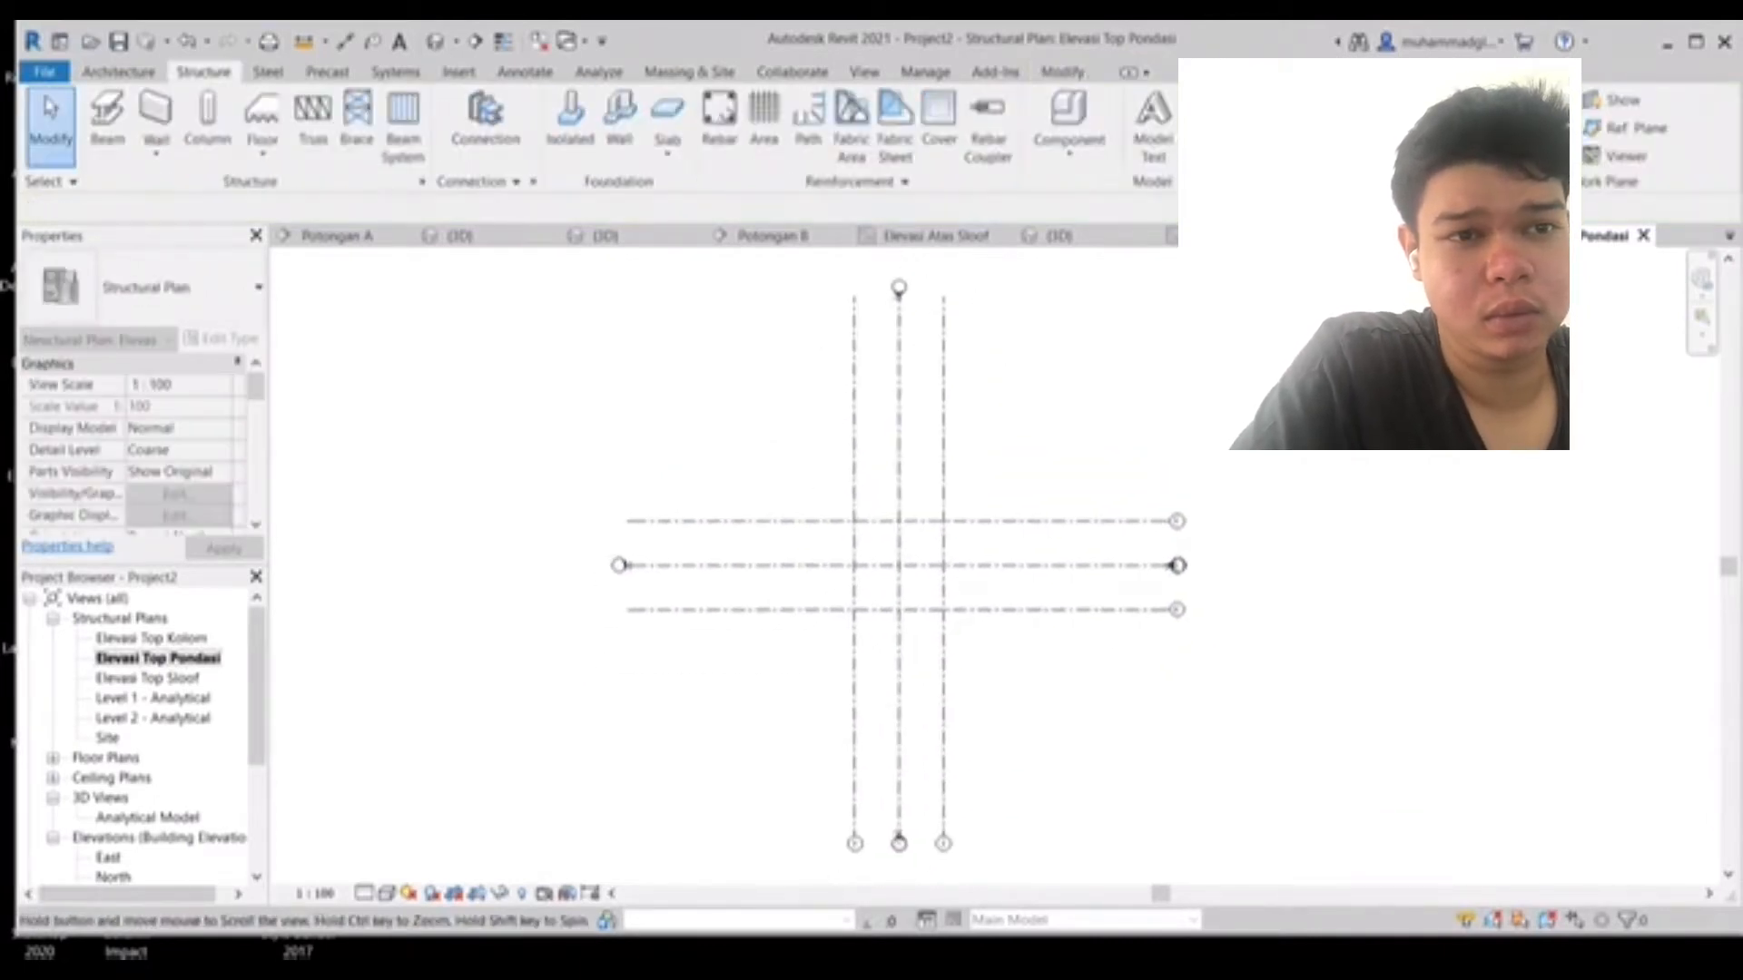
pyautogui.scroll(3, 856, 524)
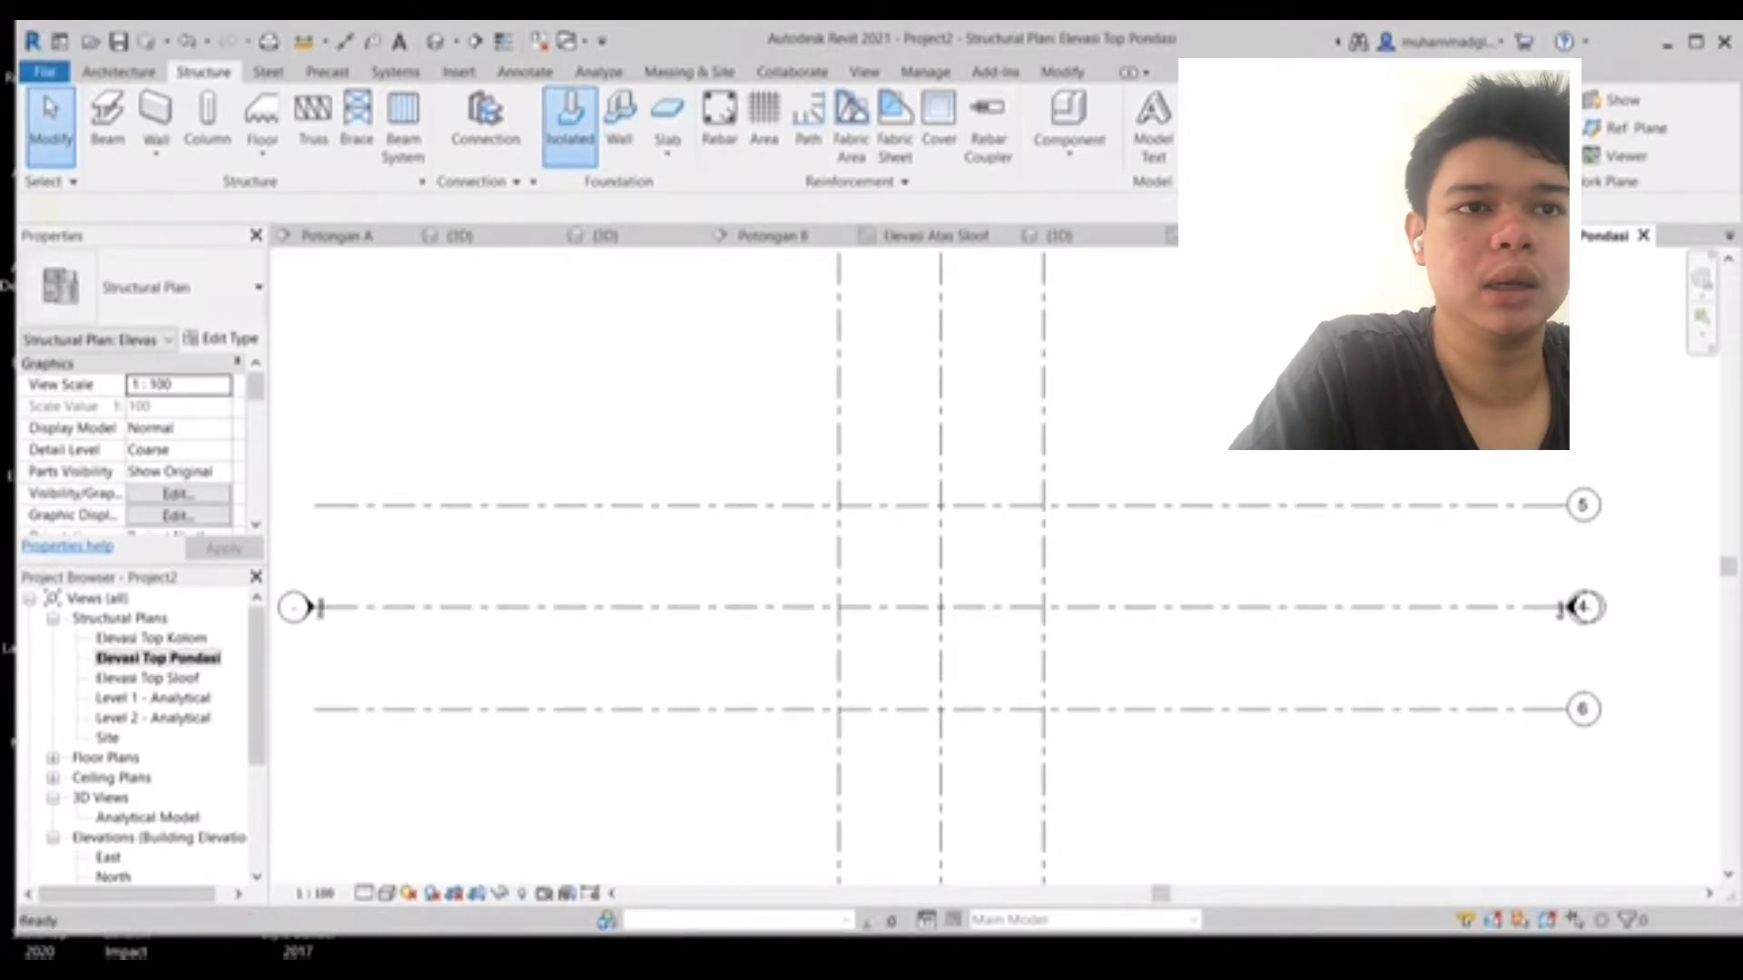
pyautogui.click(570, 114)
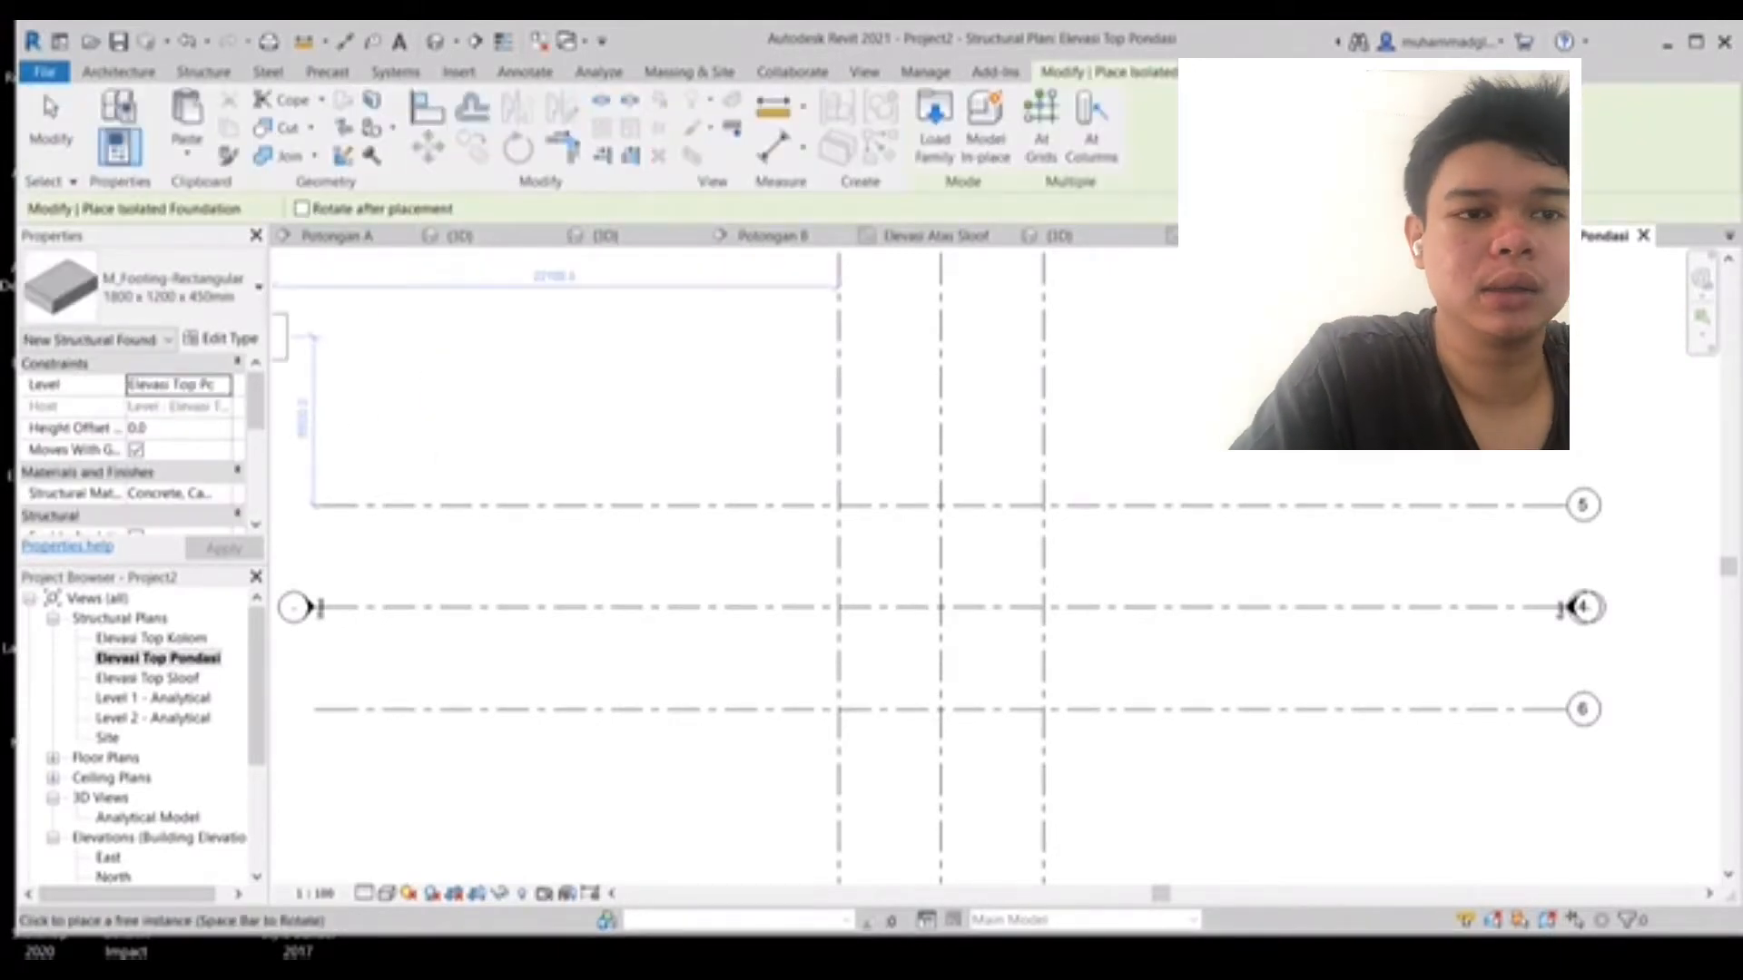
pyautogui.click(223, 339)
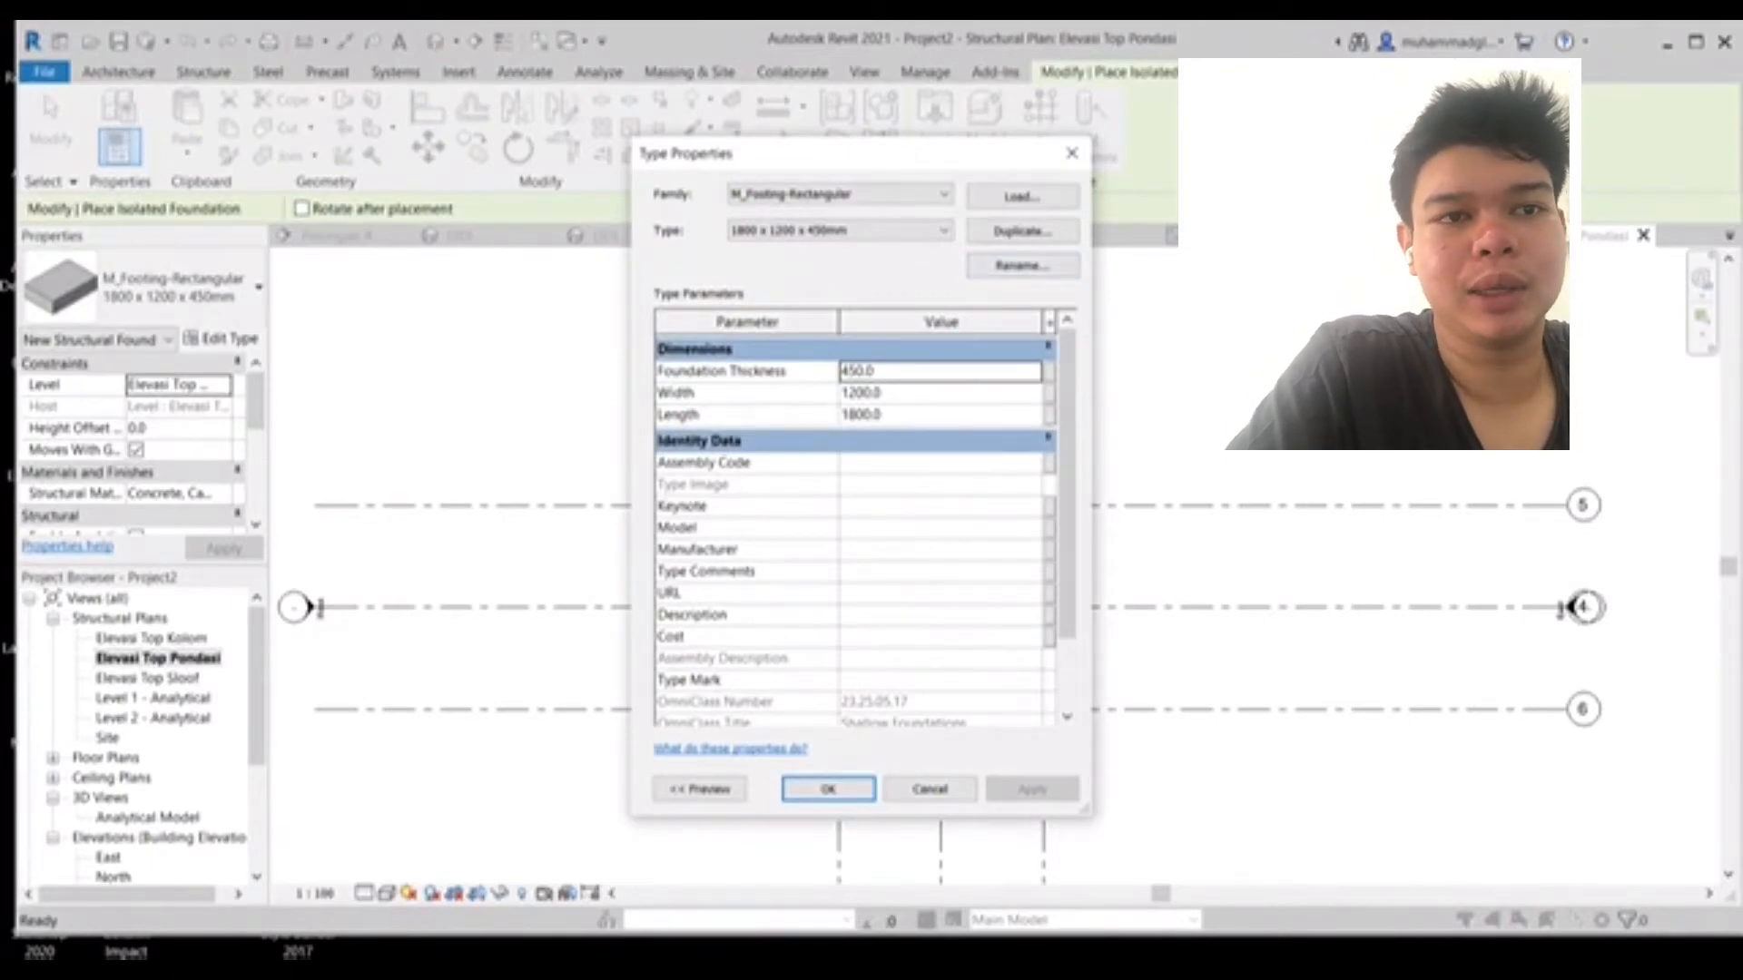
pyautogui.click(864, 393)
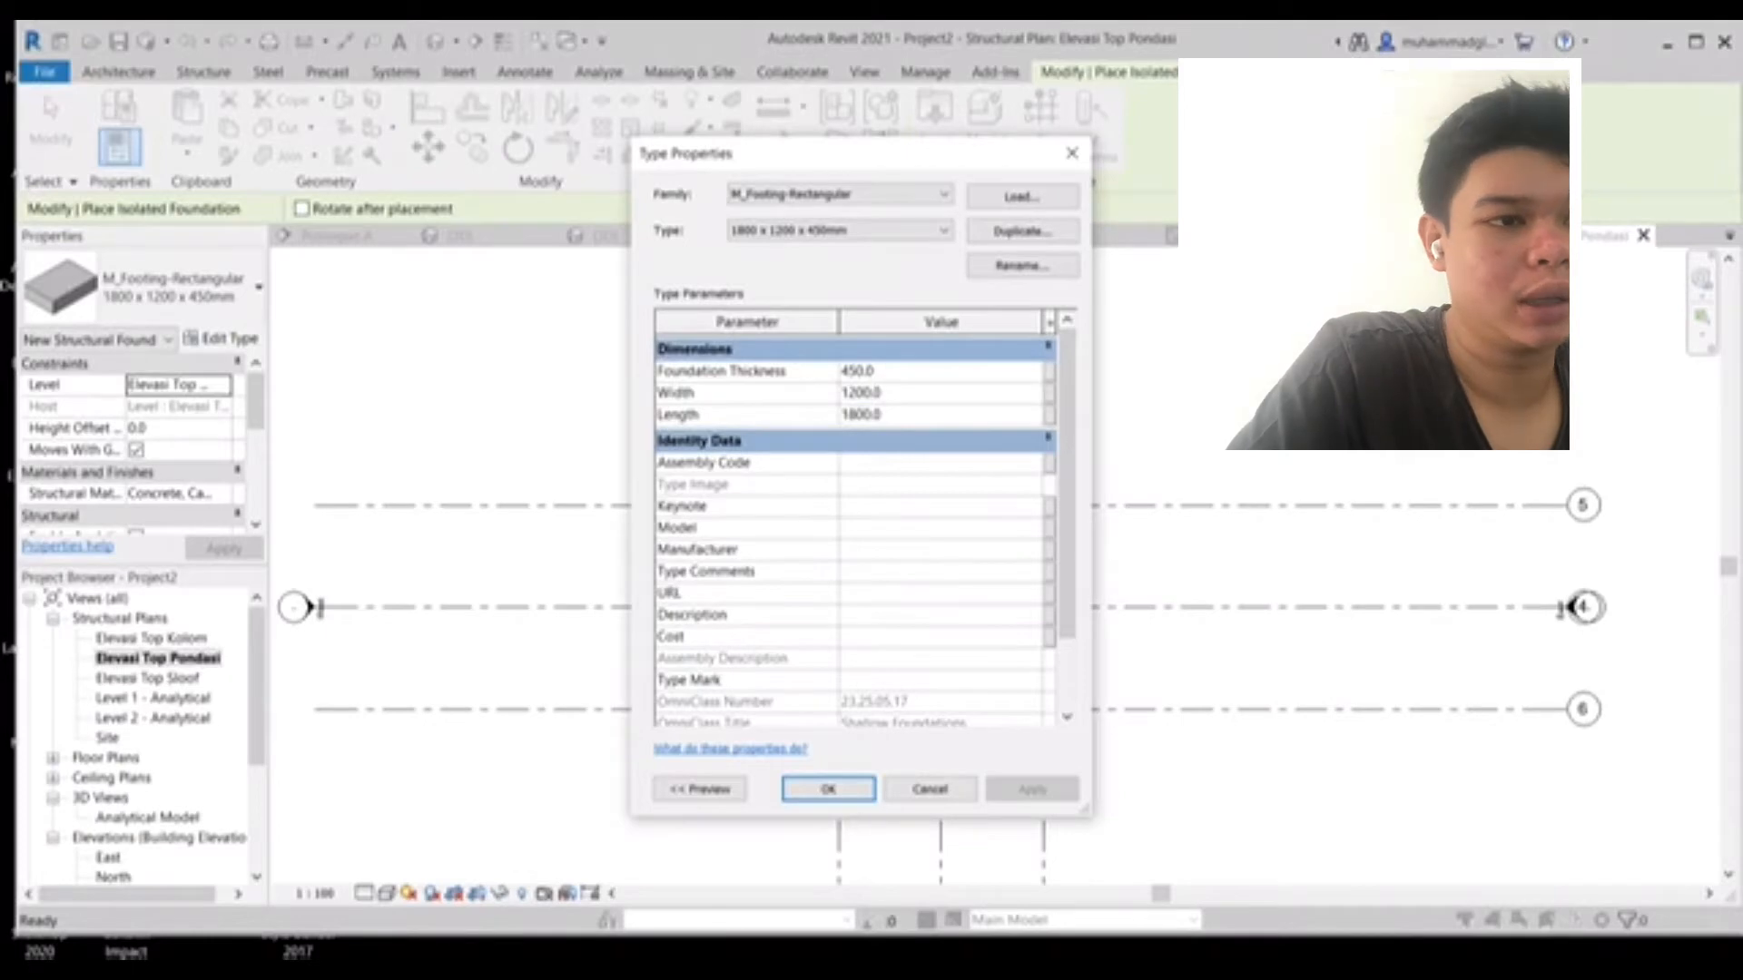
pyautogui.press('BackSpace')
pyautogui.press('BackSpace')
pyautogui.press('BackSpace')
pyautogui.write('15')
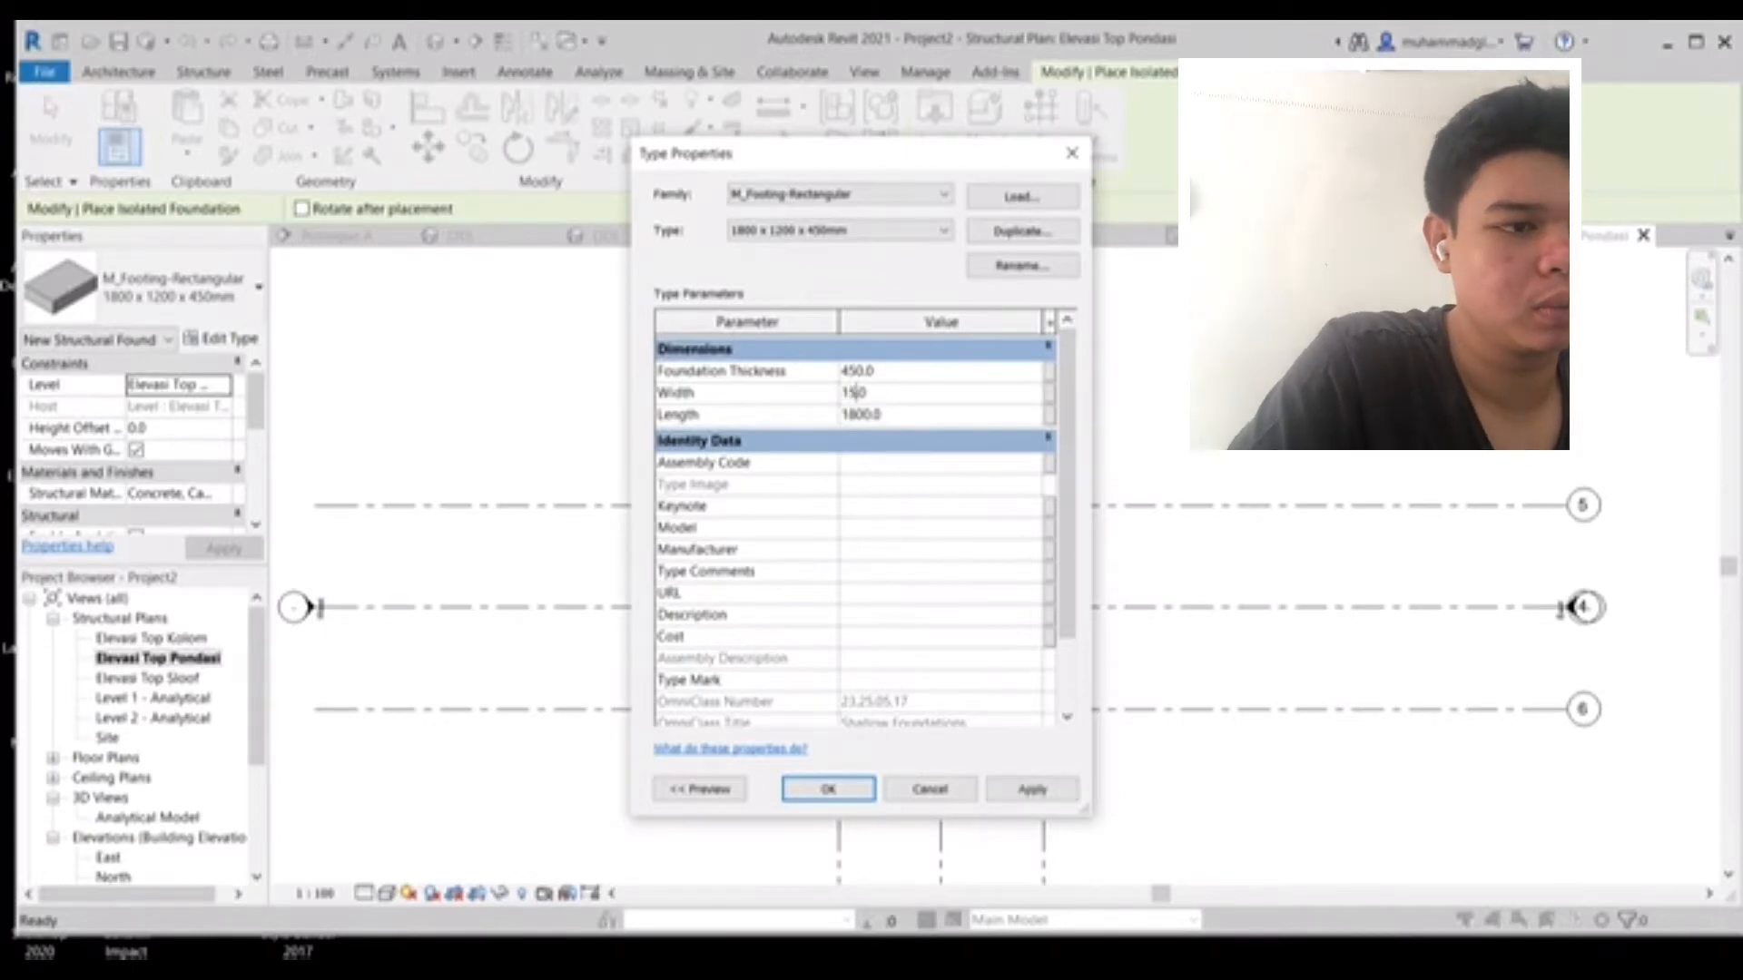
pyautogui.click(869, 414)
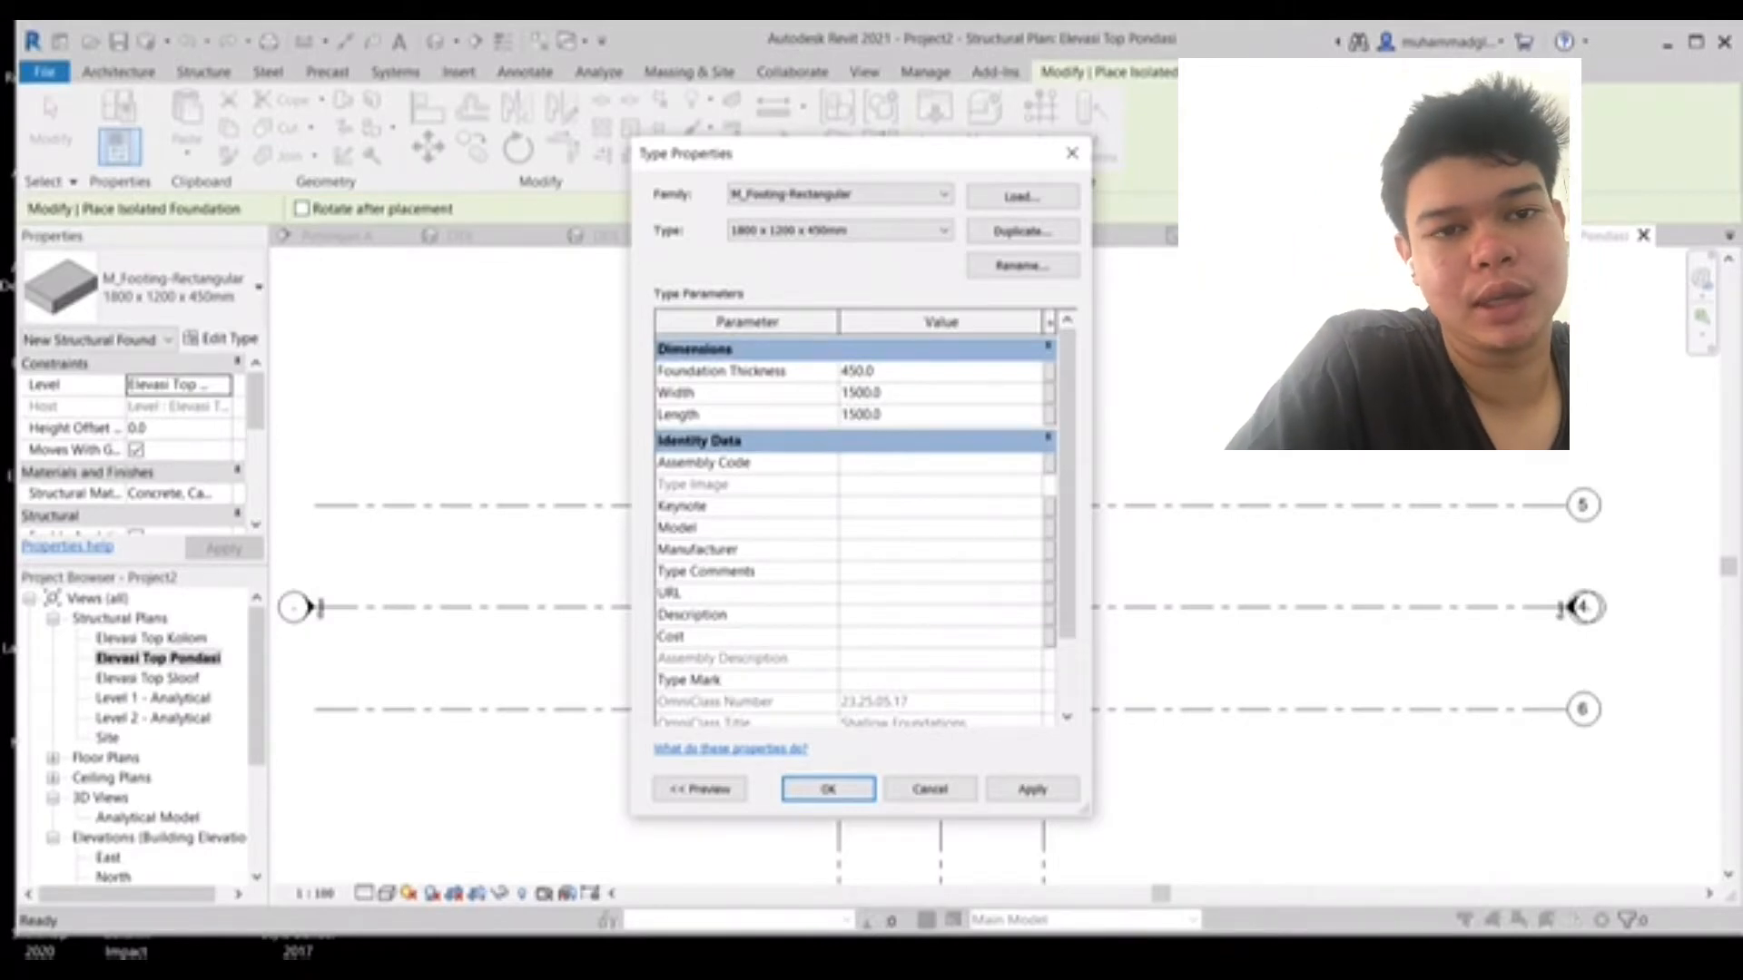
# - Rename the footing type to 150 x 150 x 450 and apply the type changes
pyautogui.click(1022, 265)
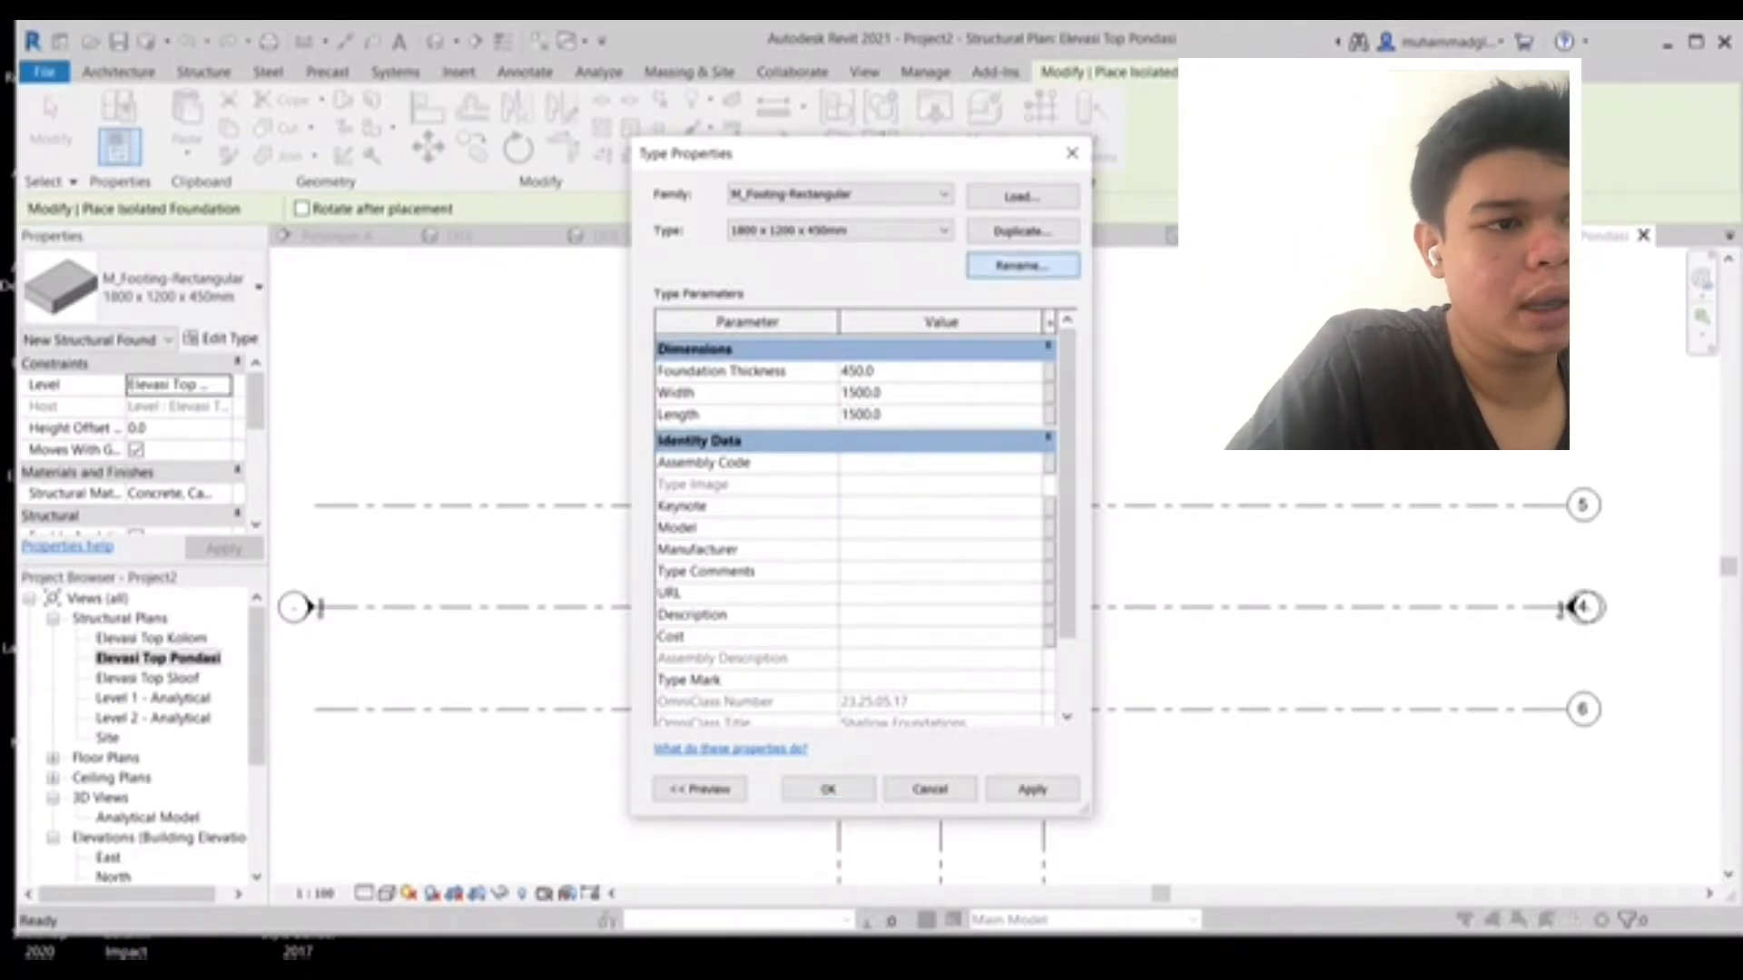
pyautogui.write('P')
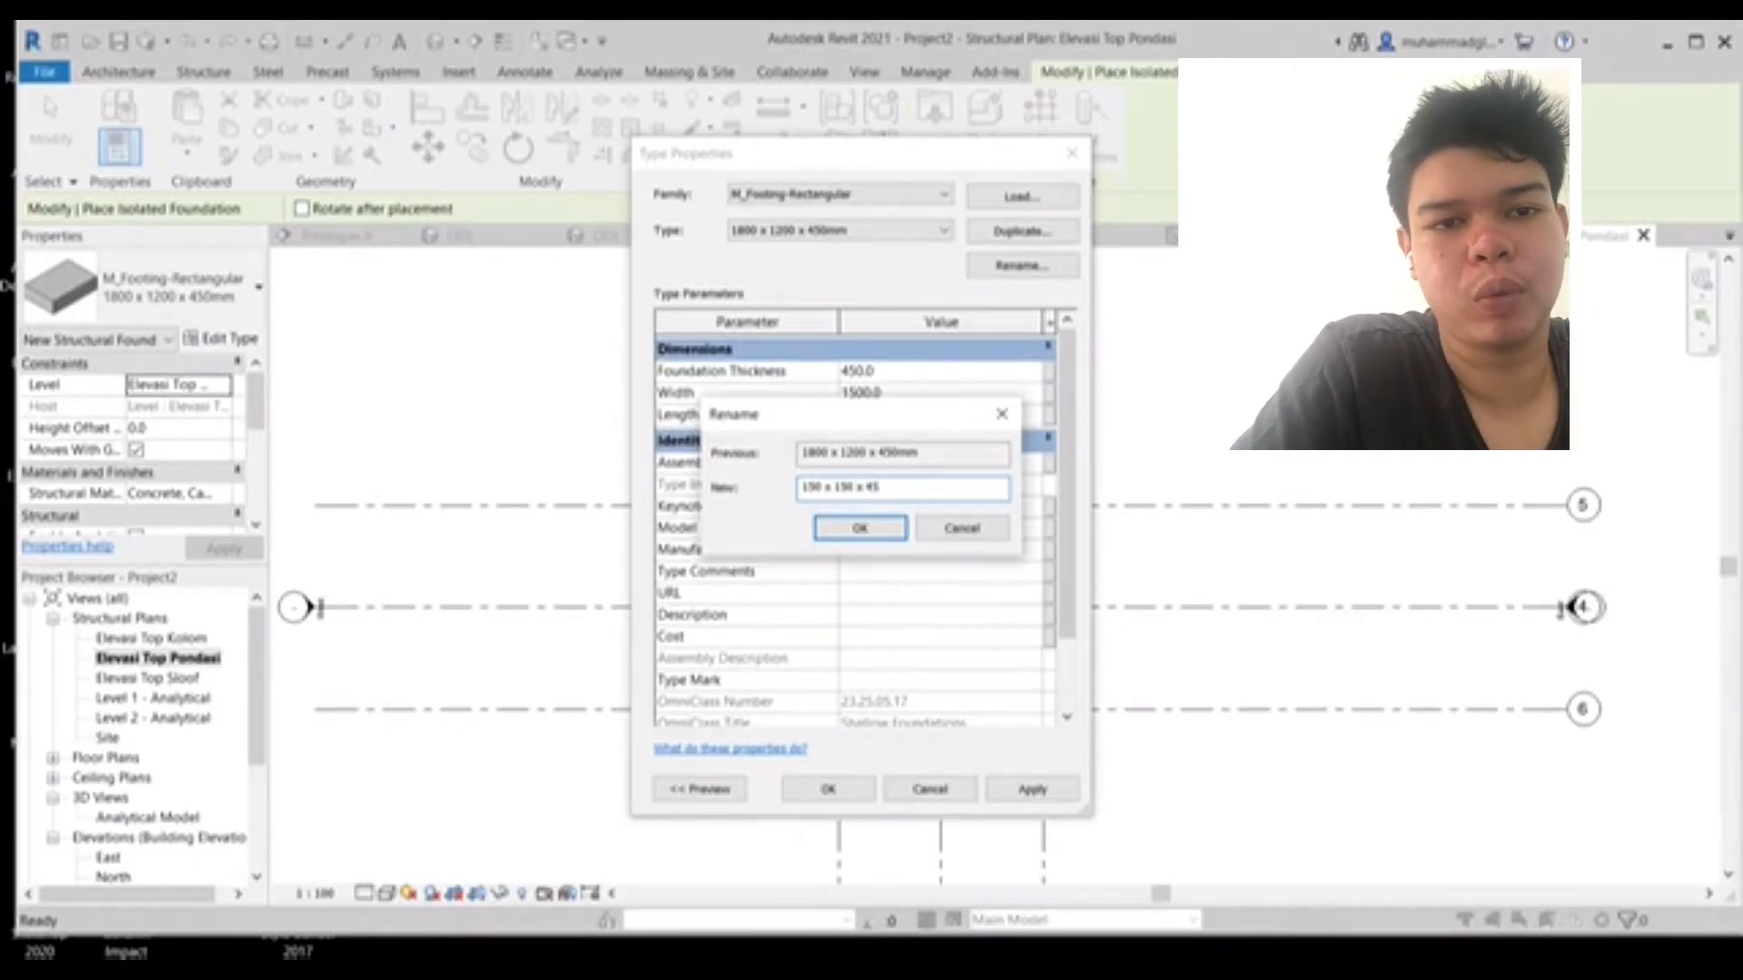
pyautogui.click(860, 528)
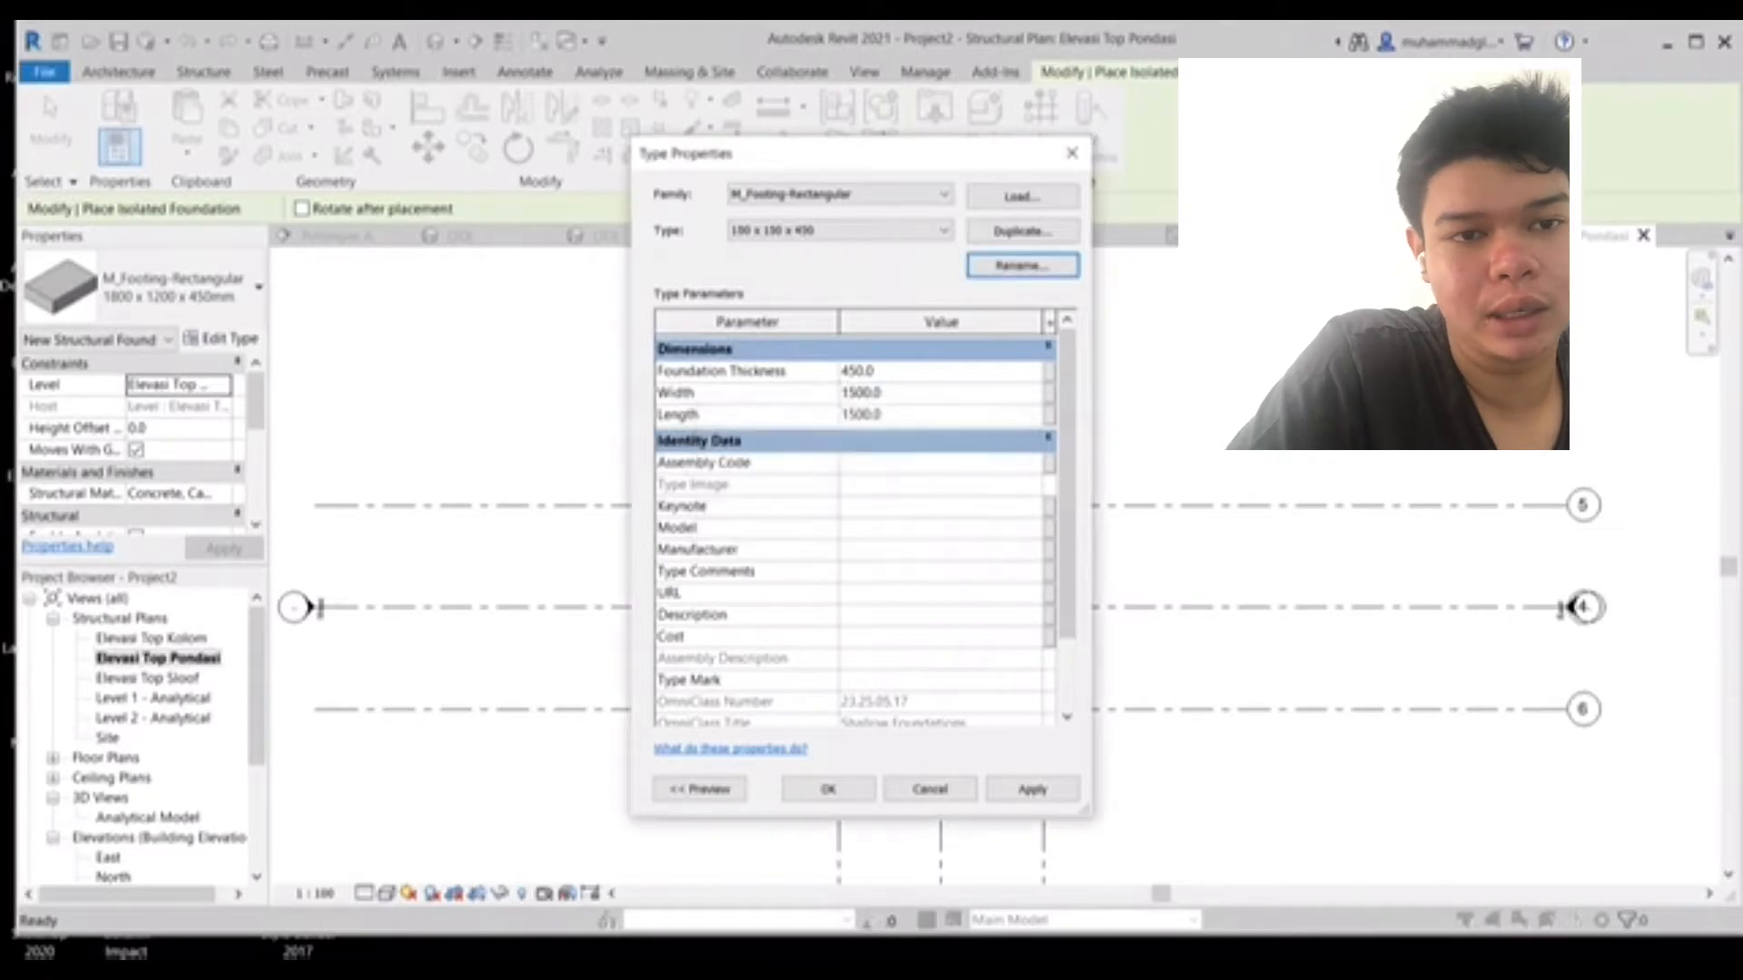
pyautogui.click(828, 788)
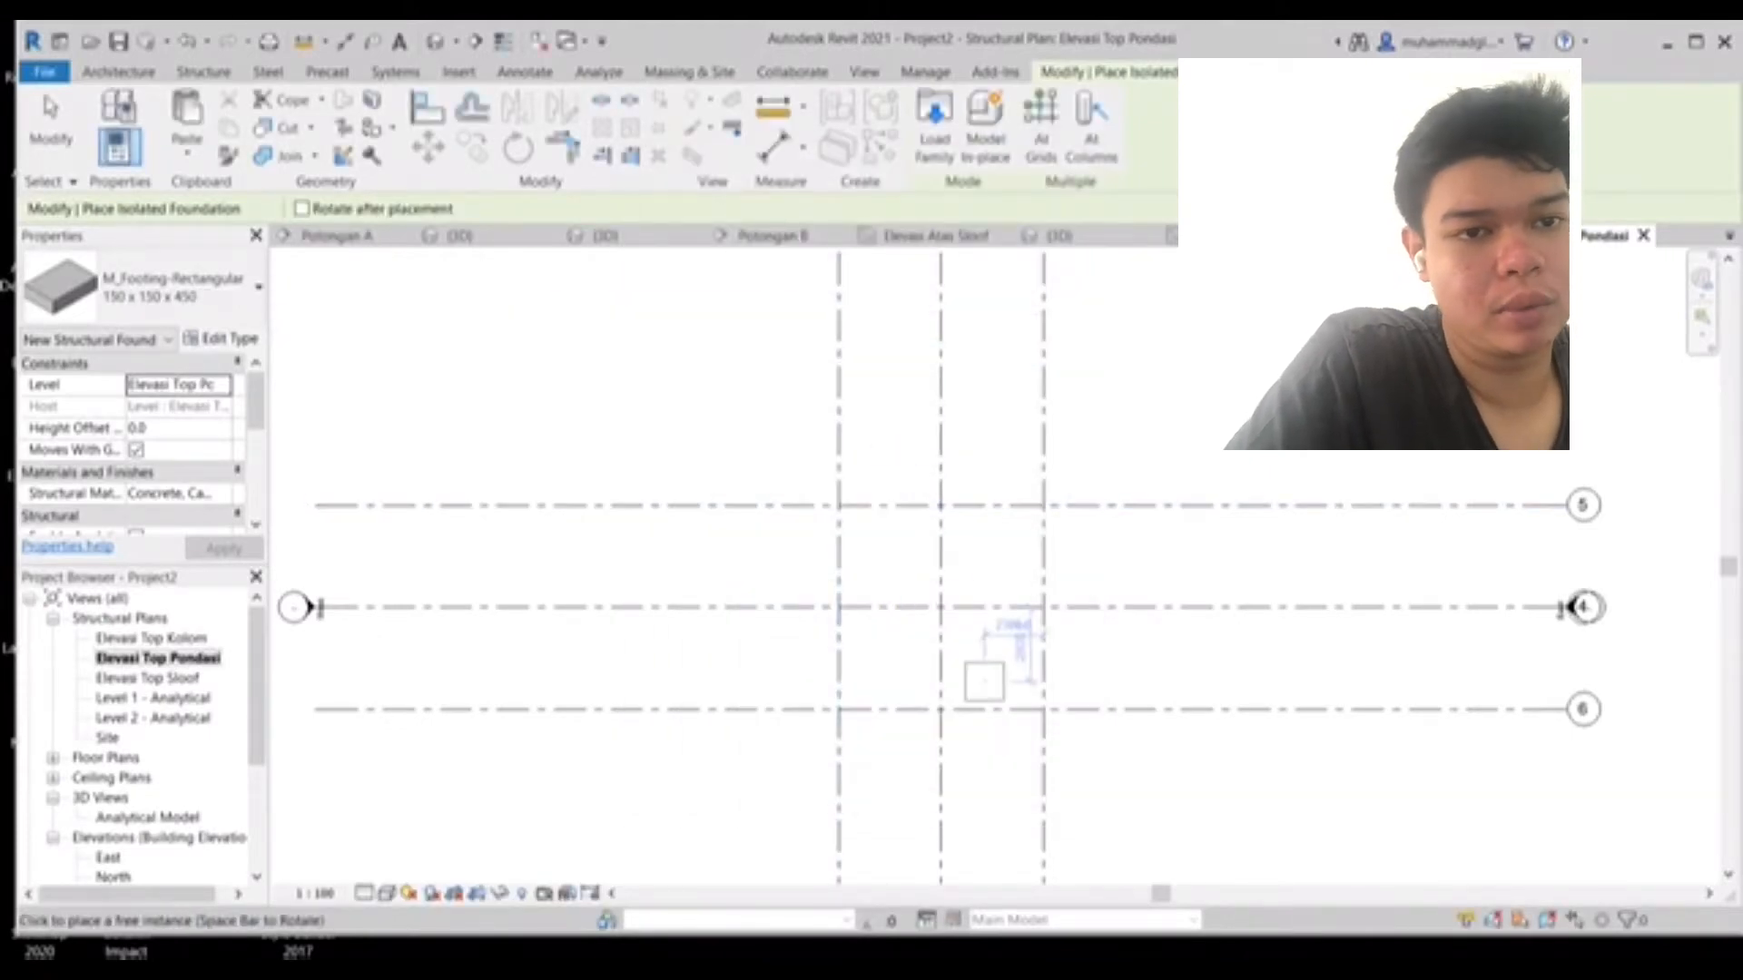
# - Place an isolated footing at the intersection of grid 6 and the rightmost vertical grid
pyautogui.click(1044, 709)
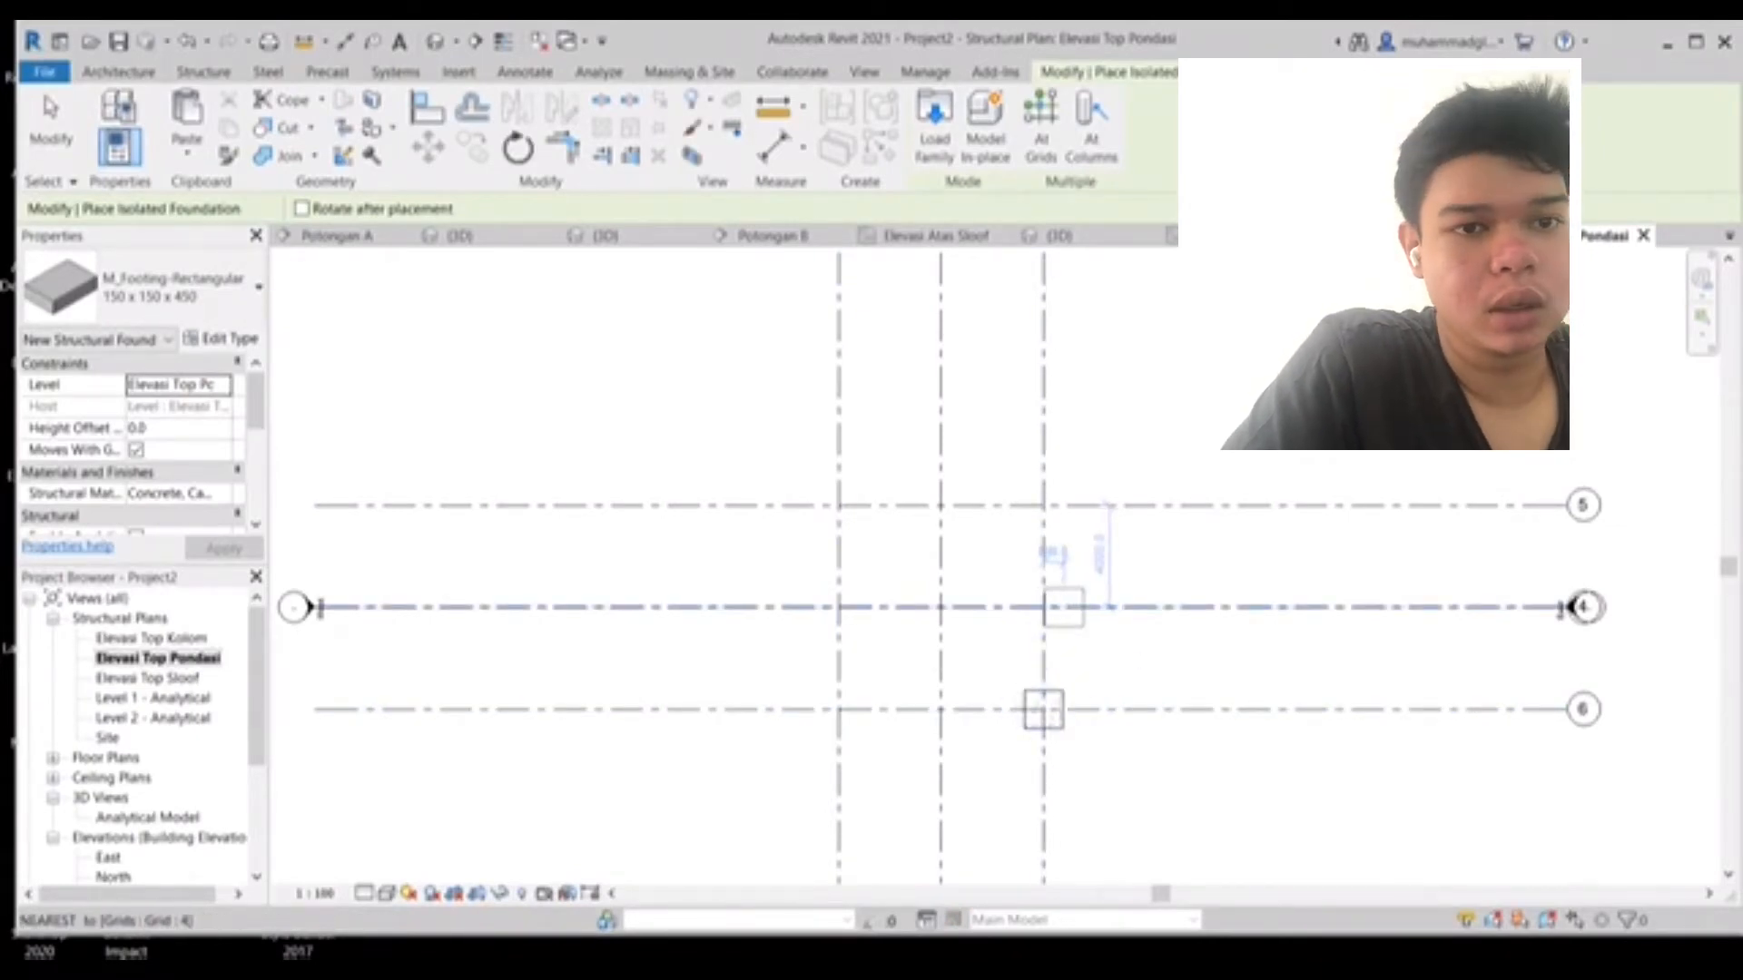
pyautogui.press('Escape')
pyautogui.press('Escape')
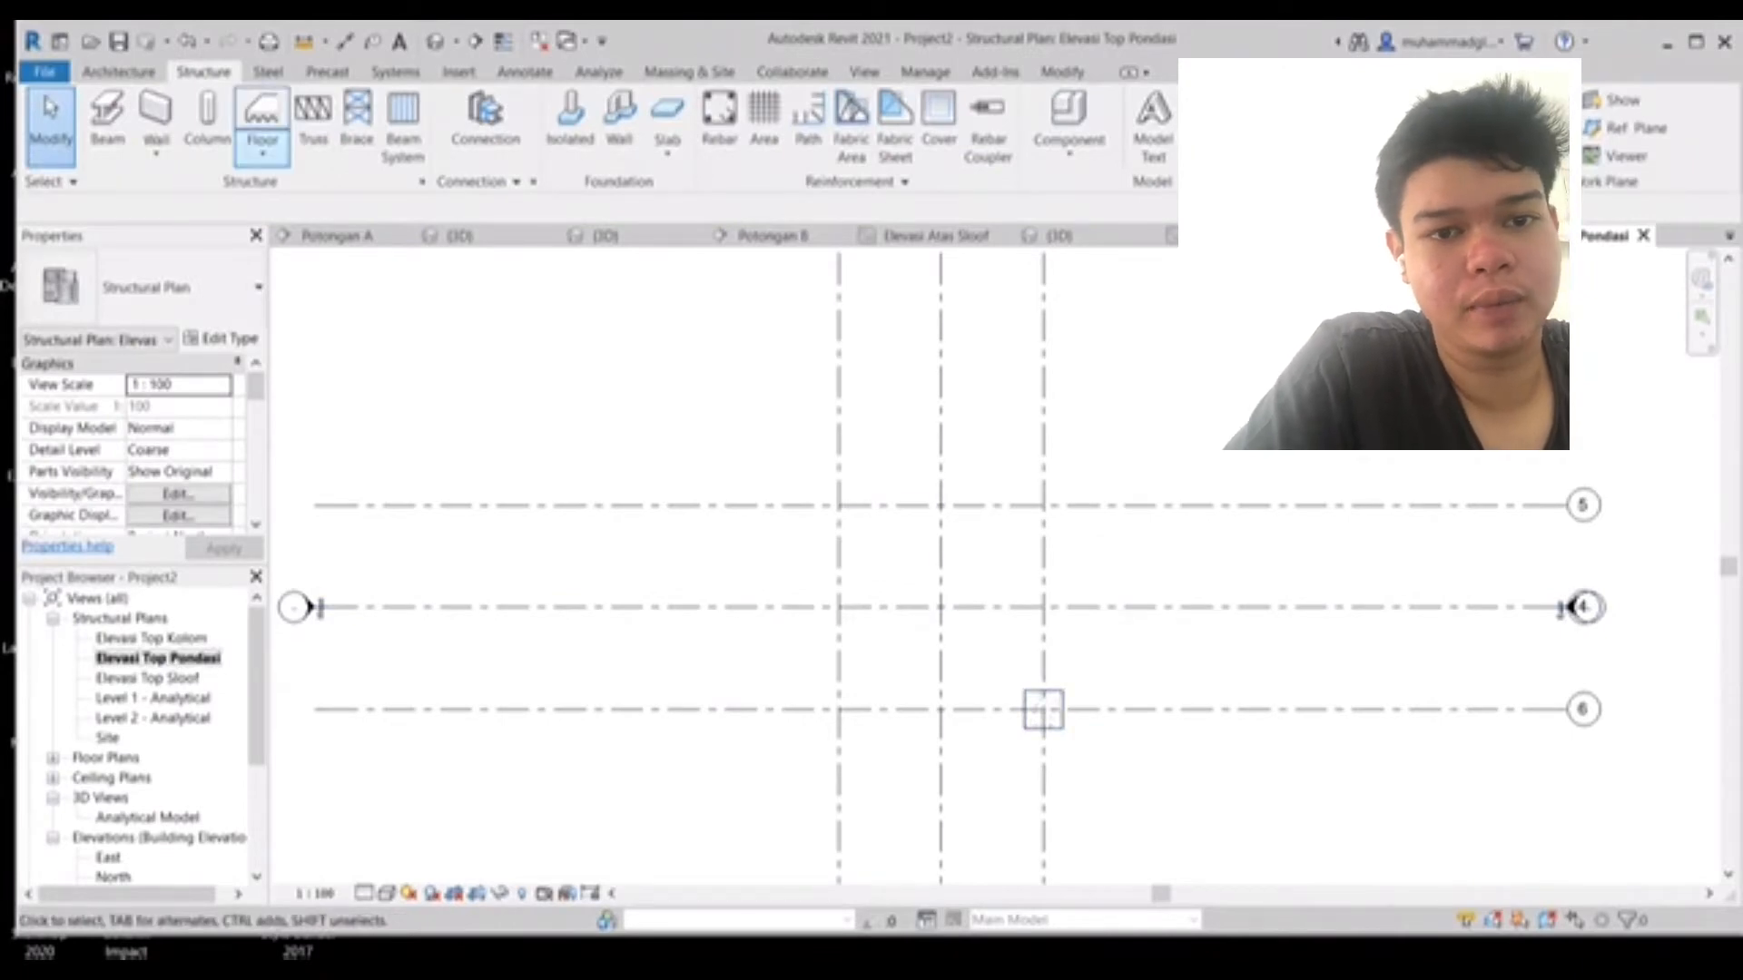
# - Start a structural column and set its top constraint to the Elevasi Top Kolom level
pyautogui.click(207, 127)
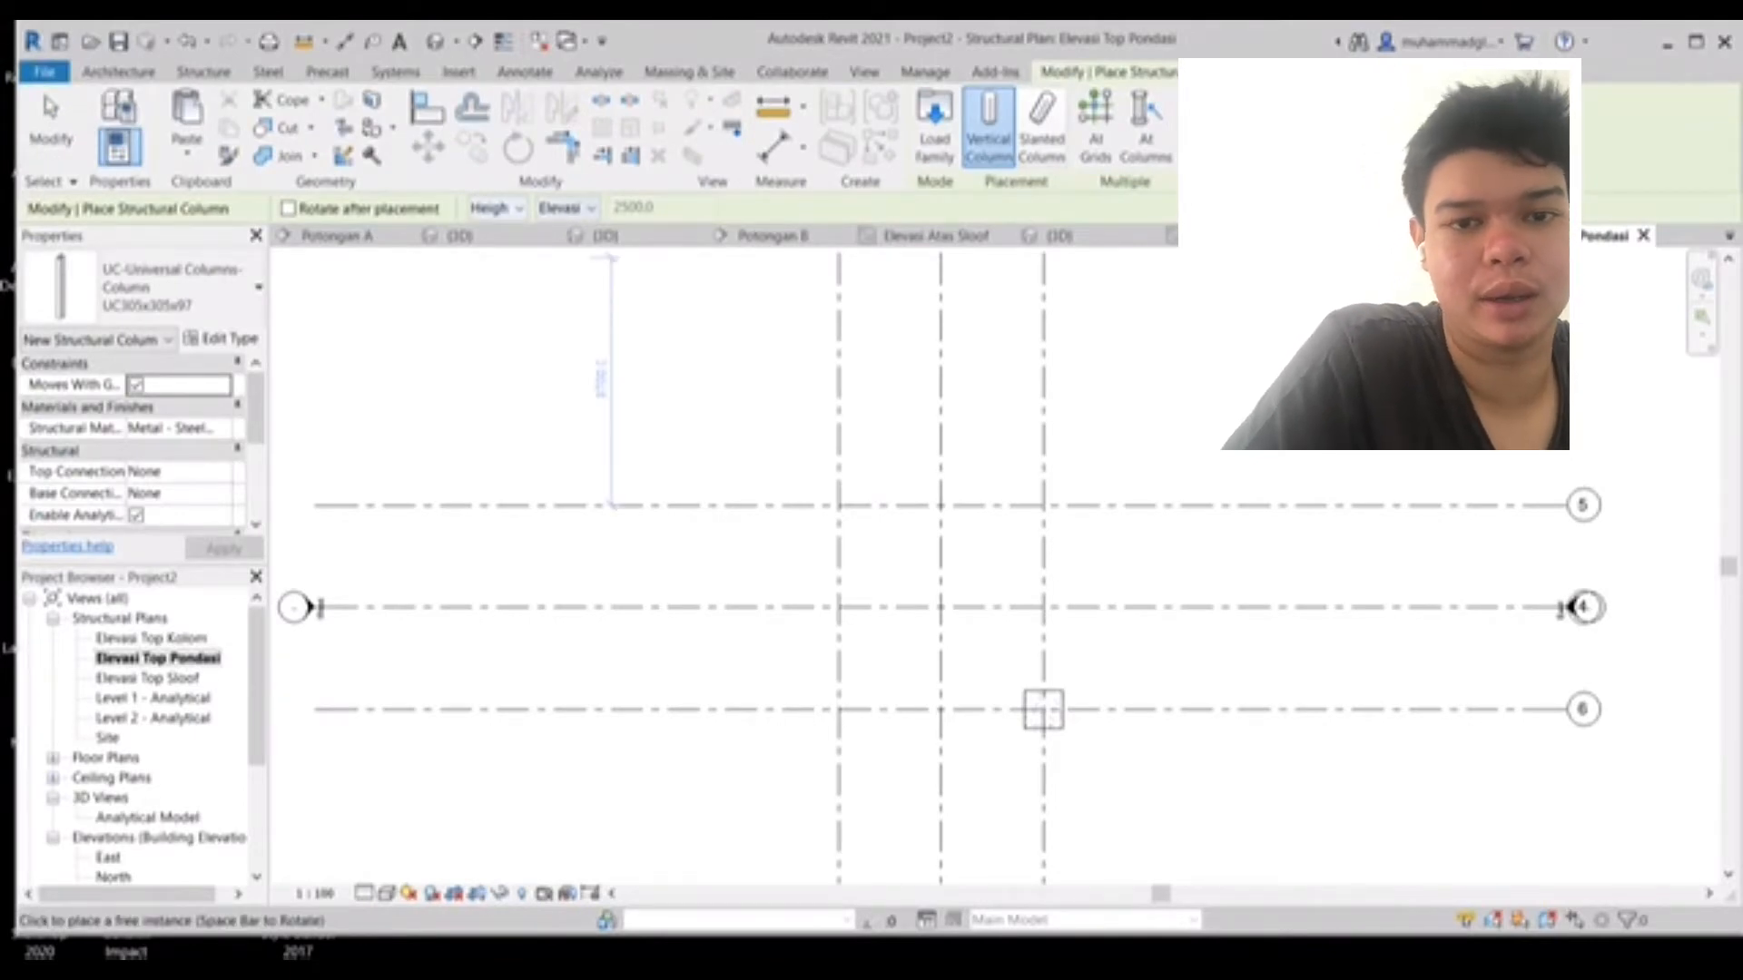
pyautogui.click(488, 208)
pyautogui.click(490, 238)
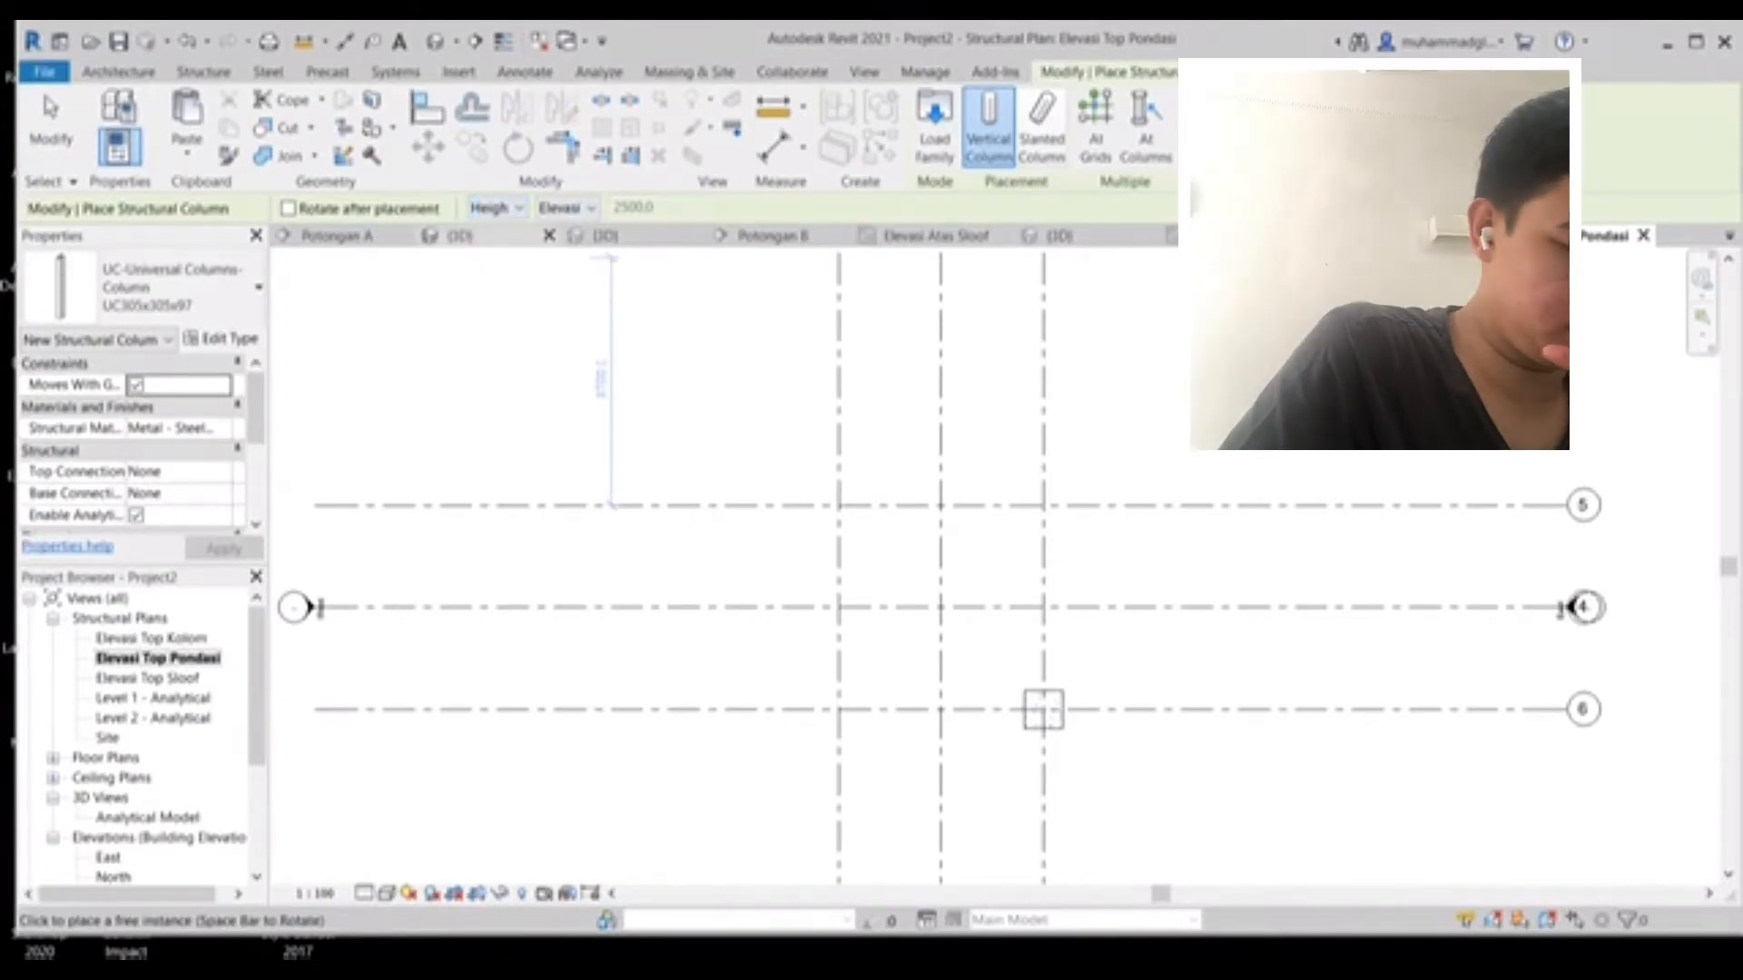
pyautogui.click(581, 208)
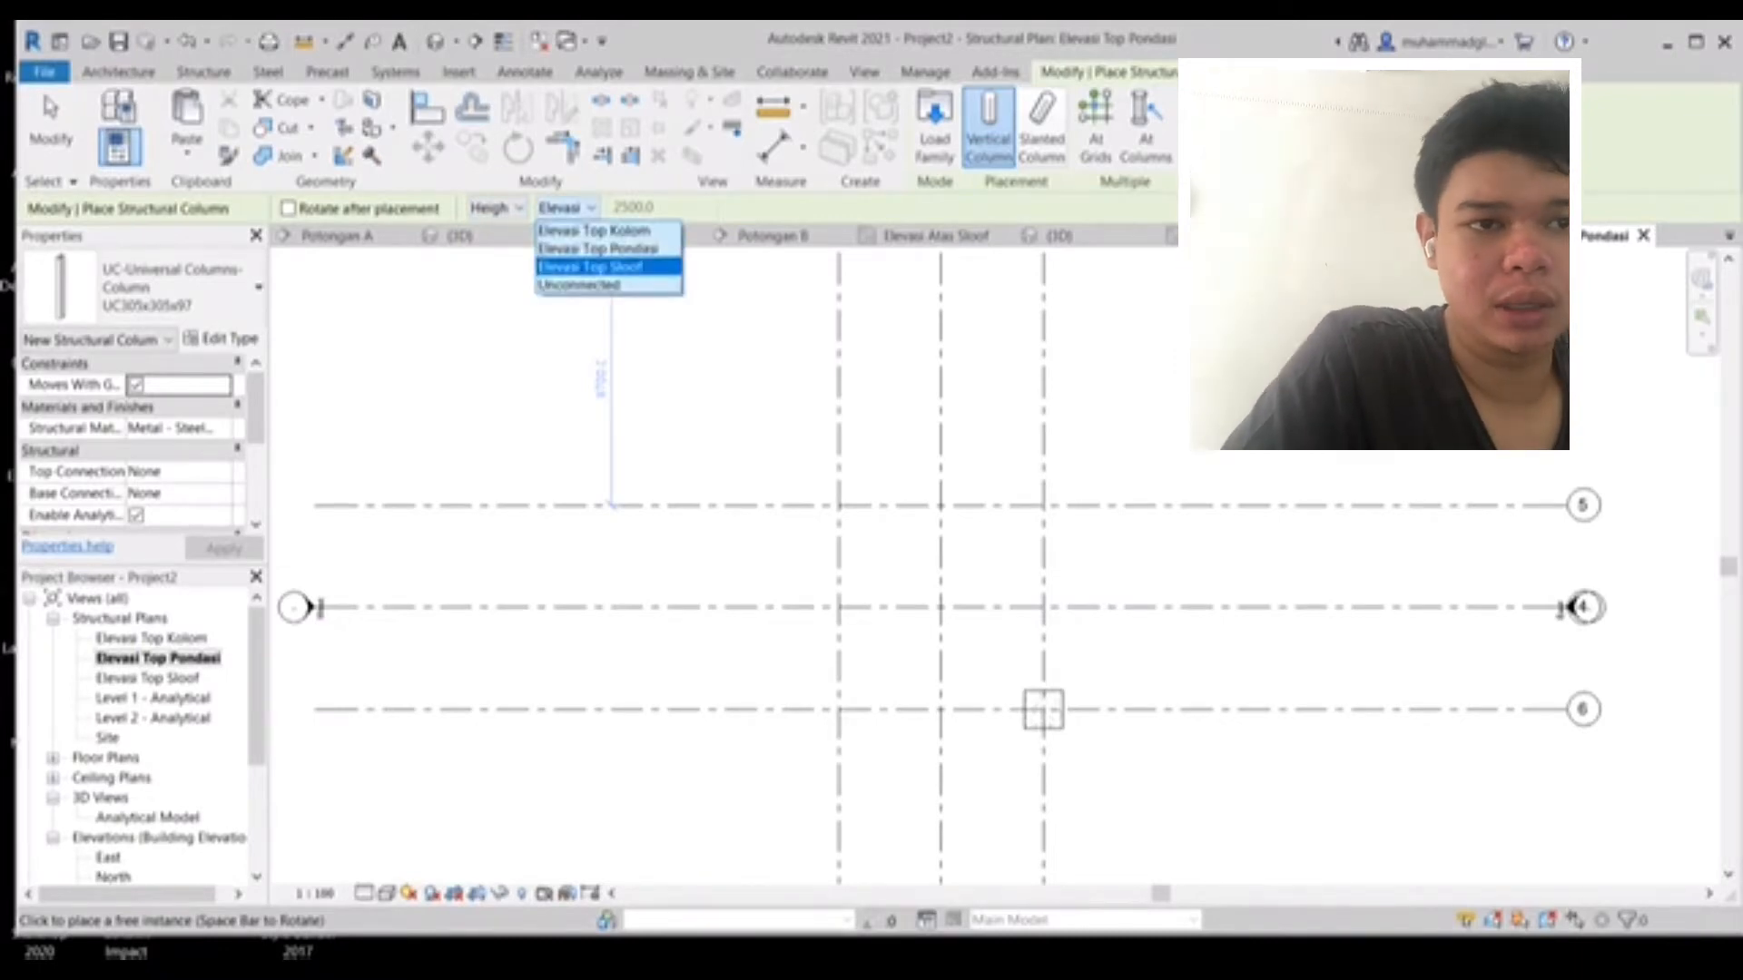
pyautogui.click(595, 231)
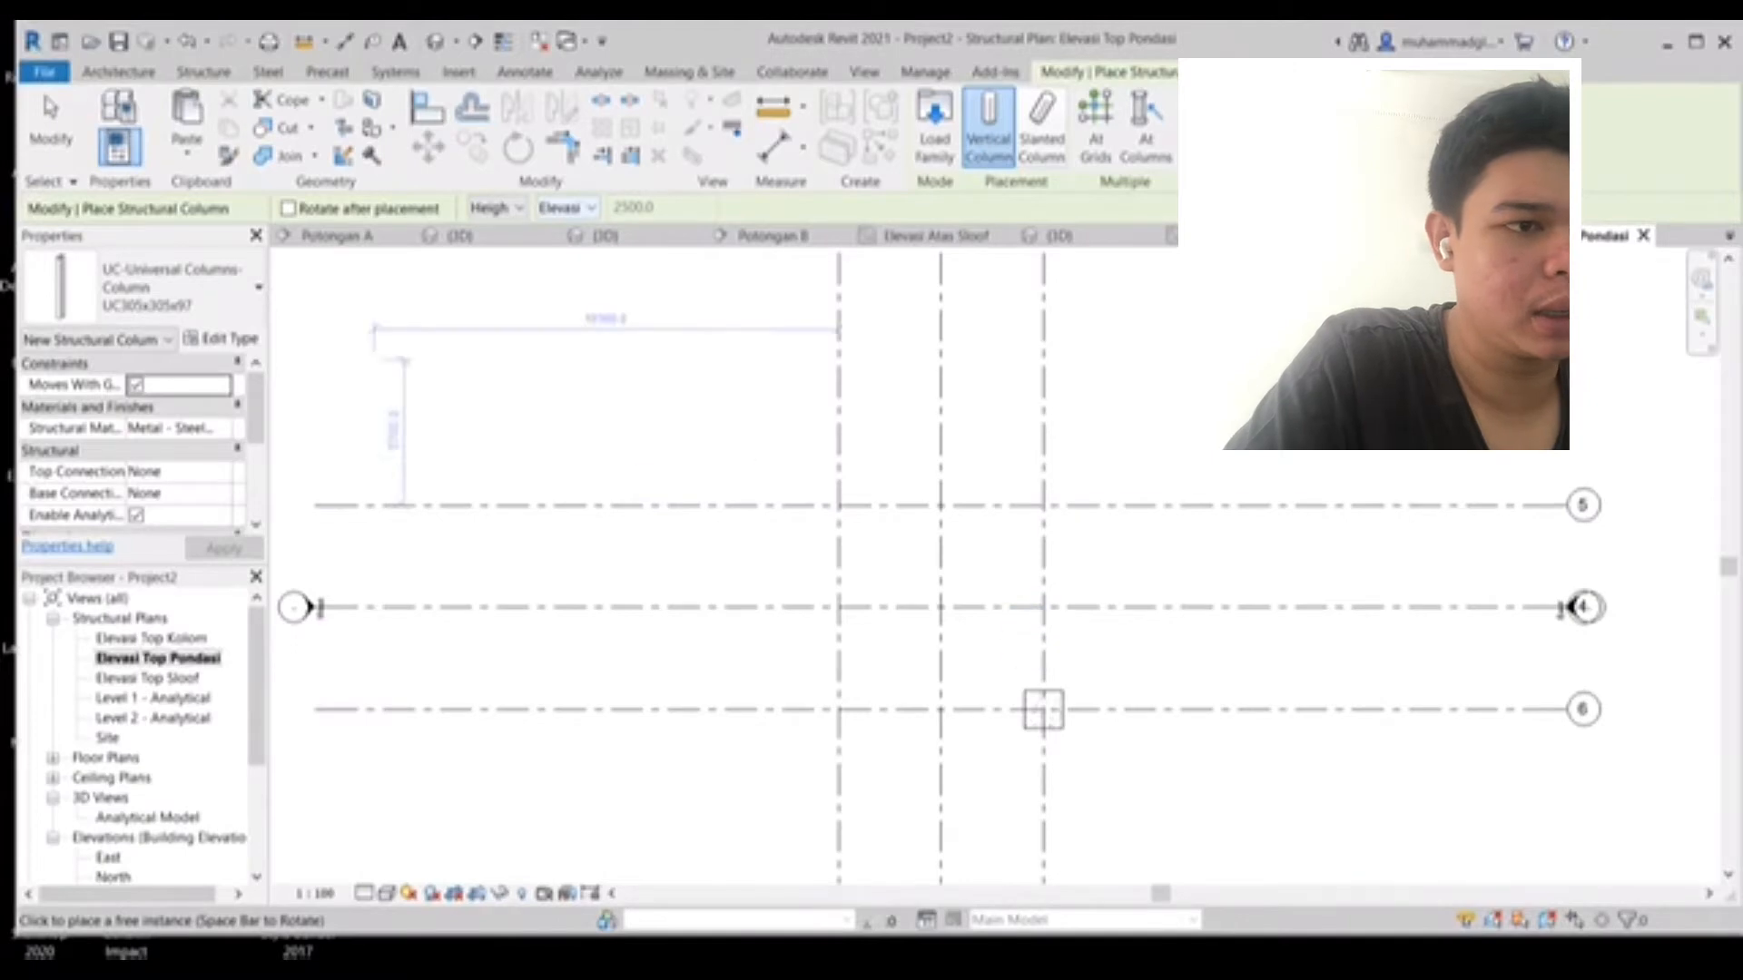
# - Switch the column type to the M_Concrete-Rectangular-Column family and set its h dimension to 300
pyautogui.click(221, 340)
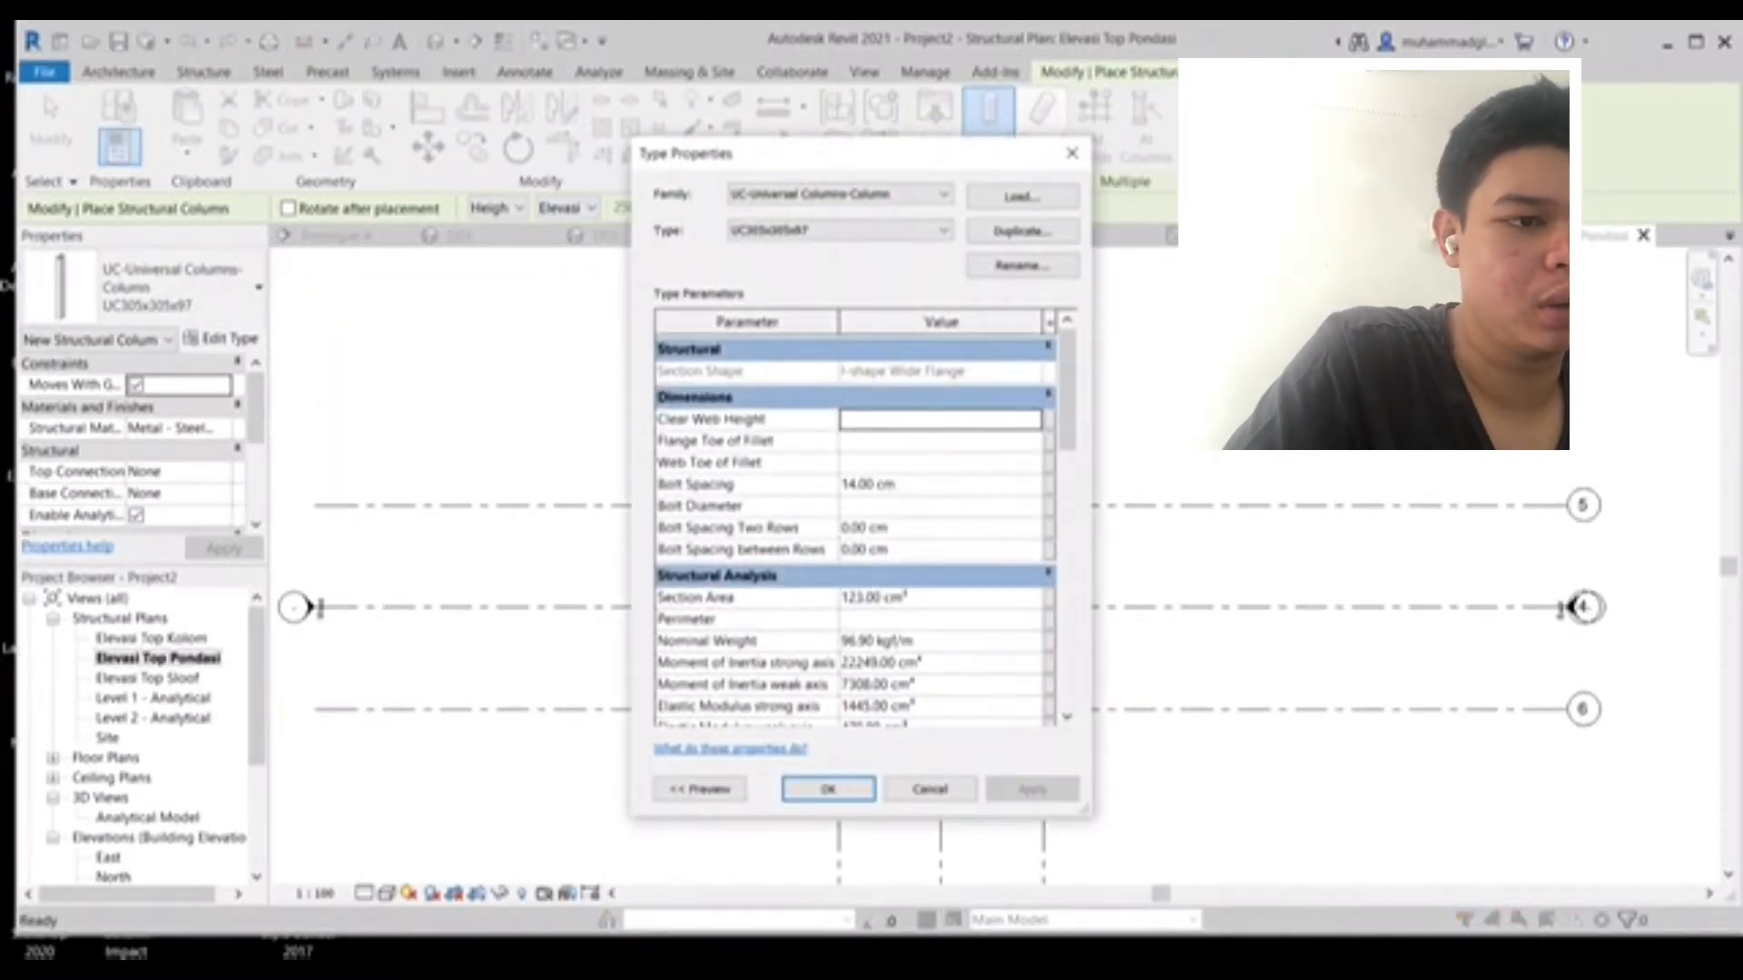
pyautogui.click(839, 194)
pyautogui.click(828, 213)
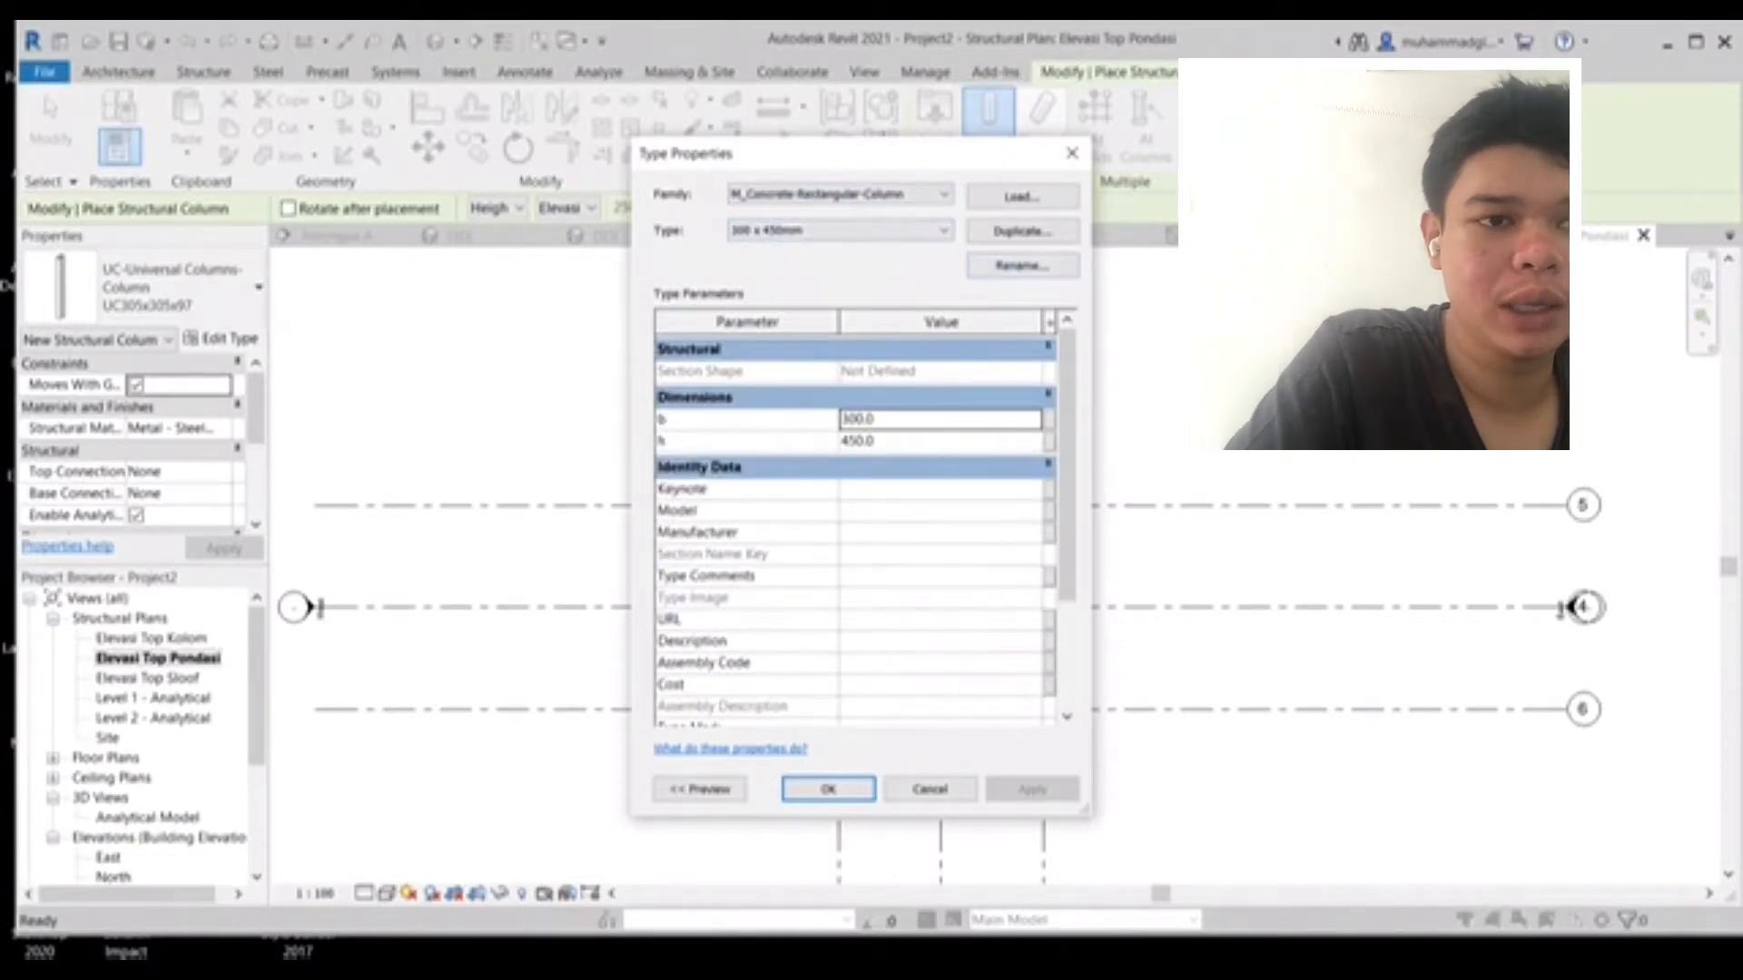
pyautogui.click(864, 440)
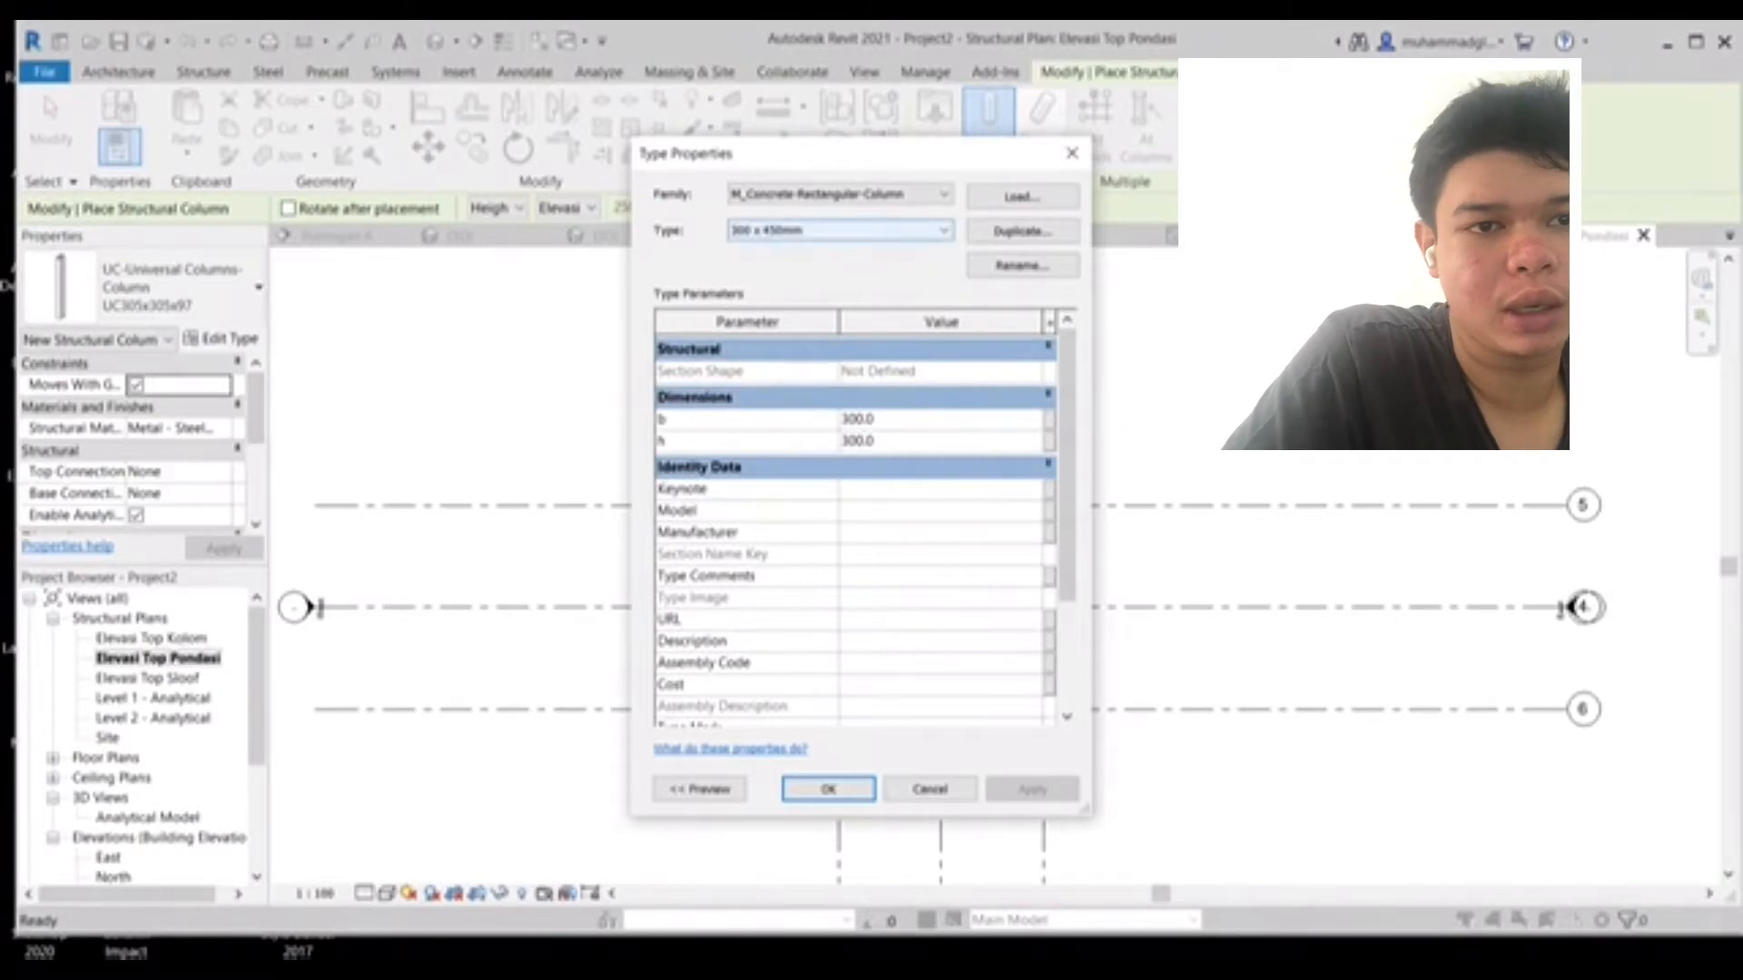
# - Rename the column type to 300 x 300 and confirm the type properties
pyautogui.click(1022, 265)
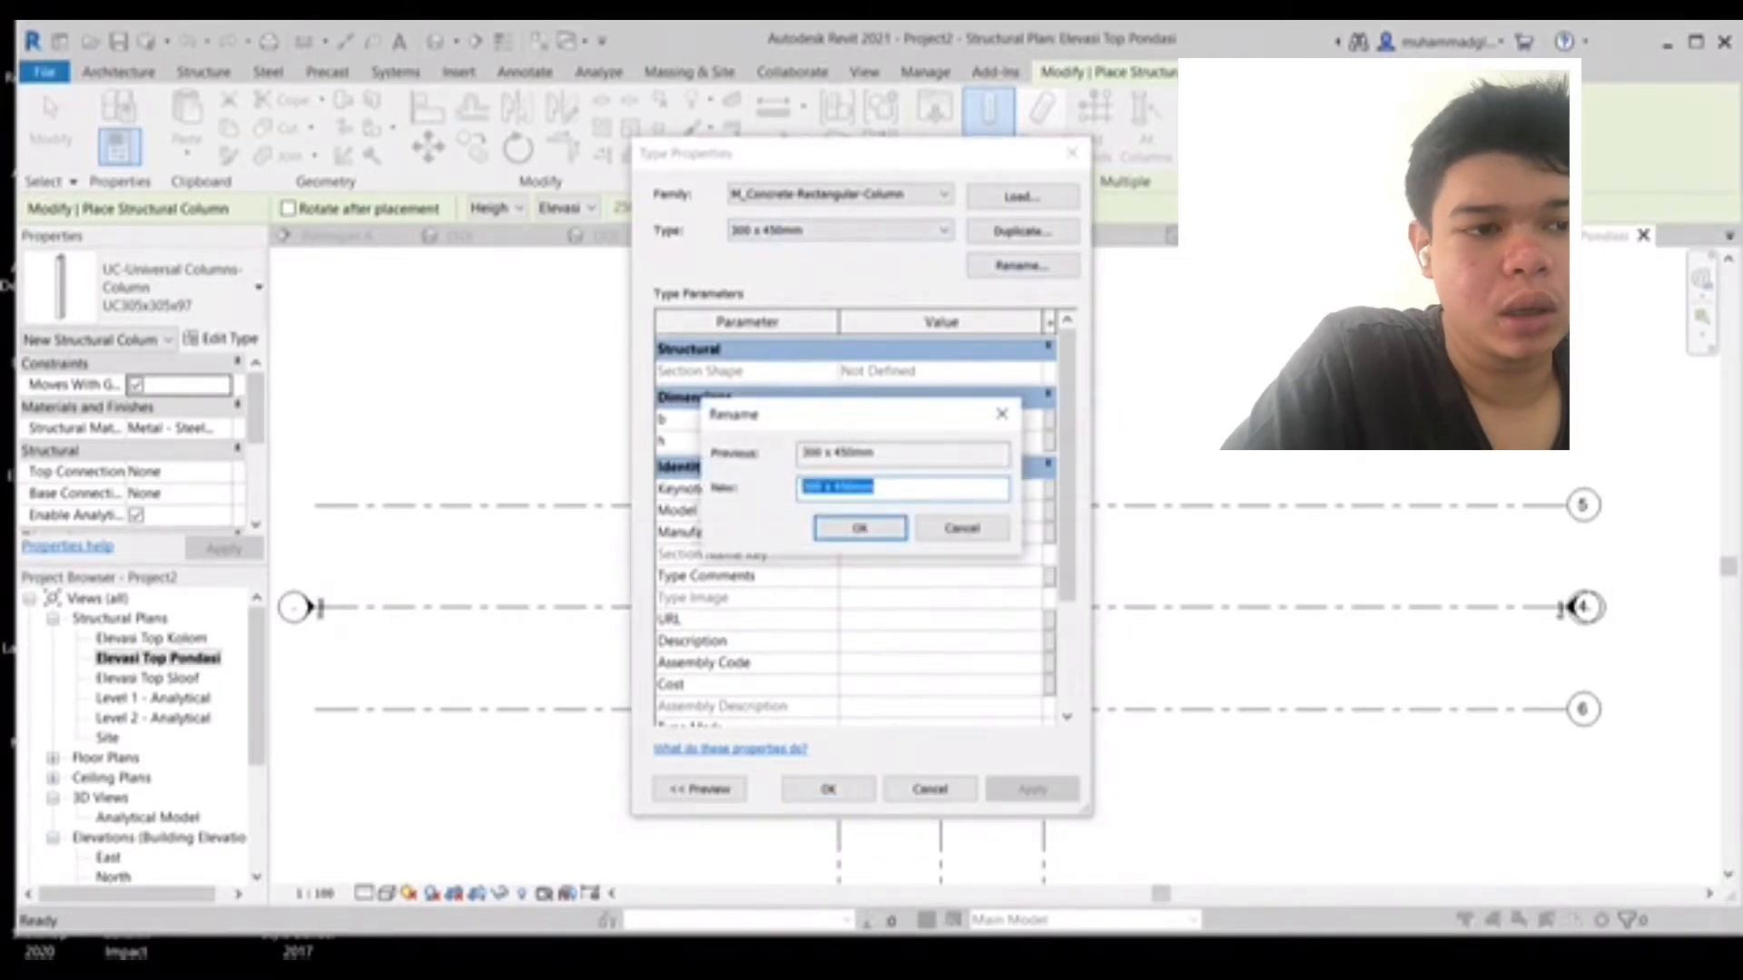
pyautogui.write('300')
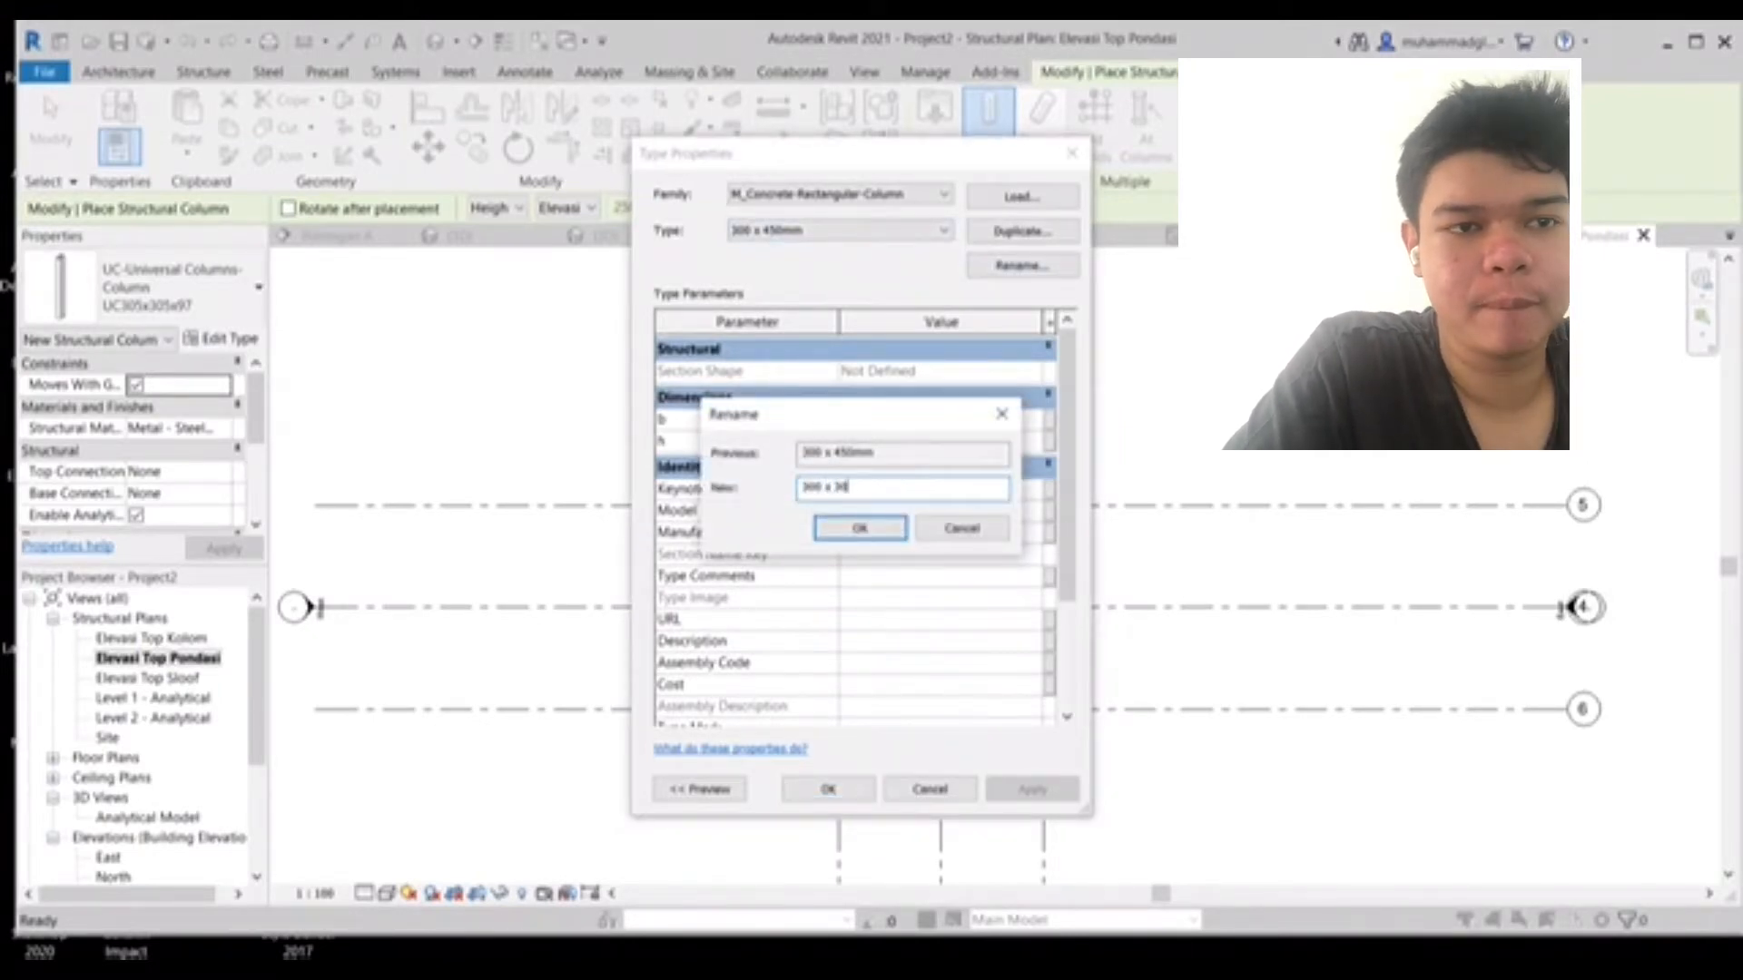
pyautogui.press('Return')
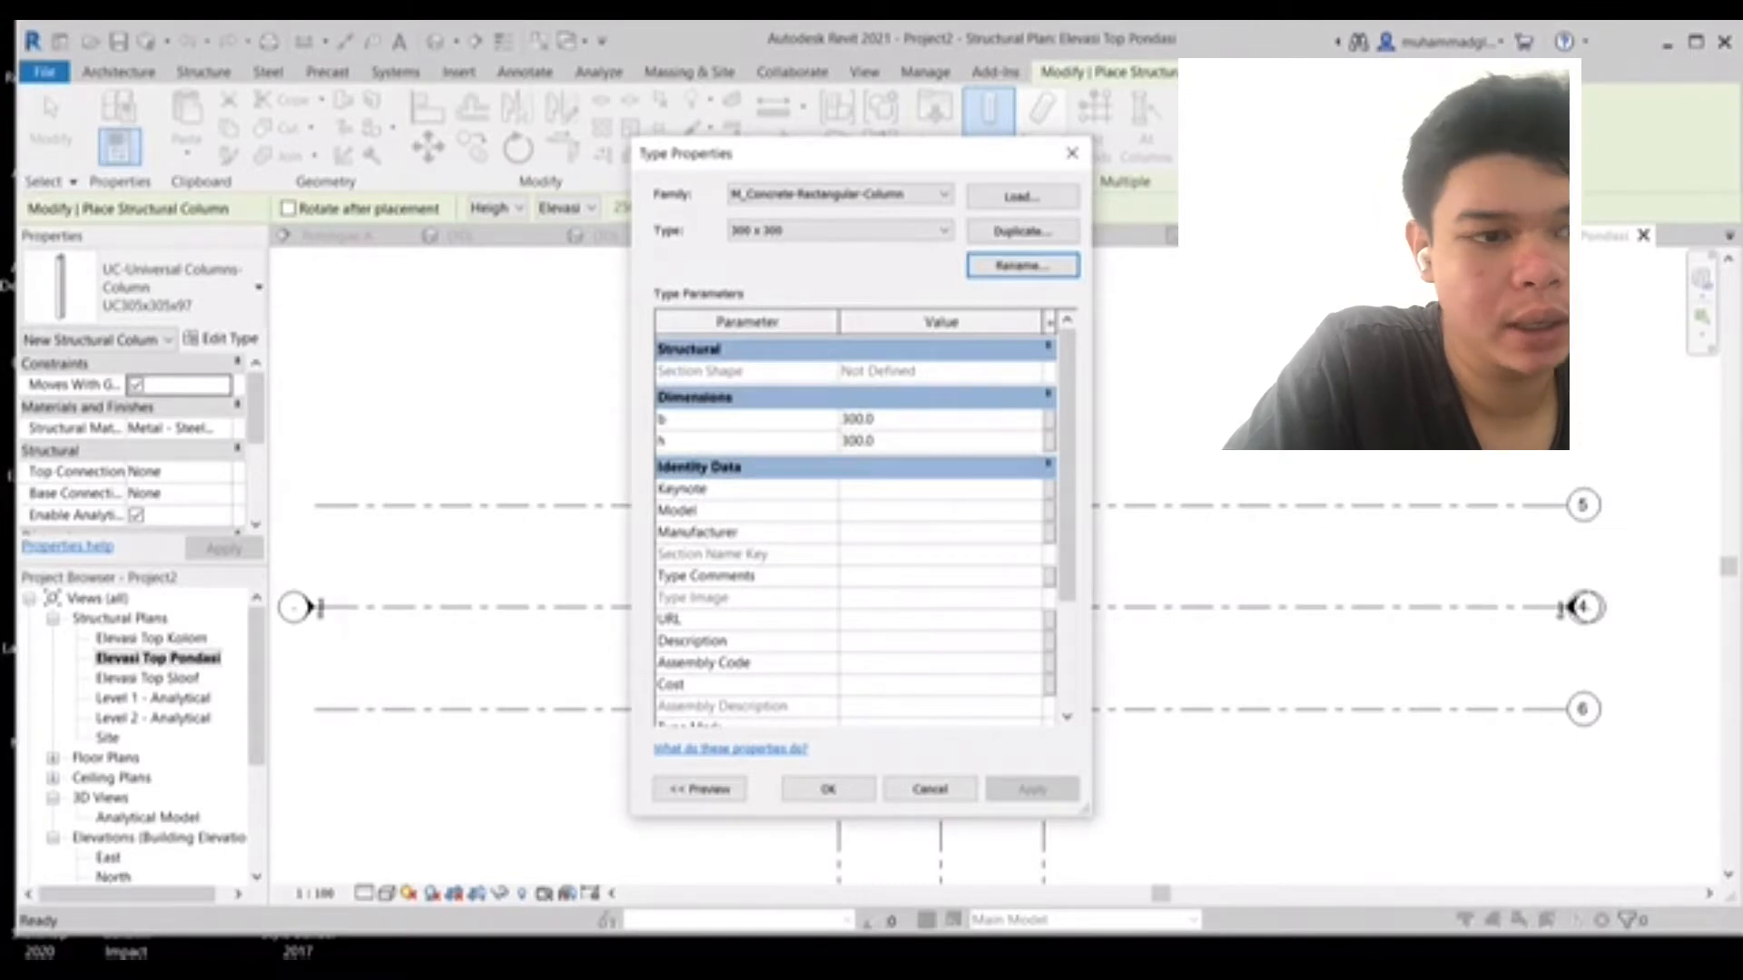
pyautogui.click(827, 789)
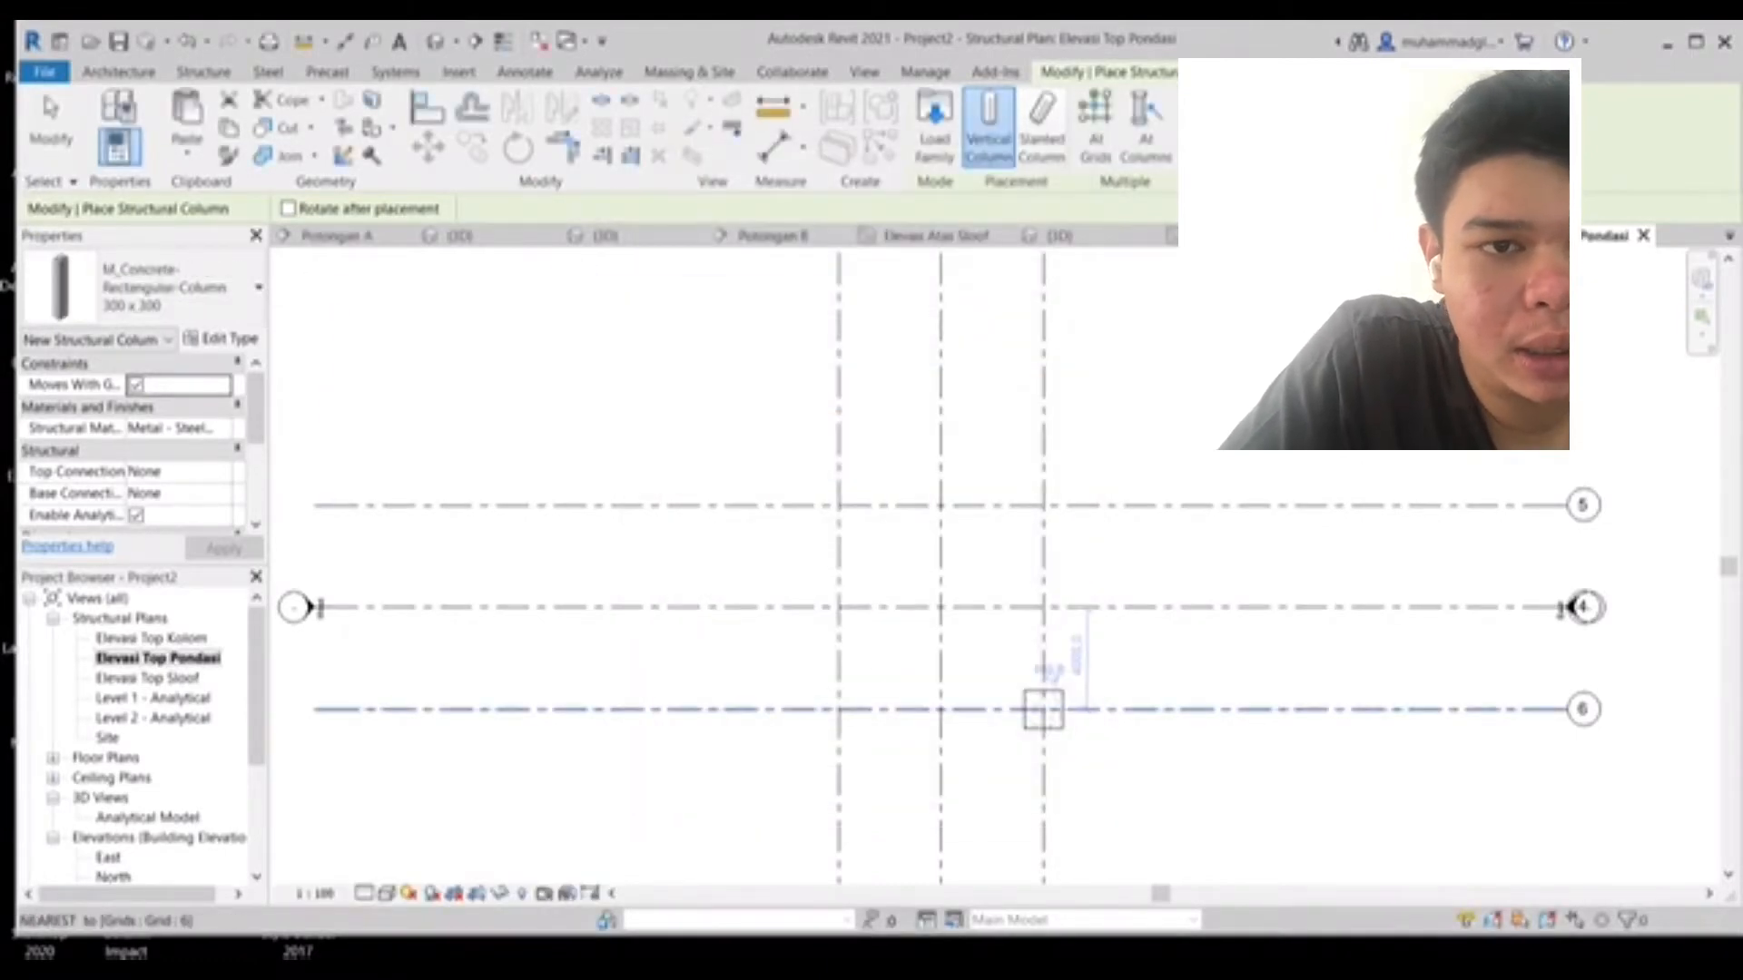
# - Place the 300 x 300 column on the footing at grid 6 and the rightmost vertical grid, then exit the tool
pyautogui.scroll(5, 1043, 709)
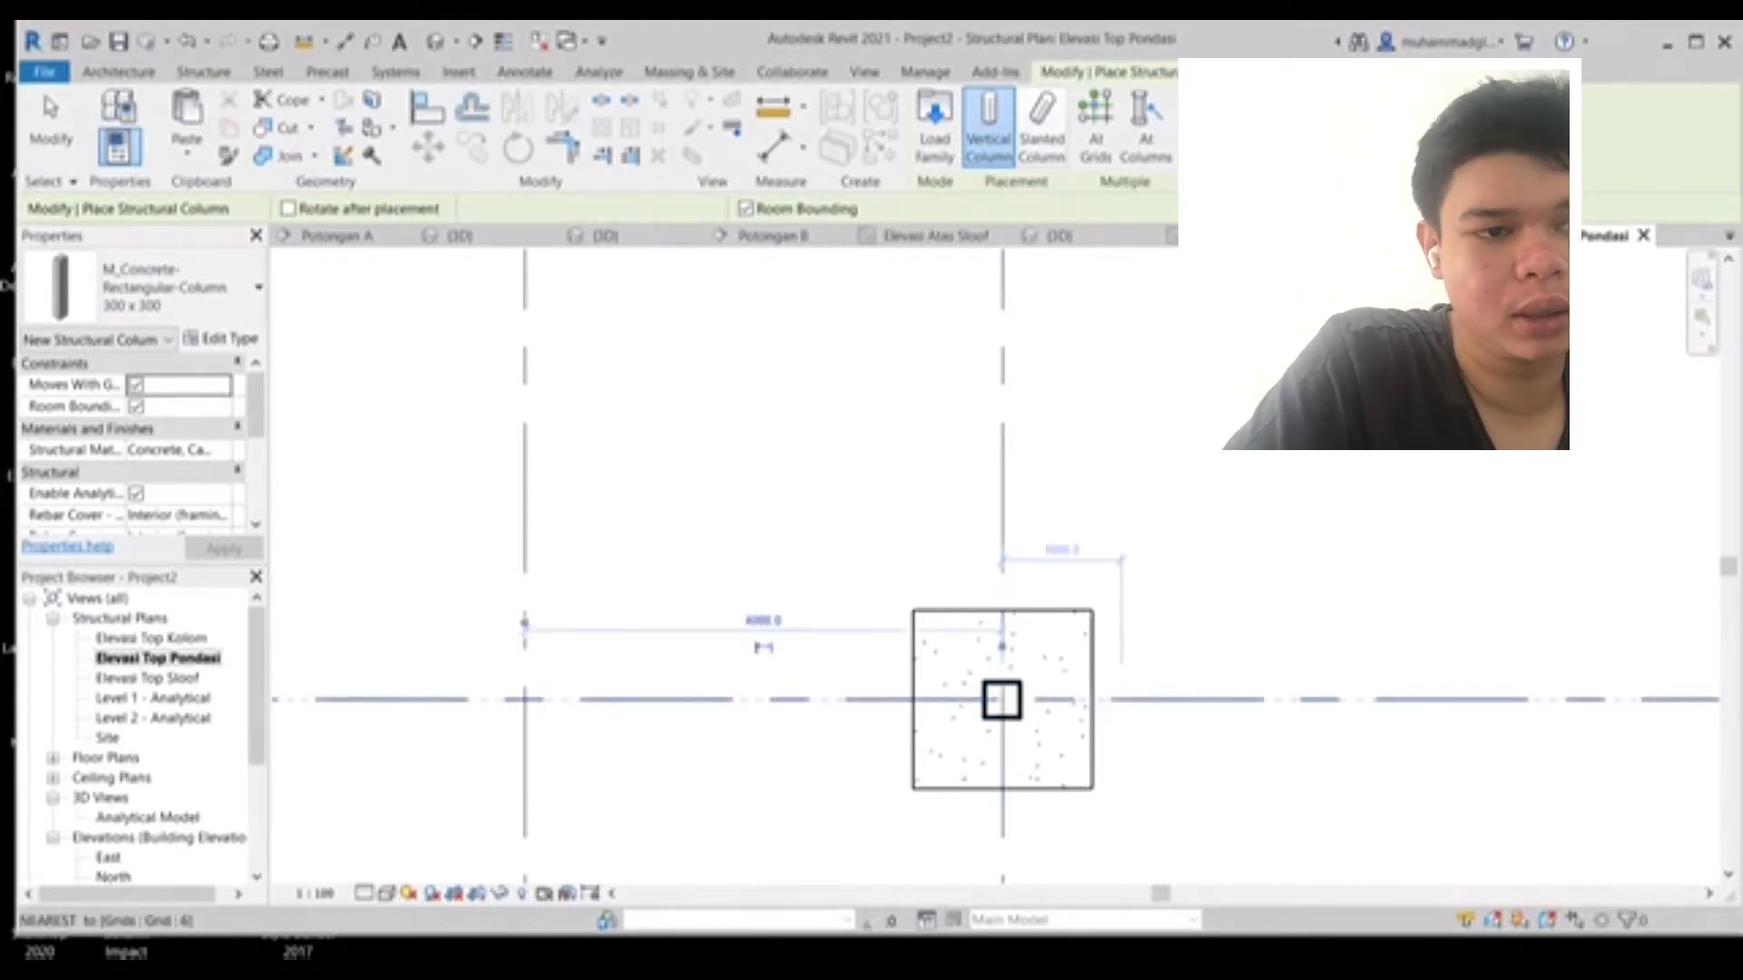
pyautogui.scroll(-3, 1125, 699)
pyautogui.scroll(-3, 1125, 699)
pyautogui.press('Escape')
pyautogui.press('Escape')
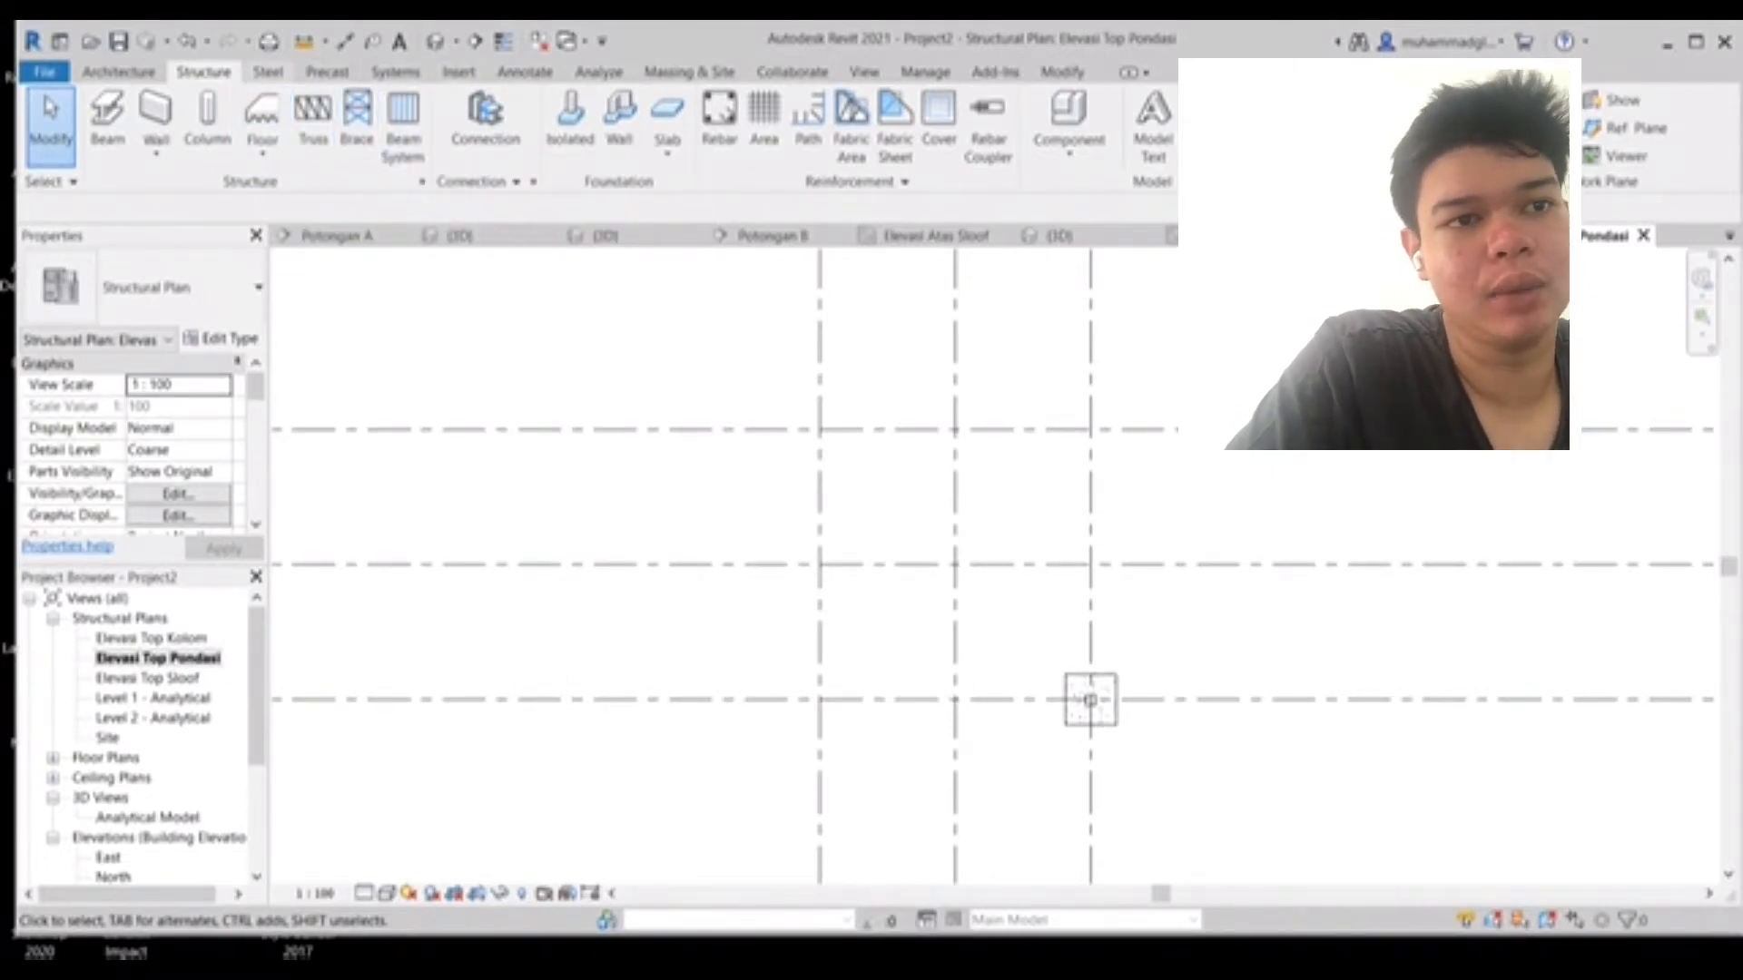
# - Draw a section line along grid 6 through the footing and column
pyautogui.click(267, 72)
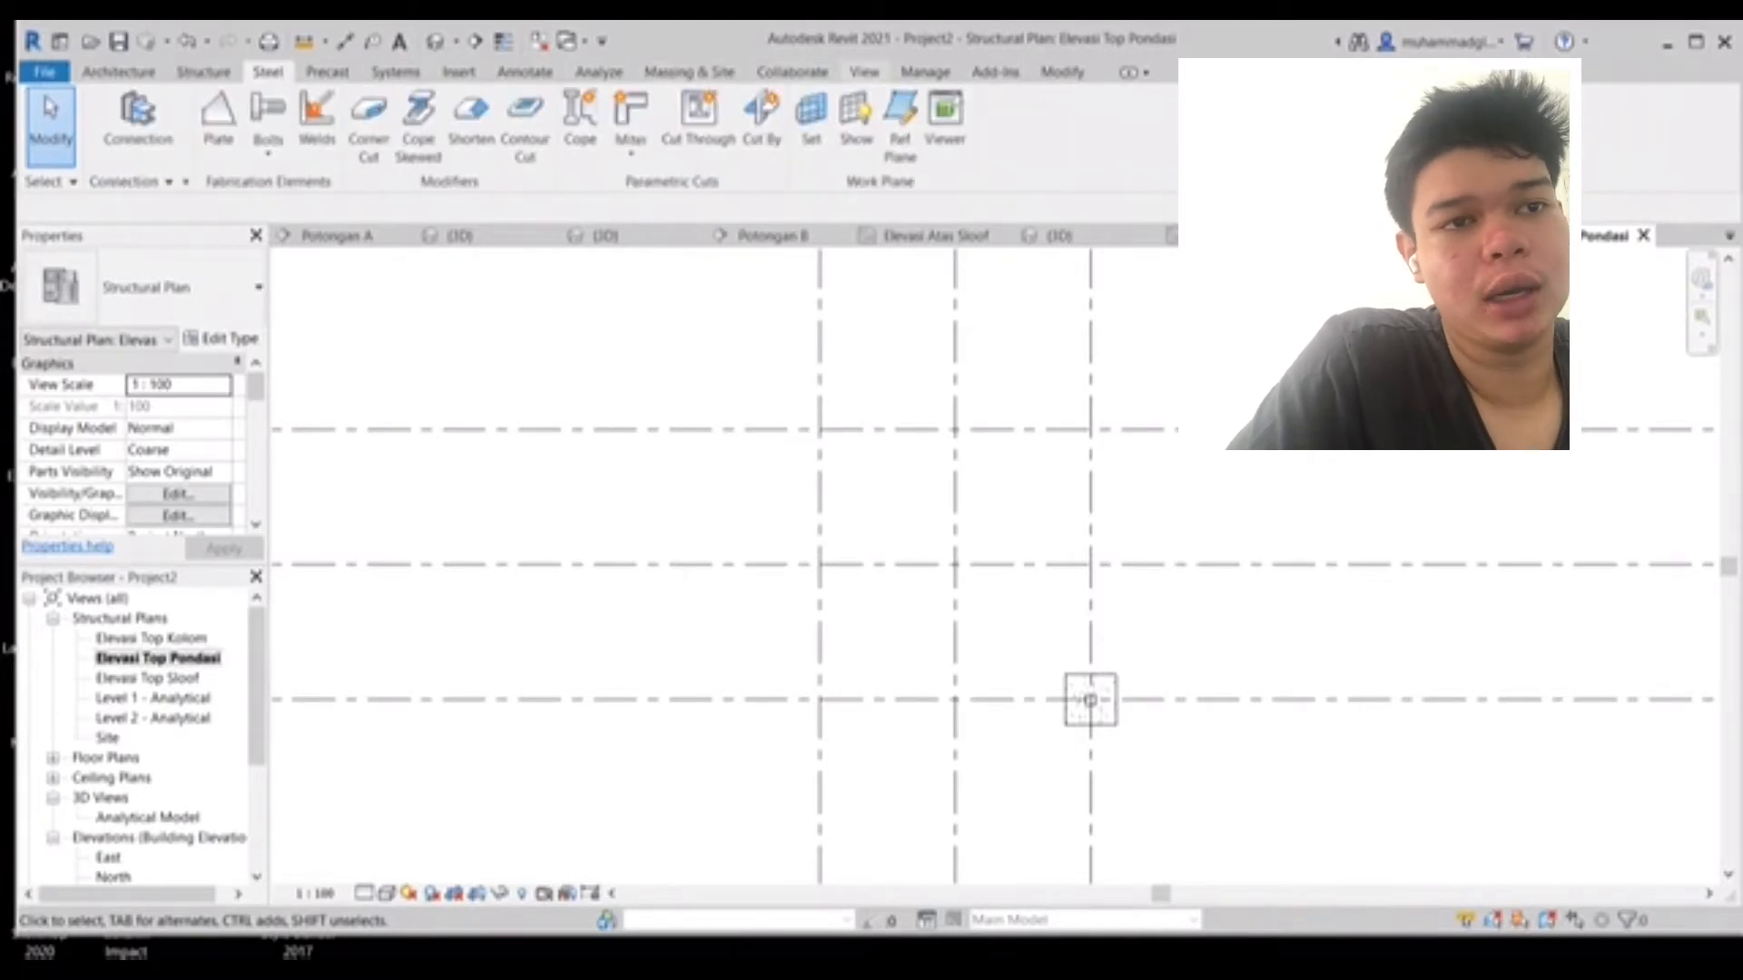
pyautogui.click(864, 72)
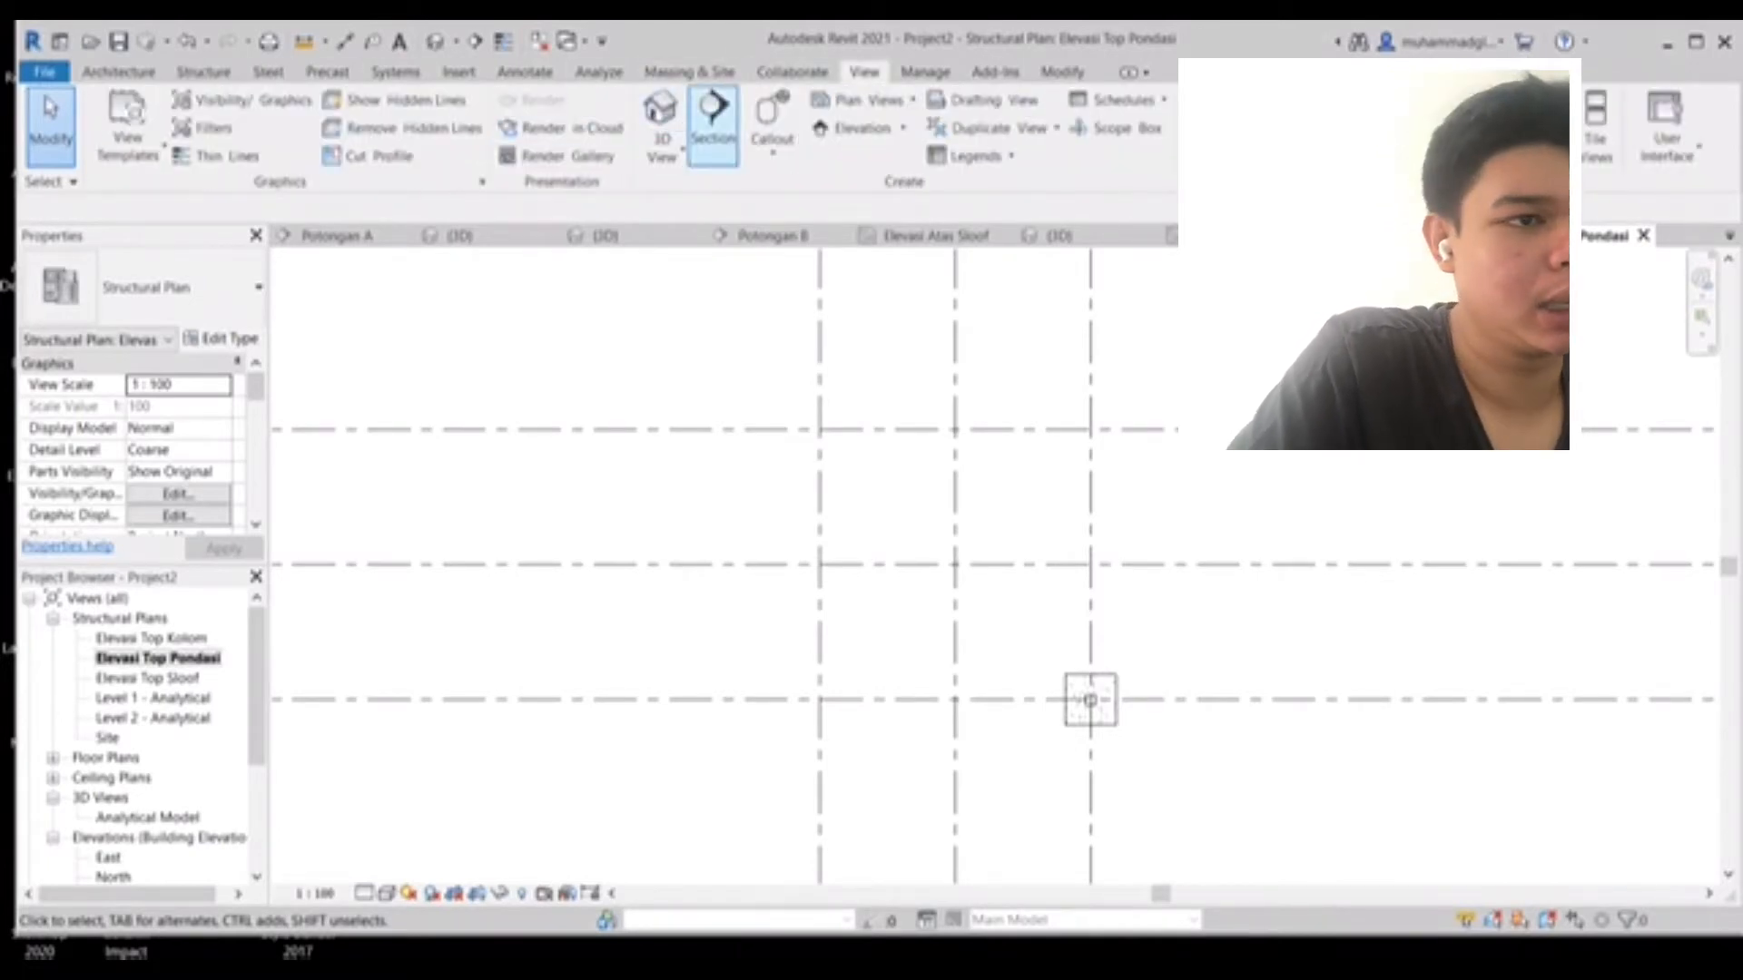
pyautogui.click(712, 113)
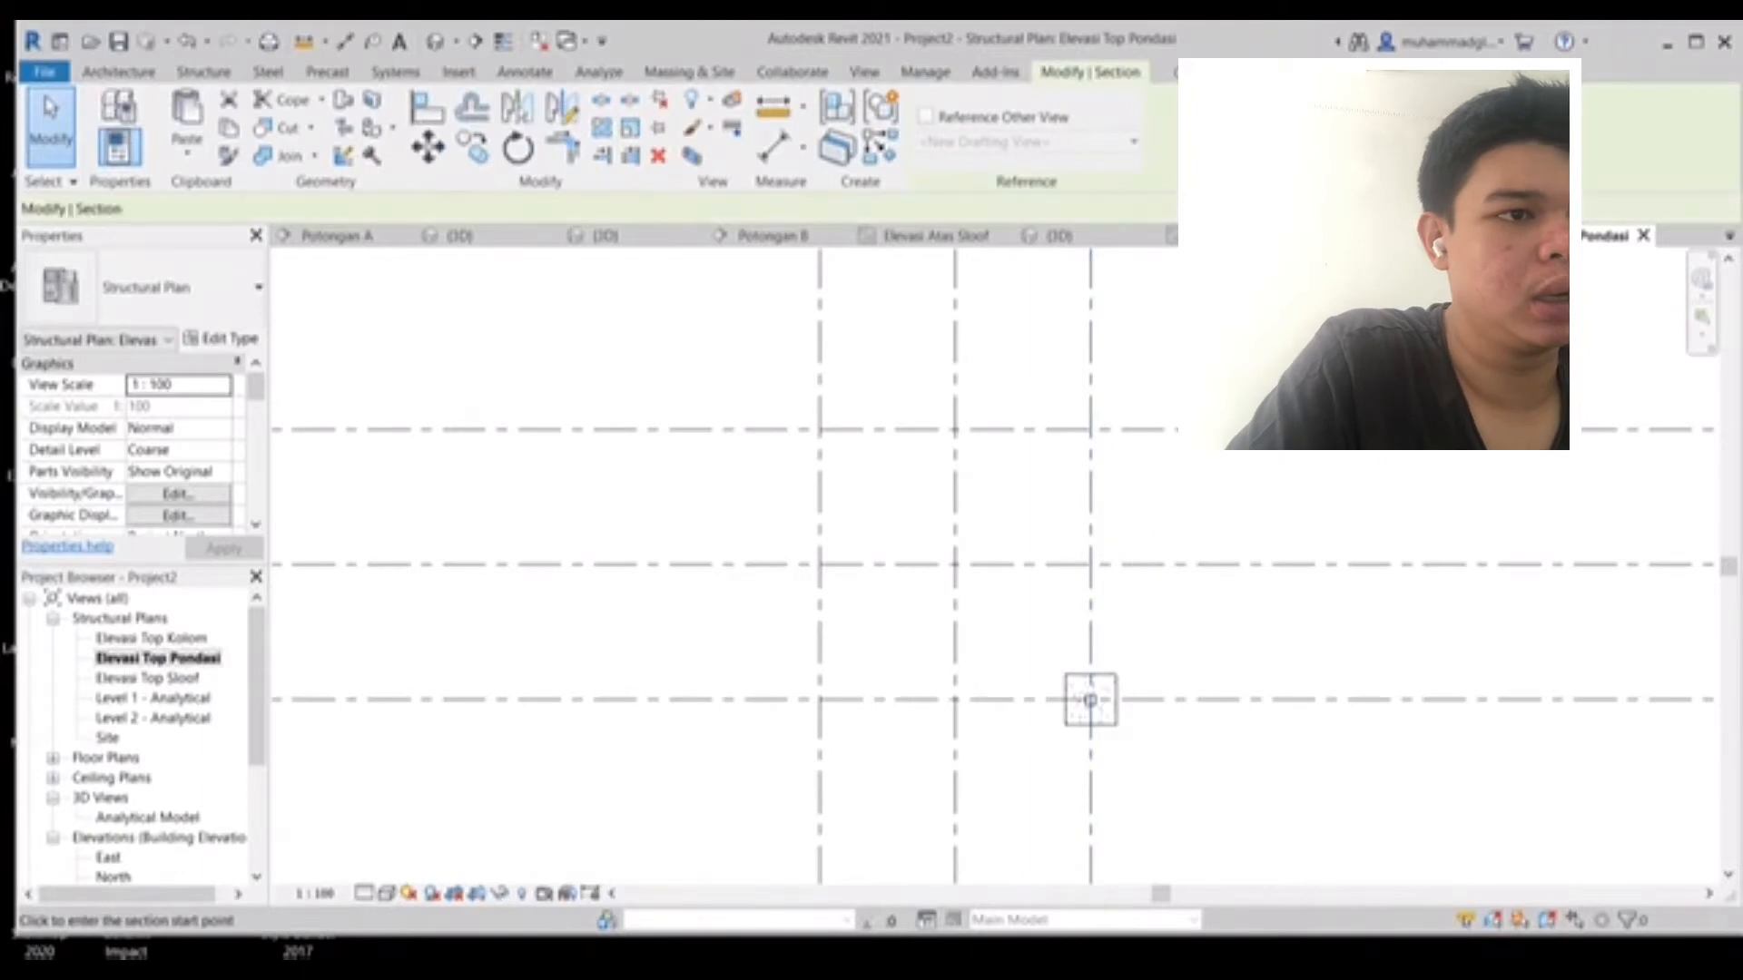
pyautogui.scroll(4, 1130, 708)
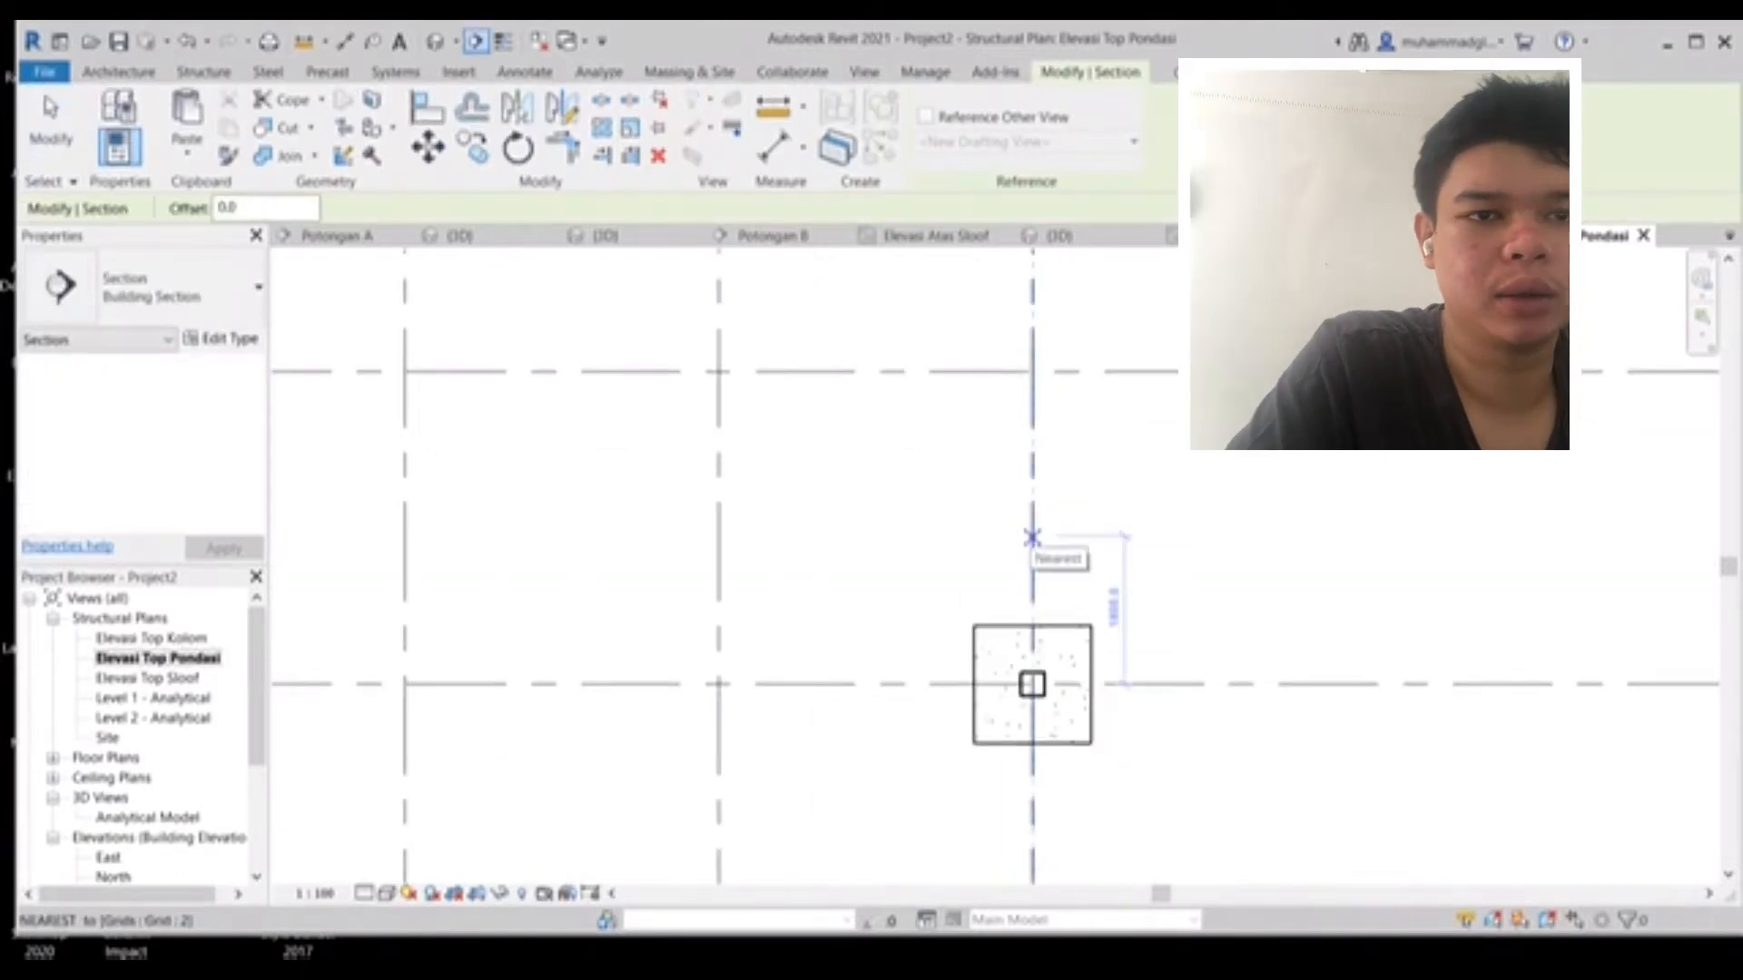
pyautogui.click(844, 683)
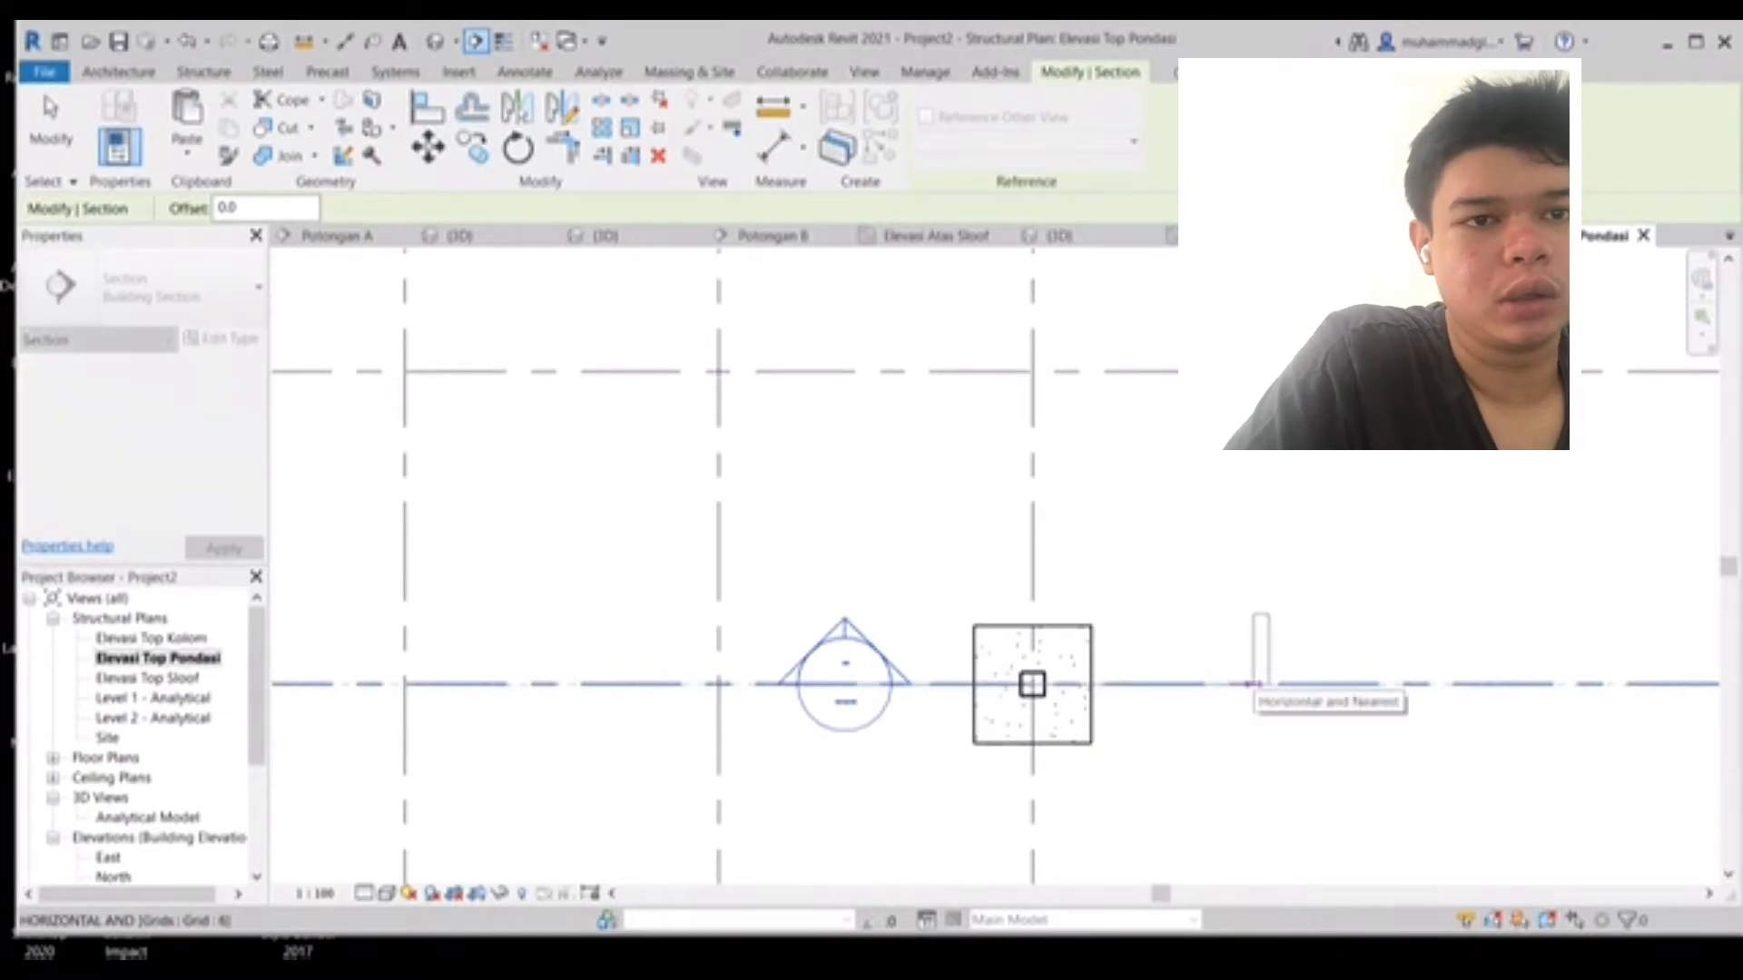
pyautogui.click(1256, 683)
pyautogui.press('Escape')
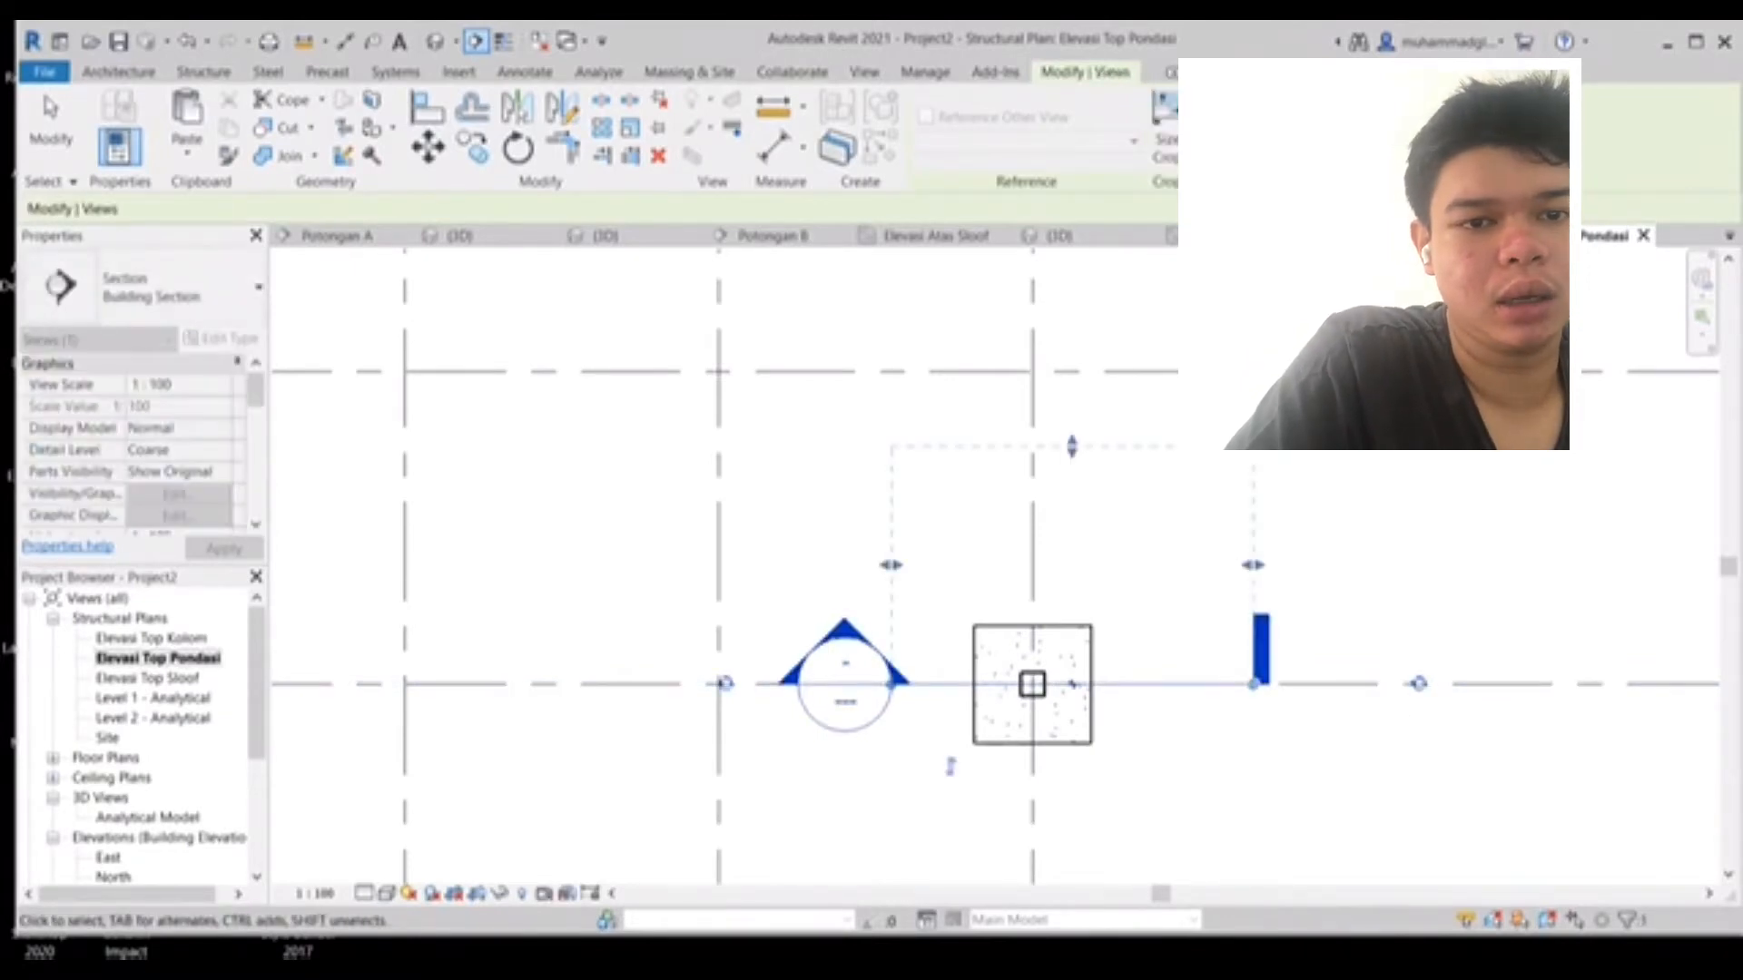
pyautogui.press('Escape')
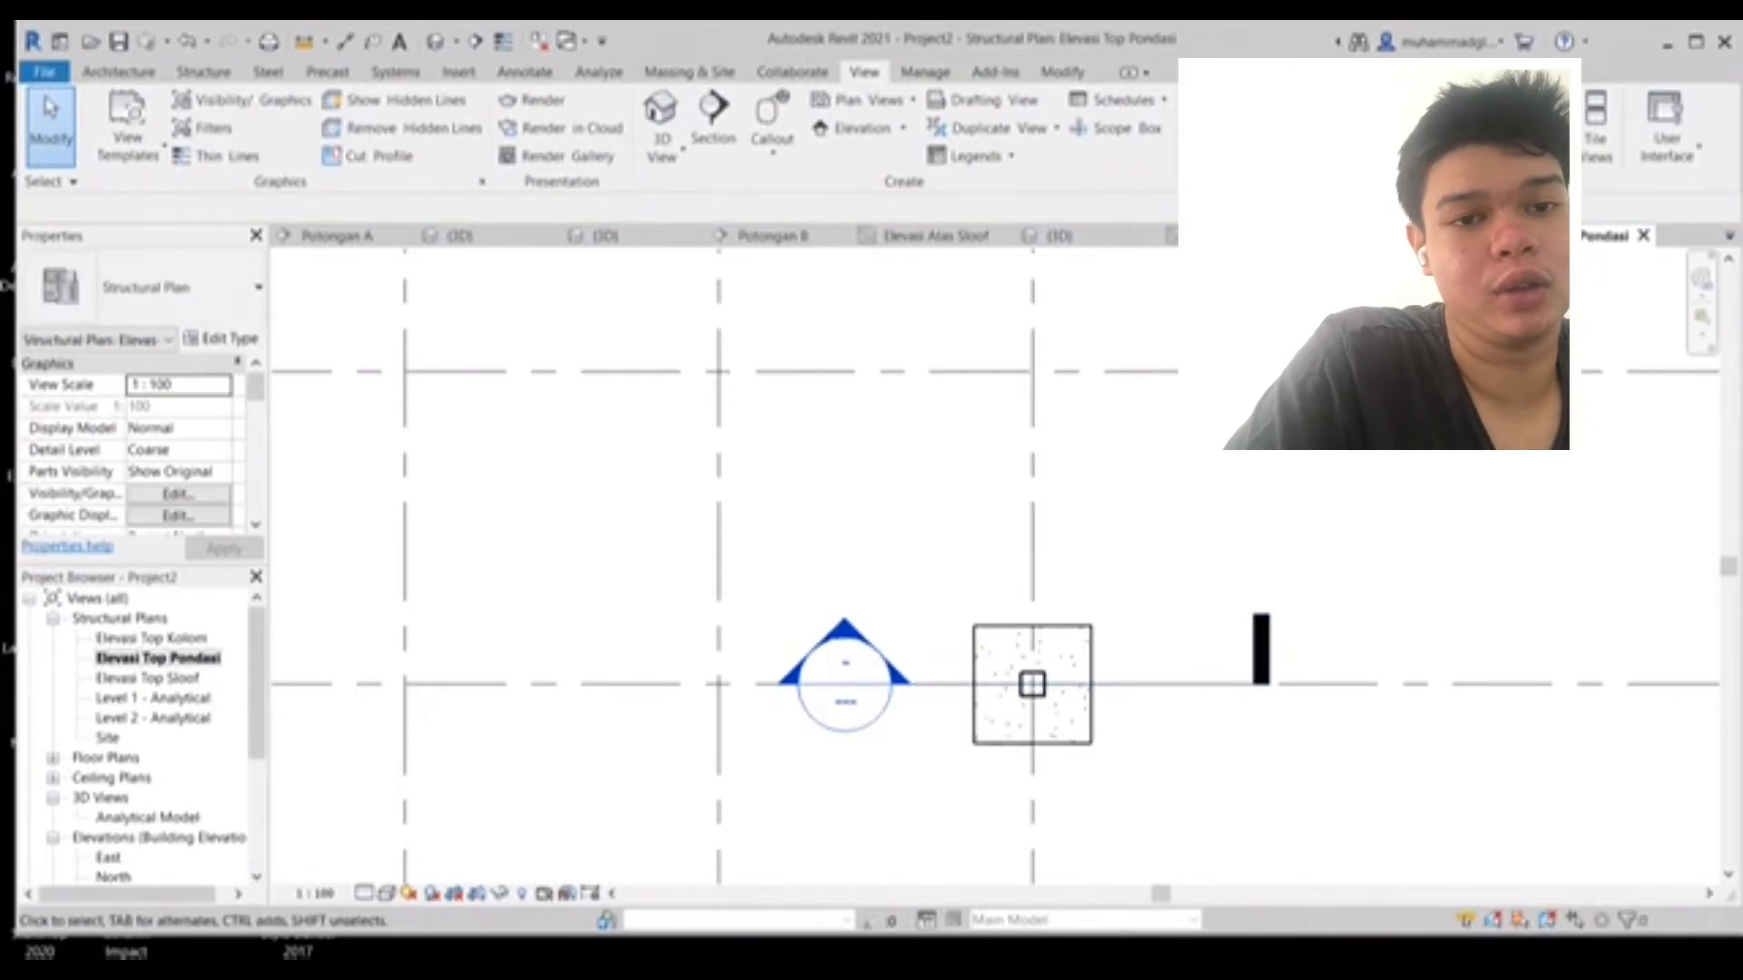
# - Open the Section 1 view from the project browser
pyautogui.scroll(-2, 136, 737)
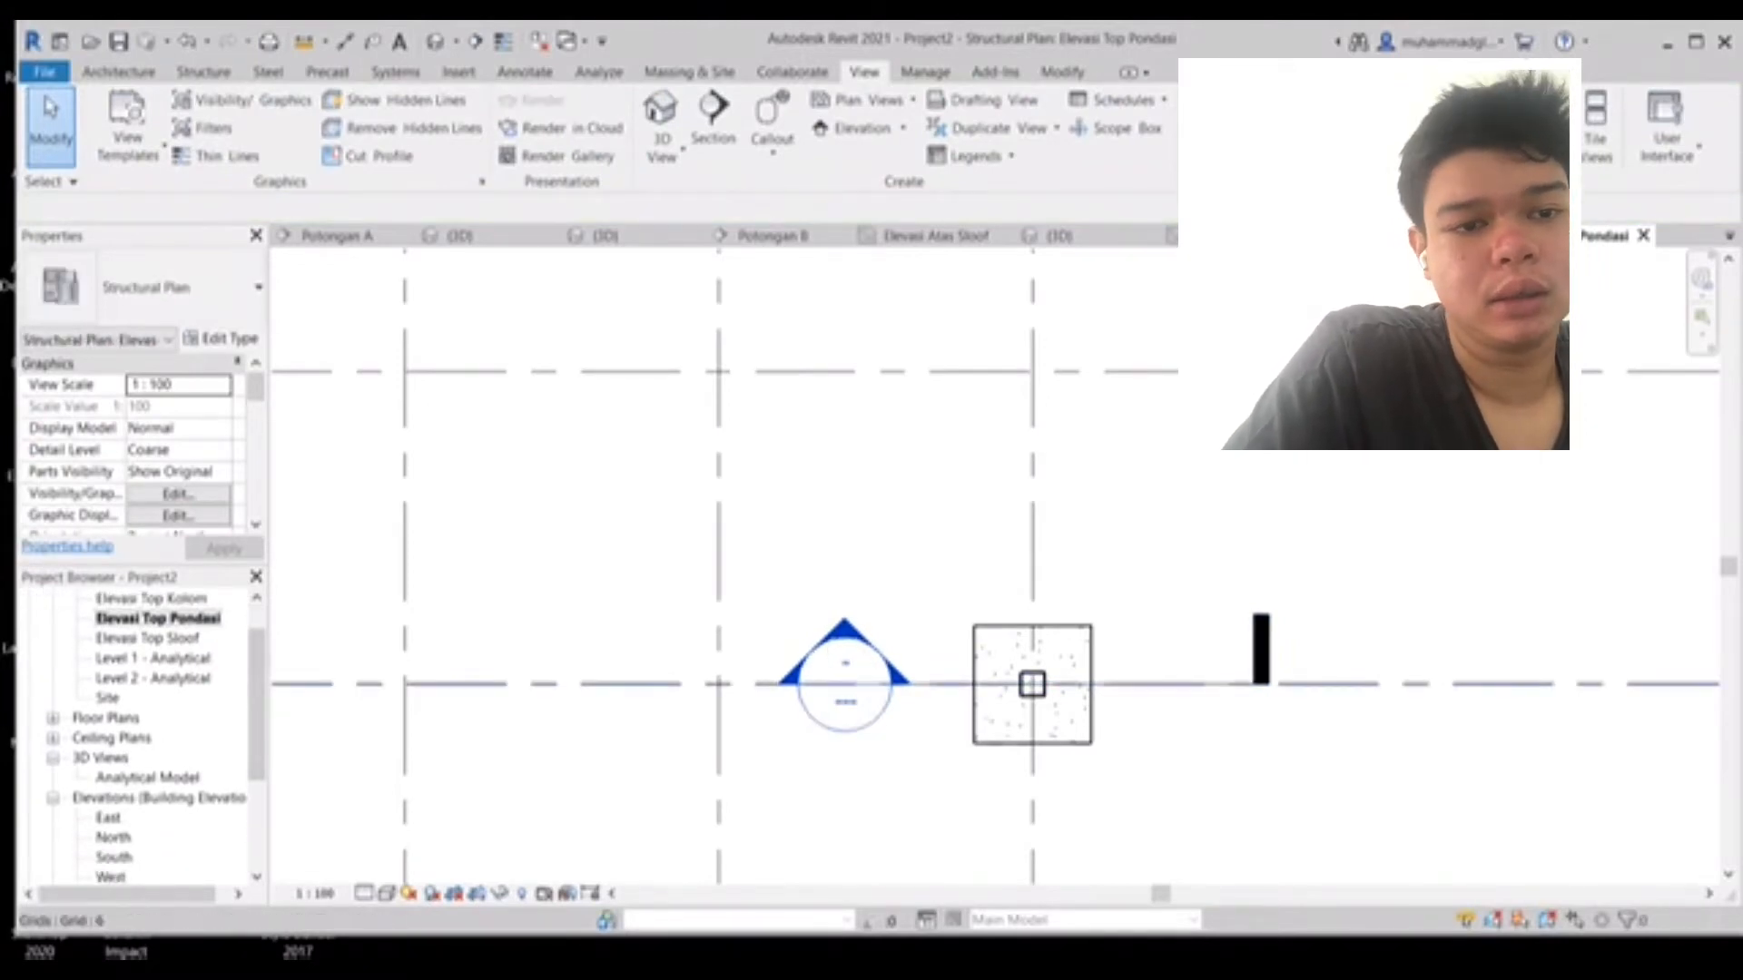
pyautogui.scroll(-2, 136, 737)
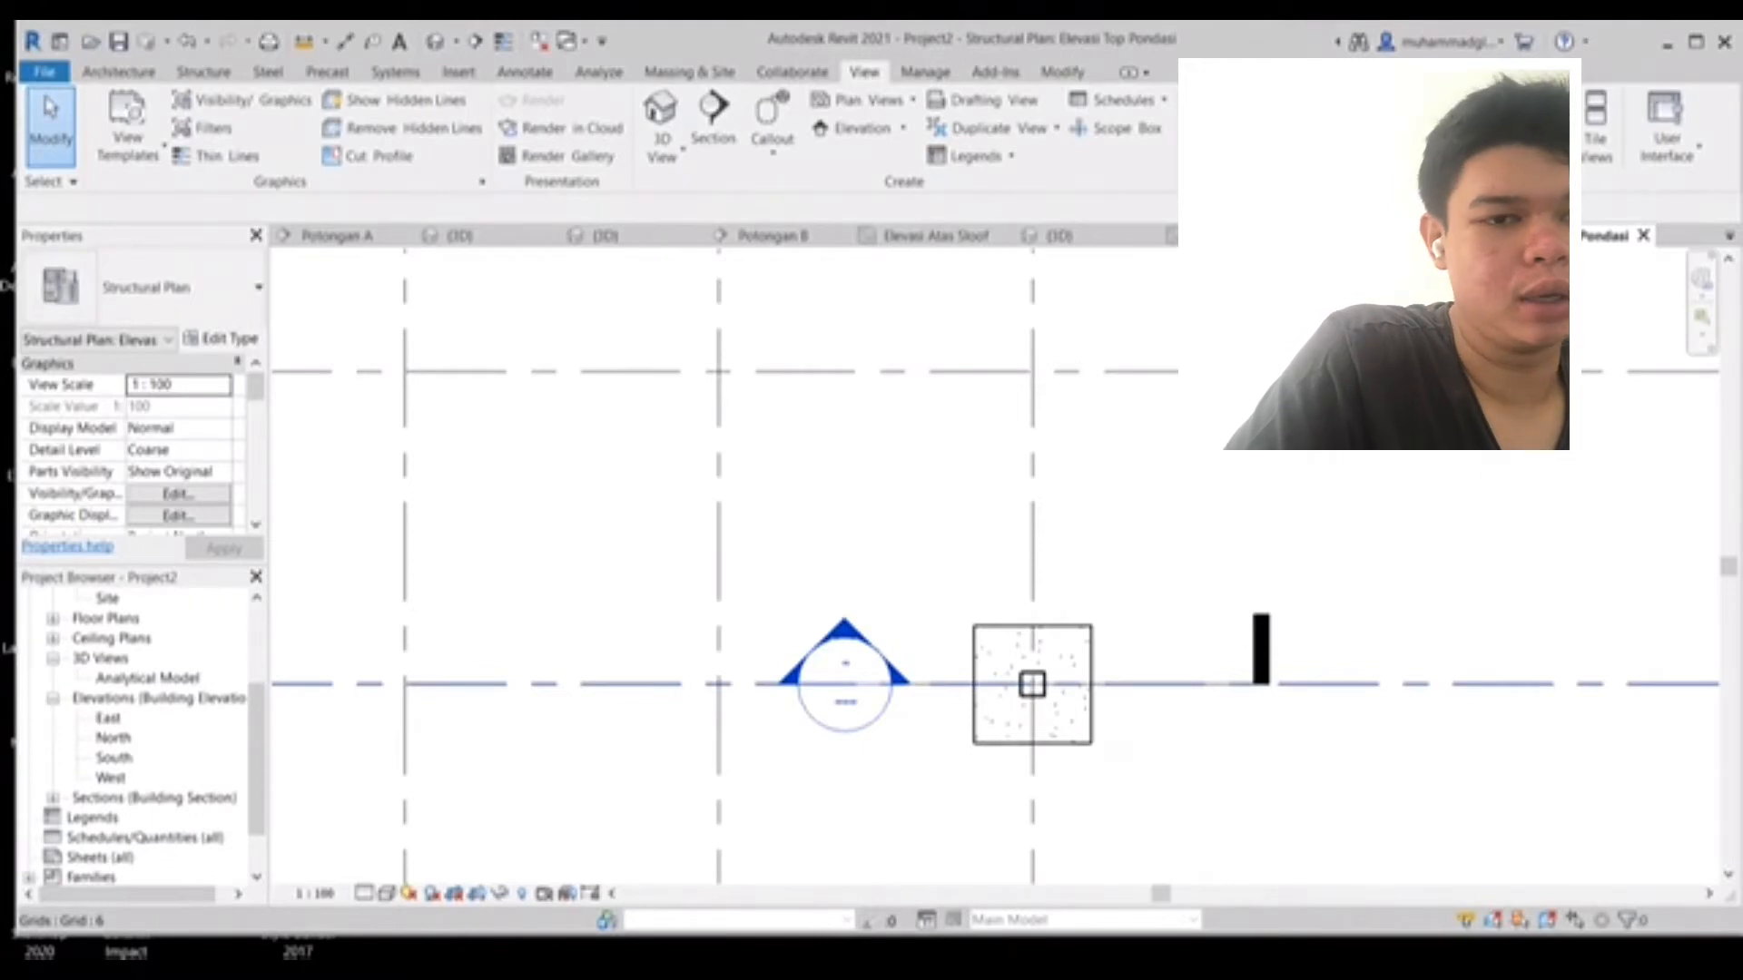
pyautogui.doubleClick(155, 798)
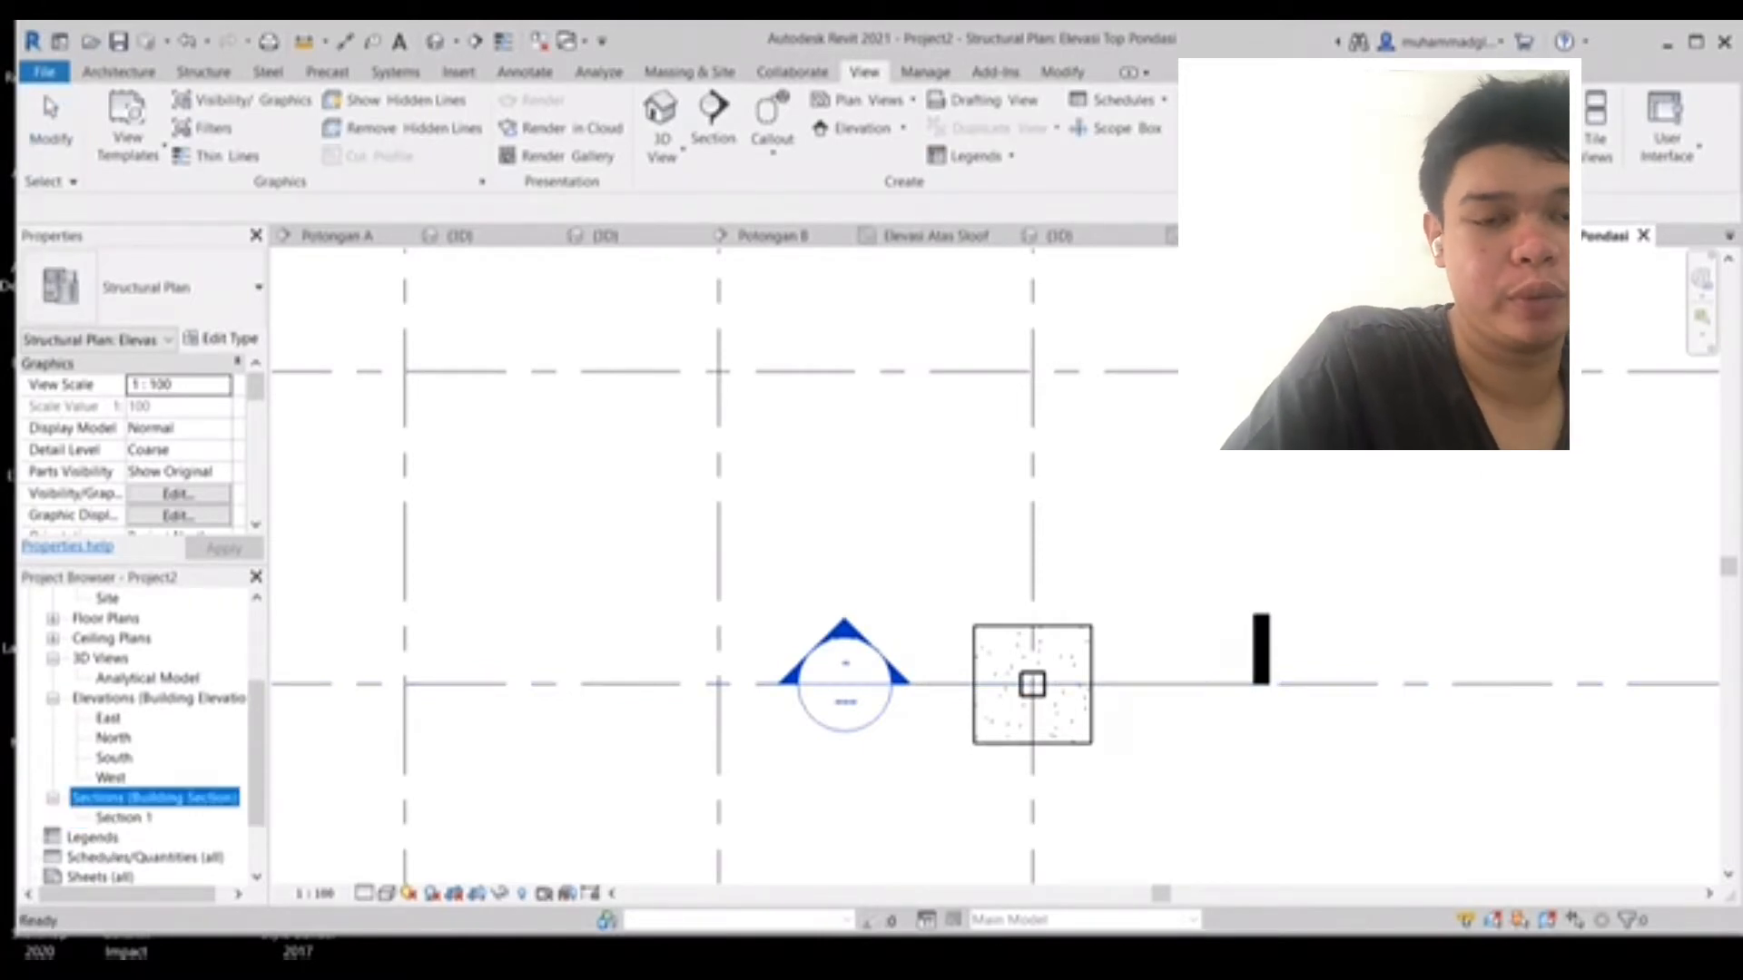
pyautogui.click(125, 818)
pyautogui.doubleClick(125, 818)
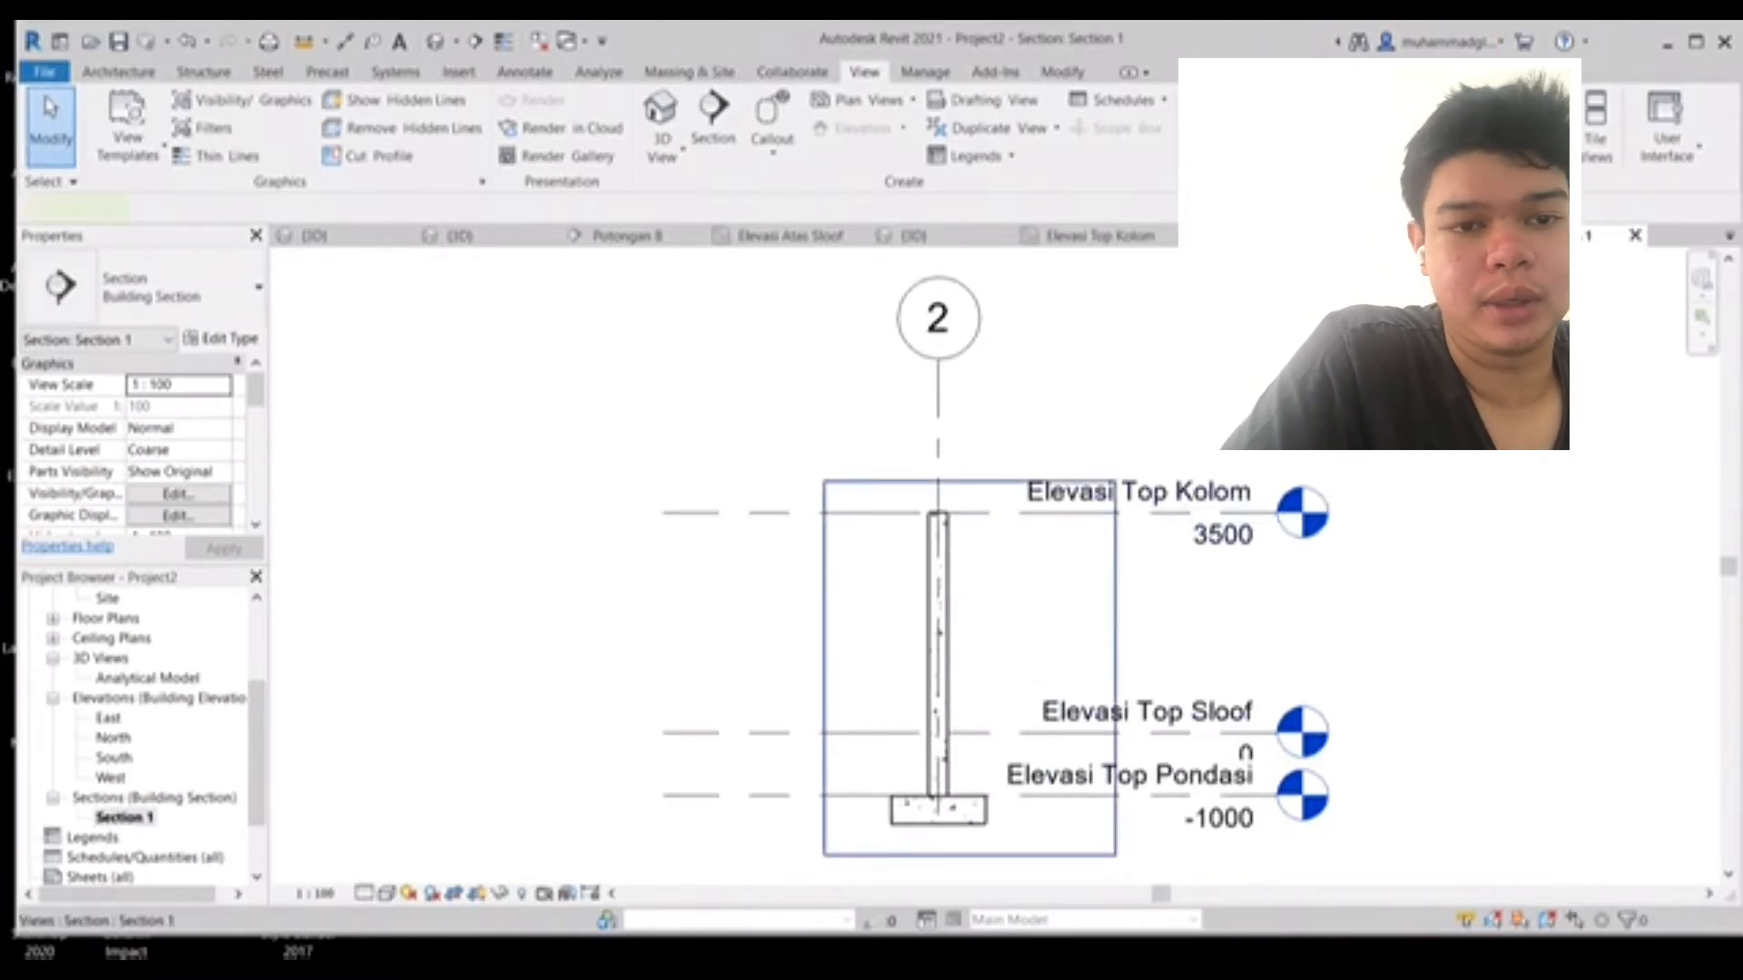
# - Lower the top of the section's crop region to just above the footing
pyautogui.click(1008, 481)
pyautogui.moveTo(970, 482); pyautogui.dragTo(969, 755)
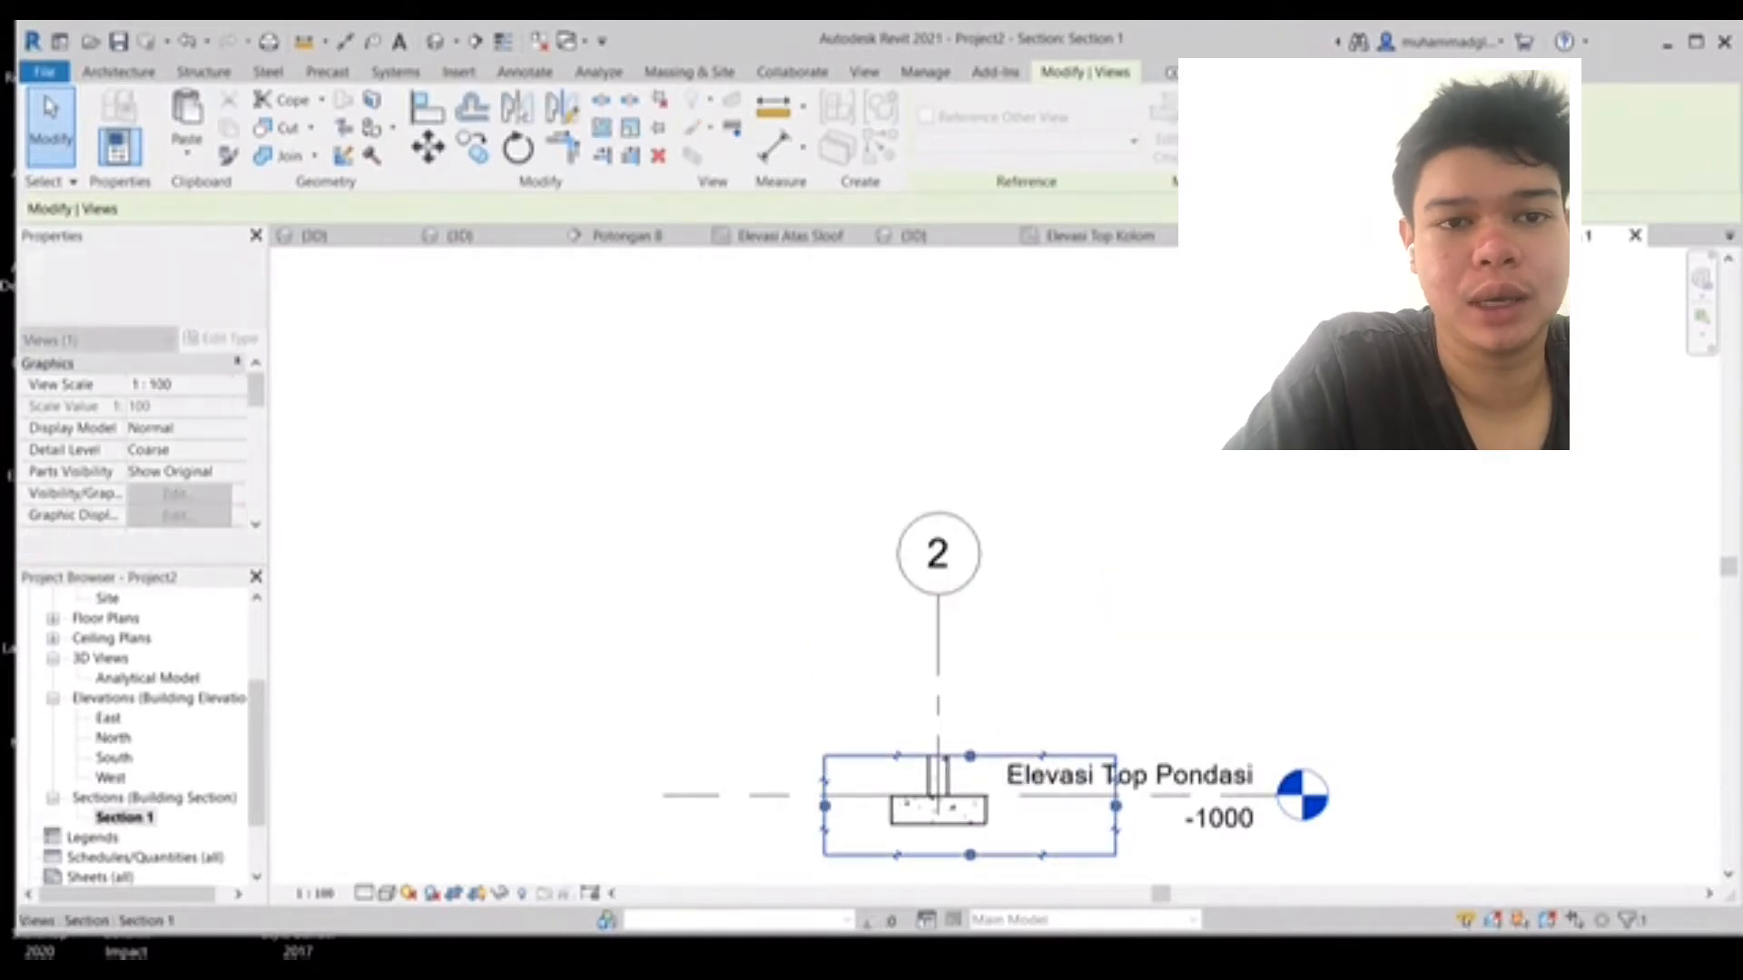
# - Hide the Elevasi Top Pondasi level in the section view
pyautogui.click(1236, 796)
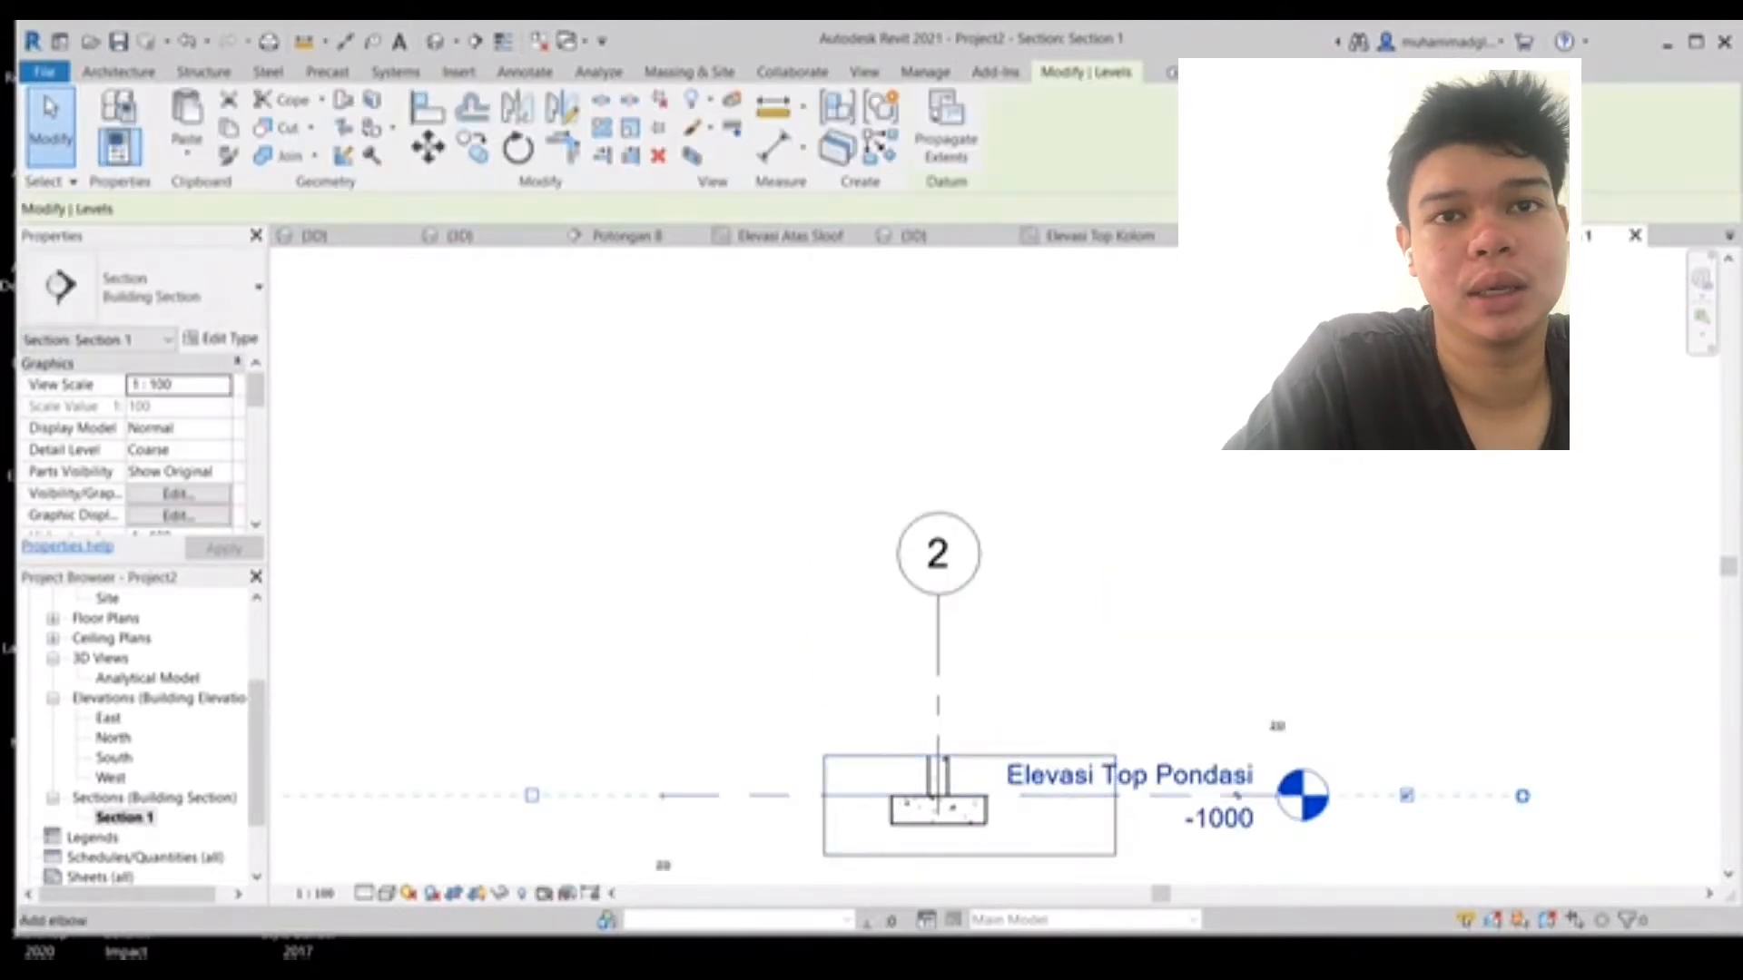
pyautogui.click(1237, 795)
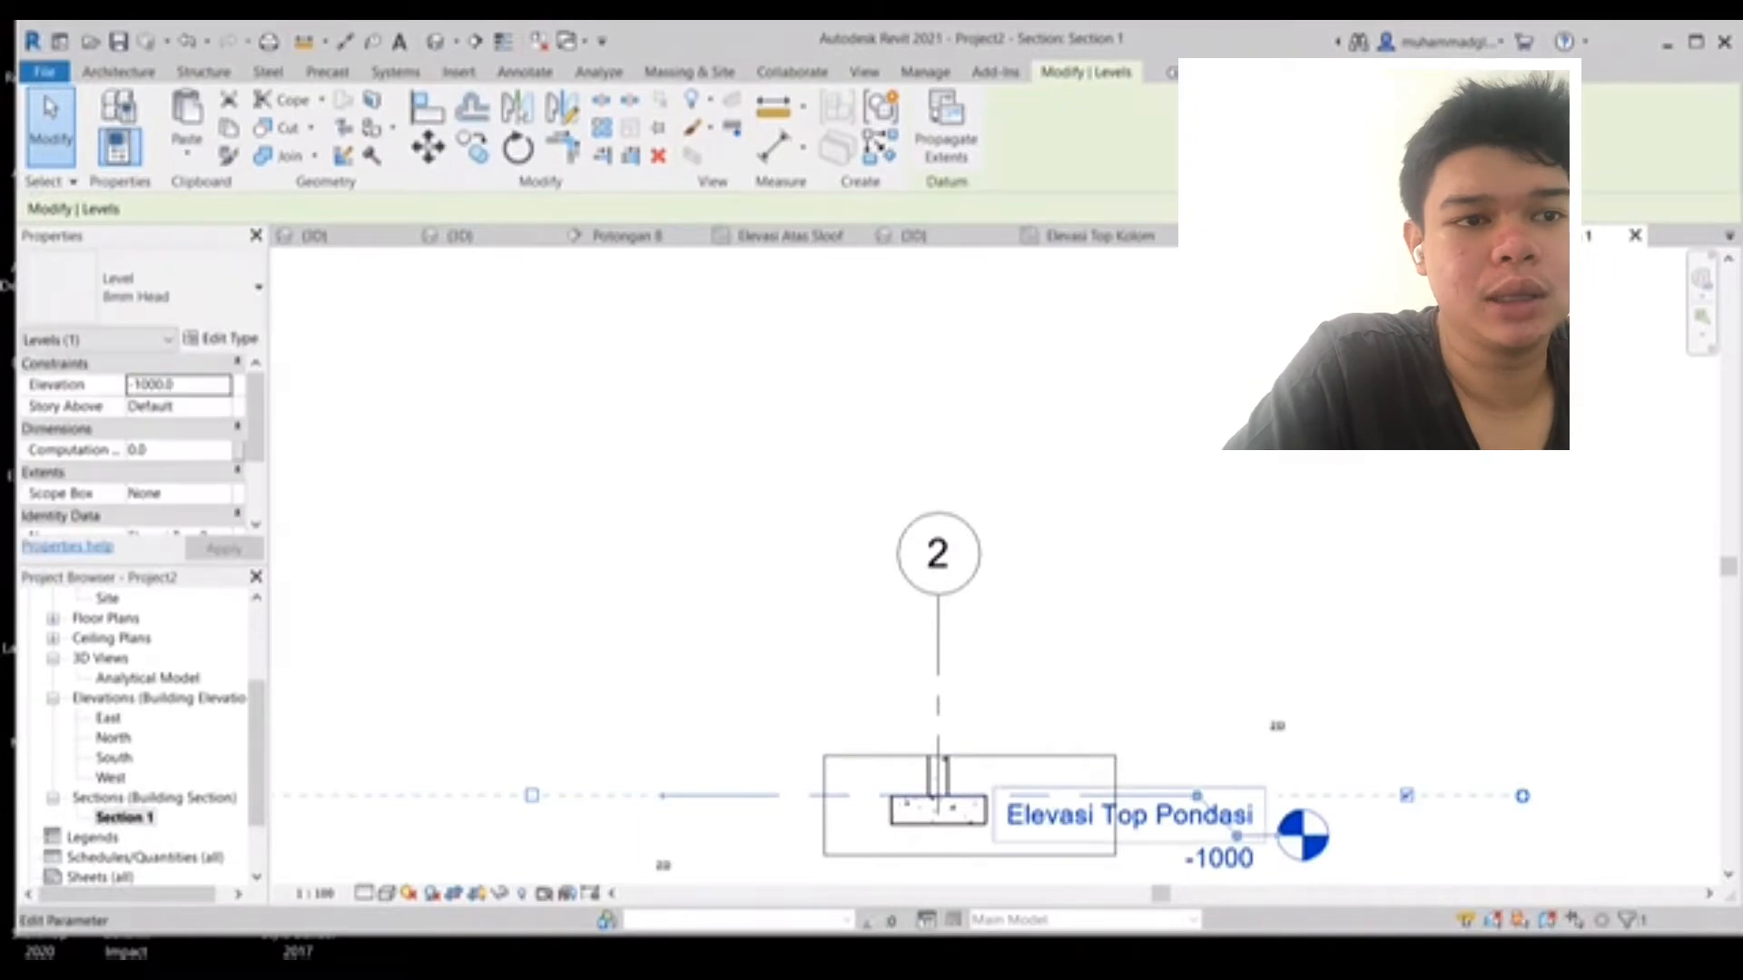
pyautogui.rightClick(1198, 822)
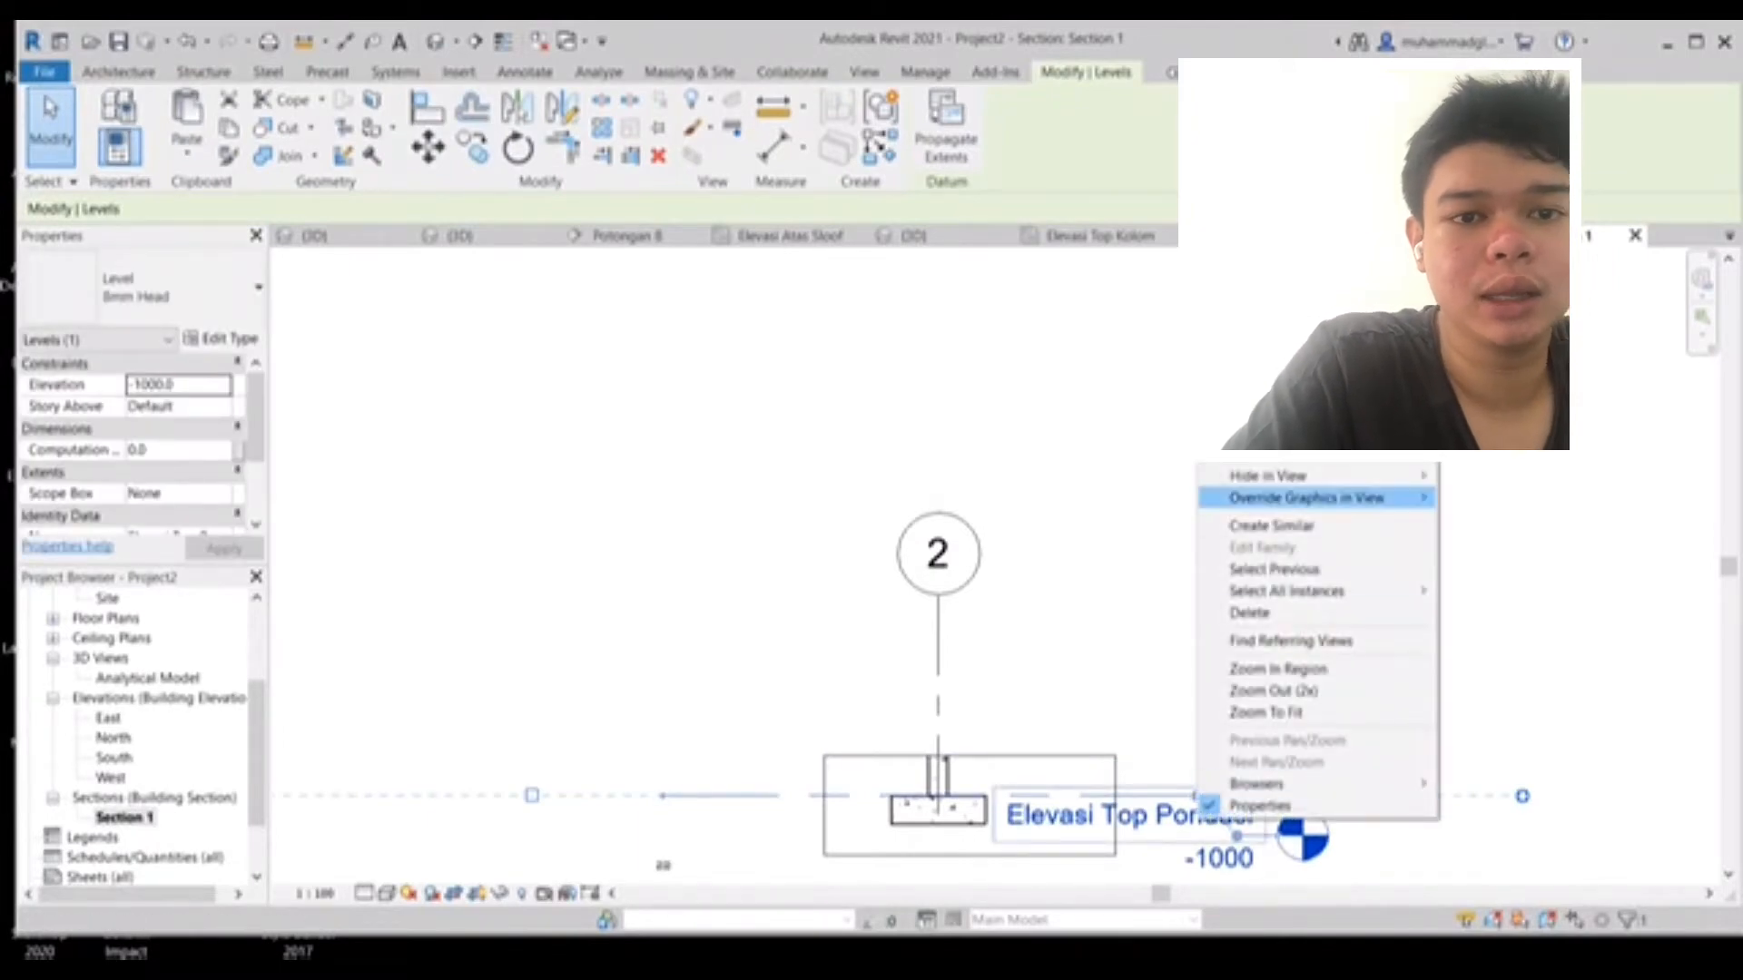
pyautogui.moveTo(1316, 475)
pyautogui.click(1493, 476)
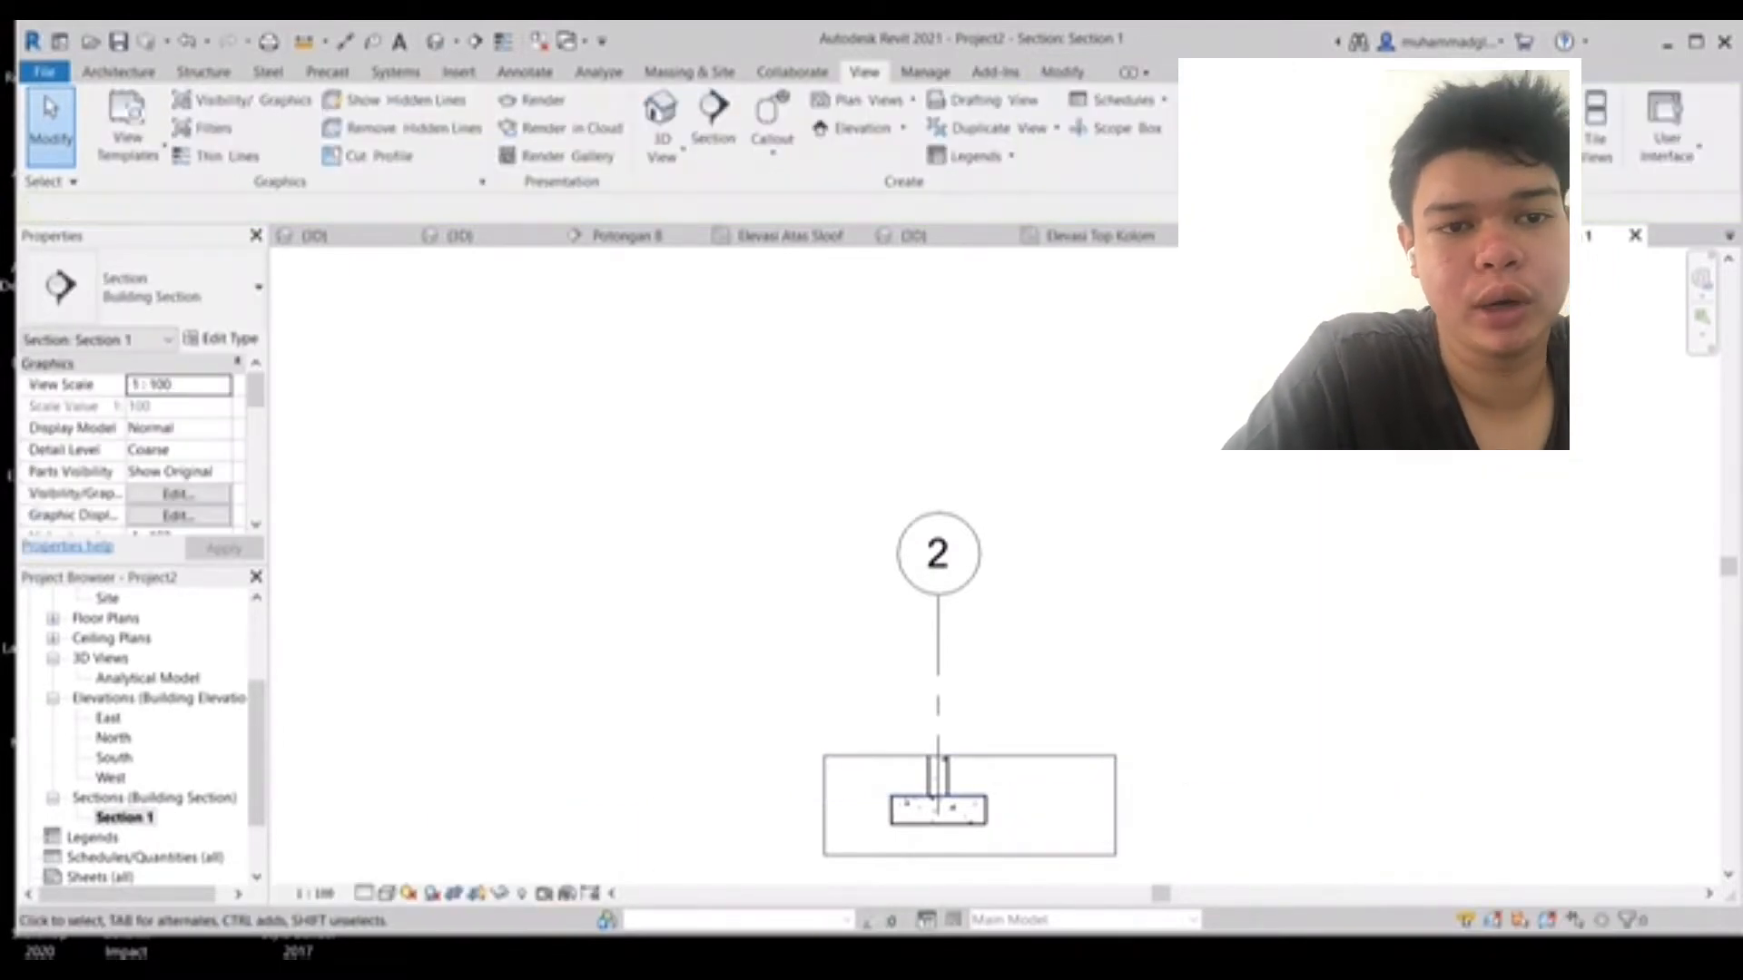
# - Hide grid 2 in the section view
pyautogui.click(937, 636)
pyautogui.rightClick(966, 586)
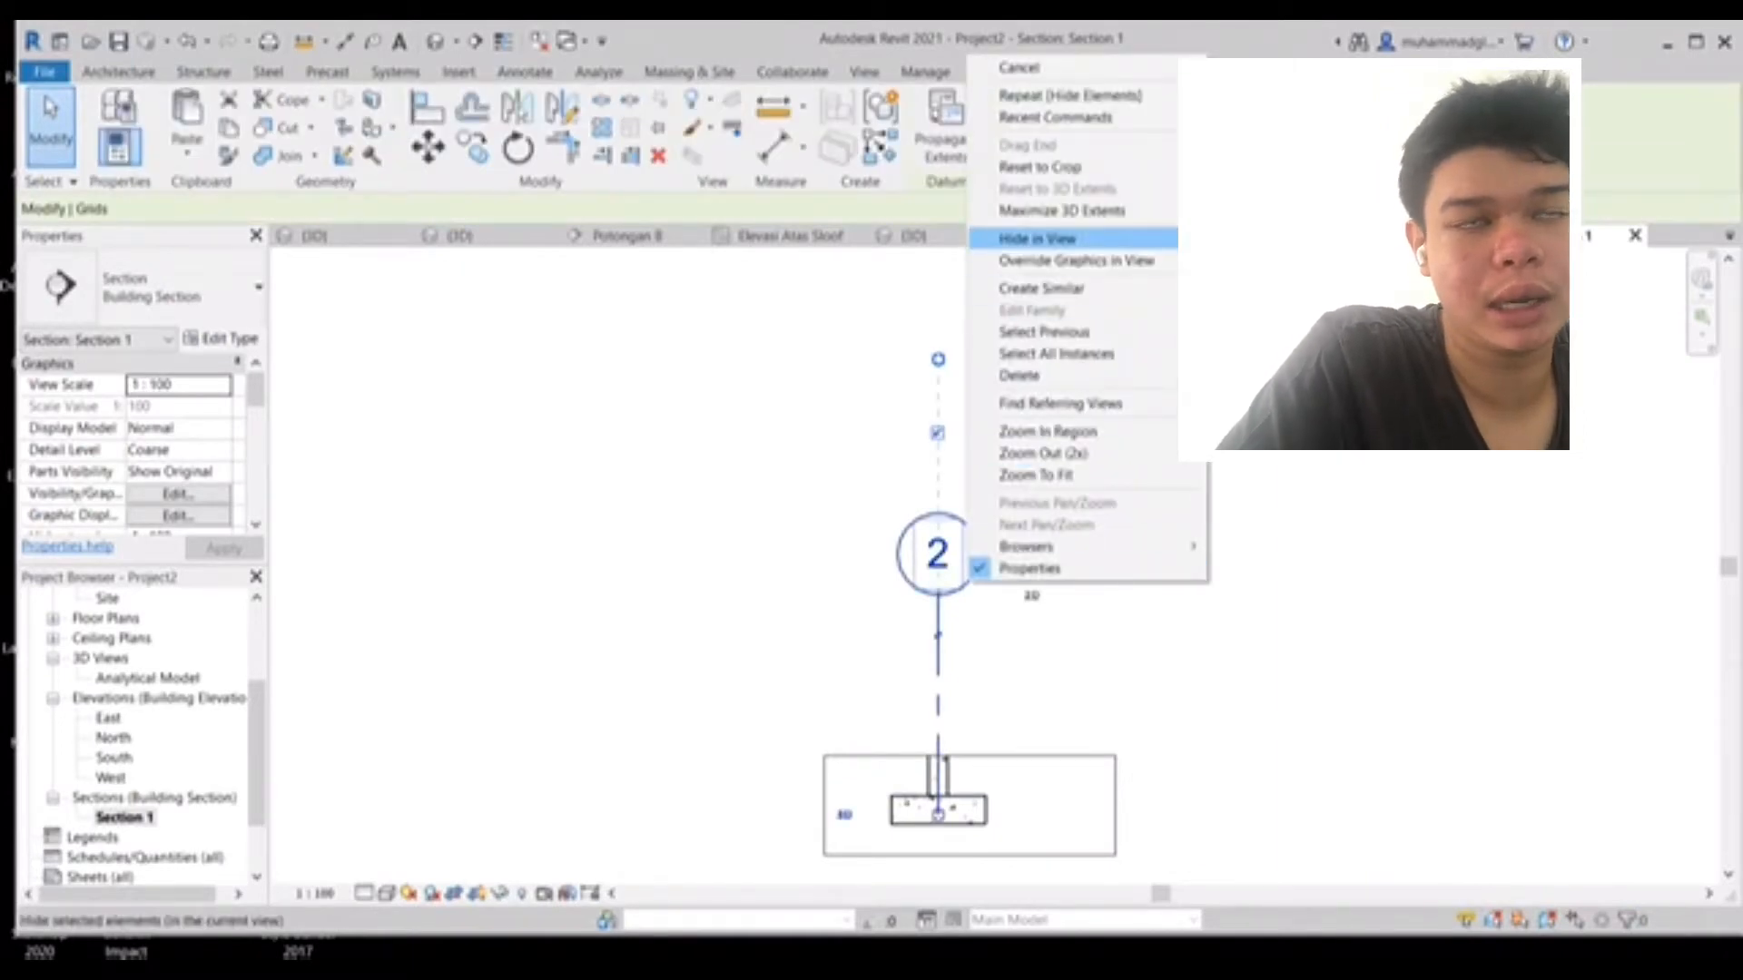
pyautogui.click(1035, 238)
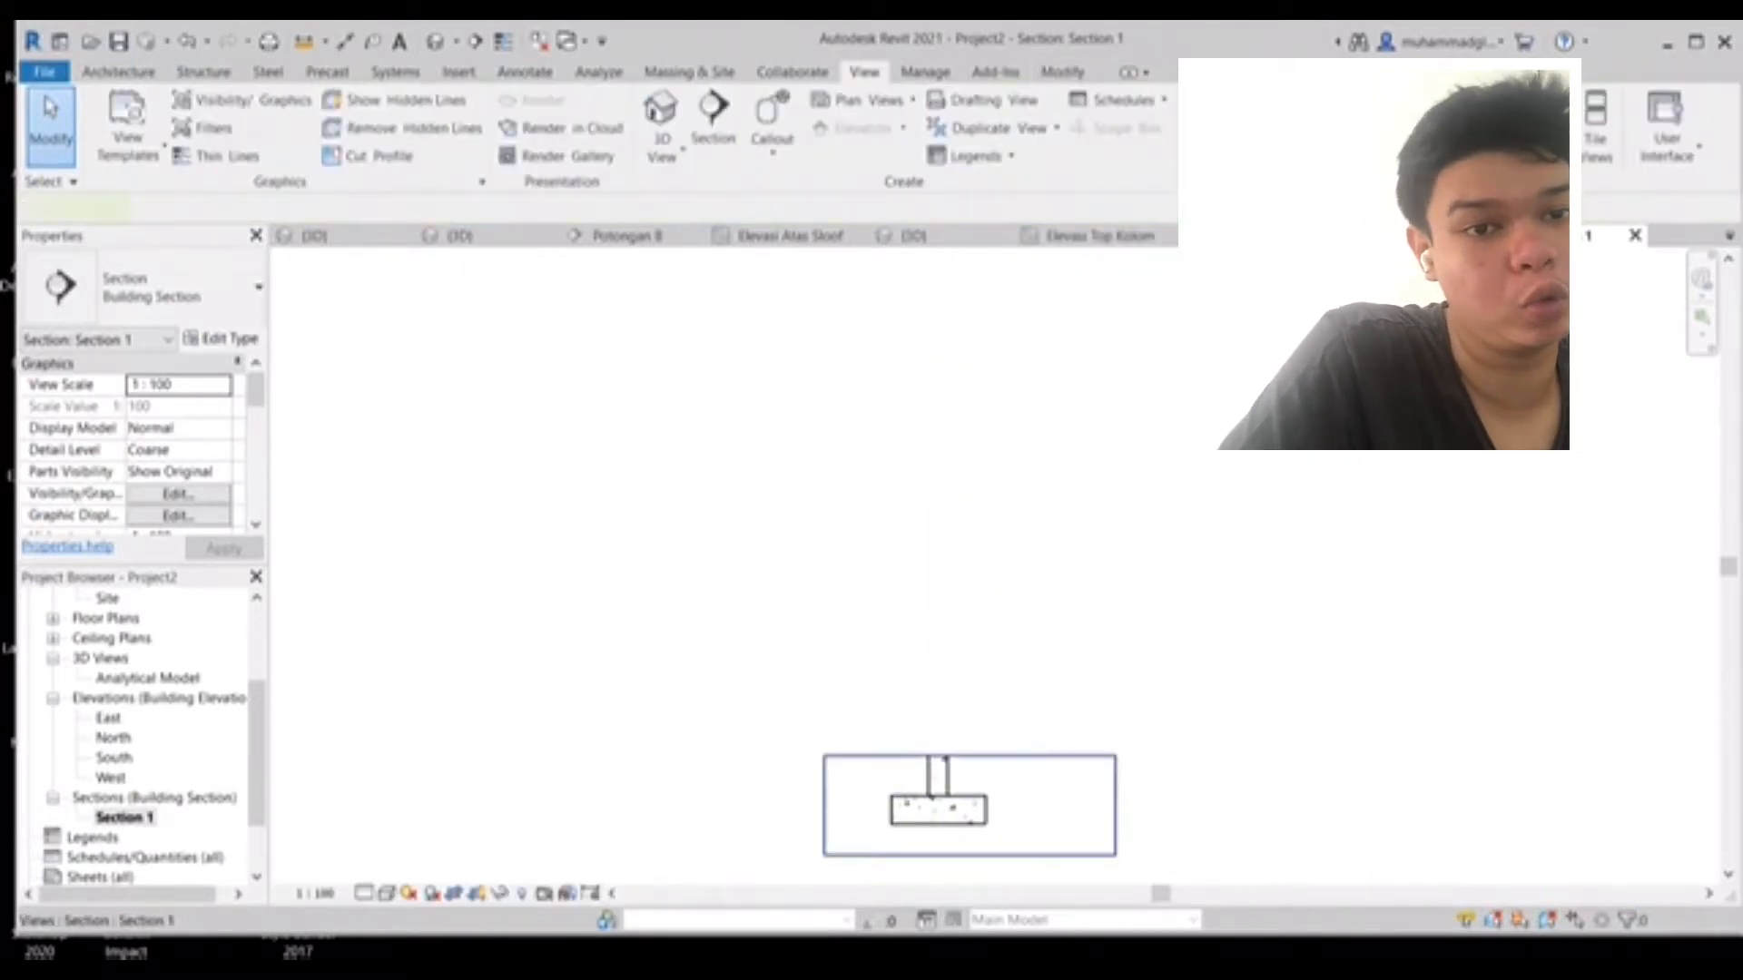
# - Narrow the sides of the section's crop region to frame the footing and column
pyautogui.click(1116, 807)
pyautogui.moveTo(1115, 806); pyautogui.dragTo(1027, 806)
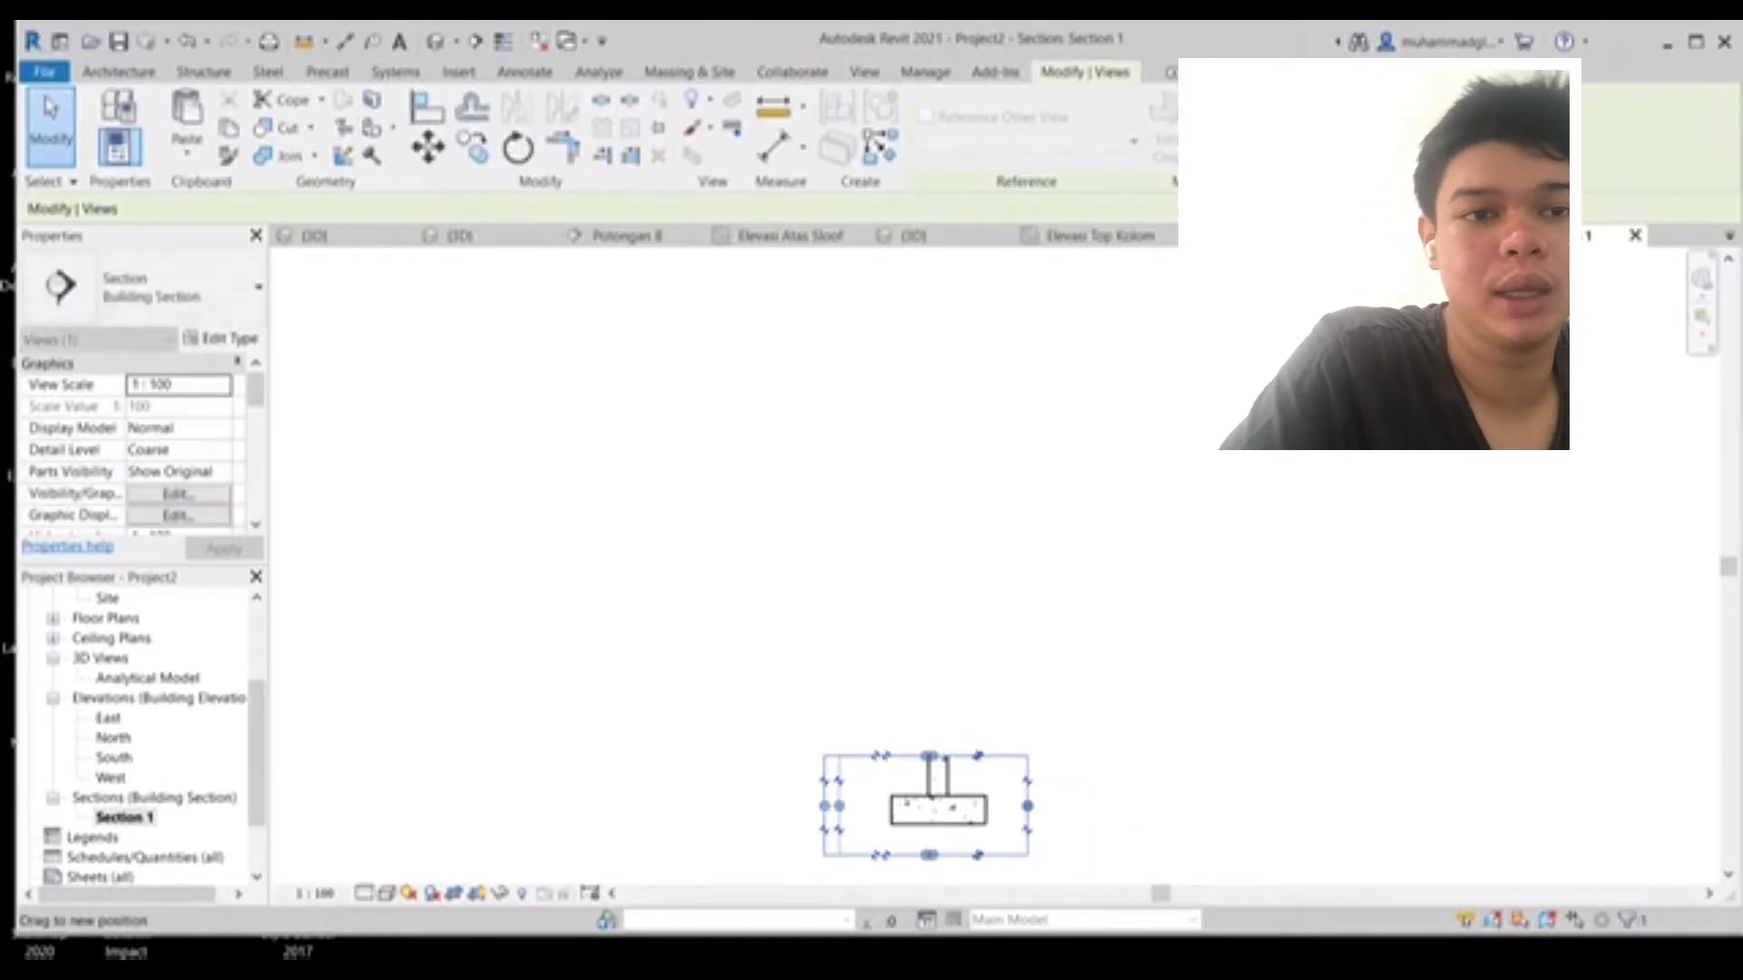
pyautogui.moveTo(839, 806); pyautogui.dragTo(844, 806)
pyautogui.press('Escape')
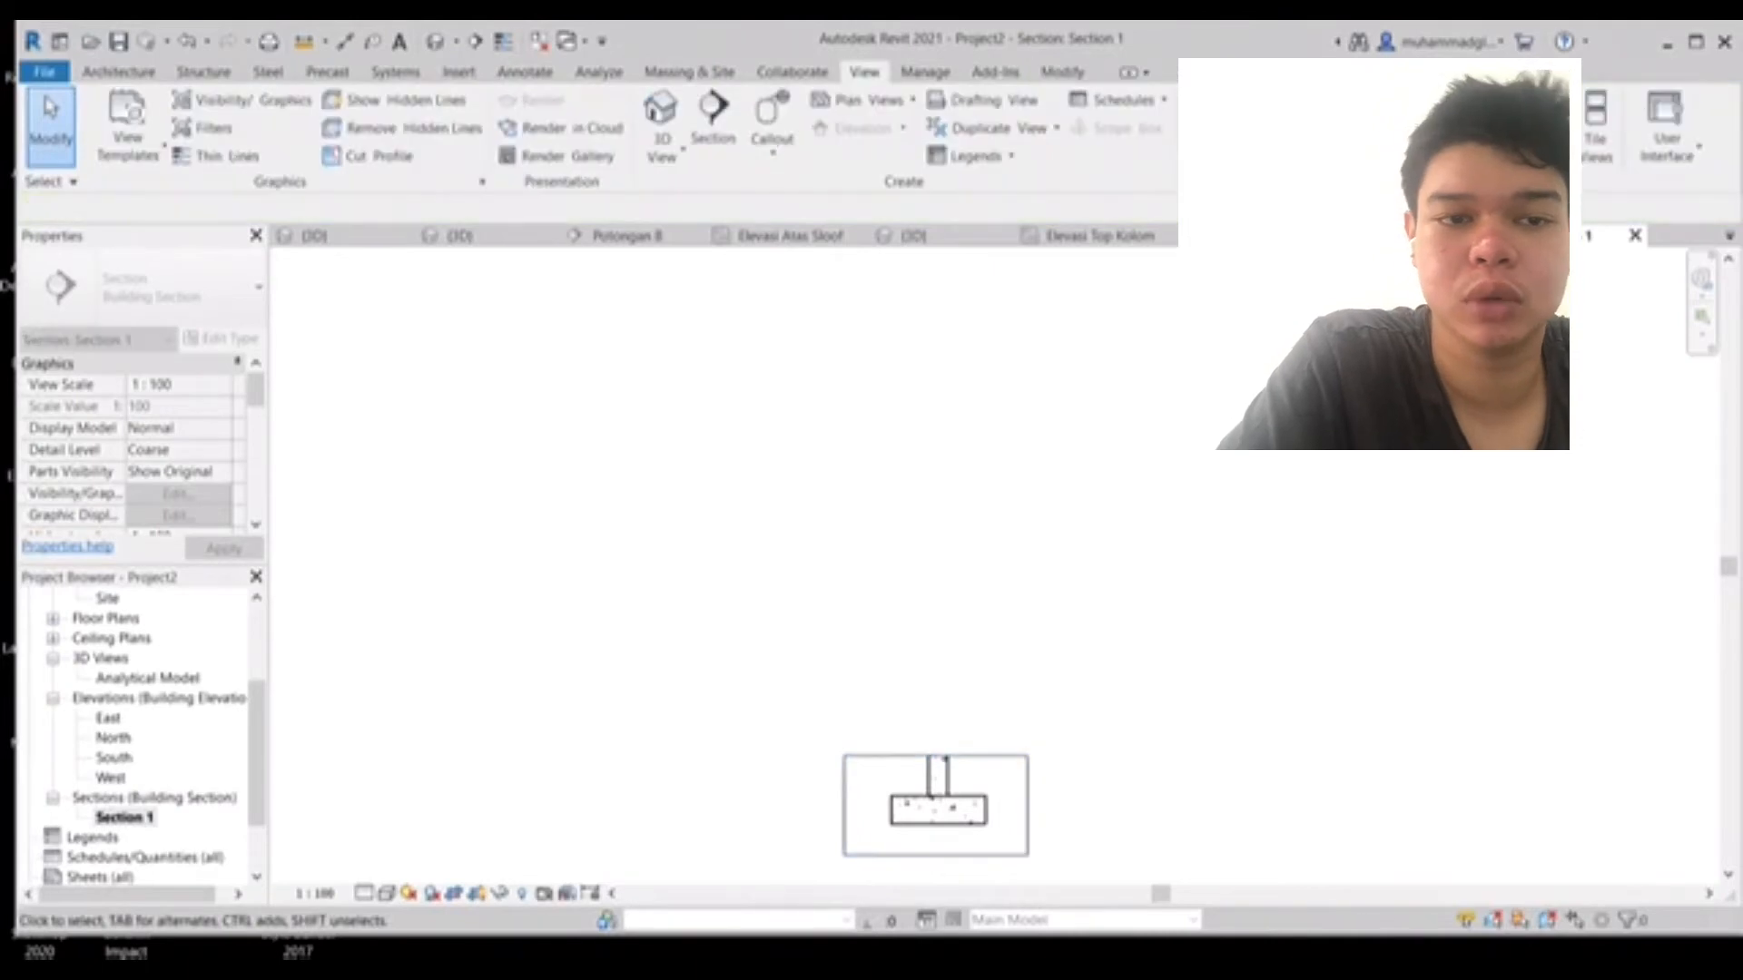
pyautogui.moveTo(907, 836); pyautogui.dragTo(911, 763, button='middle')
pyautogui.scroll(3, 910, 762)
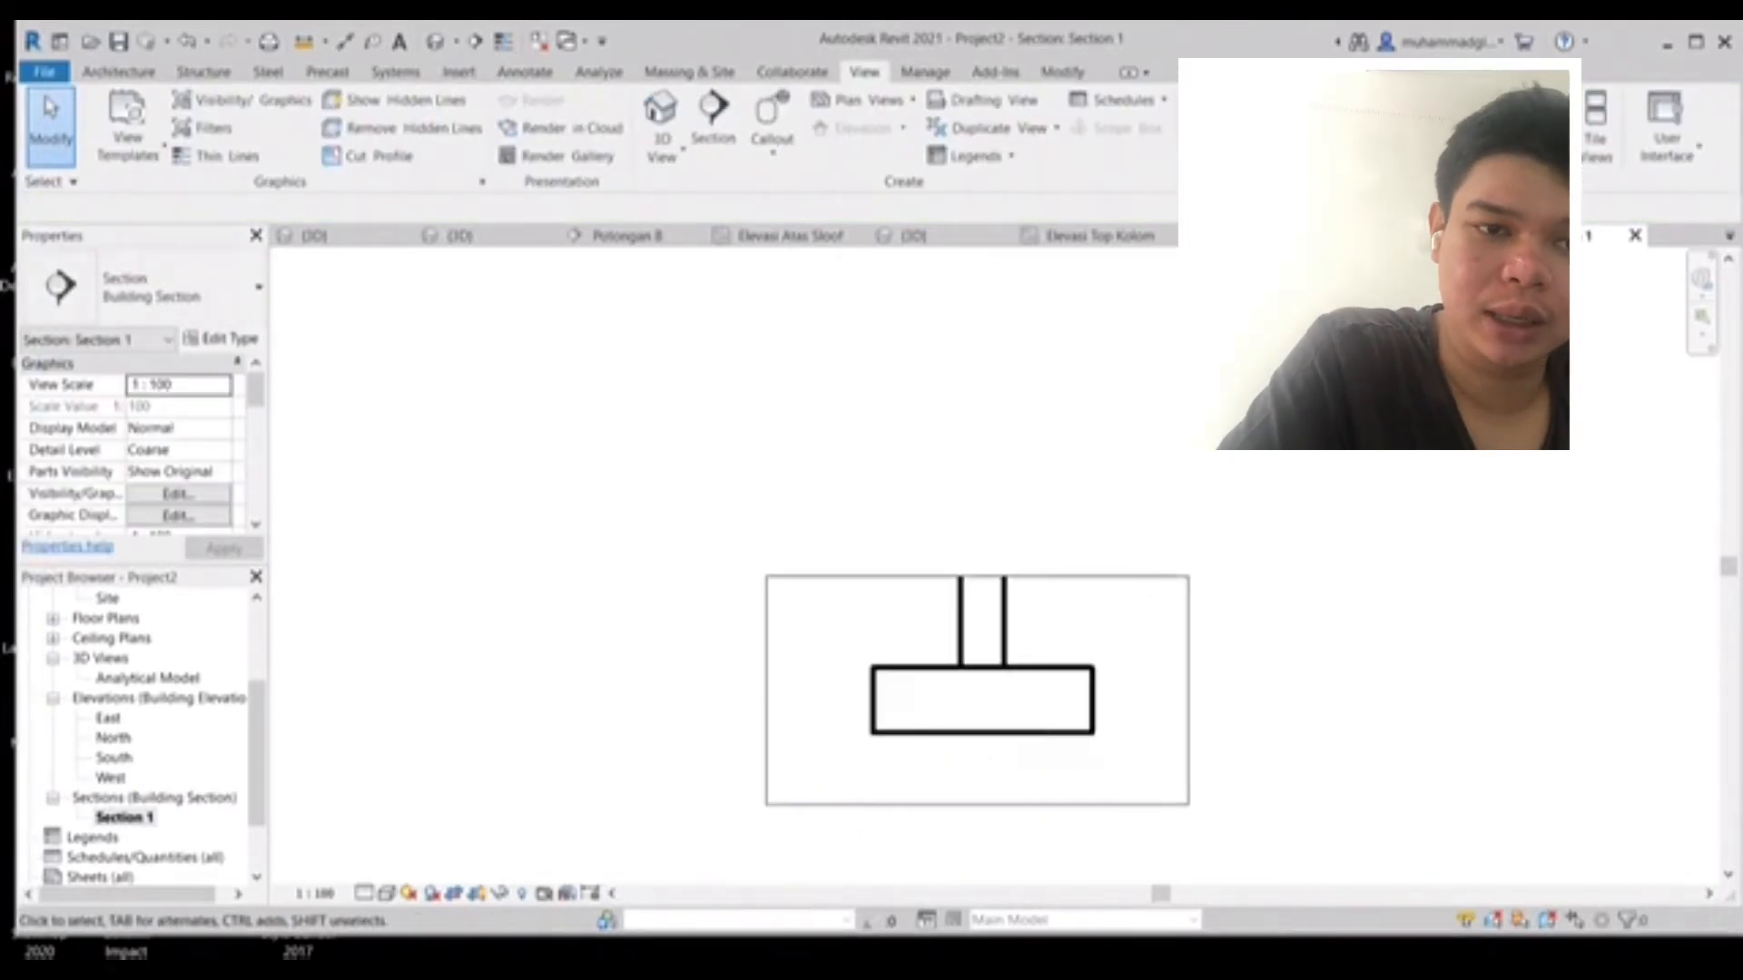
pyautogui.scroll(4, 1025, 707)
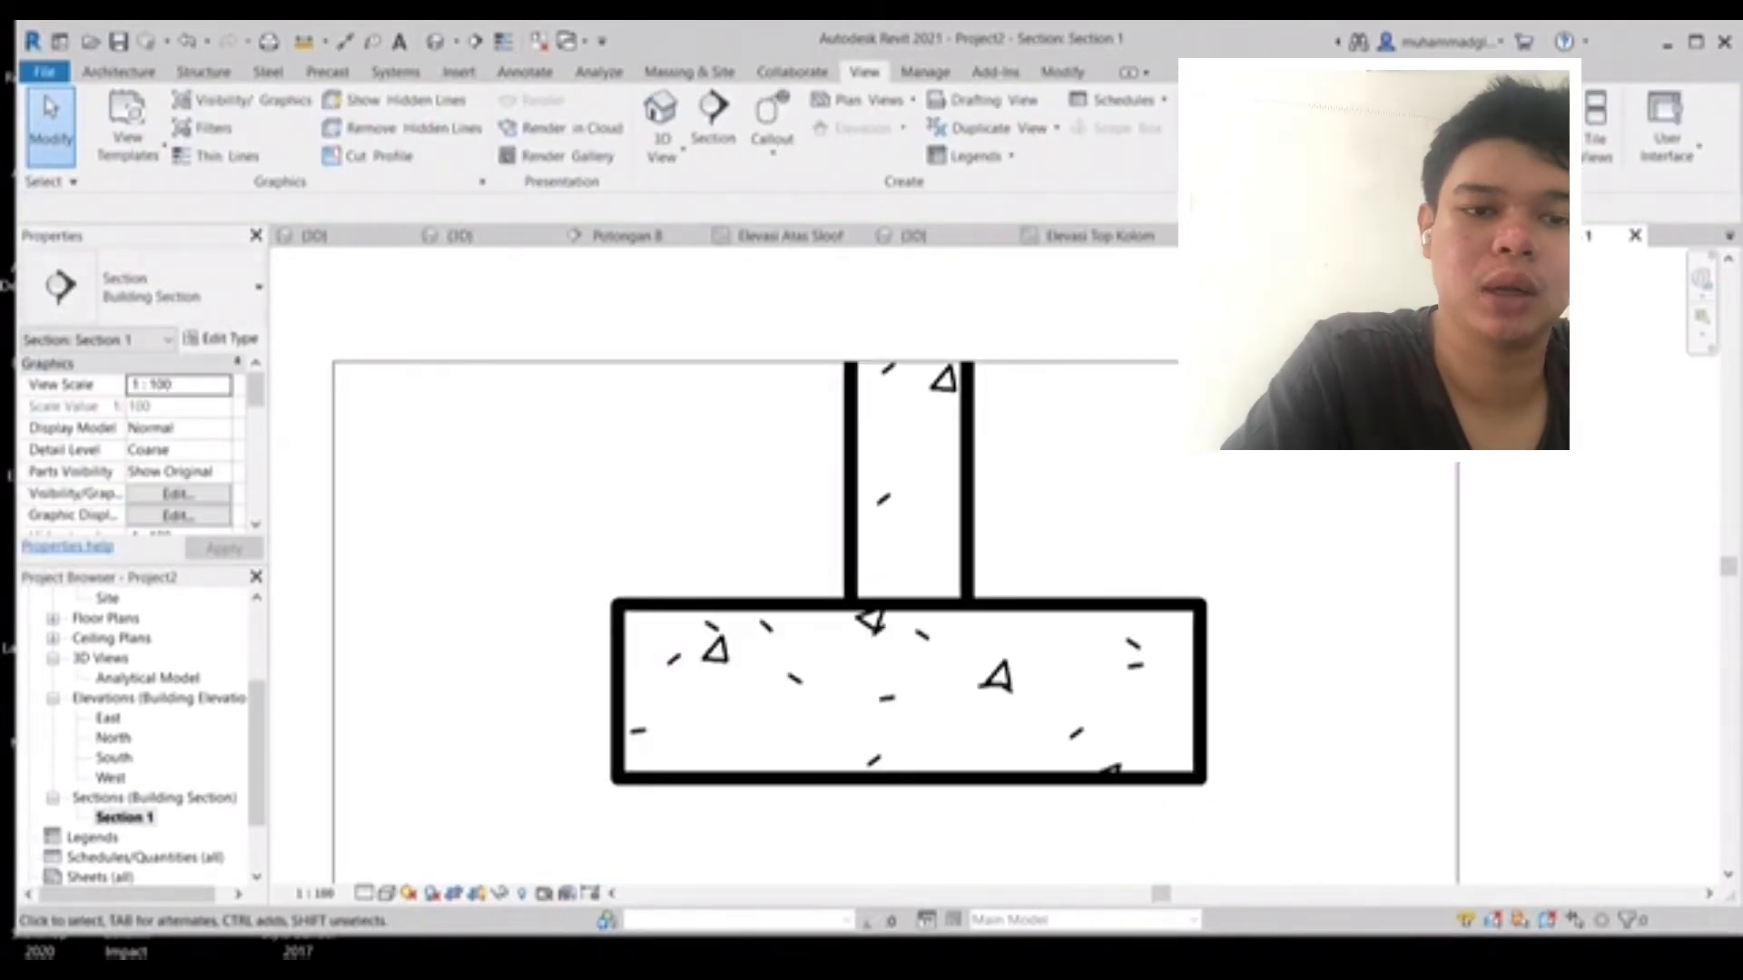
# - Place an M_02 shape rebar bar along the bottom of the footing in the section view
pyautogui.moveTo(1025, 707); pyautogui.dragTo(926, 644, button='middle')
pyautogui.click(926, 644)
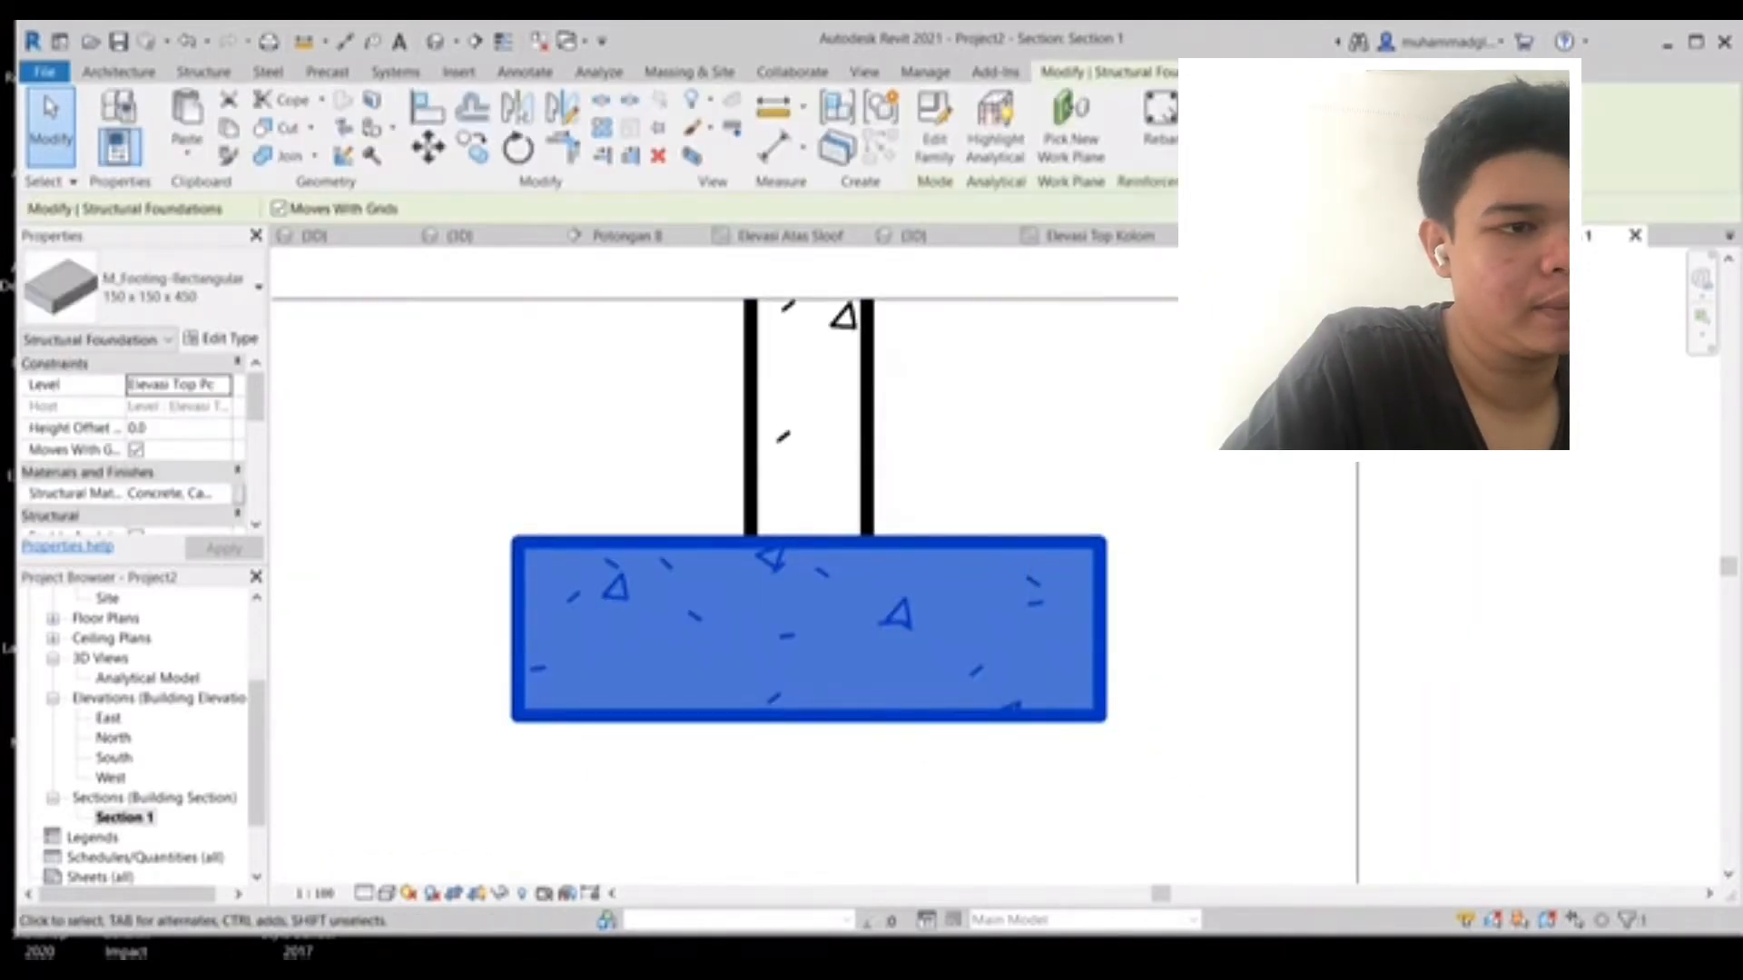
pyautogui.click(1159, 118)
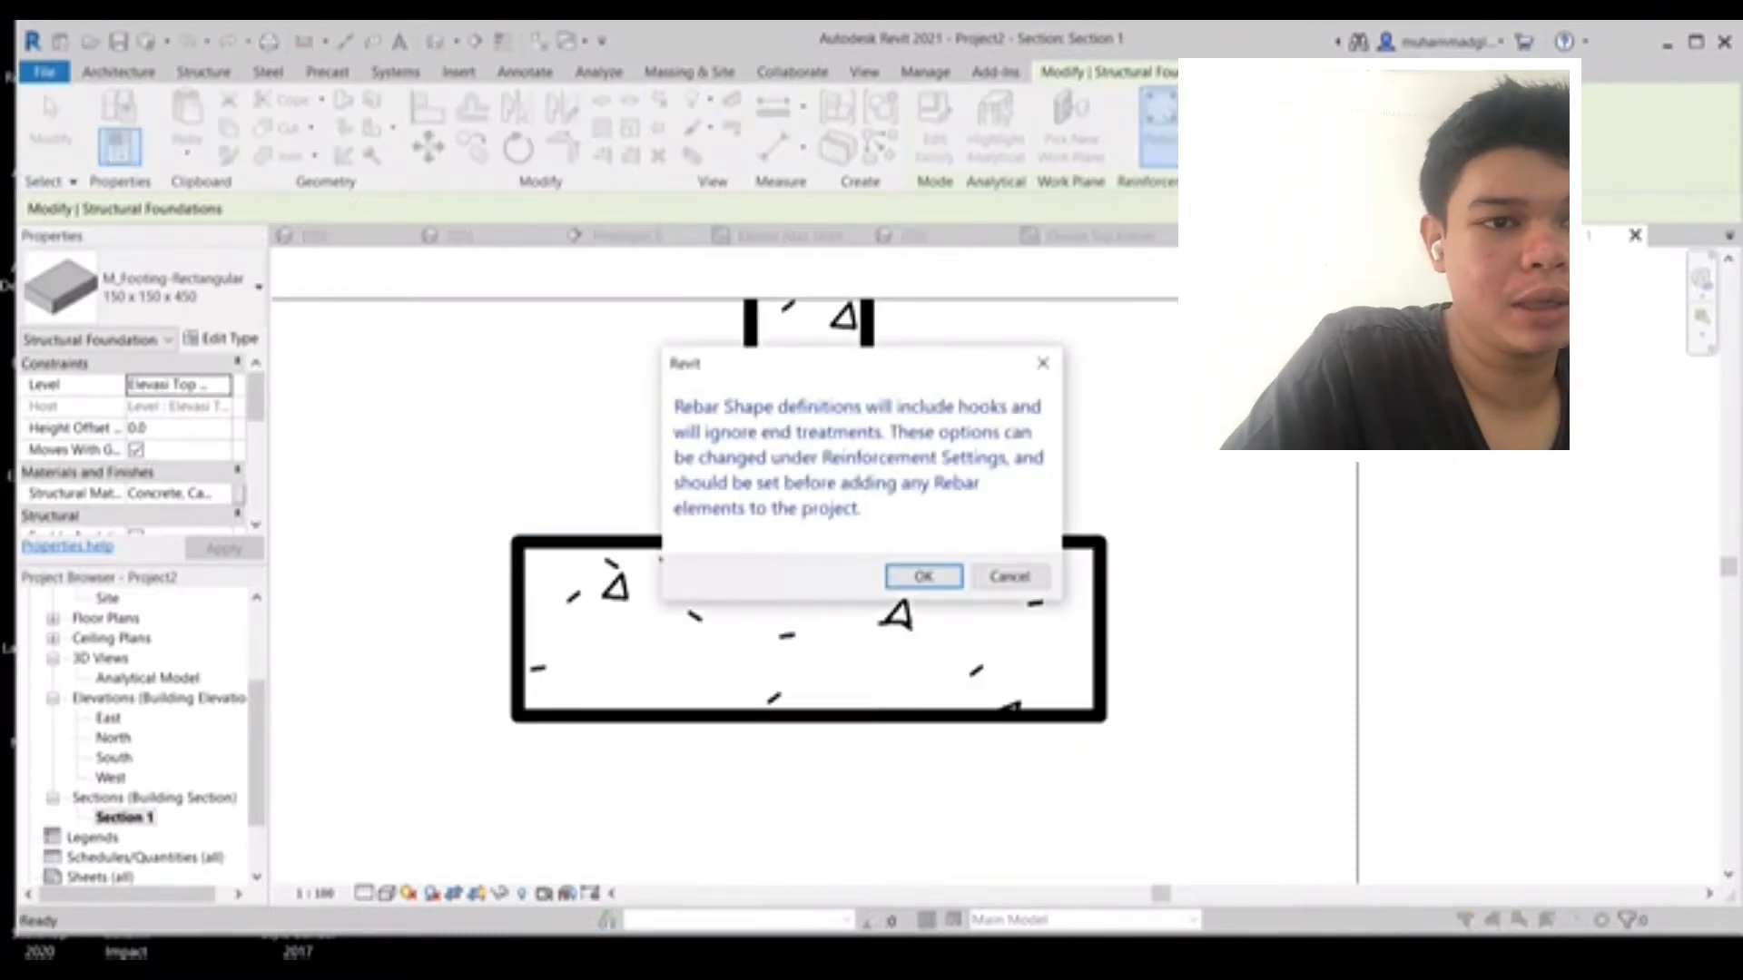
pyautogui.press('Return')
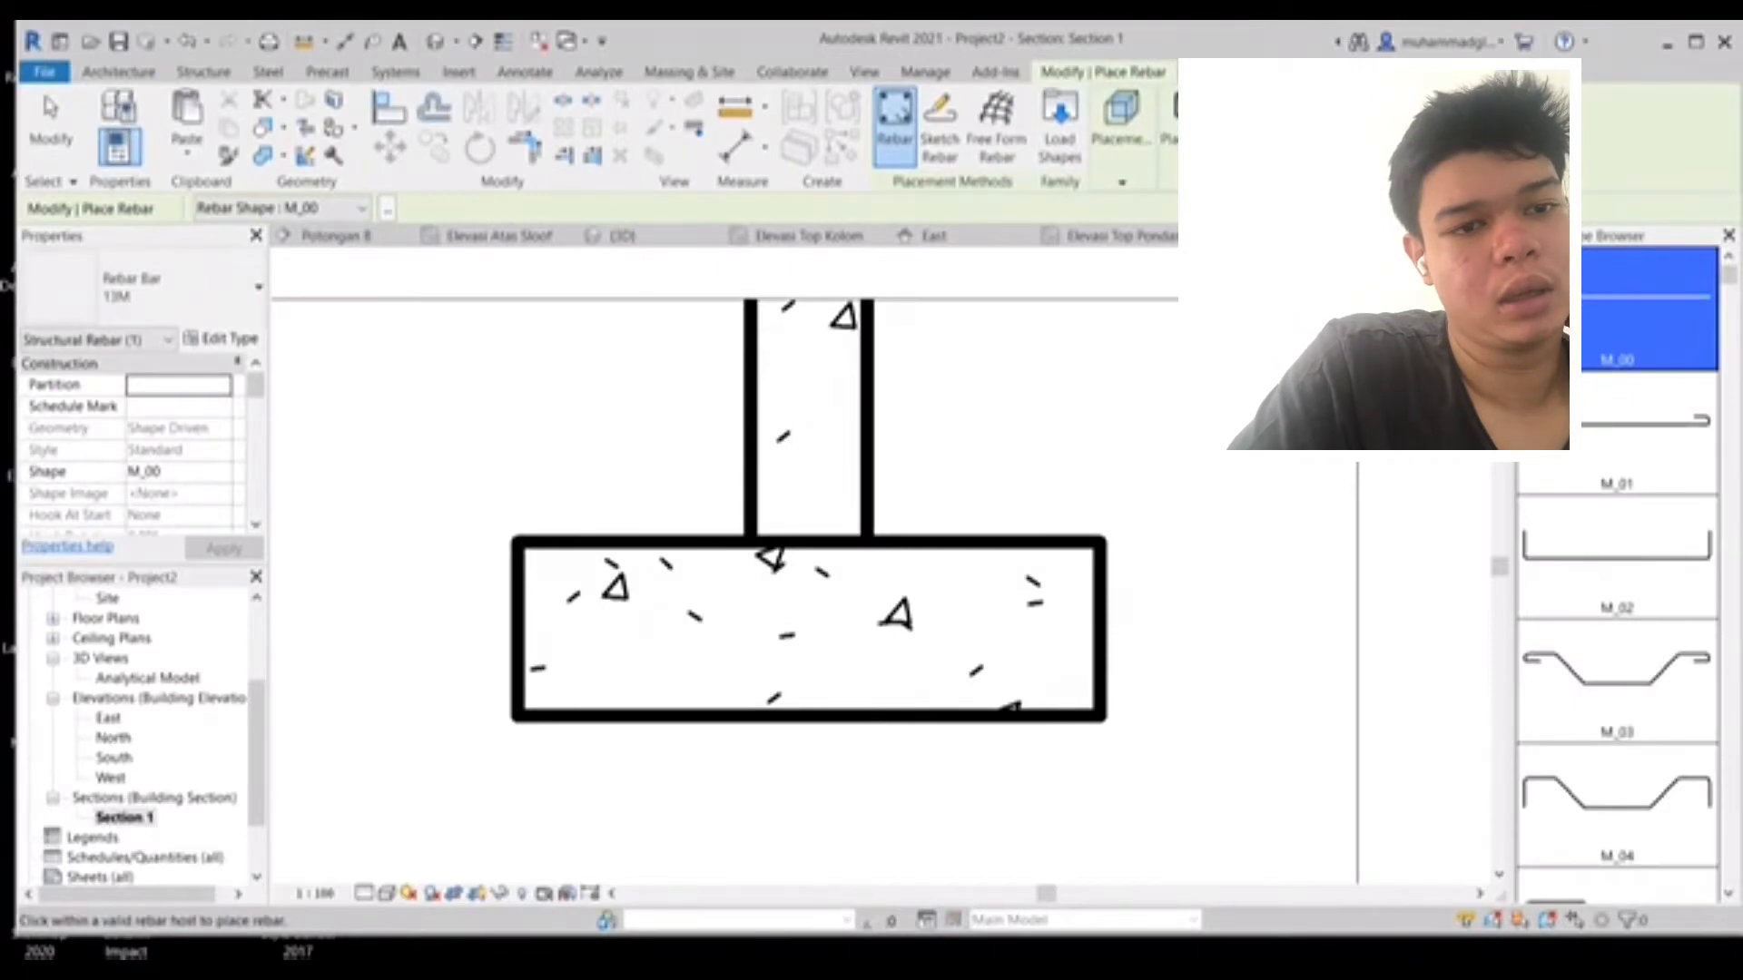
pyautogui.click(1616, 557)
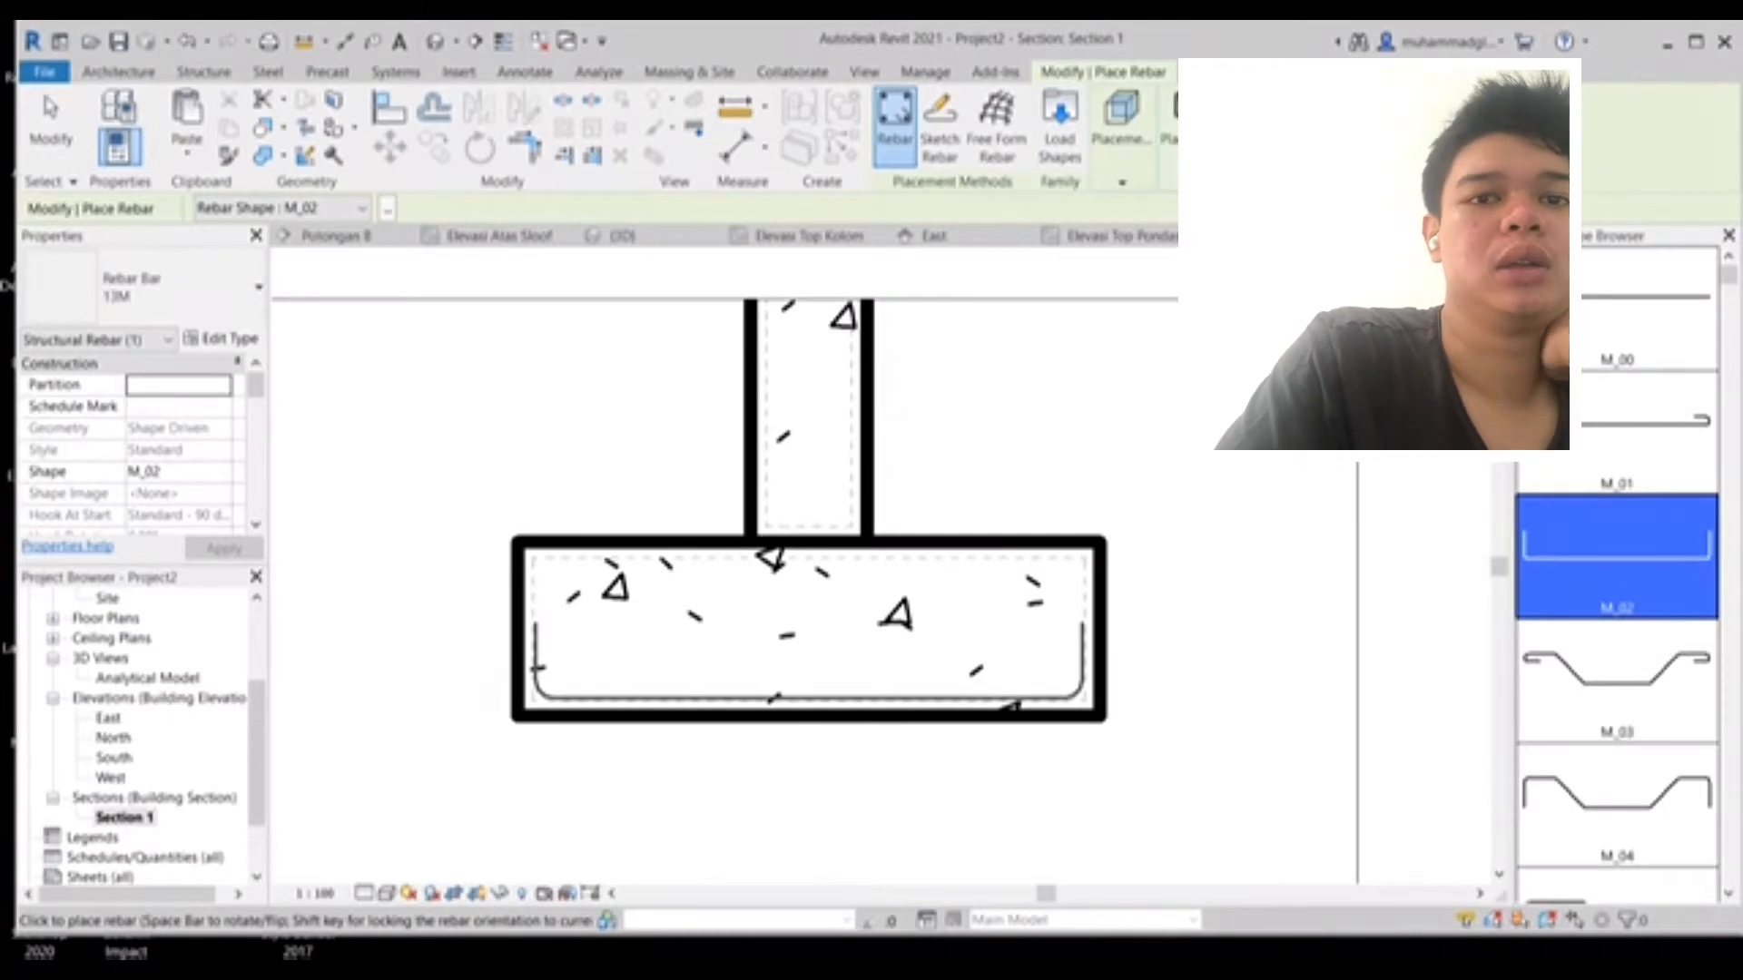
pyautogui.click(808, 679)
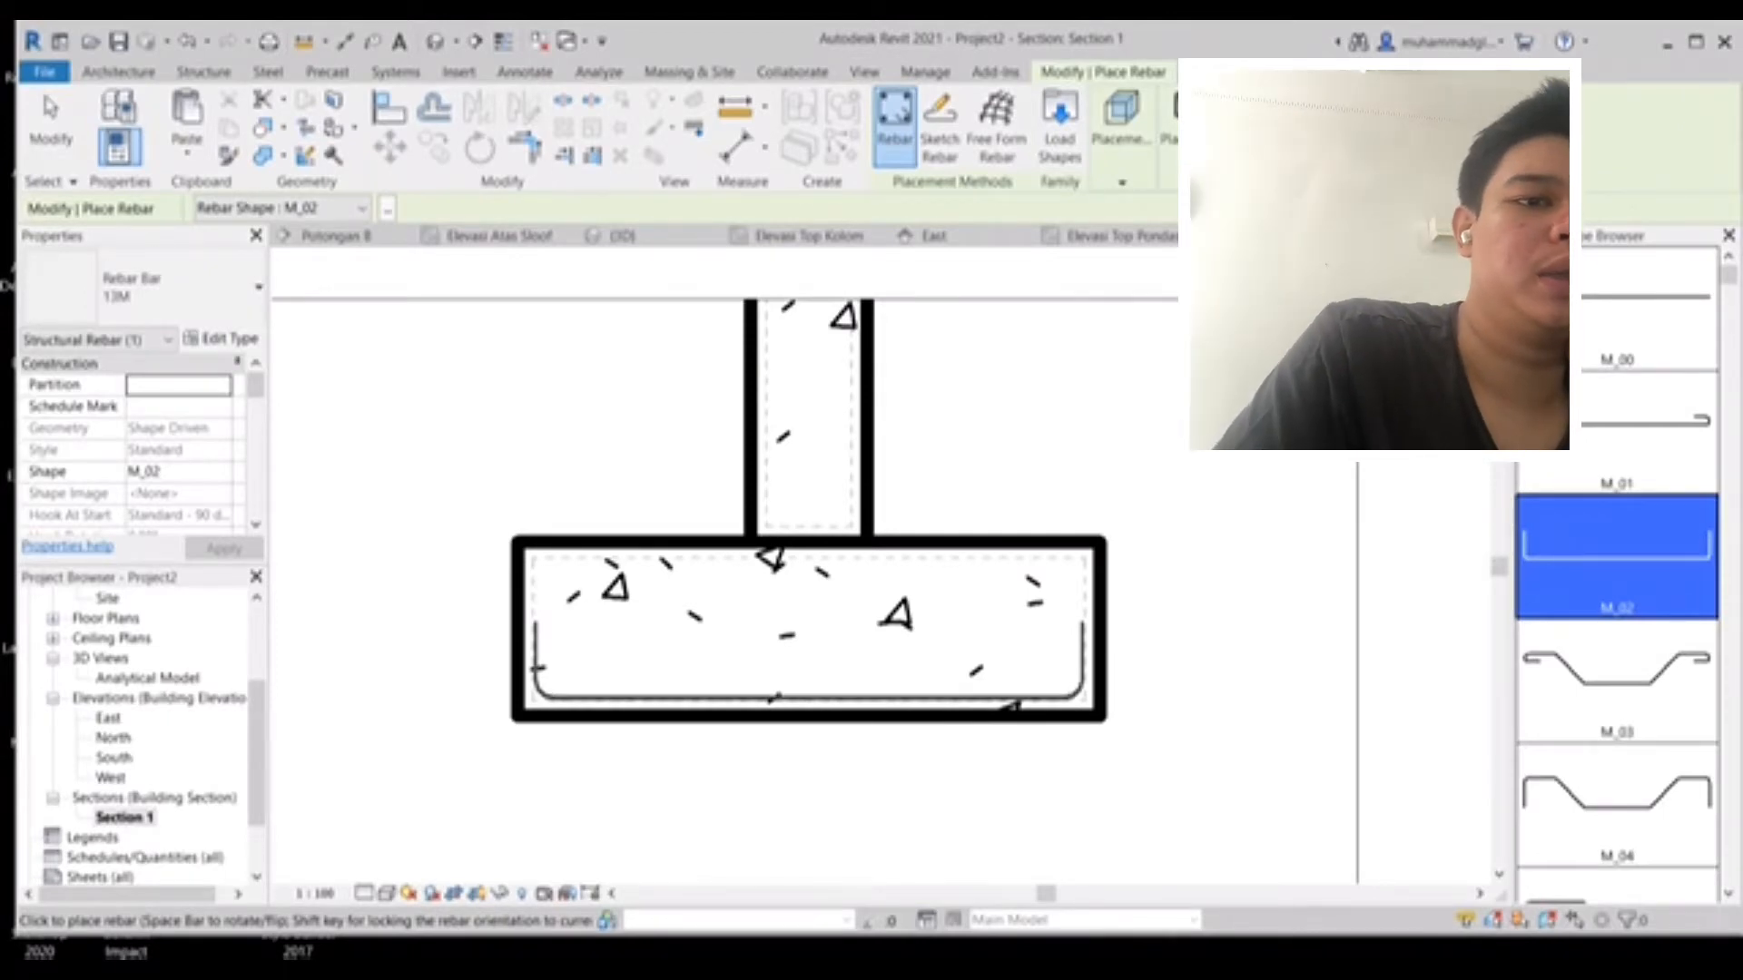
pyautogui.press('Escape')
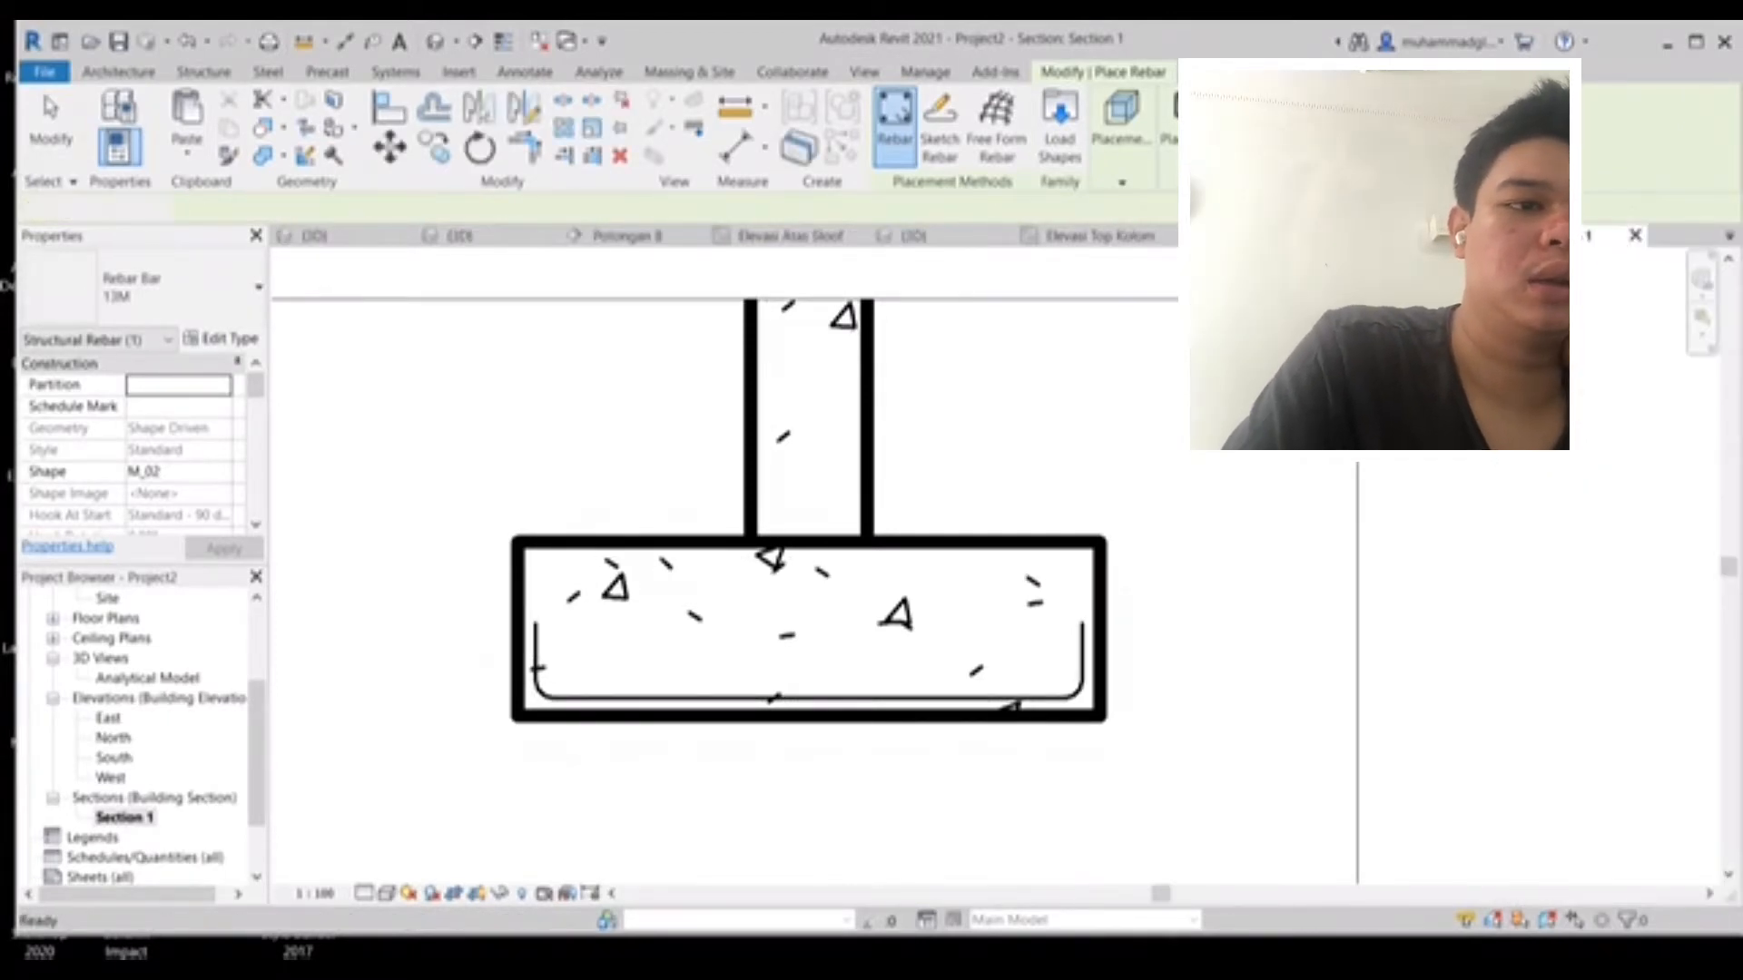
pyautogui.press('Escape')
# - Change the footing rebar's type to 16M and set its bar diameter to 16 mm
pyautogui.click(808, 697)
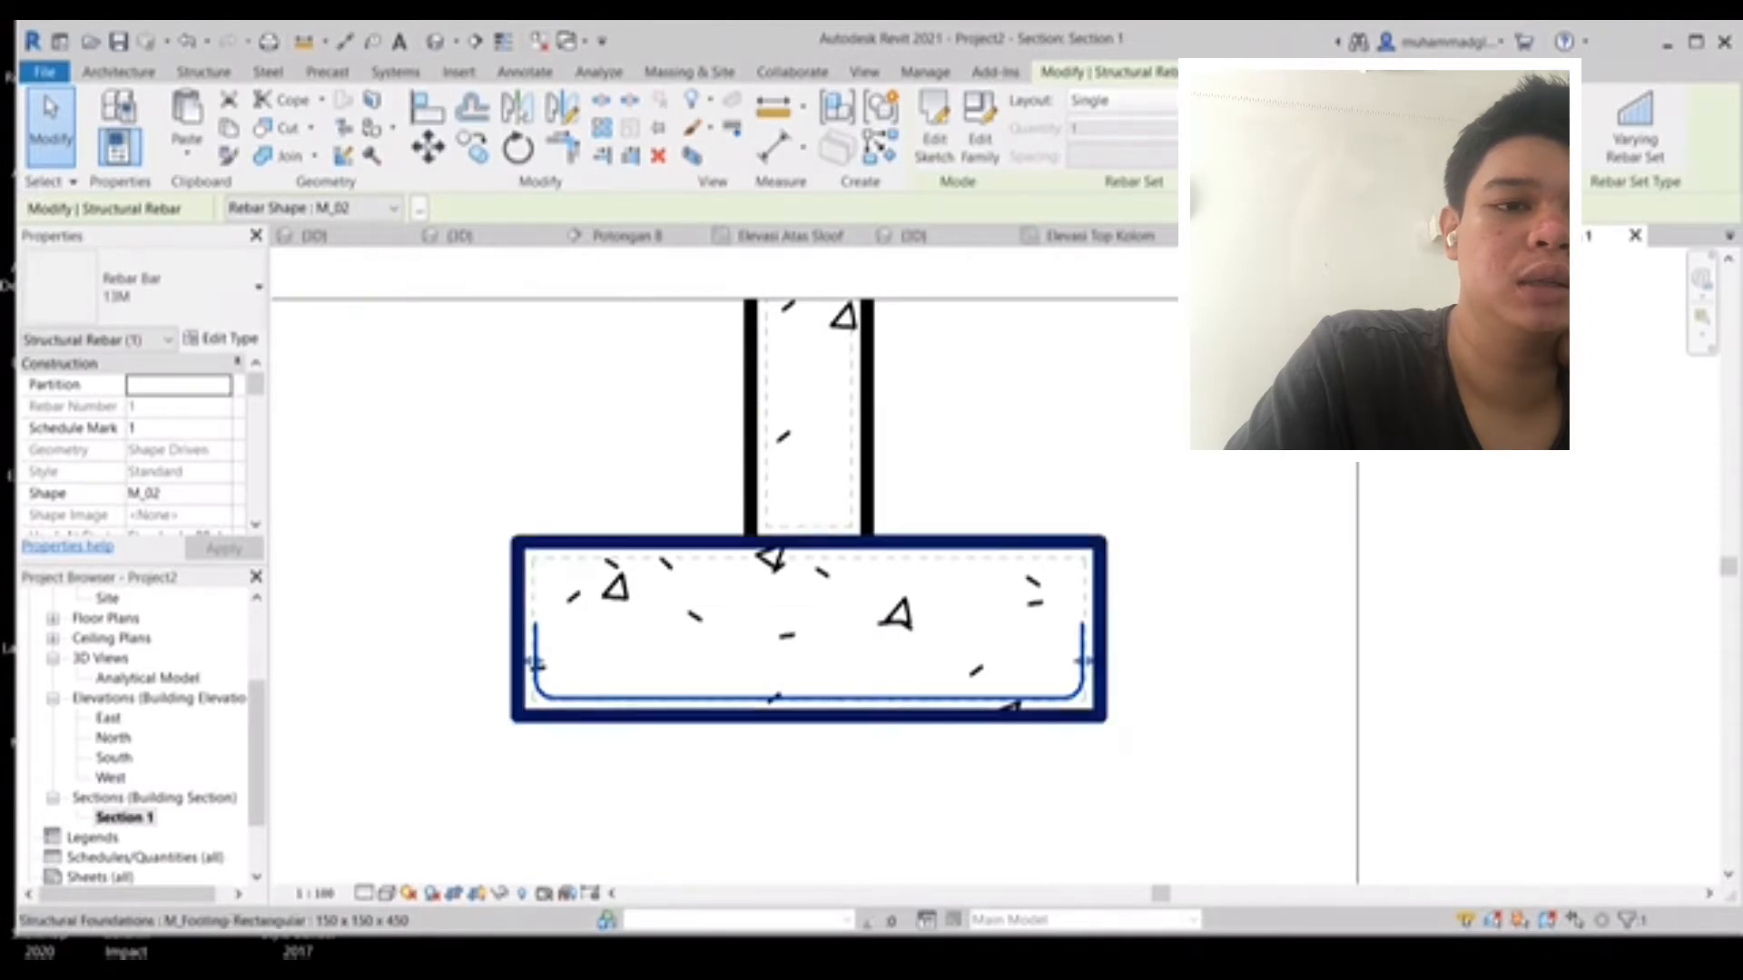
pyautogui.click(222, 338)
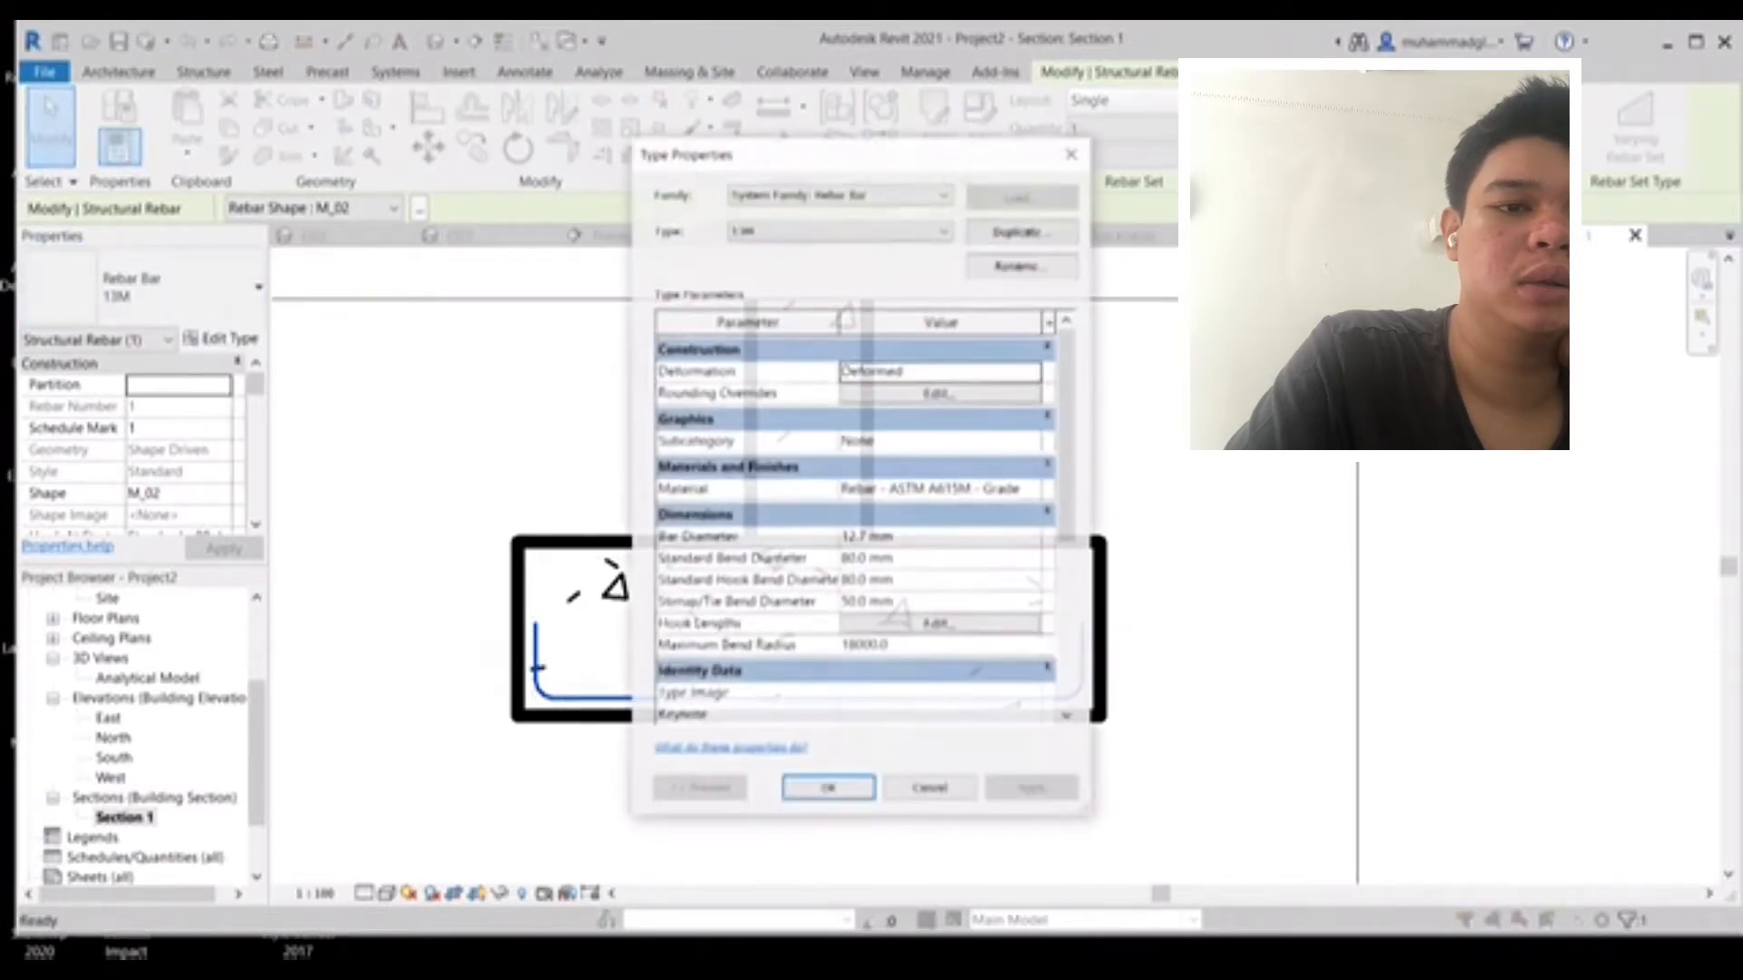
pyautogui.click(841, 231)
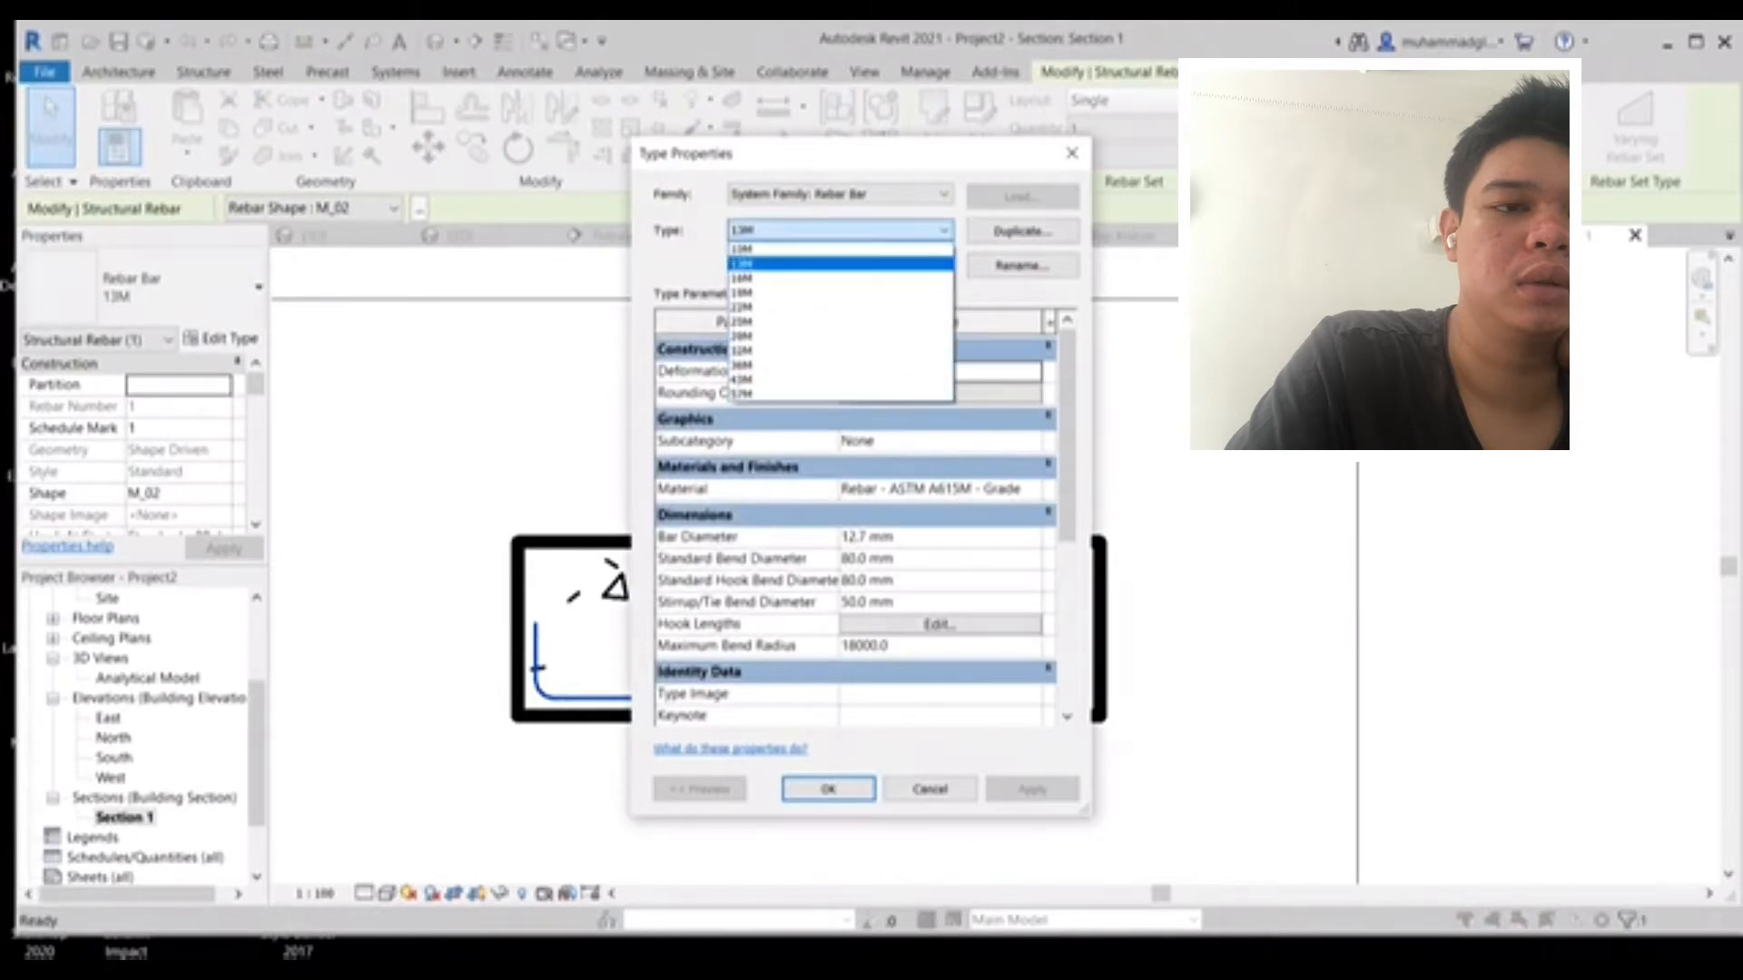
pyautogui.click(841, 279)
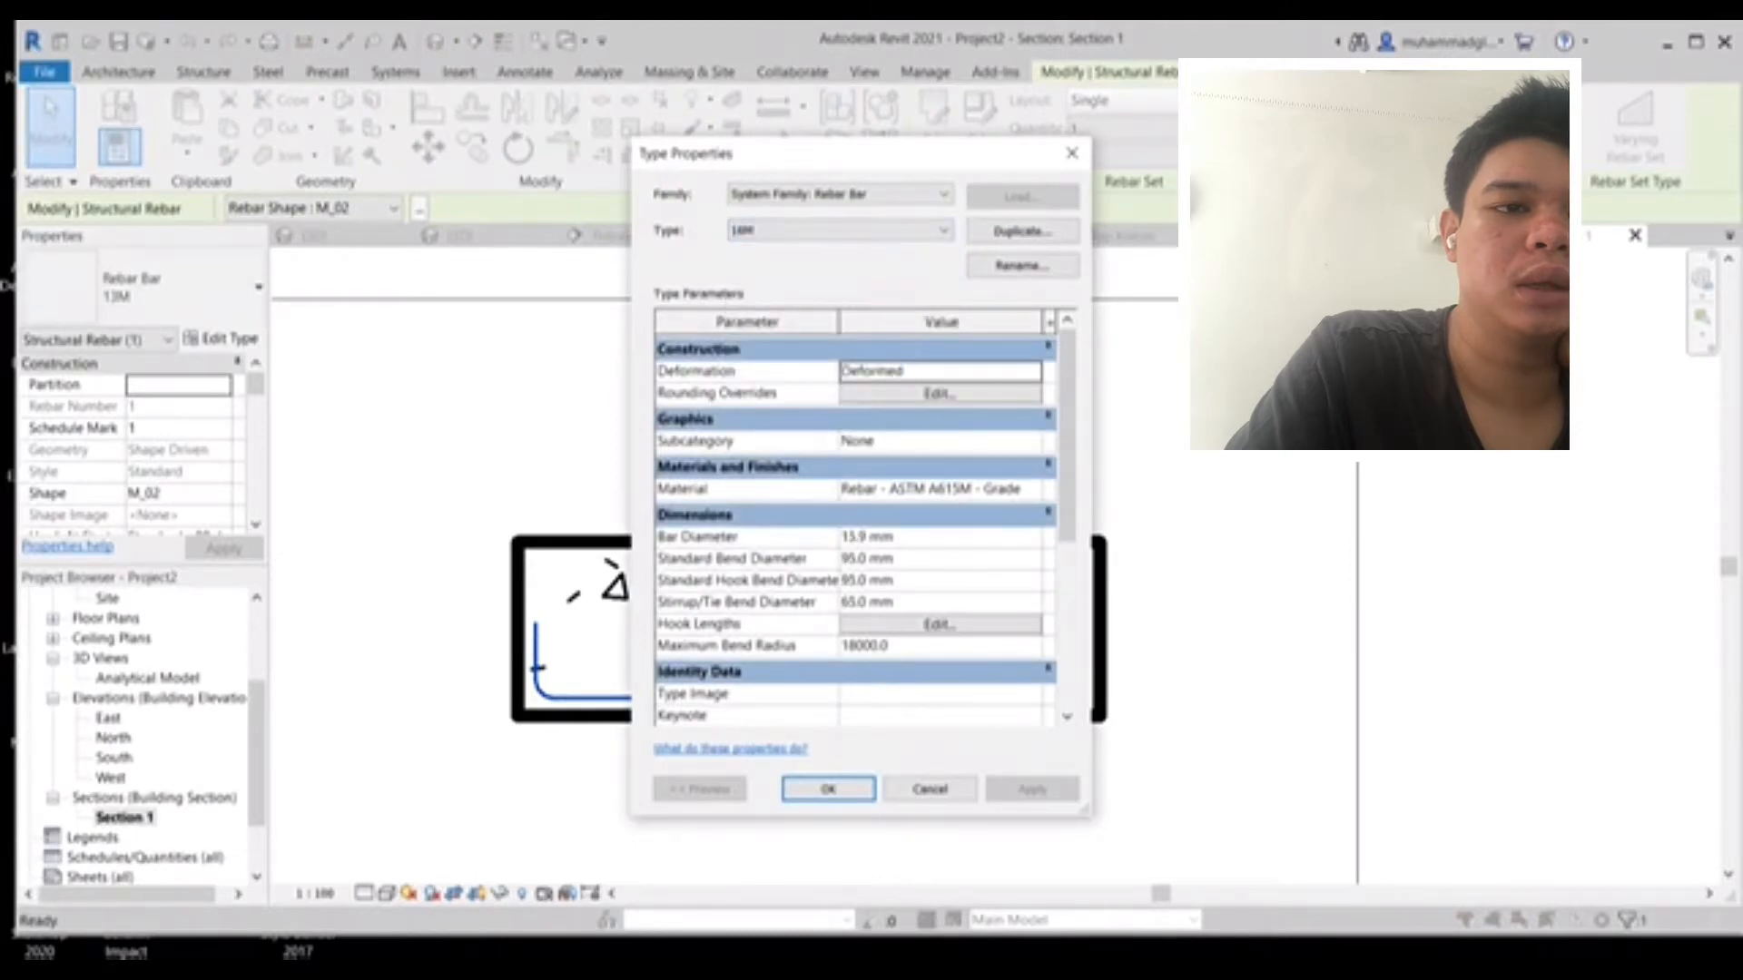
pyautogui.click(865, 537)
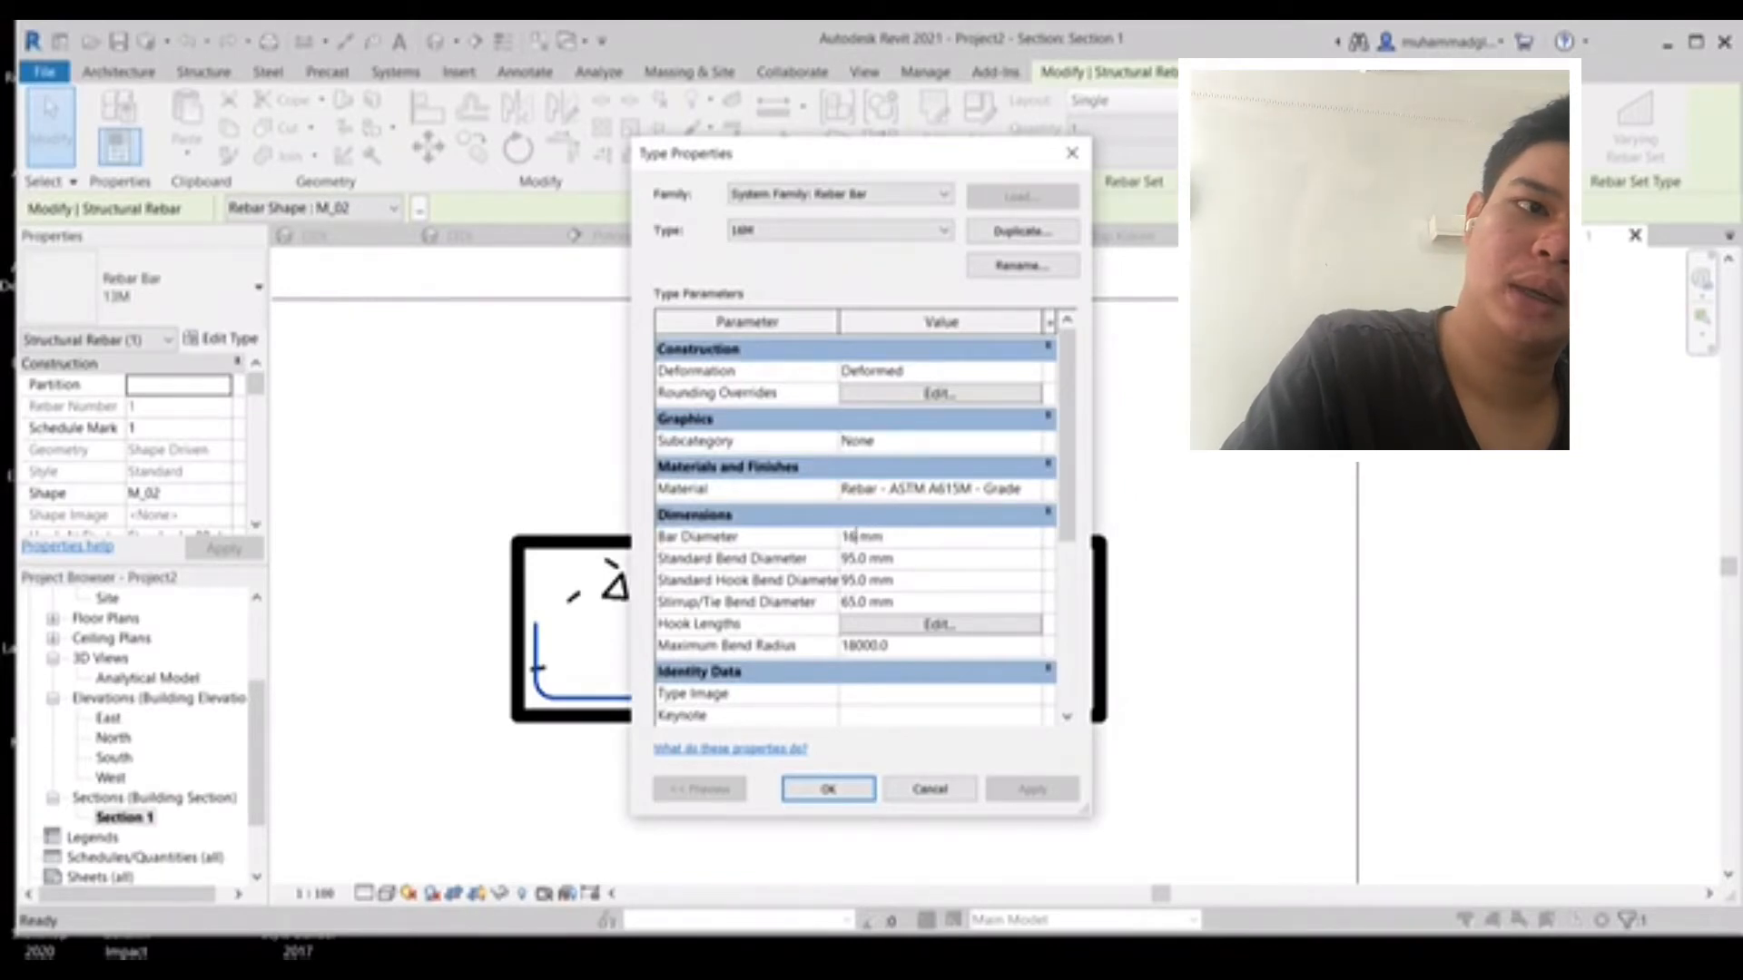
pyautogui.press('Return')
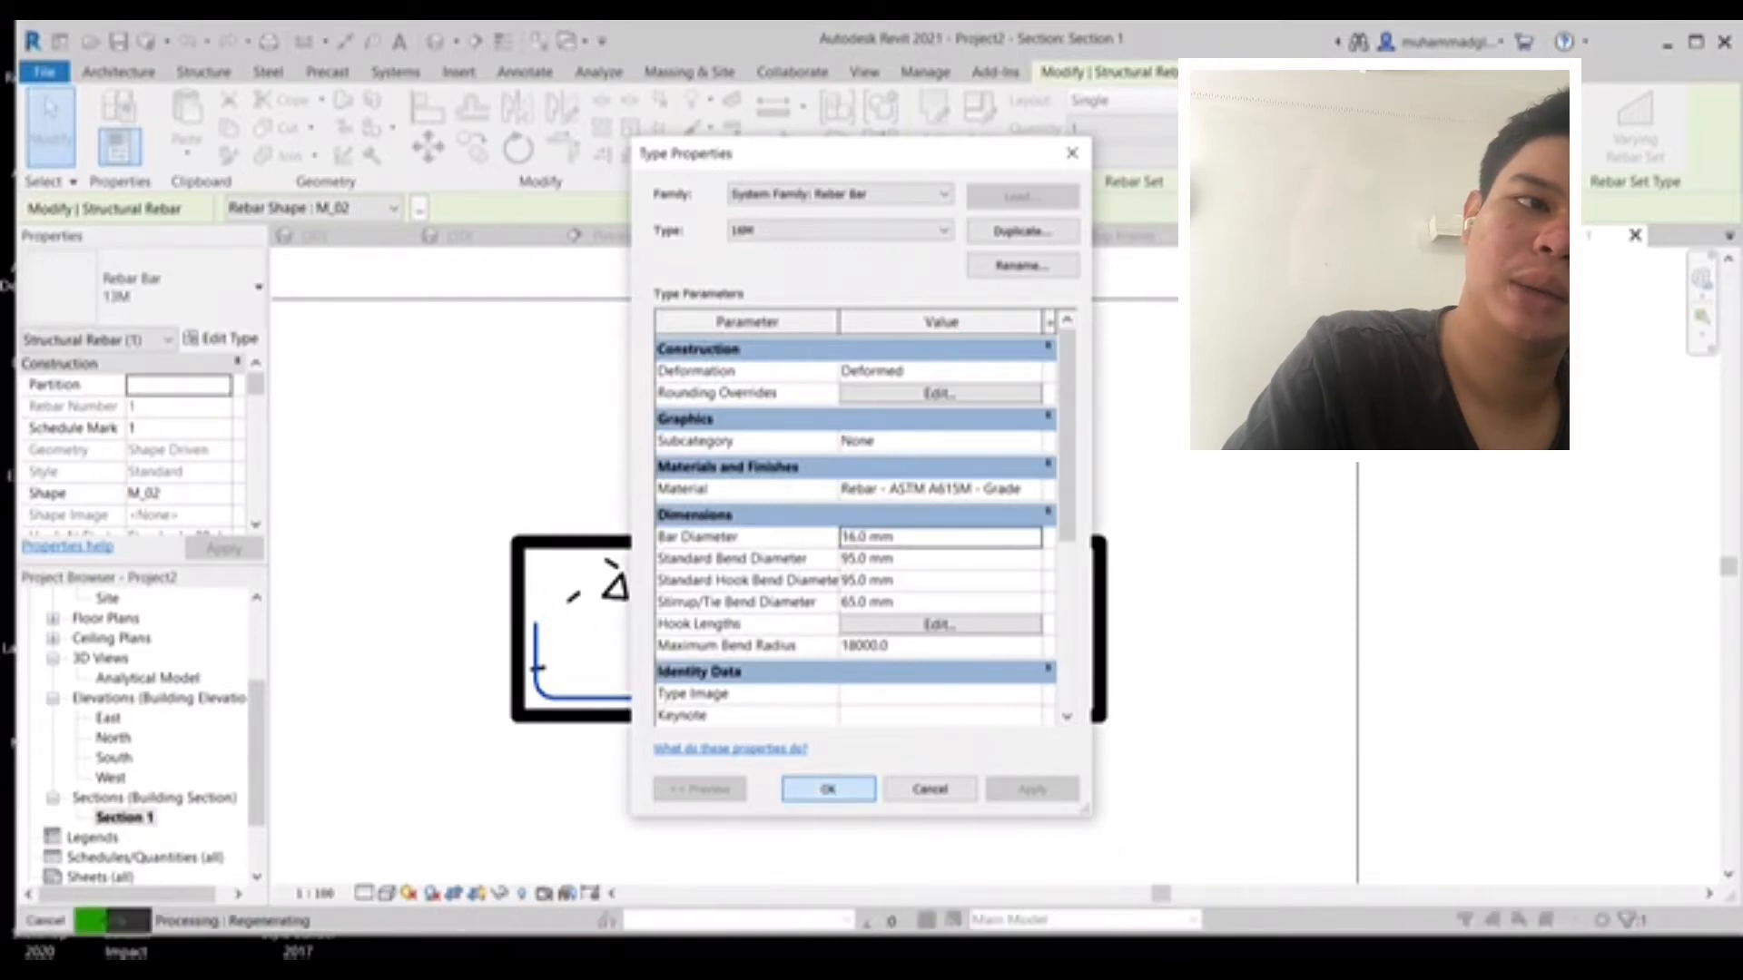
pyautogui.click(827, 788)
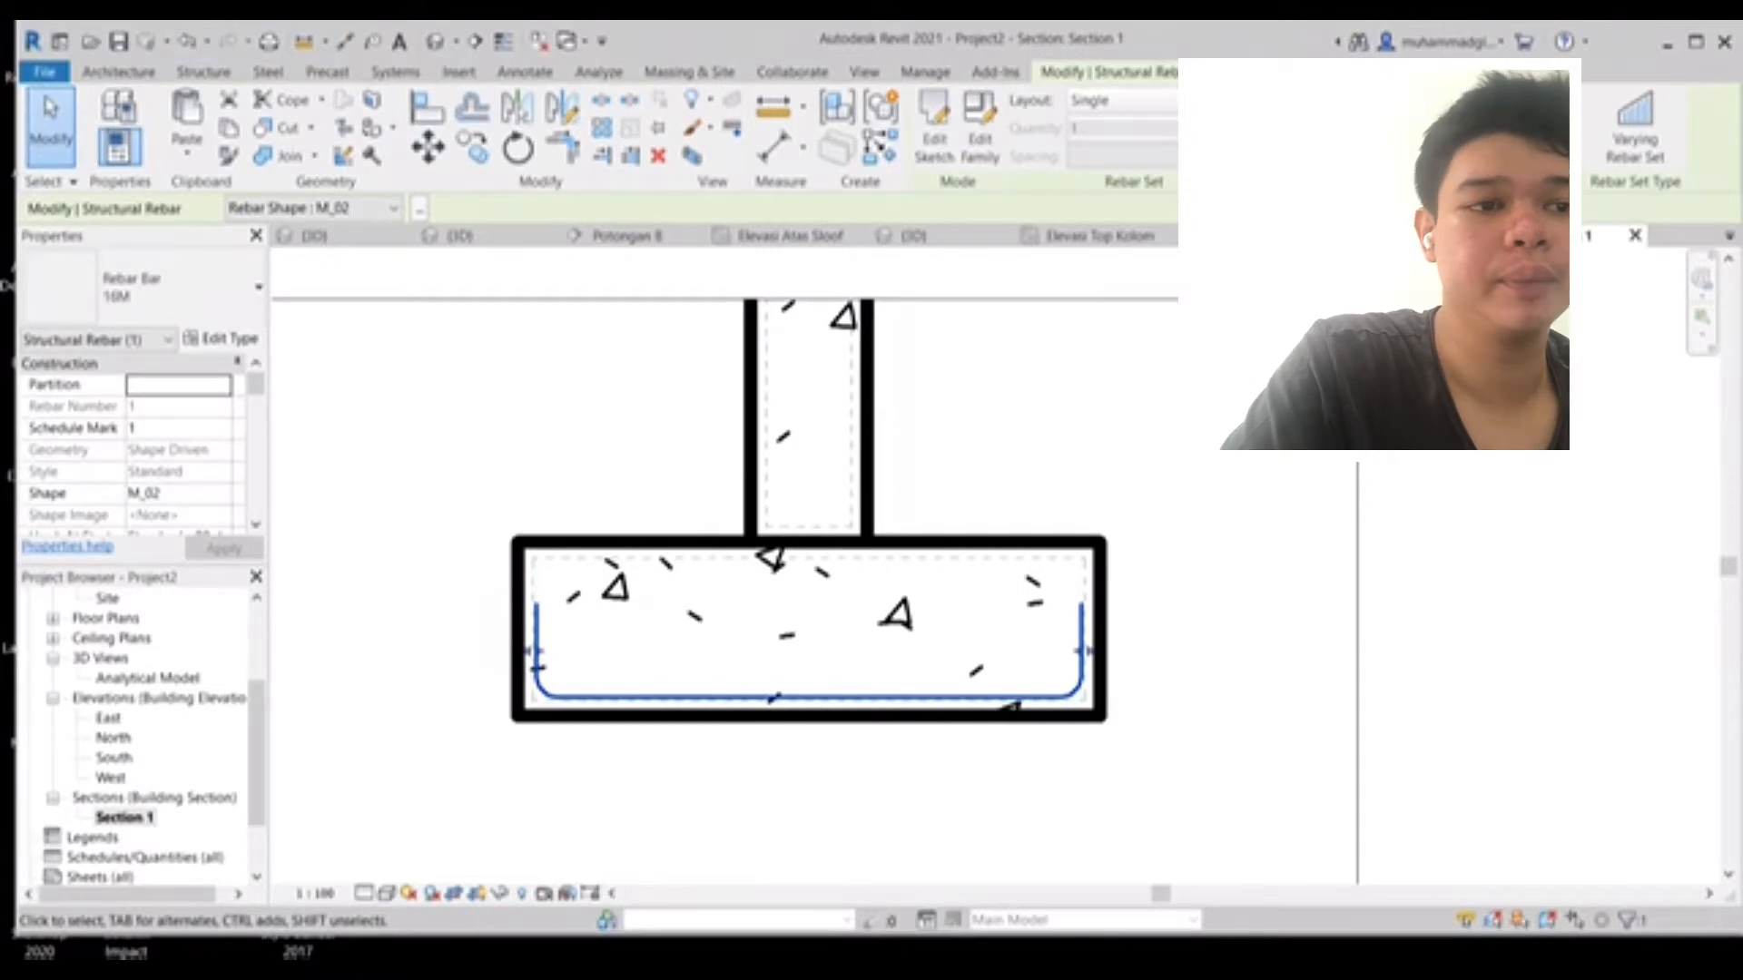
# - In the 3D view, set the footing rebar's layout to Maximum Spacing with 150 mm spacing
pyautogui.click(435, 42)
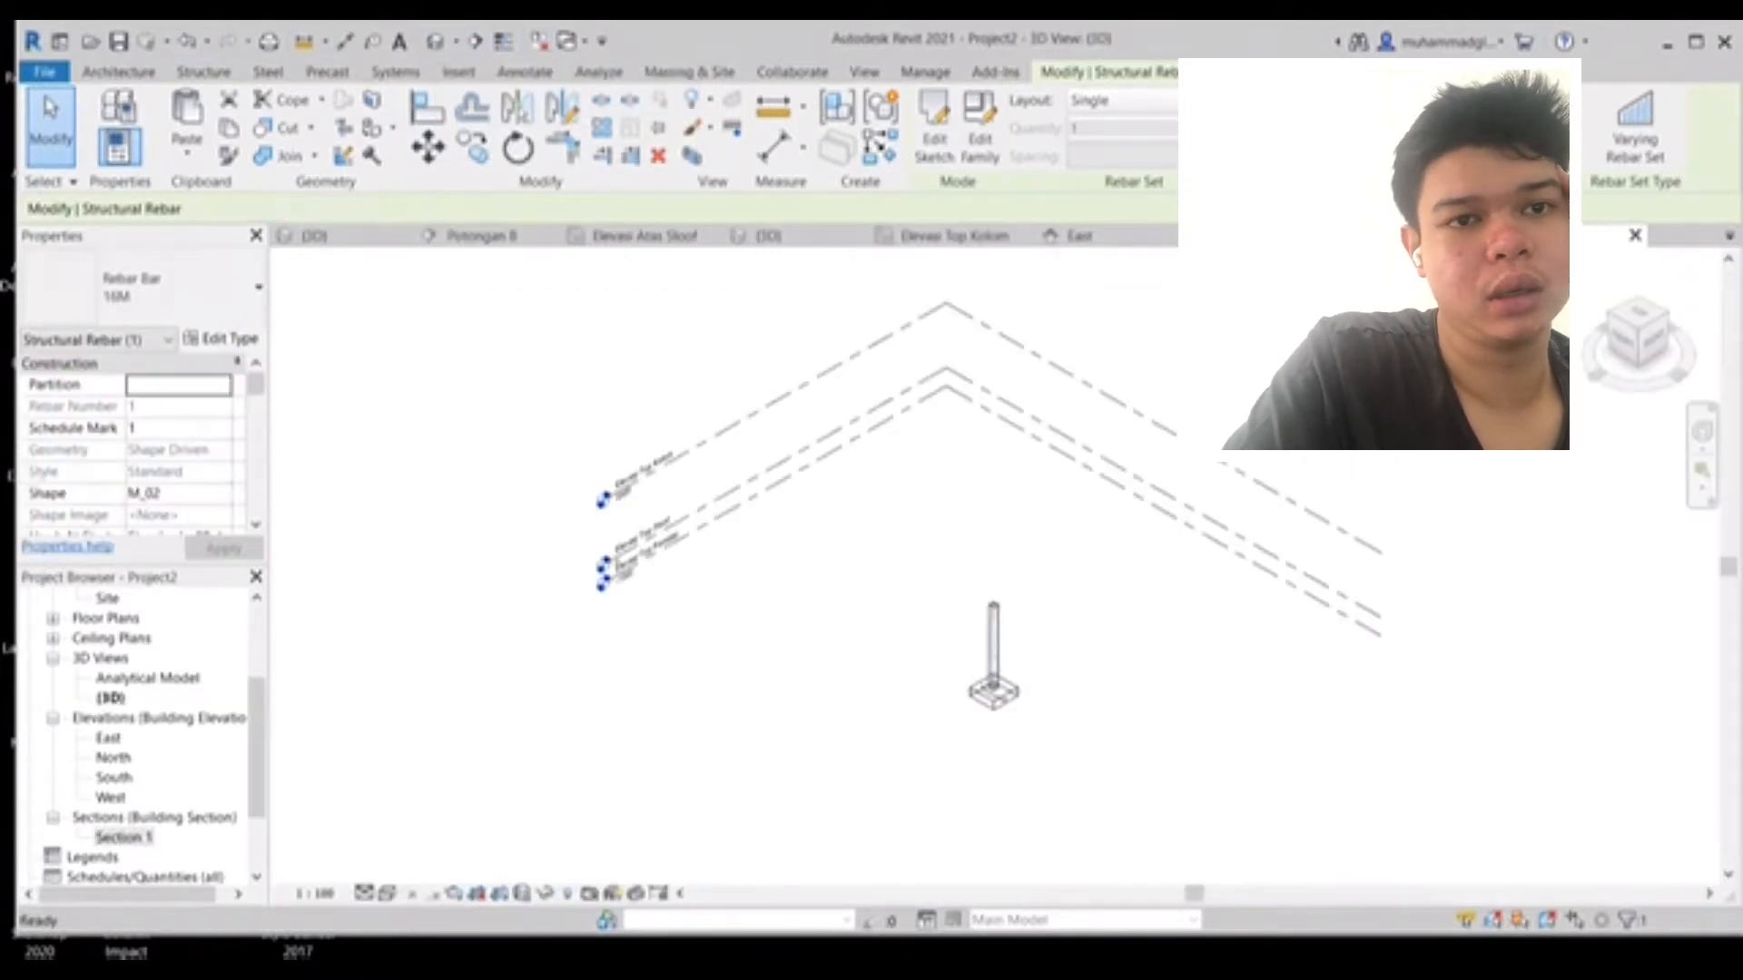
pyautogui.scroll(10, 1015, 713)
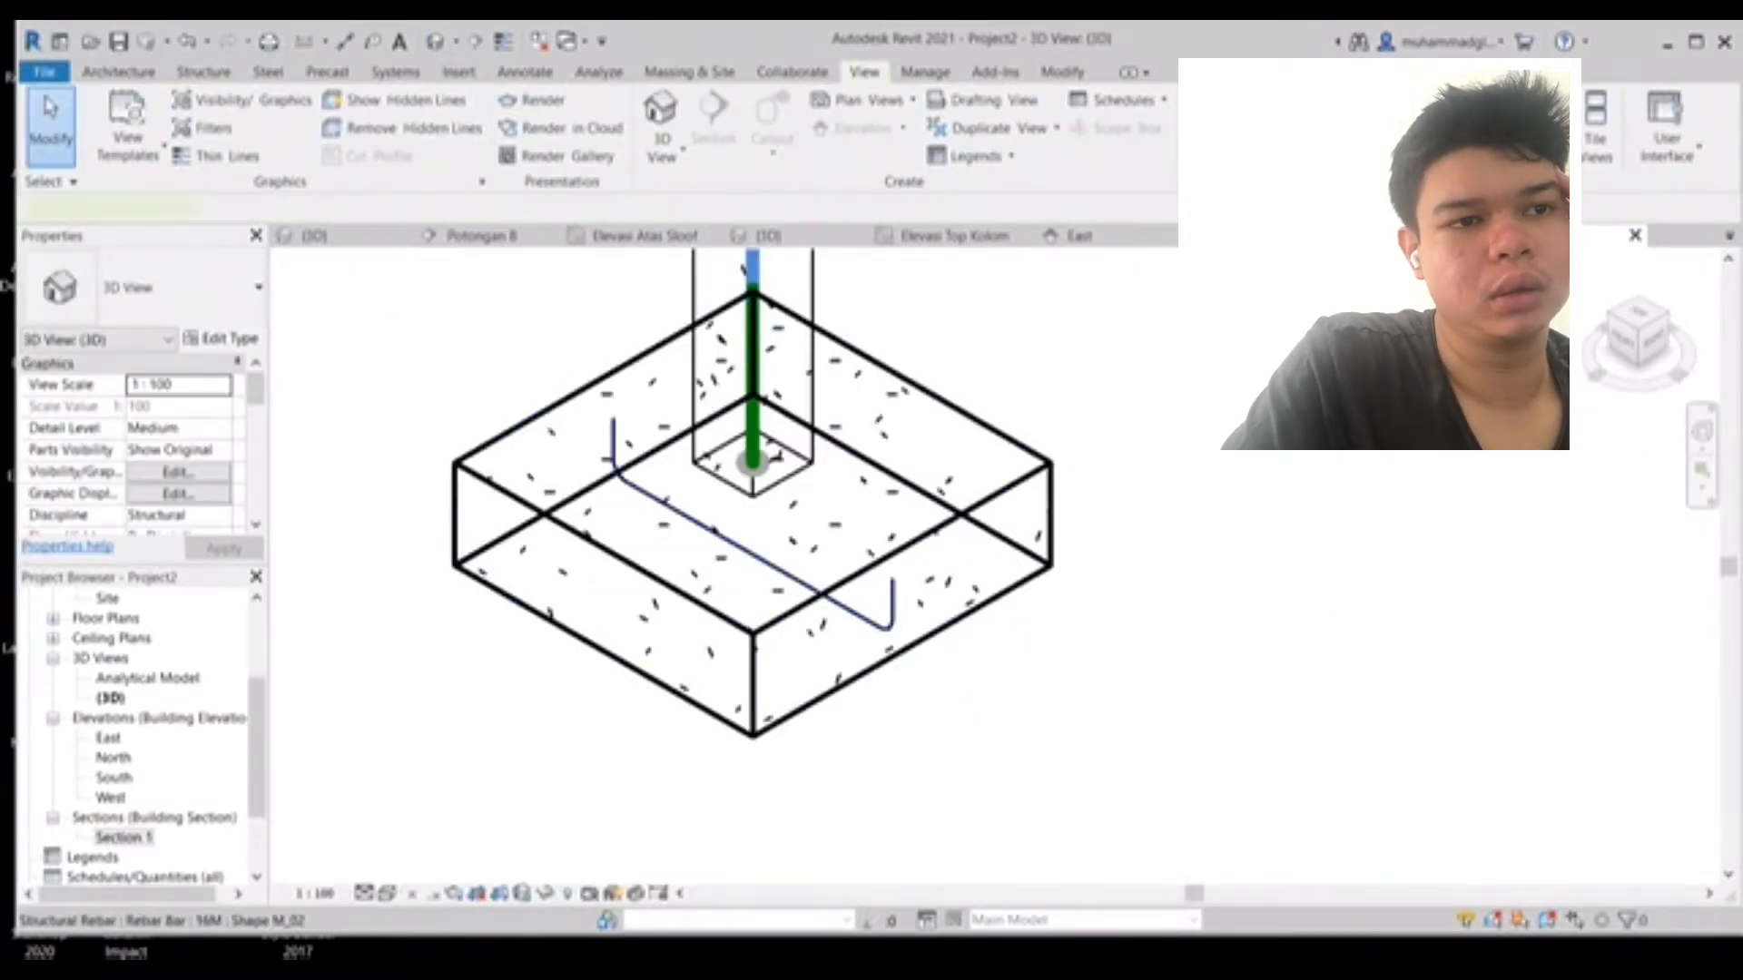
pyautogui.click(607, 459)
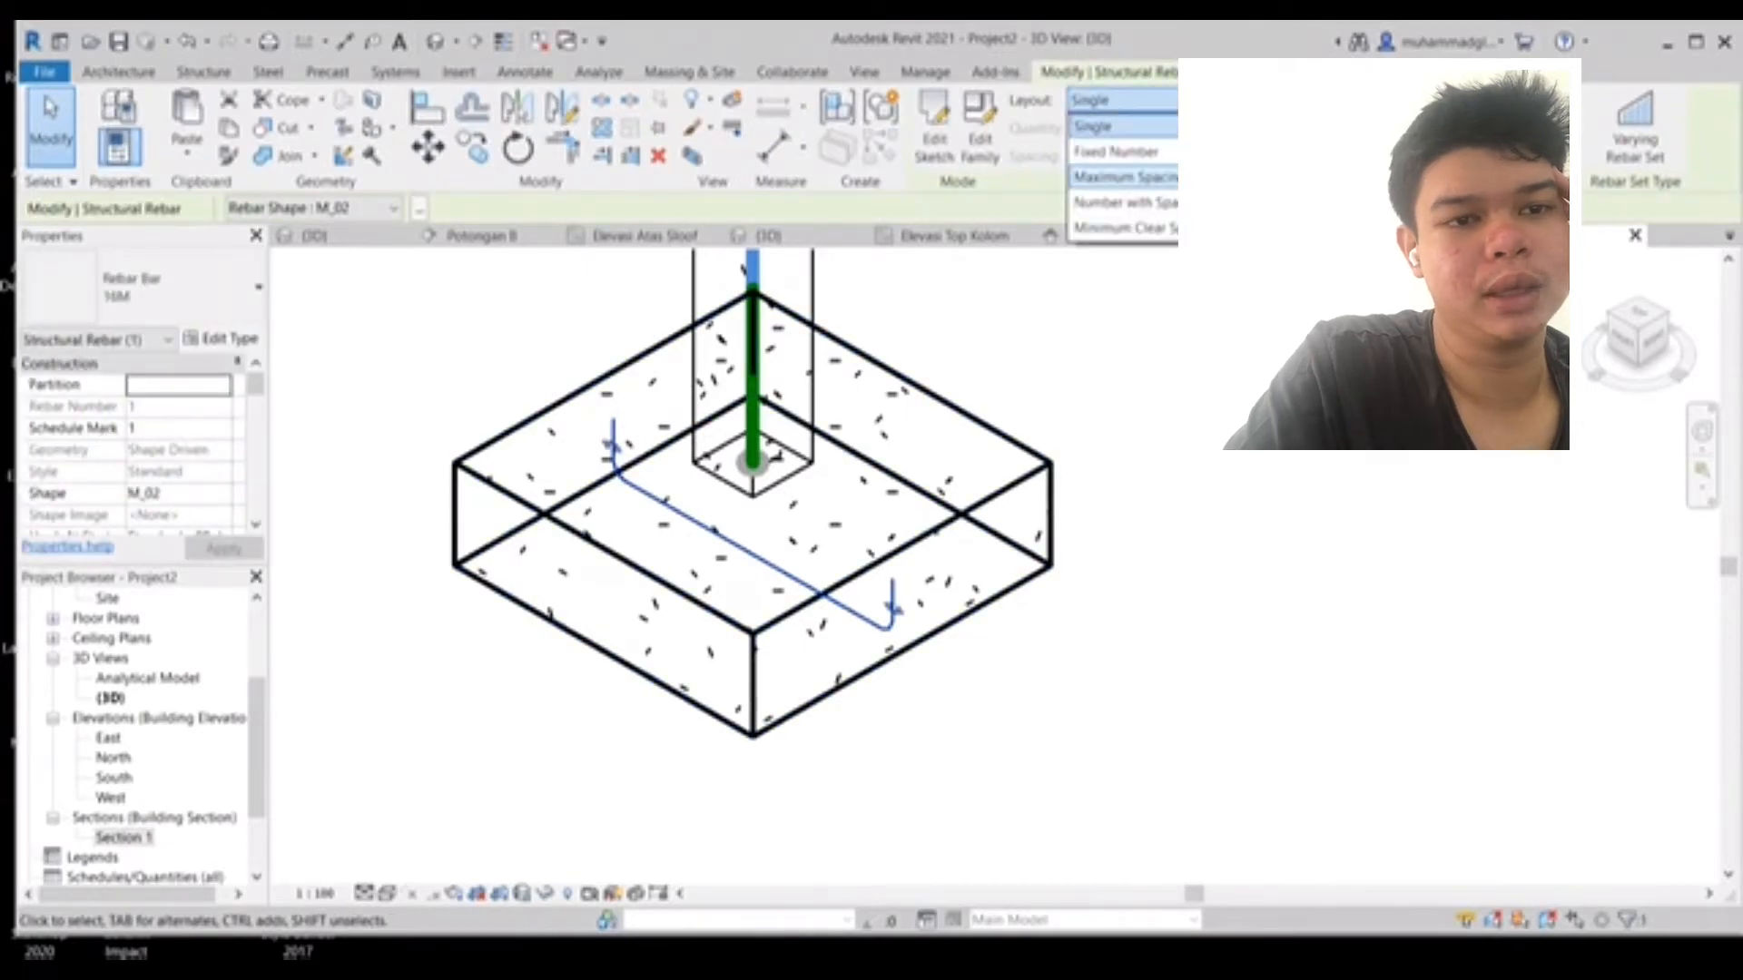
pyautogui.click(1124, 176)
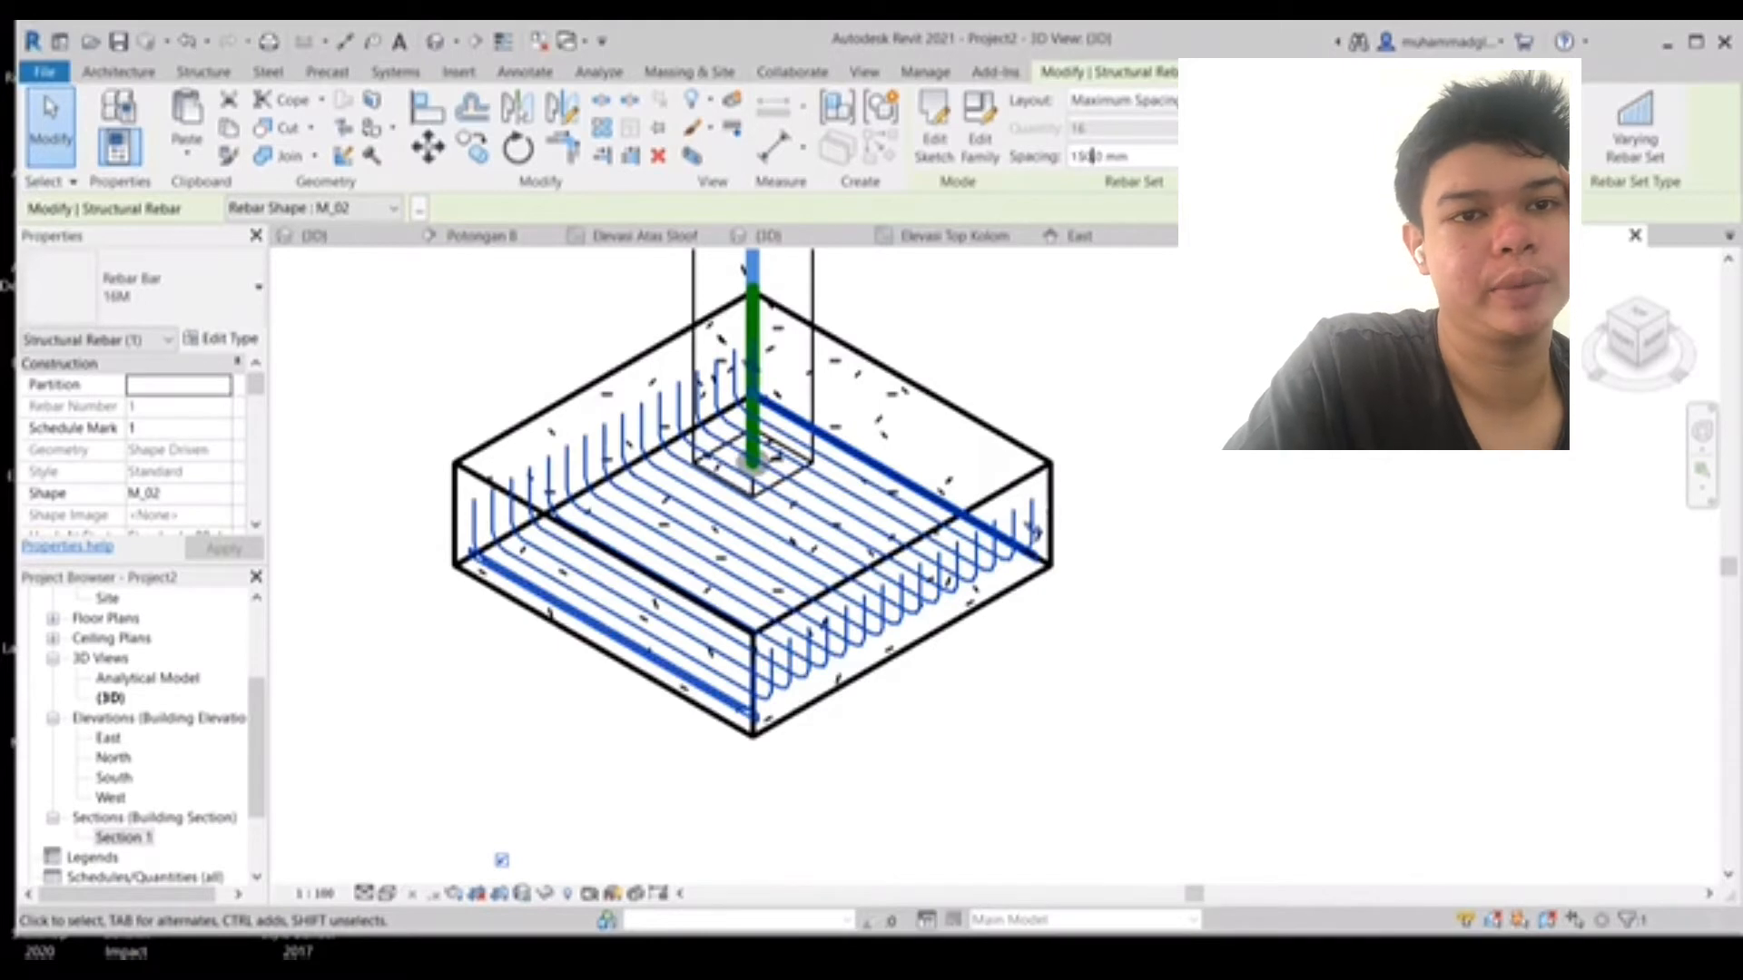
pyautogui.press('Return')
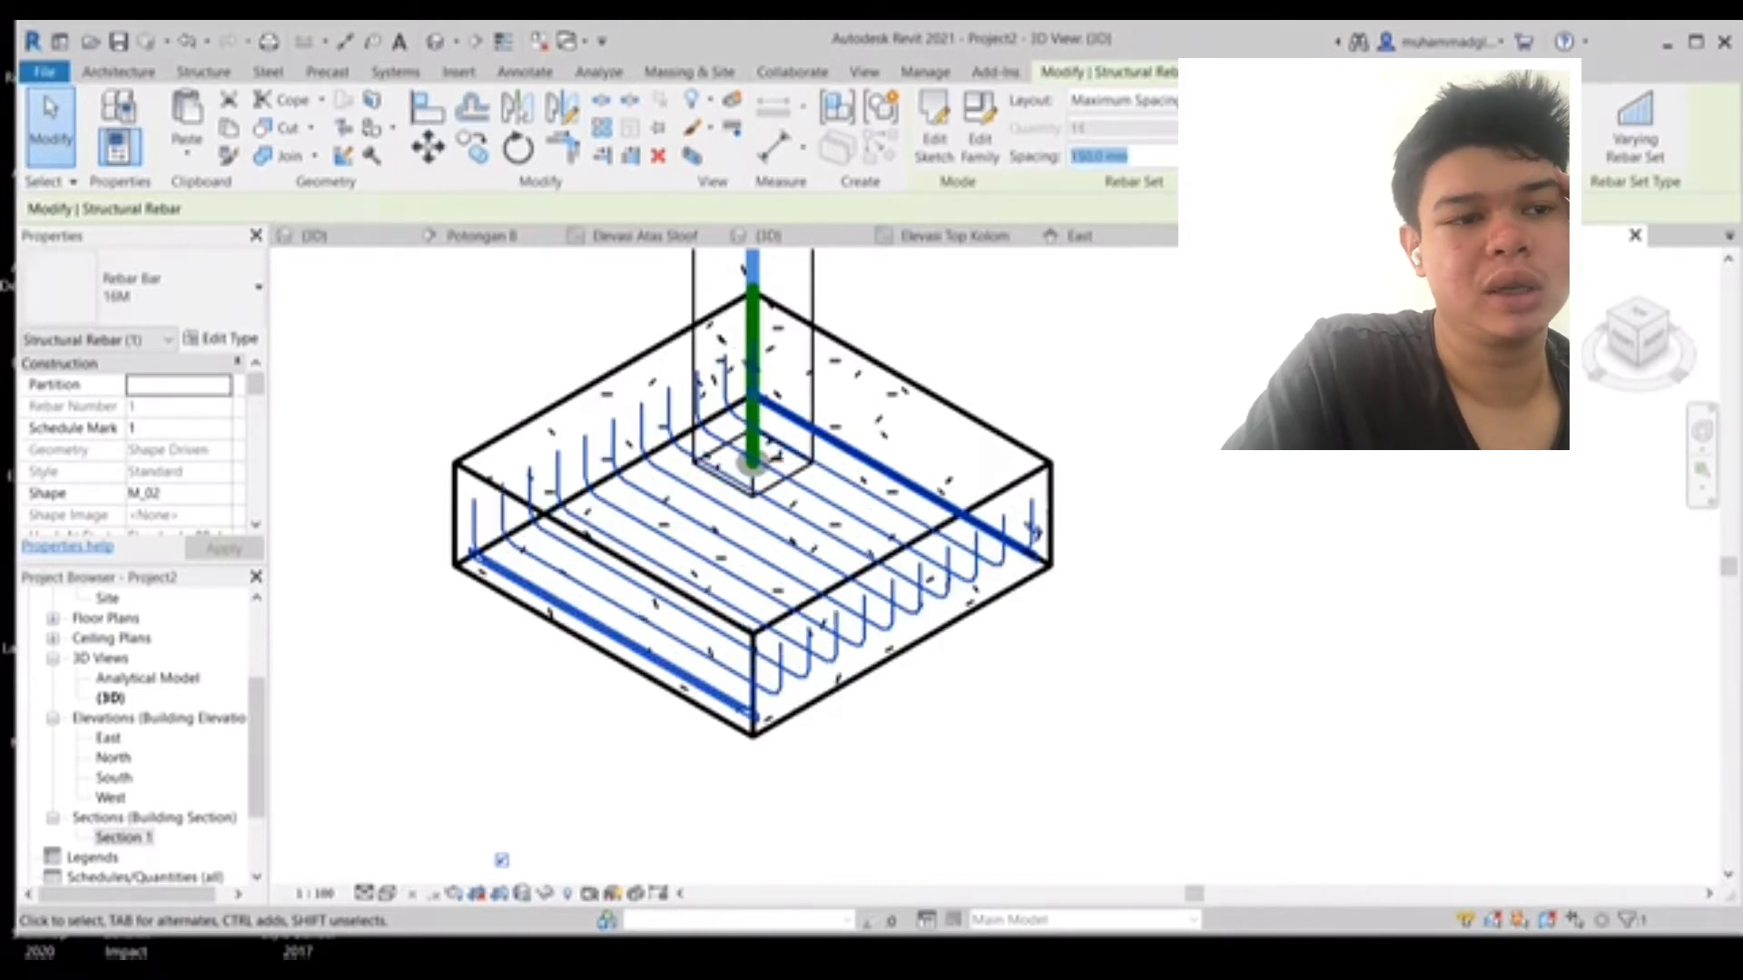
pyautogui.press('Escape')
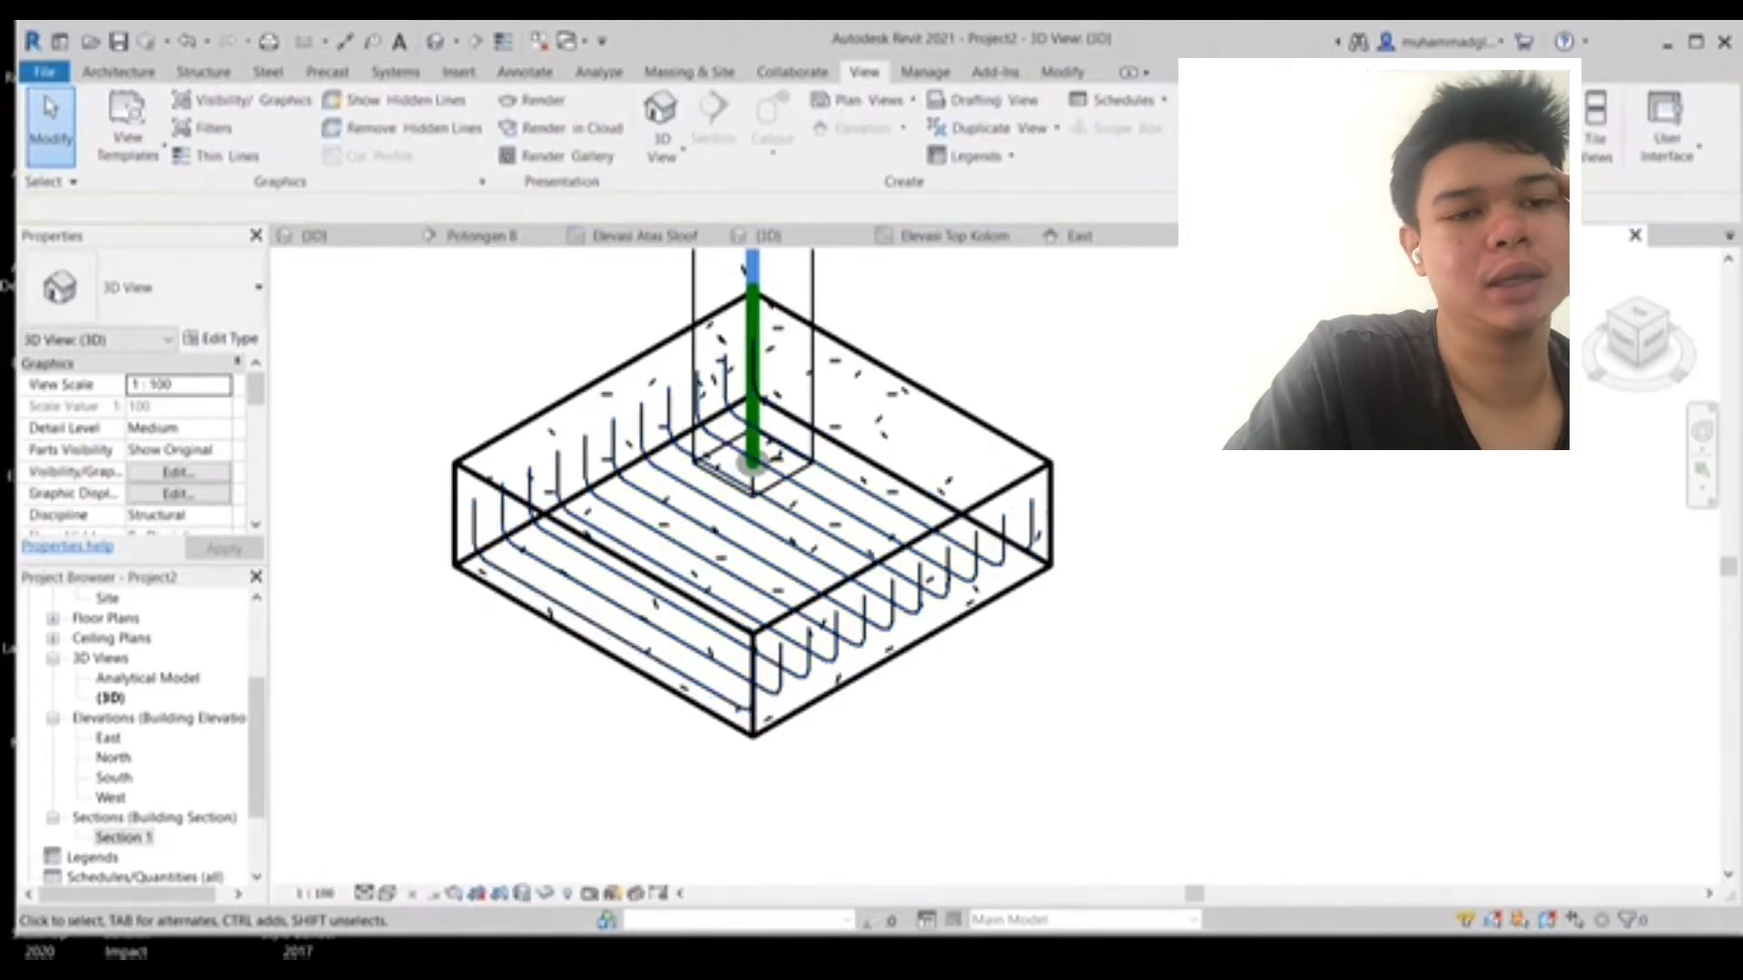
# - Open the Elevasi Top Pondasi plan and draw a section line along the grid through the footing
pyautogui.moveTo(754, 545); pyautogui.dragTo(1031, 498, button='middle')
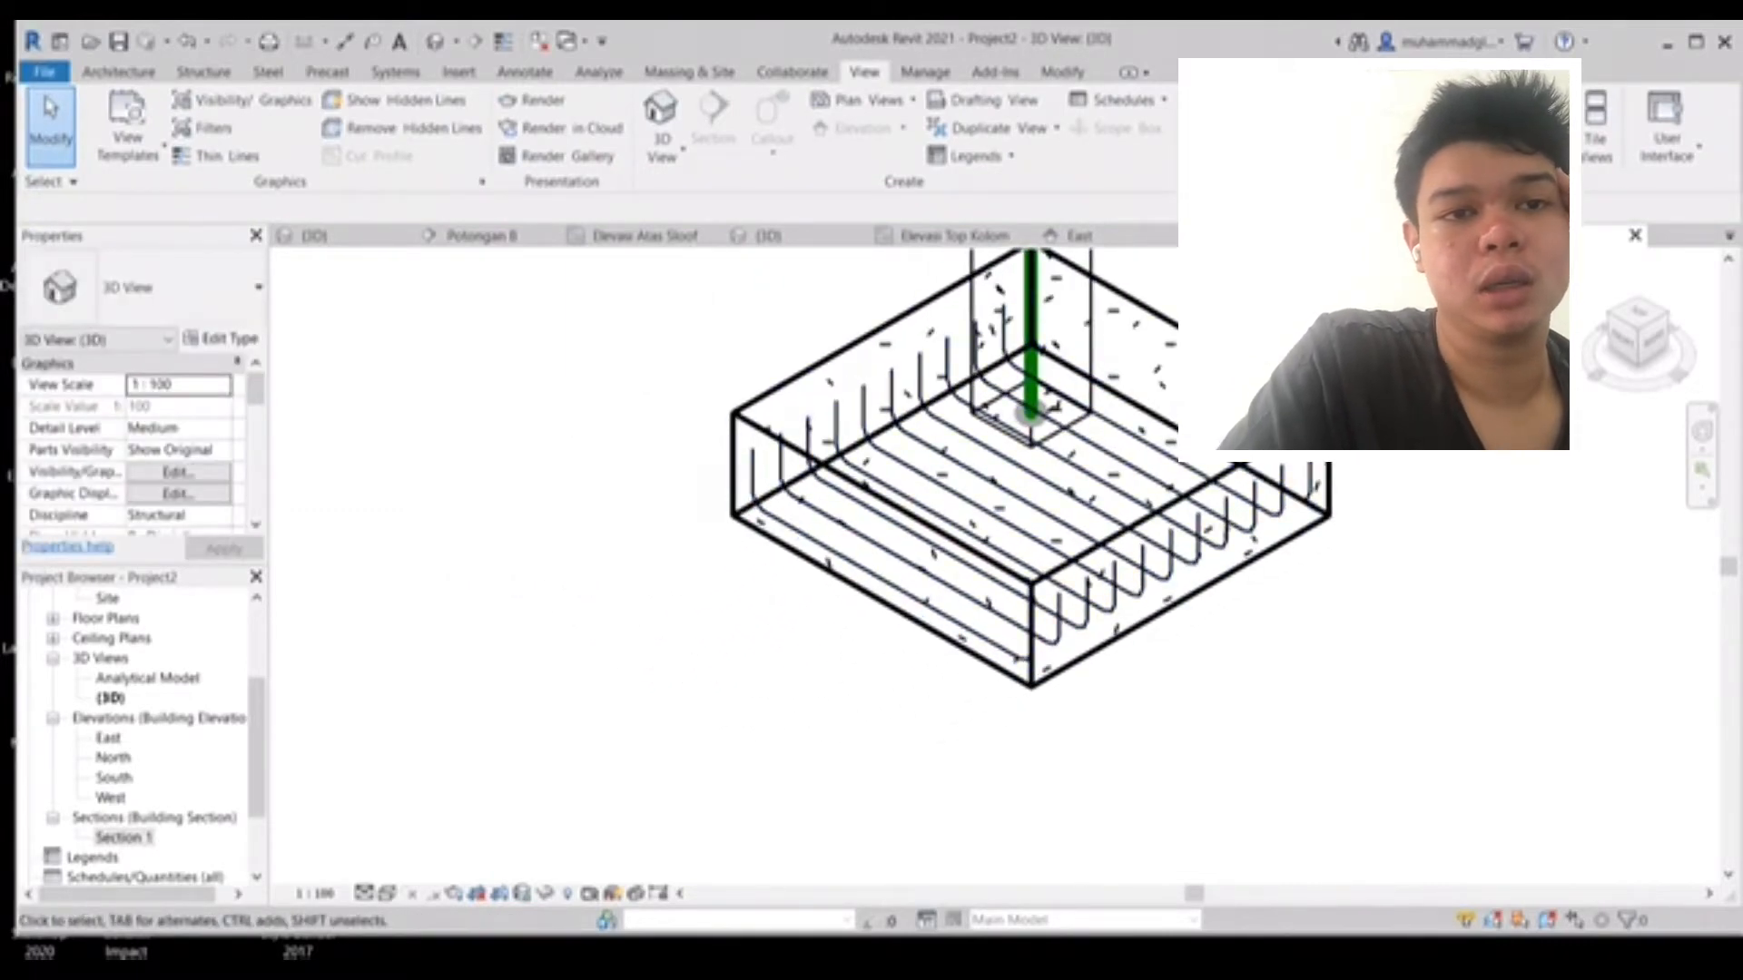
pyautogui.scroll(3, 145, 735)
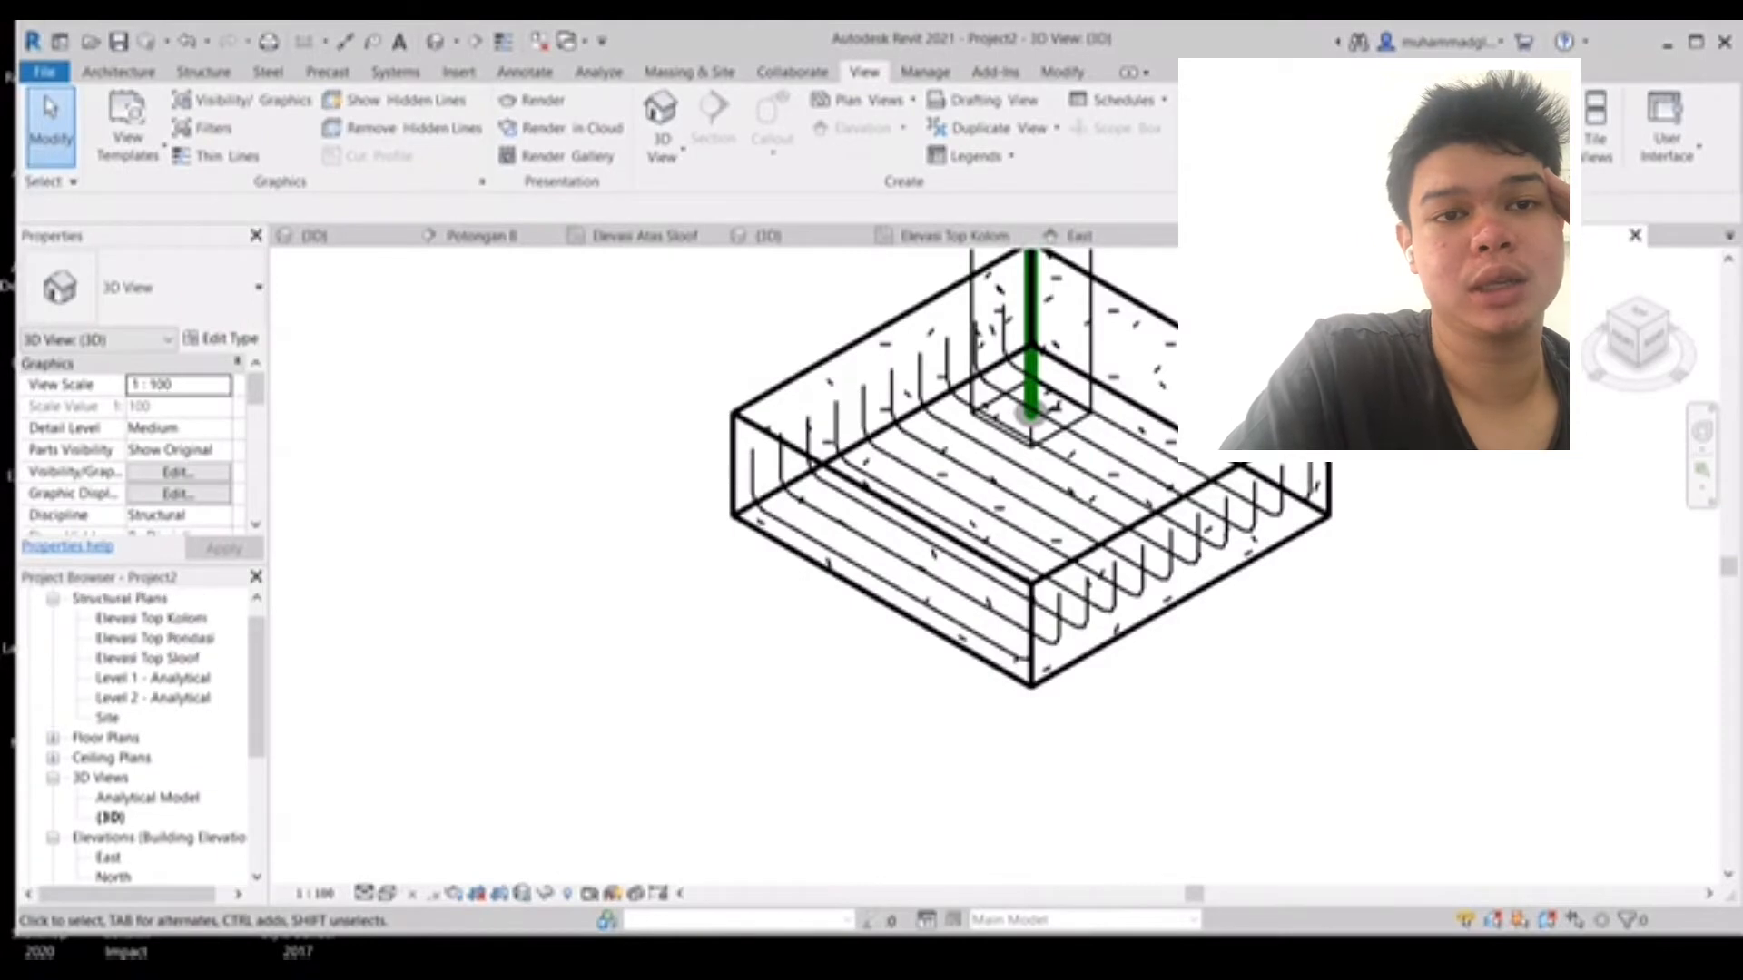
pyautogui.doubleClick(156, 638)
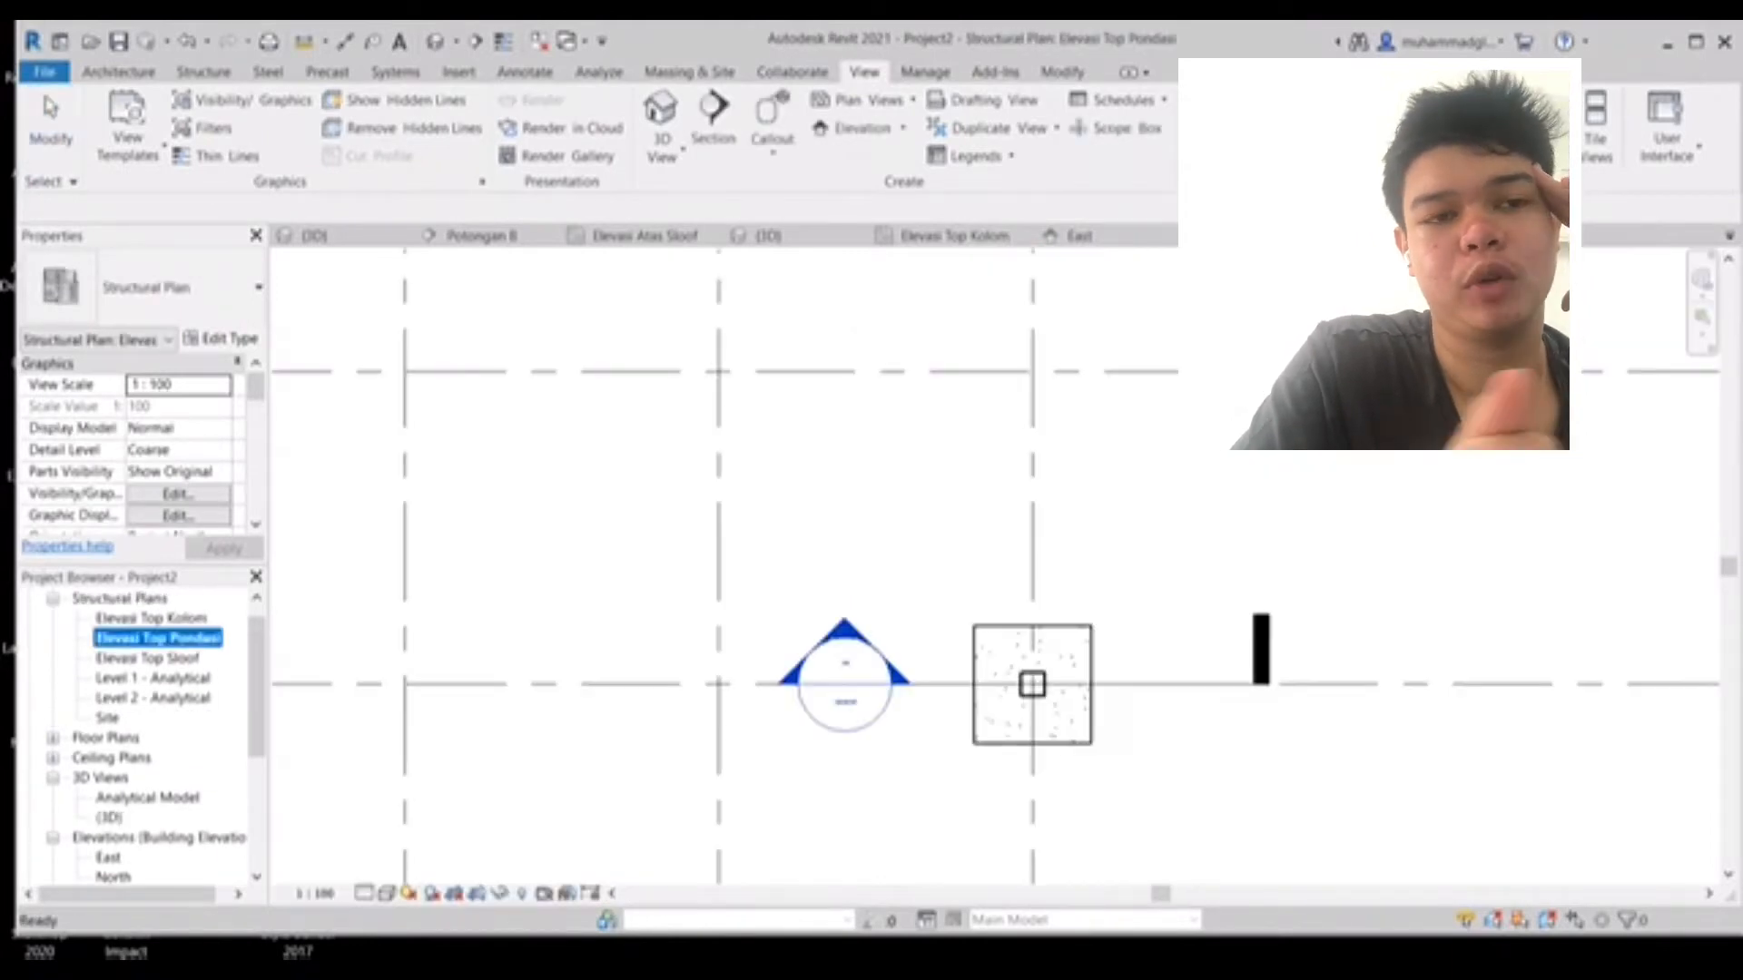
pyautogui.click(712, 122)
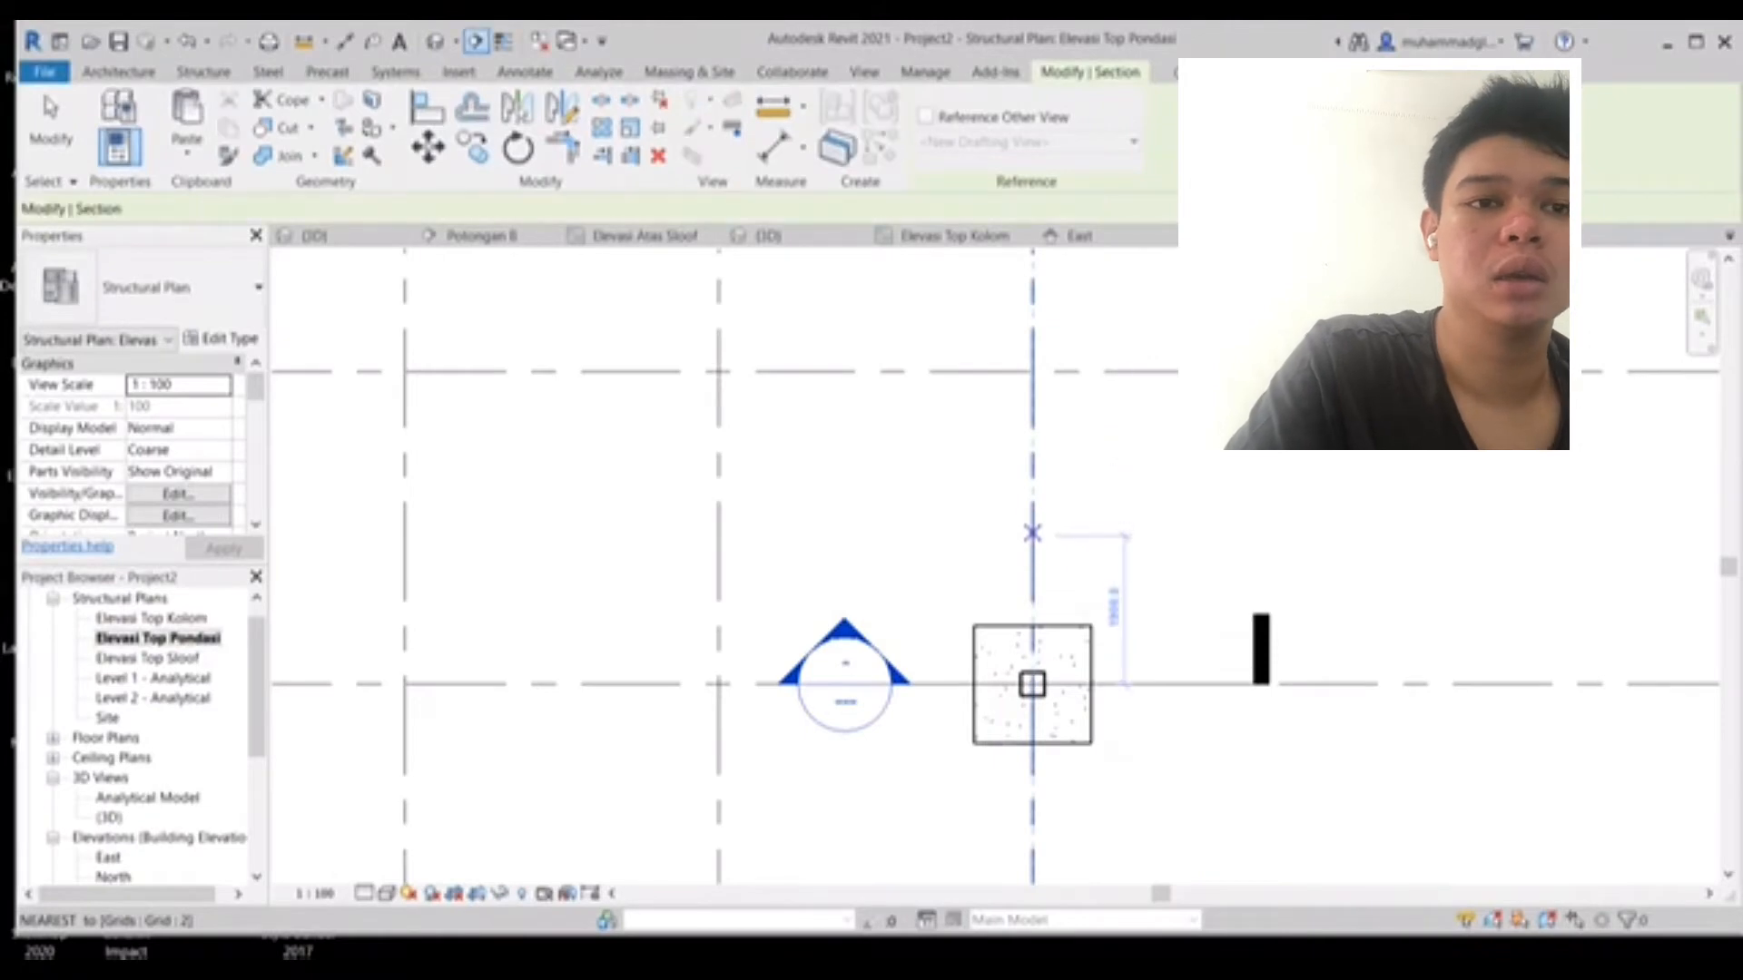
pyautogui.click(1032, 533)
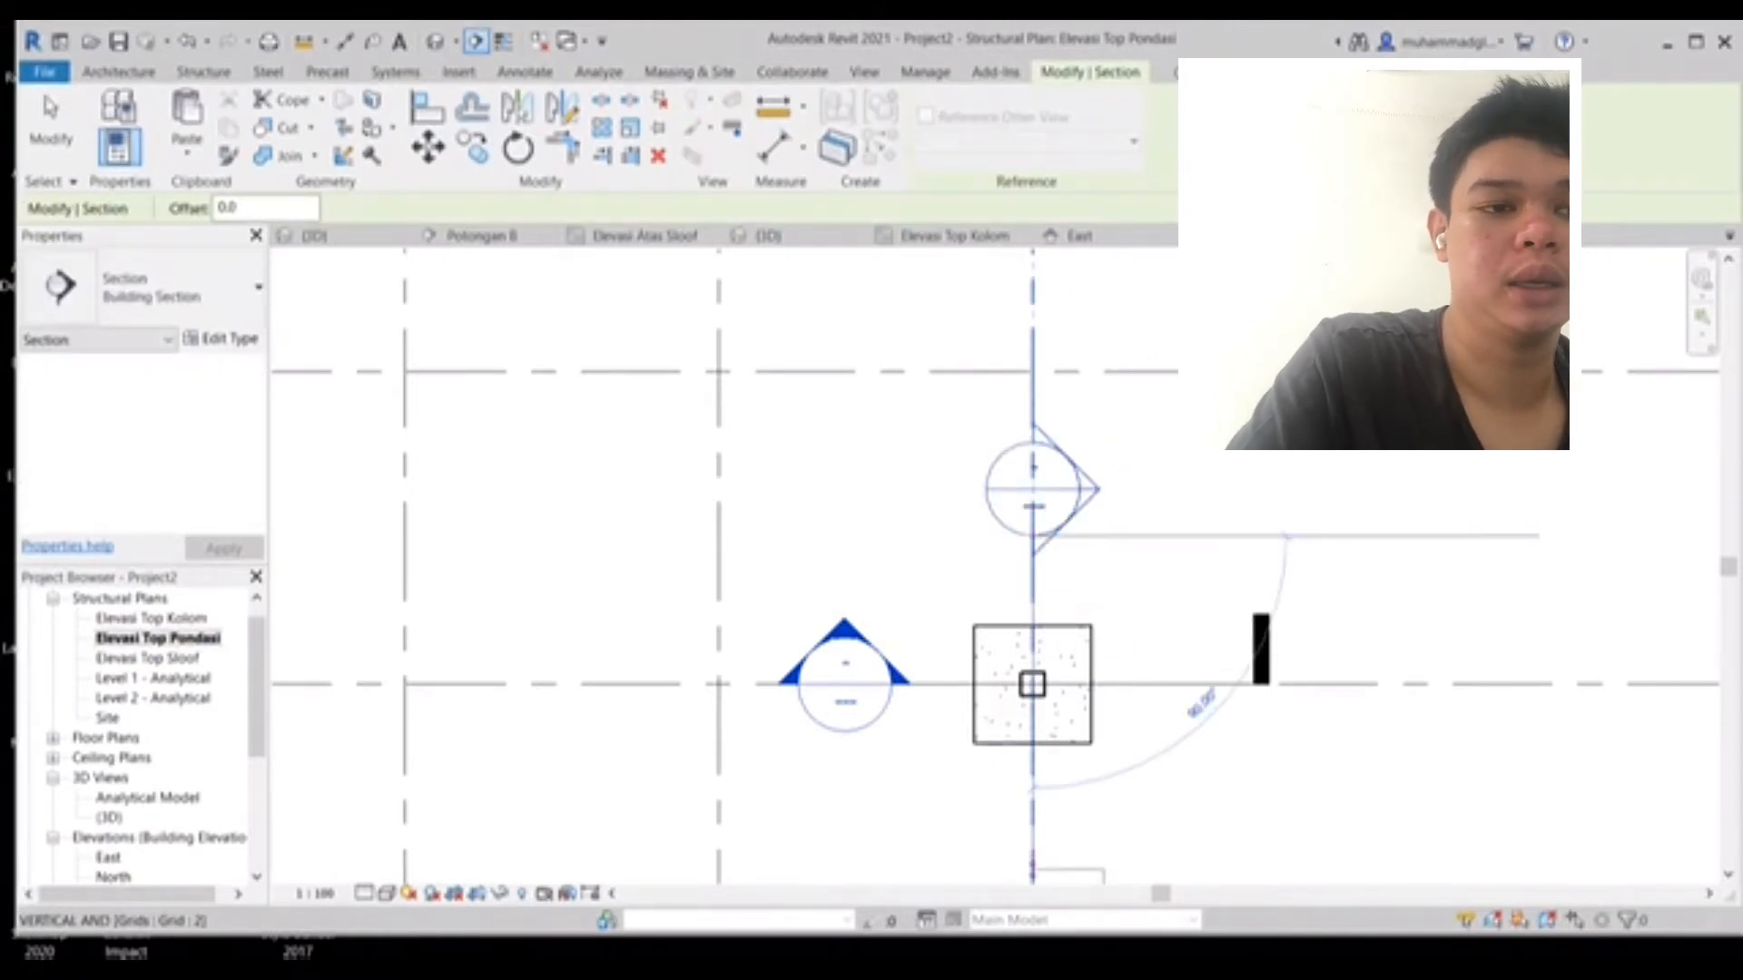
pyautogui.click(1032, 872)
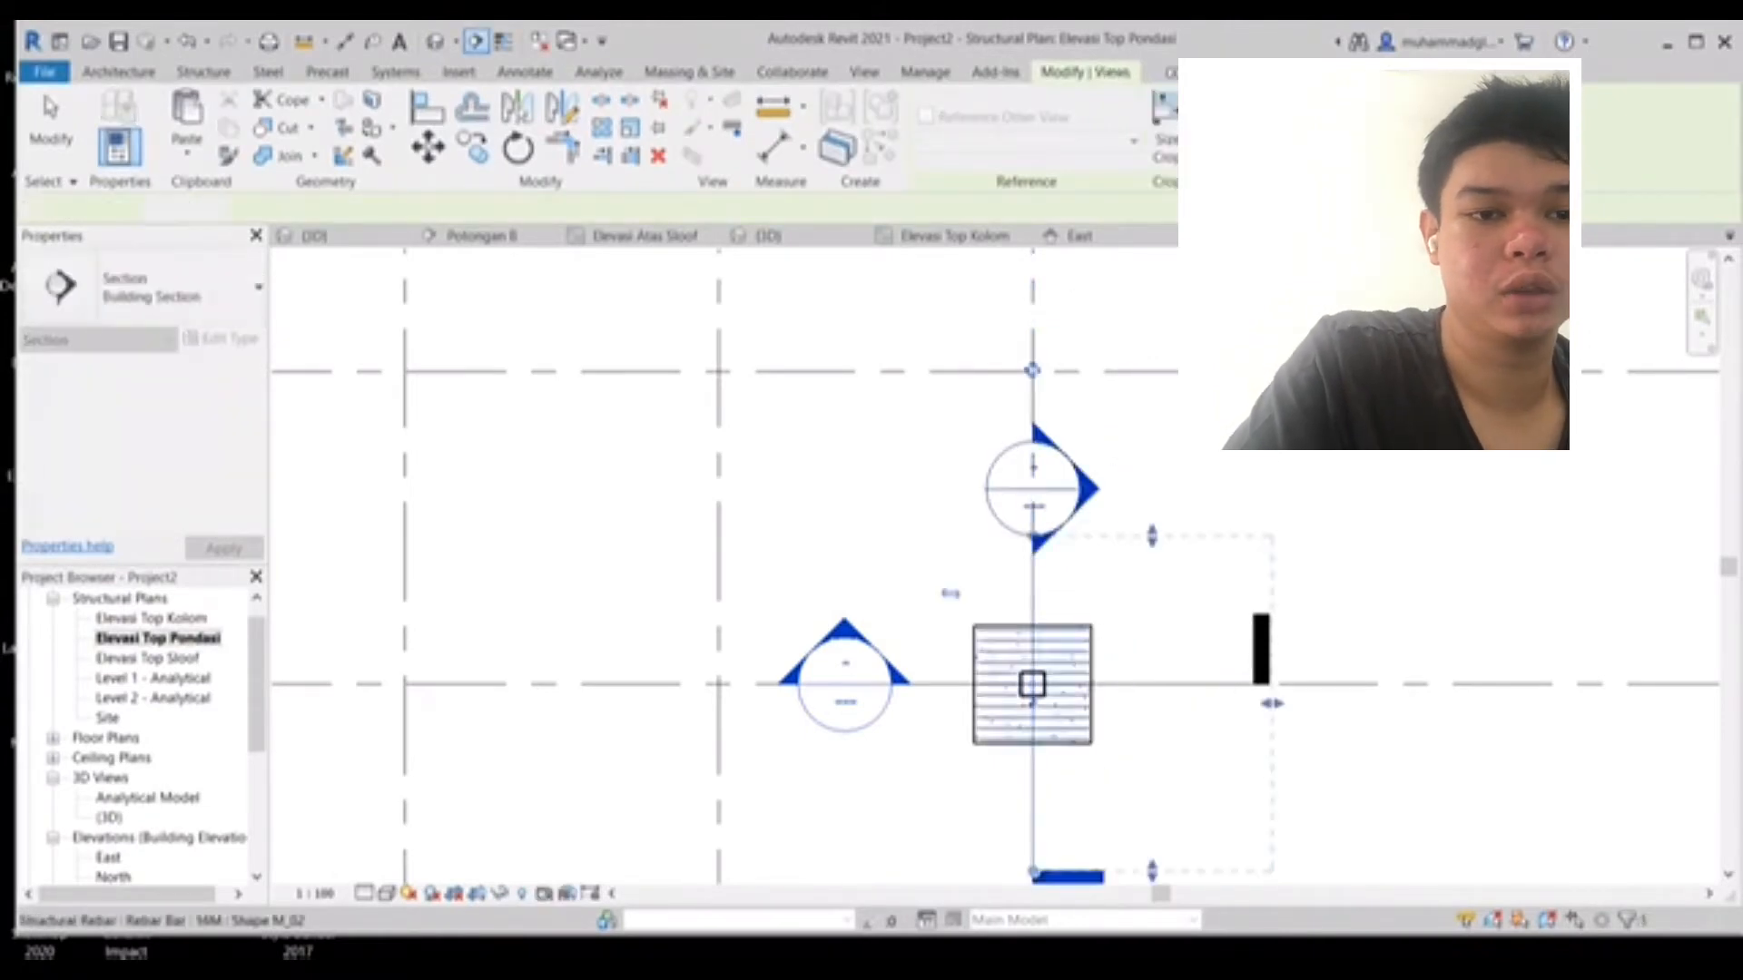
pyautogui.moveTo(1179, 772); pyautogui.dragTo(1037, 714, button='middle')
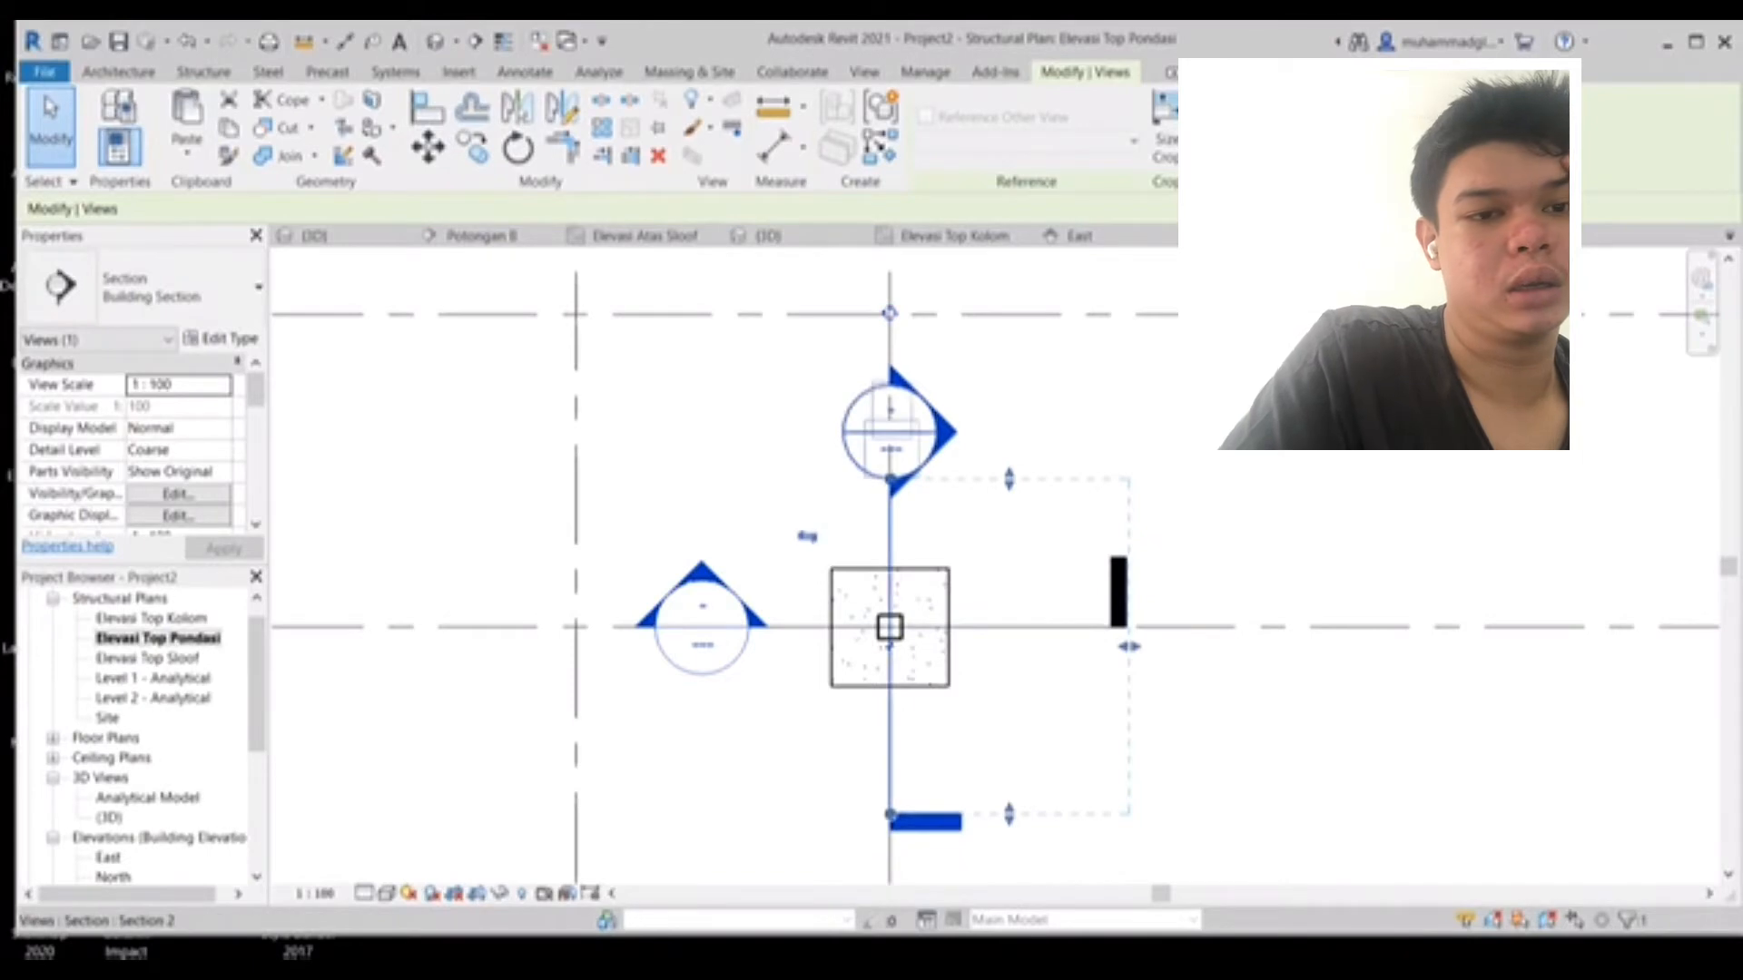
pyautogui.press('Escape')
# - Open Section 2 and lower the top of its crop region to just above the footing
pyautogui.scroll(-3, 127, 797)
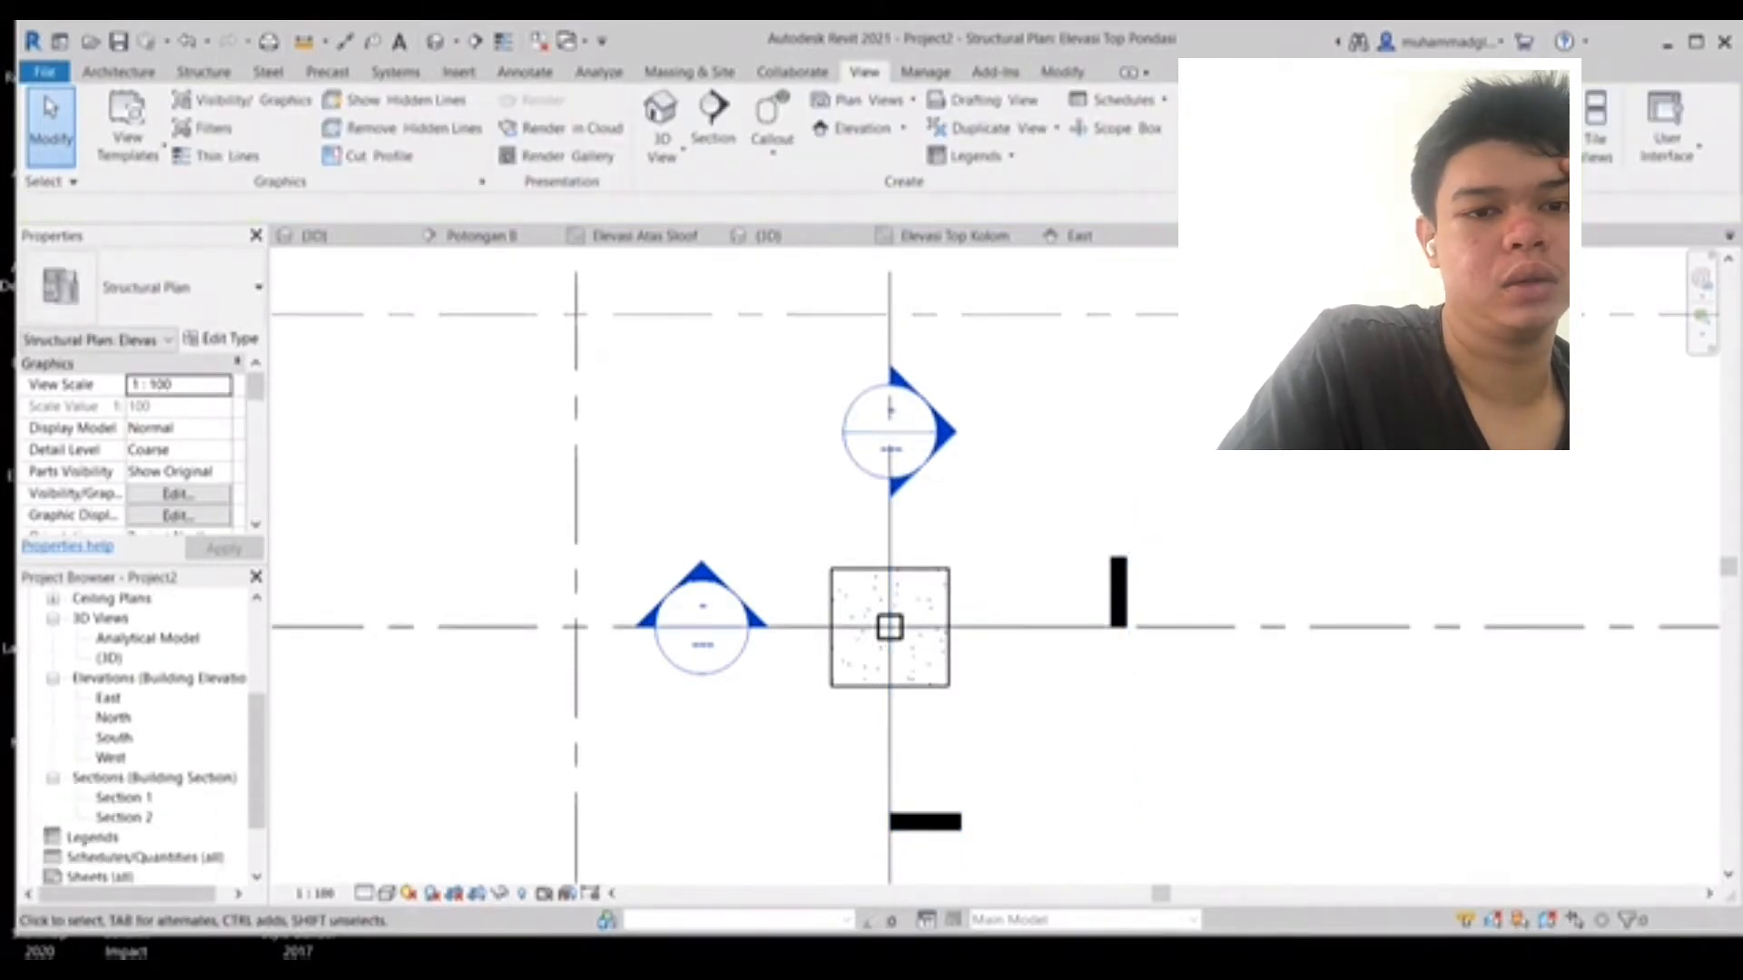
pyautogui.click(124, 797)
pyautogui.doubleClick(124, 797)
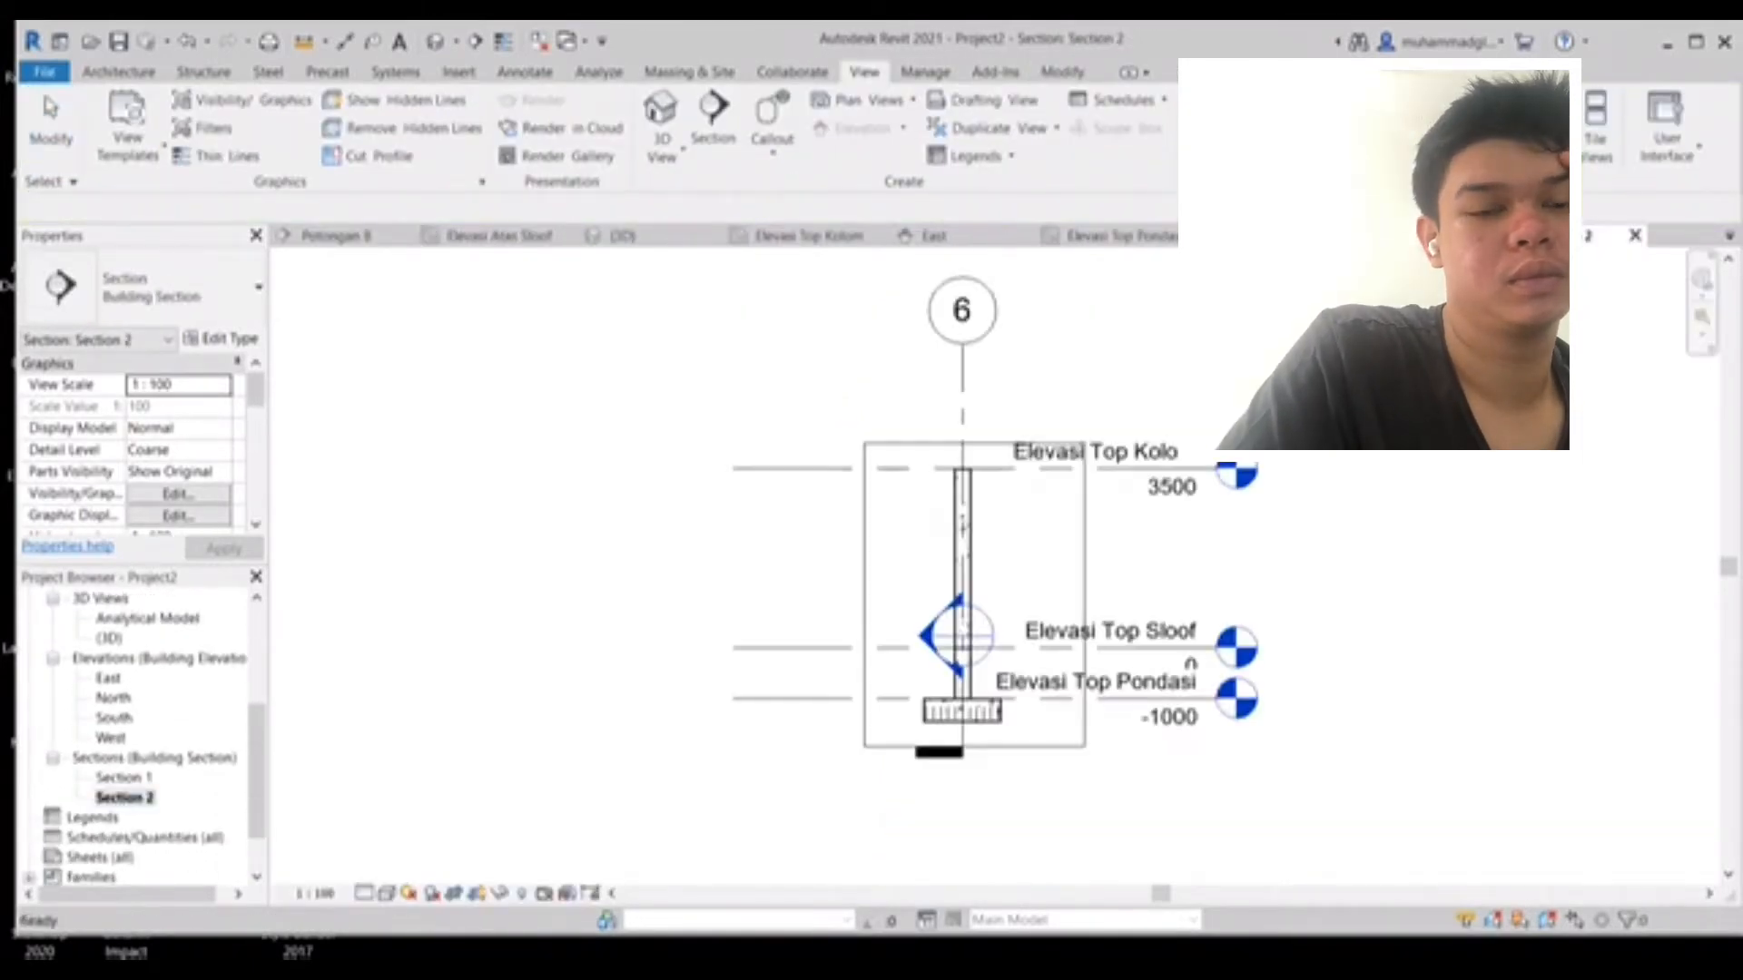
pyautogui.click(864, 669)
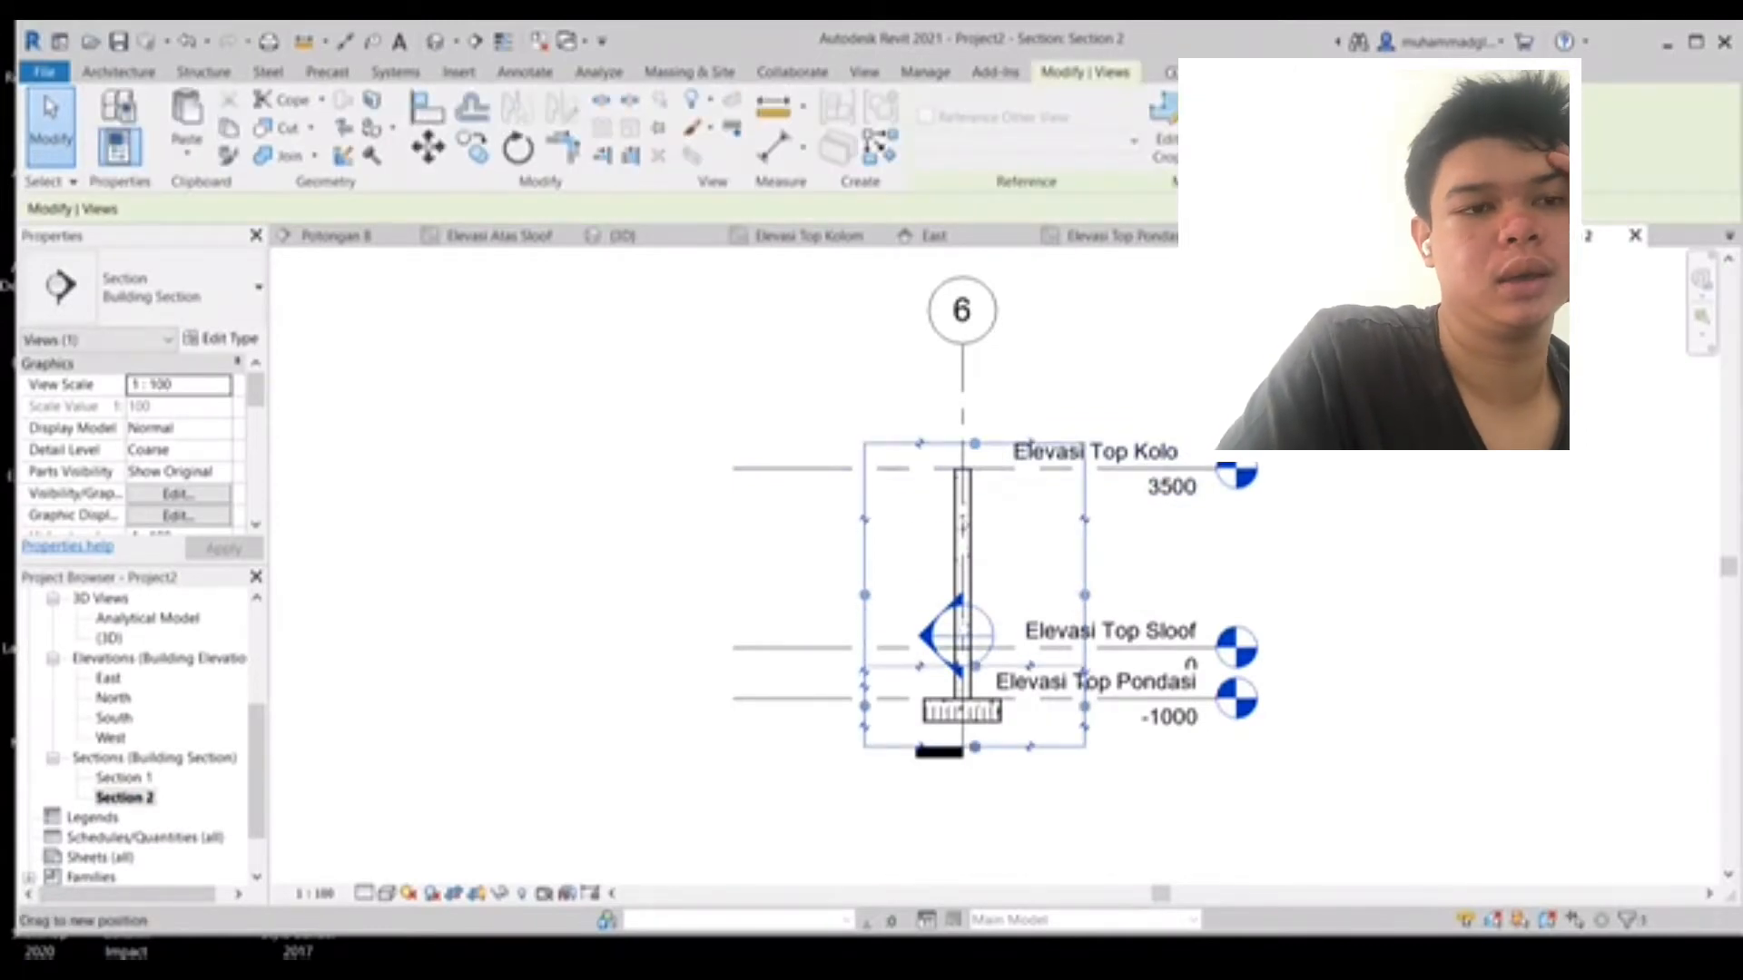
pyautogui.moveTo(975, 443); pyautogui.dragTo(975, 666)
pyautogui.click(864, 72)
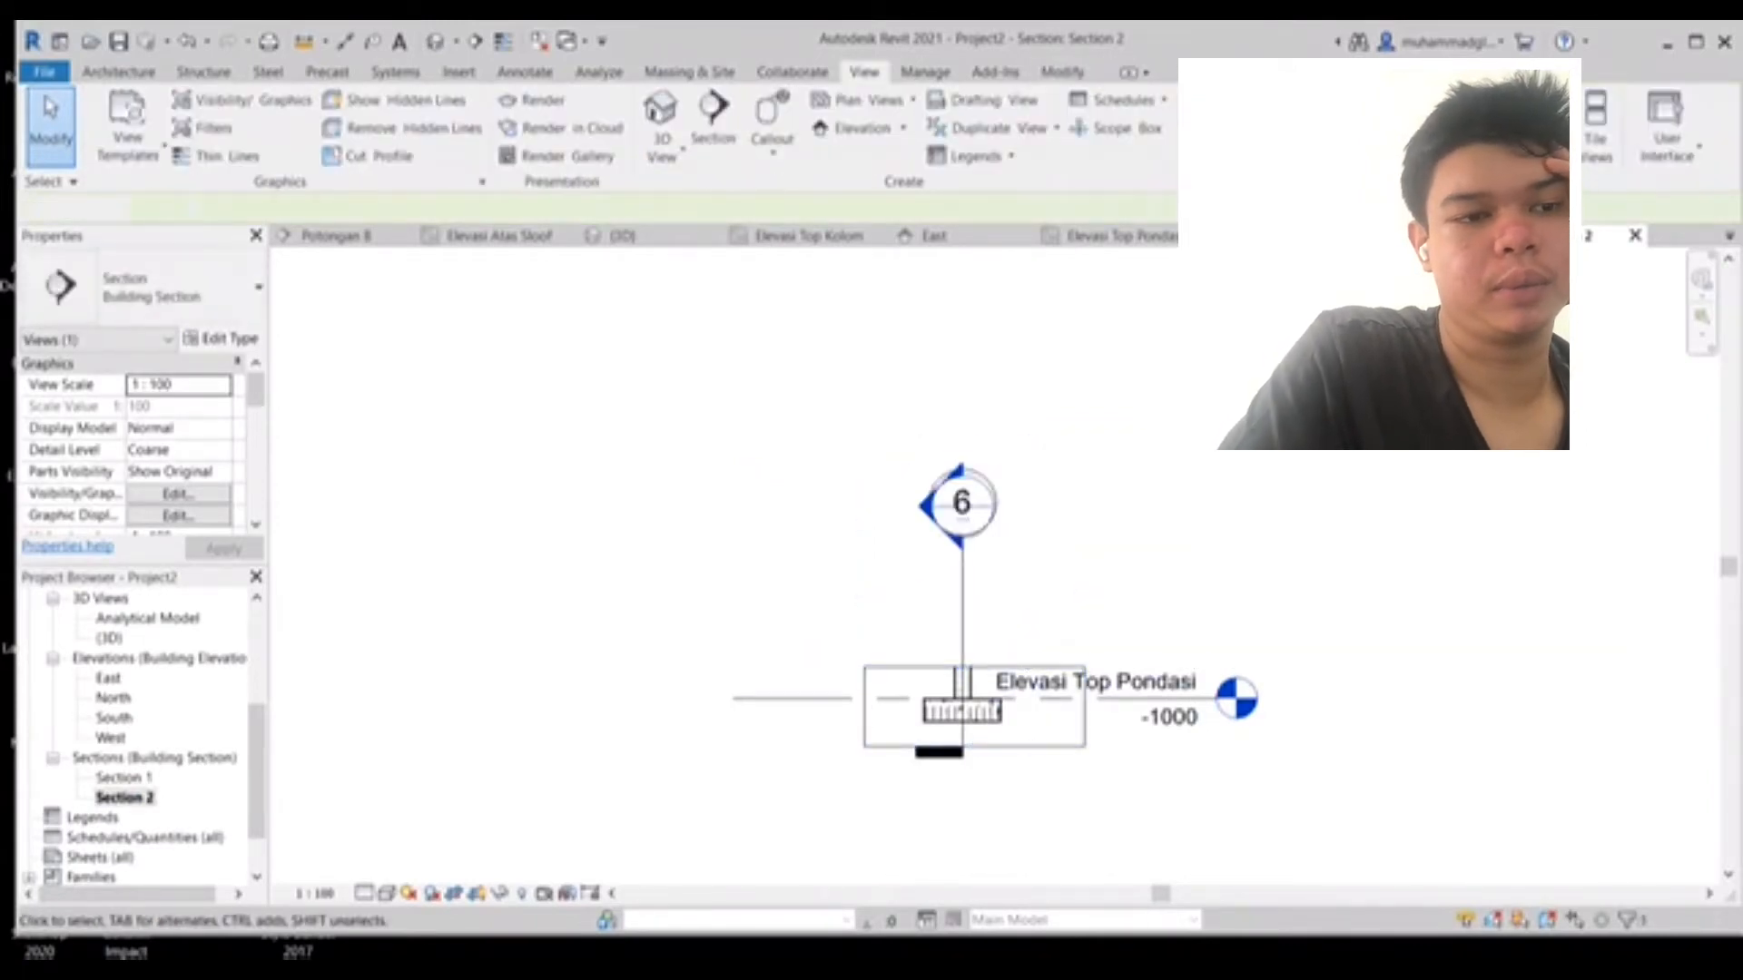
# - Hide the Elevasi Top Pondasi level in Section 2
pyautogui.scroll(3, 1084, 731)
pyautogui.rightClick(1147, 673)
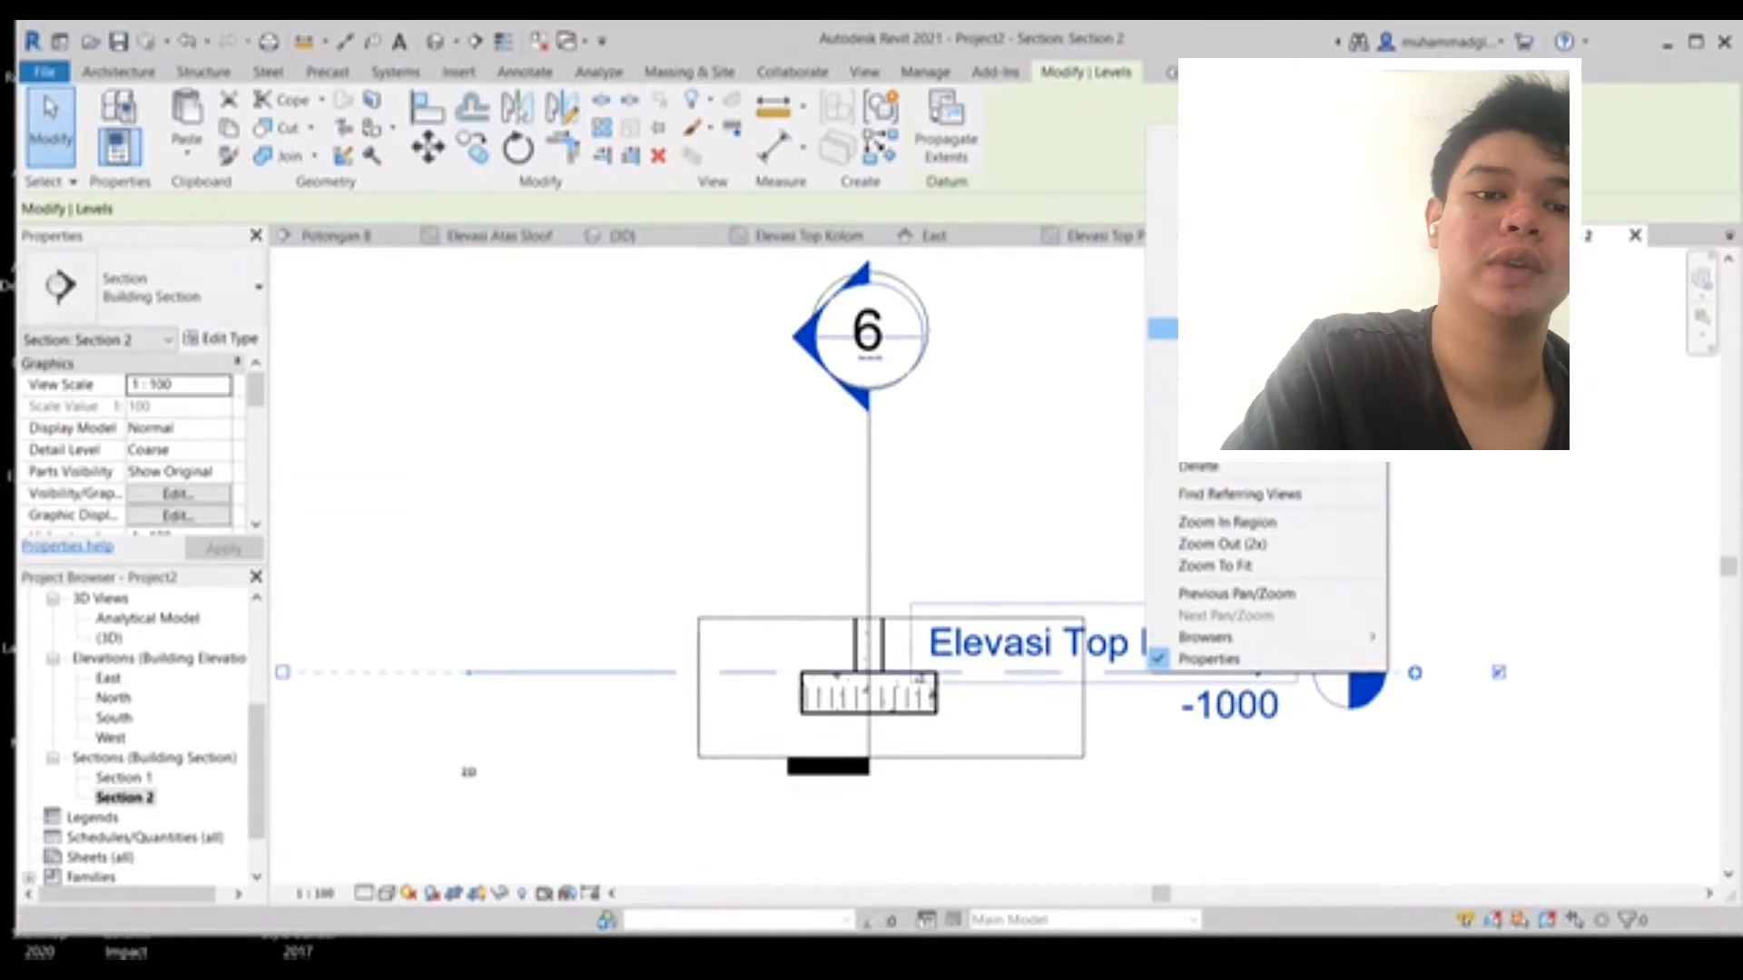
pyautogui.click(1434, 330)
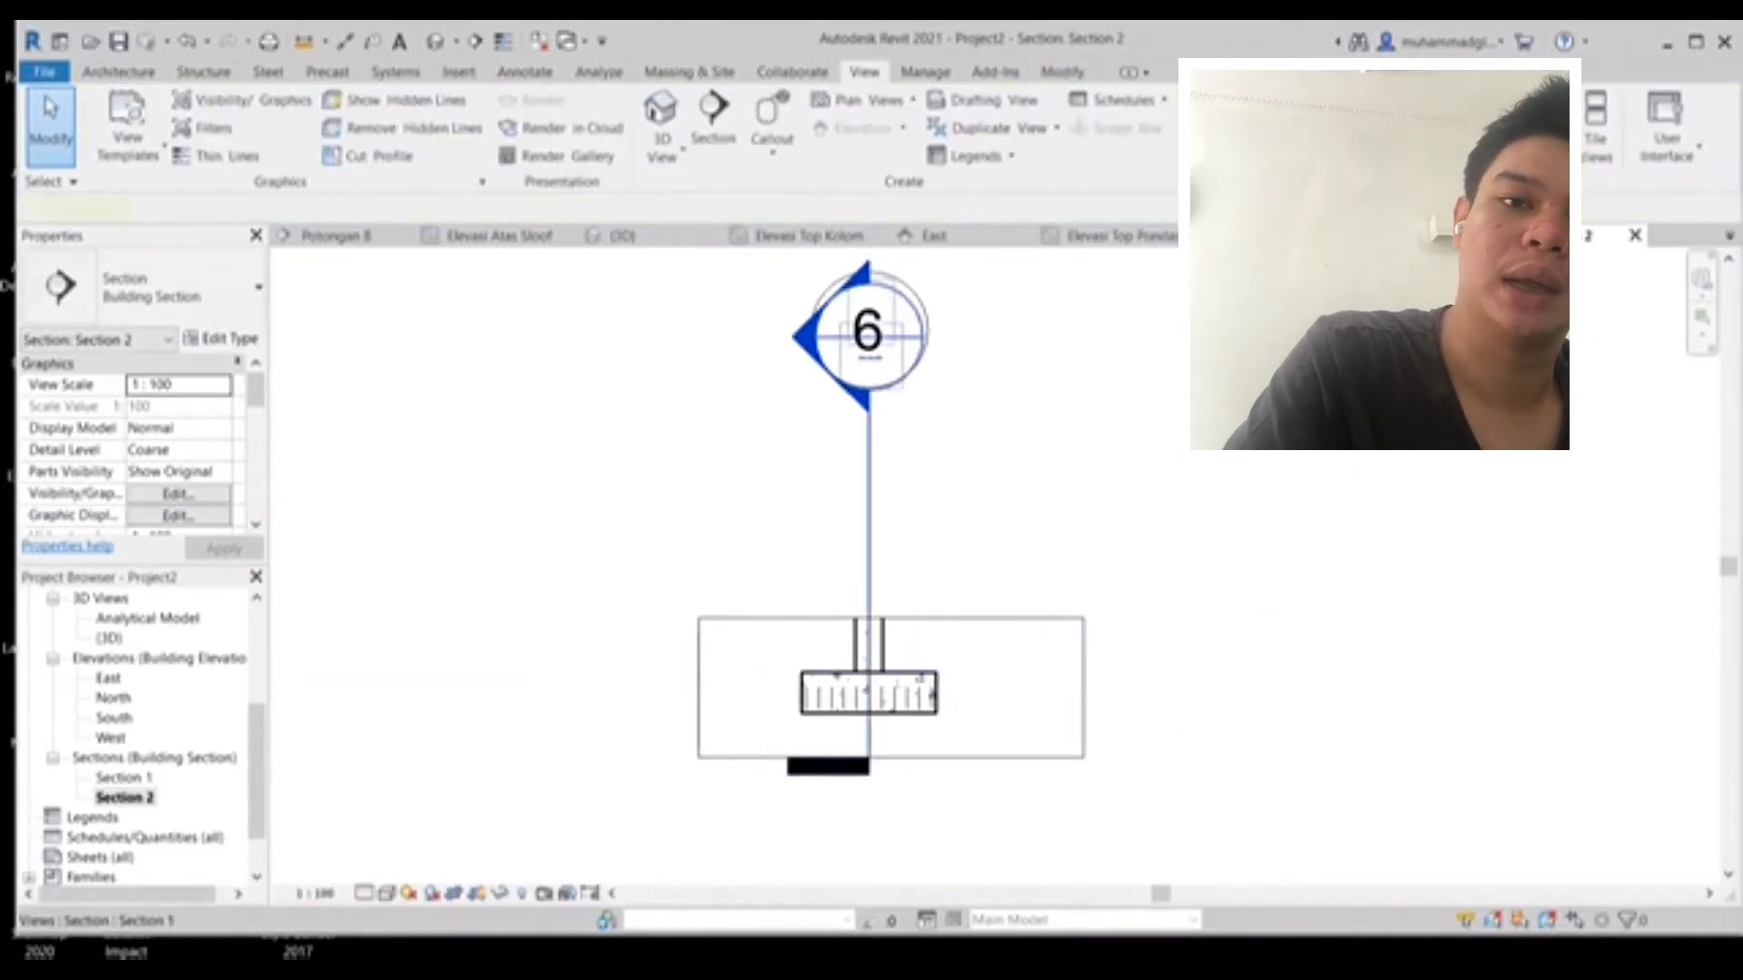
# - Hide the section marker element shown in Section 2
pyautogui.rightClick(868, 489)
pyautogui.moveTo(944, 657)
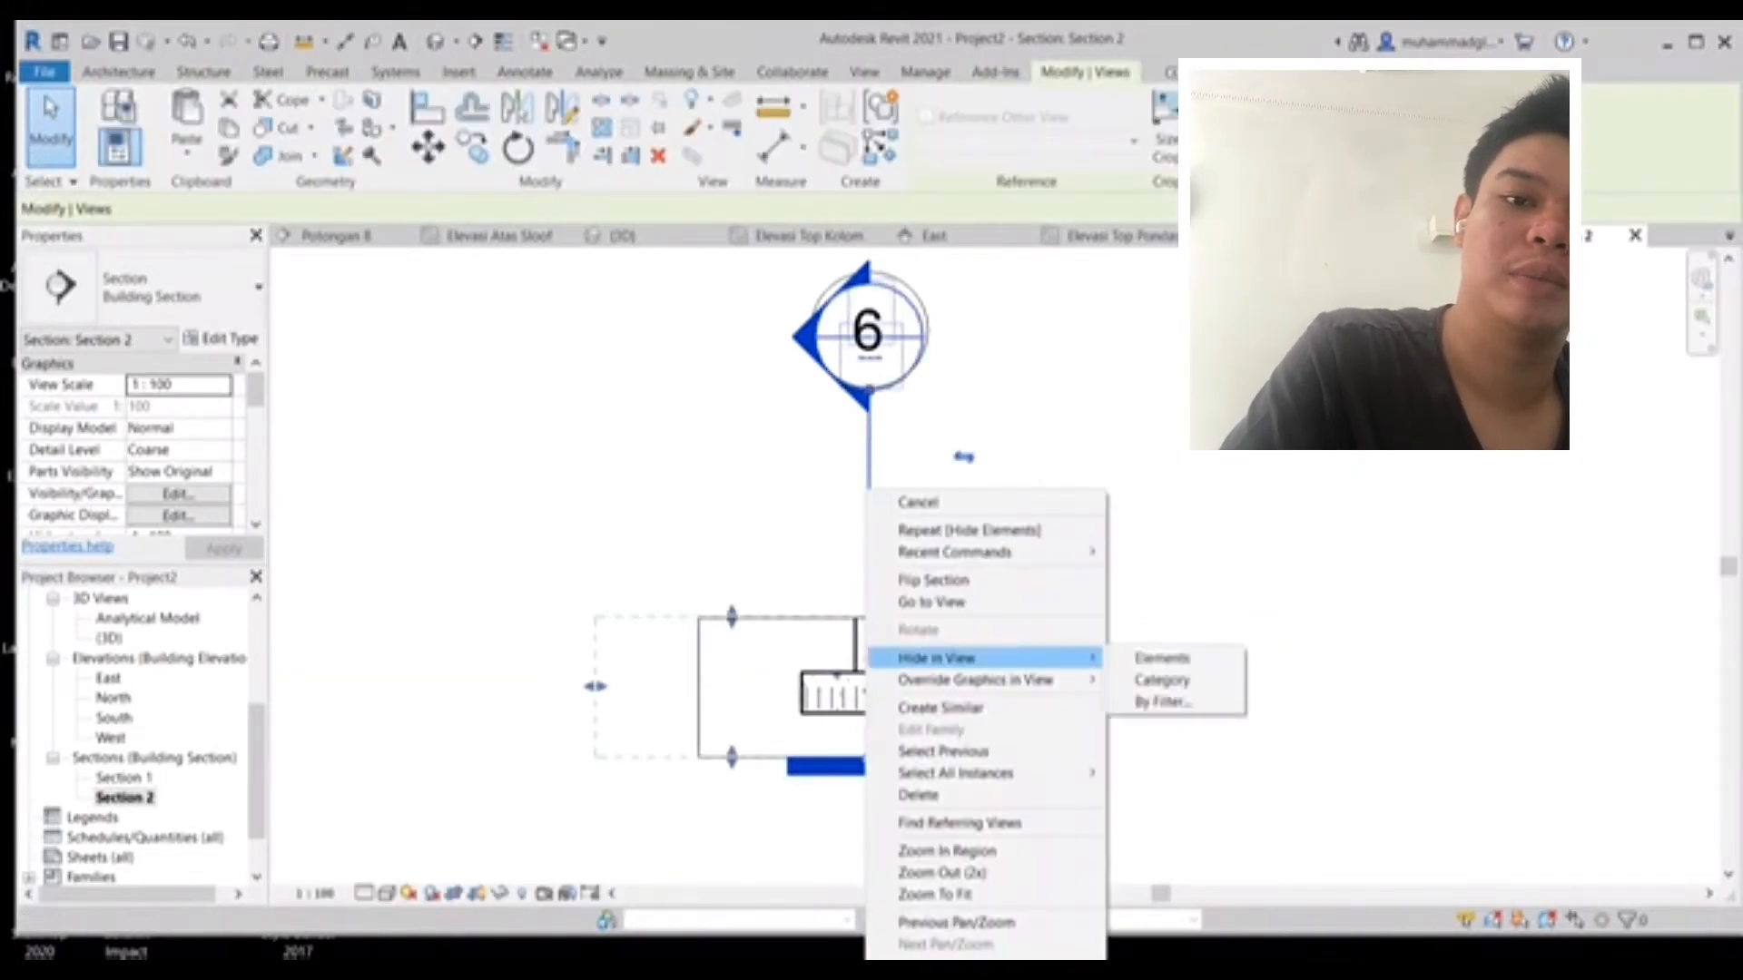
pyautogui.click(1162, 658)
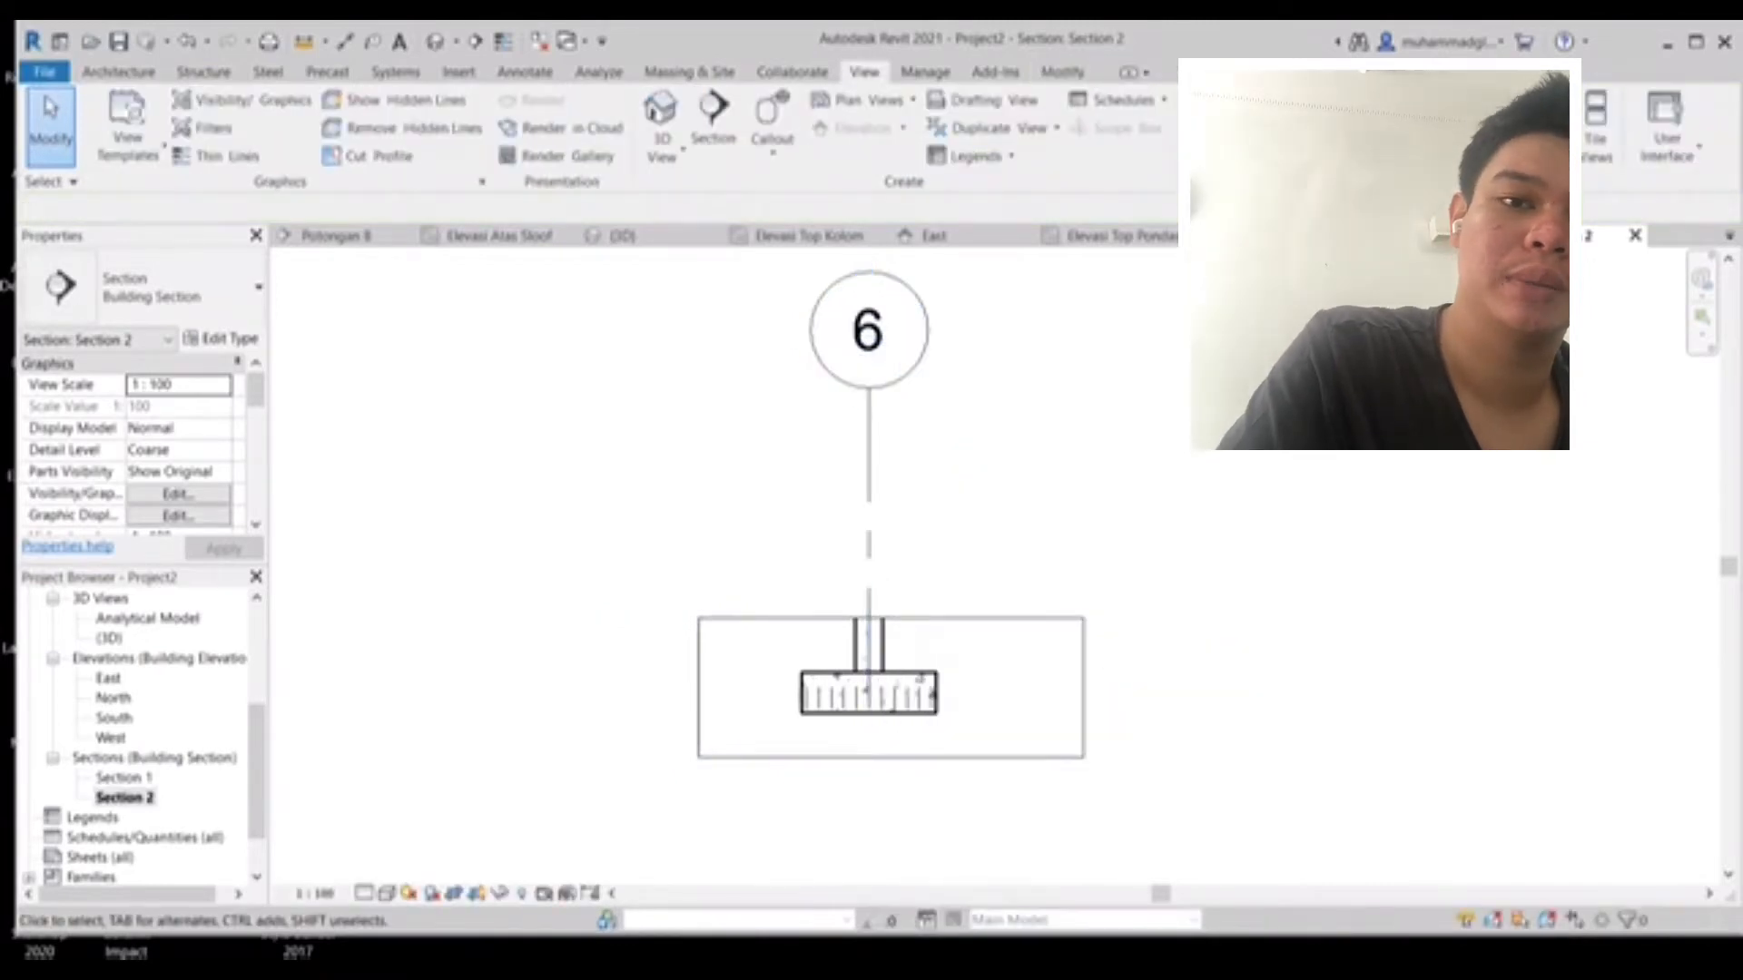
# - Hide grid 6 in Section 2
pyautogui.click(867, 467)
pyautogui.rightClick(867, 472)
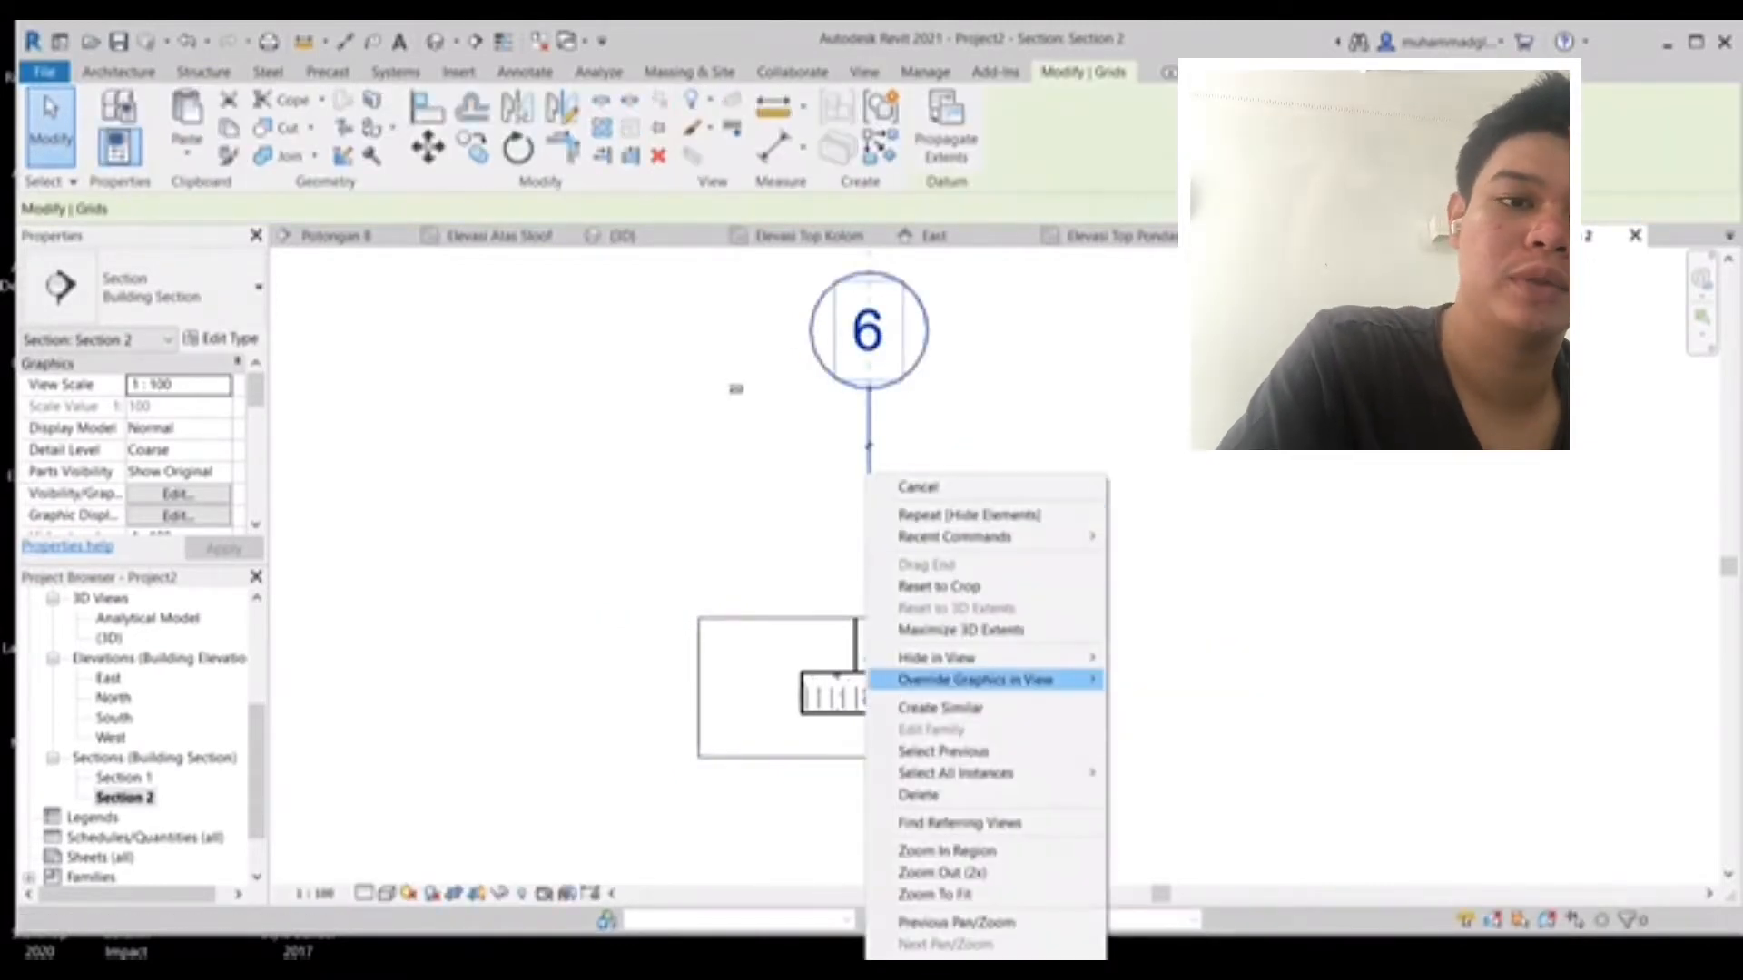
pyautogui.moveTo(944, 657)
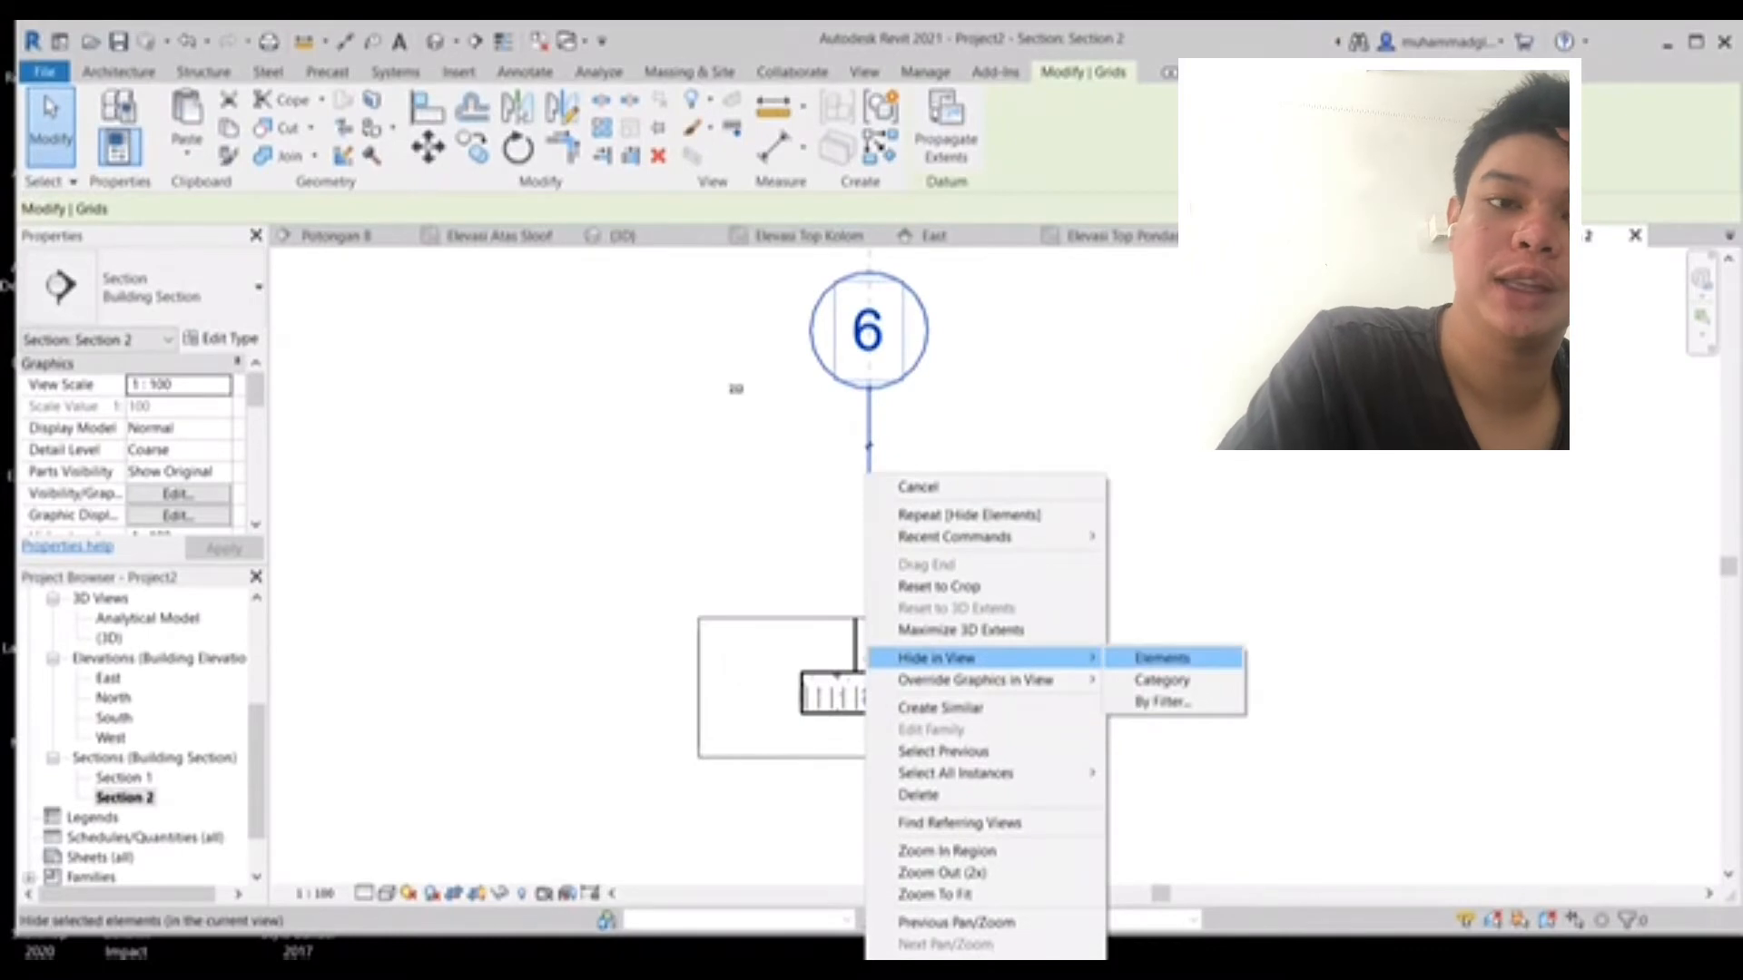
pyautogui.click(1161, 657)
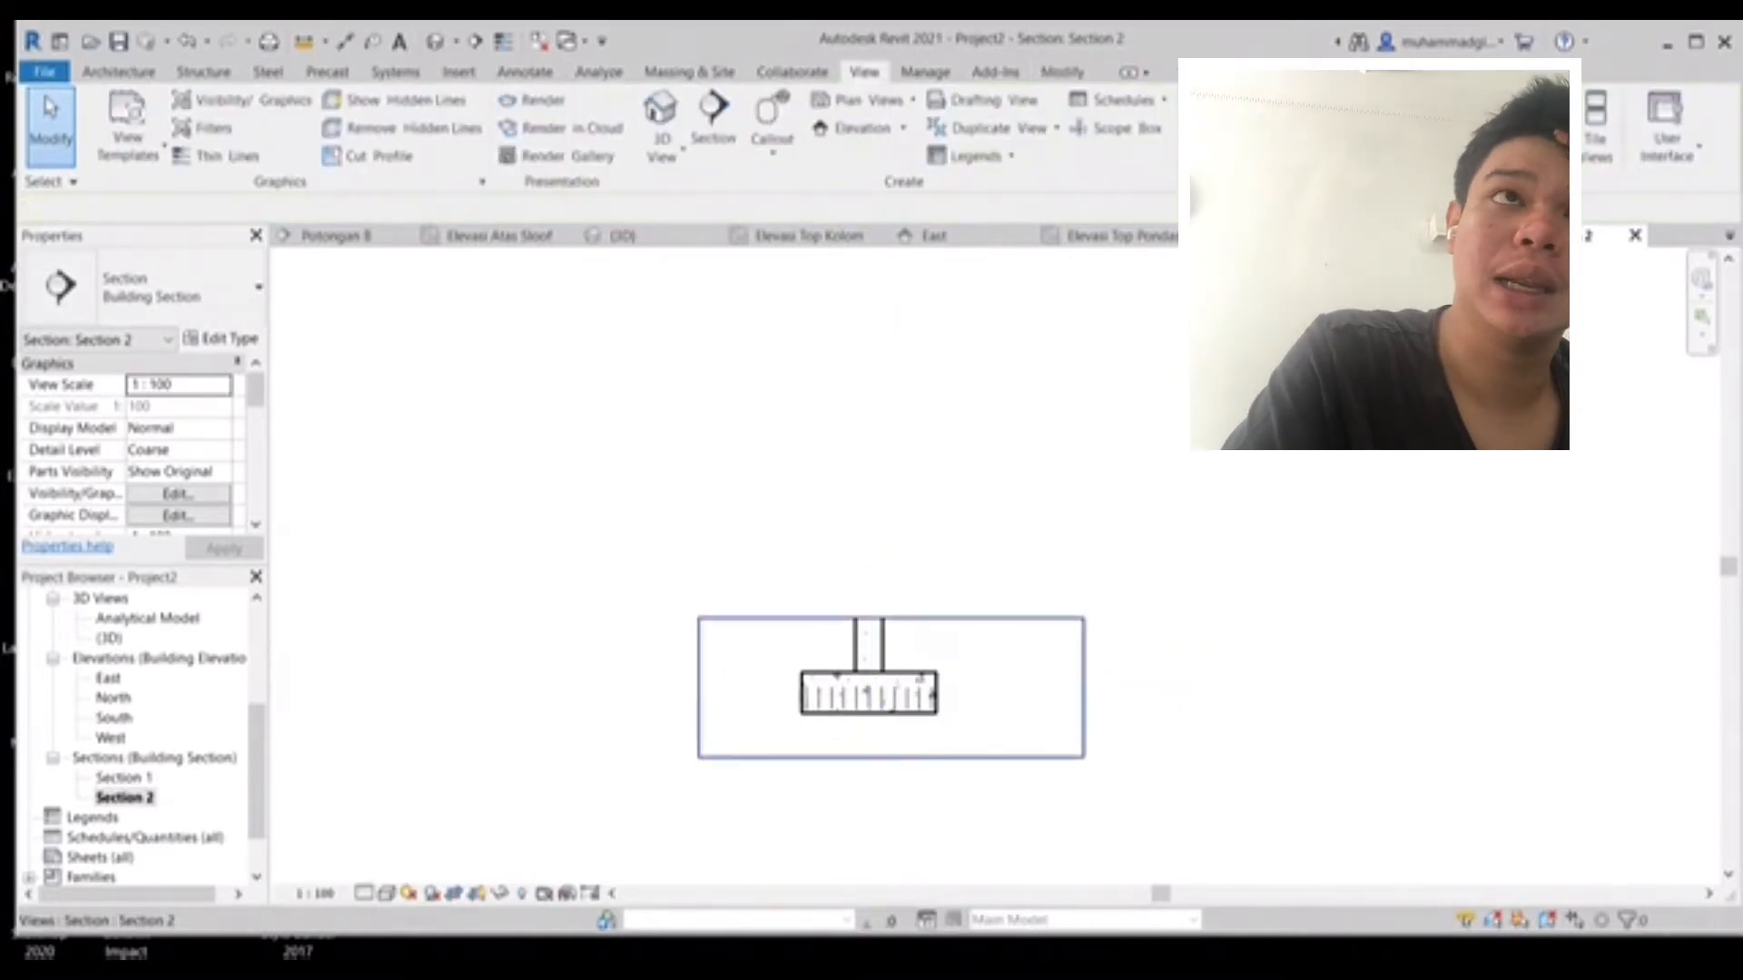
# - Narrow Section 2's crop region from both sides to just around the footing
pyautogui.click(1083, 687)
pyautogui.moveTo(1083, 687); pyautogui.dragTo(1006, 687)
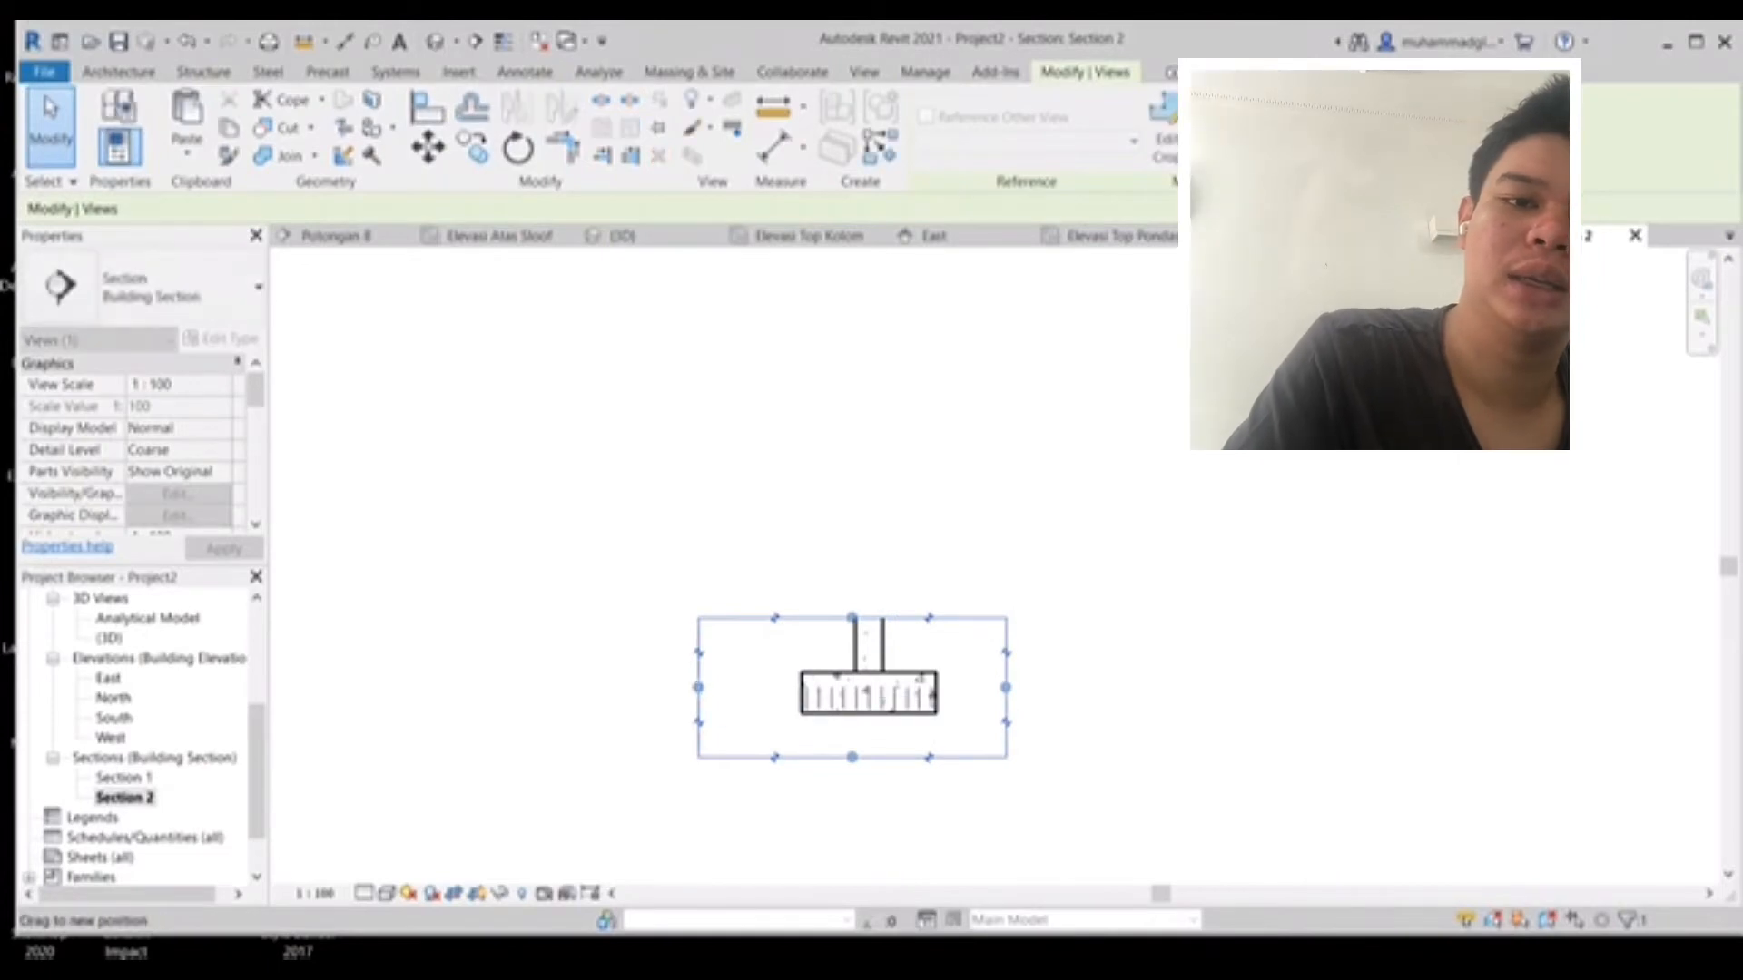
pyautogui.moveTo(697, 687); pyautogui.dragTo(738, 687)
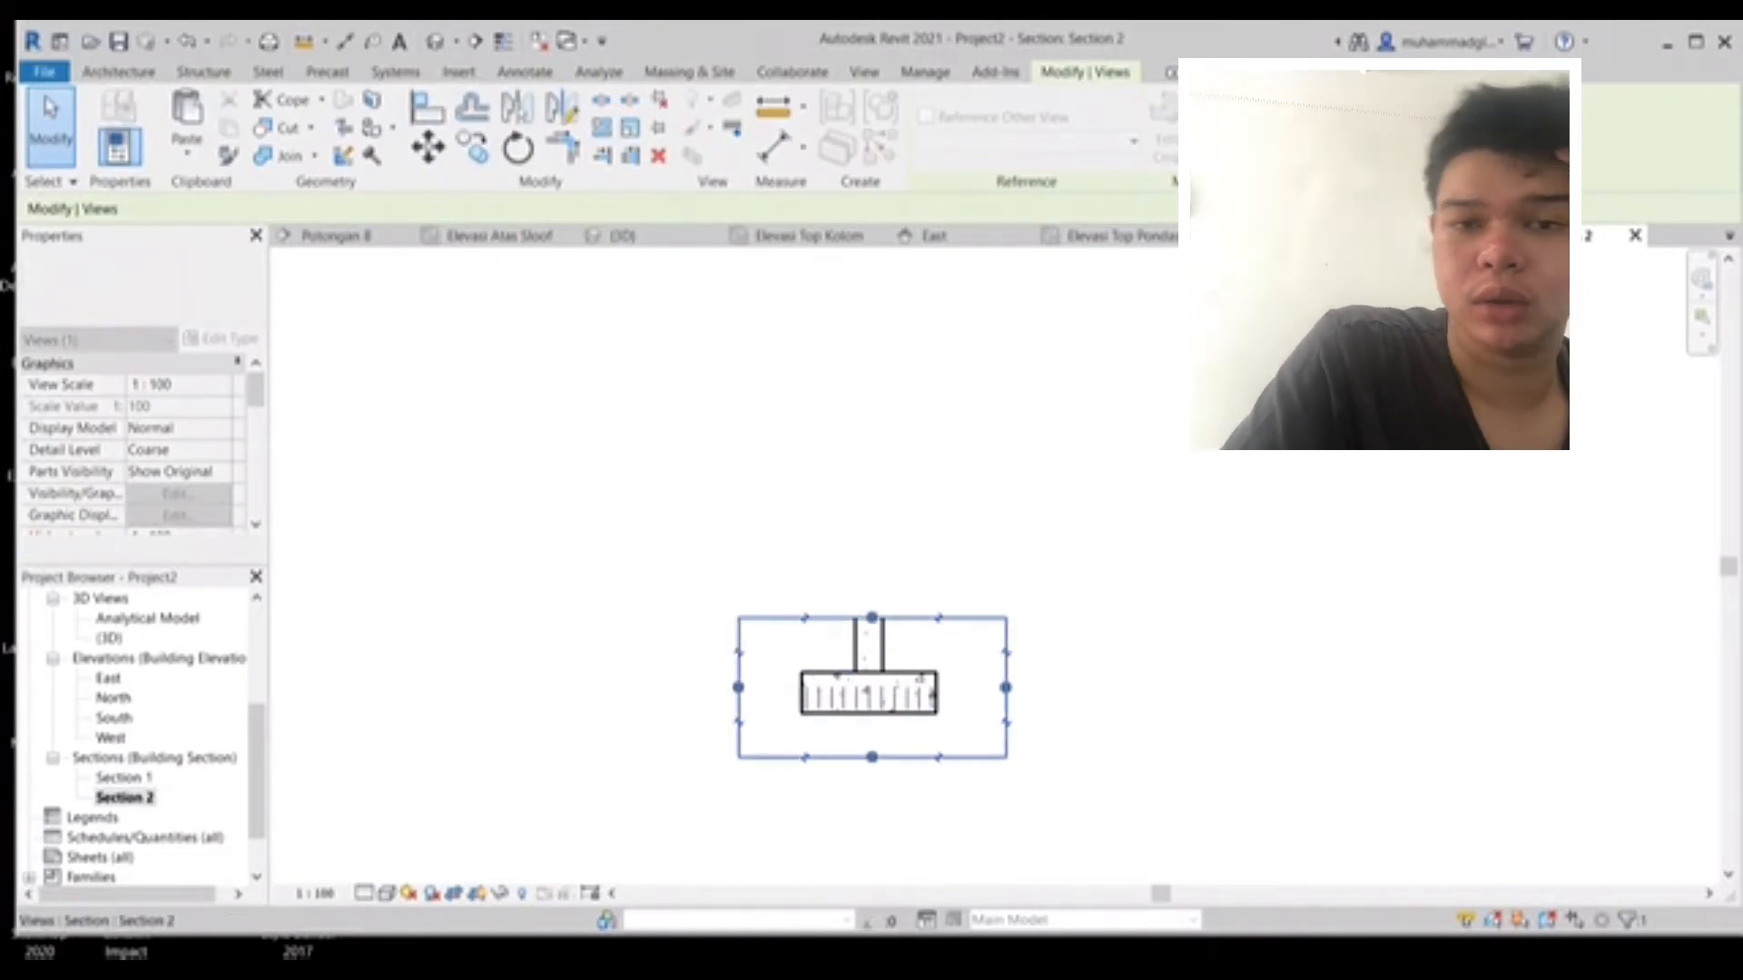
# - Place an M_02 shape rebar along the bottom of the footing in Section 2
pyautogui.scroll(2, 860, 759)
pyautogui.scroll(2, 853, 758)
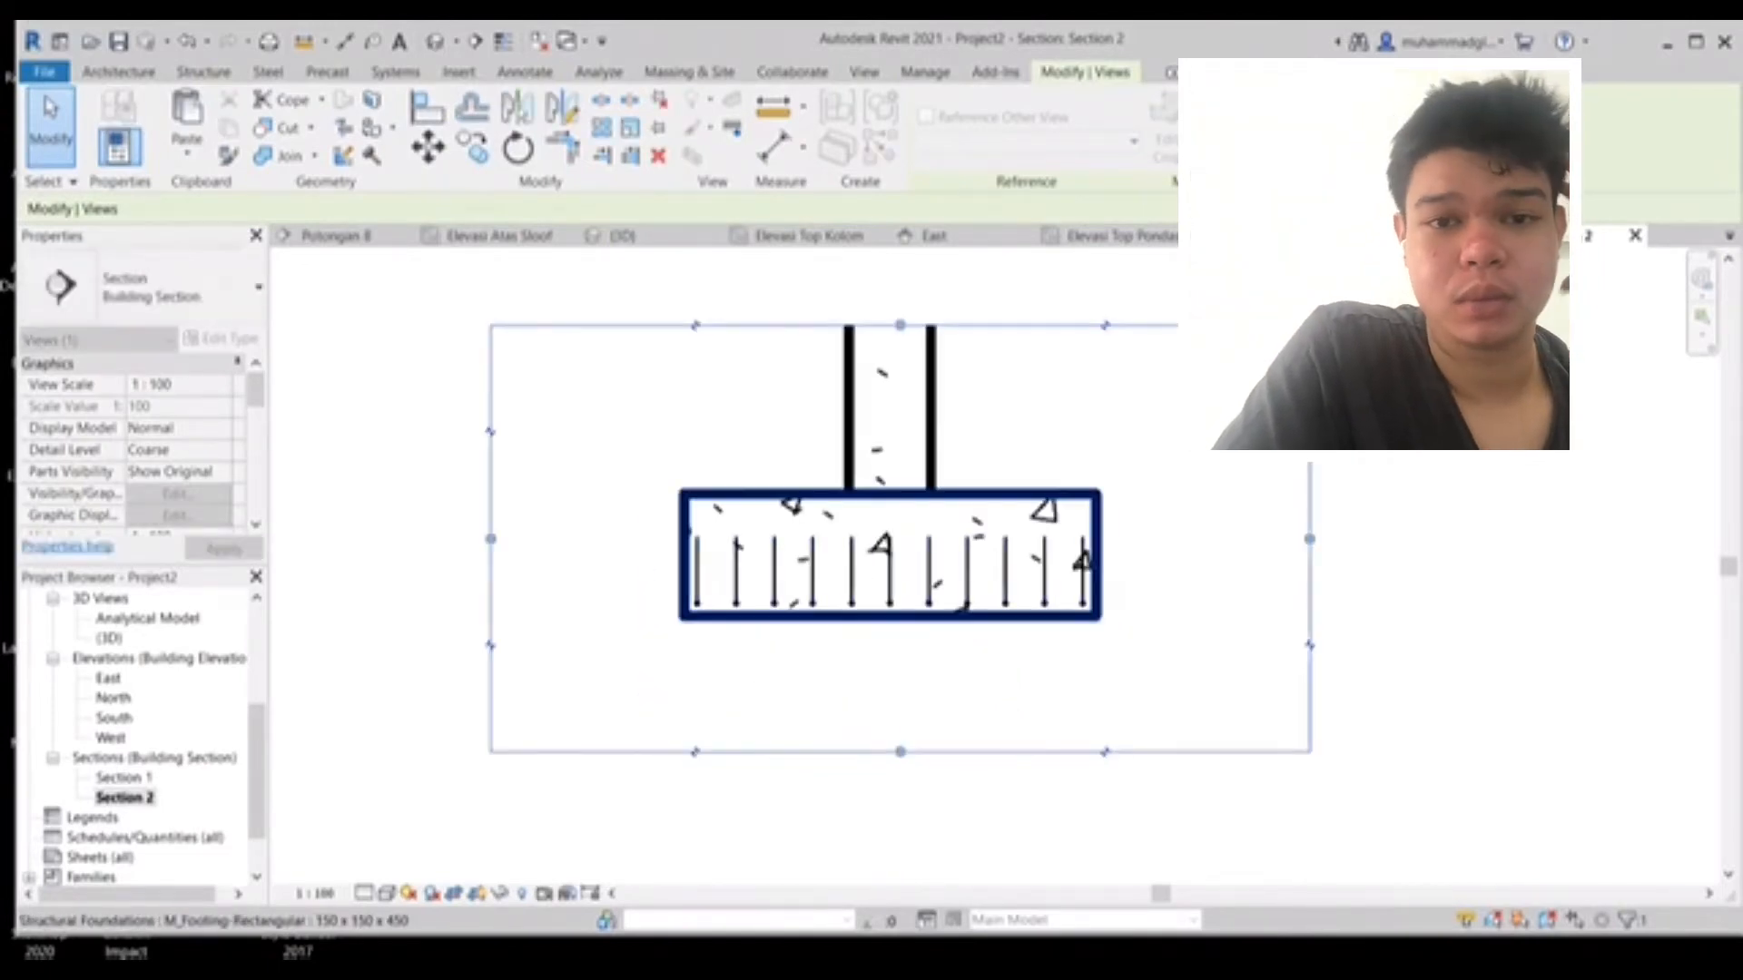
pyautogui.click(858, 618)
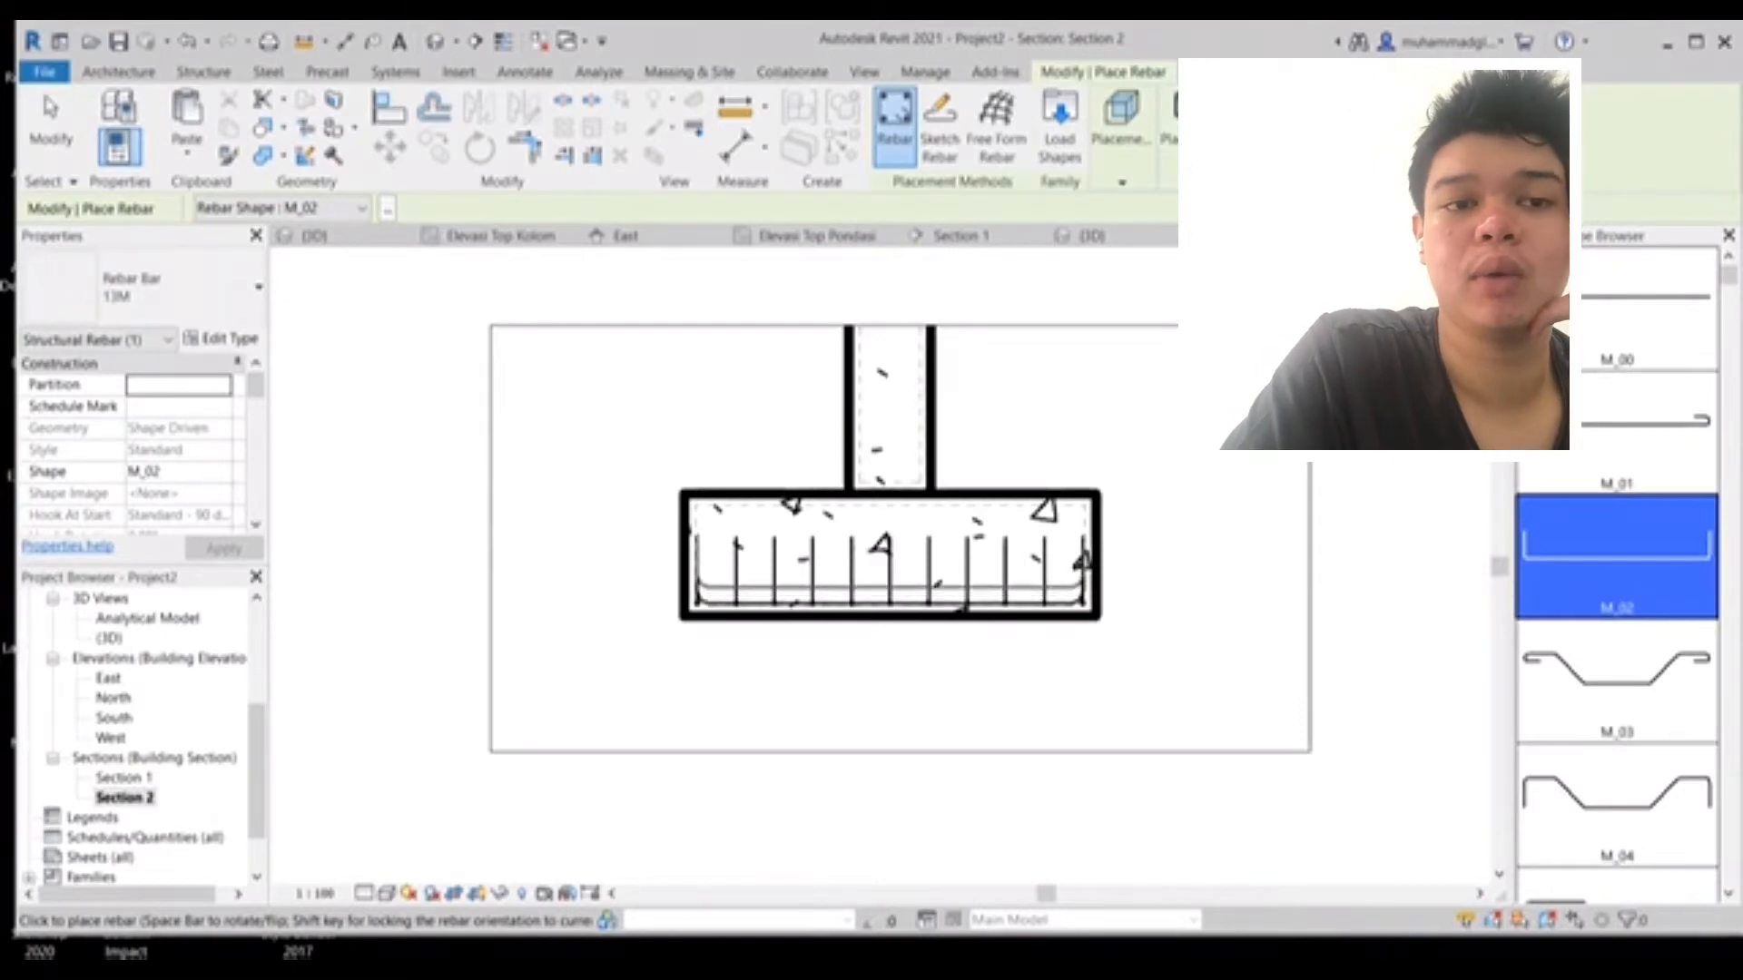
pyautogui.press('Escape')
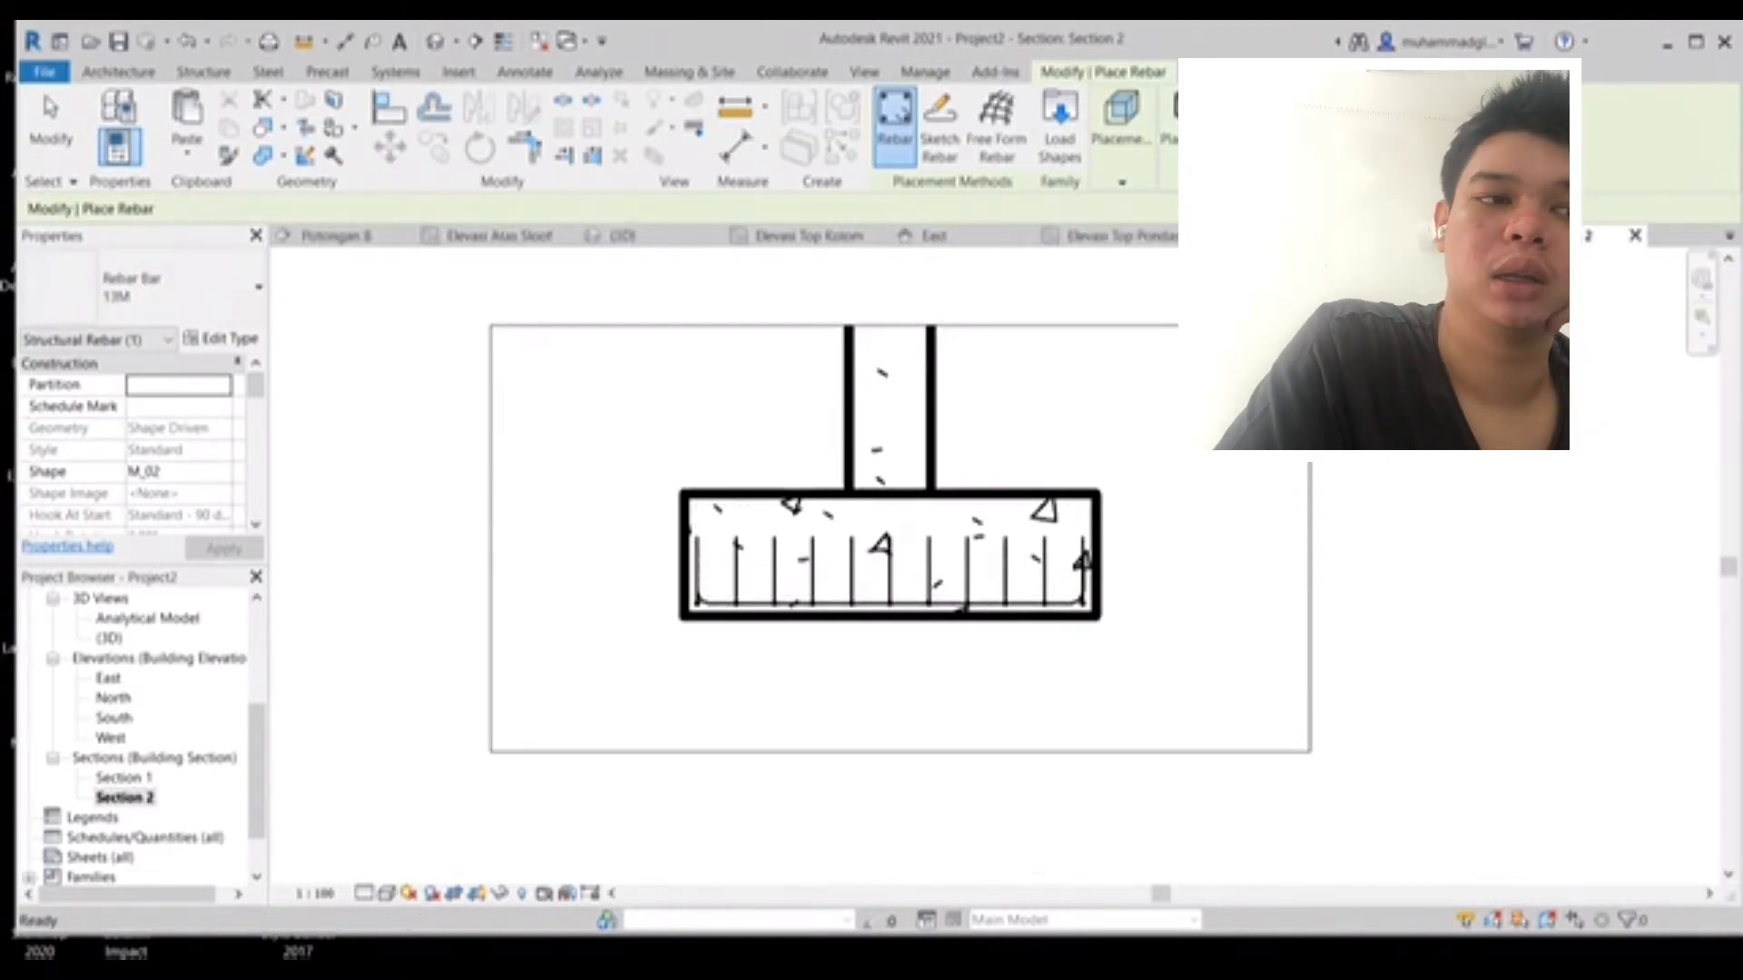
# - Change the type of the placed bottom rebar to 16M
pyautogui.scroll(4, 842, 604)
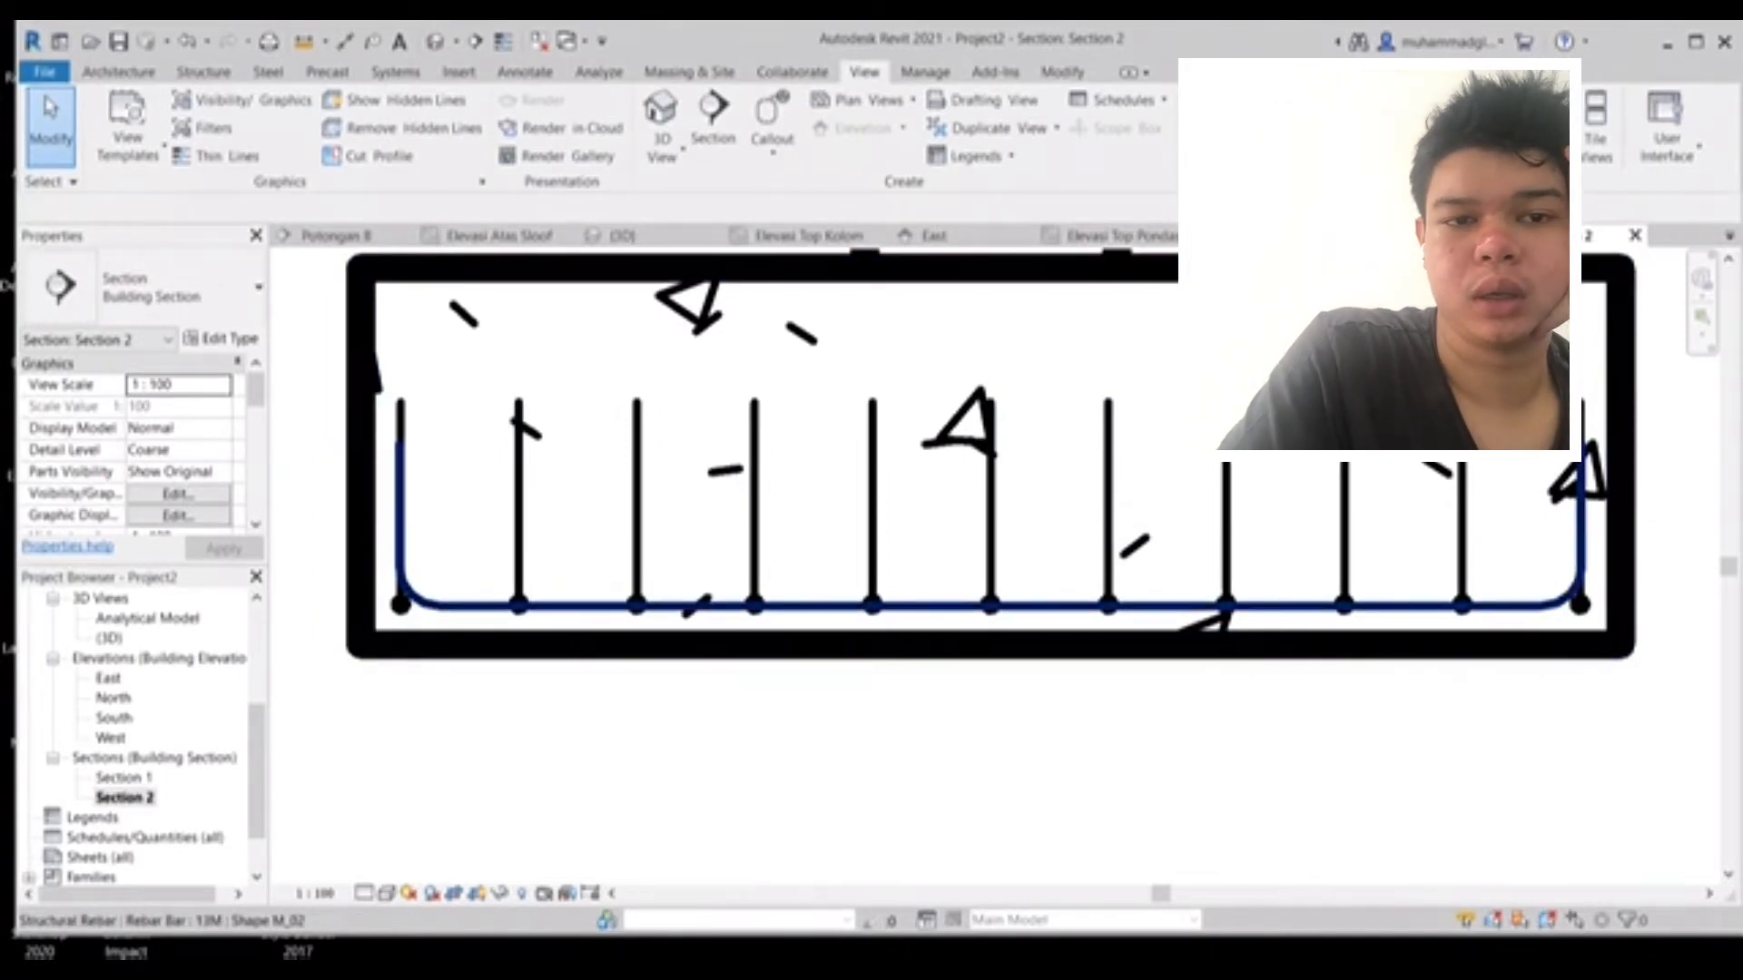
pyautogui.click(842, 605)
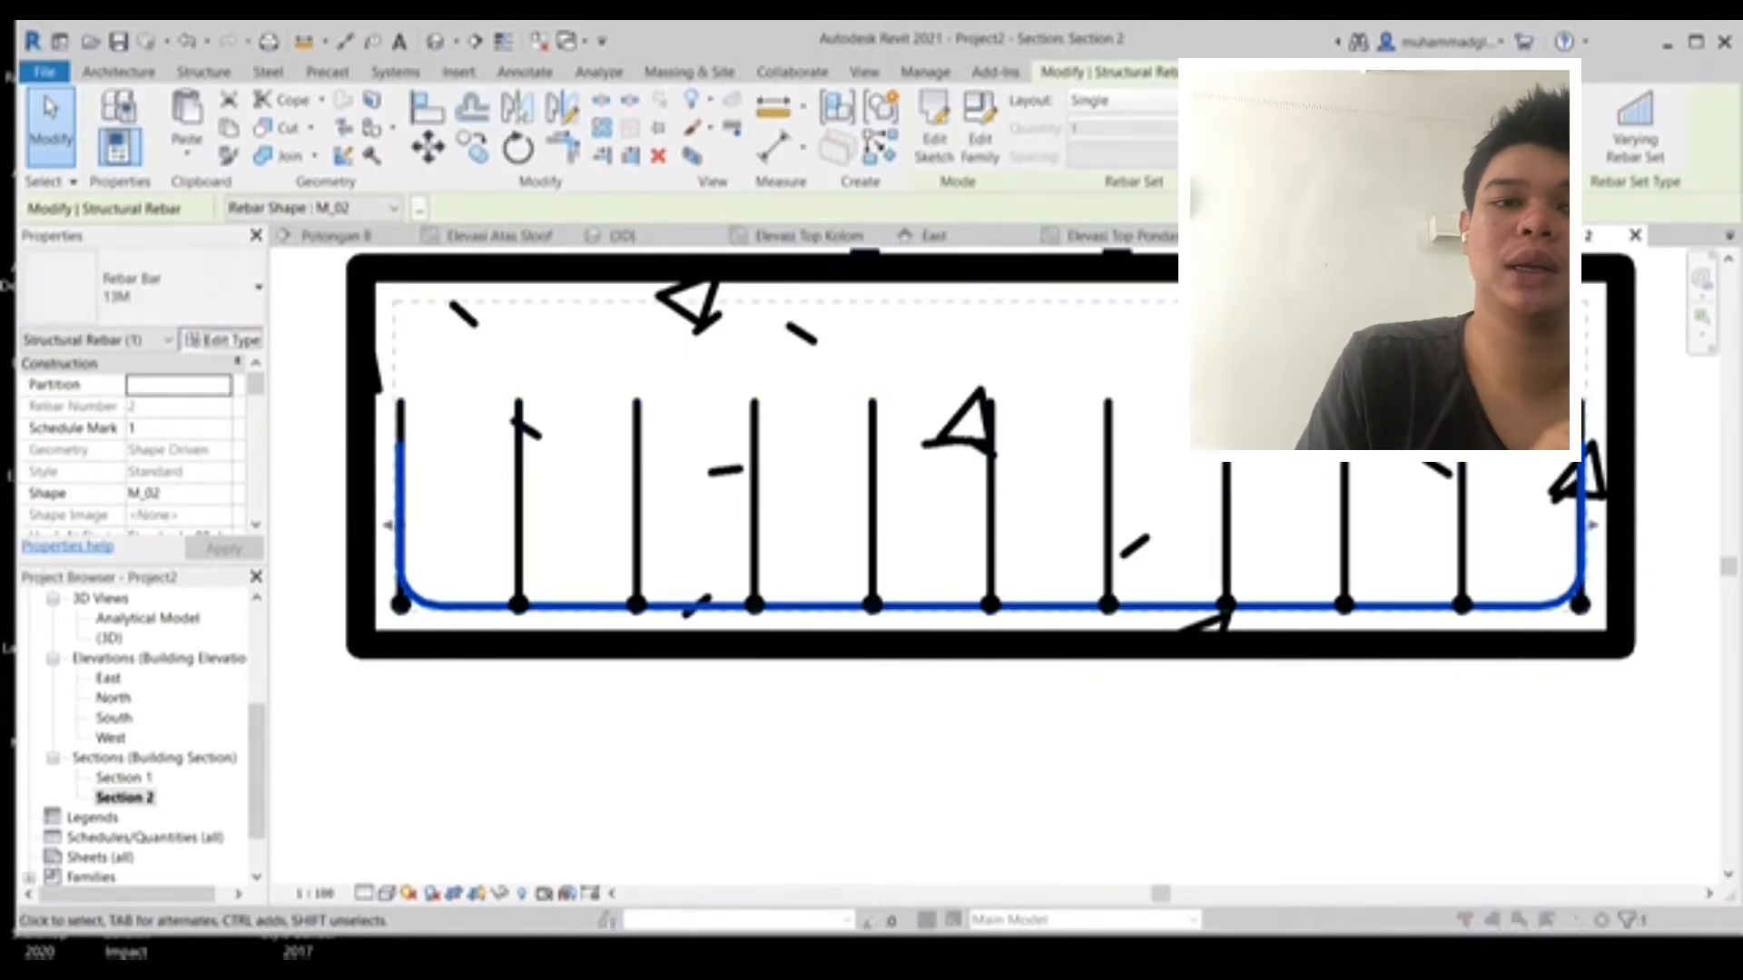
pyautogui.click(222, 338)
pyautogui.click(839, 229)
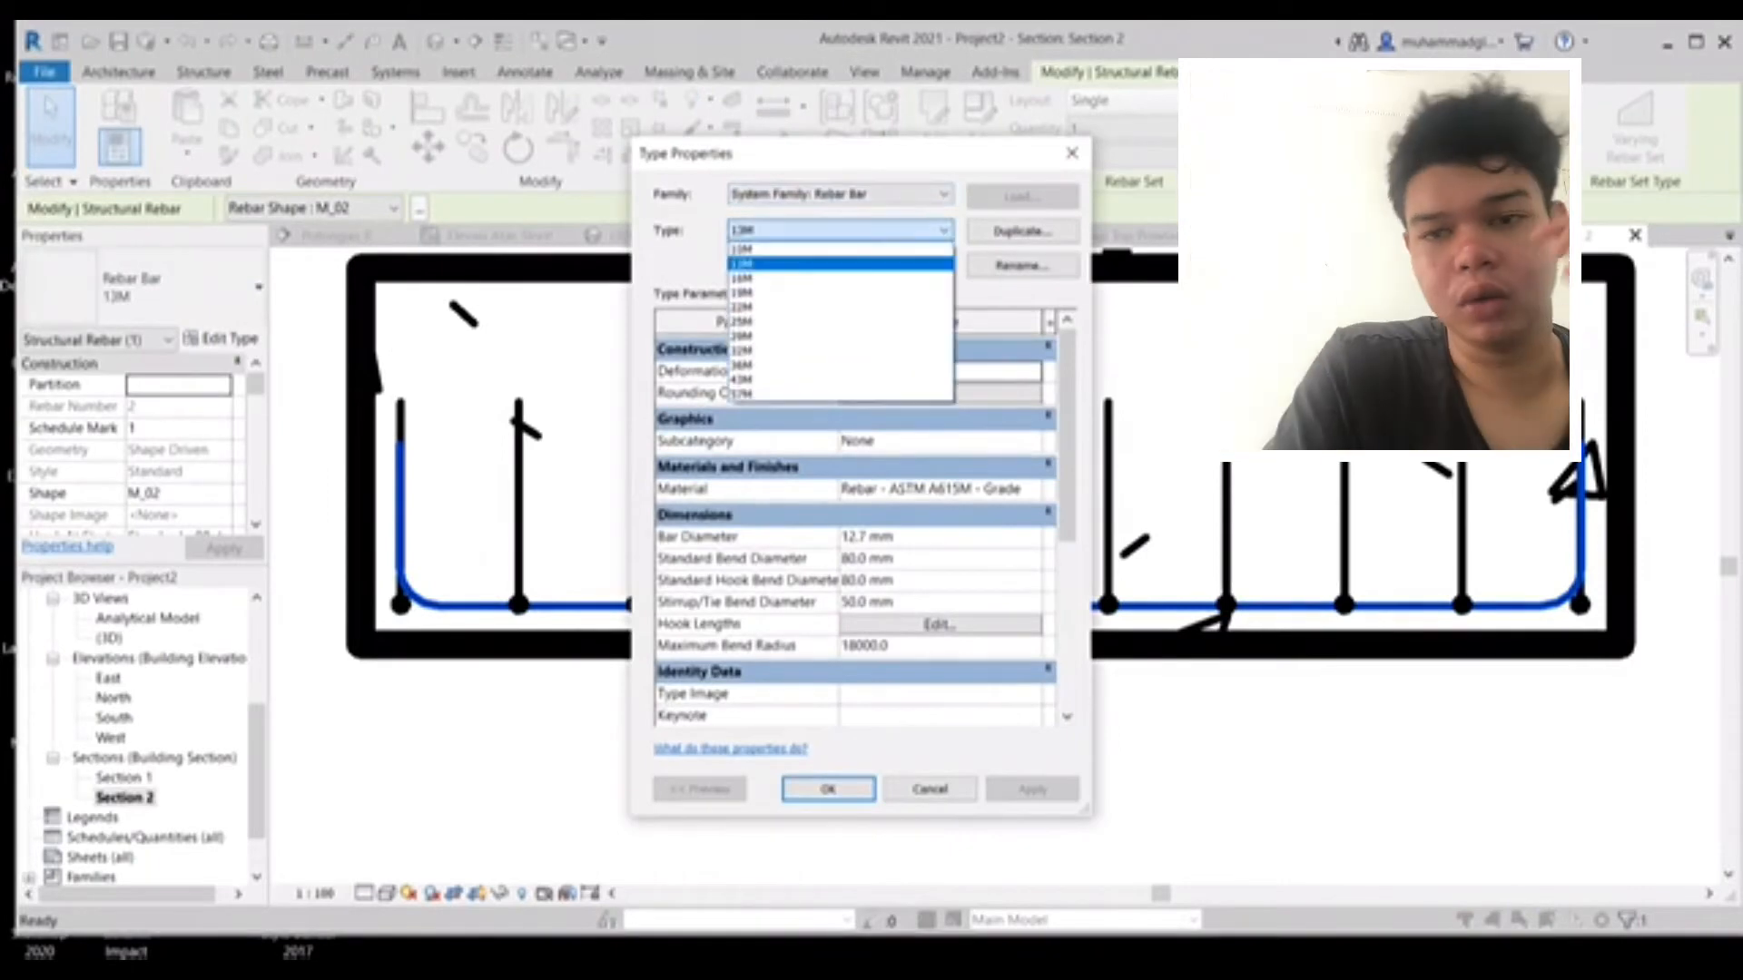
pyautogui.click(754, 276)
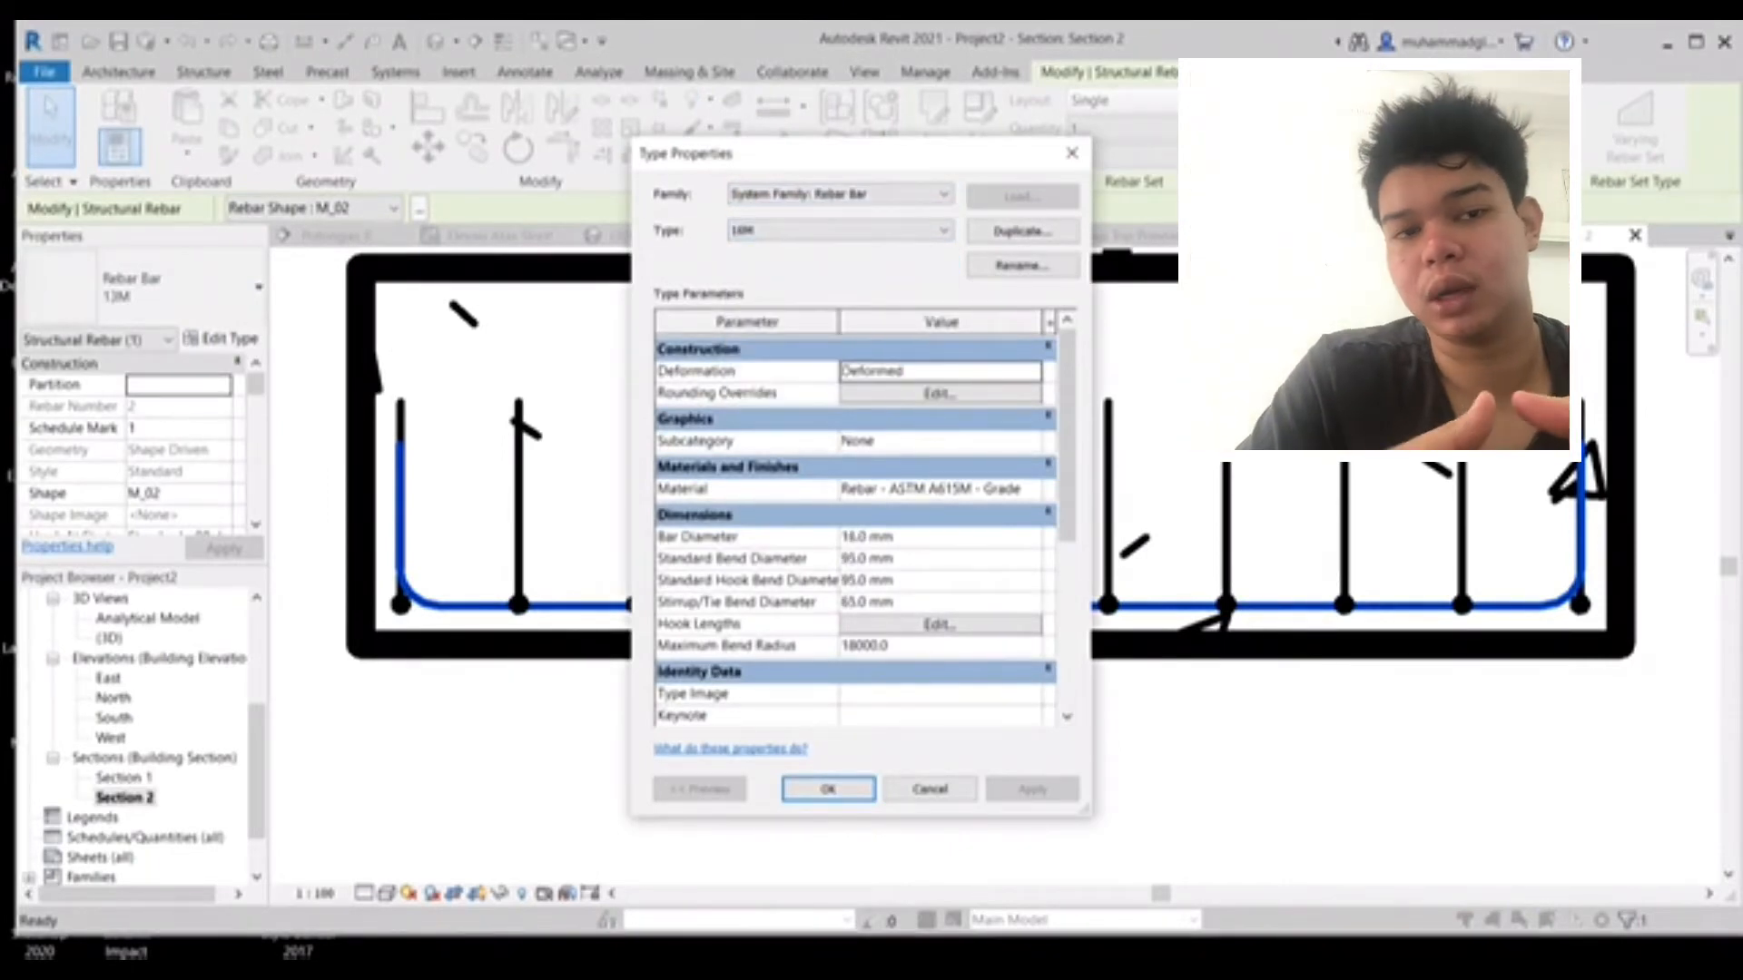
pyautogui.click(827, 789)
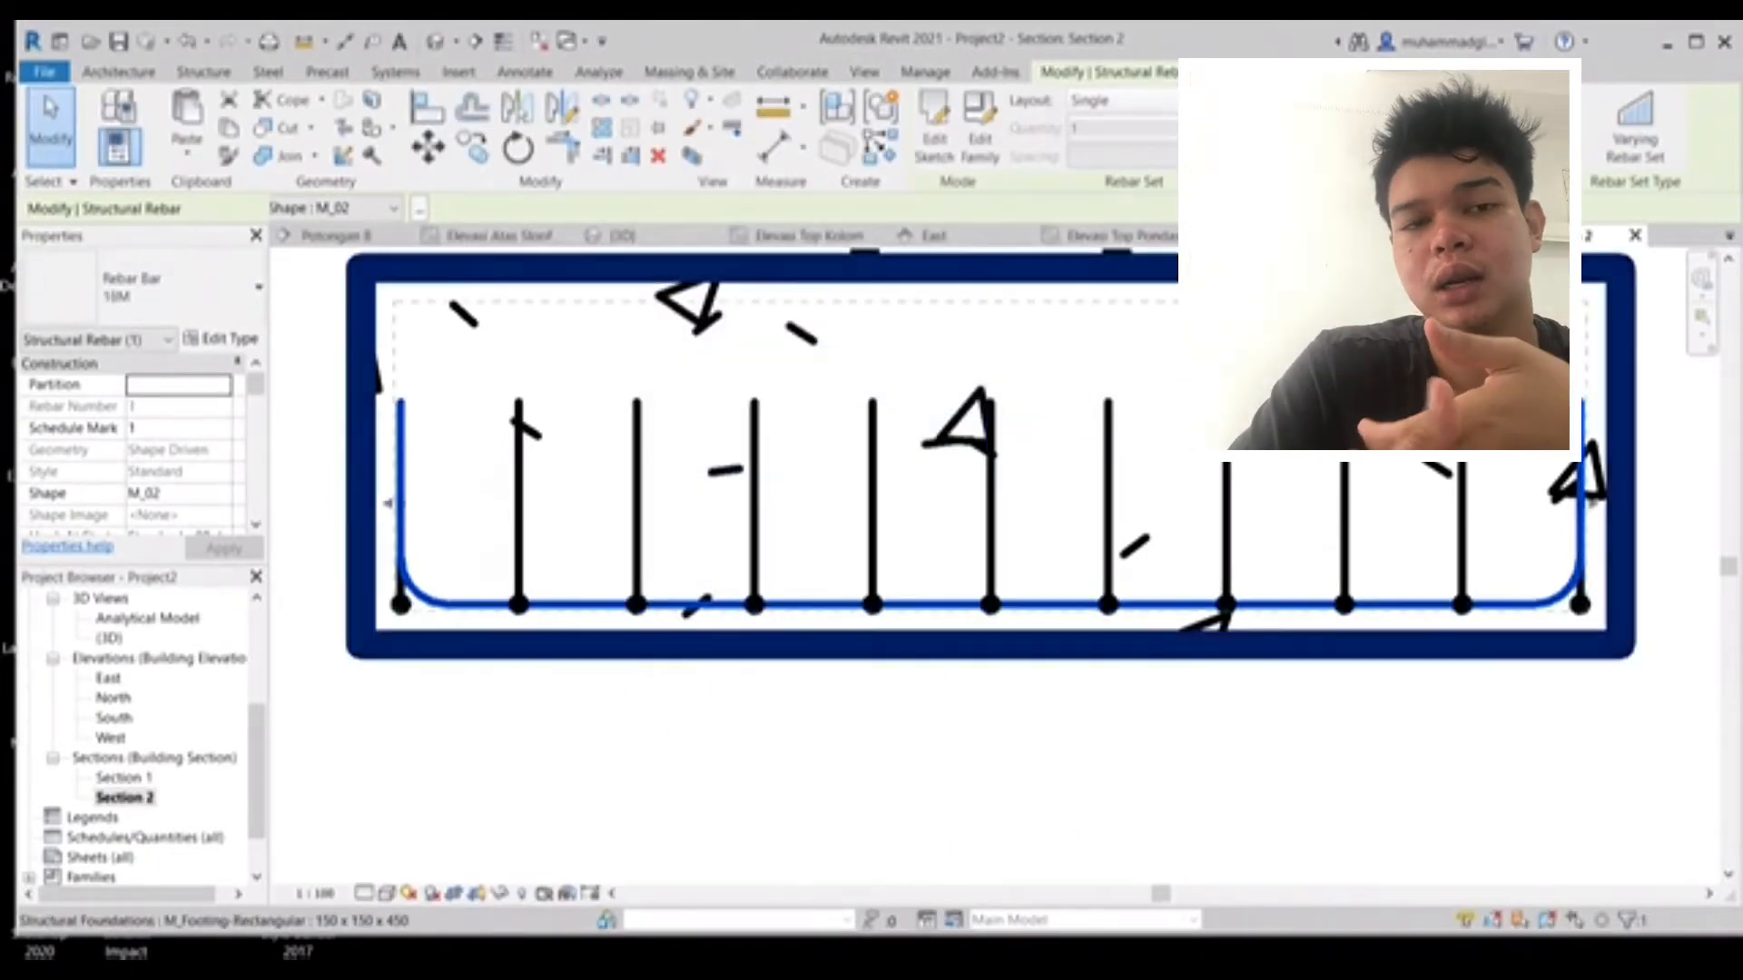
# - Set the bottom rebar's layout to Maximum Spacing with 150 mm spacing
pyautogui.click(1123, 99)
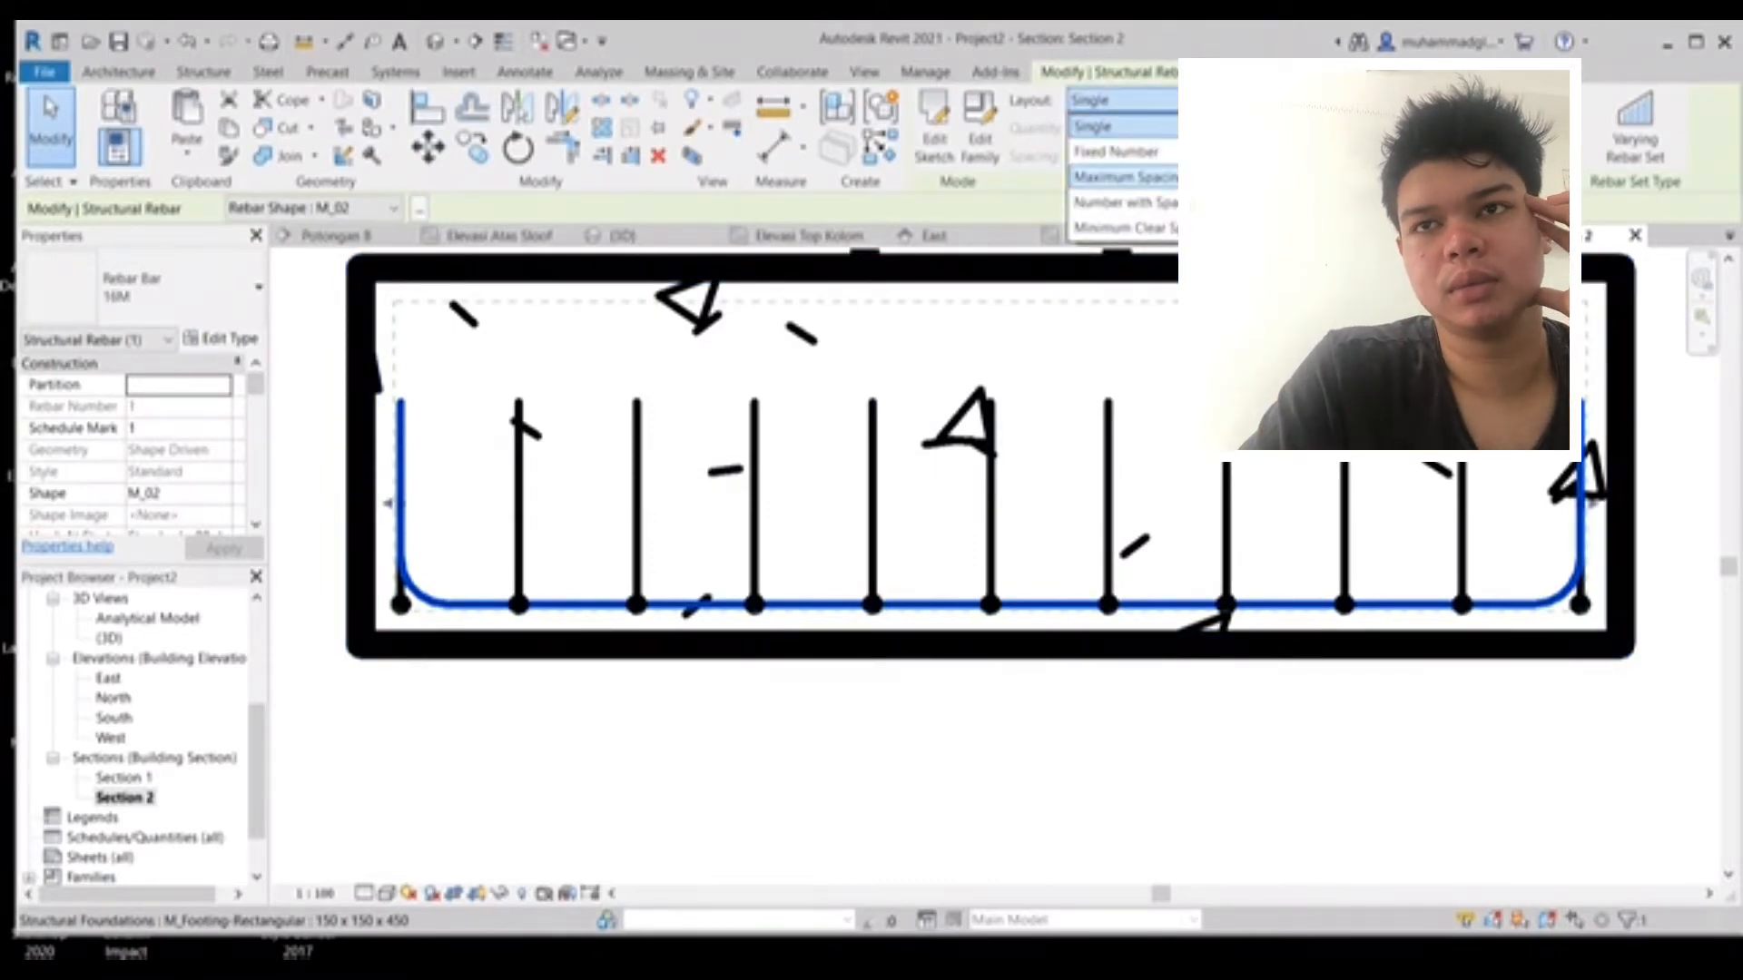
pyautogui.click(1124, 177)
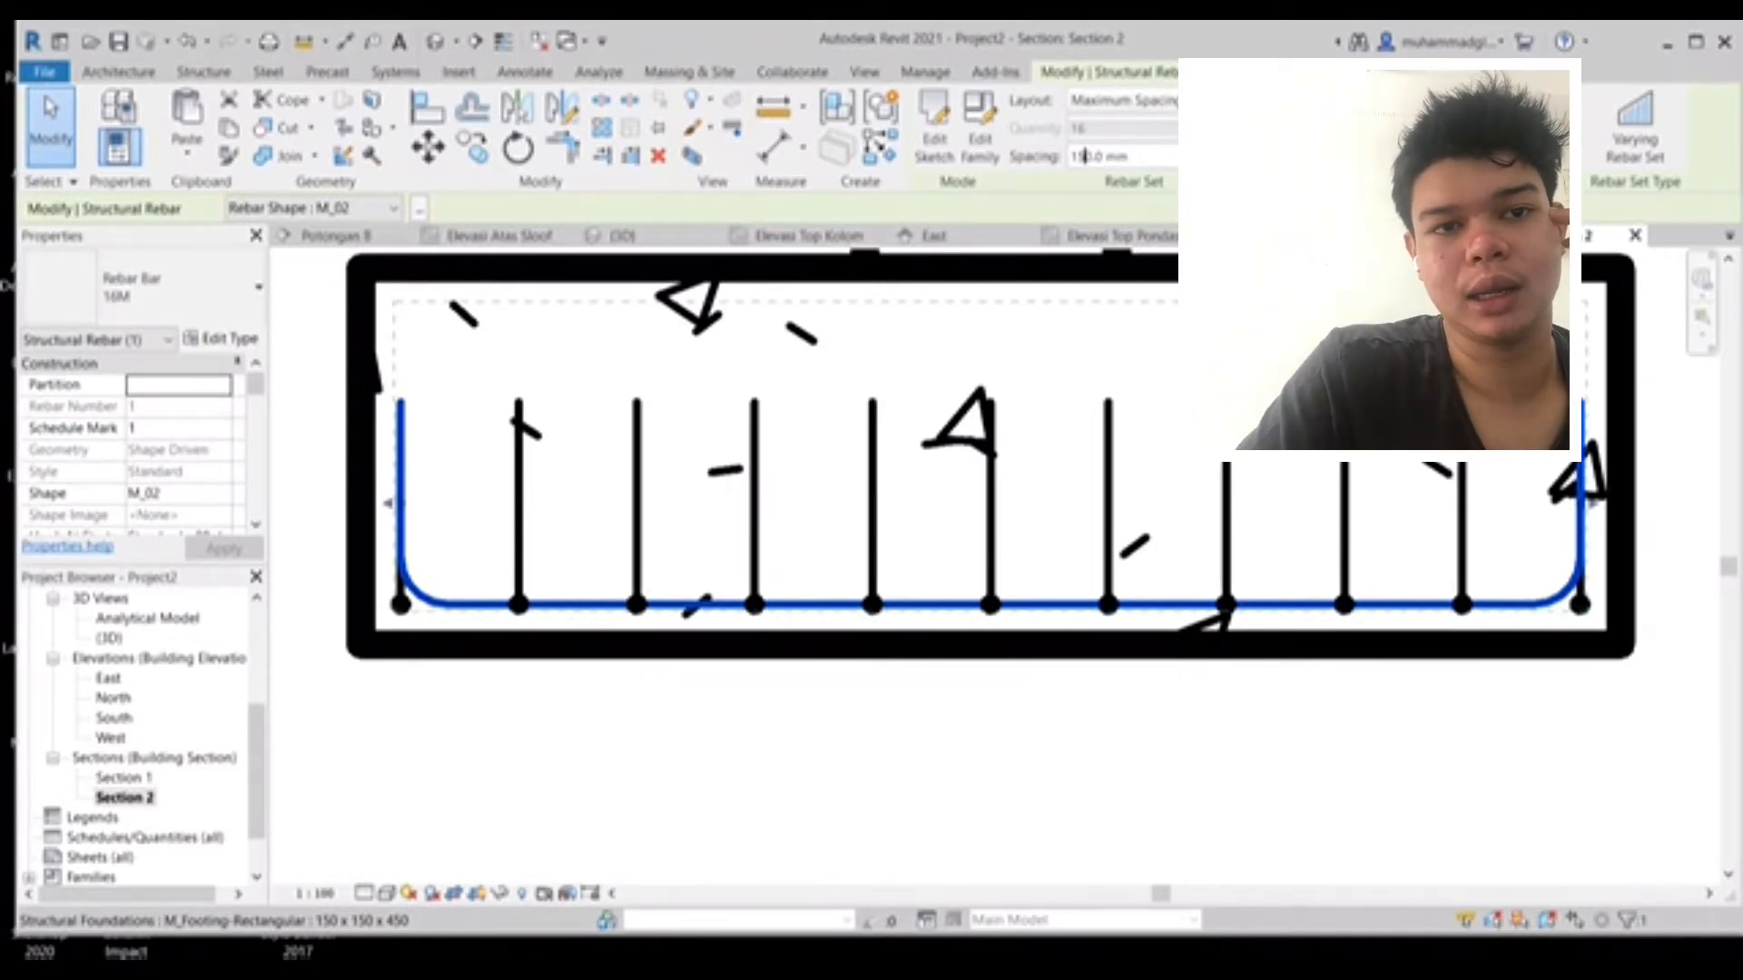
pyautogui.press('Return')
pyautogui.press('Escape')
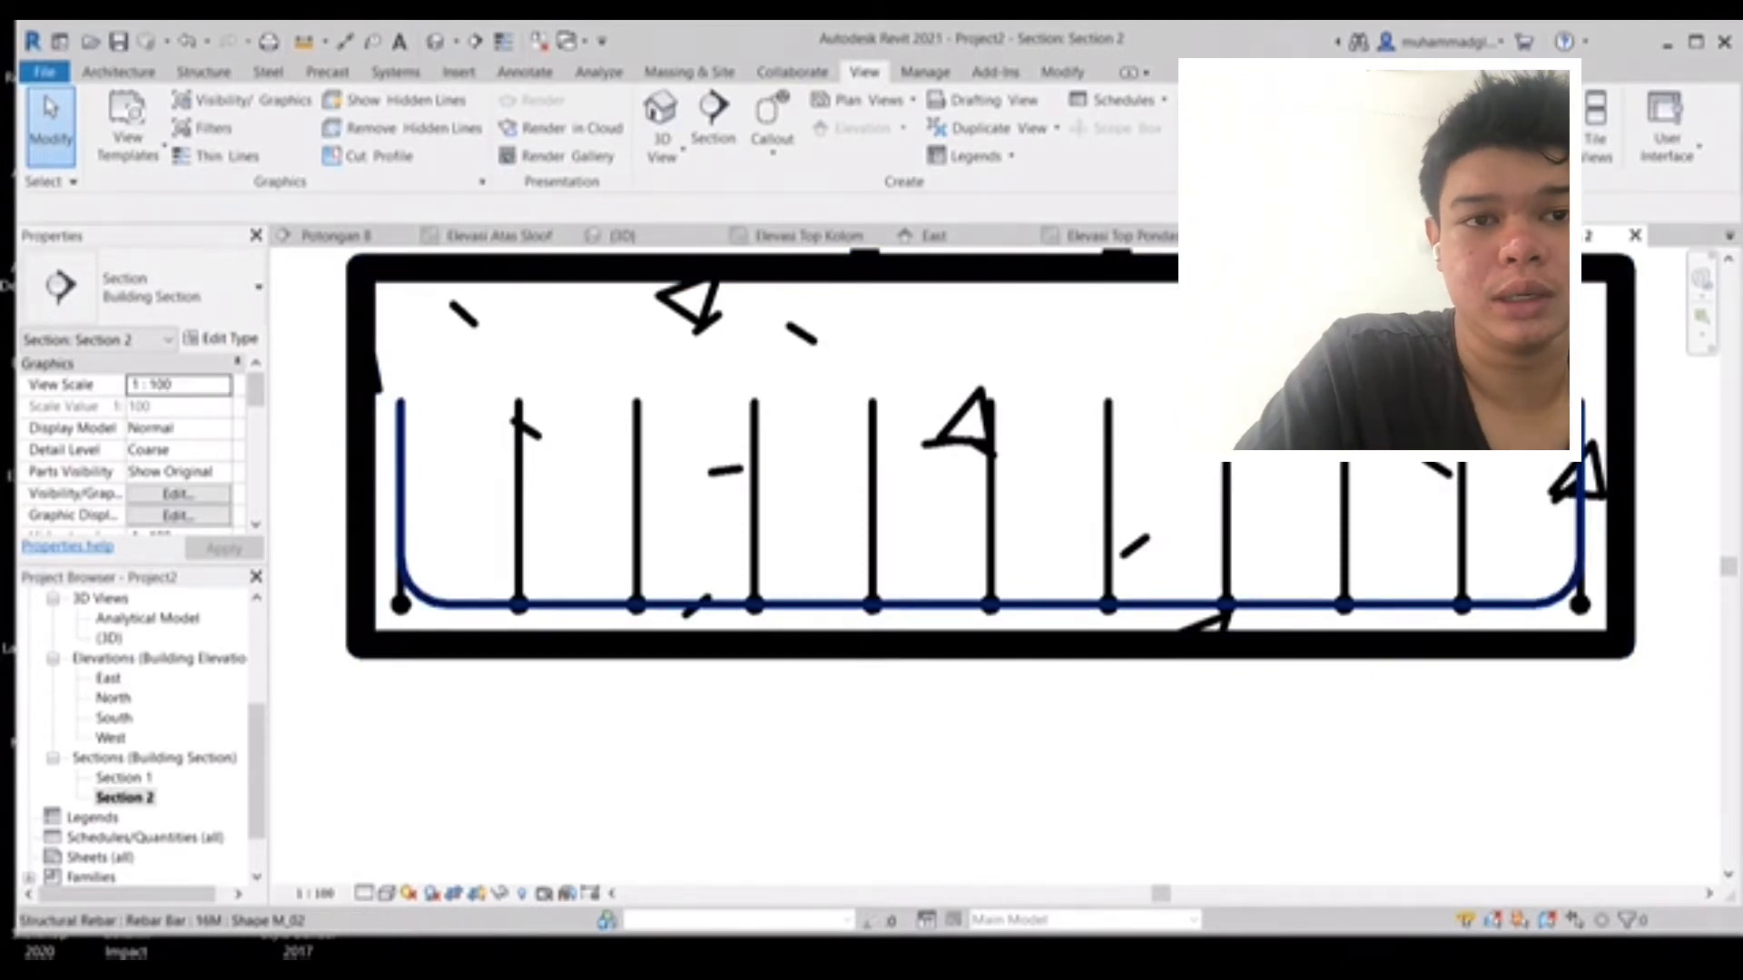
# - Select the vertical rebar set and drag its right end inward to clear the bend of the bottom bar
pyautogui.click(930, 603)
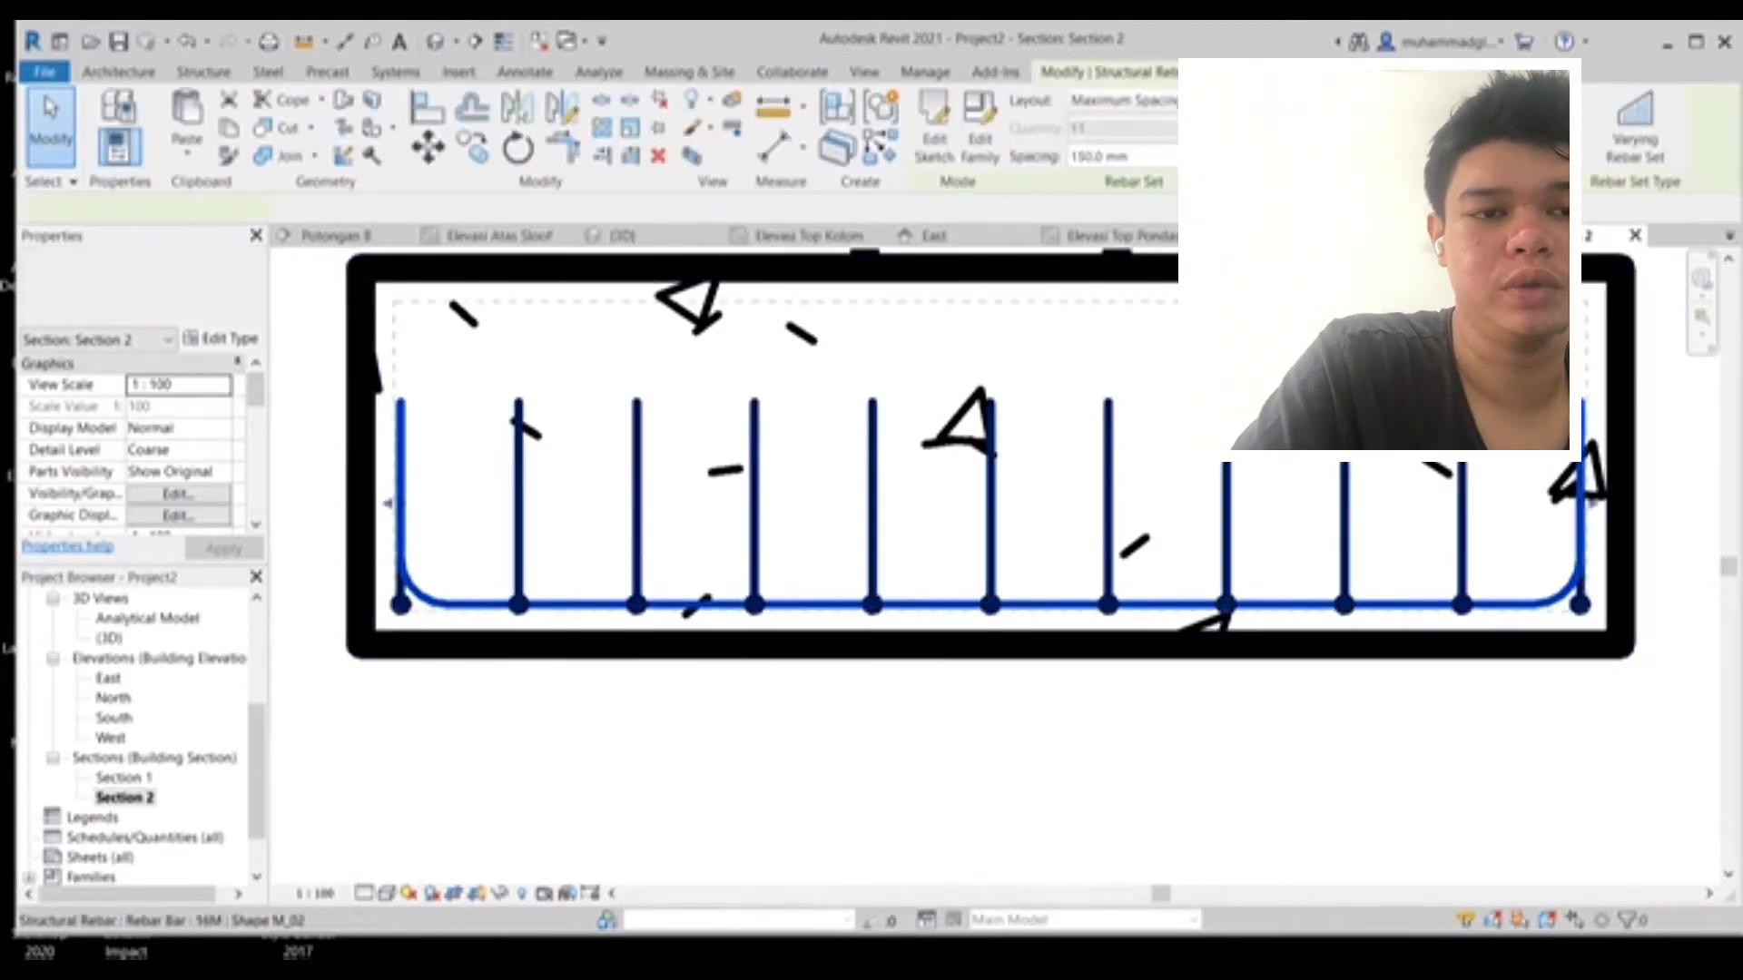
pyautogui.click(1225, 563)
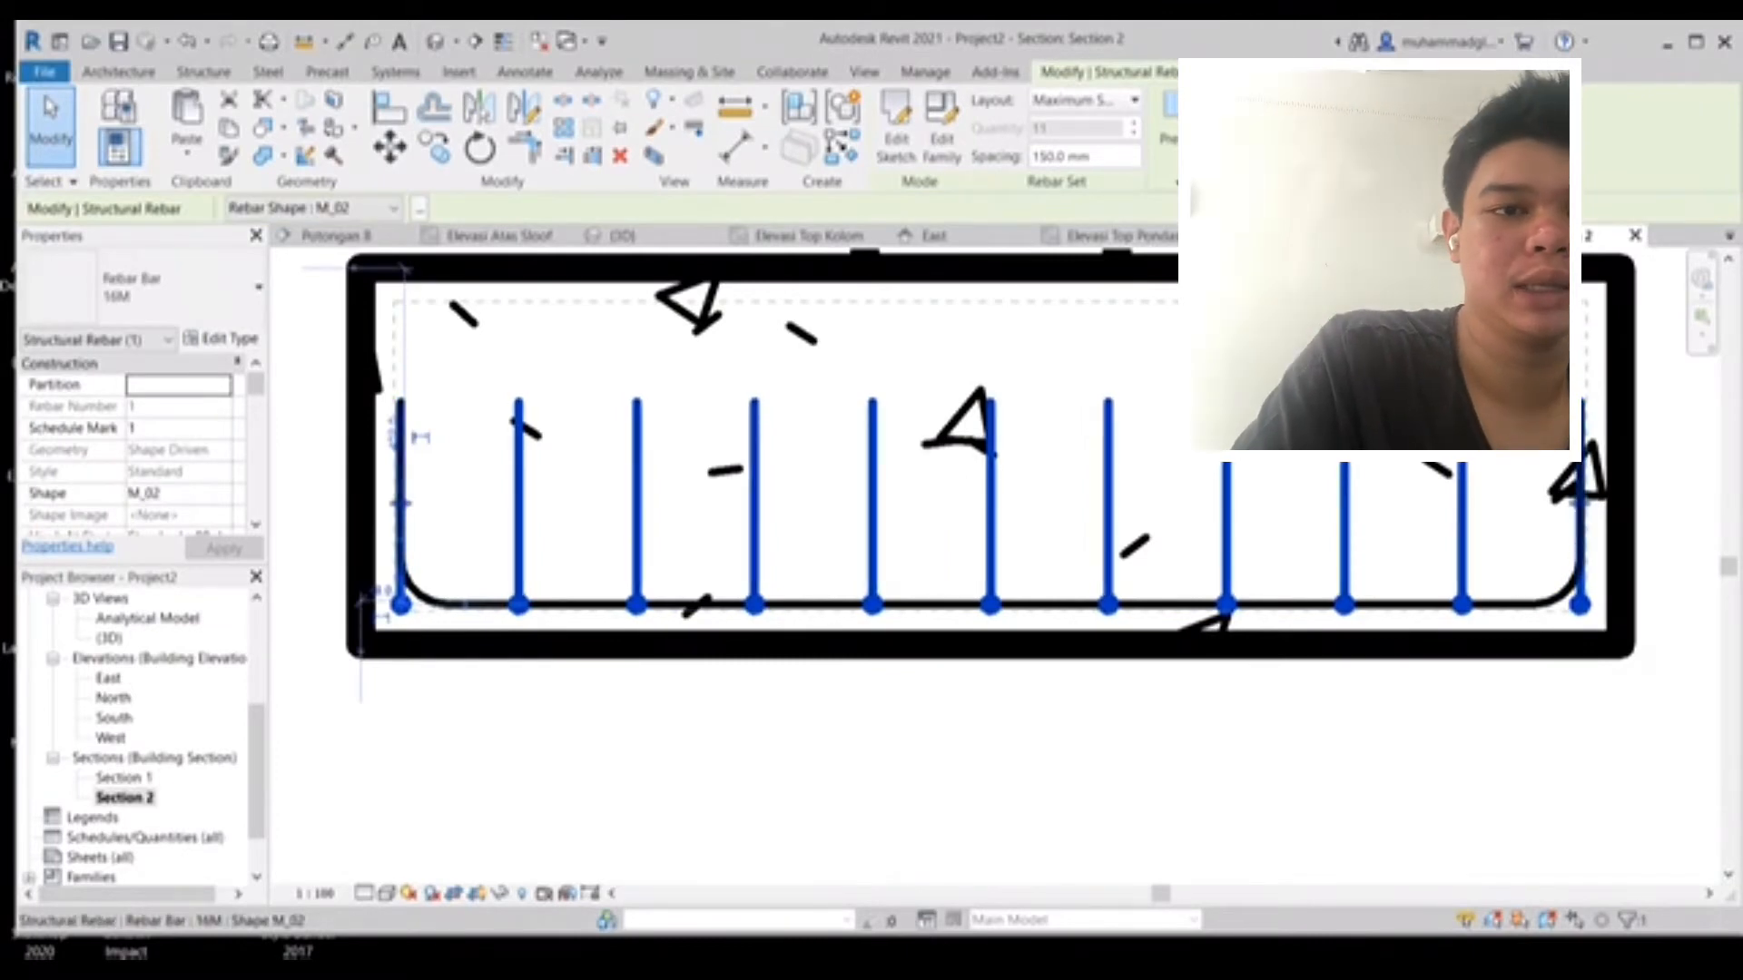
pyautogui.moveTo(1225, 563); pyautogui.dragTo(1185, 562)
pyautogui.scroll(1, 1575, 610)
pyautogui.scroll(6, 1563, 609)
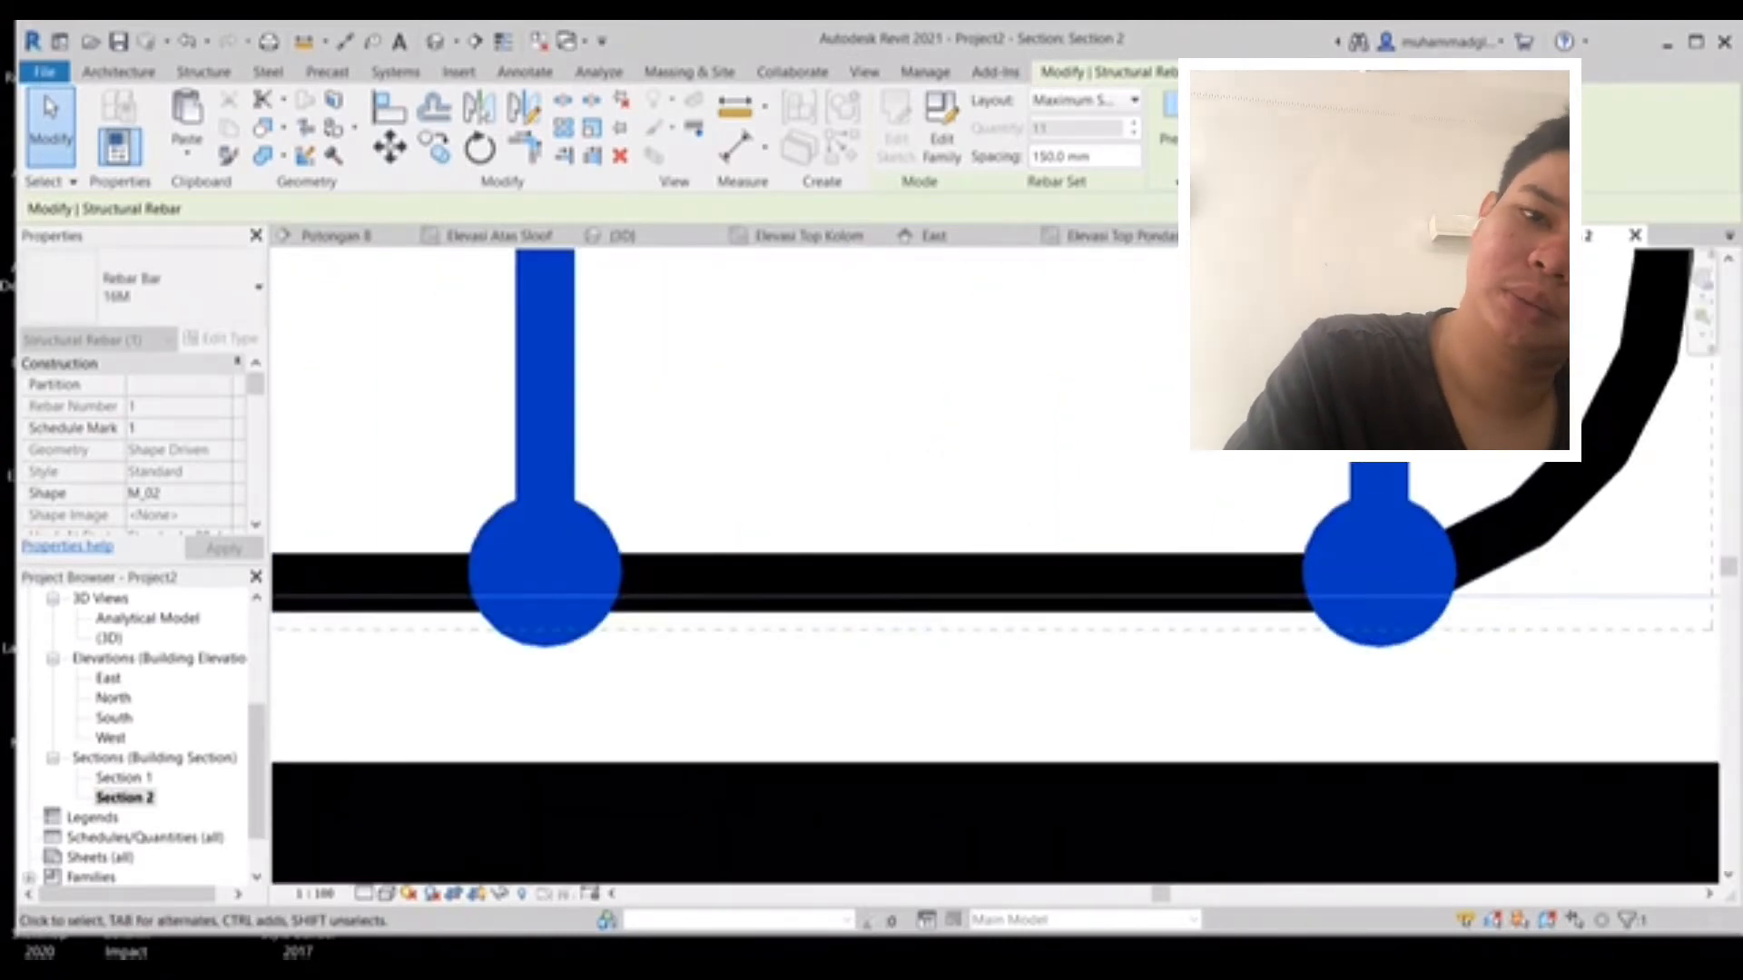
pyautogui.moveTo(1379, 581); pyautogui.dragTo(1360, 491)
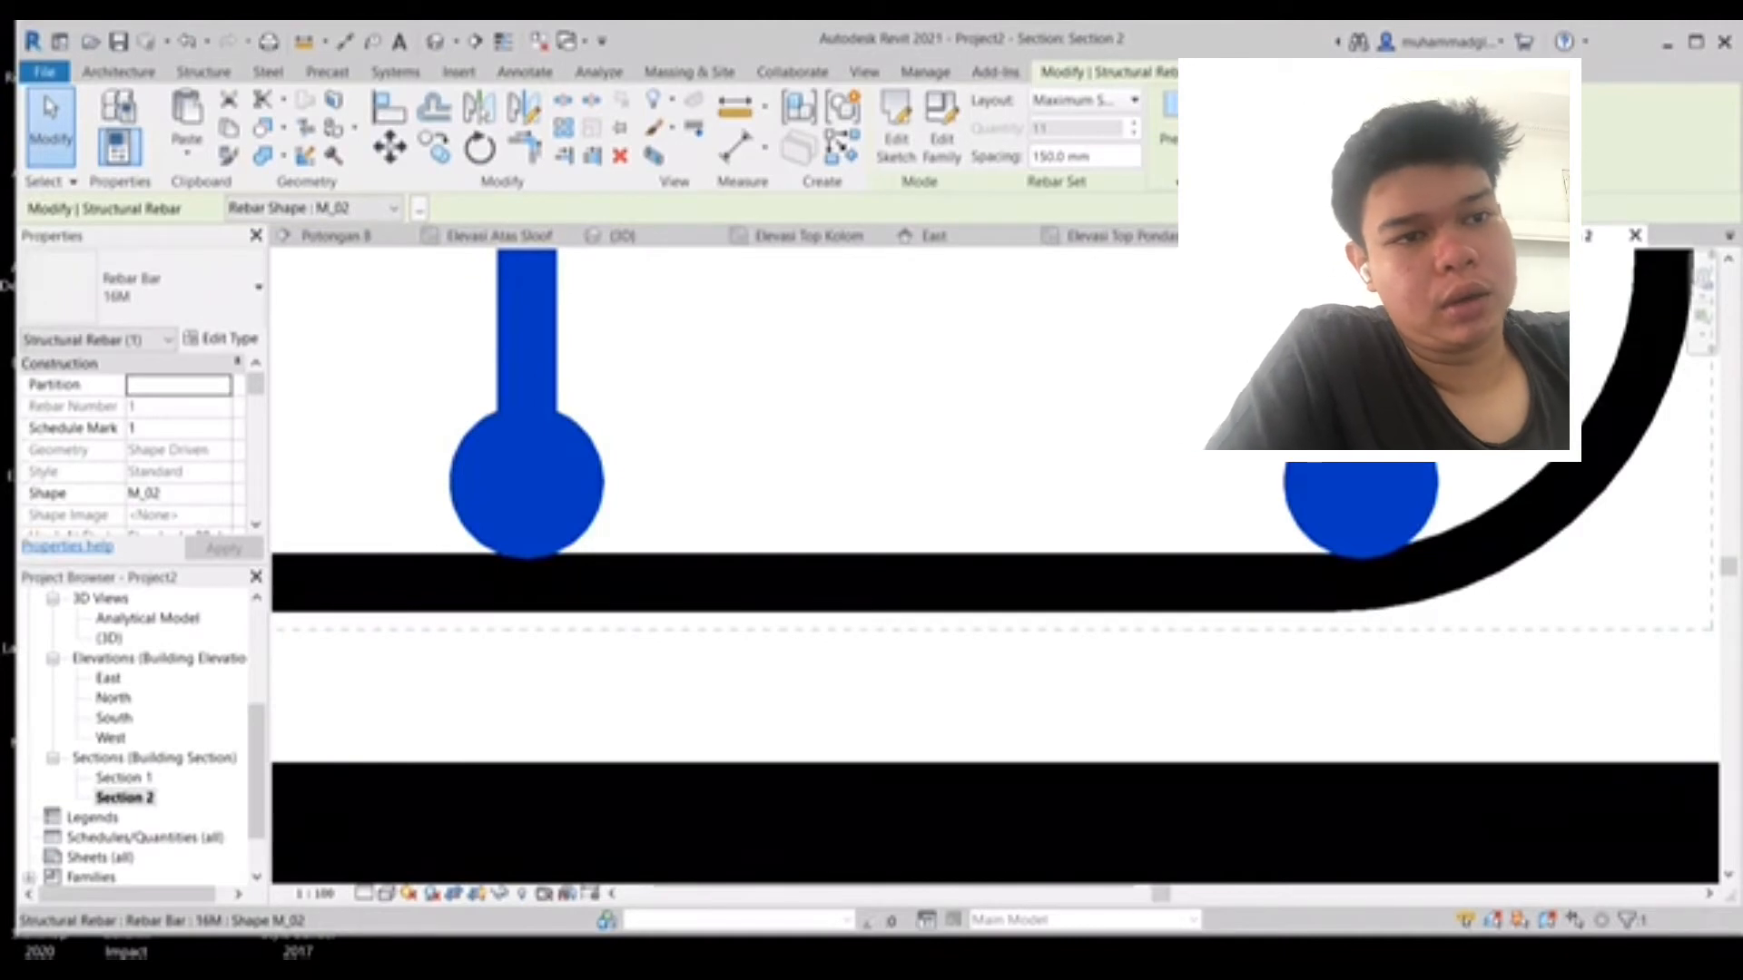
pyautogui.scroll(-2, 561, 514)
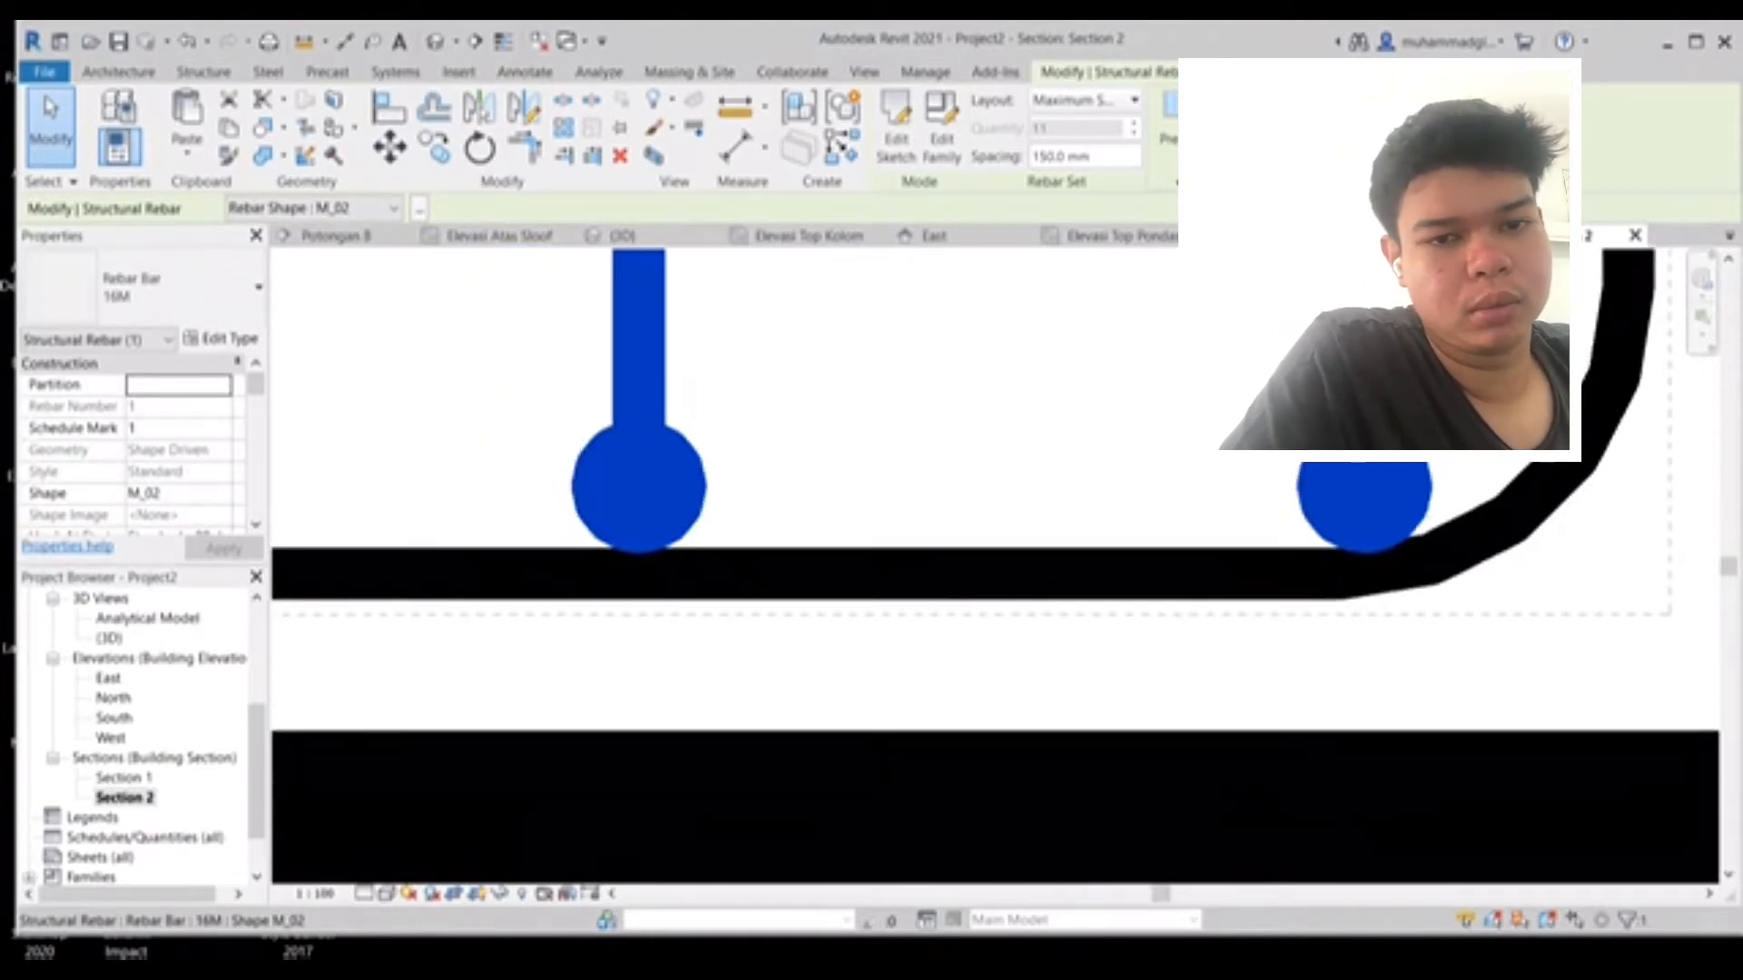
pyautogui.scroll(-5, 1102, 498)
pyautogui.scroll(1, 591, 387)
pyautogui.moveTo(591, 387); pyautogui.dragTo(1022, 452, button='middle')
pyautogui.scroll(-4, 1022, 453)
pyautogui.scroll(-2, 694, 449)
pyautogui.moveTo(694, 449); pyautogui.dragTo(1018, 485, button='middle')
pyautogui.scroll(3, 578, 485)
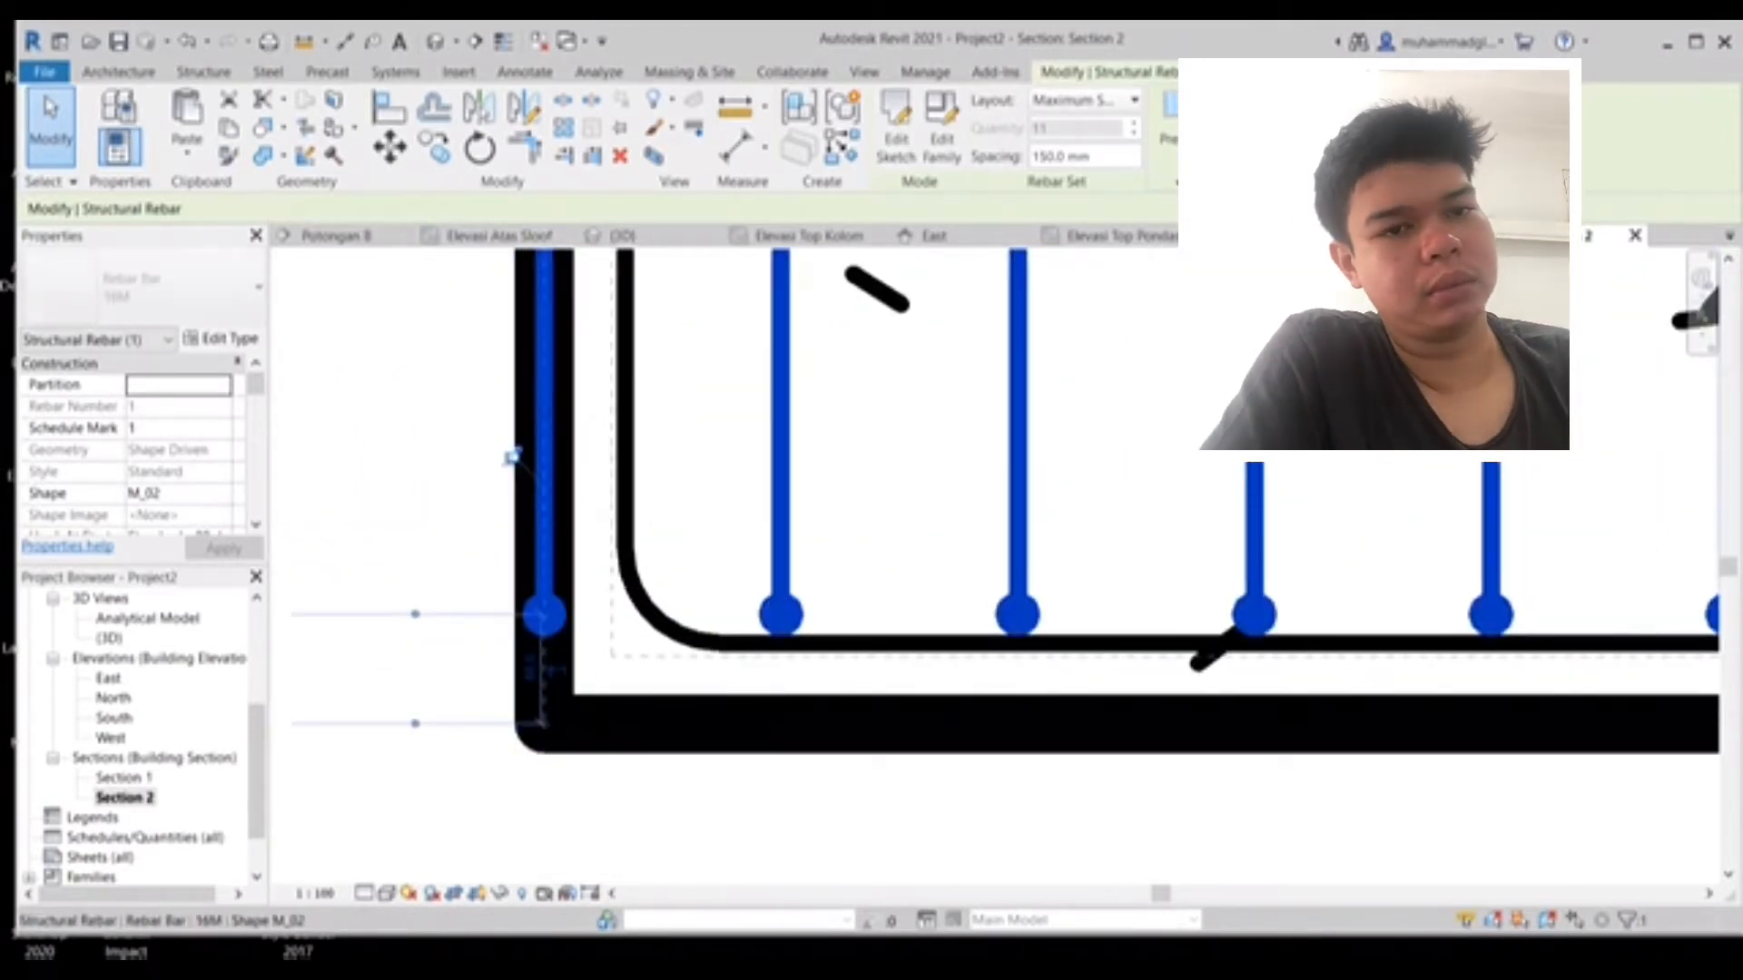
# - Drag the vertical rebar set's left end inward so its bars sit within the bottom bar's bends
pyautogui.moveTo(510, 455); pyautogui.dragTo(742, 578, button='middle')
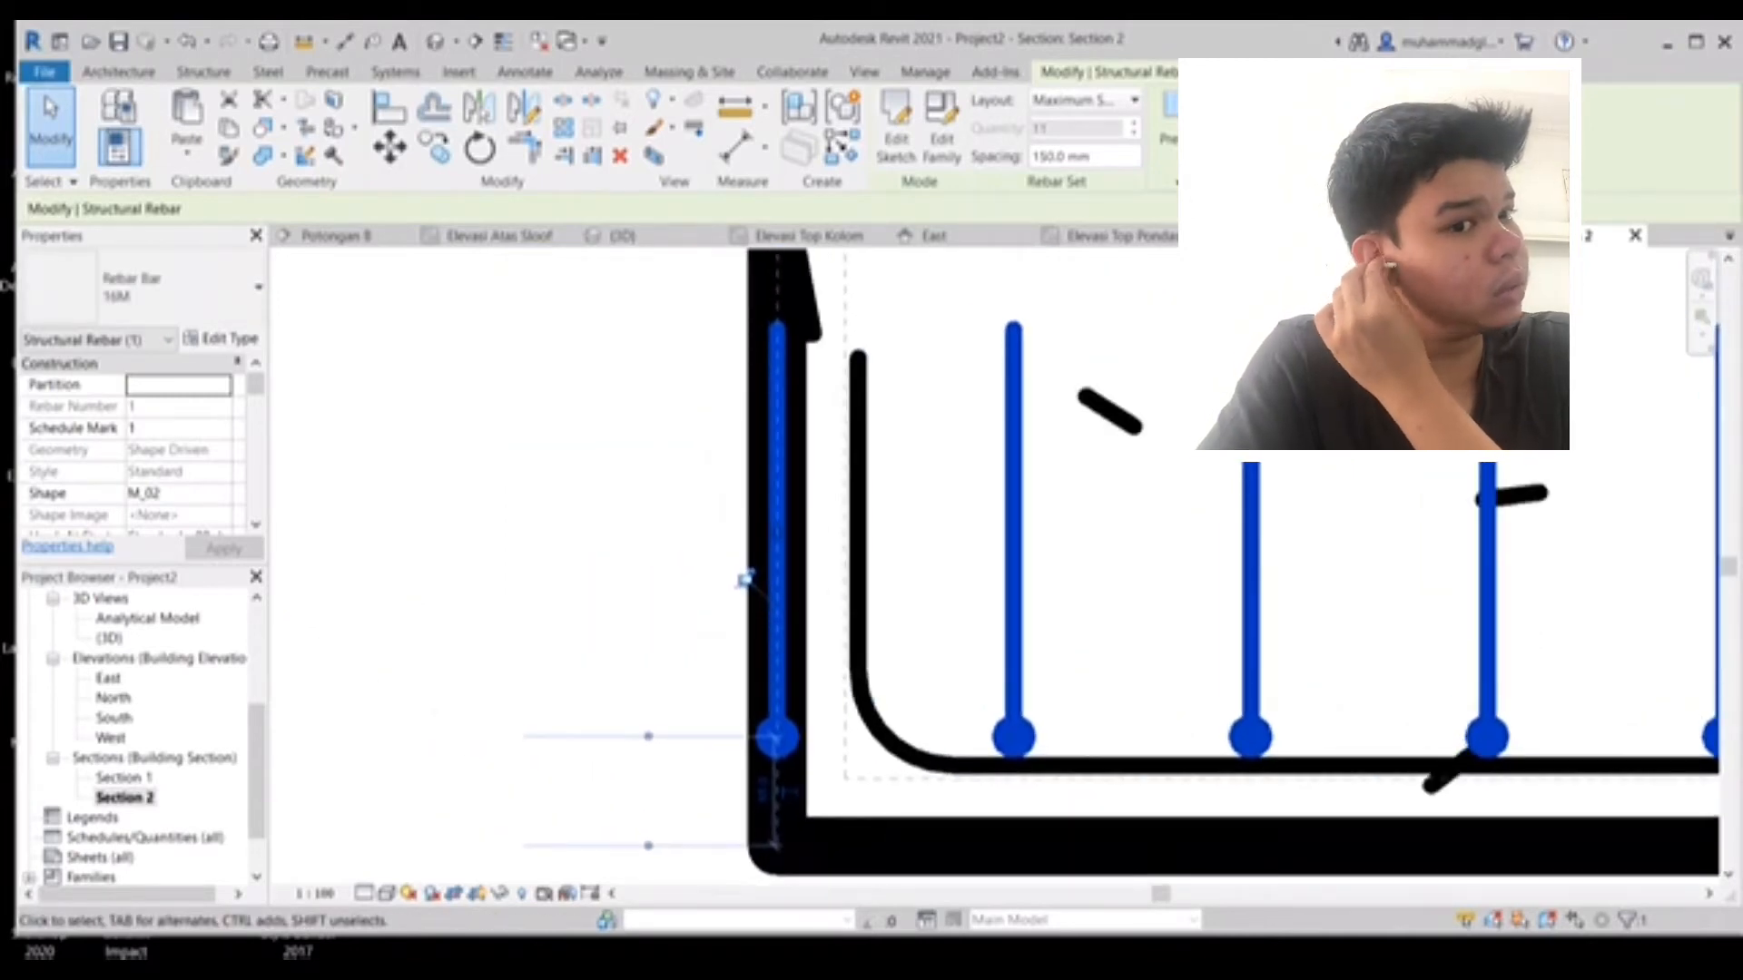
pyautogui.scroll(-1, 752, 576)
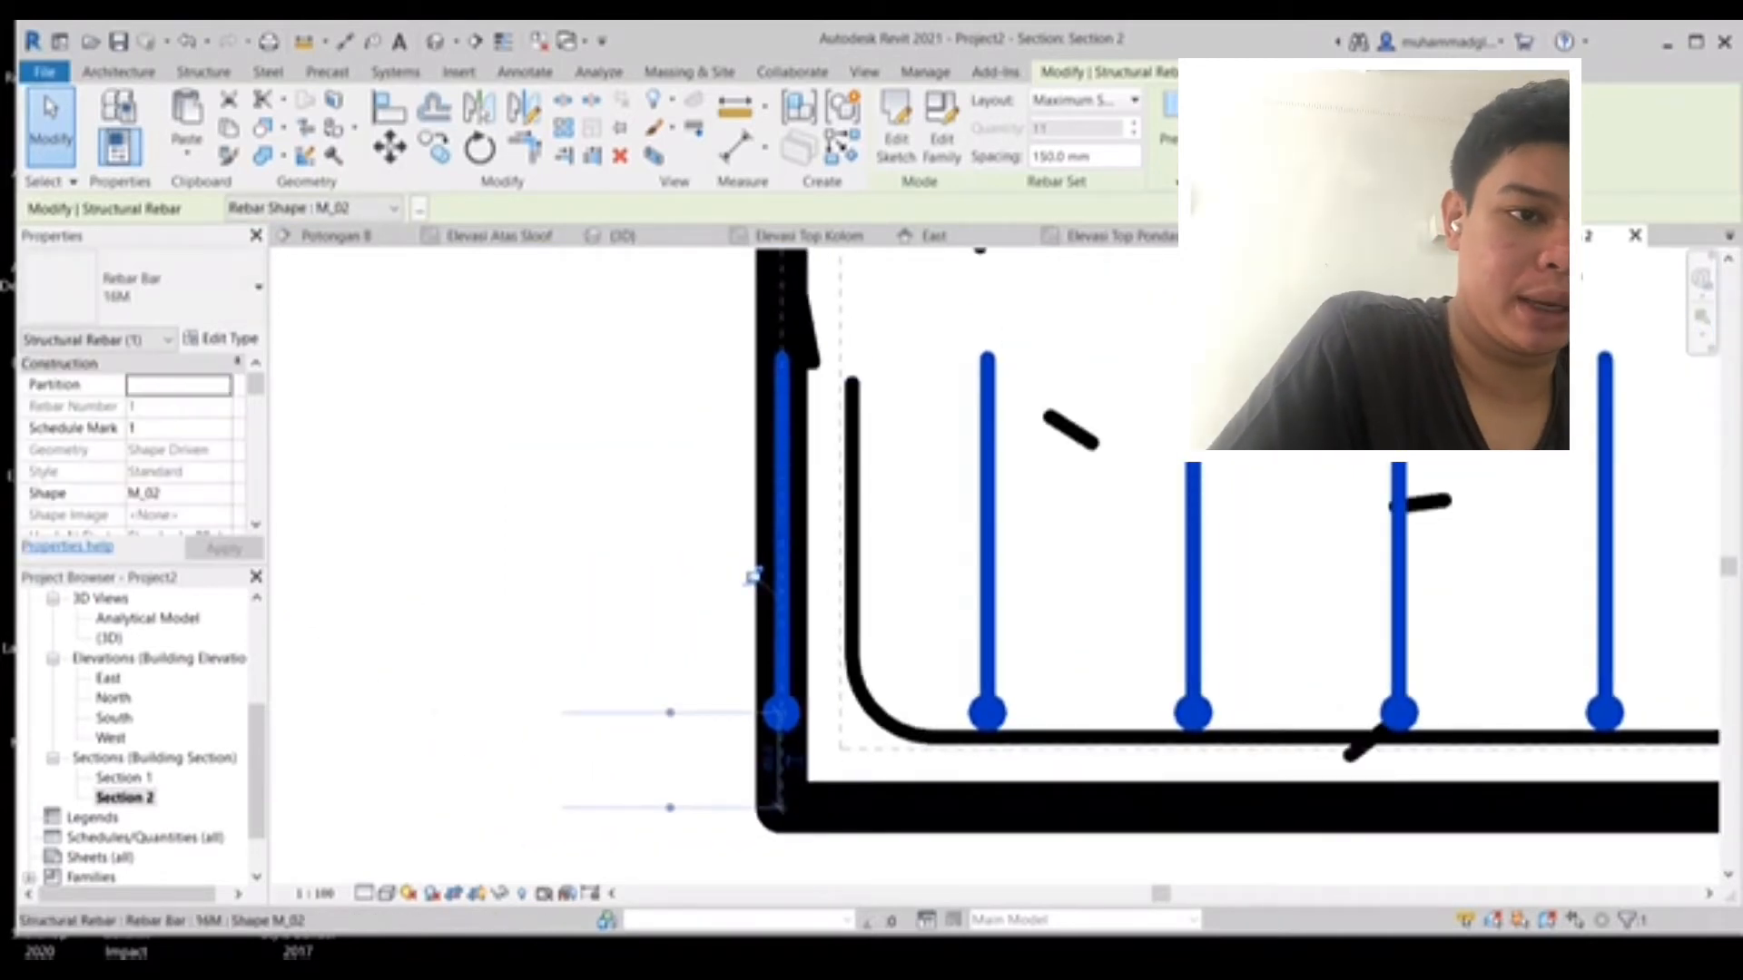
pyautogui.scroll(-1, 786, 581)
pyautogui.scroll(-1, 786, 581)
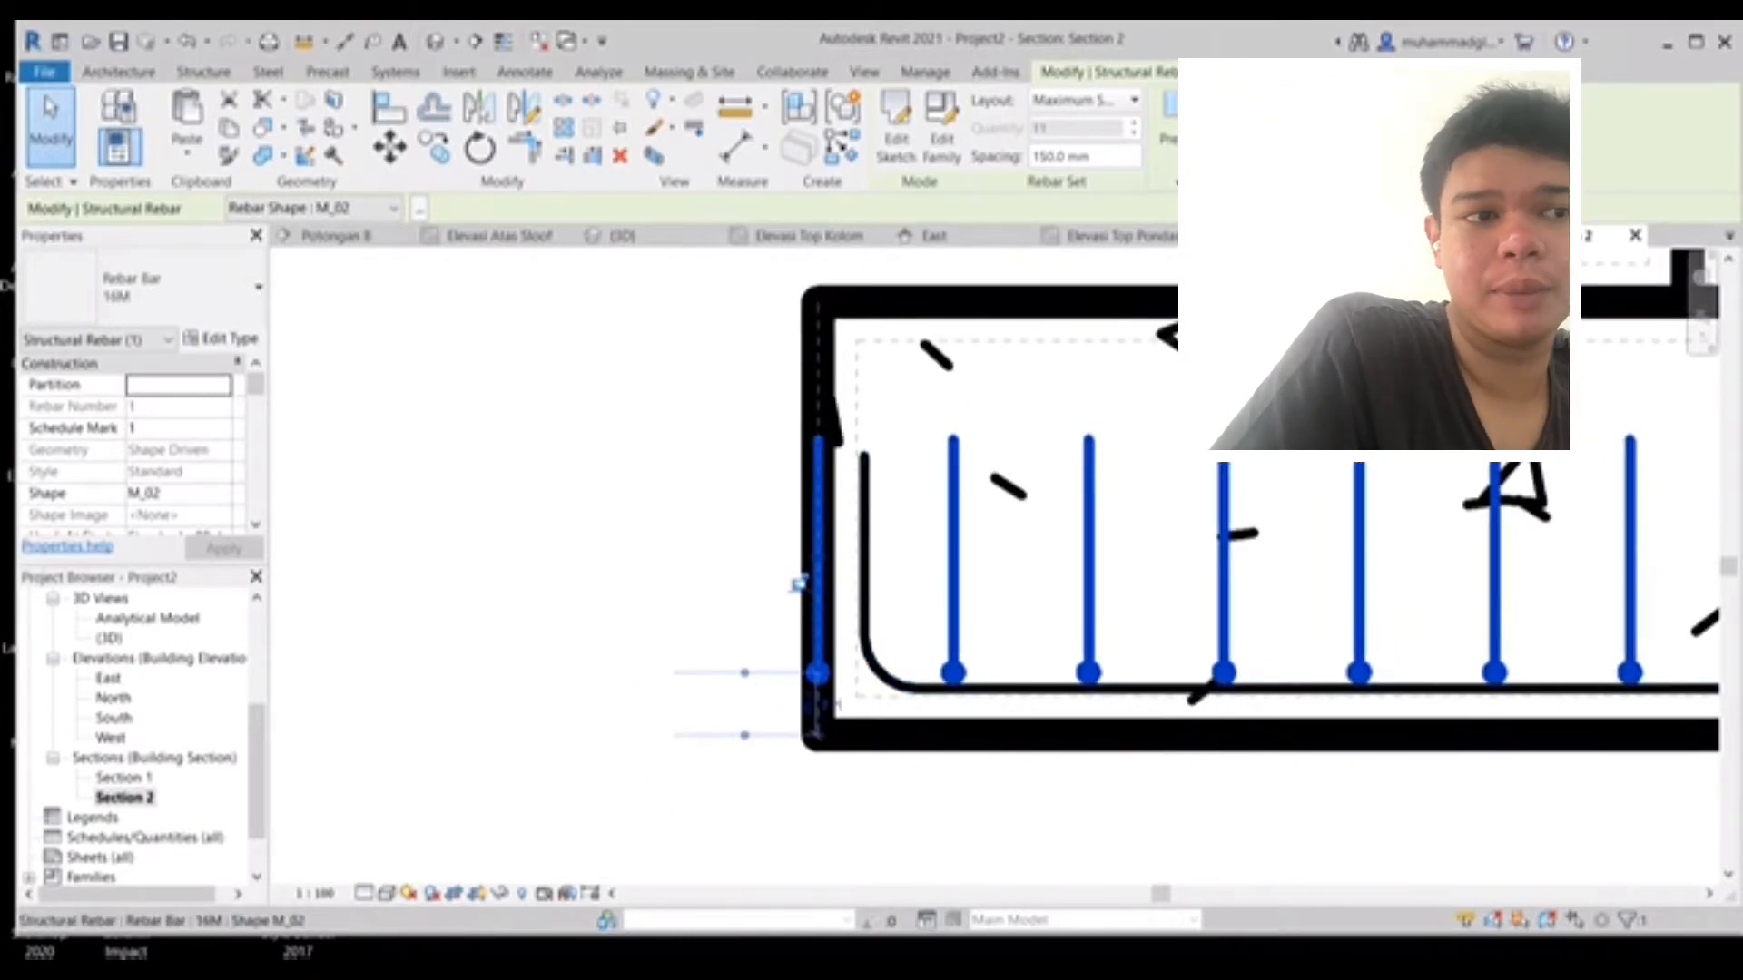
pyautogui.moveTo(798, 583)
pyautogui.mouseDown()
pyautogui.moveTo(844, 572)
pyautogui.moveTo(836, 542)
pyautogui.moveTo(801, 542)
pyautogui.moveTo(822, 542)
pyautogui.moveTo(820, 560)
pyautogui.moveTo(819, 542)
pyautogui.moveTo(961, 542)
pyautogui.moveTo(918, 542)
pyautogui.mouseUp()
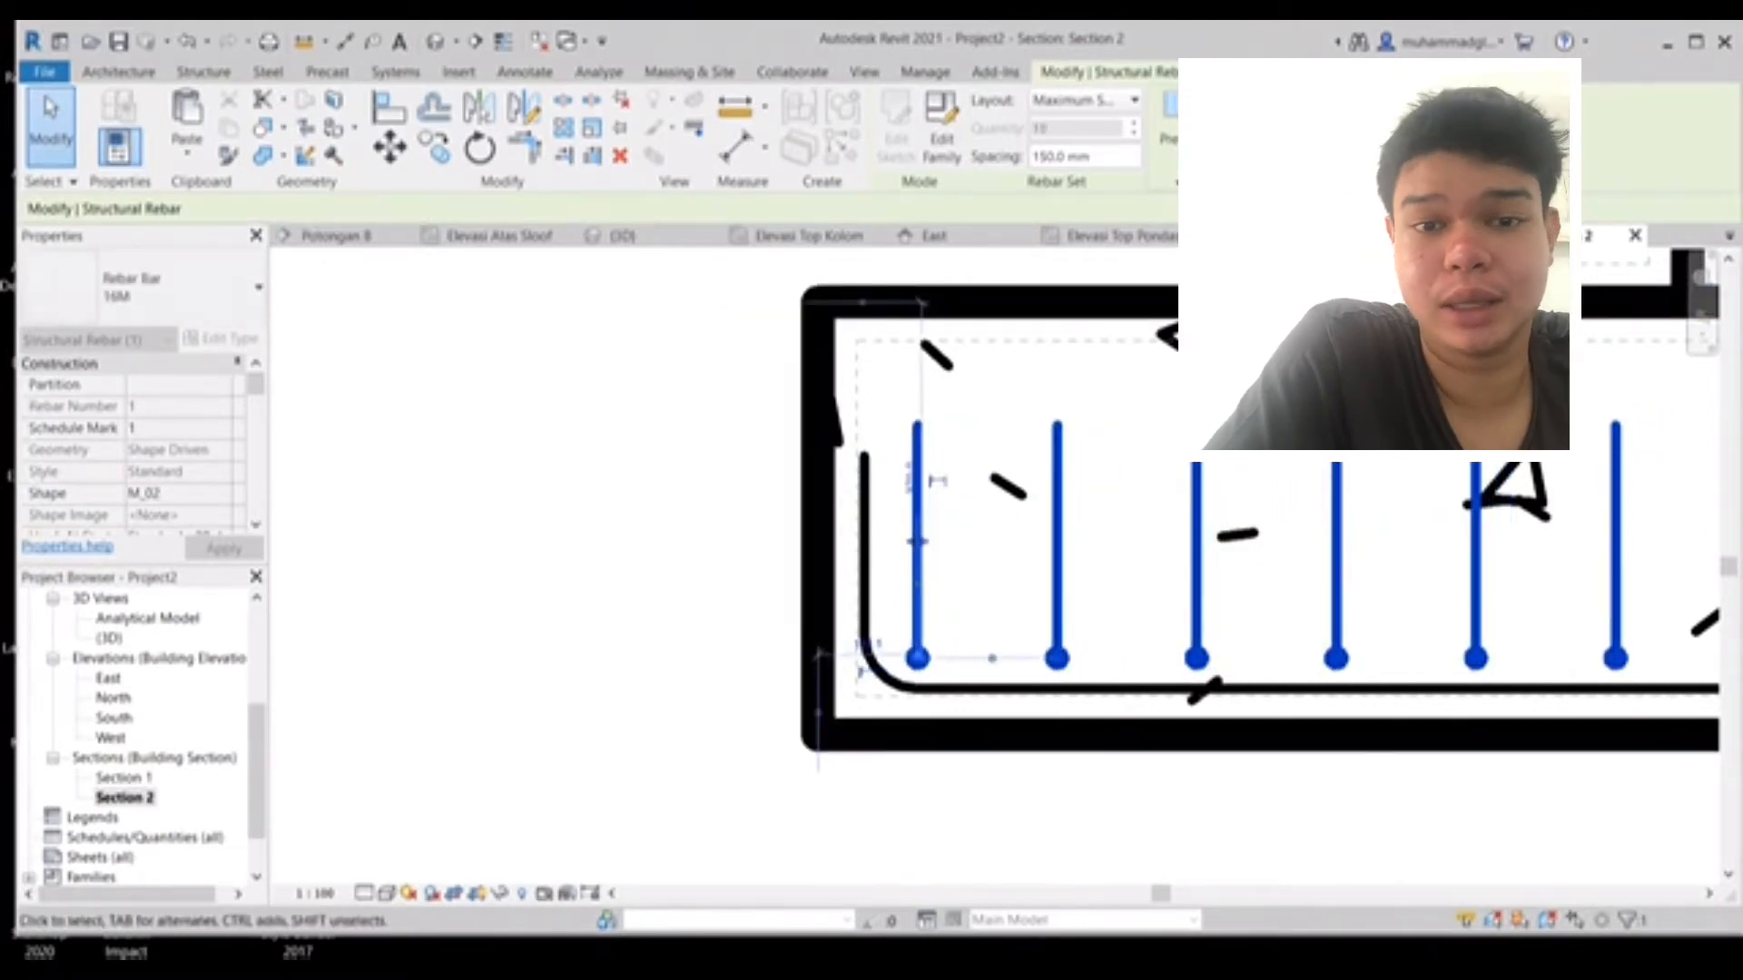
pyautogui.moveTo(1089, 563); pyautogui.dragTo(497, 528, button='middle')
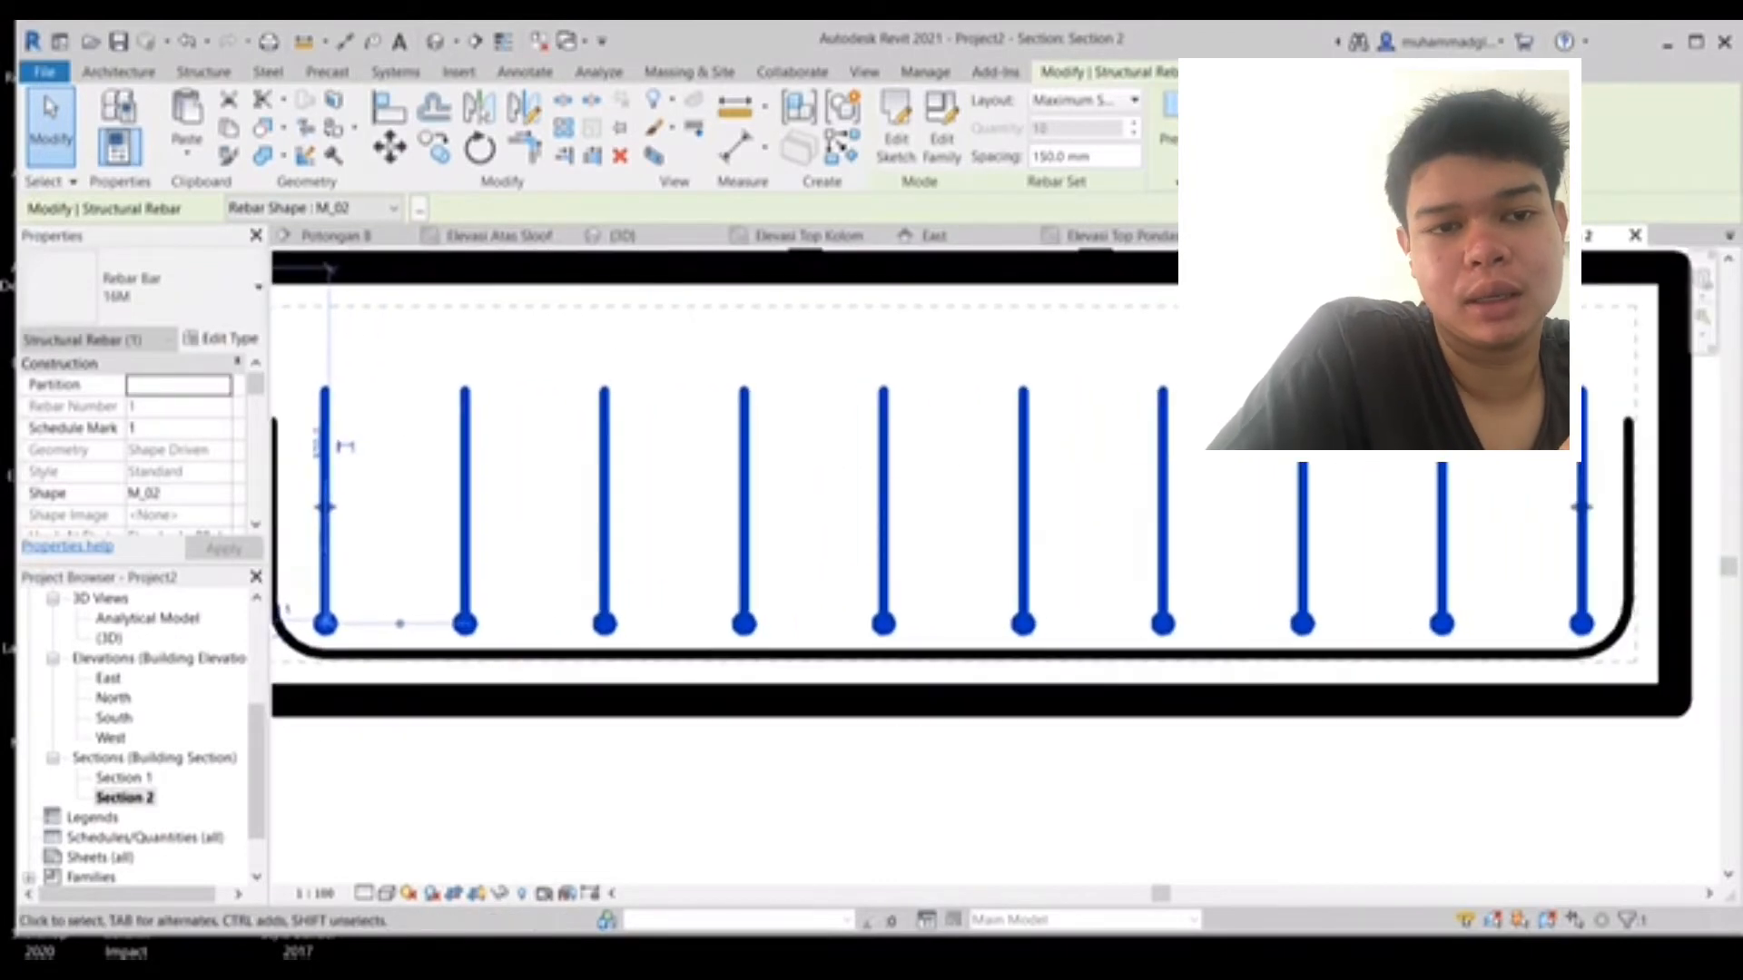
pyautogui.scroll(3, 1602, 642)
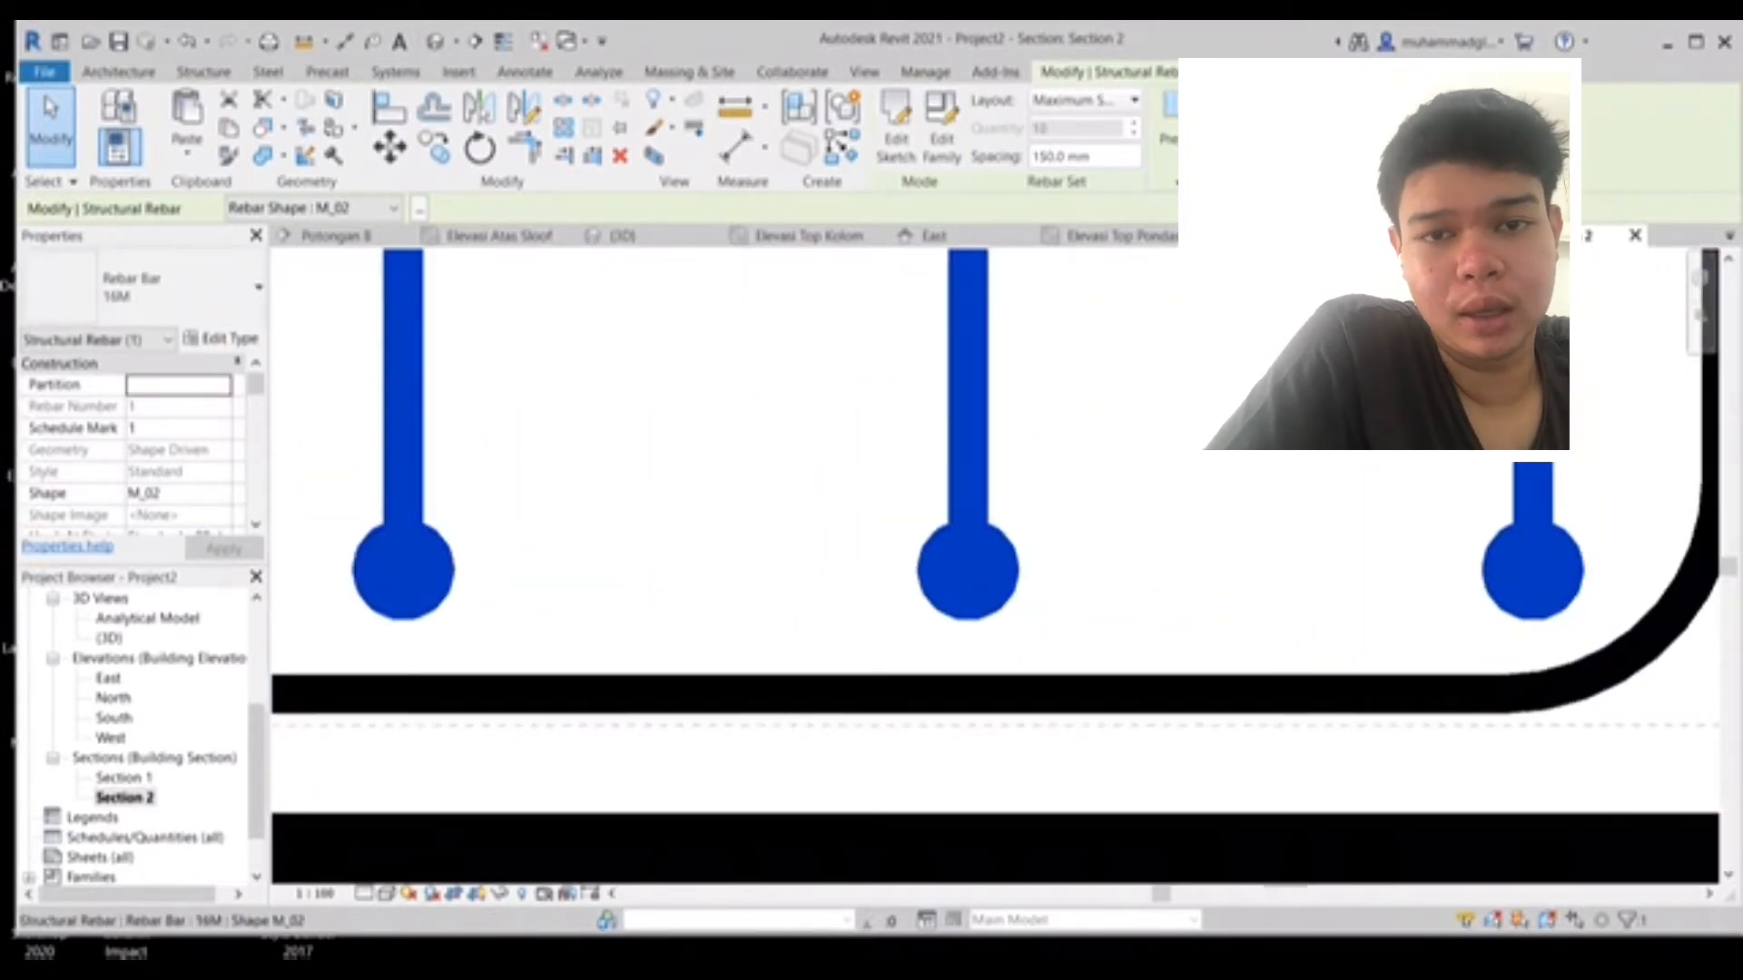
pyautogui.moveTo(968, 570); pyautogui.dragTo(956, 628)
pyautogui.moveTo(1035, 590); pyautogui.dragTo(1543, 598, button='middle')
pyautogui.scroll(-2, 1548, 591)
pyautogui.scroll(-4, 707, 595)
pyautogui.moveTo(708, 595); pyautogui.dragTo(1522, 607, button='middle')
pyautogui.moveTo(1534, 514); pyautogui.dragTo(853, 561, button='middle')
pyautogui.scroll(-3, 853, 561)
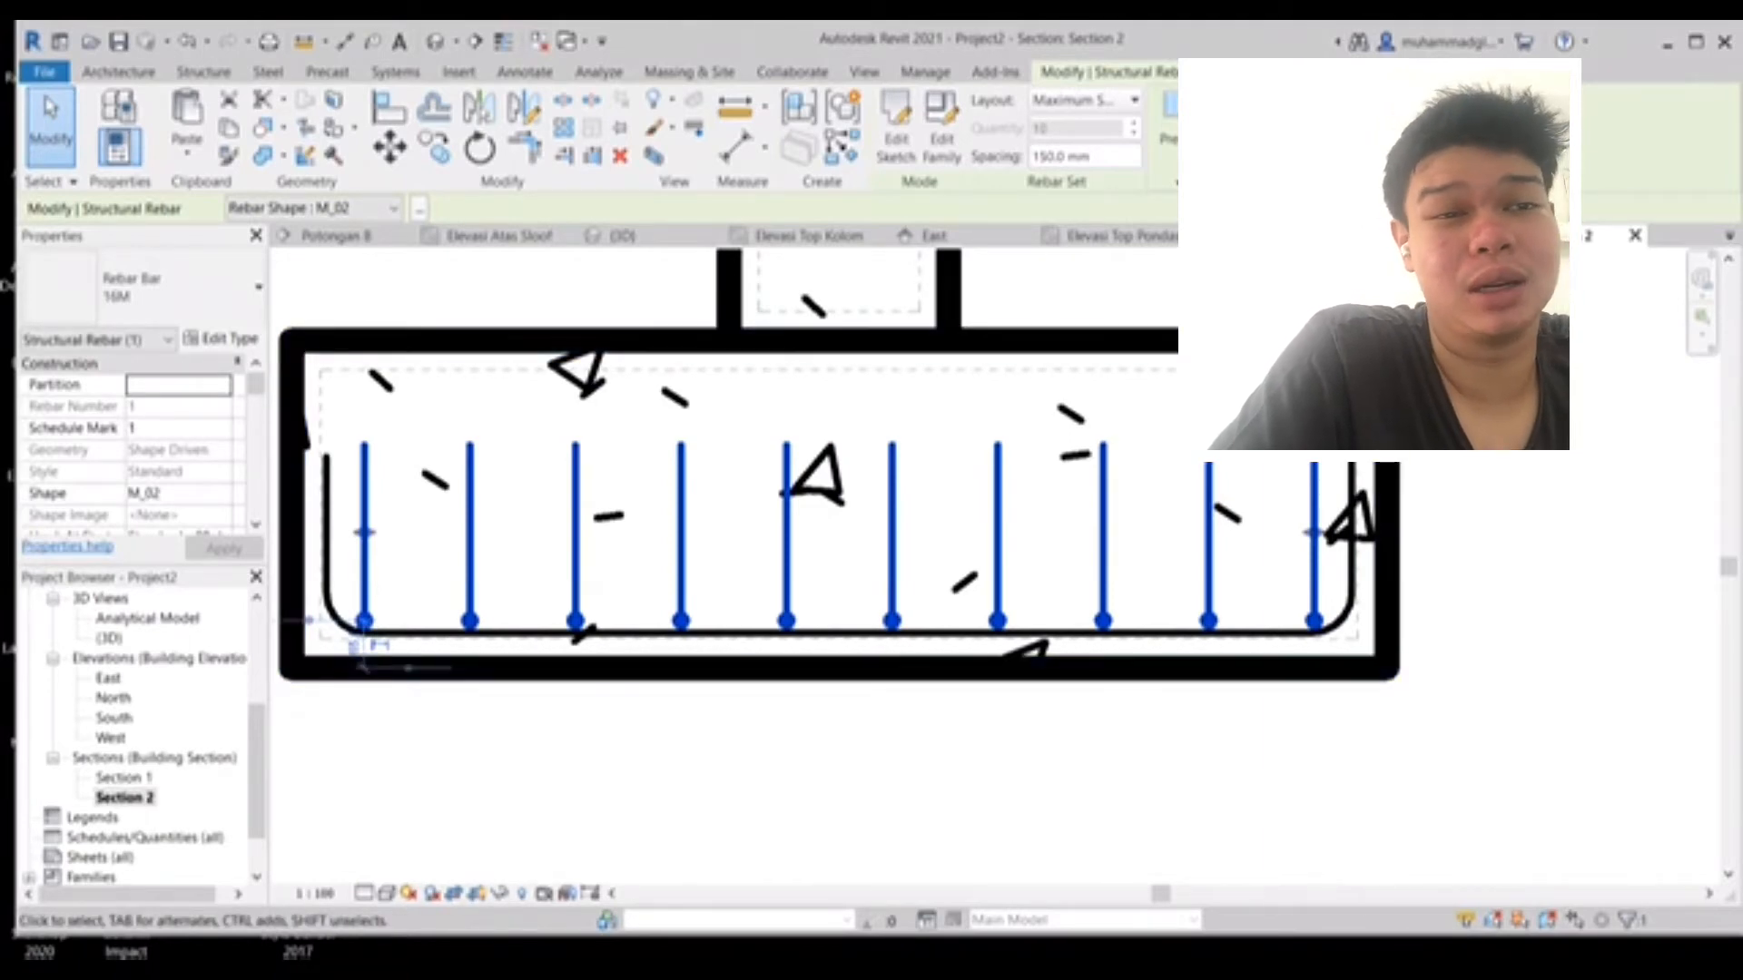
# - Review the footing rebar in the 3D view, then reopen Section 2
pyautogui.click(441, 40)
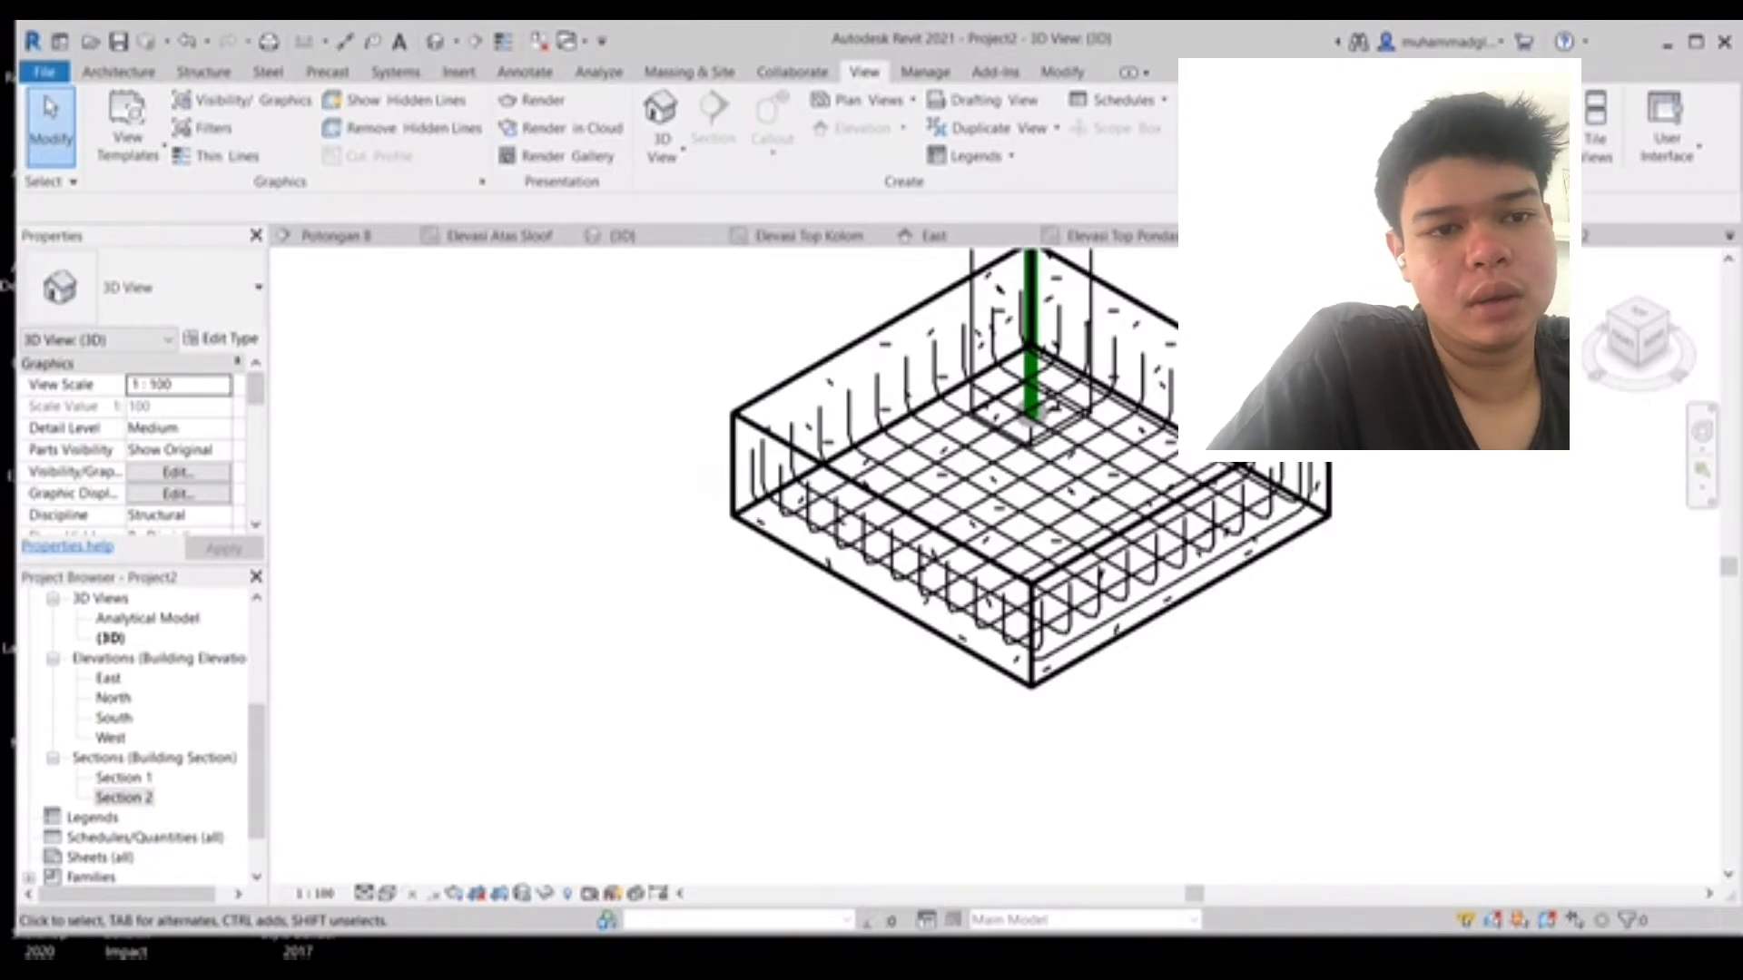
pyautogui.doubleClick(123, 797)
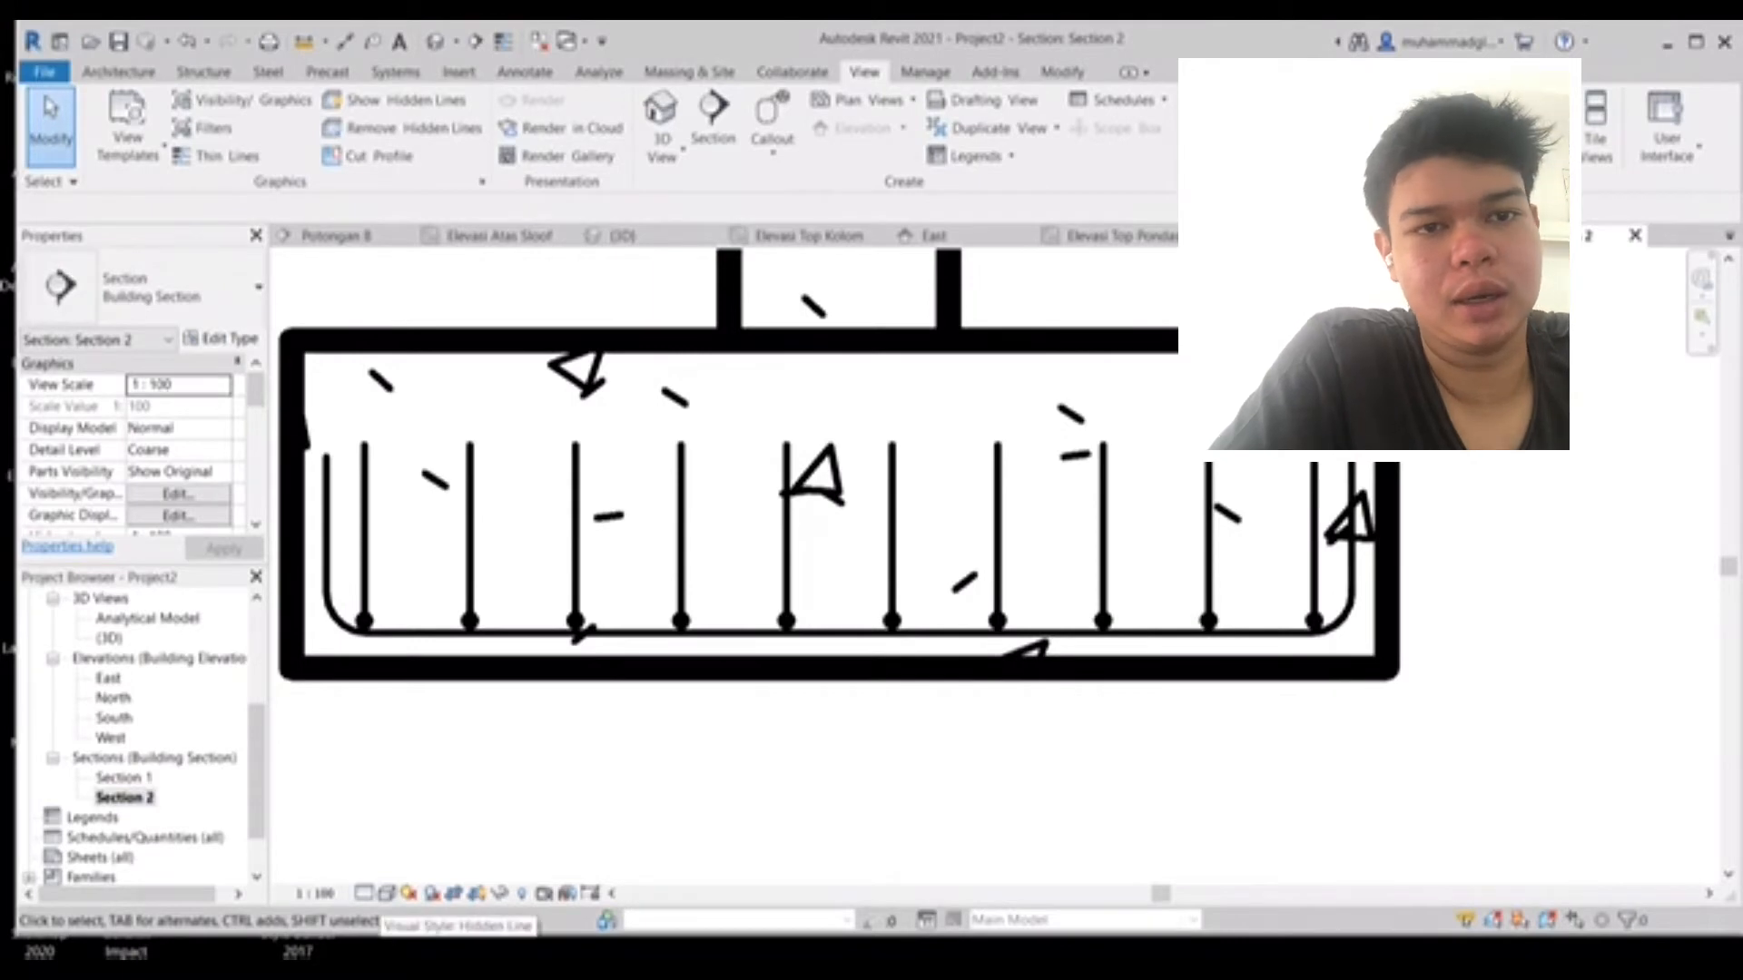
# - Set Section 2's visual style to Wireframe
pyautogui.click(387, 894)
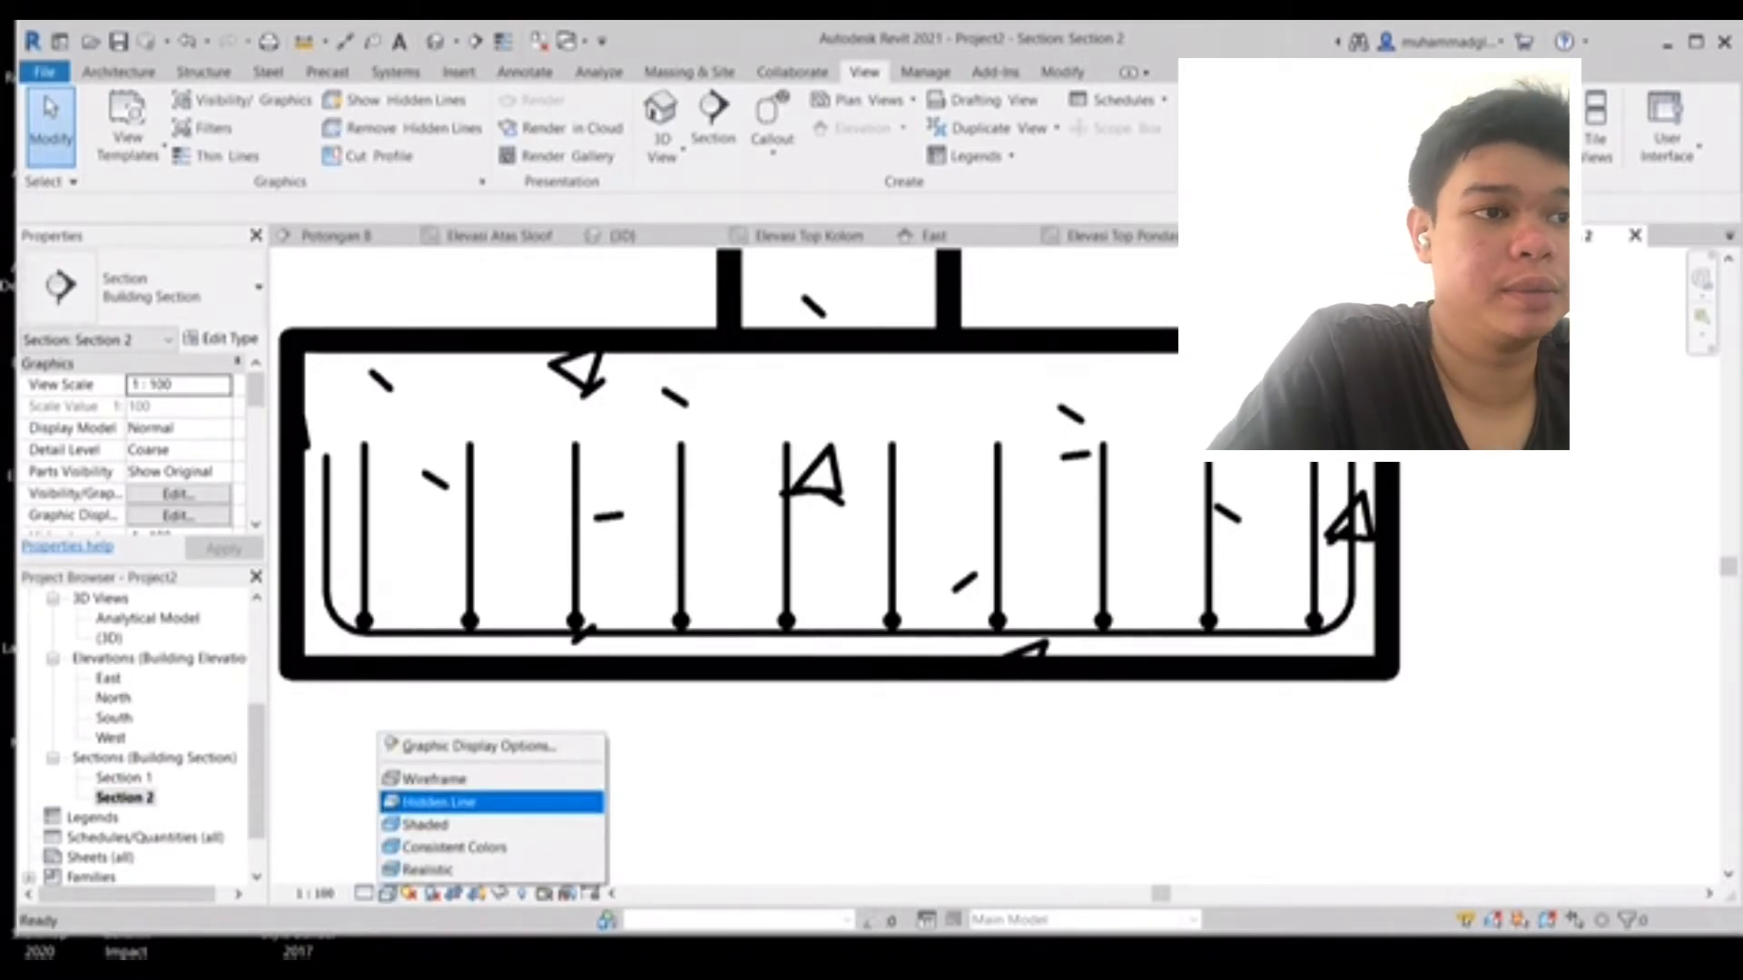
pyautogui.click(439, 801)
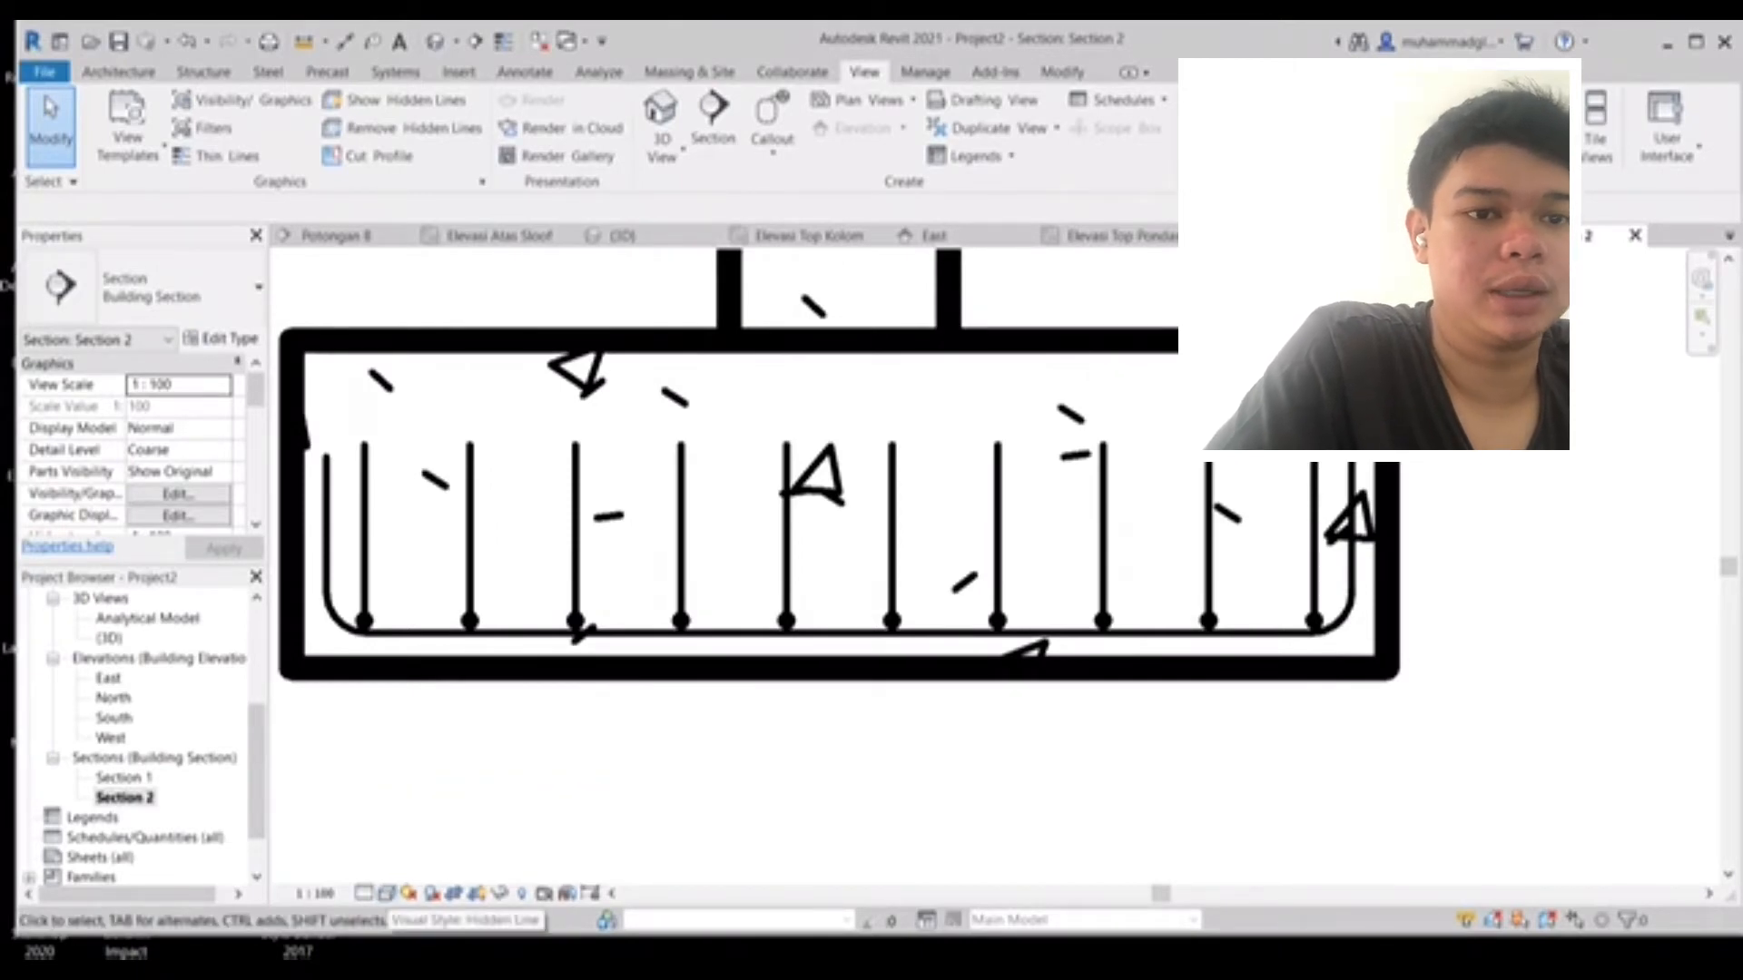
pyautogui.click(386, 893)
pyautogui.click(435, 779)
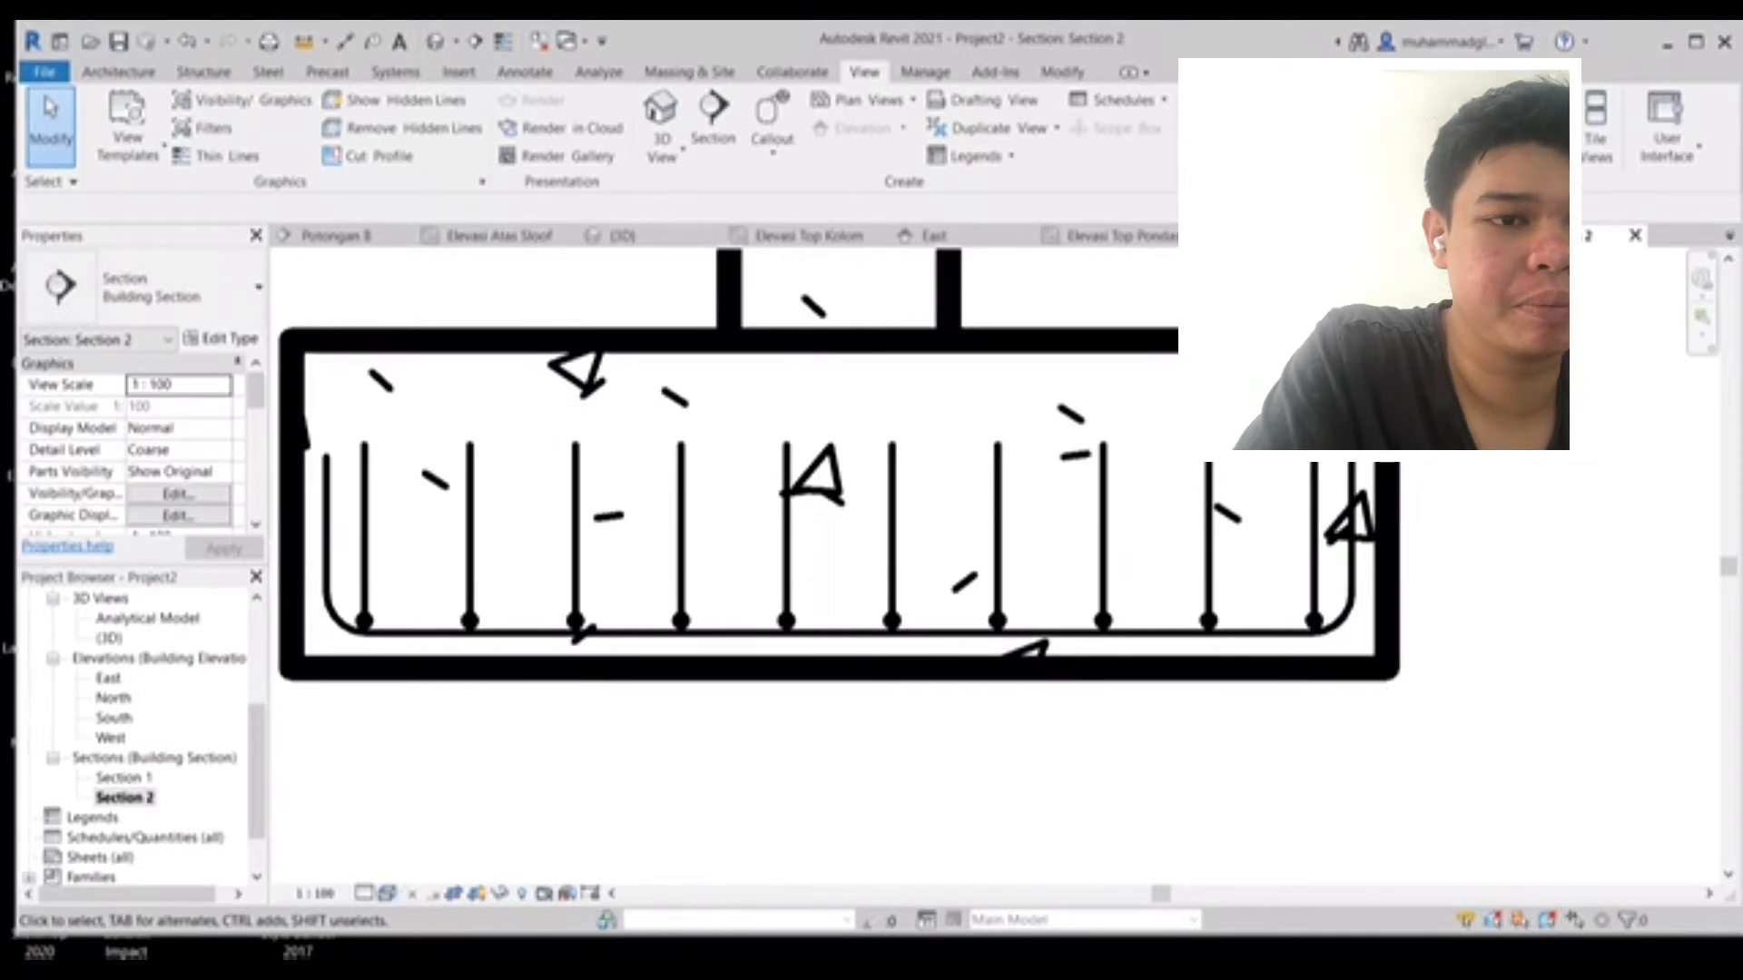
# - Set Section 2's detail level to Fine
pyautogui.click(364, 893)
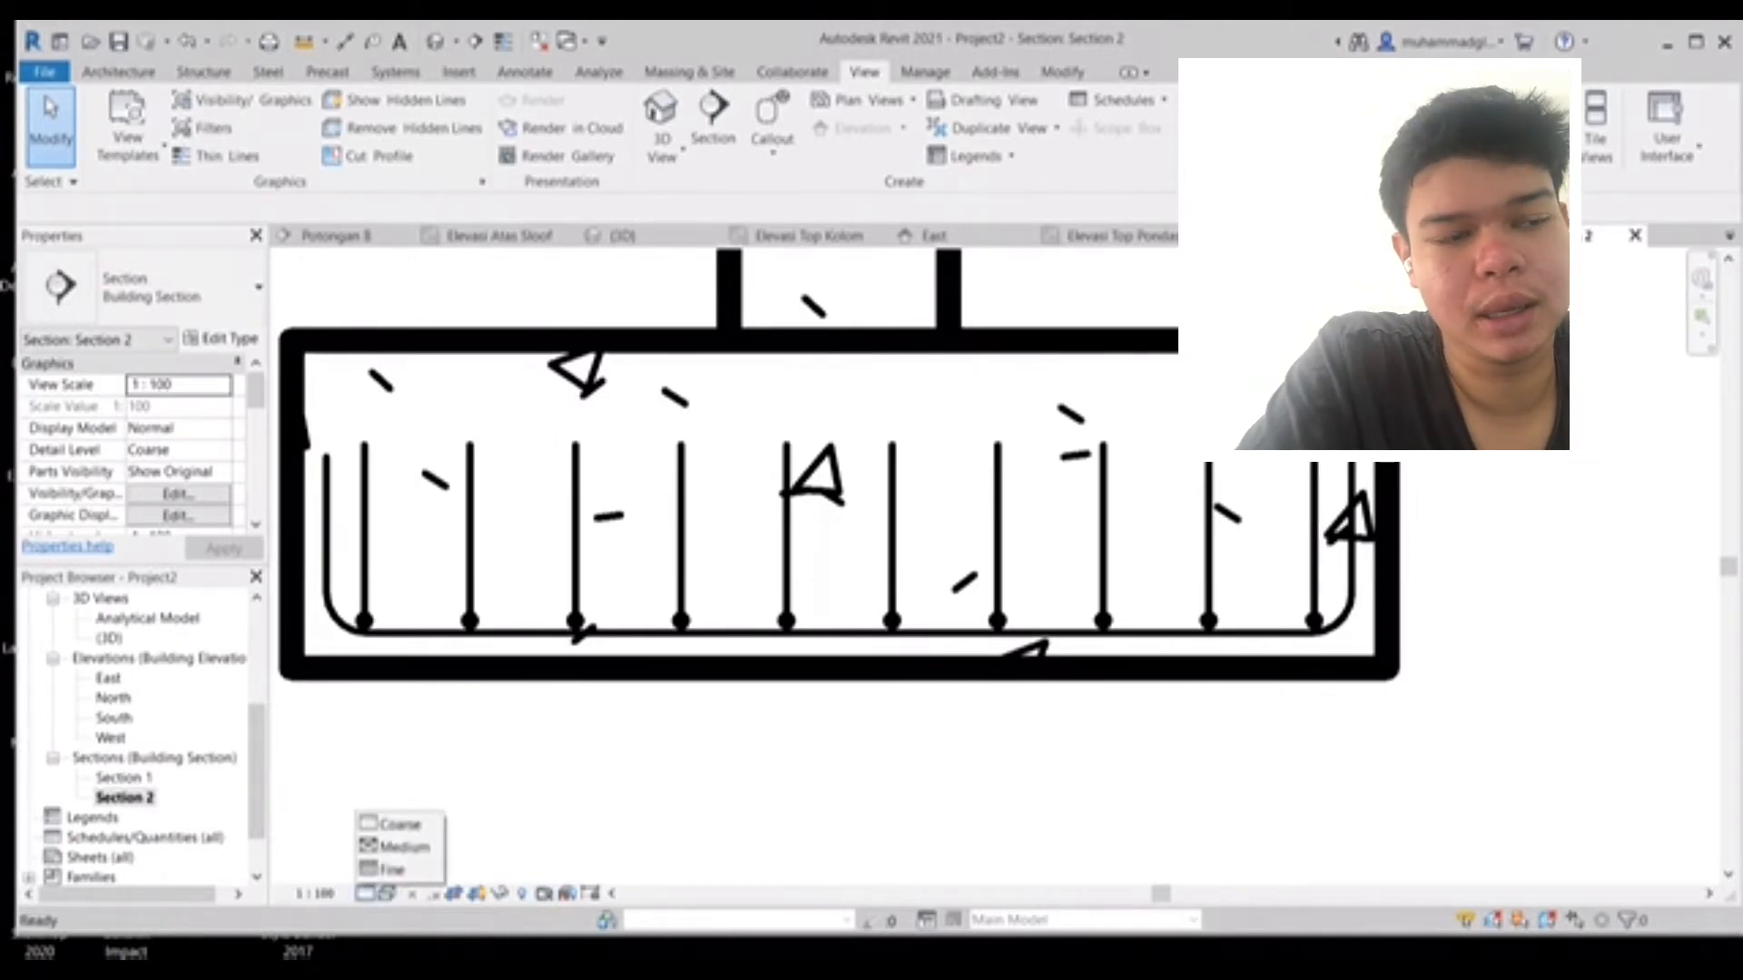
pyautogui.click(399, 825)
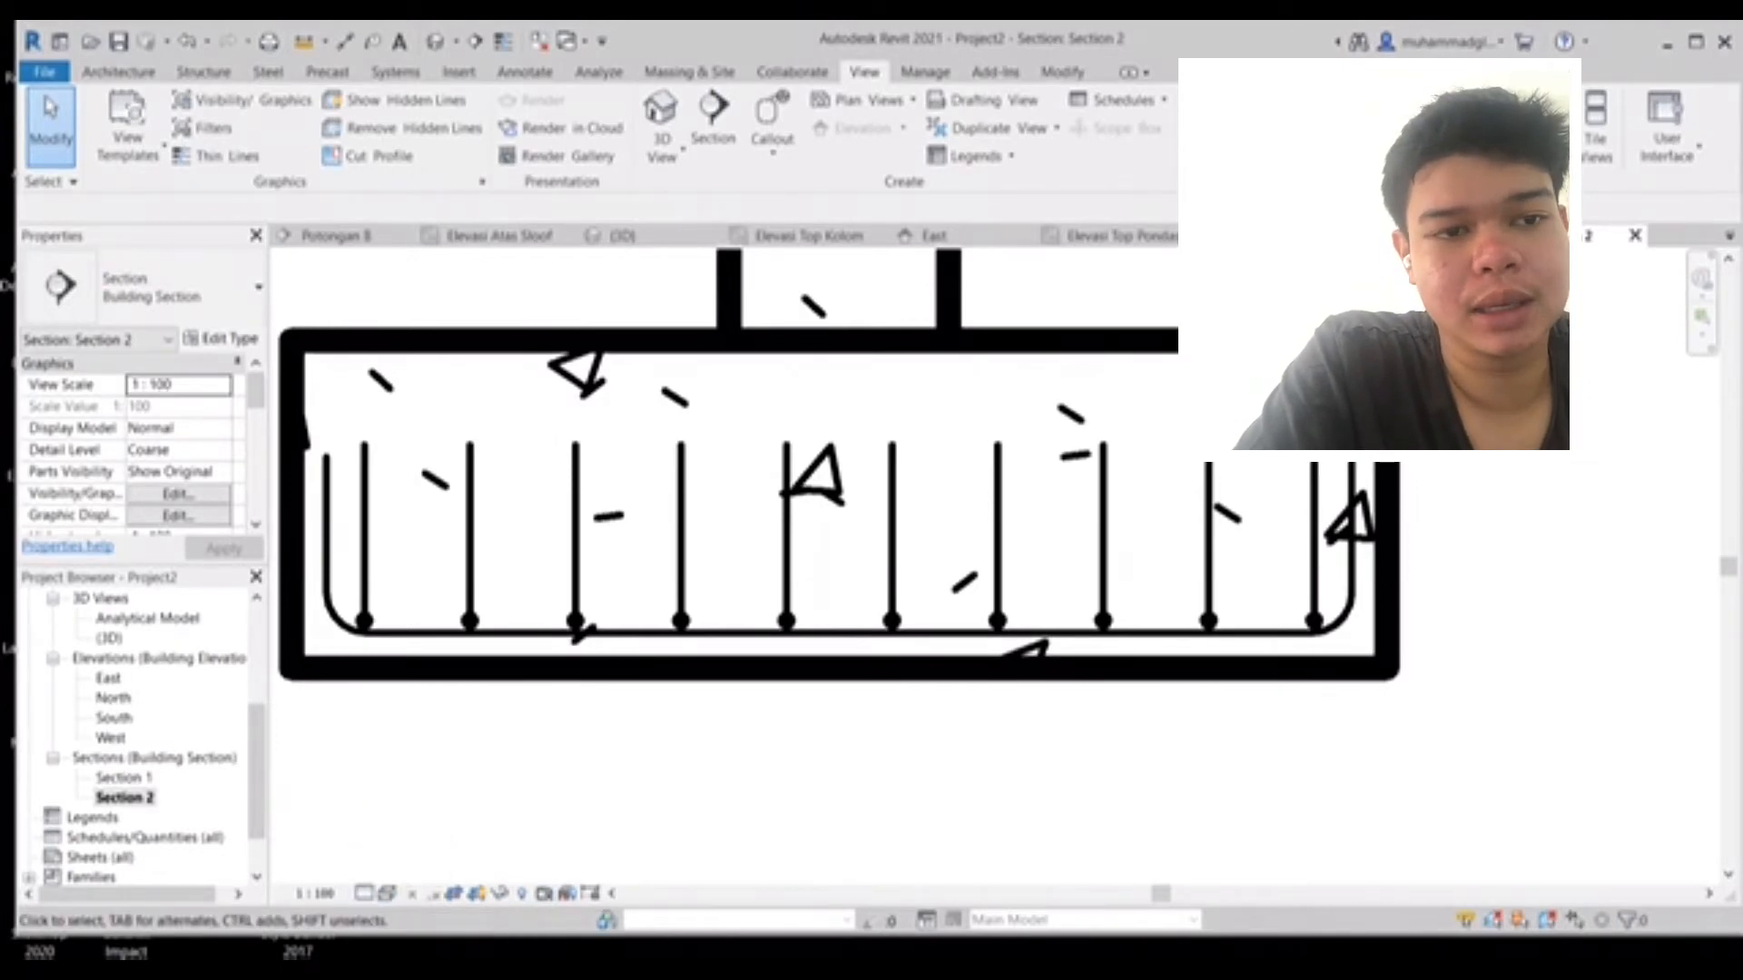
pyautogui.click(364, 893)
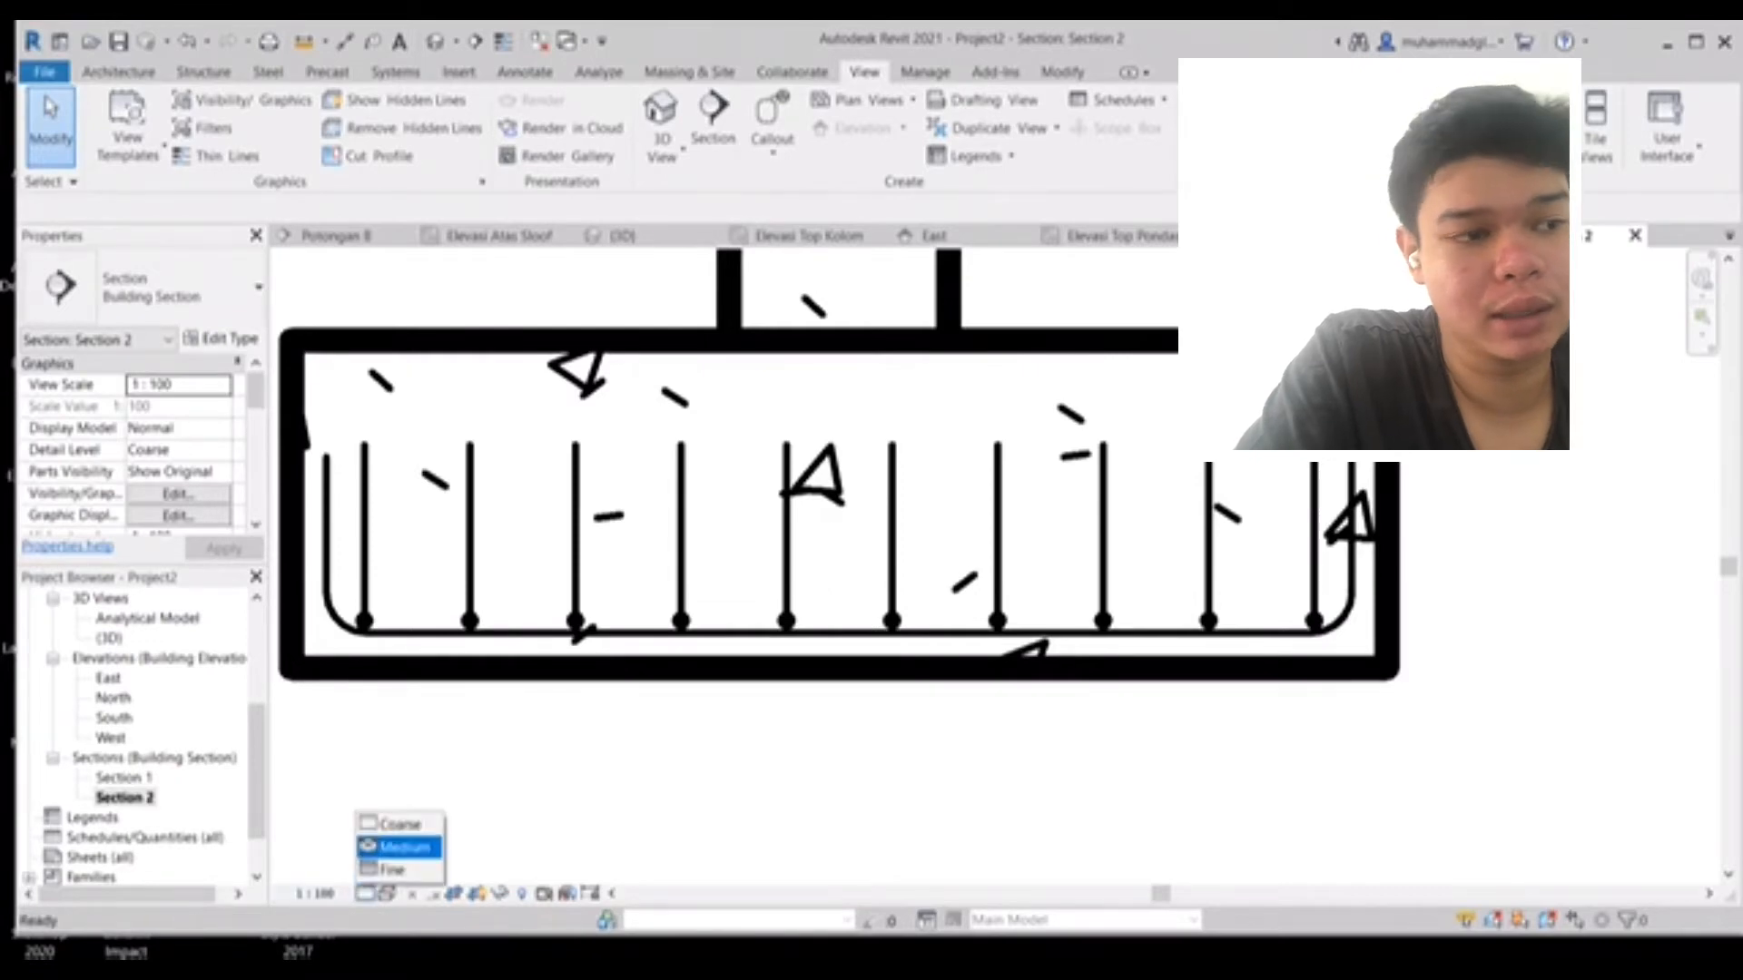
pyautogui.click(400, 846)
pyautogui.click(364, 893)
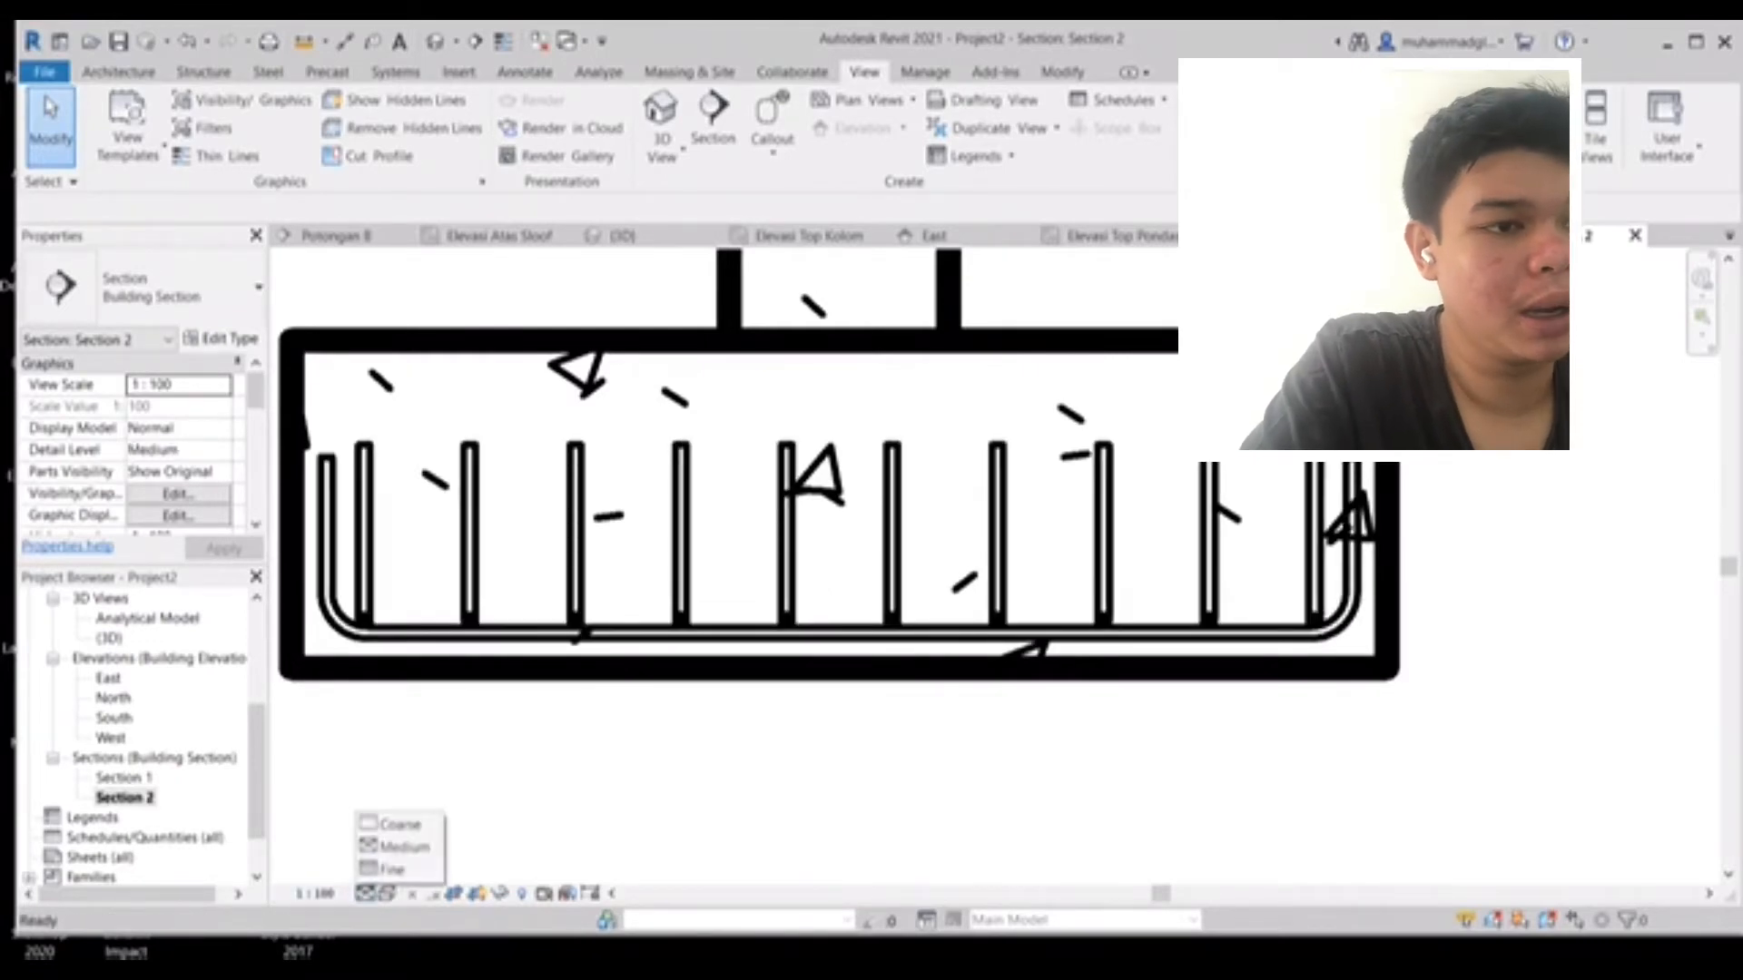
pyautogui.click(400, 867)
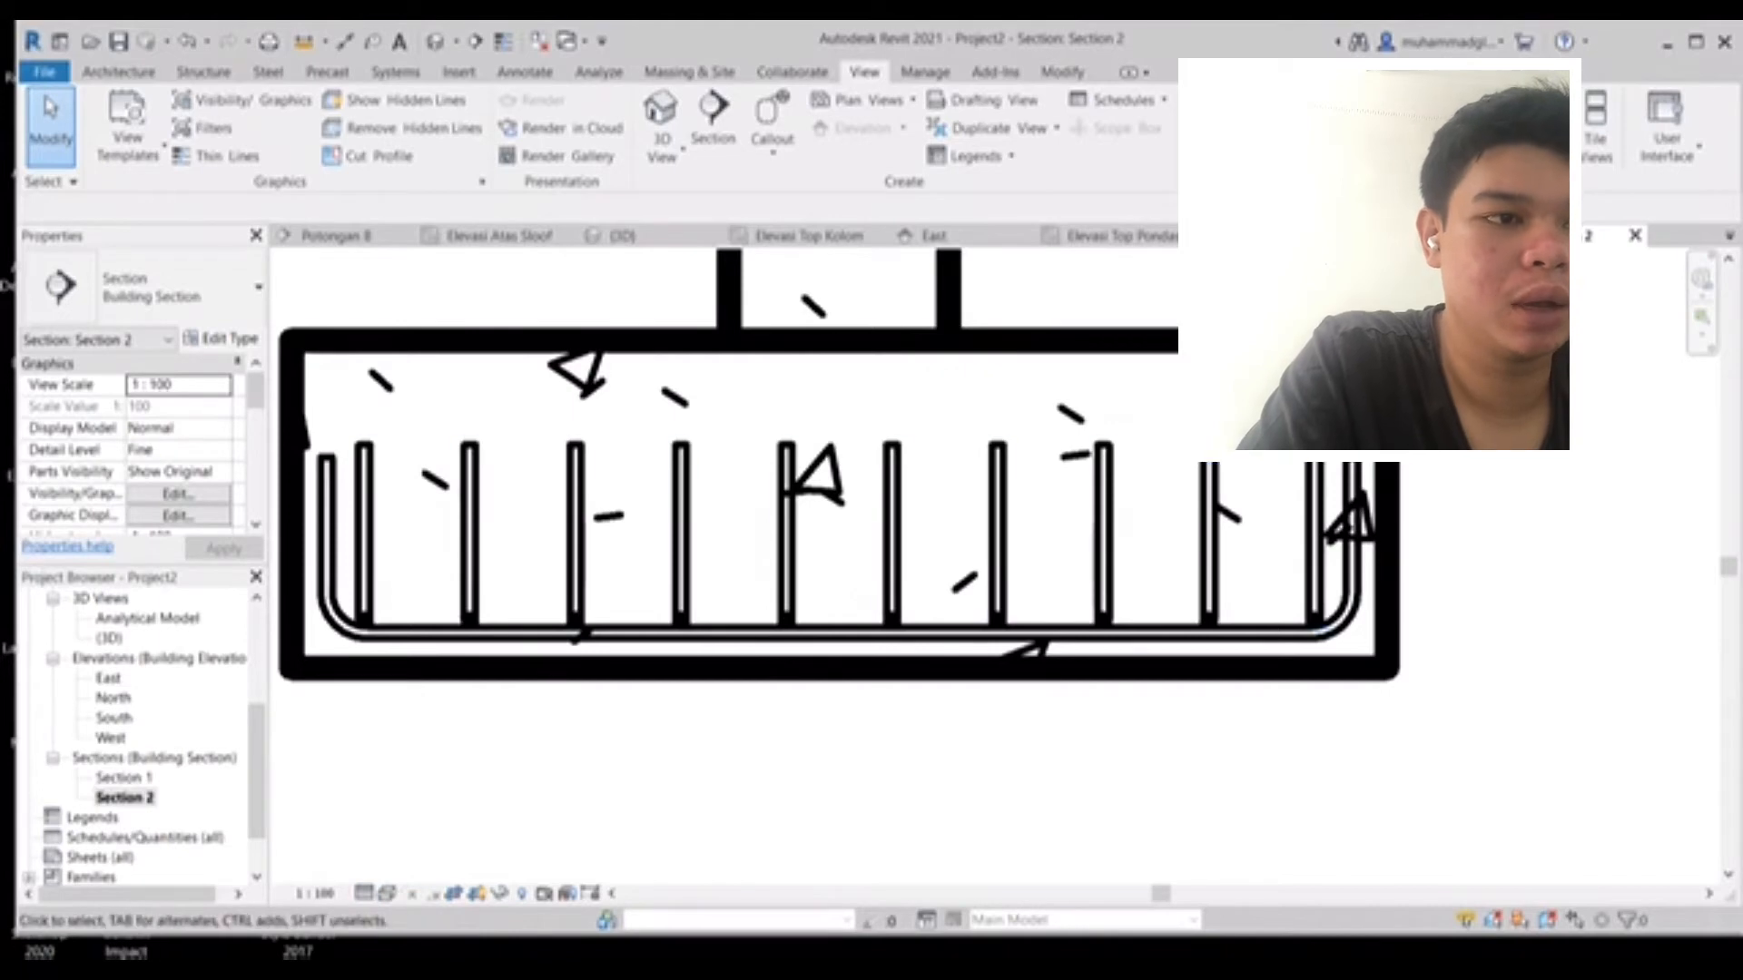
pyautogui.moveTo(817, 544)
pyautogui.mouseDown(button='middle')
pyautogui.moveTo(658, 669)
pyautogui.moveTo(919, 648)
pyautogui.mouseUp(button='middle')
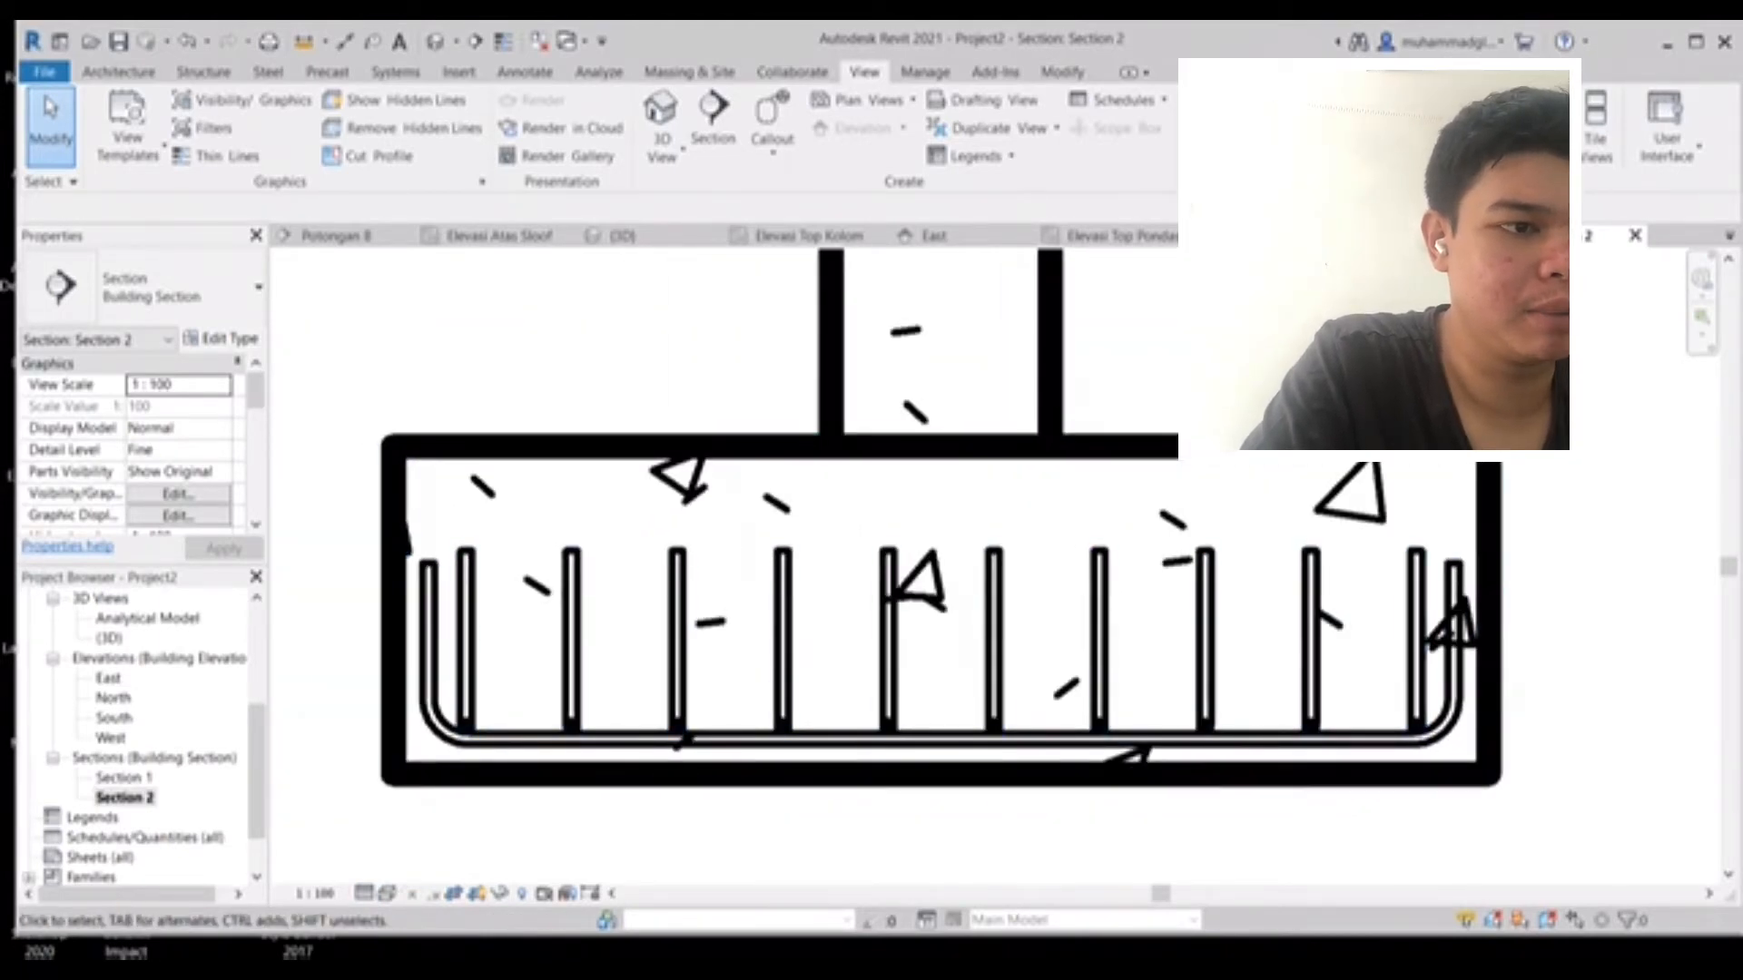
pyautogui.click(524, 72)
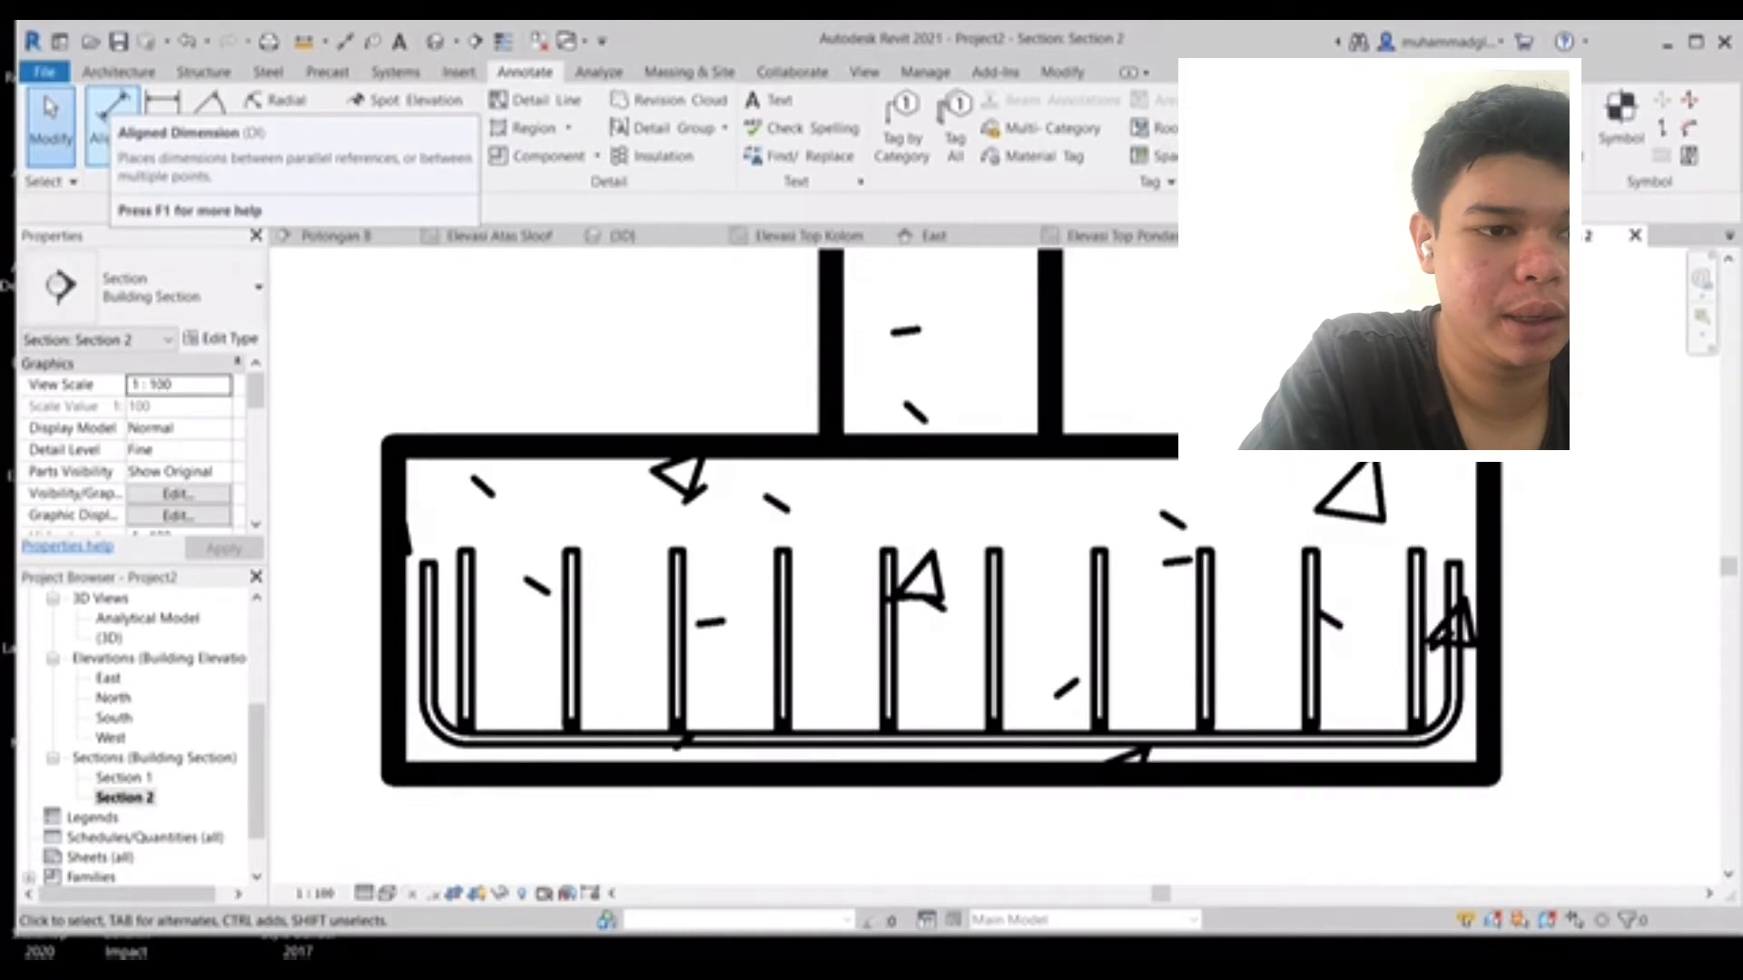
pyautogui.click(110, 110)
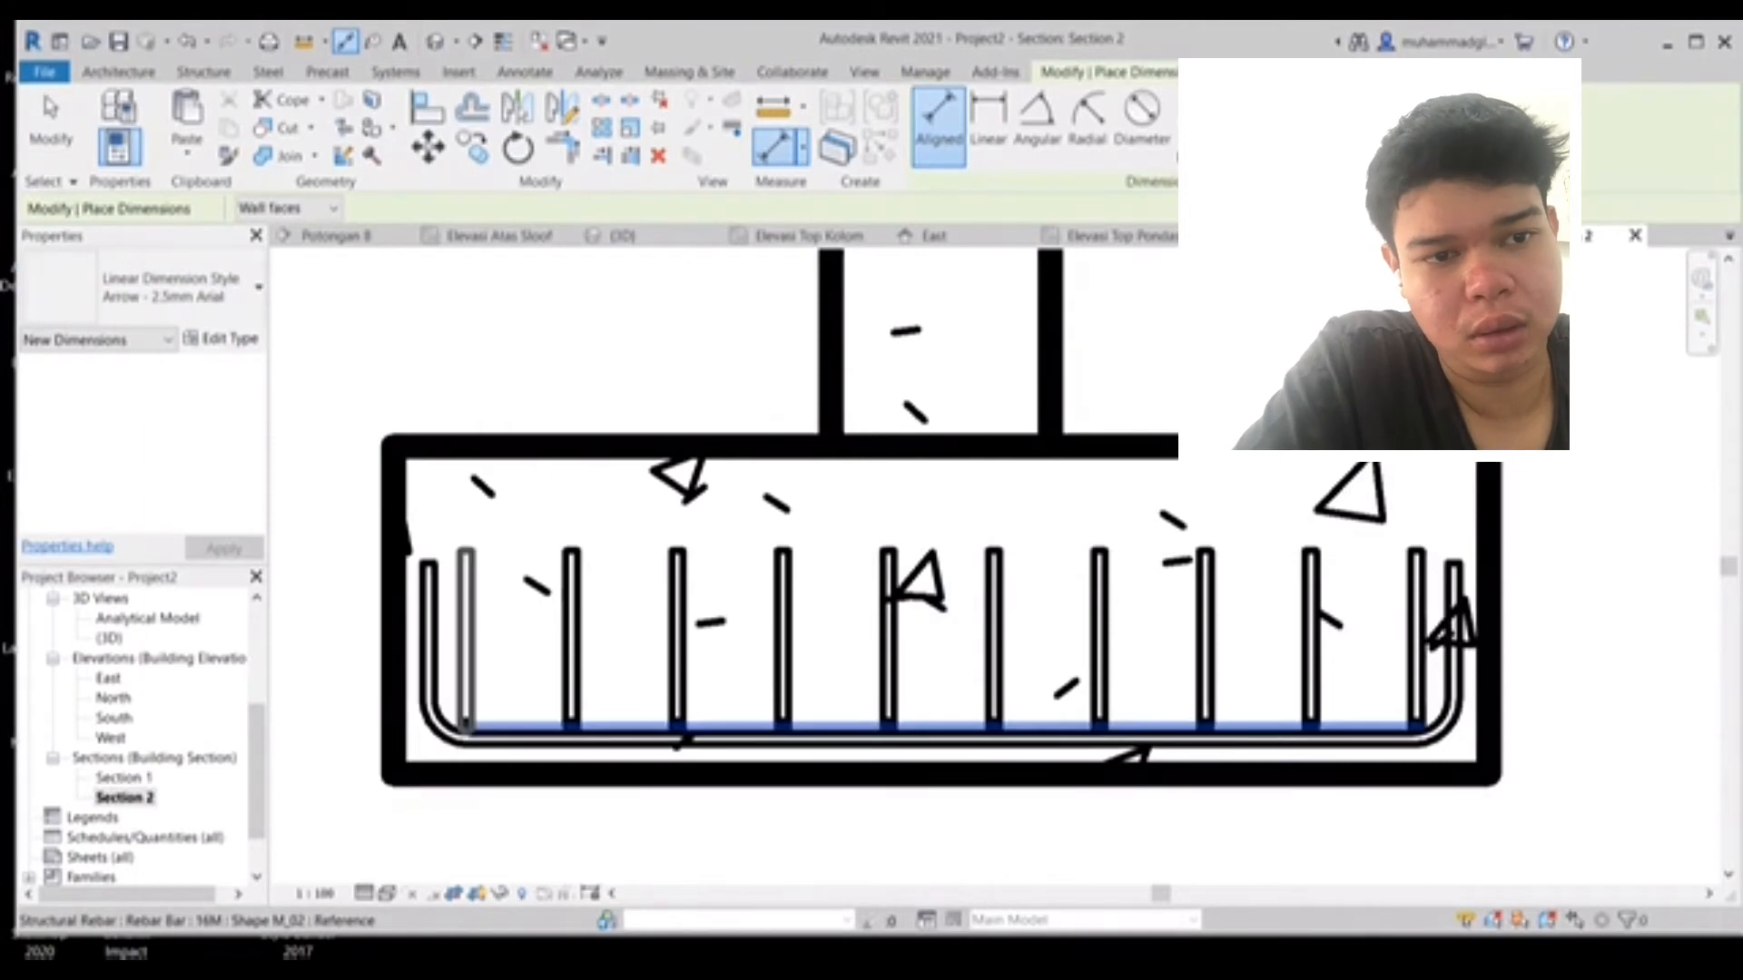
pyautogui.click(994, 729)
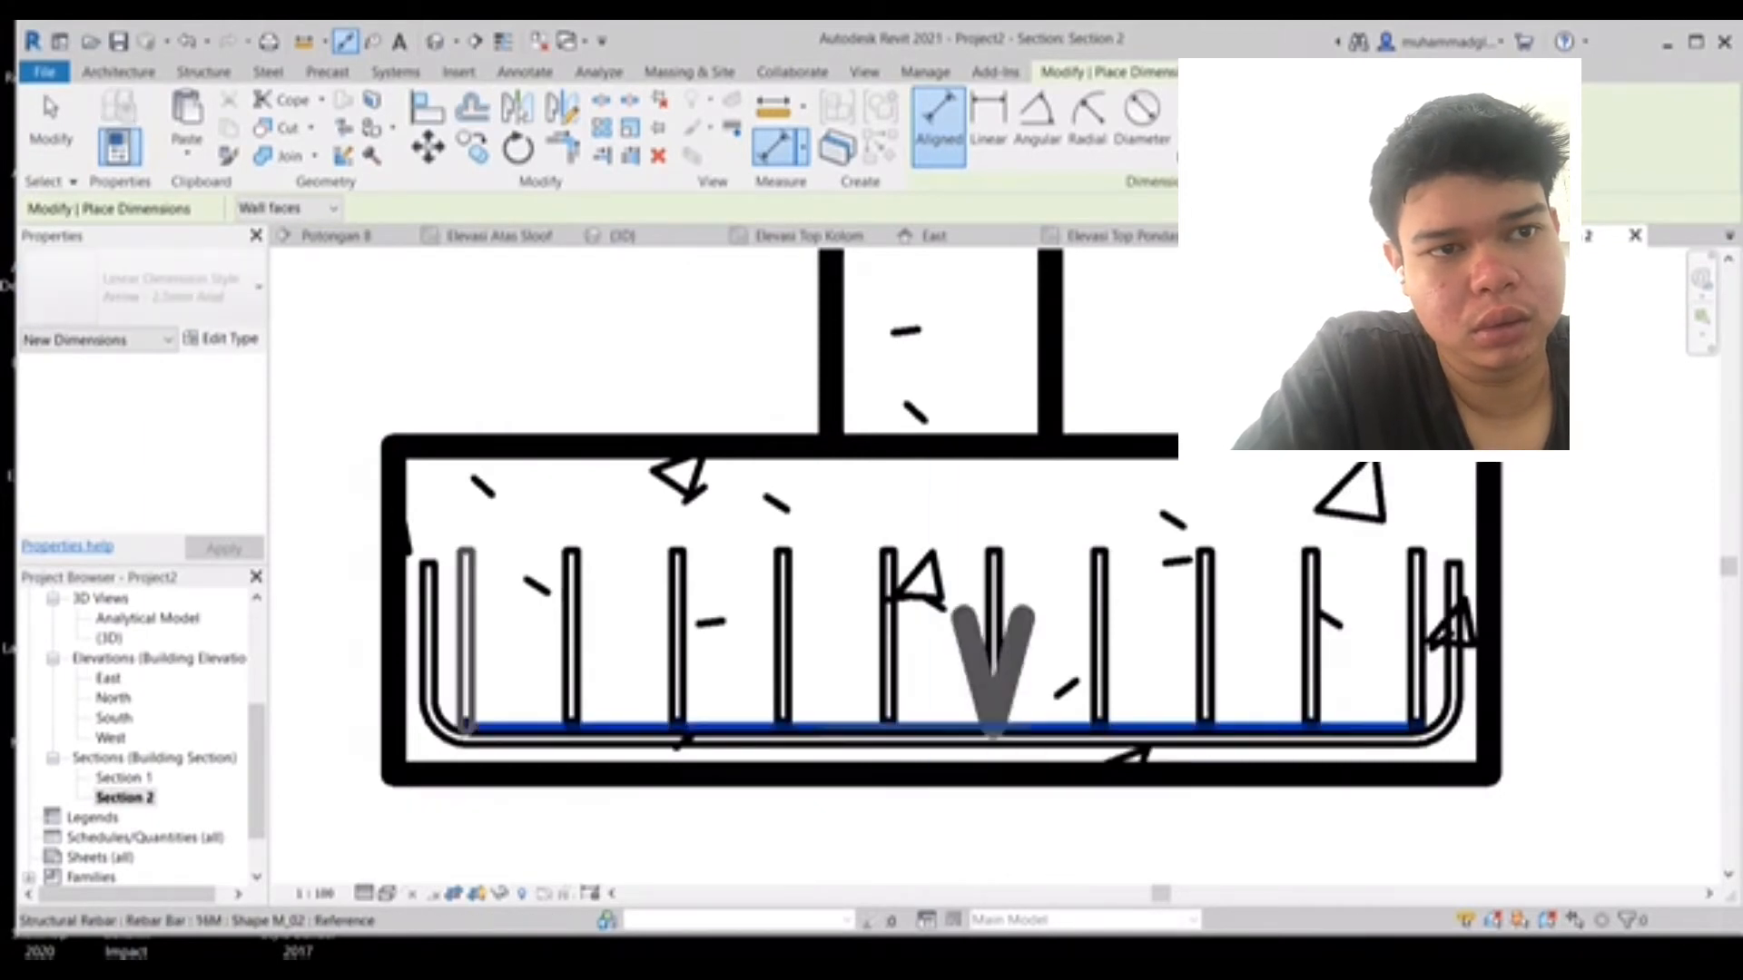
pyautogui.click(994, 726)
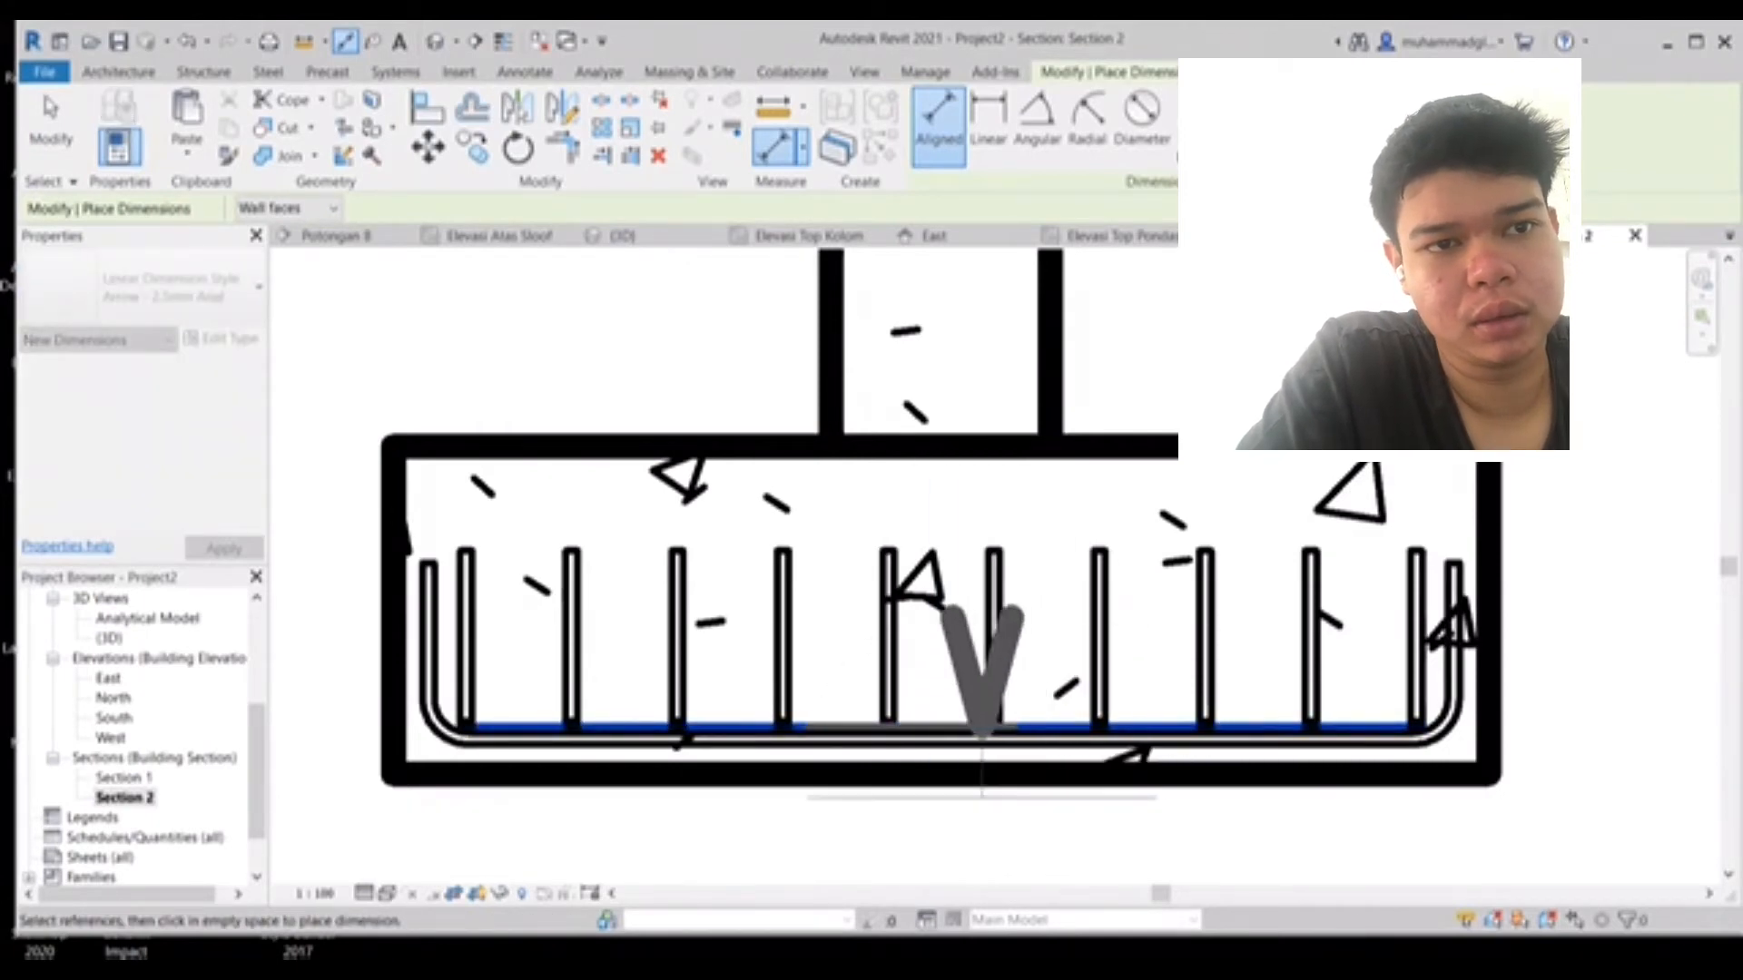
pyautogui.press('Escape')
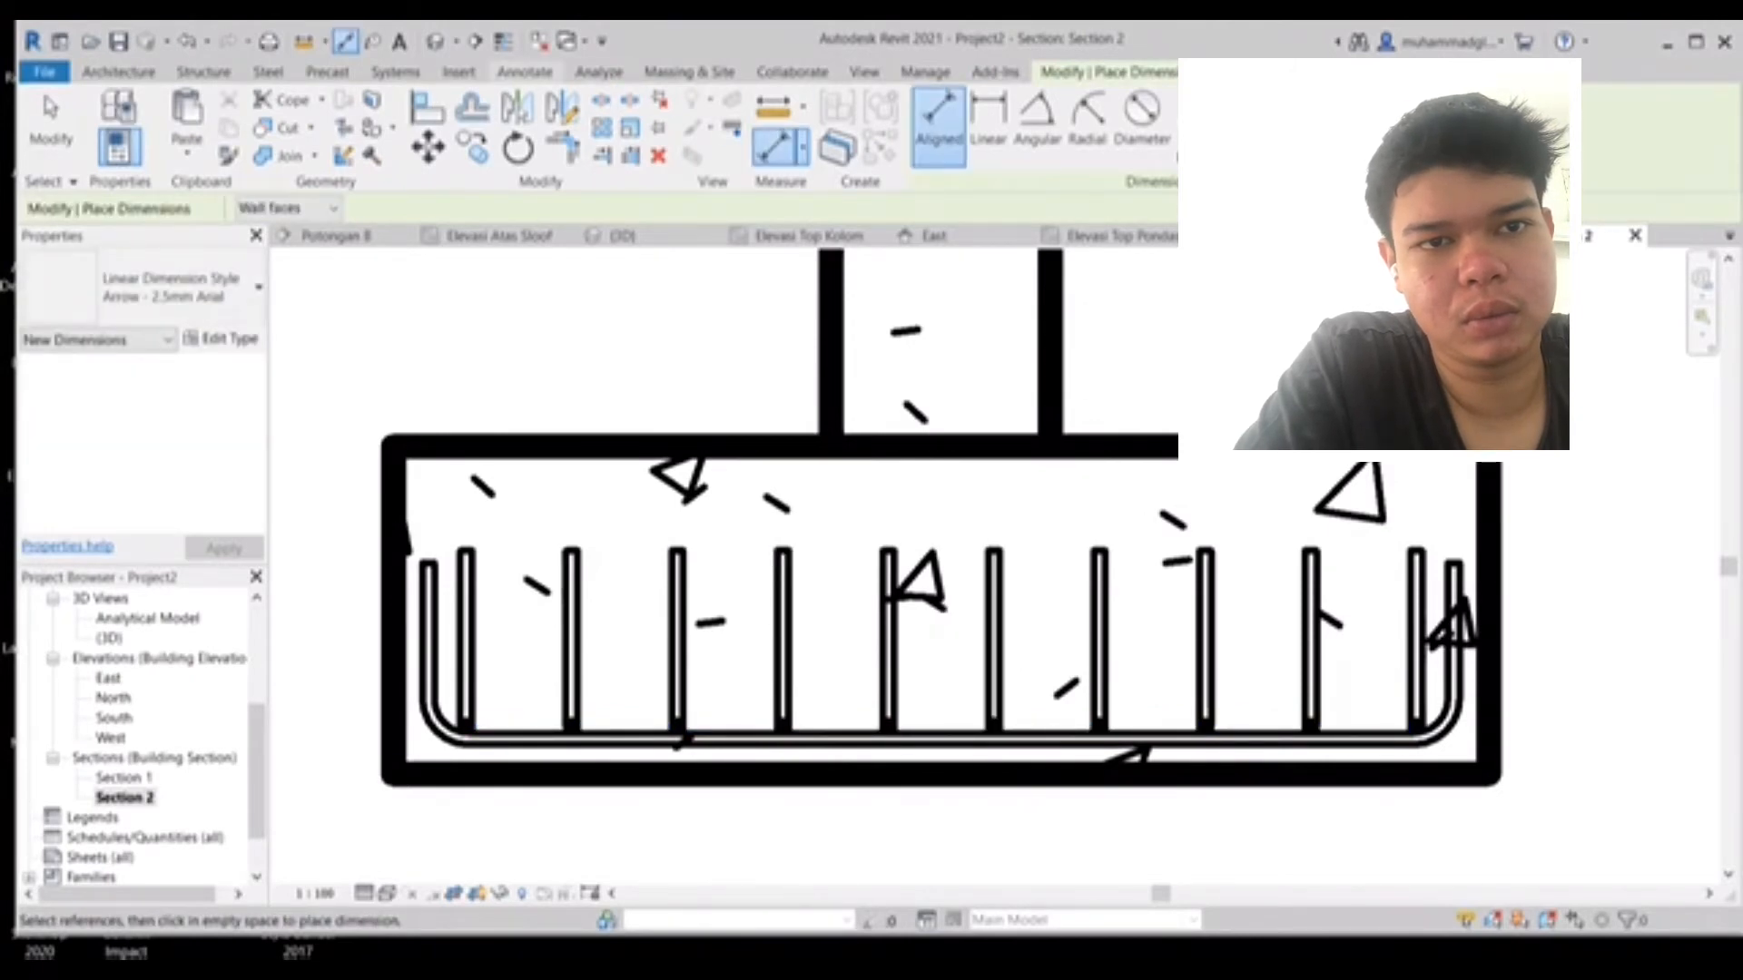
# - Place a linear dimension across the footing's full width below the footing
pyautogui.click(987, 123)
pyautogui.moveTo(907, 649); pyautogui.dragTo(926, 463, button='middle')
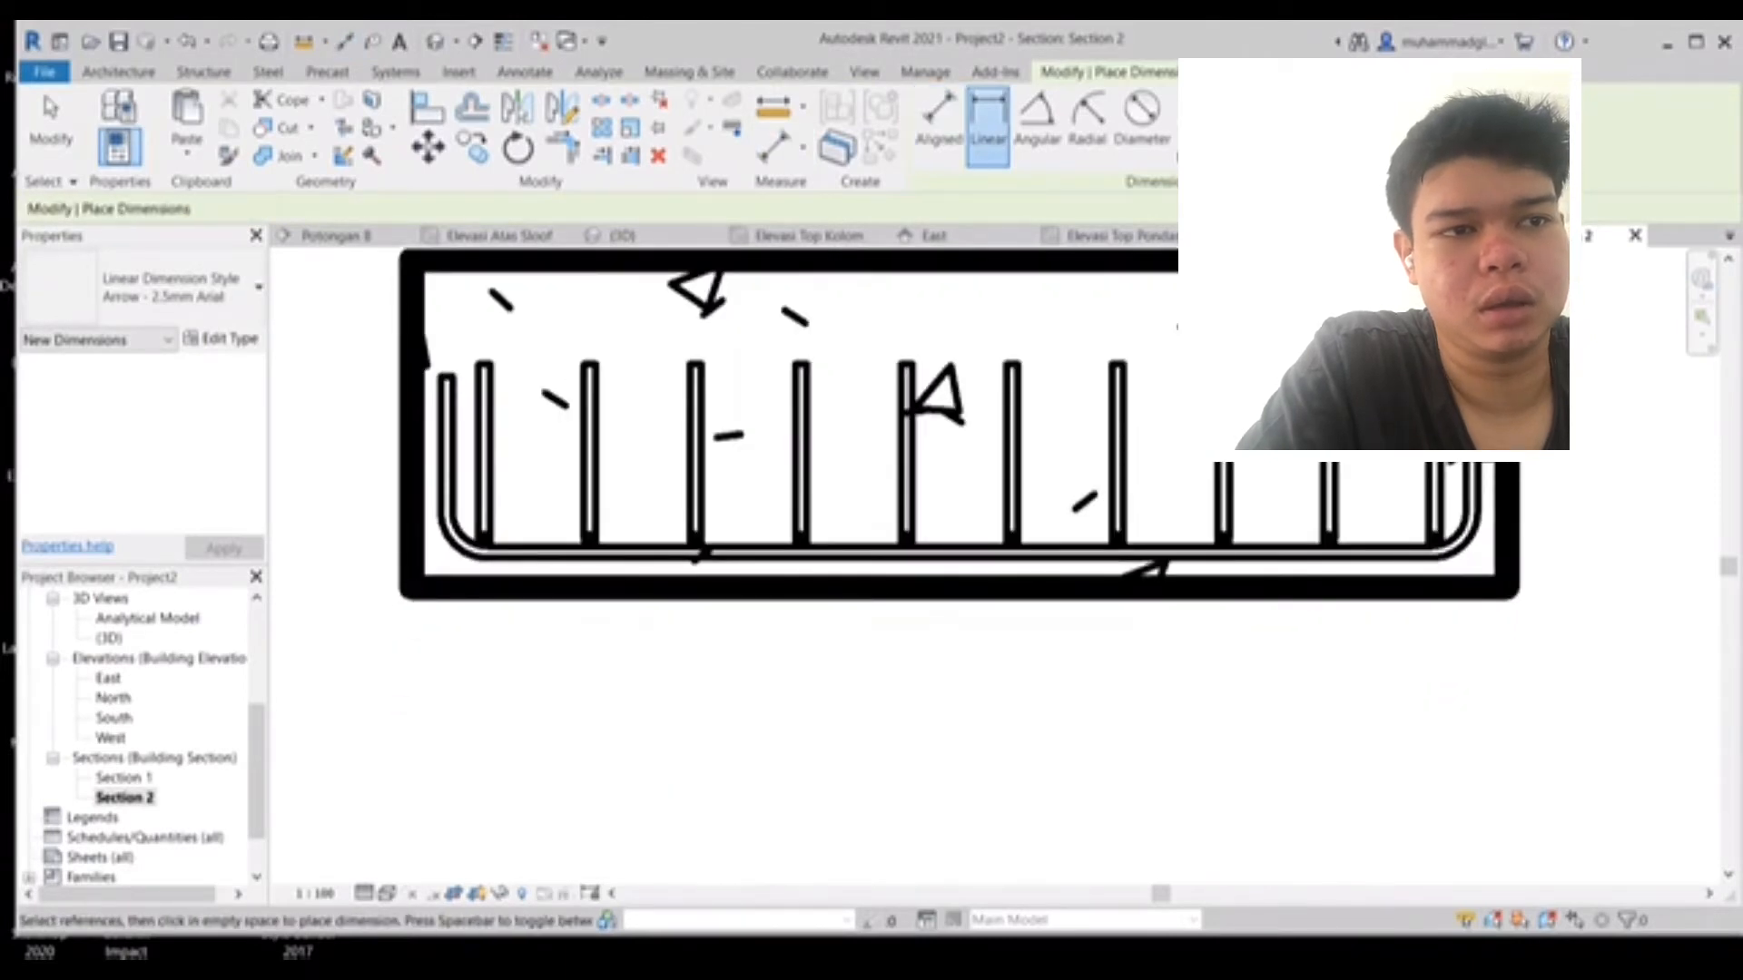
pyautogui.click(411, 589)
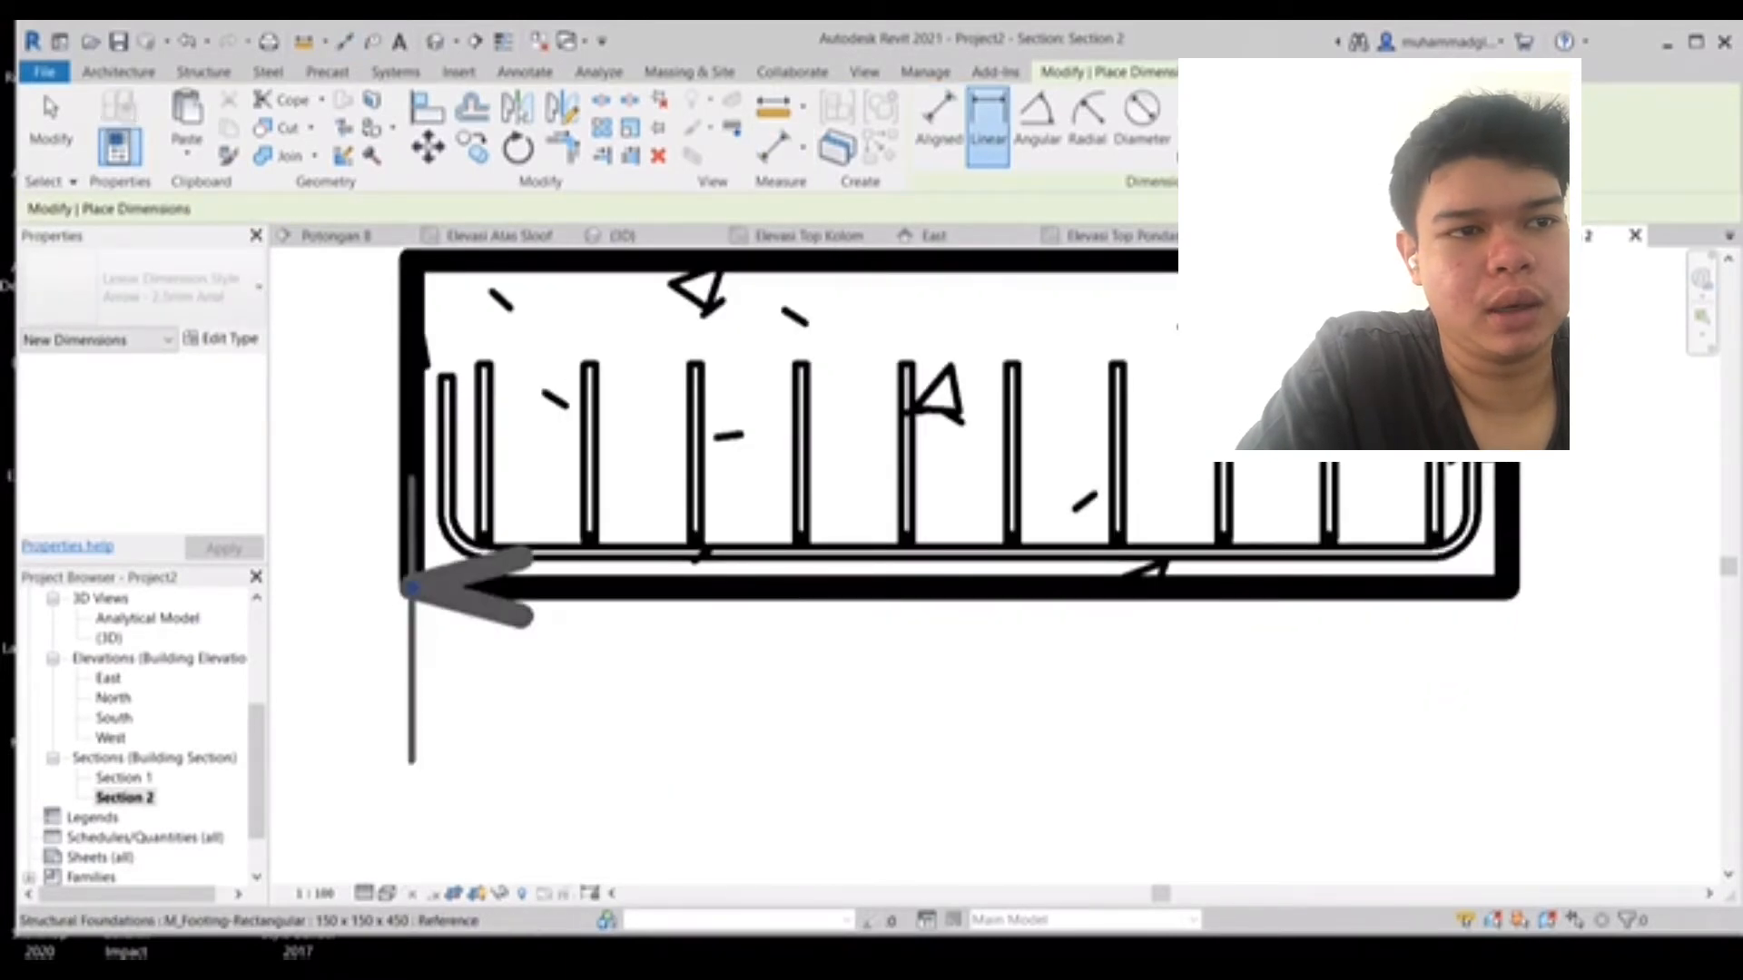
pyautogui.click(1507, 587)
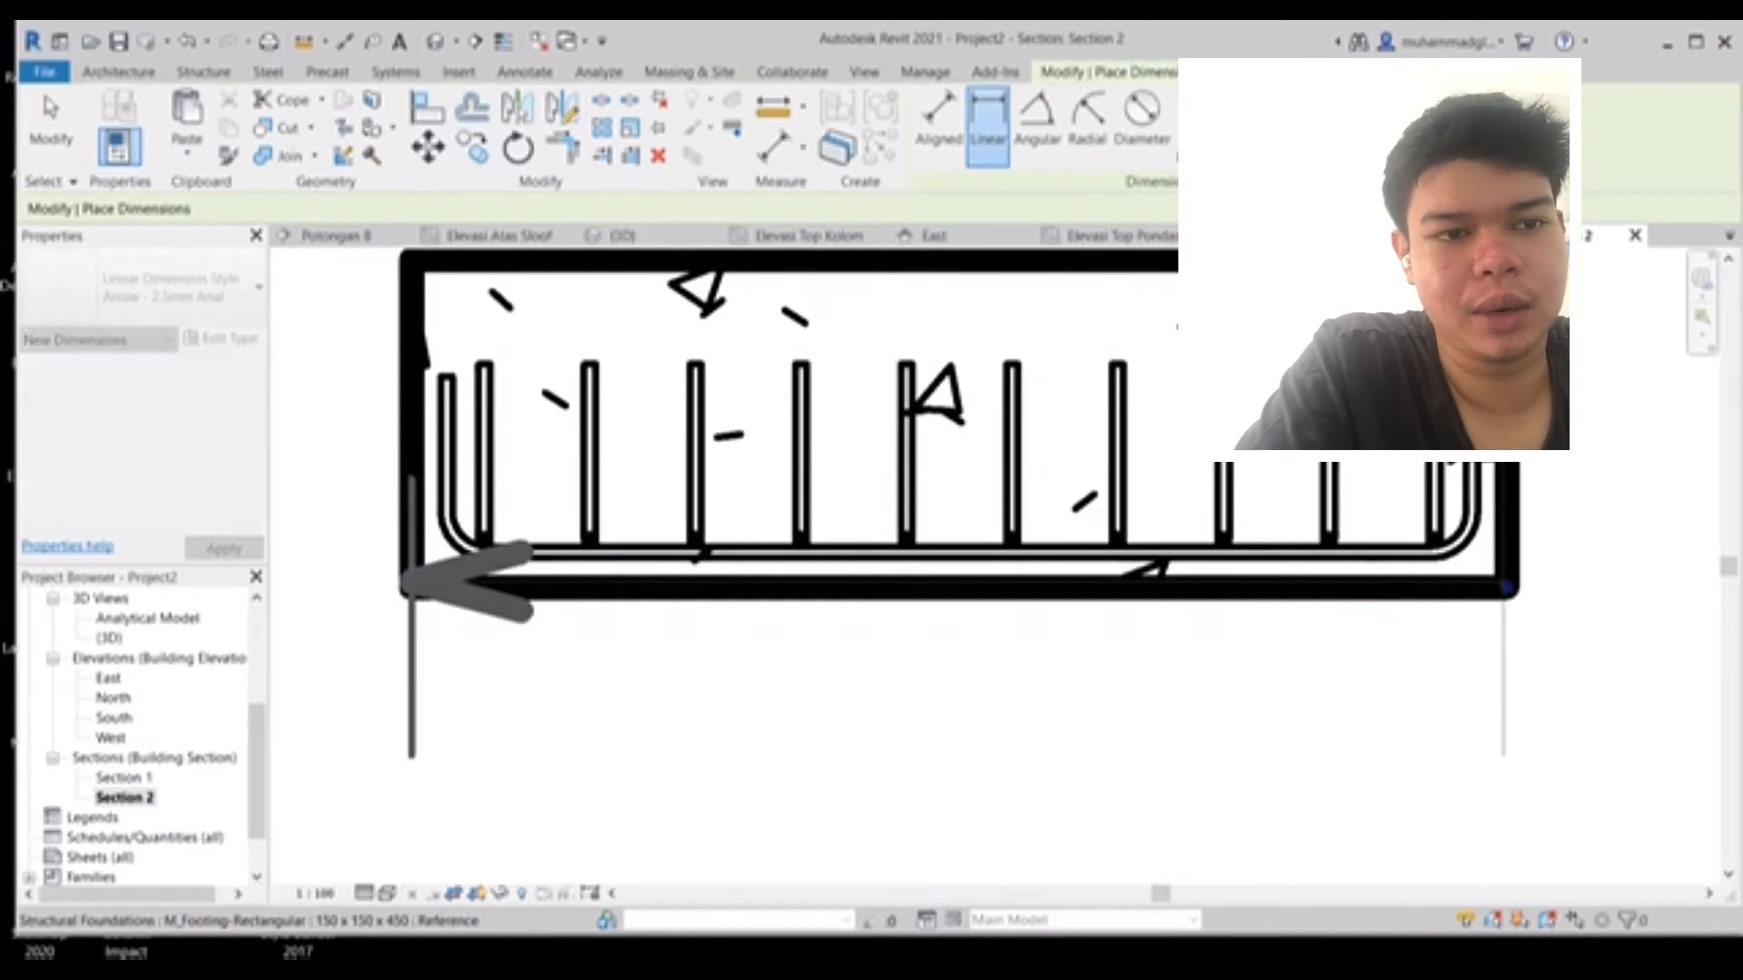
pyautogui.scroll(-1, 1496, 676)
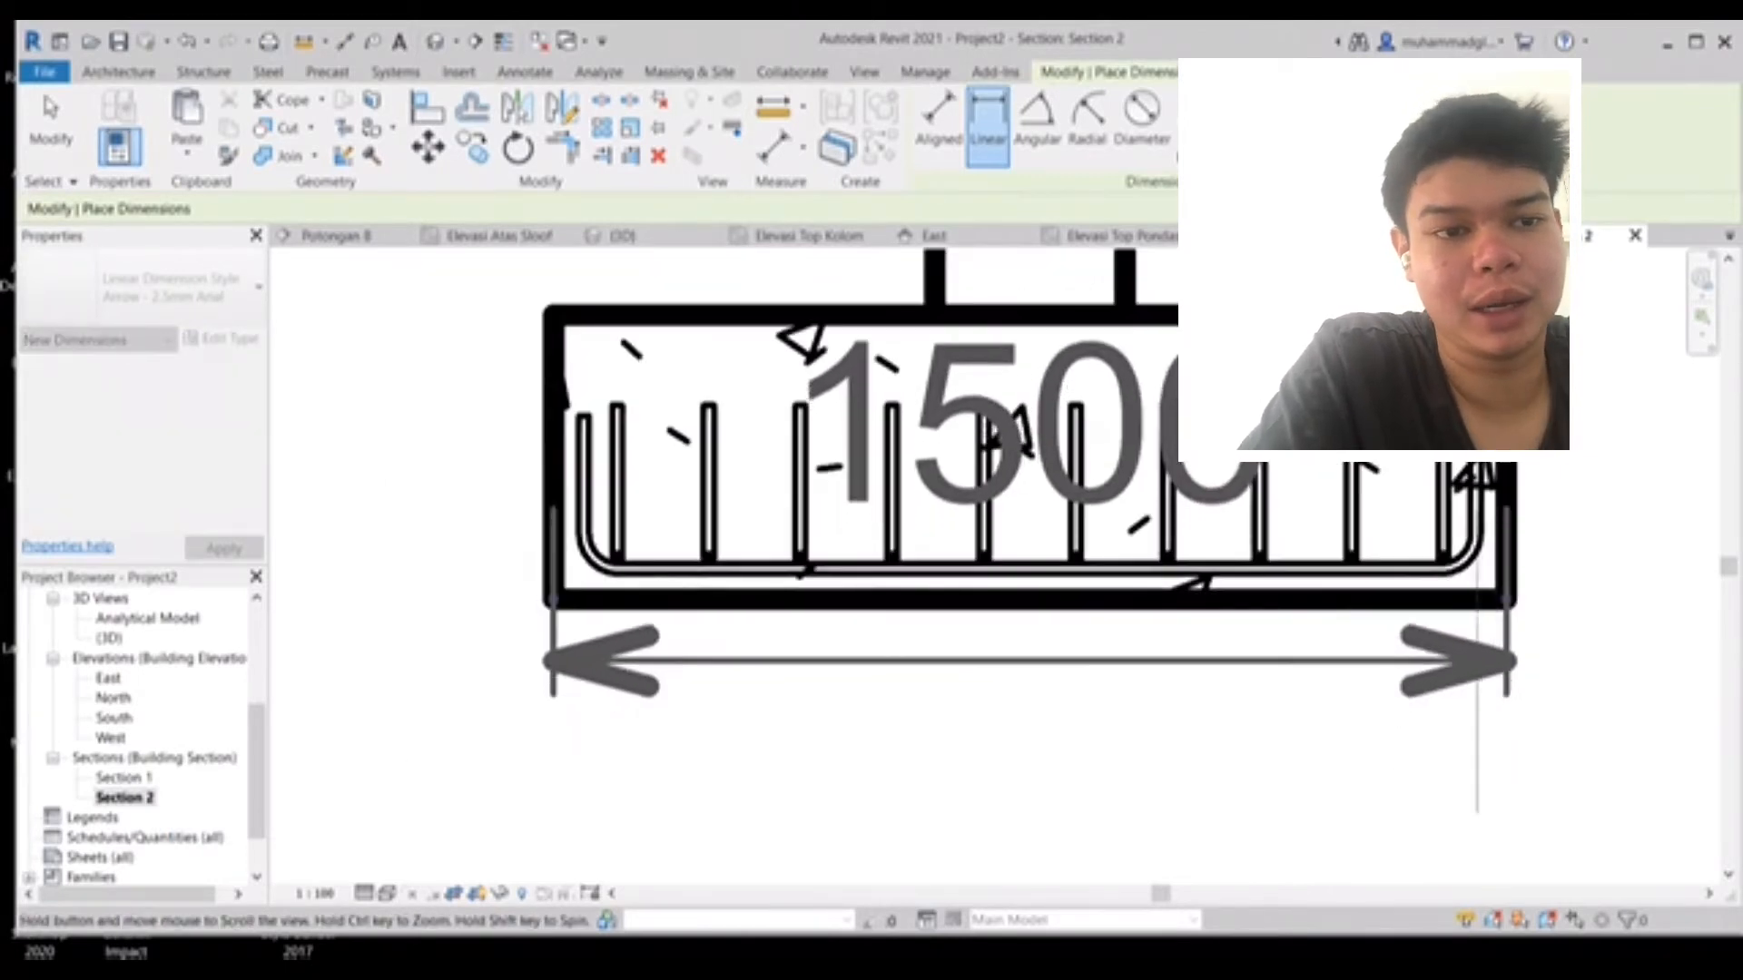
pyautogui.moveTo(1494, 661); pyautogui.dragTo(1451, 419, button='middle')
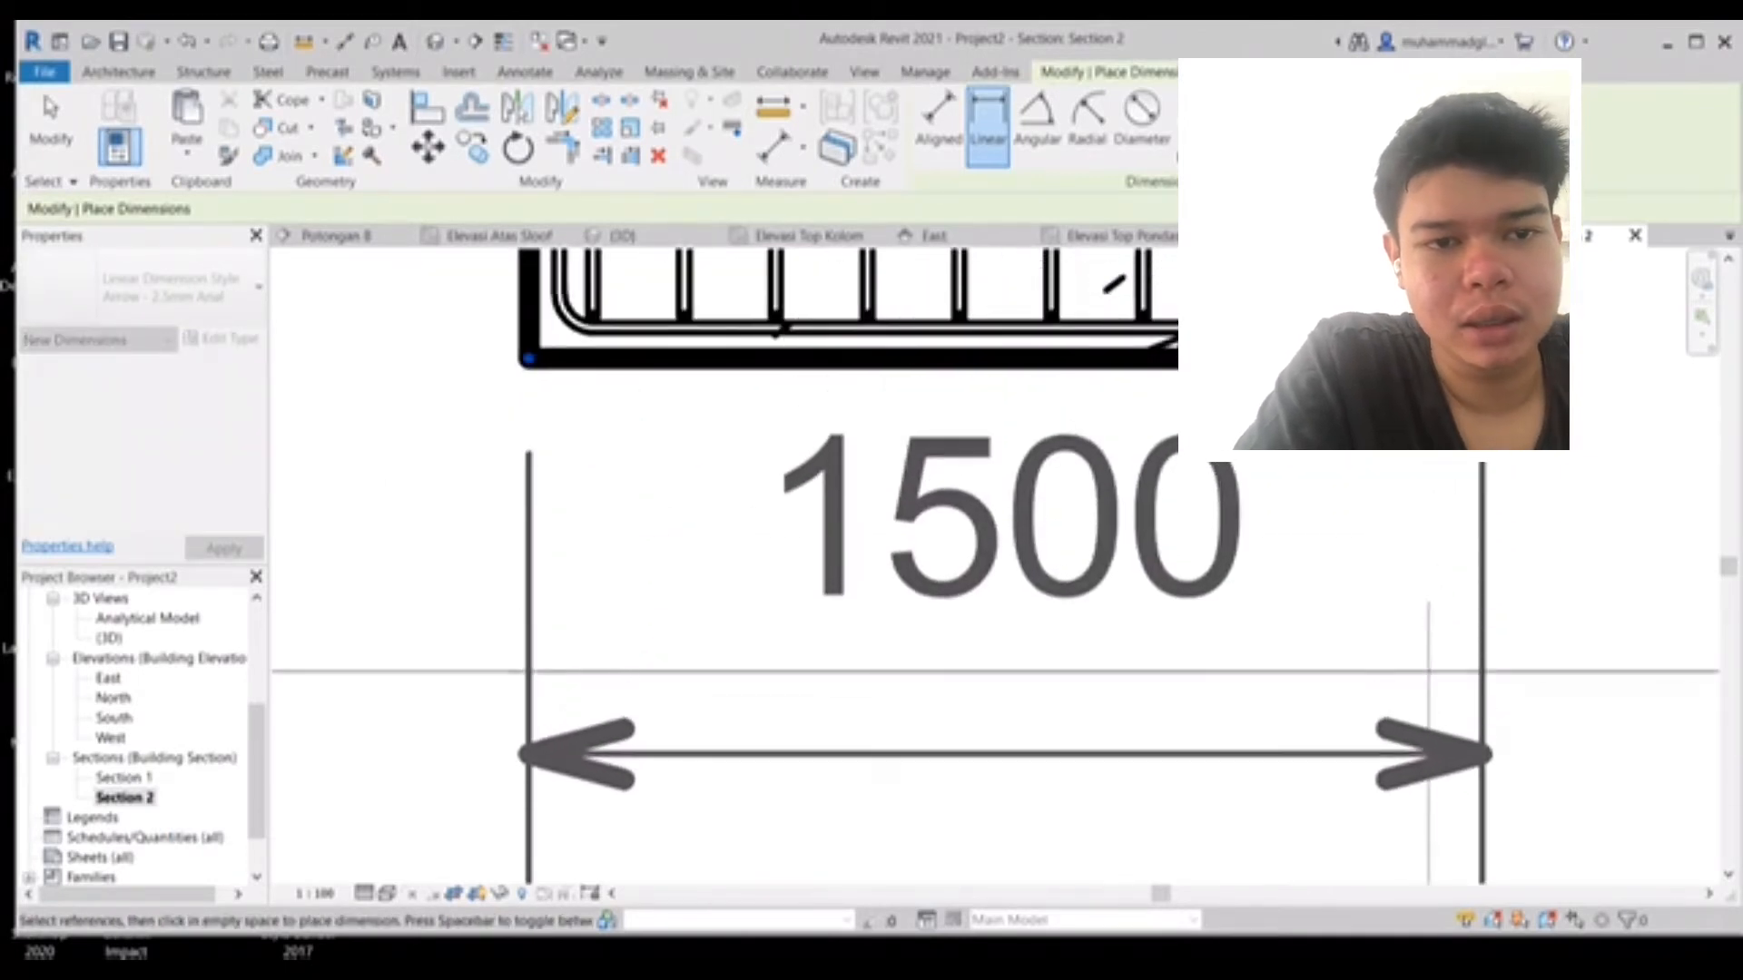
pyautogui.click(1428, 754)
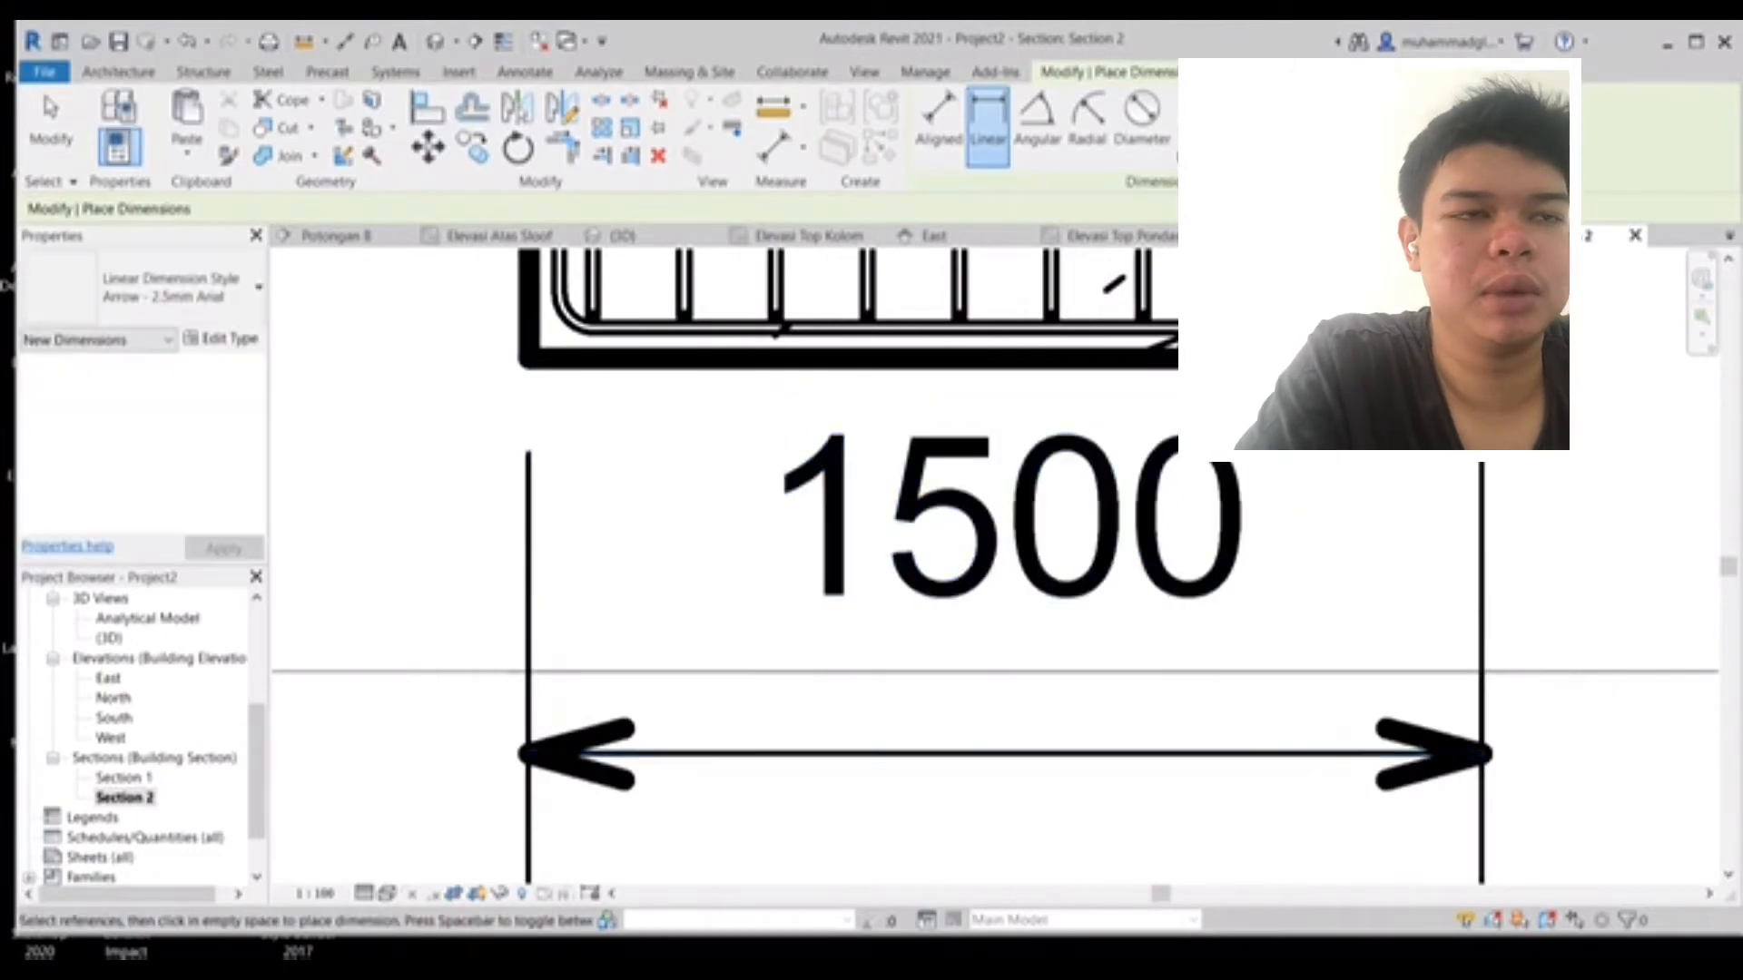
pyautogui.press('Escape')
pyautogui.press('Escape')
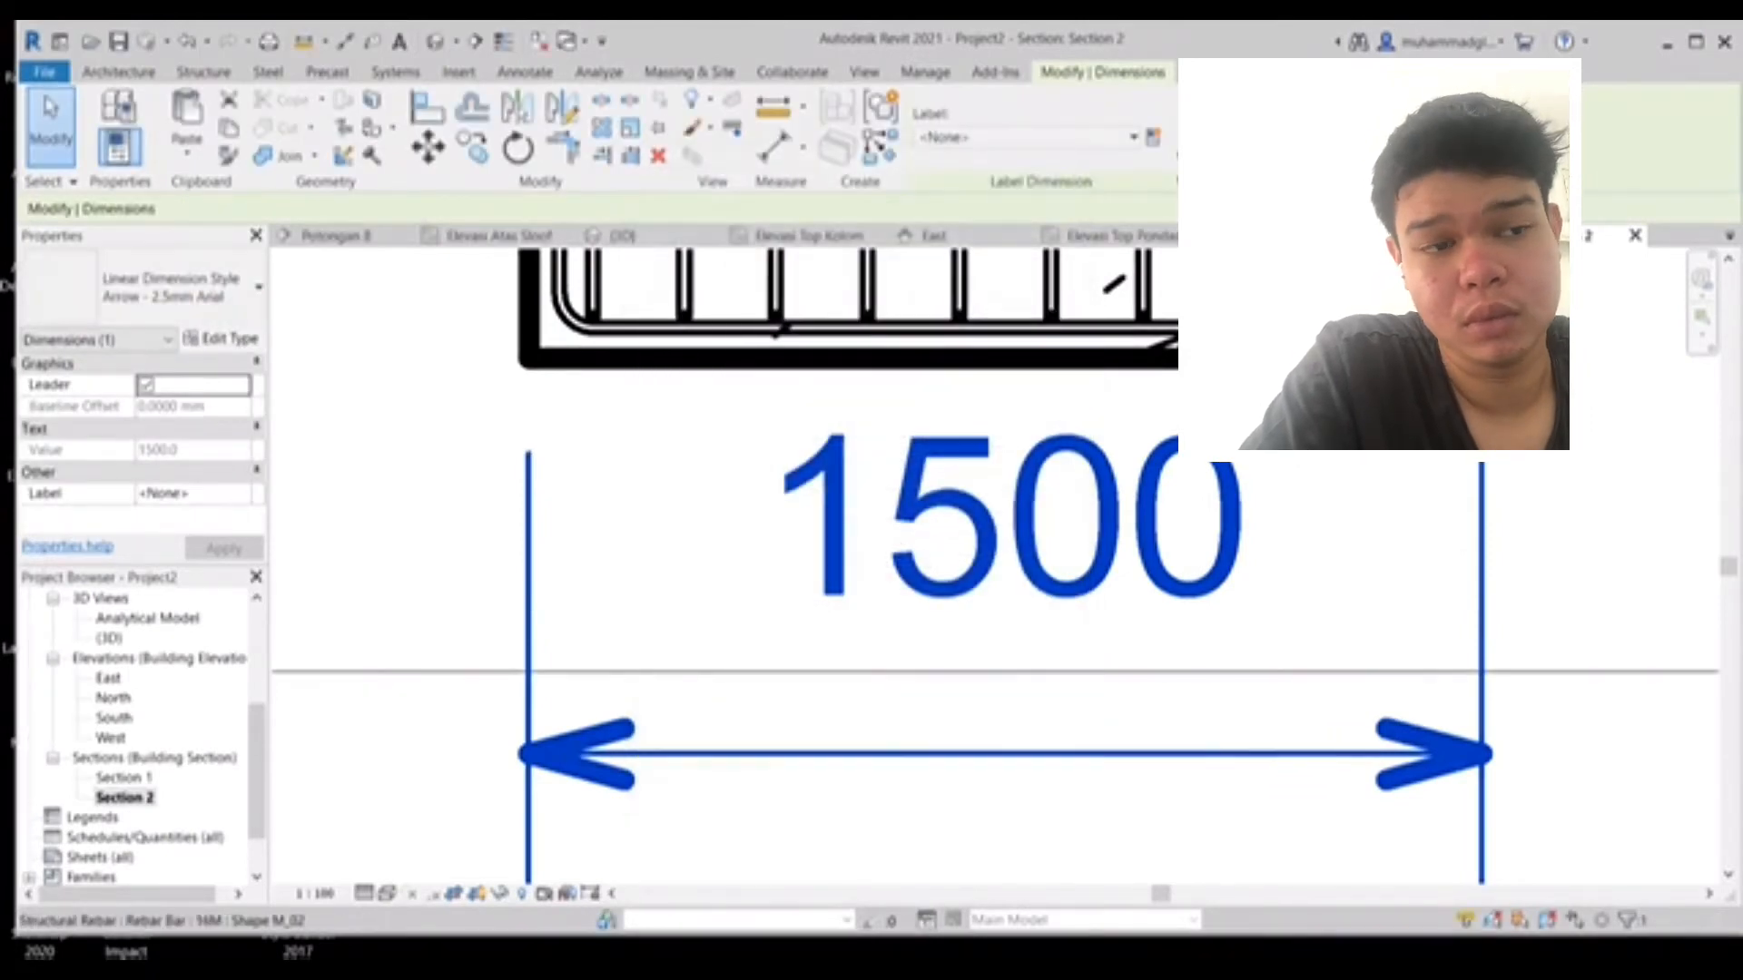
pyautogui.press('Escape')
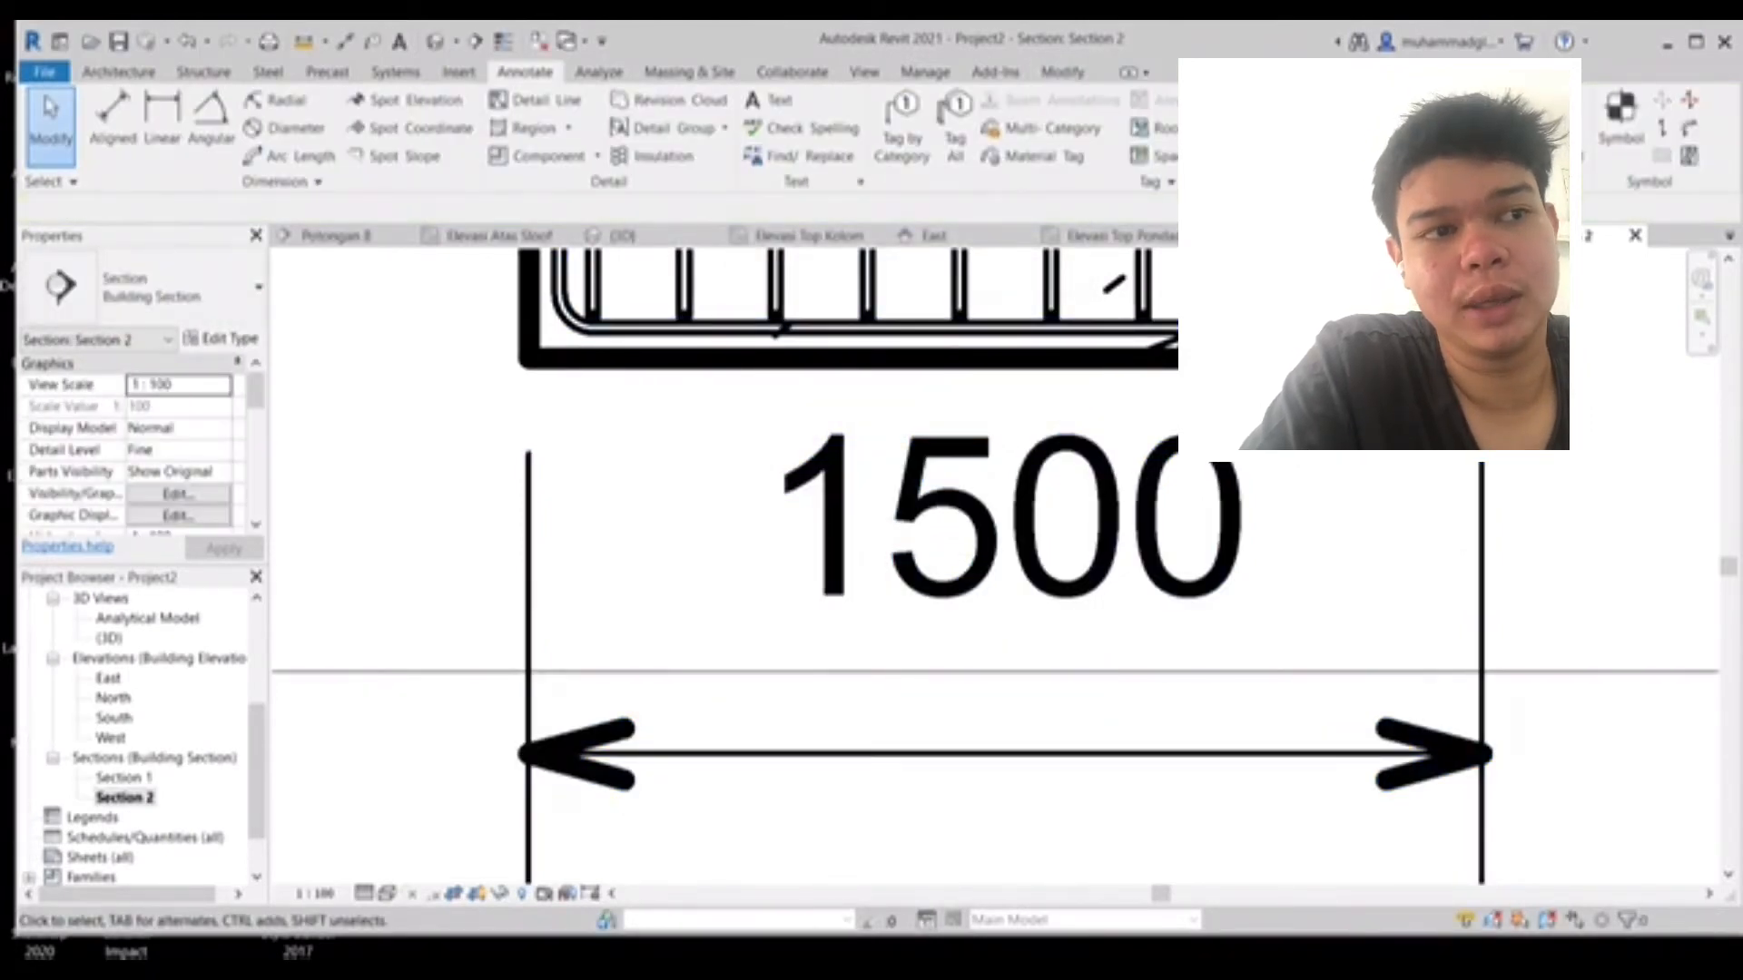
# - Set Section 2's view scale to 1 : 20
pyautogui.click(172, 385)
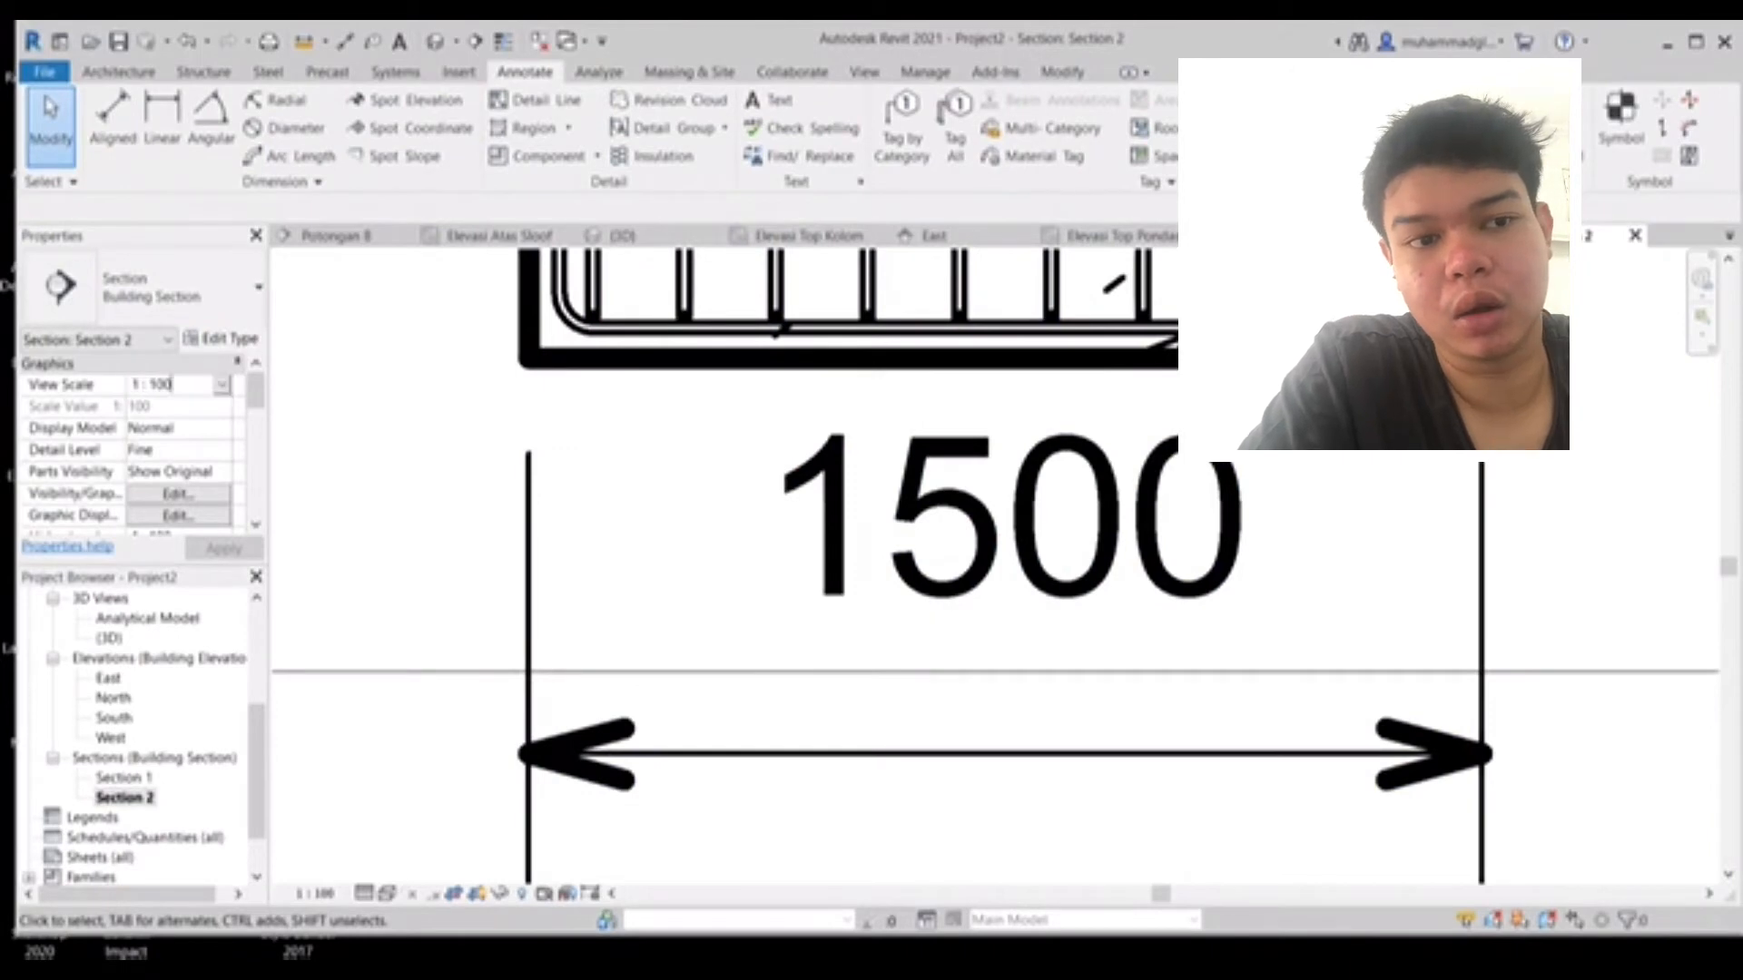
pyautogui.click(221, 385)
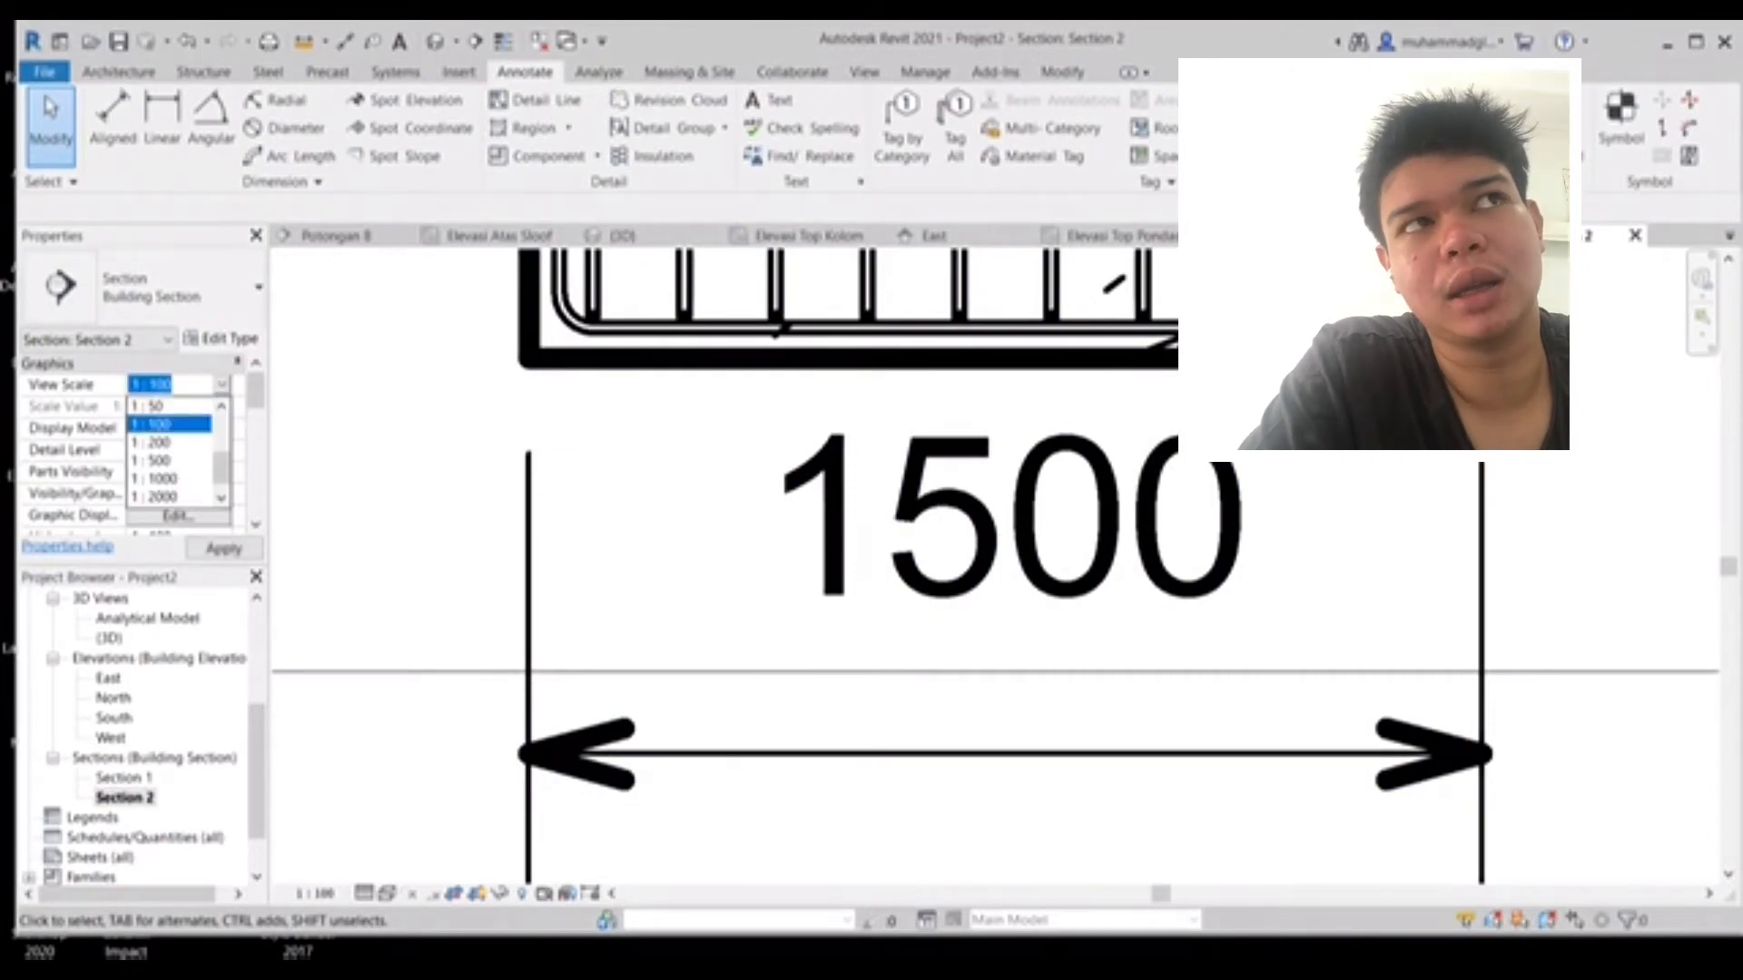
pyautogui.scroll(3, 173, 451)
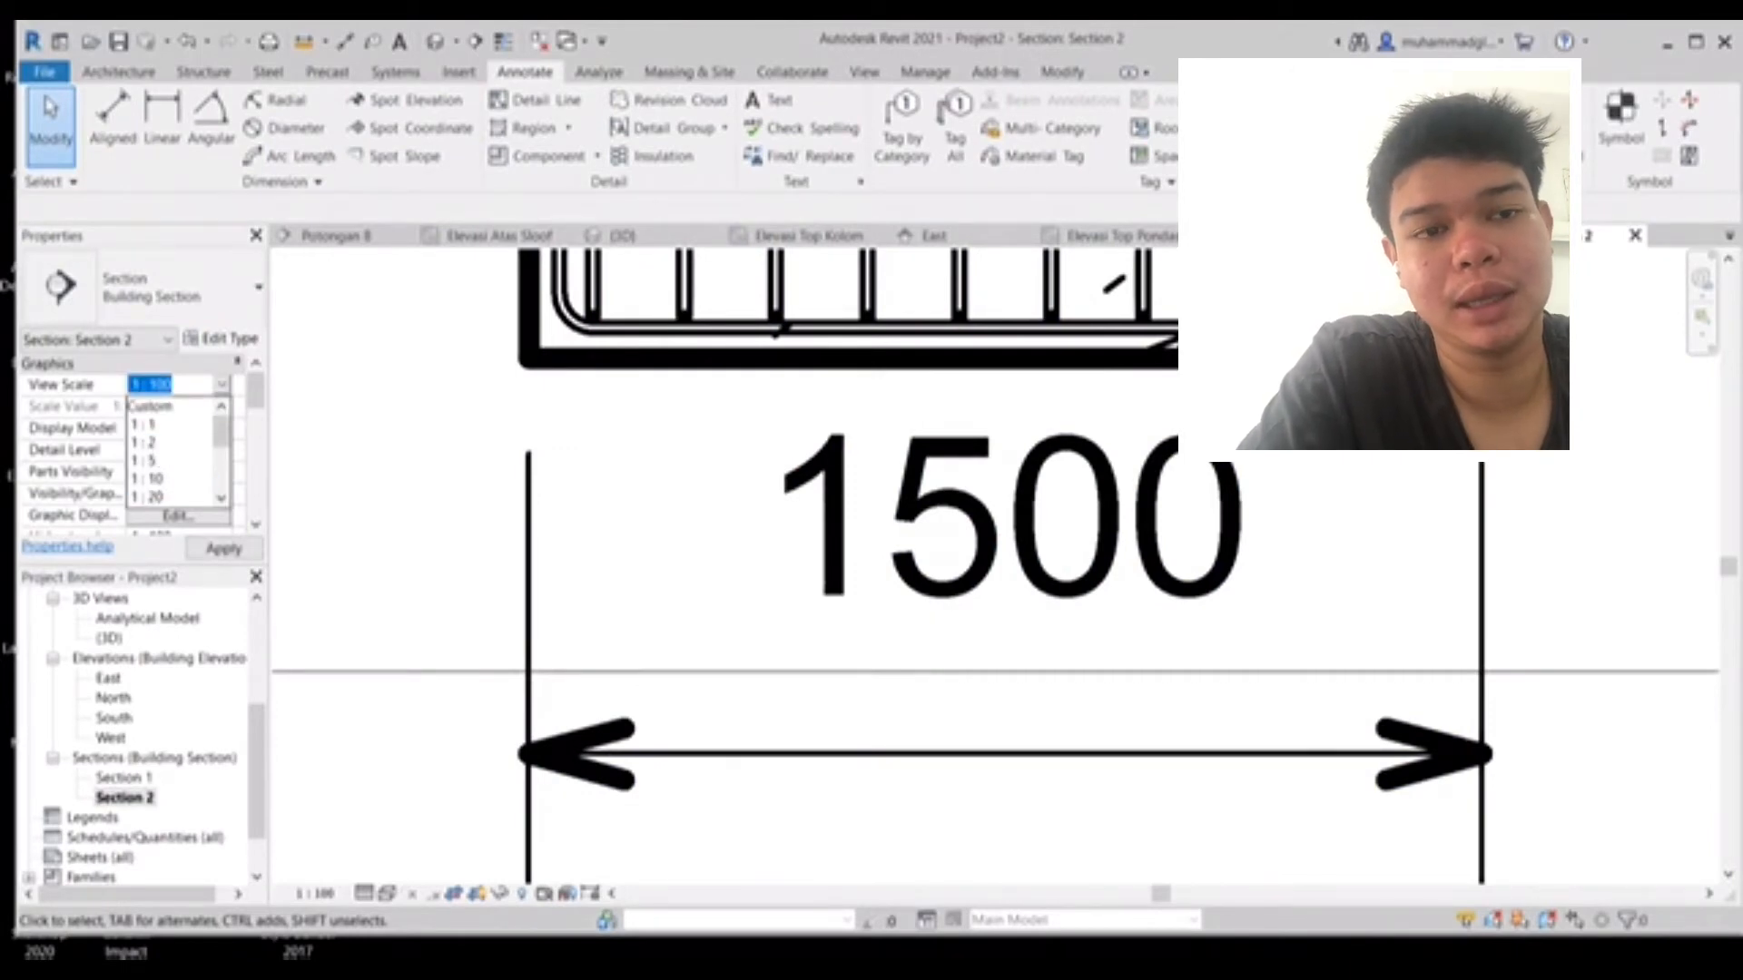
pyautogui.click(147, 496)
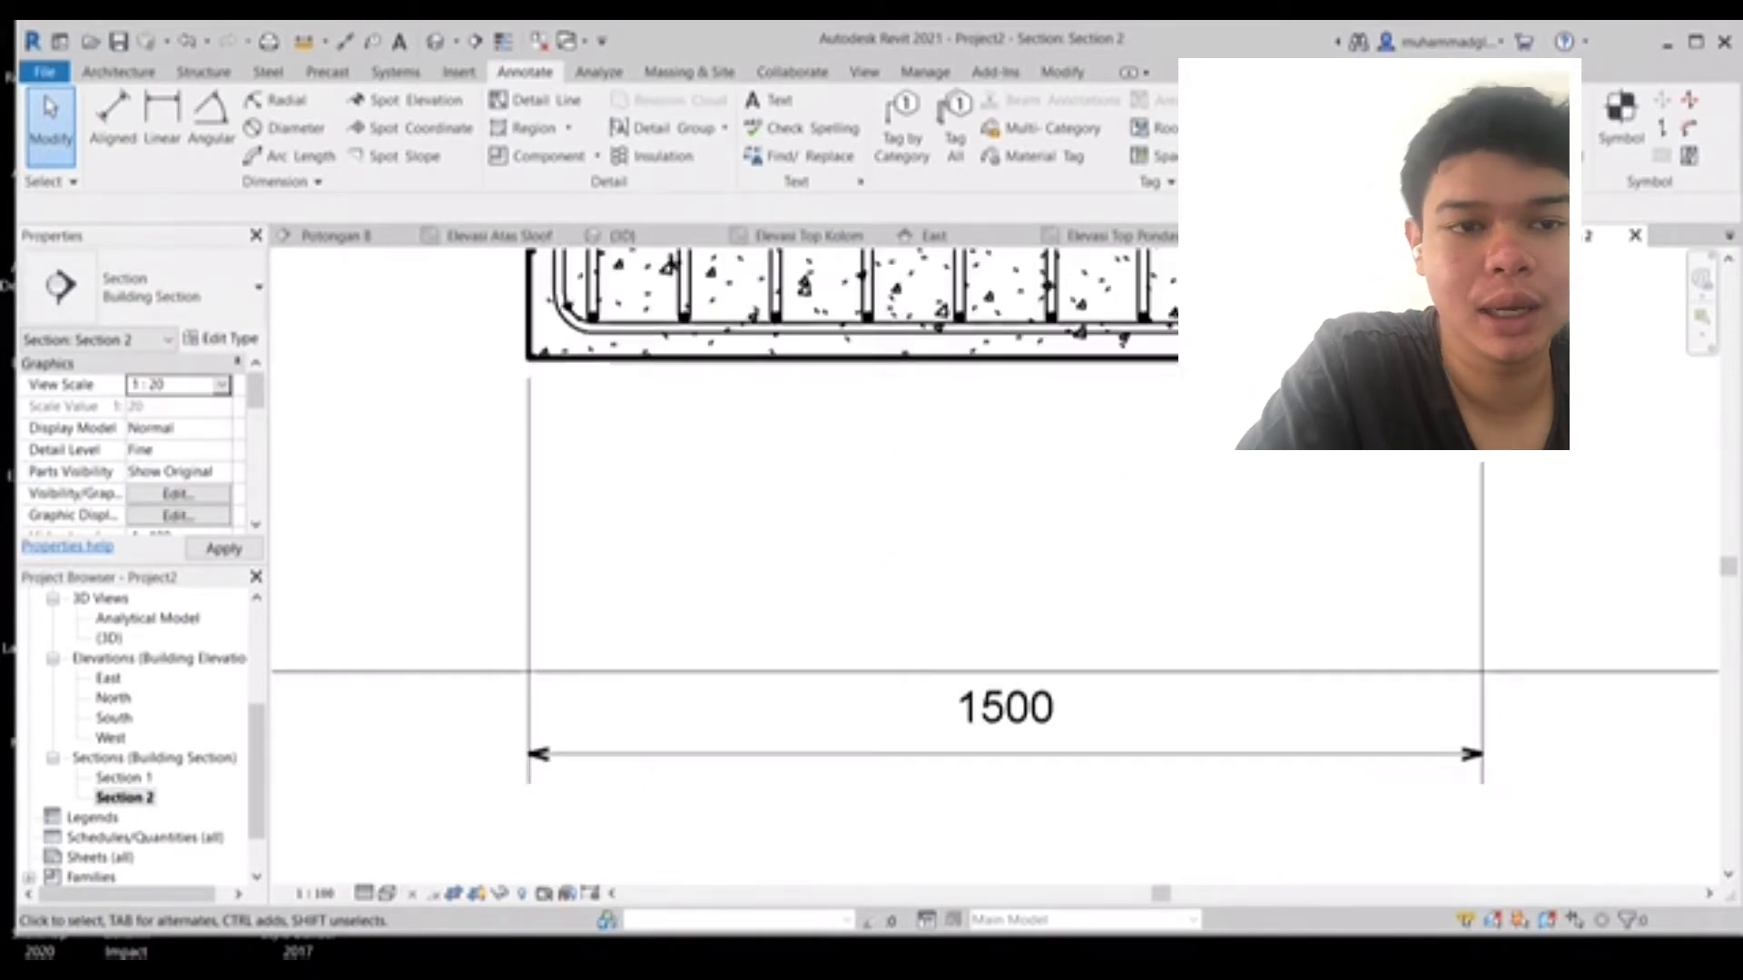
# - Move the footing width dimension line and its text up closer to the footing
pyautogui.scroll(1, 1348, 676)
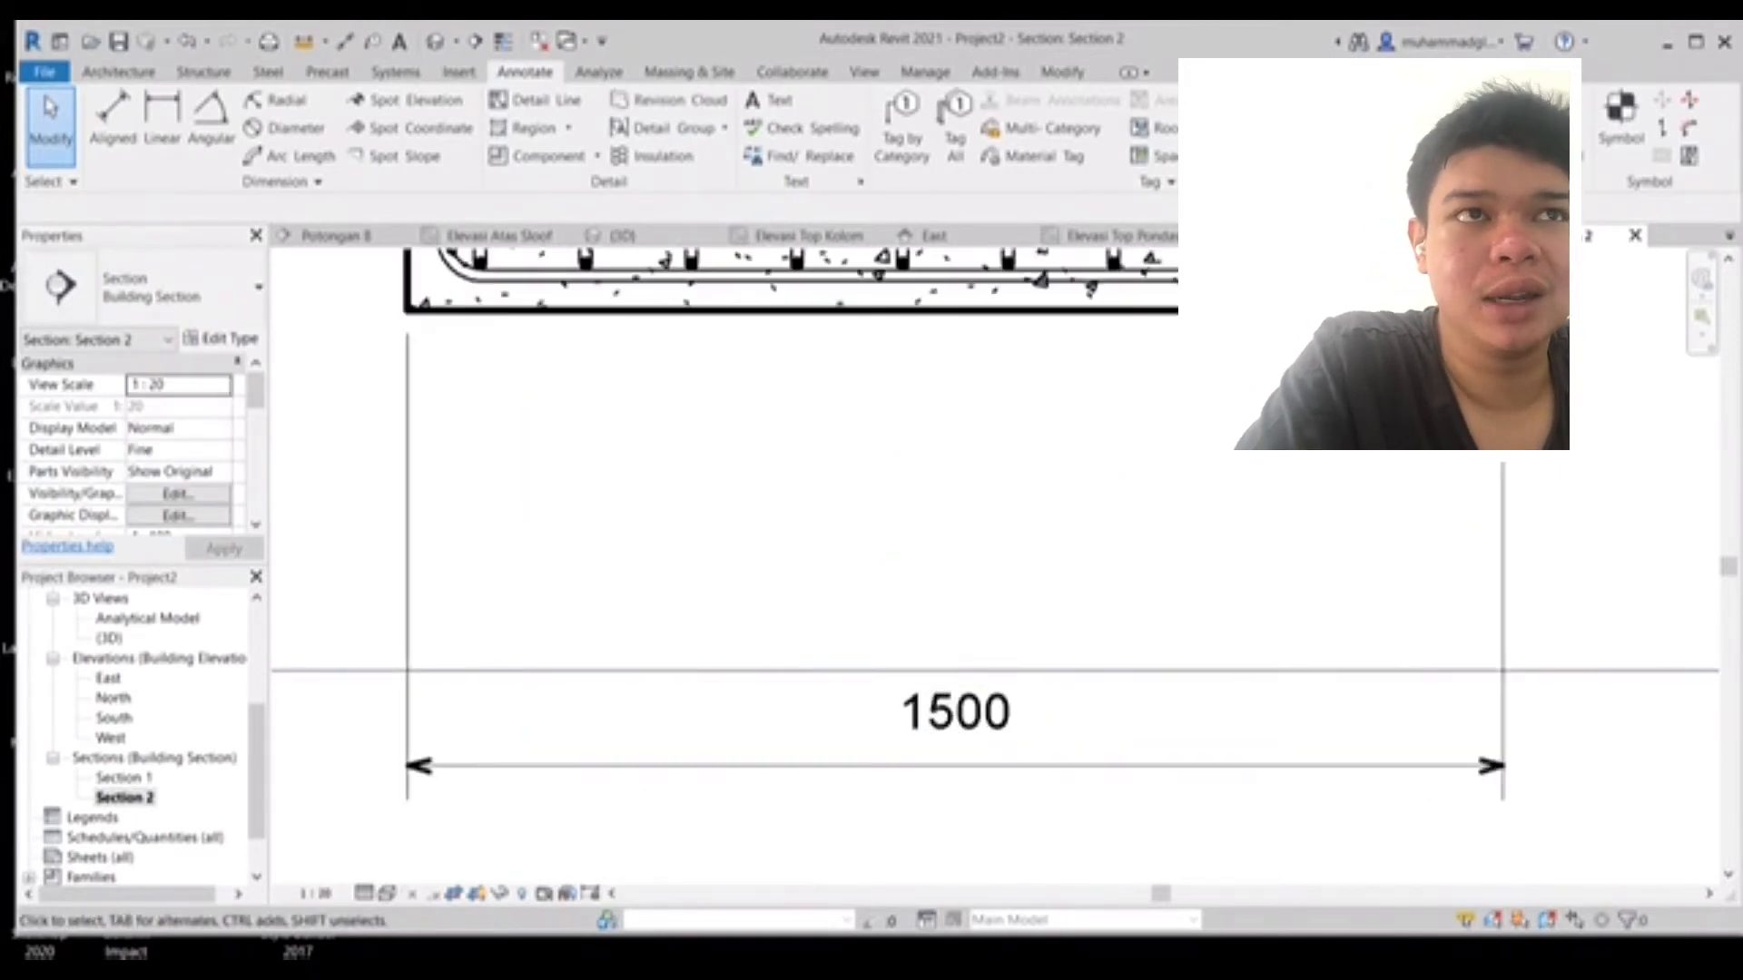
pyautogui.click(955, 717)
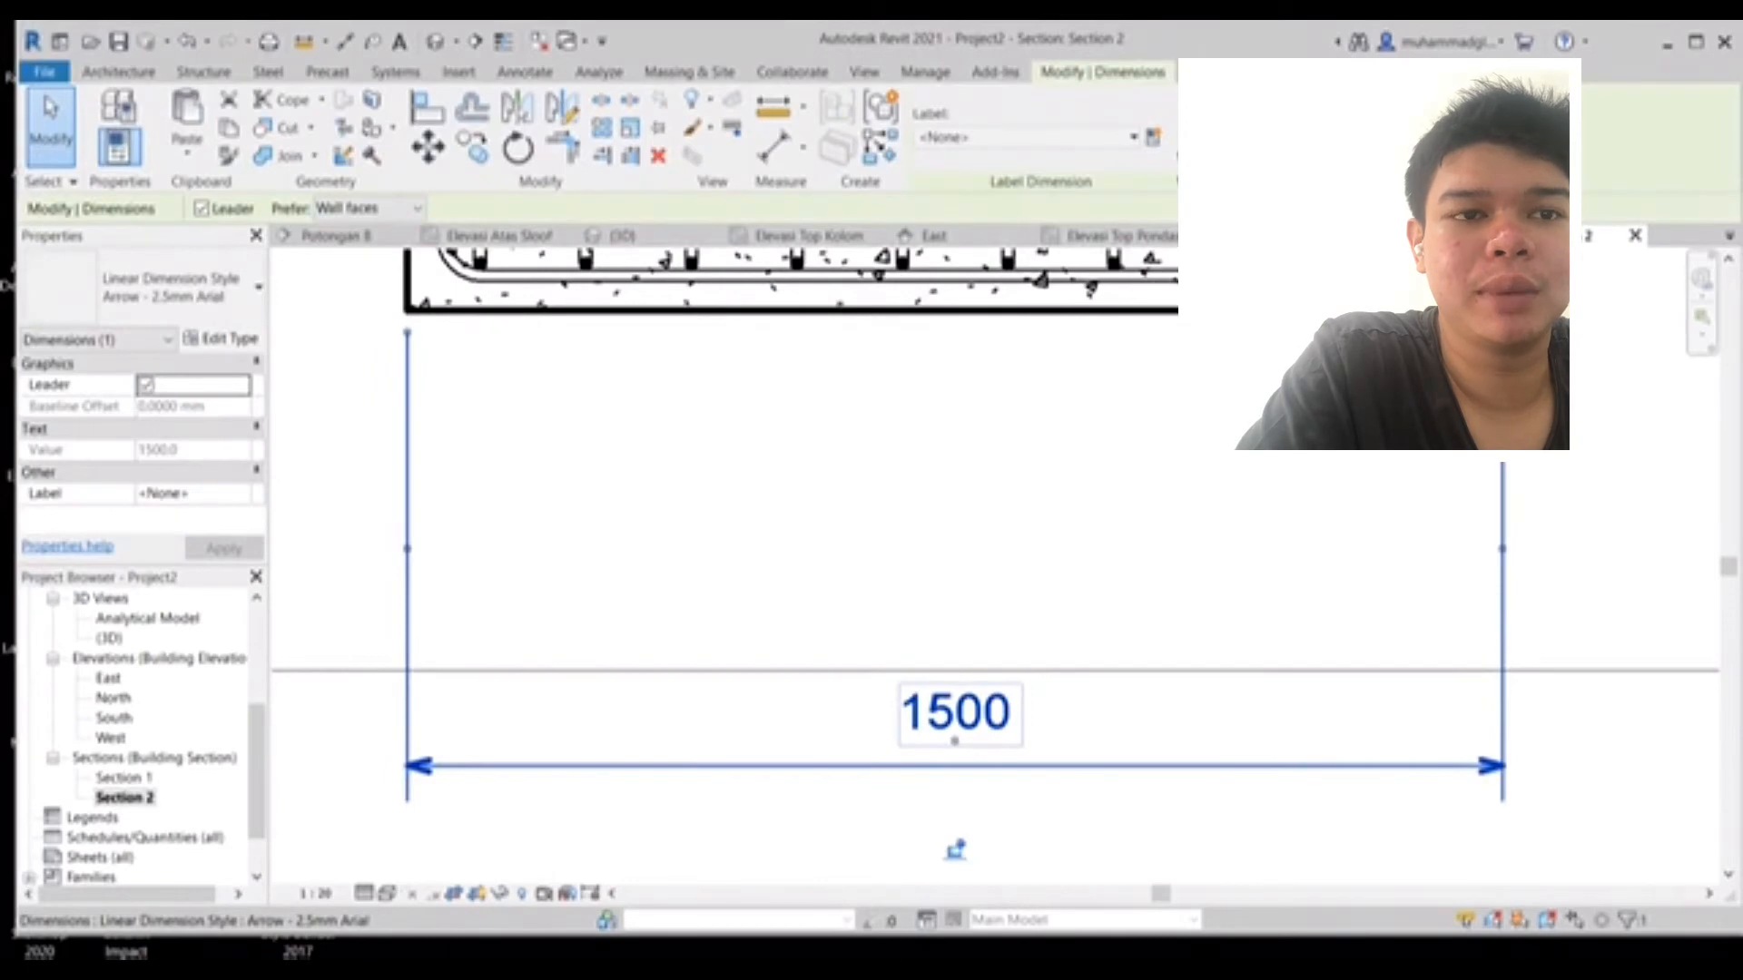
pyautogui.moveTo(955, 741); pyautogui.dragTo(954, 525)
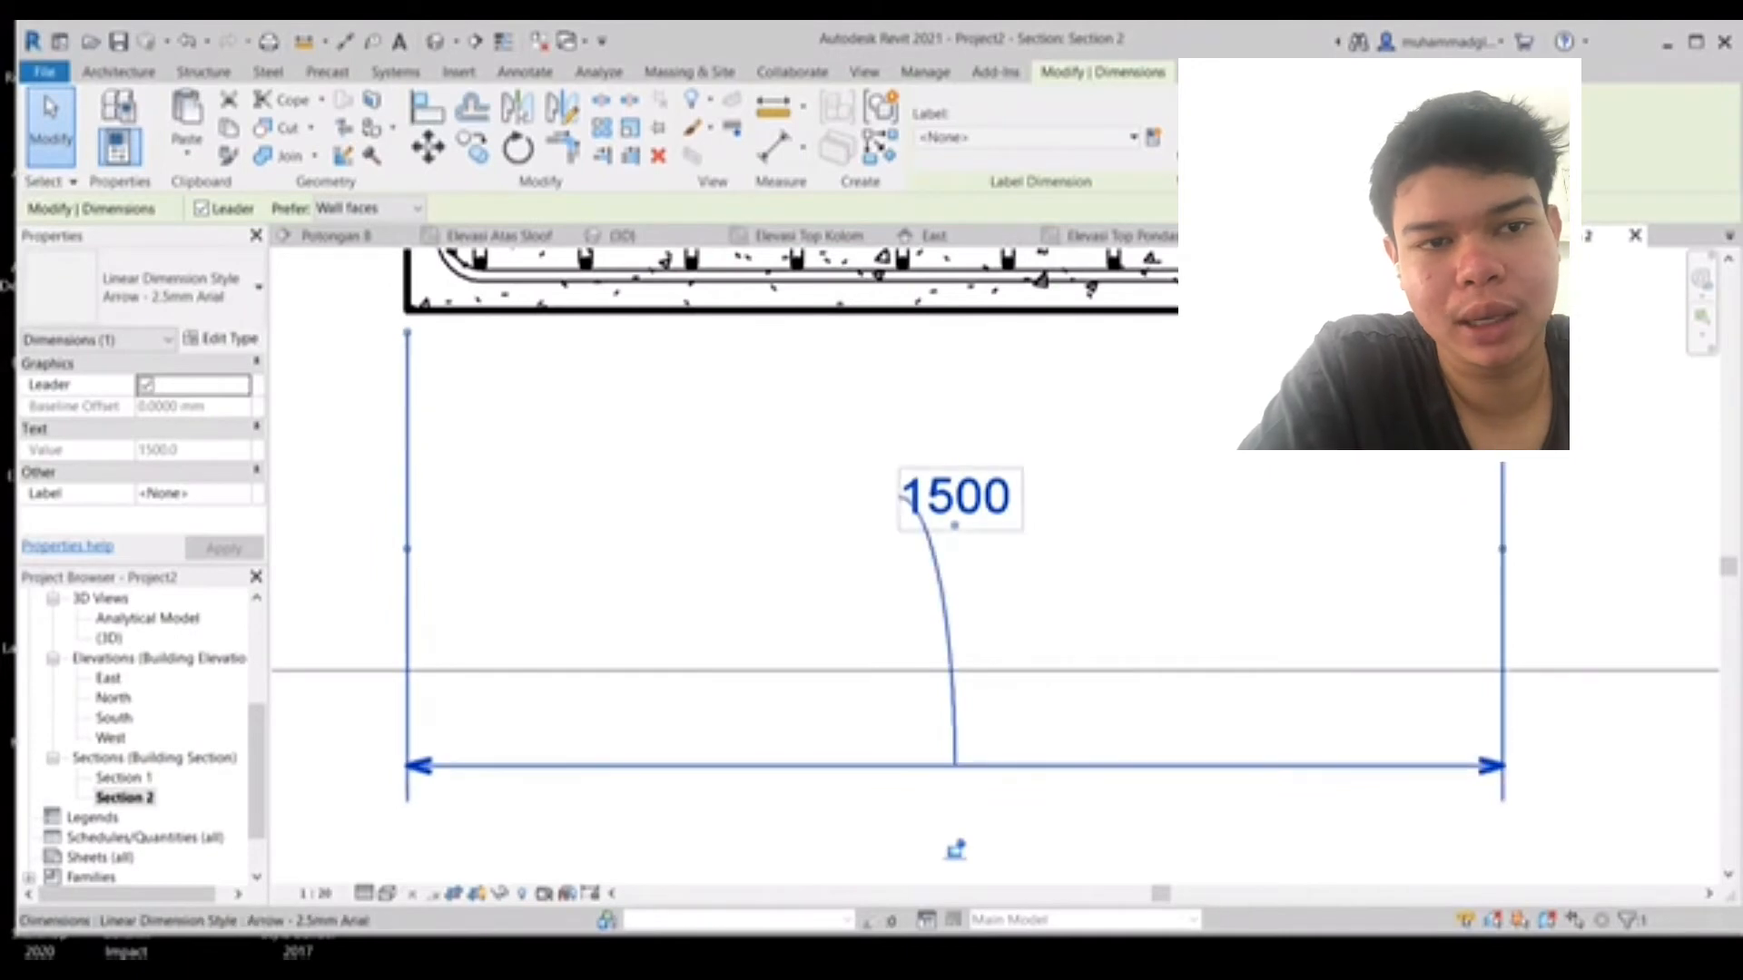
pyautogui.moveTo(955, 851); pyautogui.dragTo(955, 743)
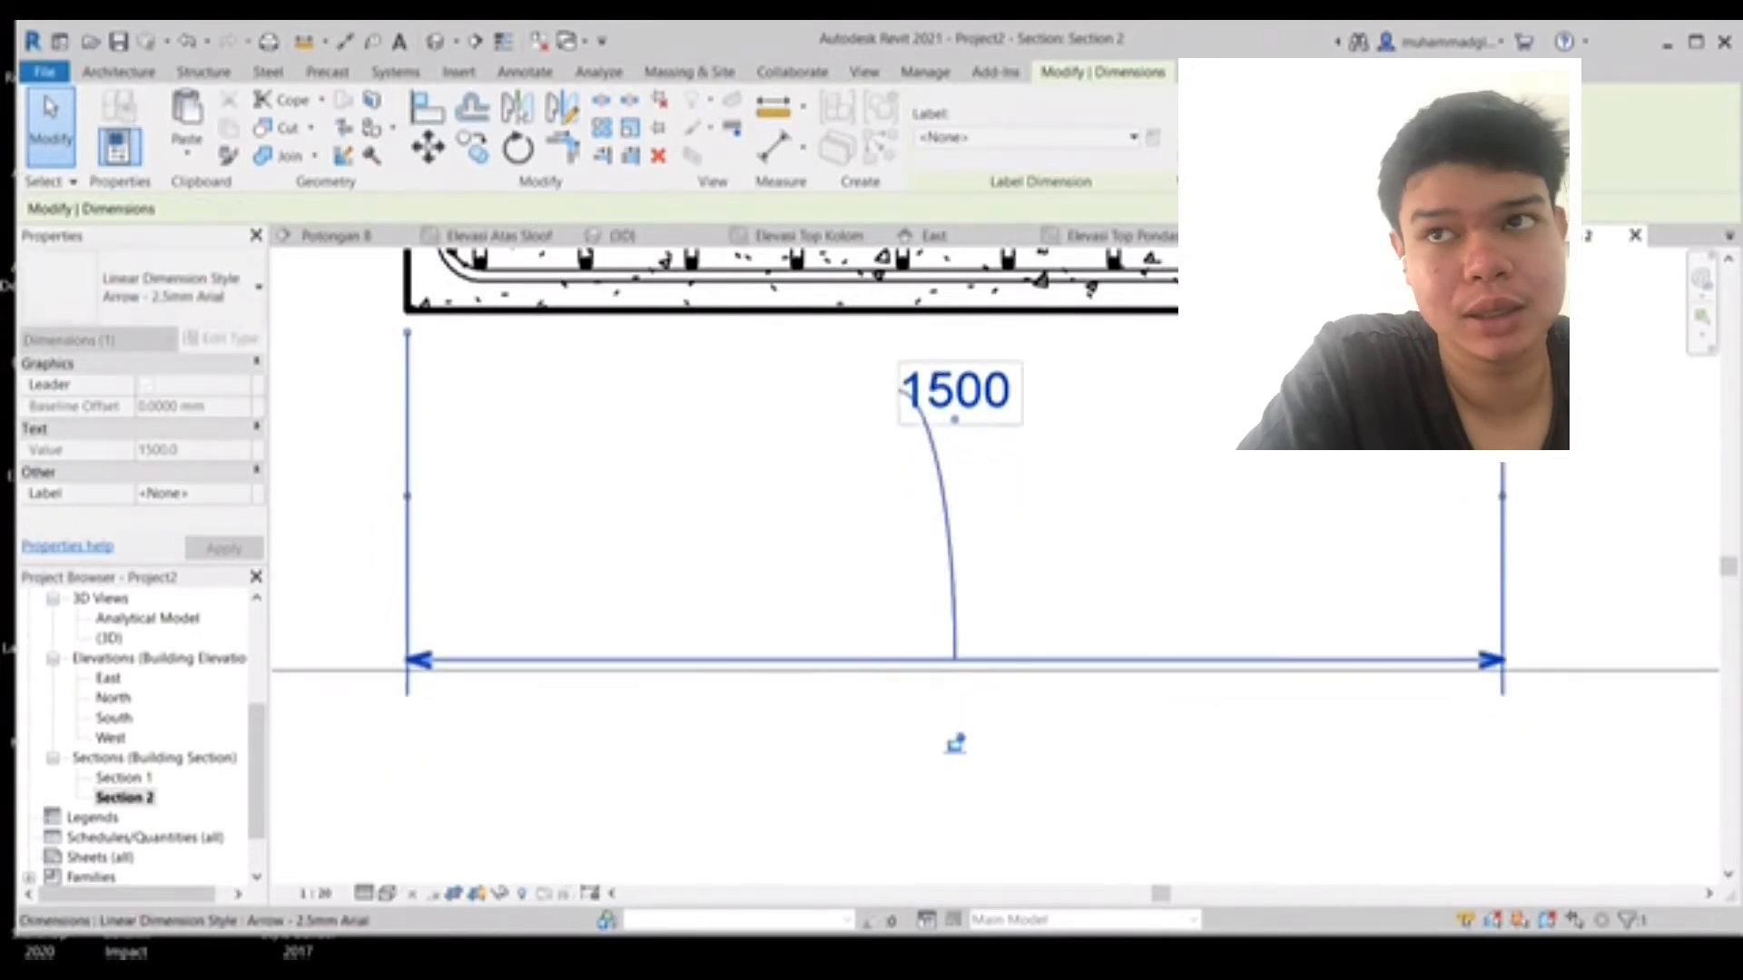
pyautogui.moveTo(955, 419); pyautogui.dragTo(954, 596)
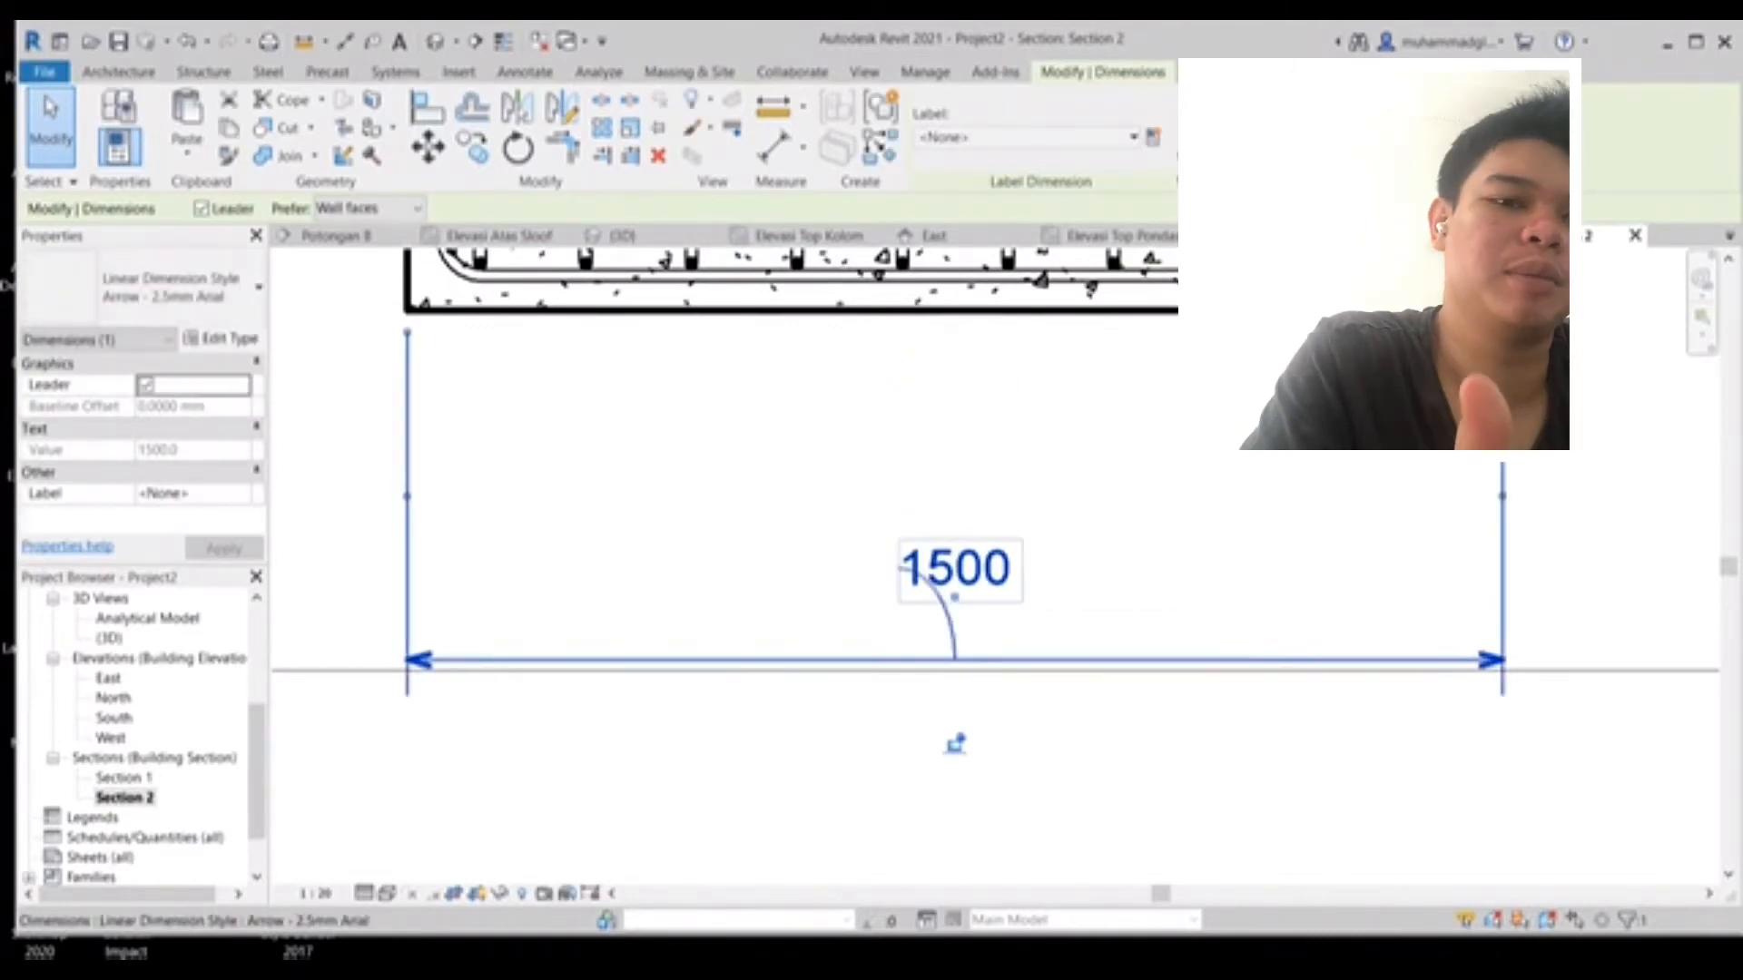
pyautogui.moveTo(953, 738); pyautogui.dragTo(953, 635)
pyautogui.moveTo(953, 634); pyautogui.dragTo(938, 823, button='middle')
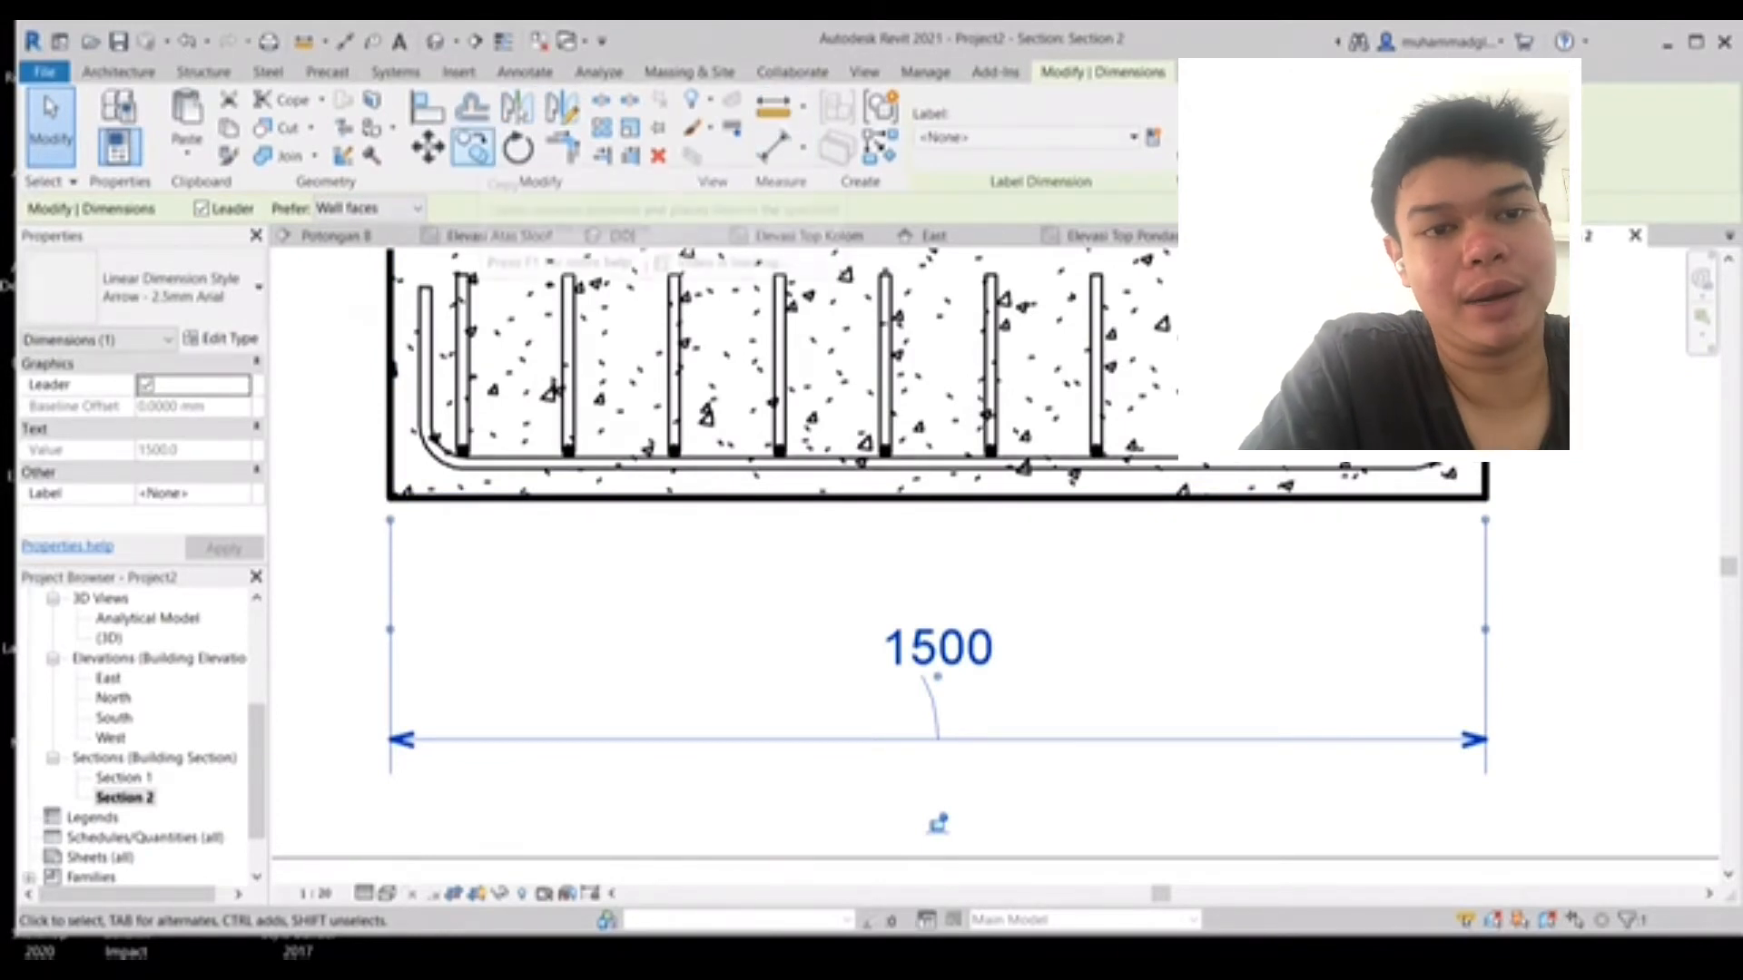
# - Tag the vertical rebar set in the footing section with Tag by Category
pyautogui.click(524, 72)
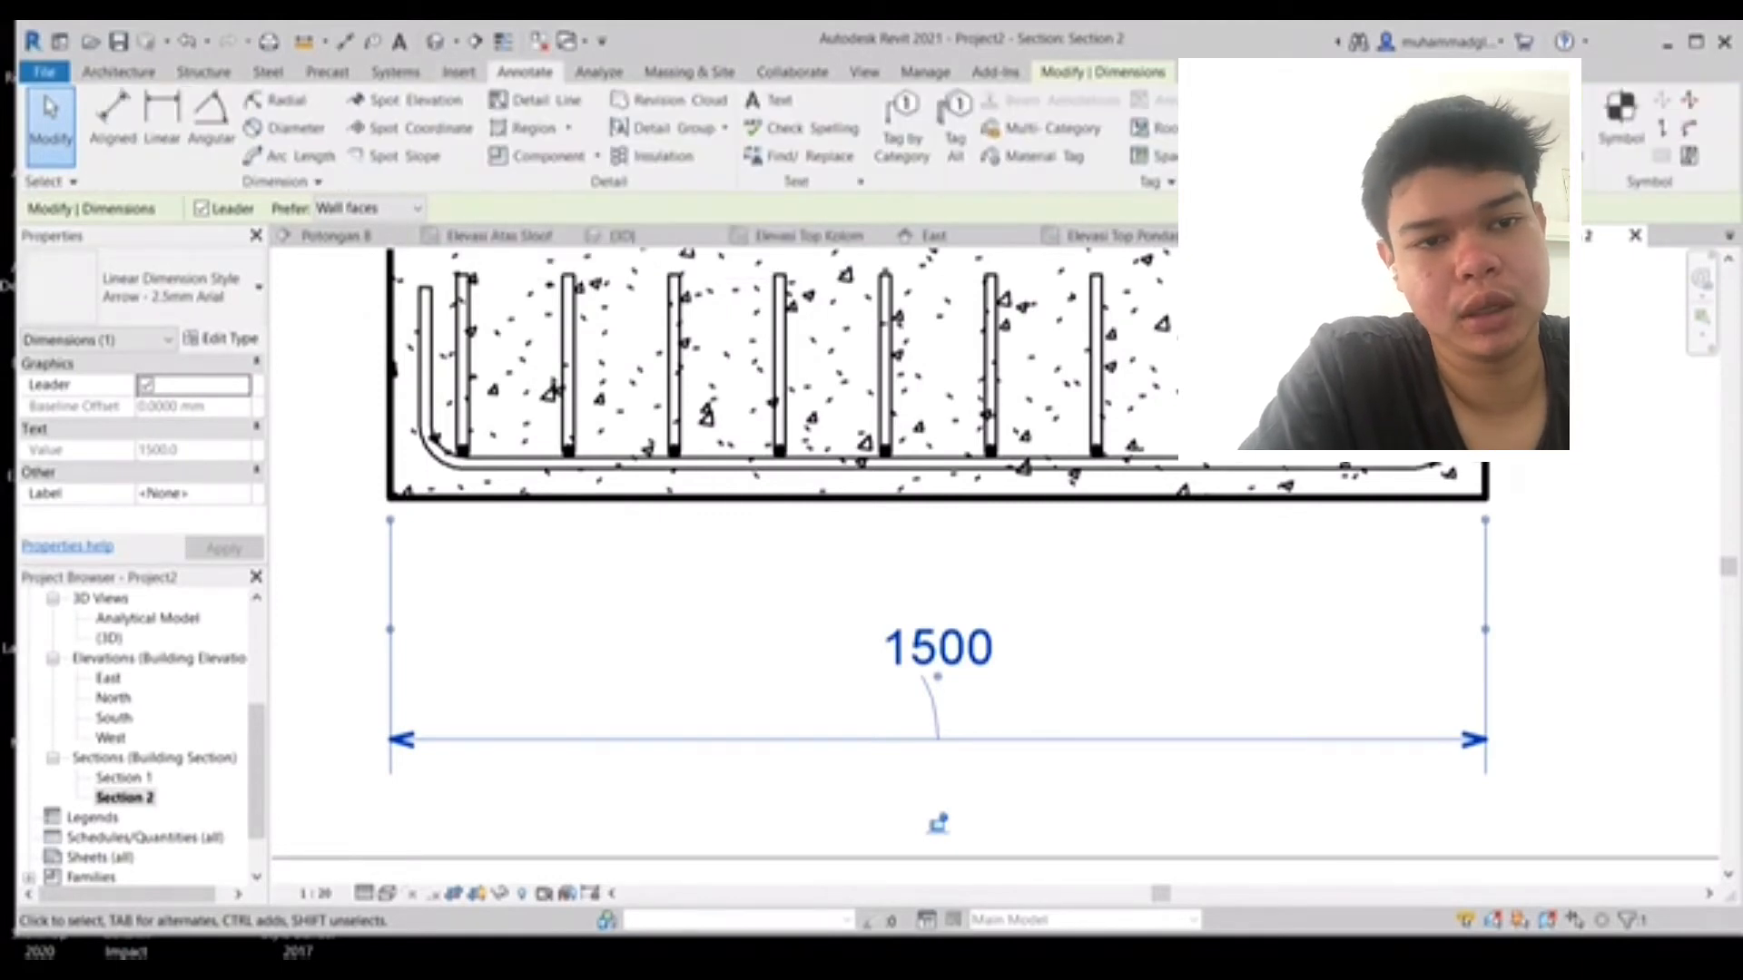
pyautogui.moveTo(990, 363); pyautogui.dragTo(854, 520, button='middle')
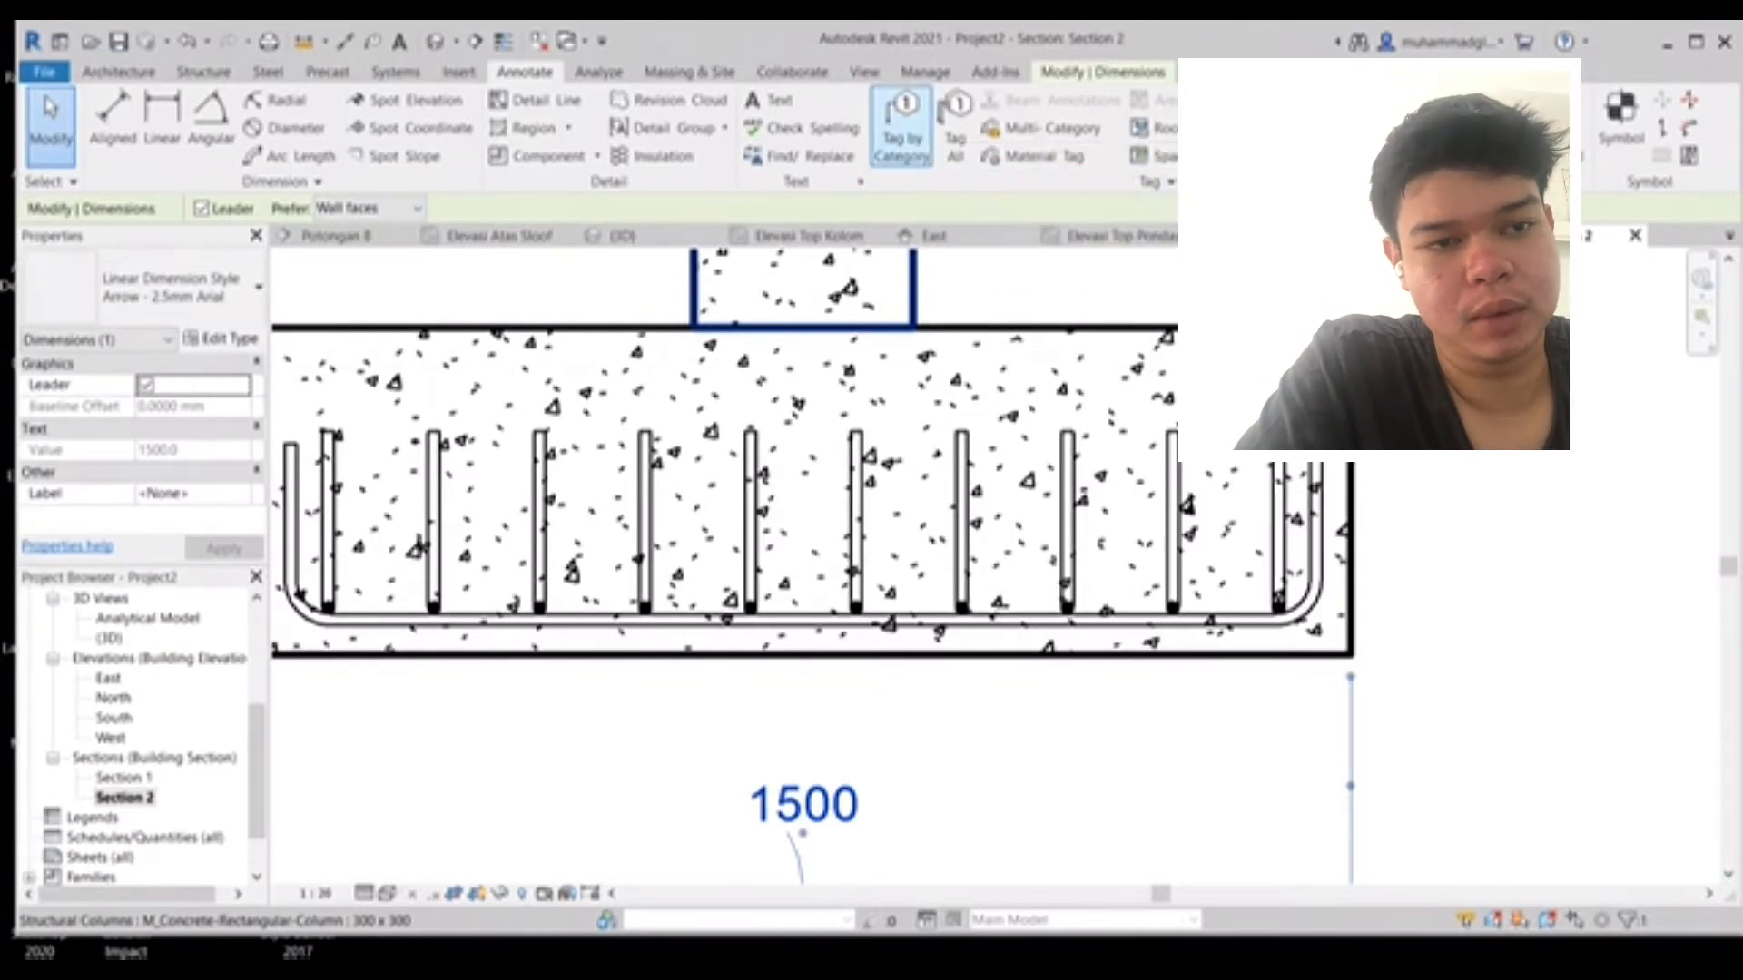
pyautogui.click(901, 127)
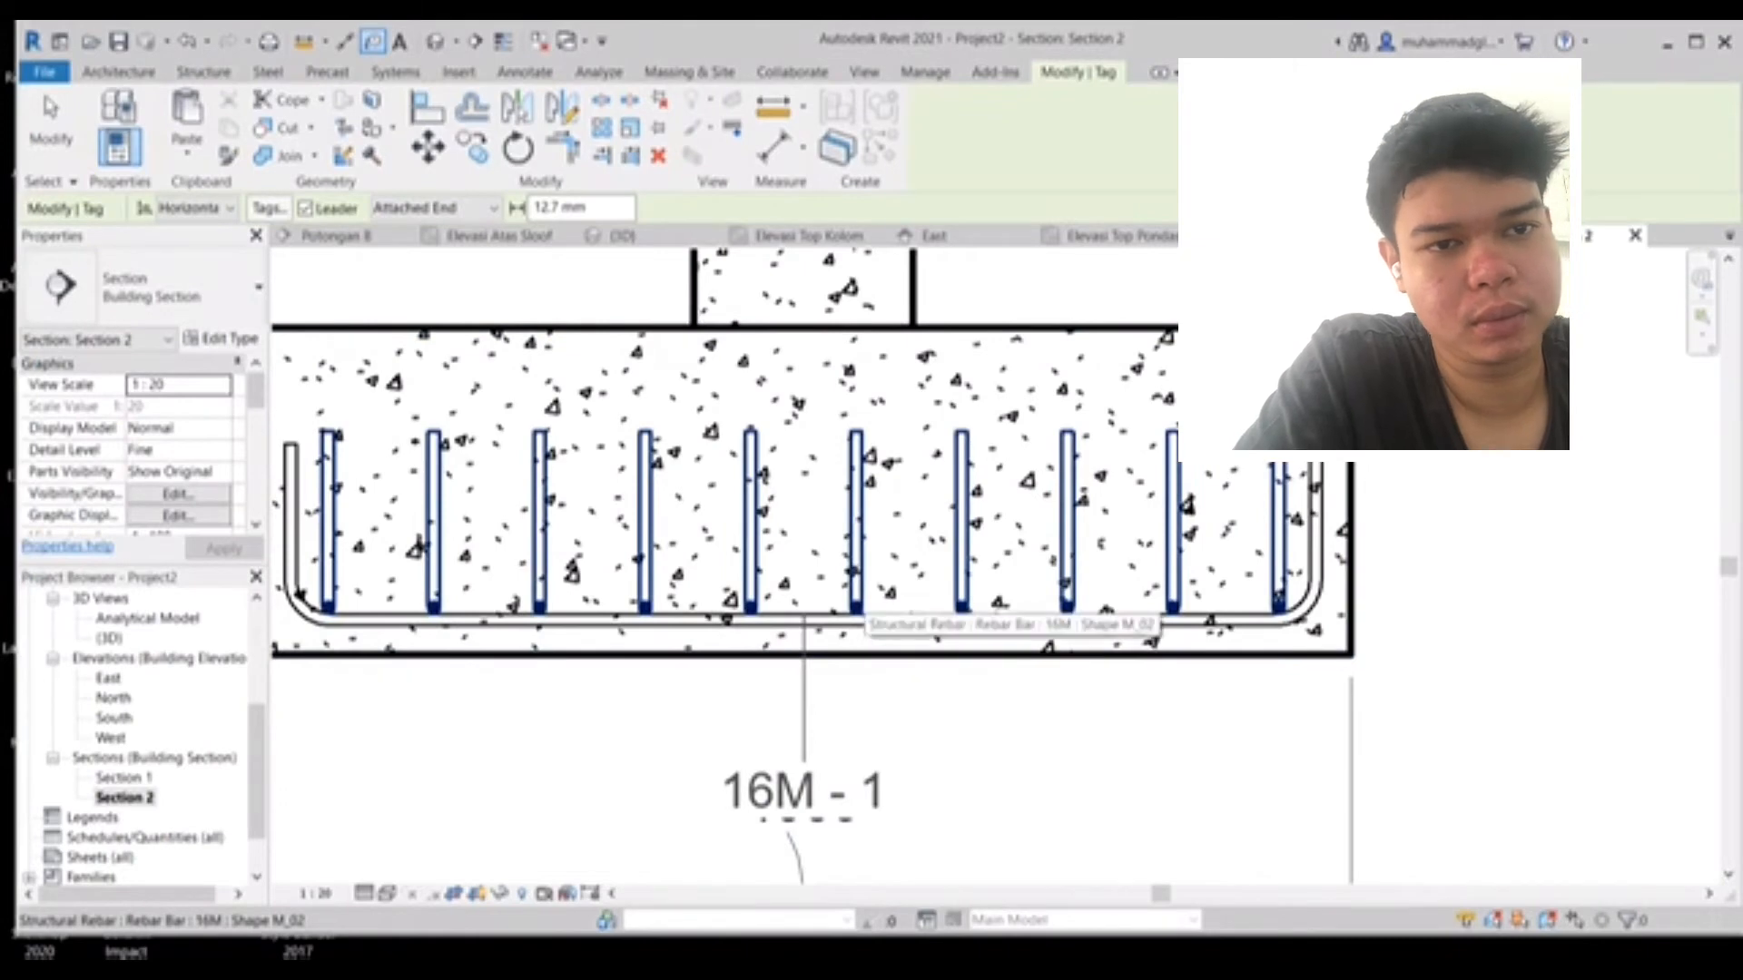
pyautogui.moveTo(854, 594)
pyautogui.mouseDown(button='middle')
pyautogui.moveTo(817, 502)
pyautogui.moveTo(818, 432)
pyautogui.moveTo(668, 593)
pyautogui.mouseUp(button='middle')
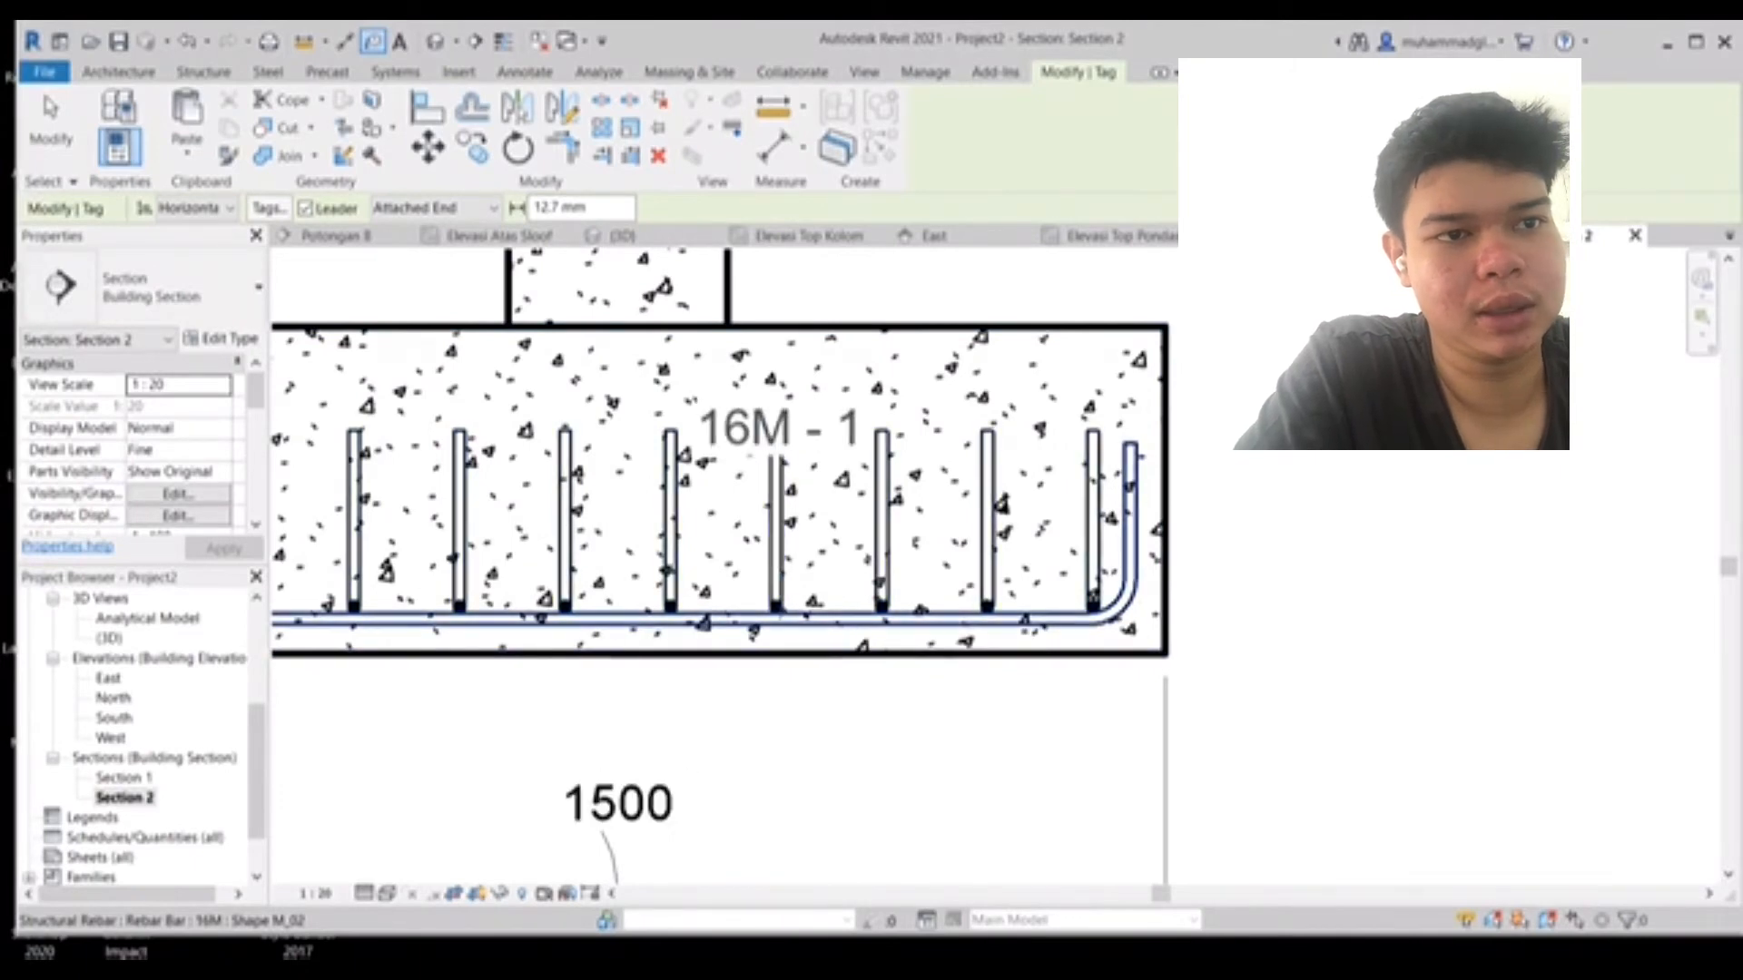
pyautogui.click(776, 454)
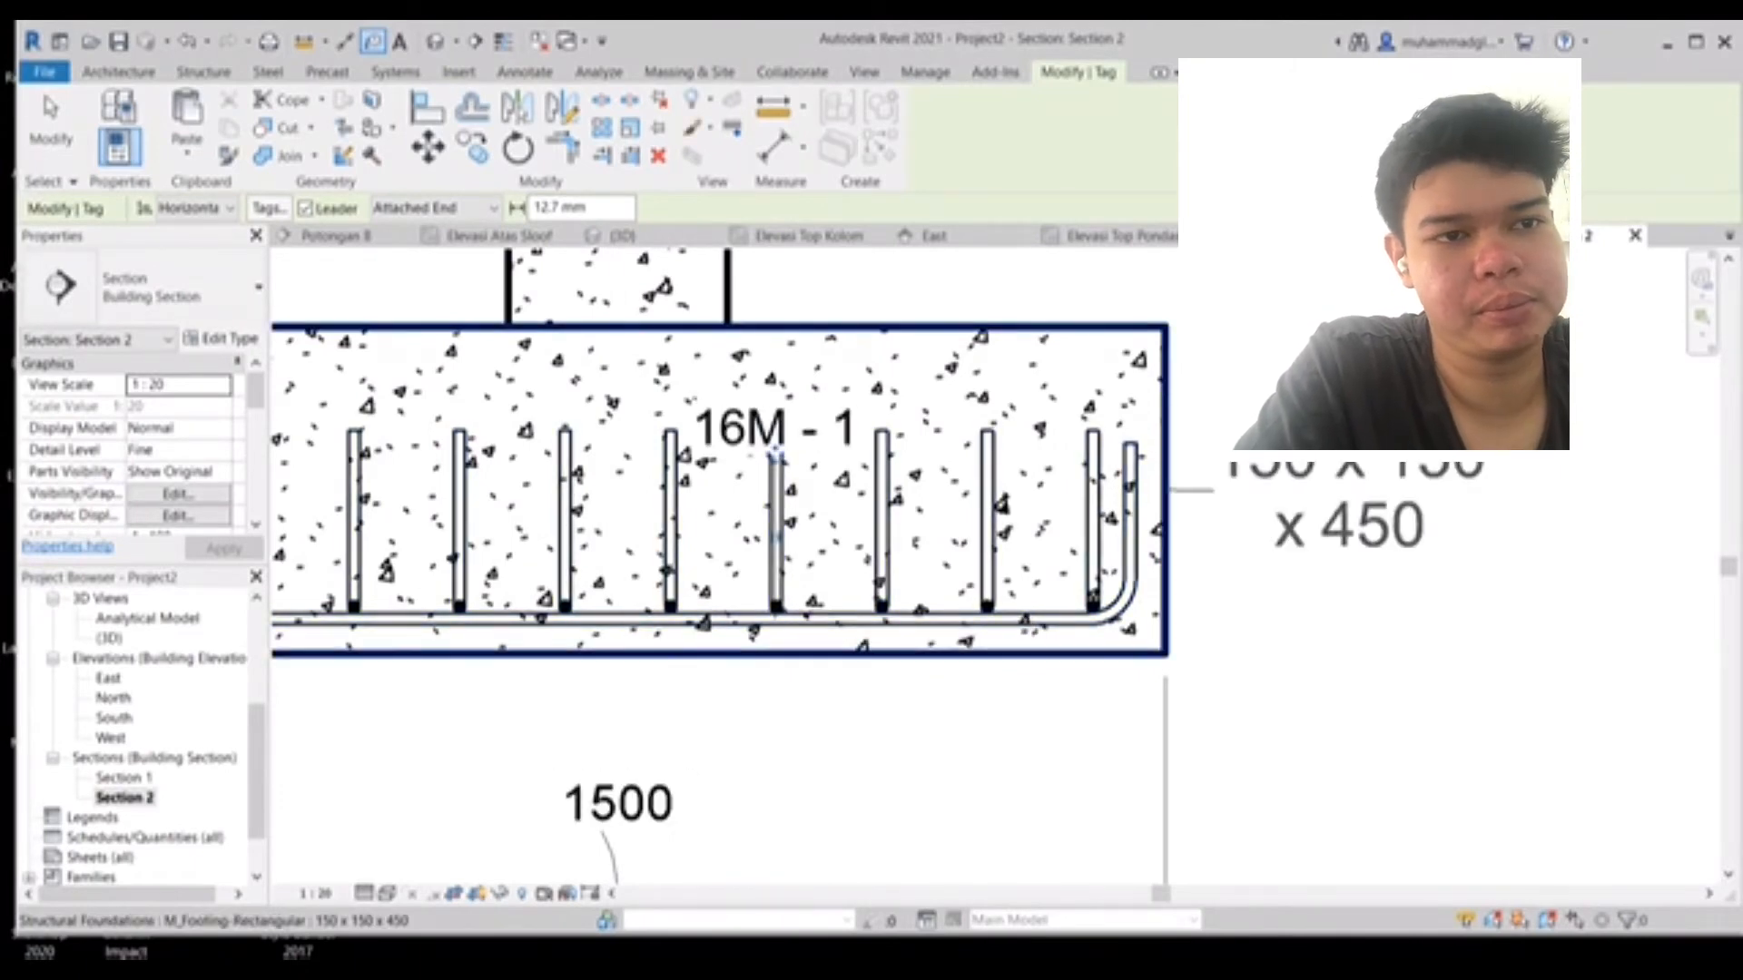
pyautogui.moveTo(776, 454); pyautogui.dragTo(676, 676, button='middle')
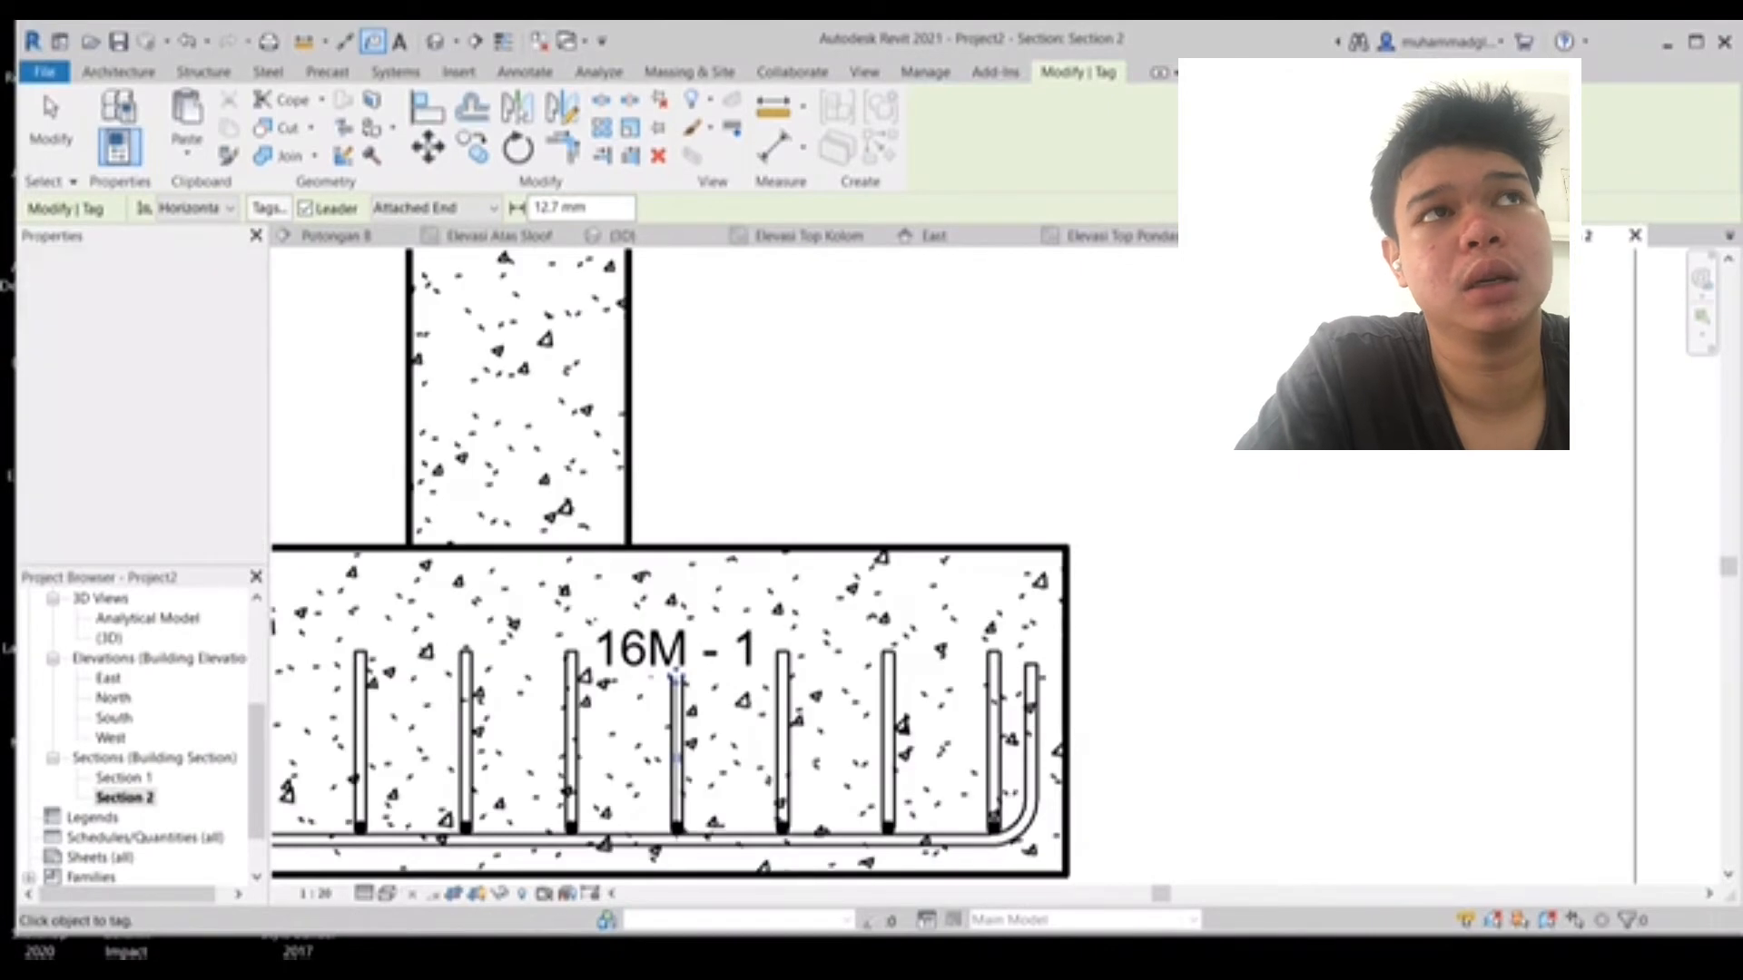
pyautogui.scroll(-1, 744, 535)
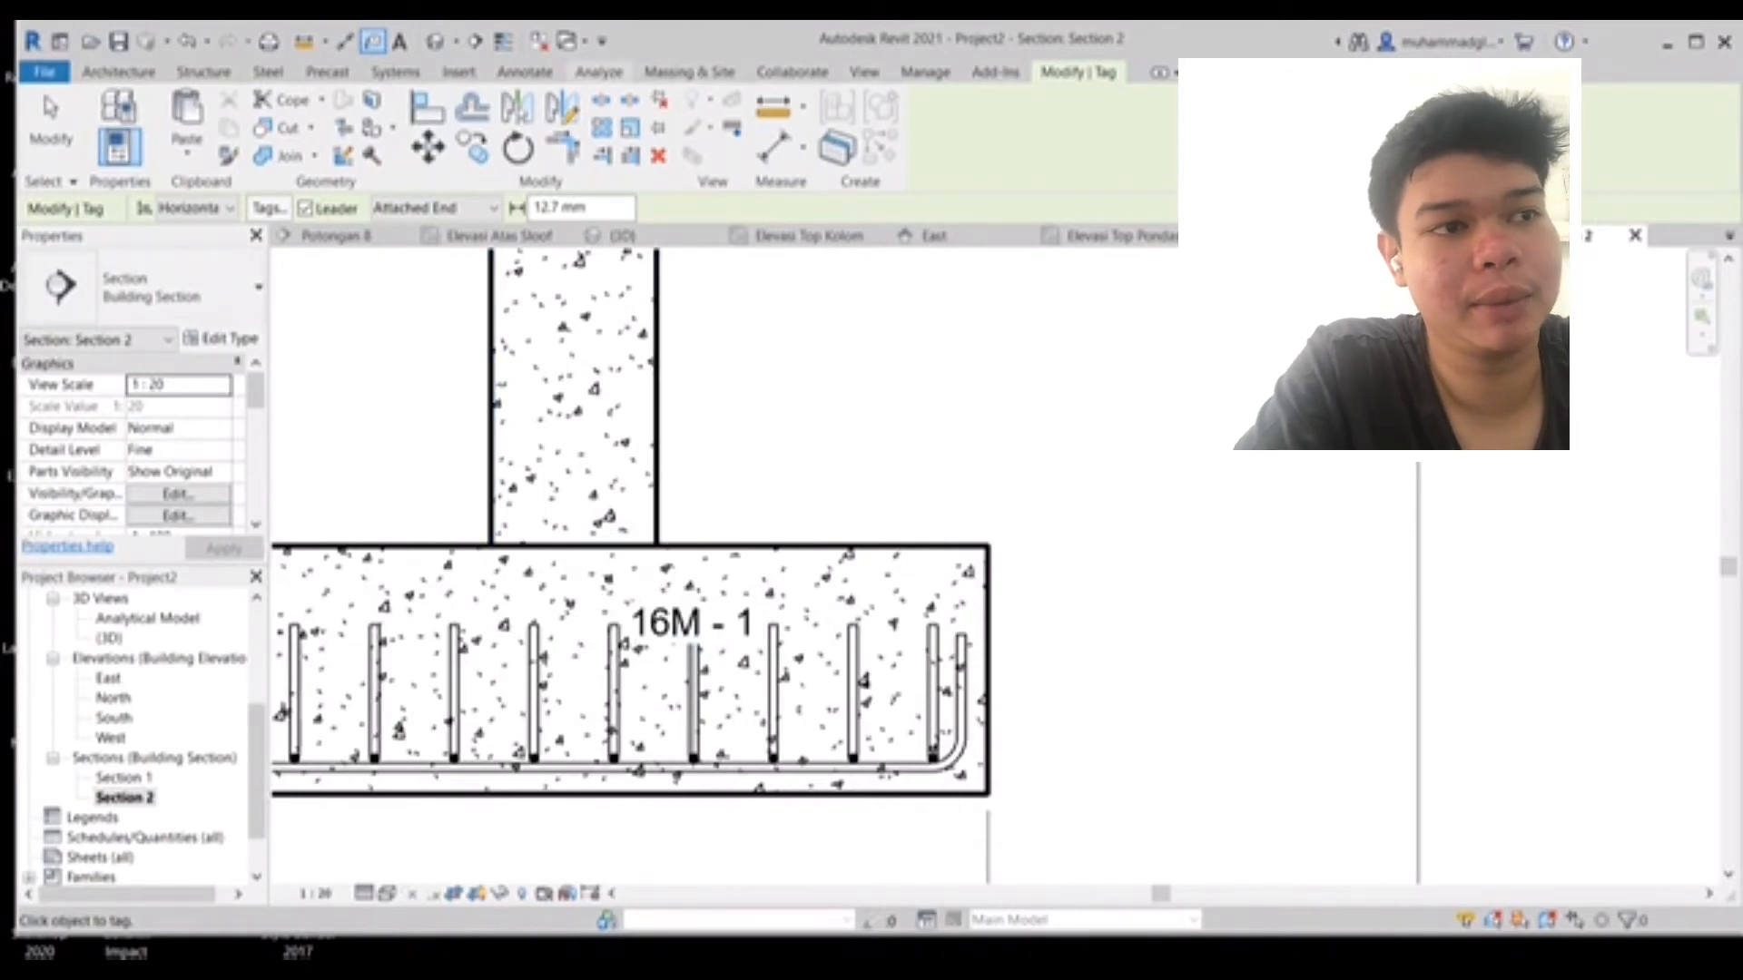
pyautogui.click(524, 72)
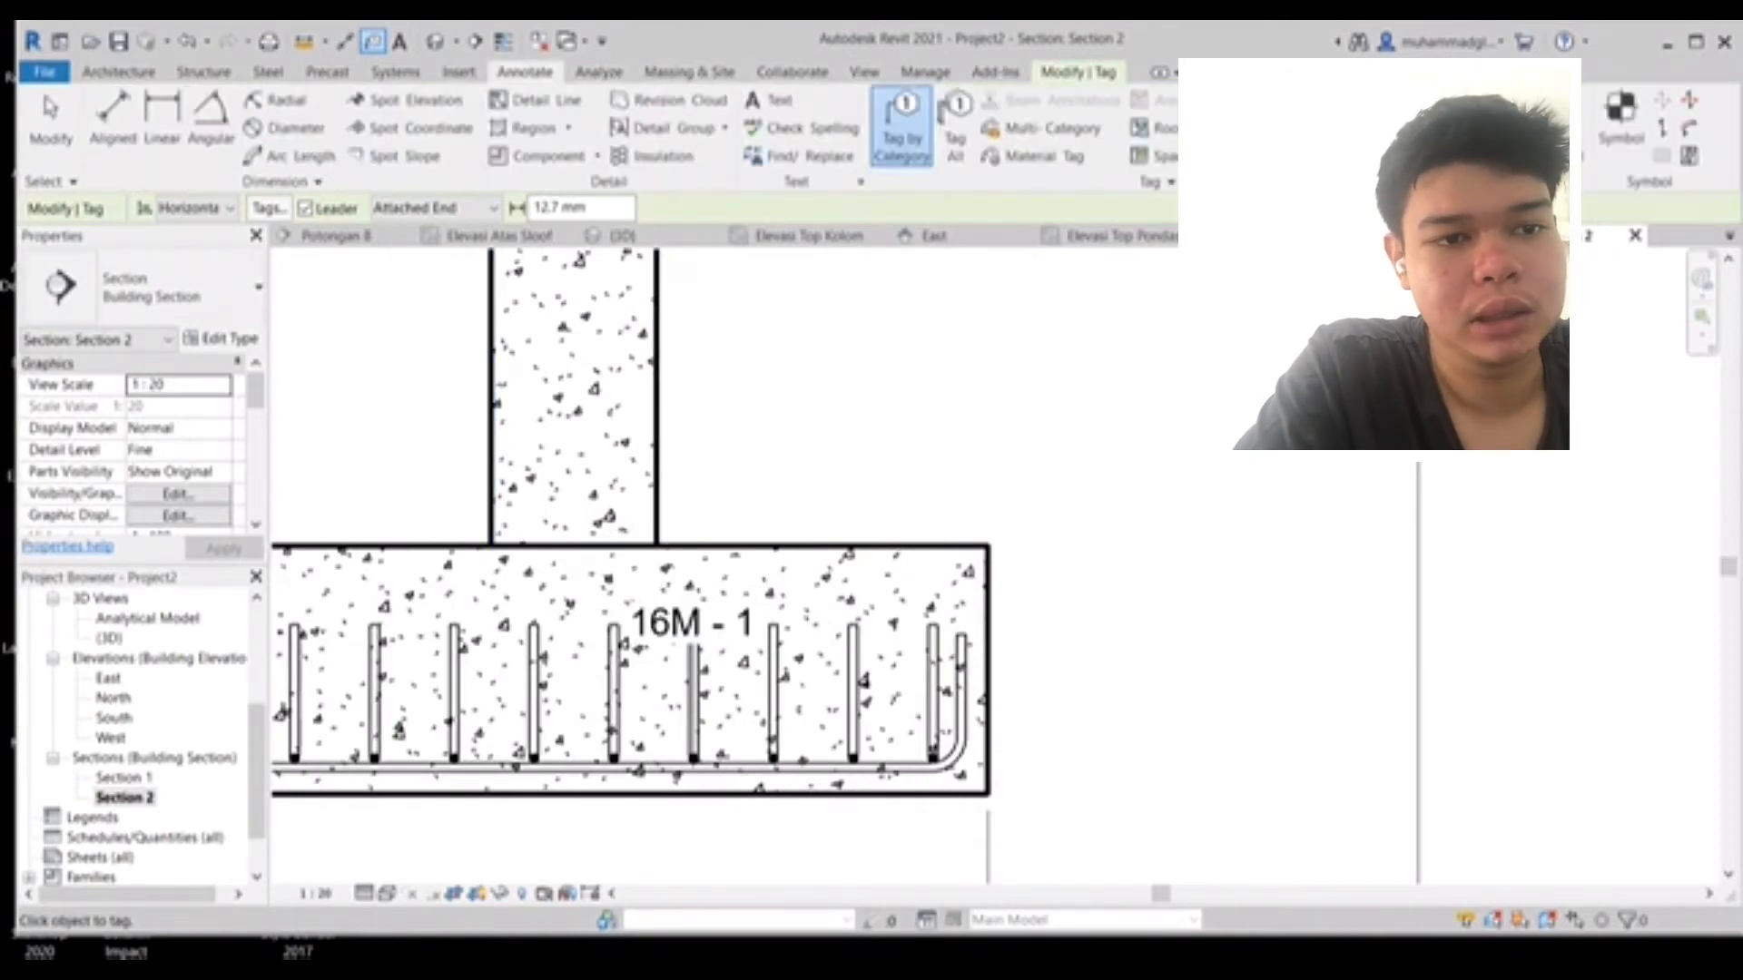
pyautogui.moveTo(795, 364); pyautogui.dragTo(988, 325, button='middle')
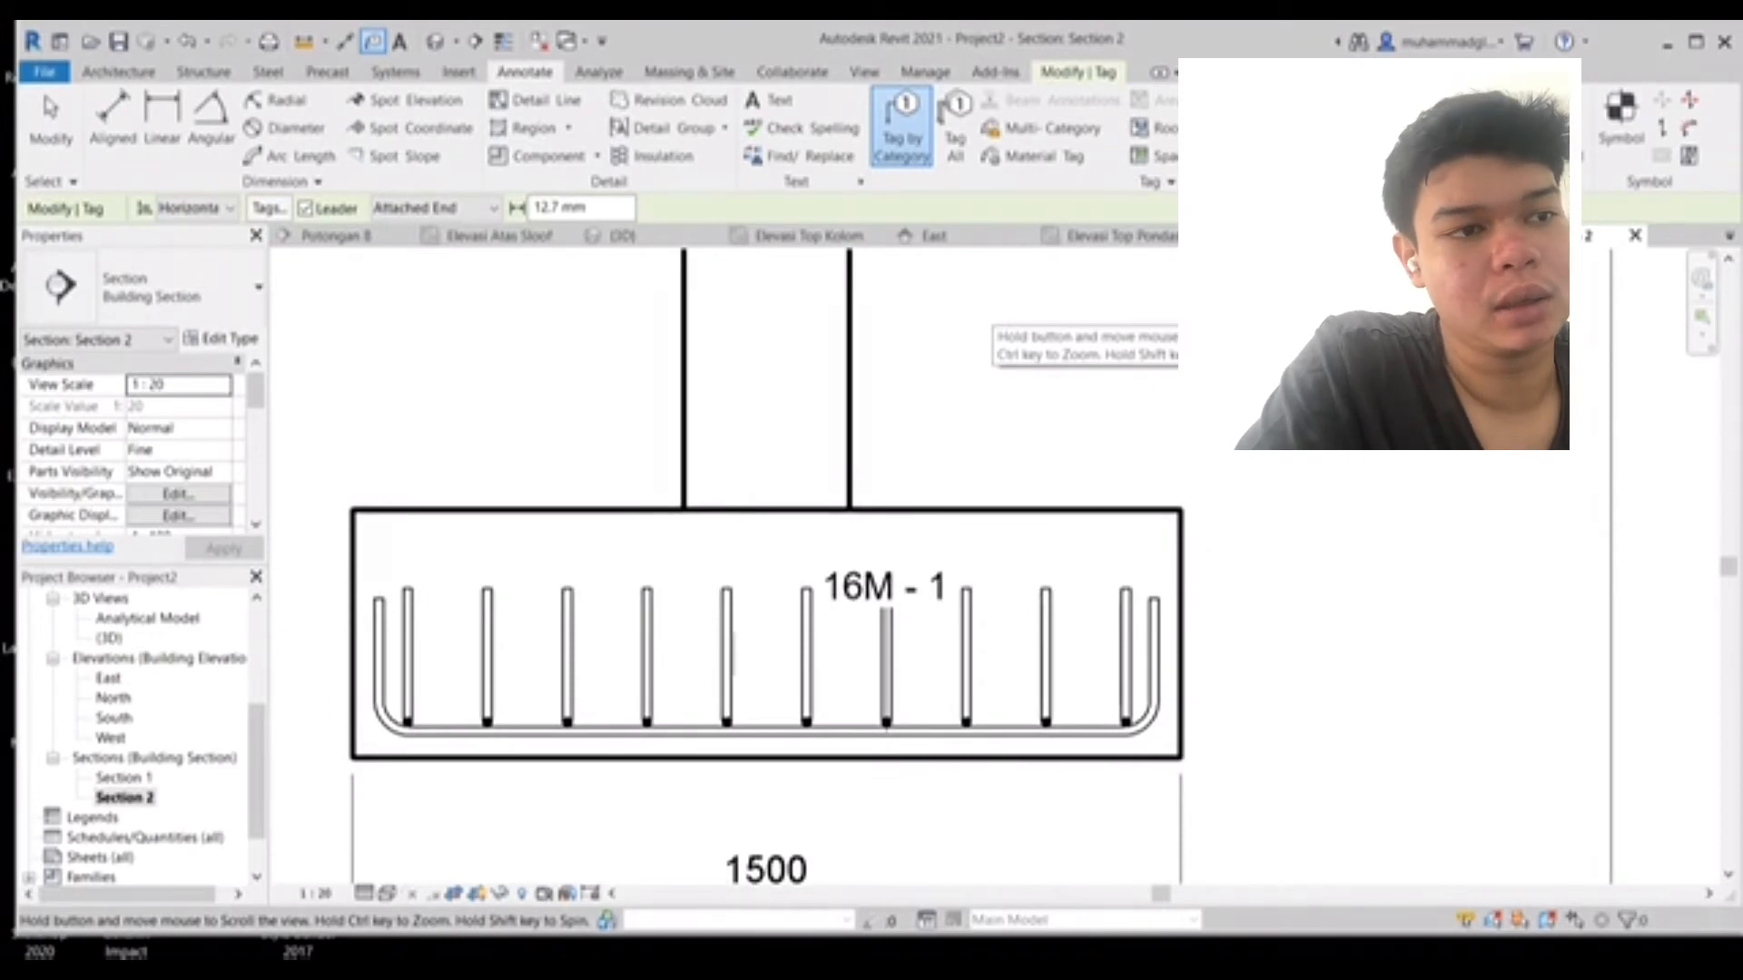
pyautogui.click(289, 156)
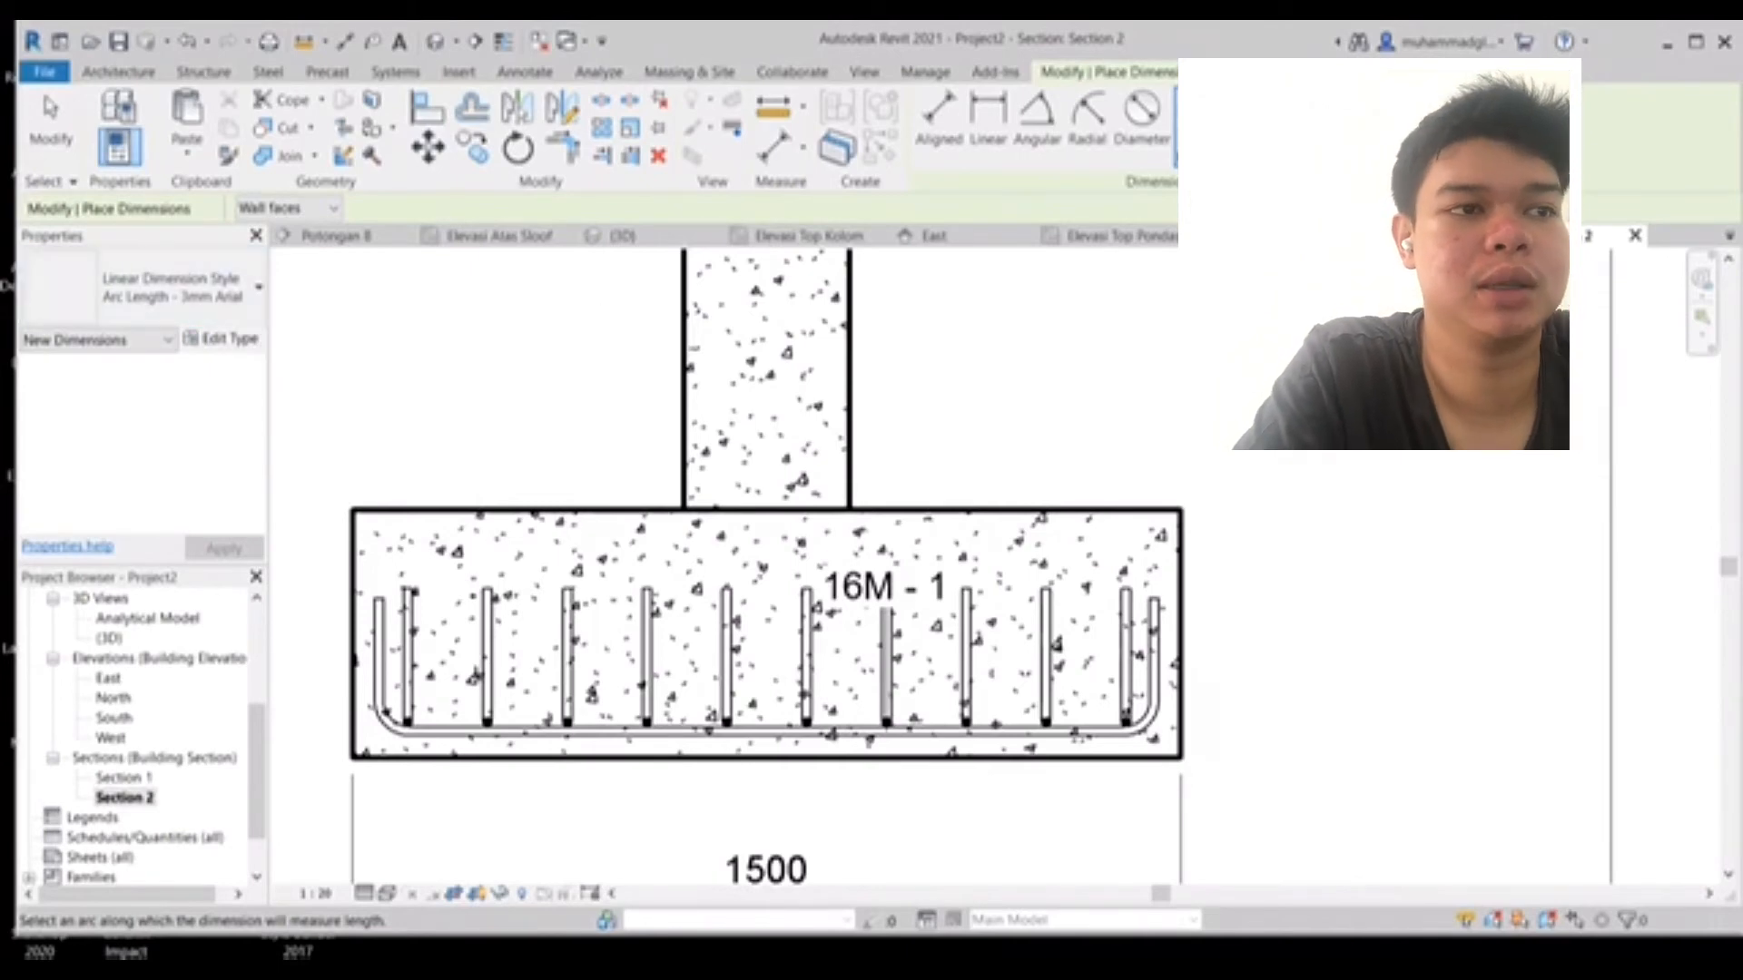
pyautogui.moveTo(767, 581); pyautogui.dragTo(867, 509, button='middle')
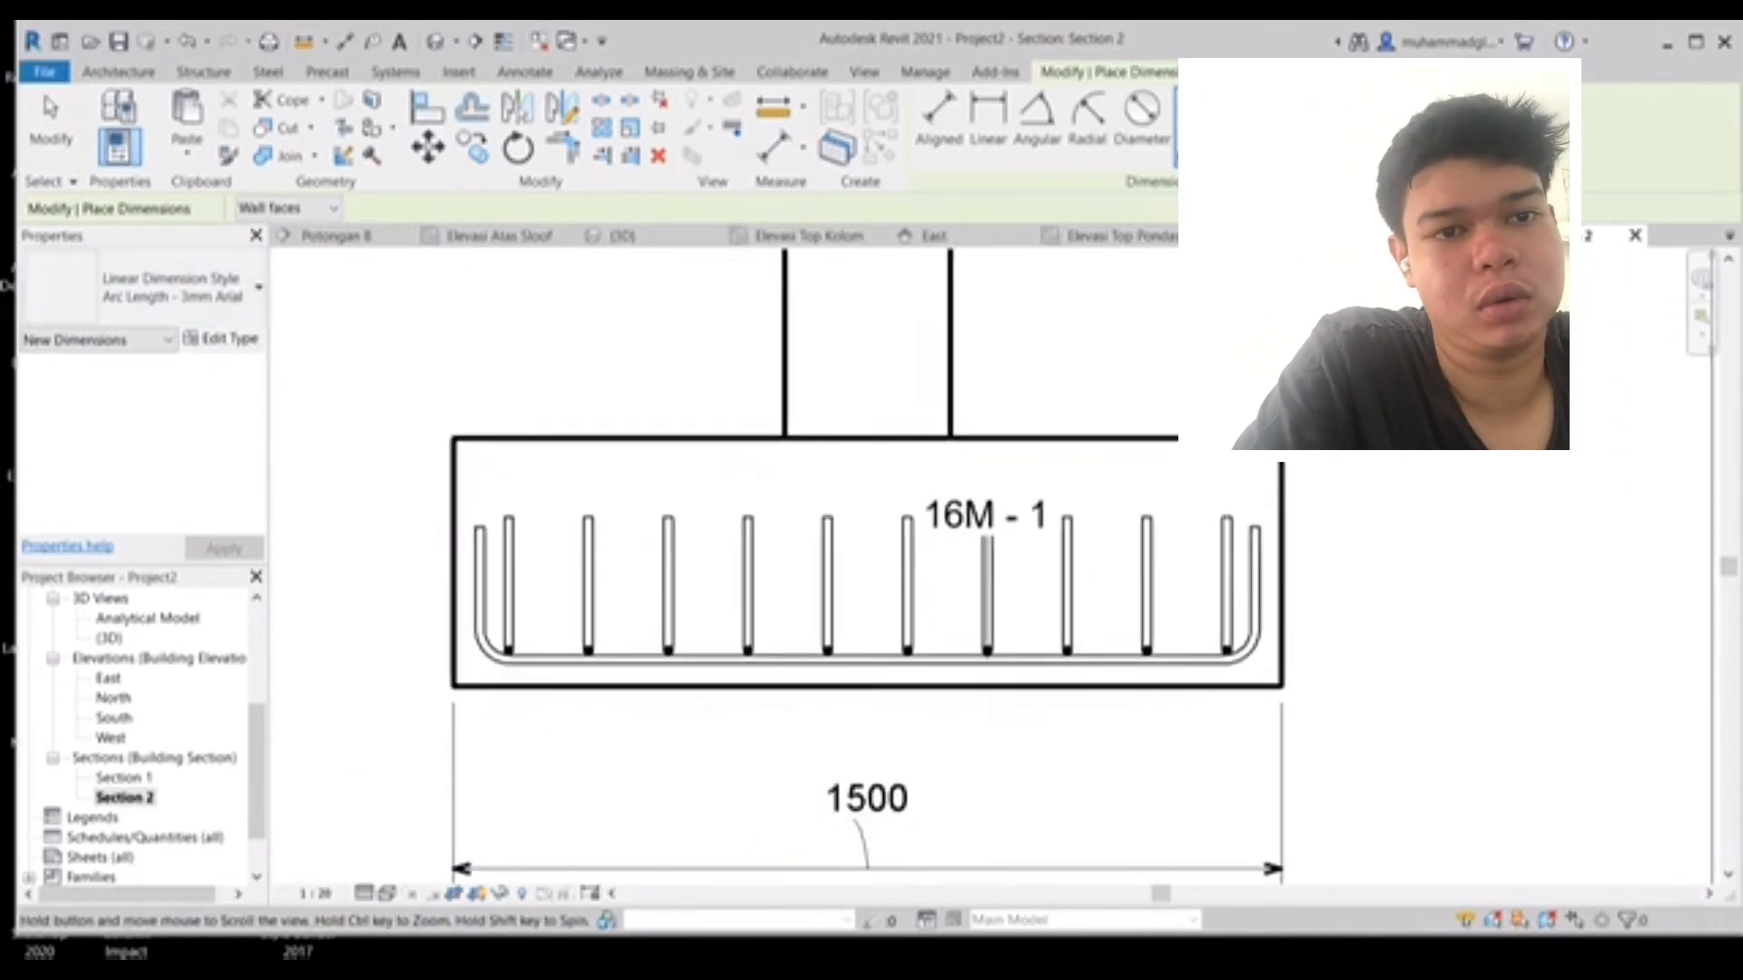
# - Open the Elevasi Top Pondasi plan and copy the footing with its column up onto the two grid intersections above it
pyautogui.scroll(3, 136, 736)
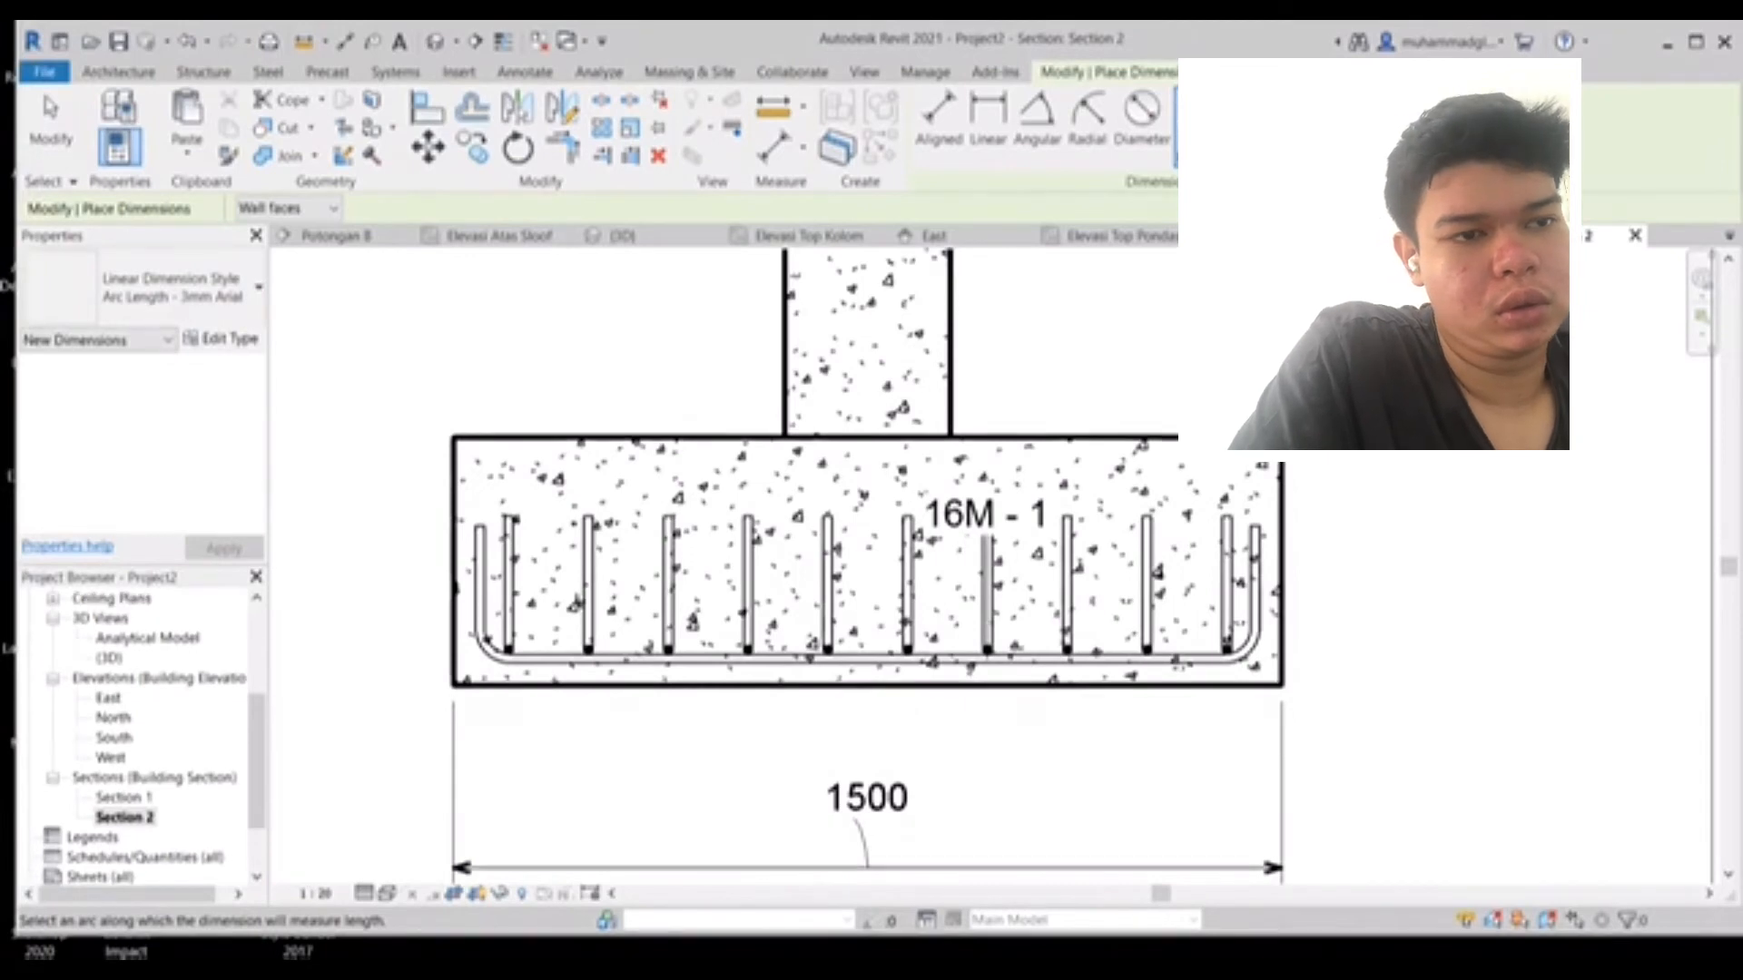
pyautogui.doubleClick(155, 619)
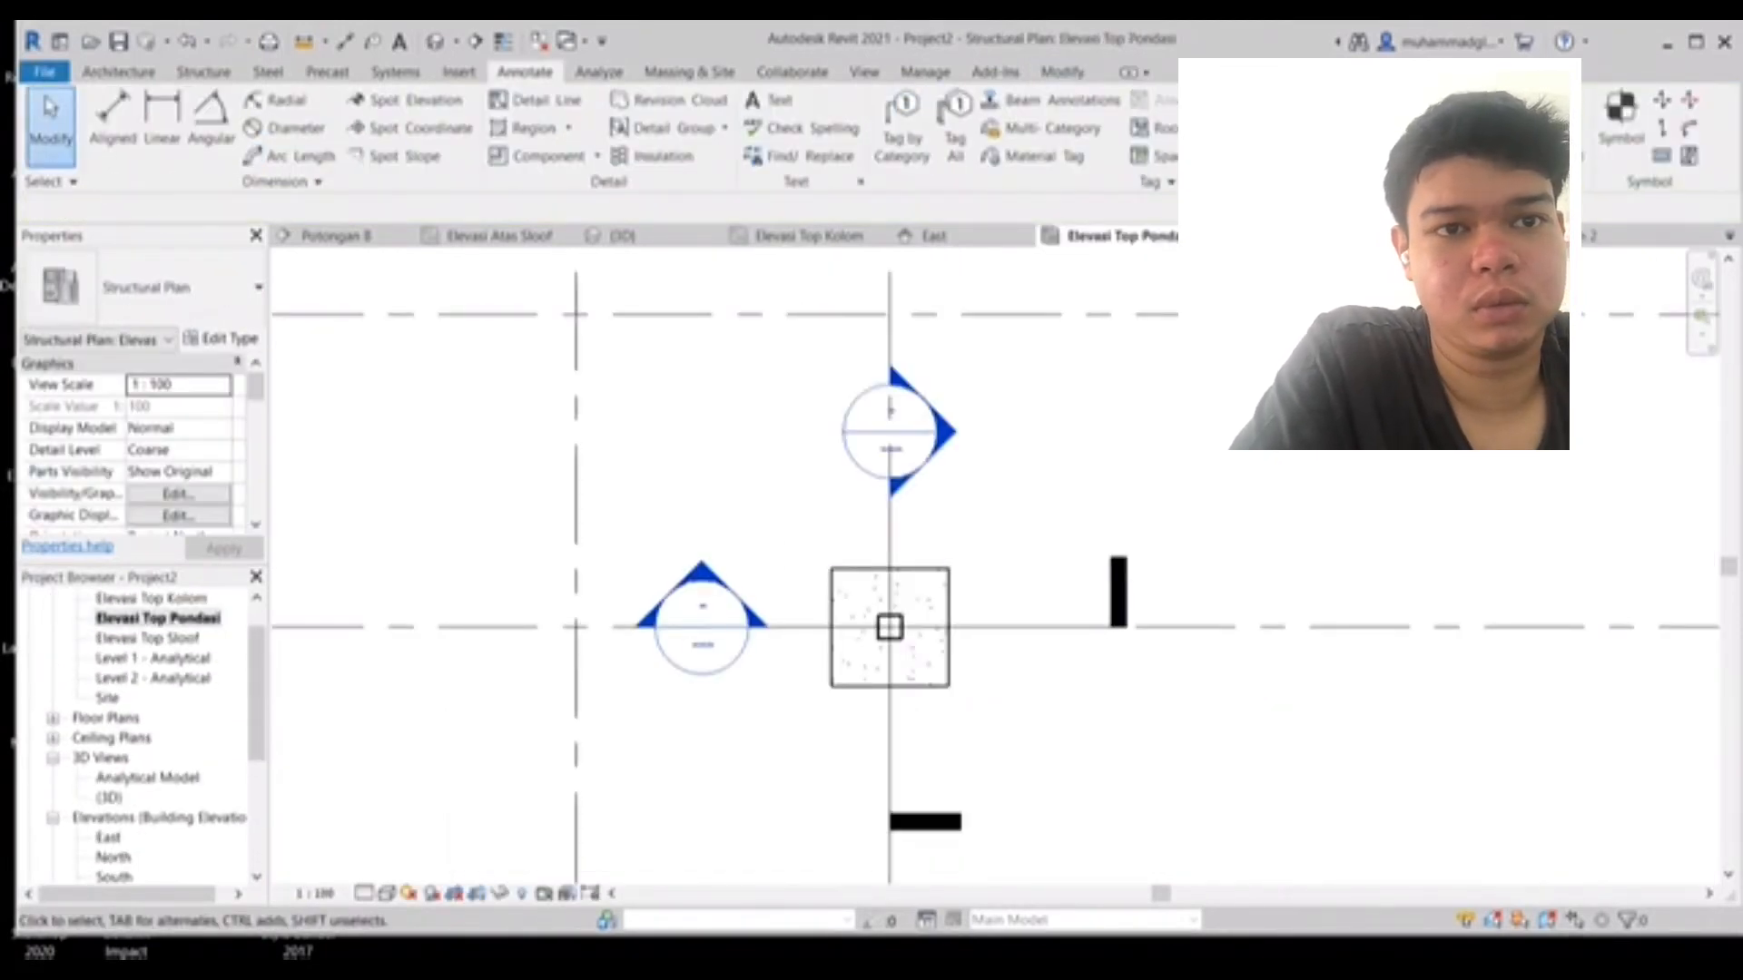
pyautogui.moveTo(809, 533); pyautogui.dragTo(980, 700)
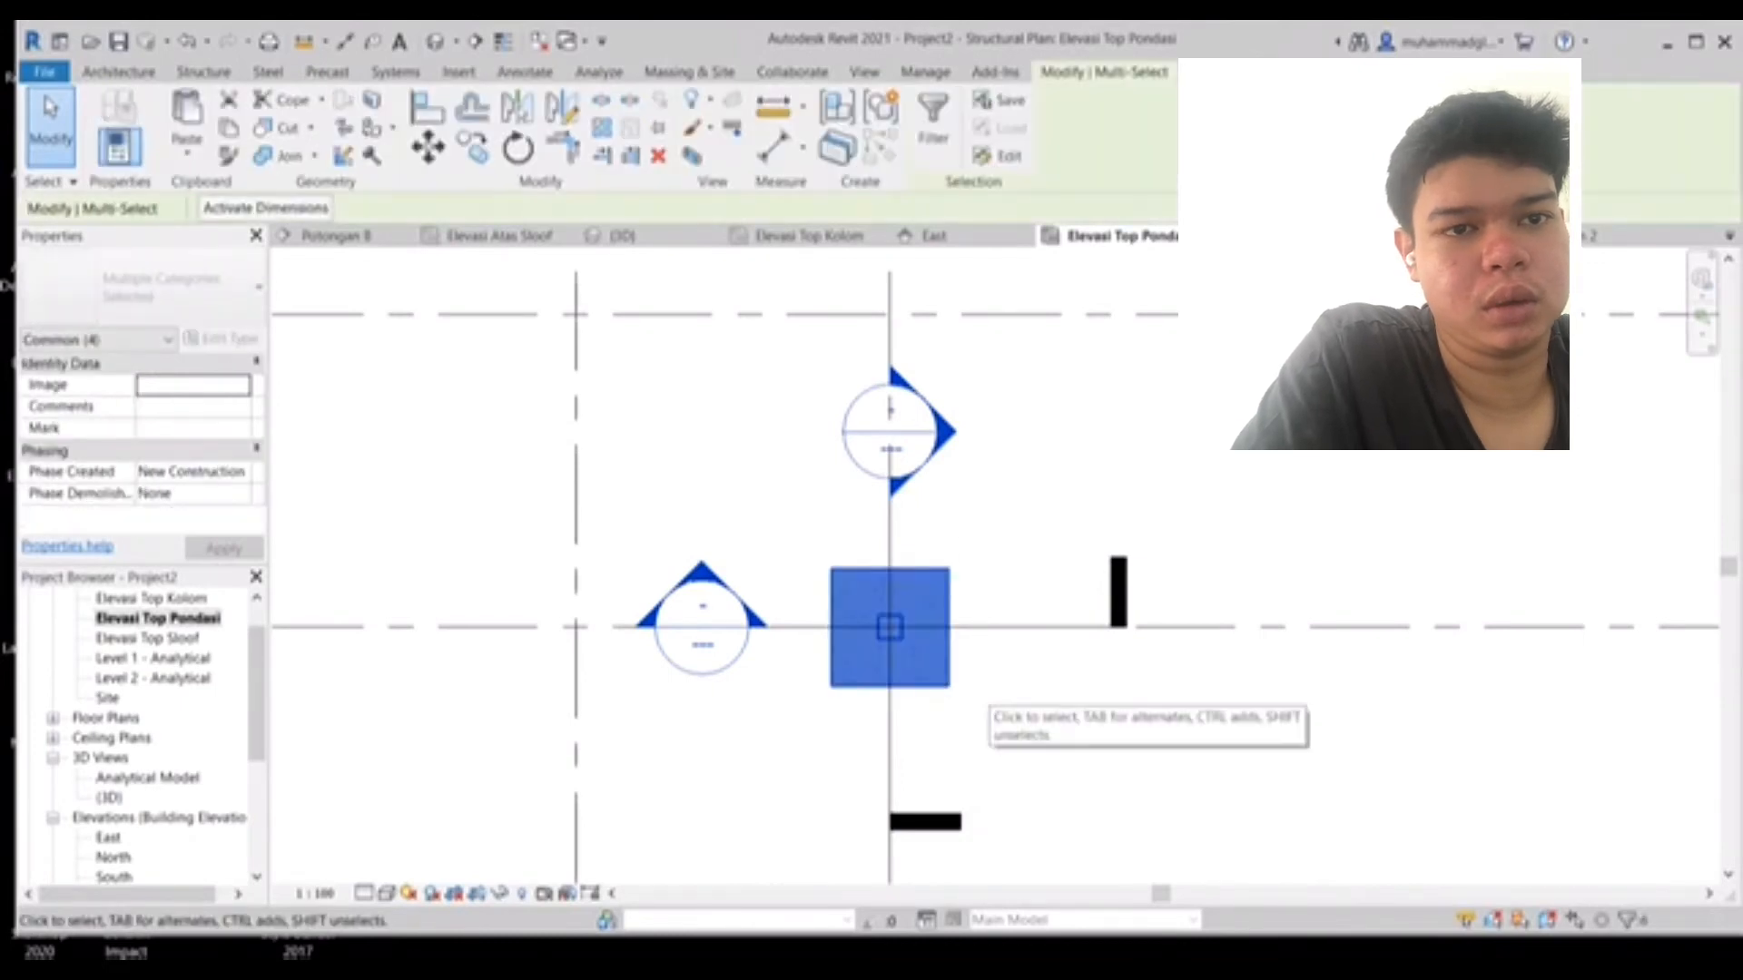
pyautogui.moveTo(980, 700); pyautogui.dragTo(1006, 839, button='middle')
pyautogui.press('c')
pyautogui.press('o')
pyautogui.click(856, 825)
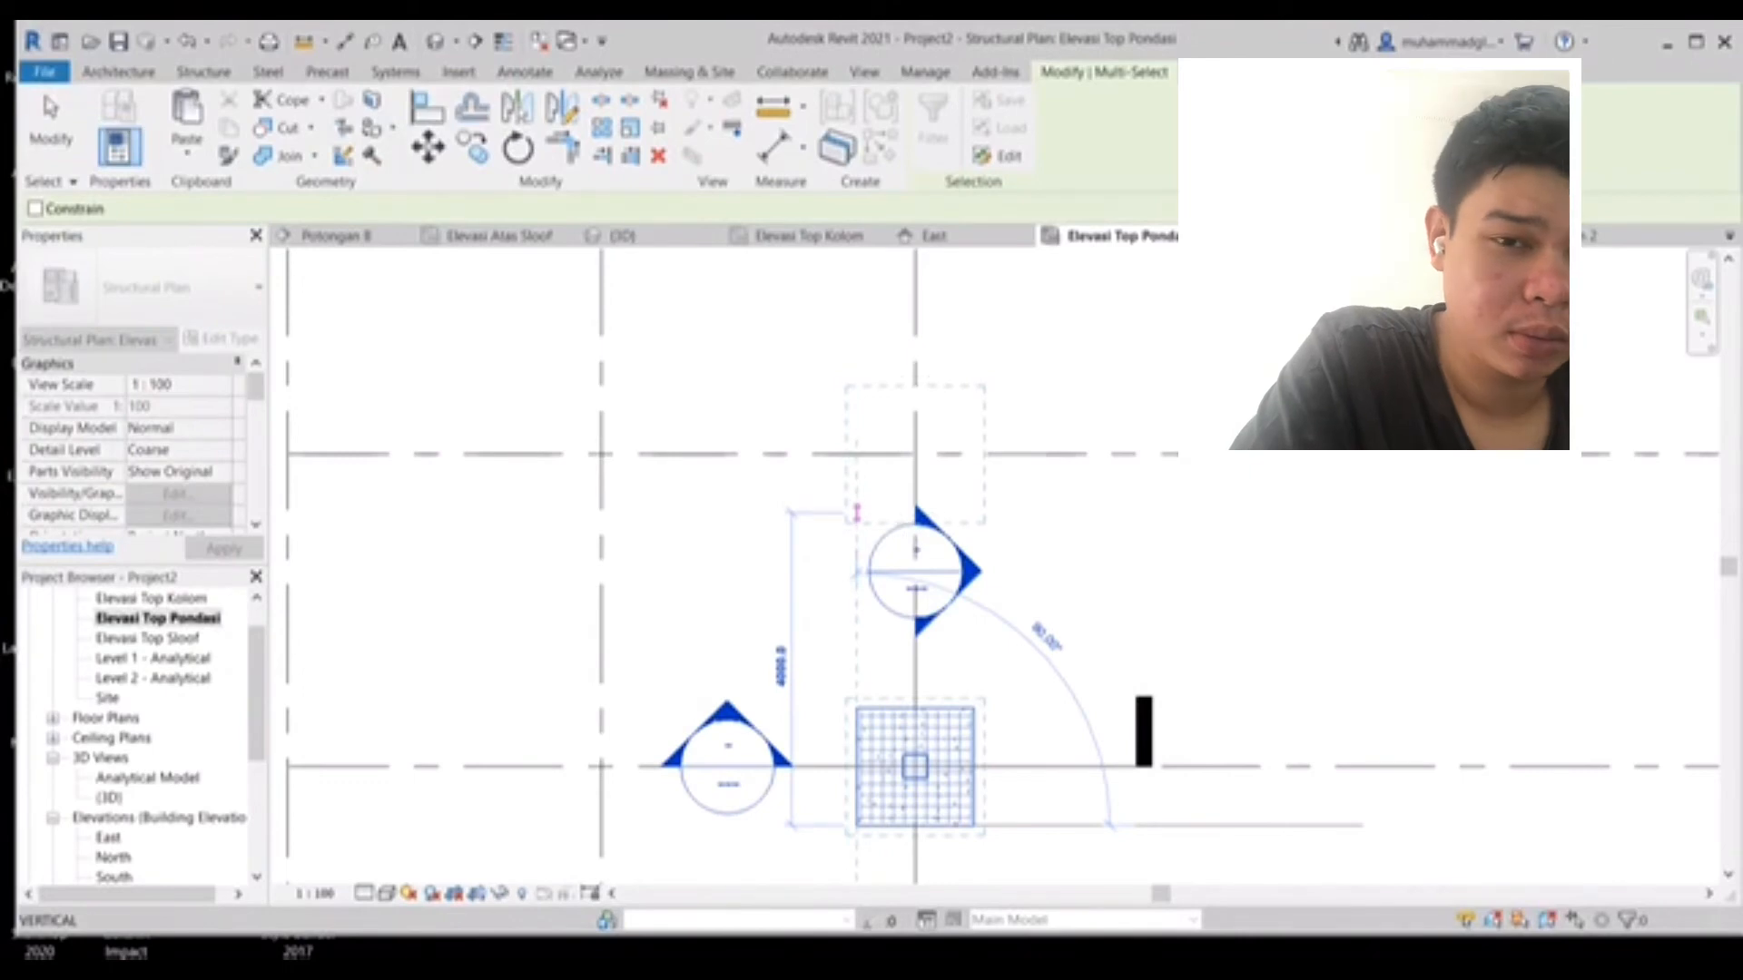
pyautogui.click(856, 513)
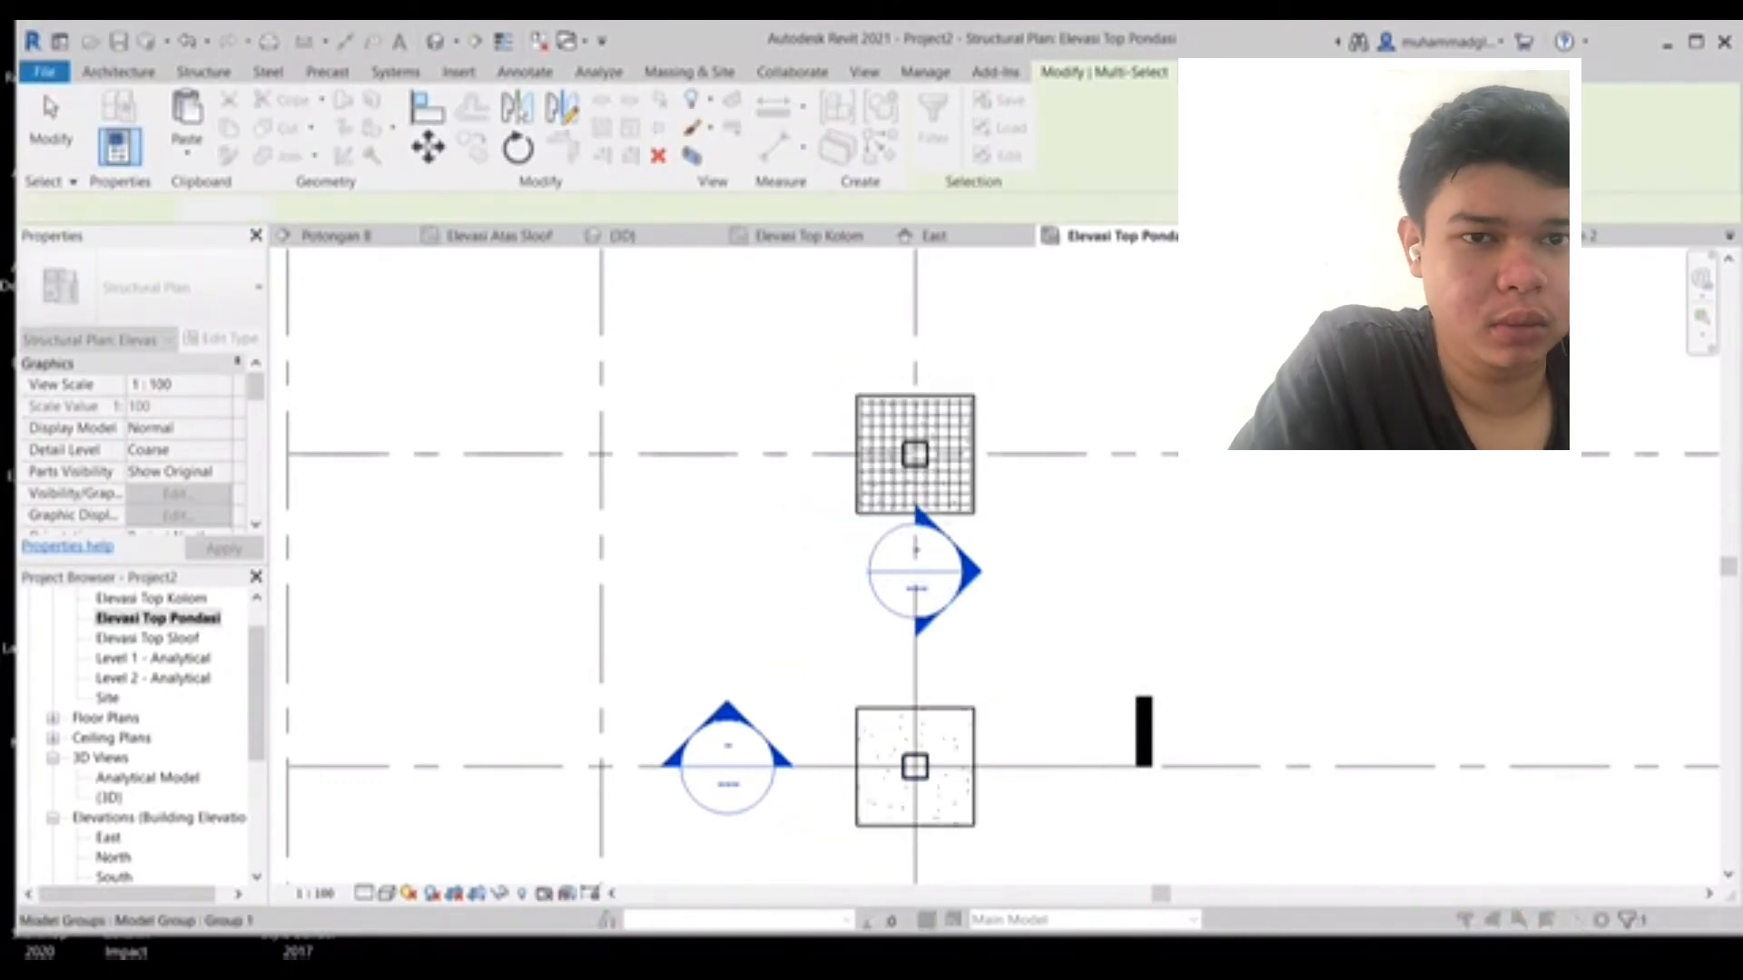
pyautogui.moveTo(856, 513); pyautogui.dragTo(841, 803, button='middle')
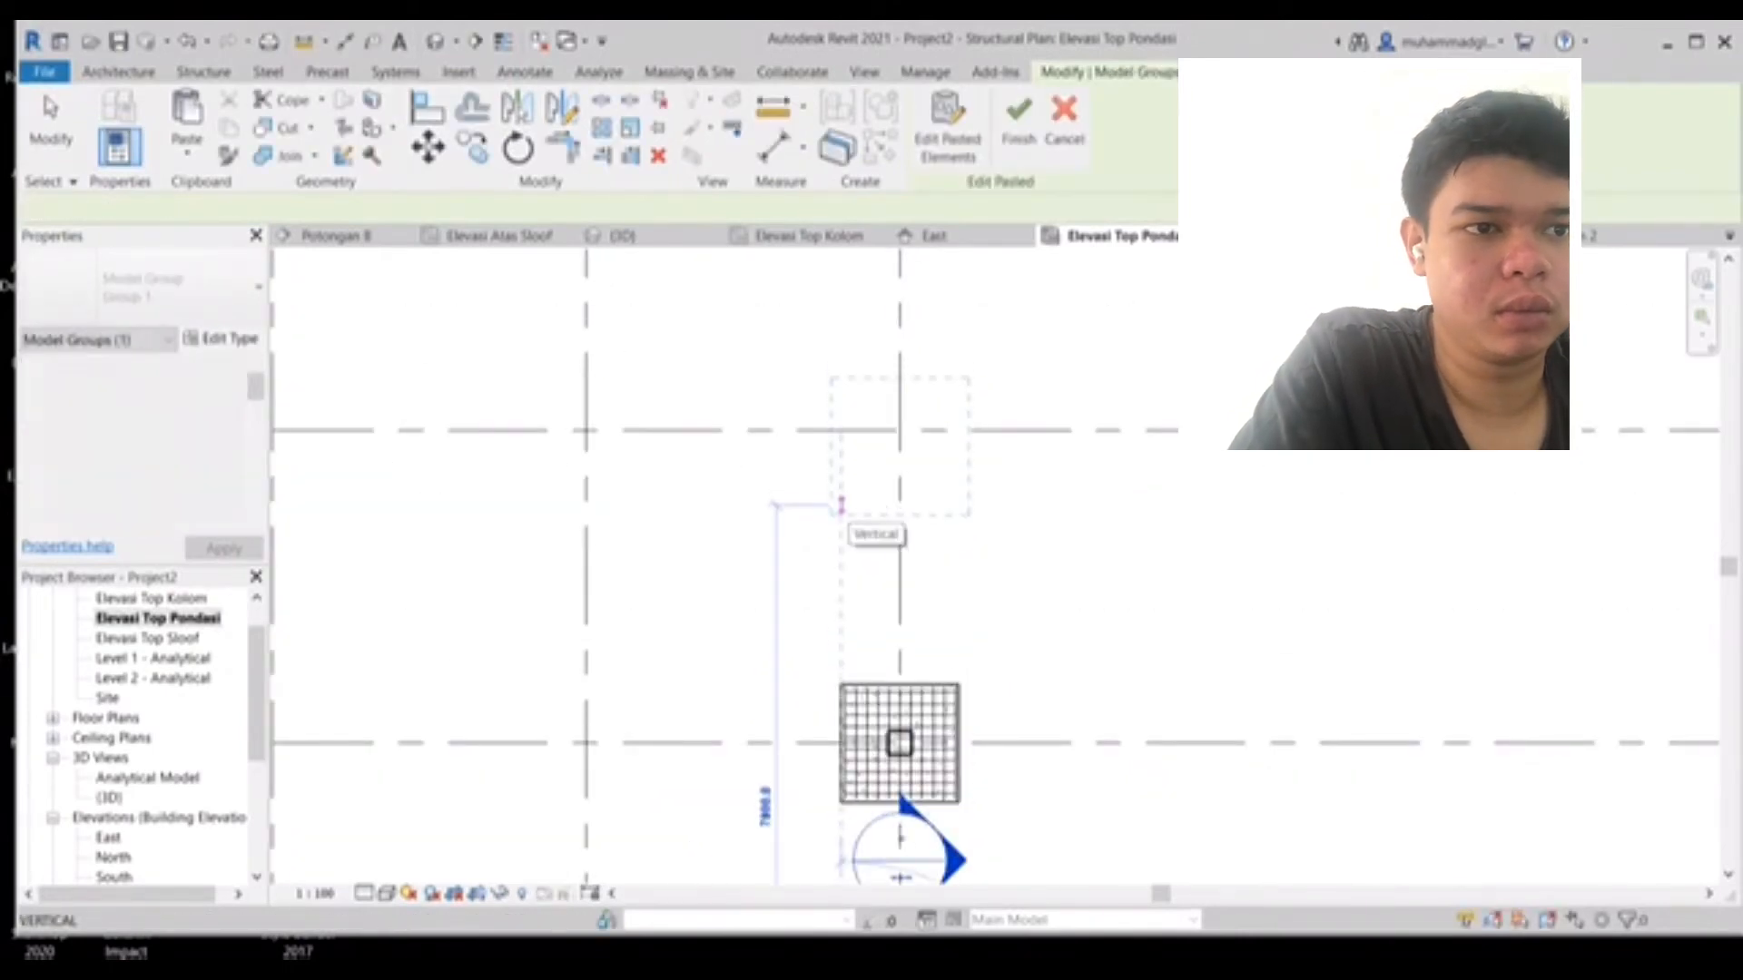
pyautogui.click(840, 504)
pyautogui.click(840, 490)
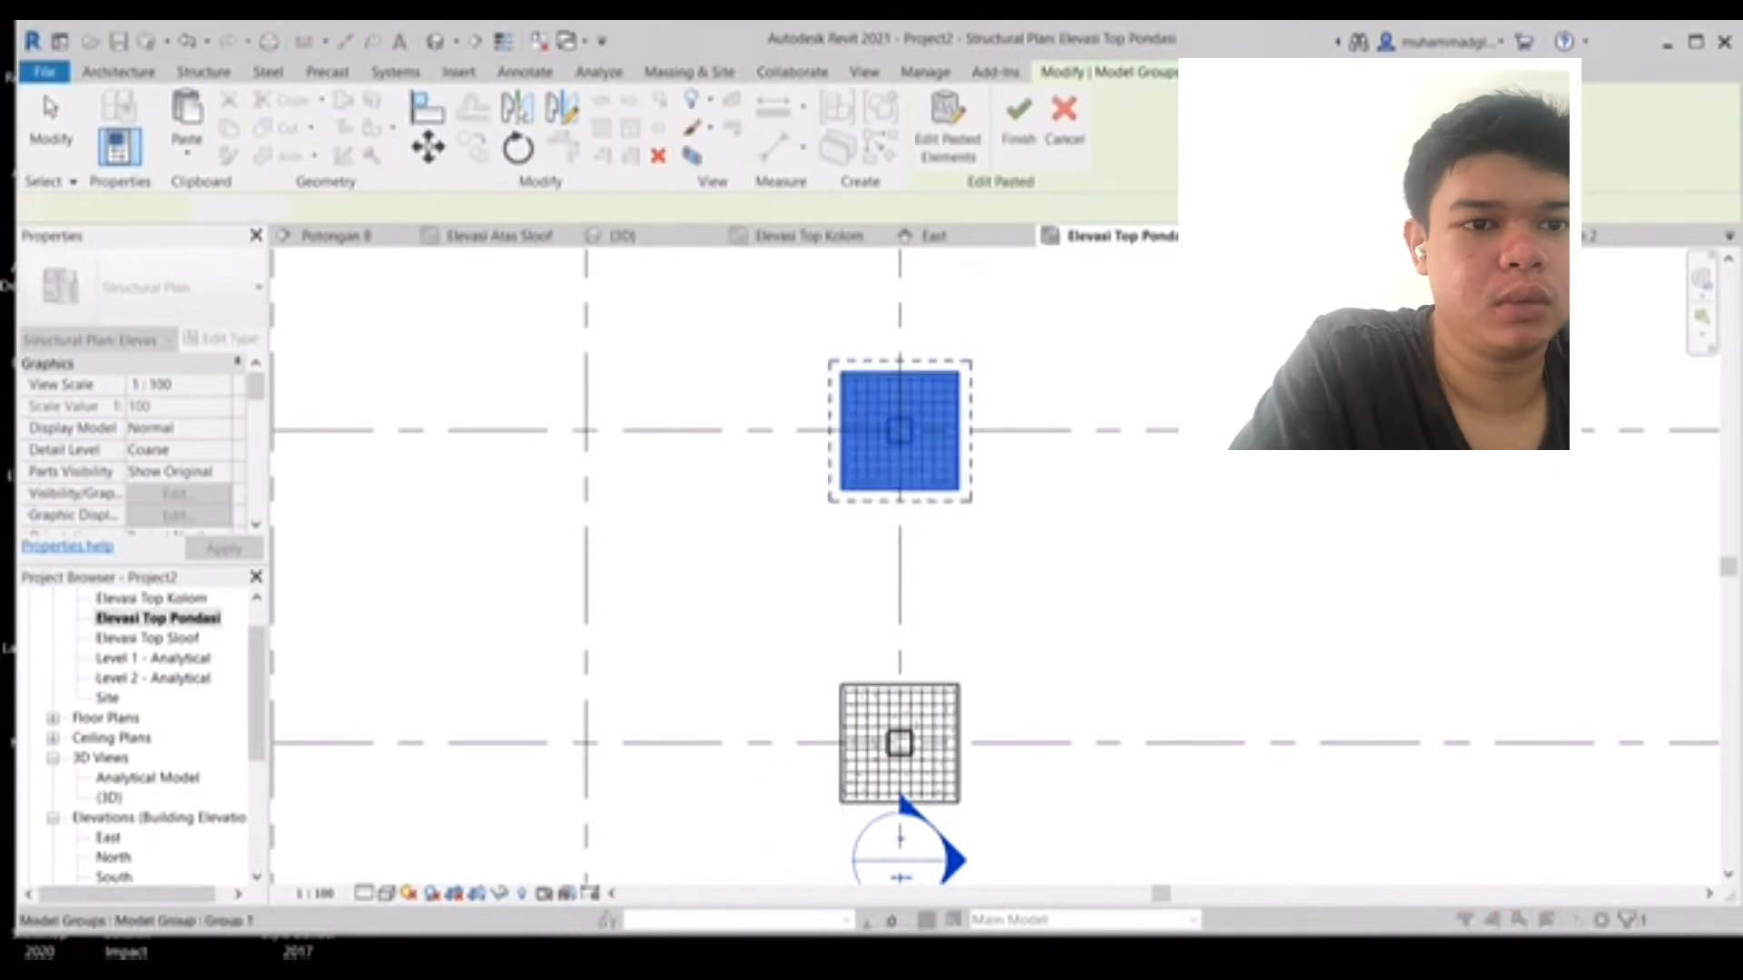
pyautogui.moveTo(1019, 487); pyautogui.dragTo(1057, 379, button='middle')
pyautogui.scroll(1, 1057, 379)
pyautogui.scroll(-3, 1056, 379)
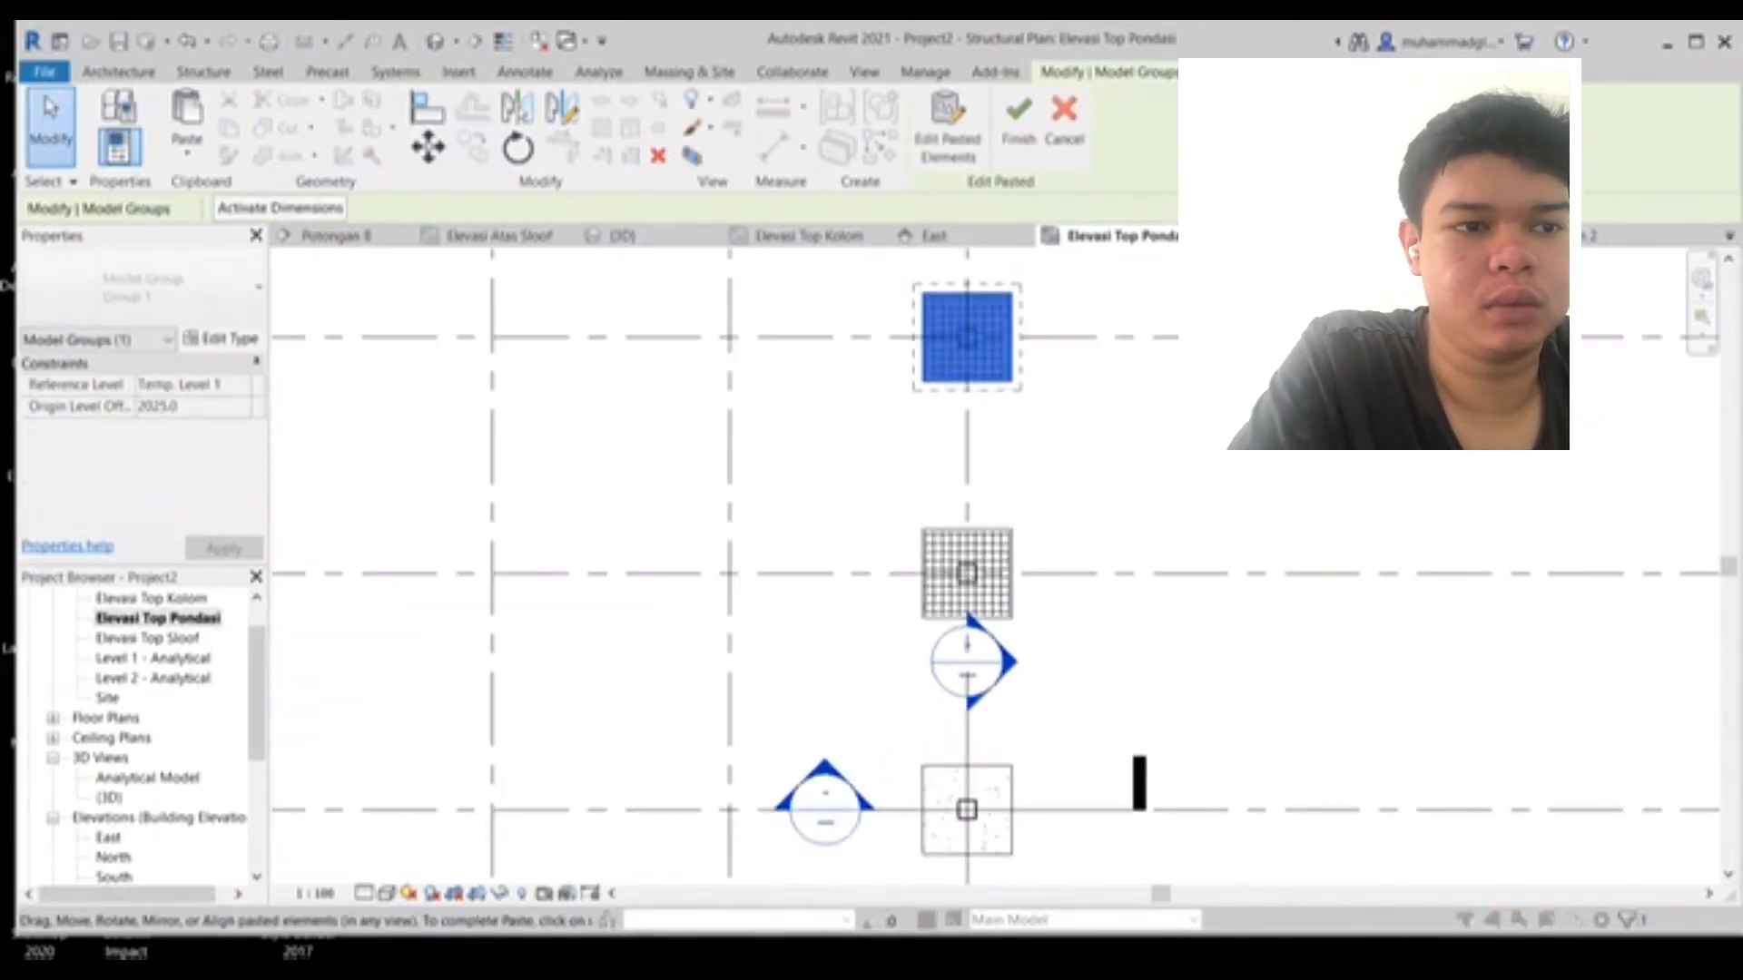
# - Select the column of three footings and copy it 3000 and 6000 to the left onto the next two grid lines
pyautogui.moveTo(889, 502); pyautogui.dragTo(1062, 620)
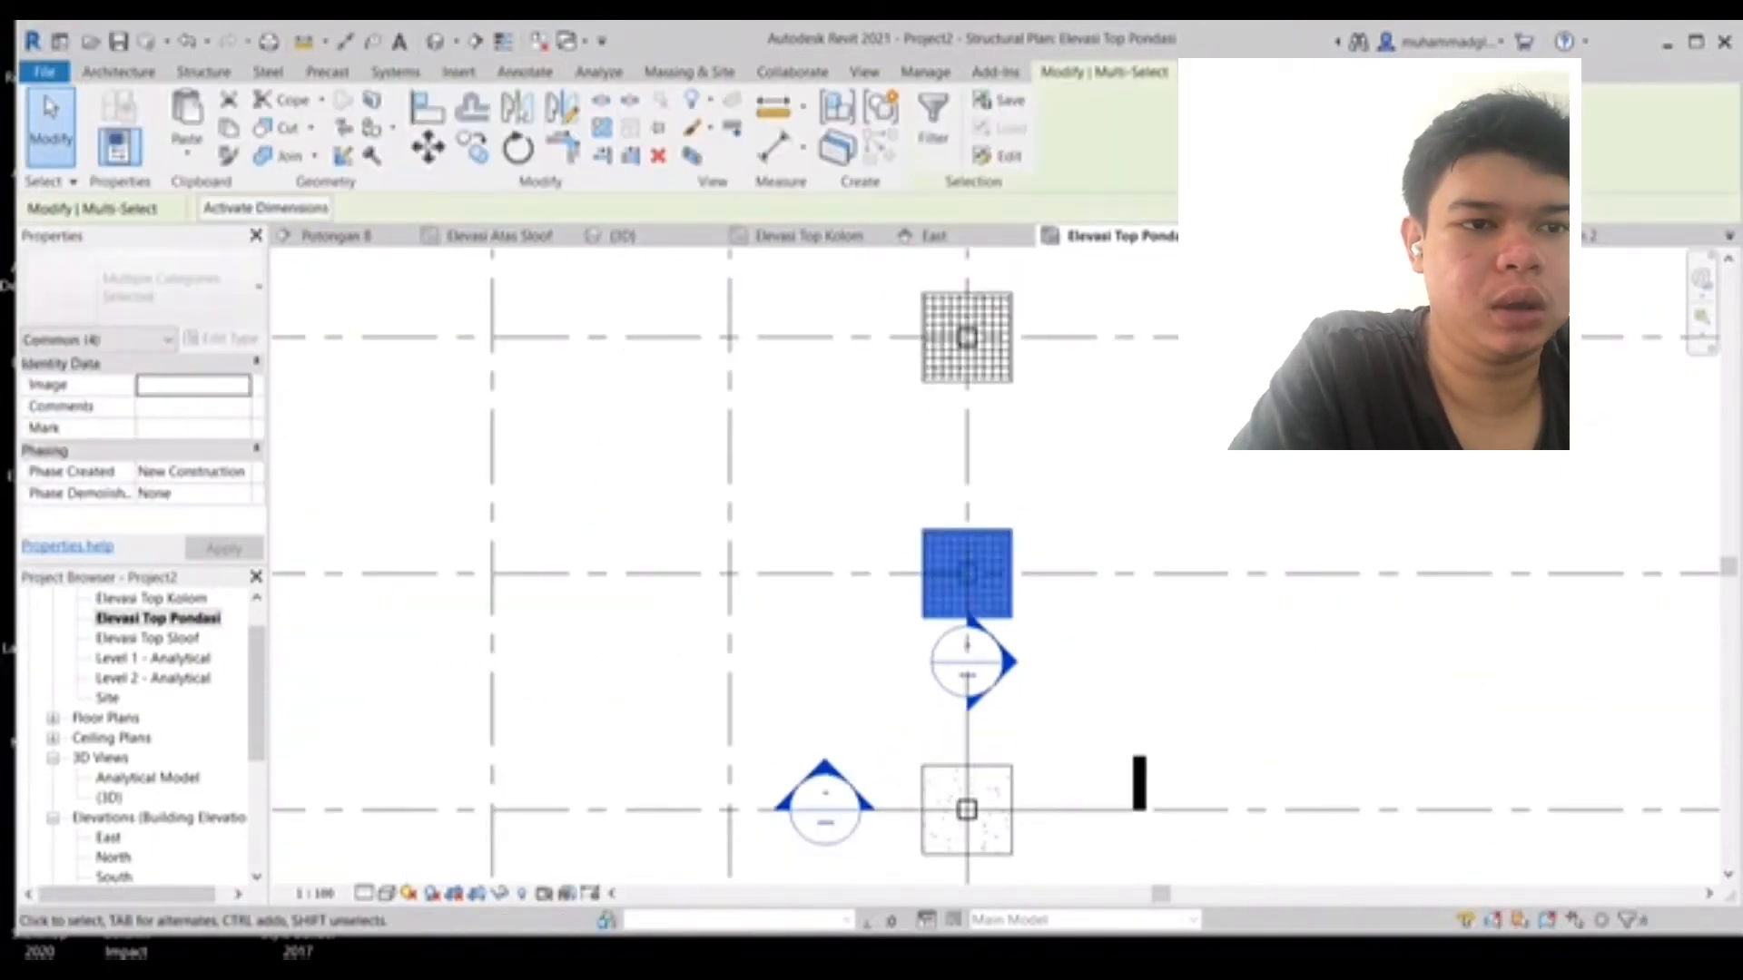
pyautogui.keyDown('ctrl'); pyautogui.moveTo(890, 269); pyautogui.dragTo(1048, 438); pyautogui.keyUp('ctrl')
pyautogui.moveTo(1048, 438); pyautogui.dragTo(1069, 276, button='middle')
pyautogui.keyDown('ctrl'); pyautogui.moveTo(916, 567); pyautogui.dragTo(1092, 716); pyautogui.keyUp('ctrl')
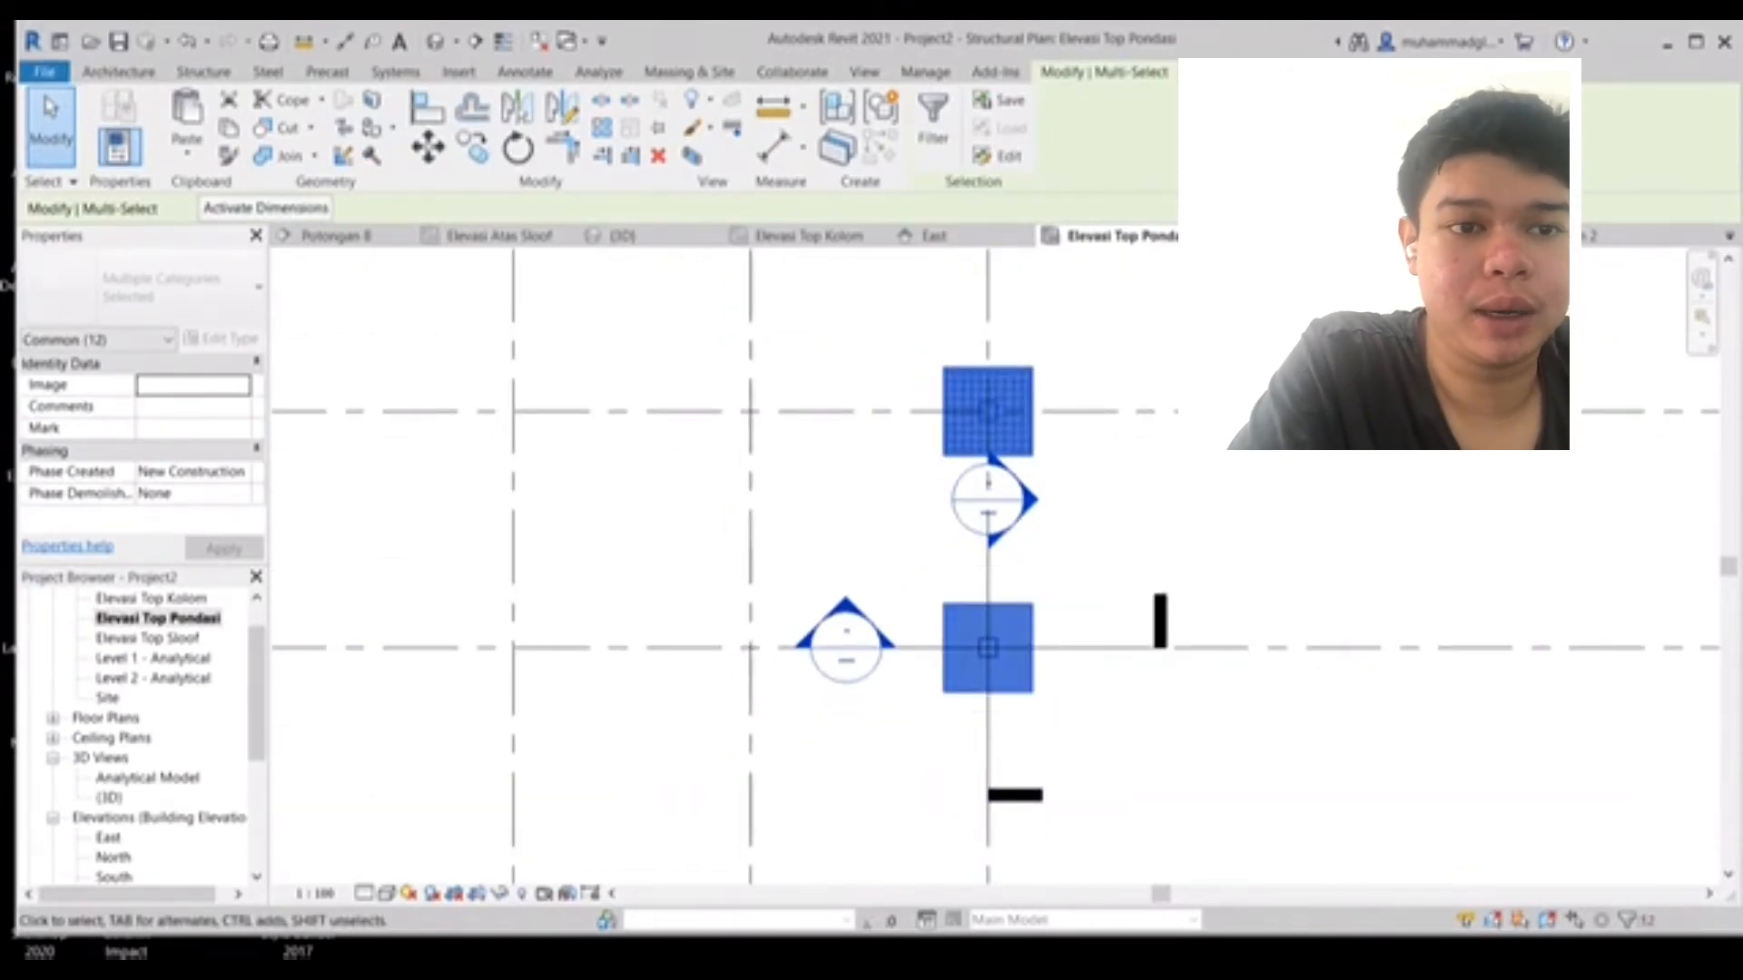
pyautogui.scroll(-1, 814, 448)
pyautogui.moveTo(814, 449); pyautogui.dragTo(974, 534, button='middle')
pyautogui.press('c')
pyautogui.press('o')
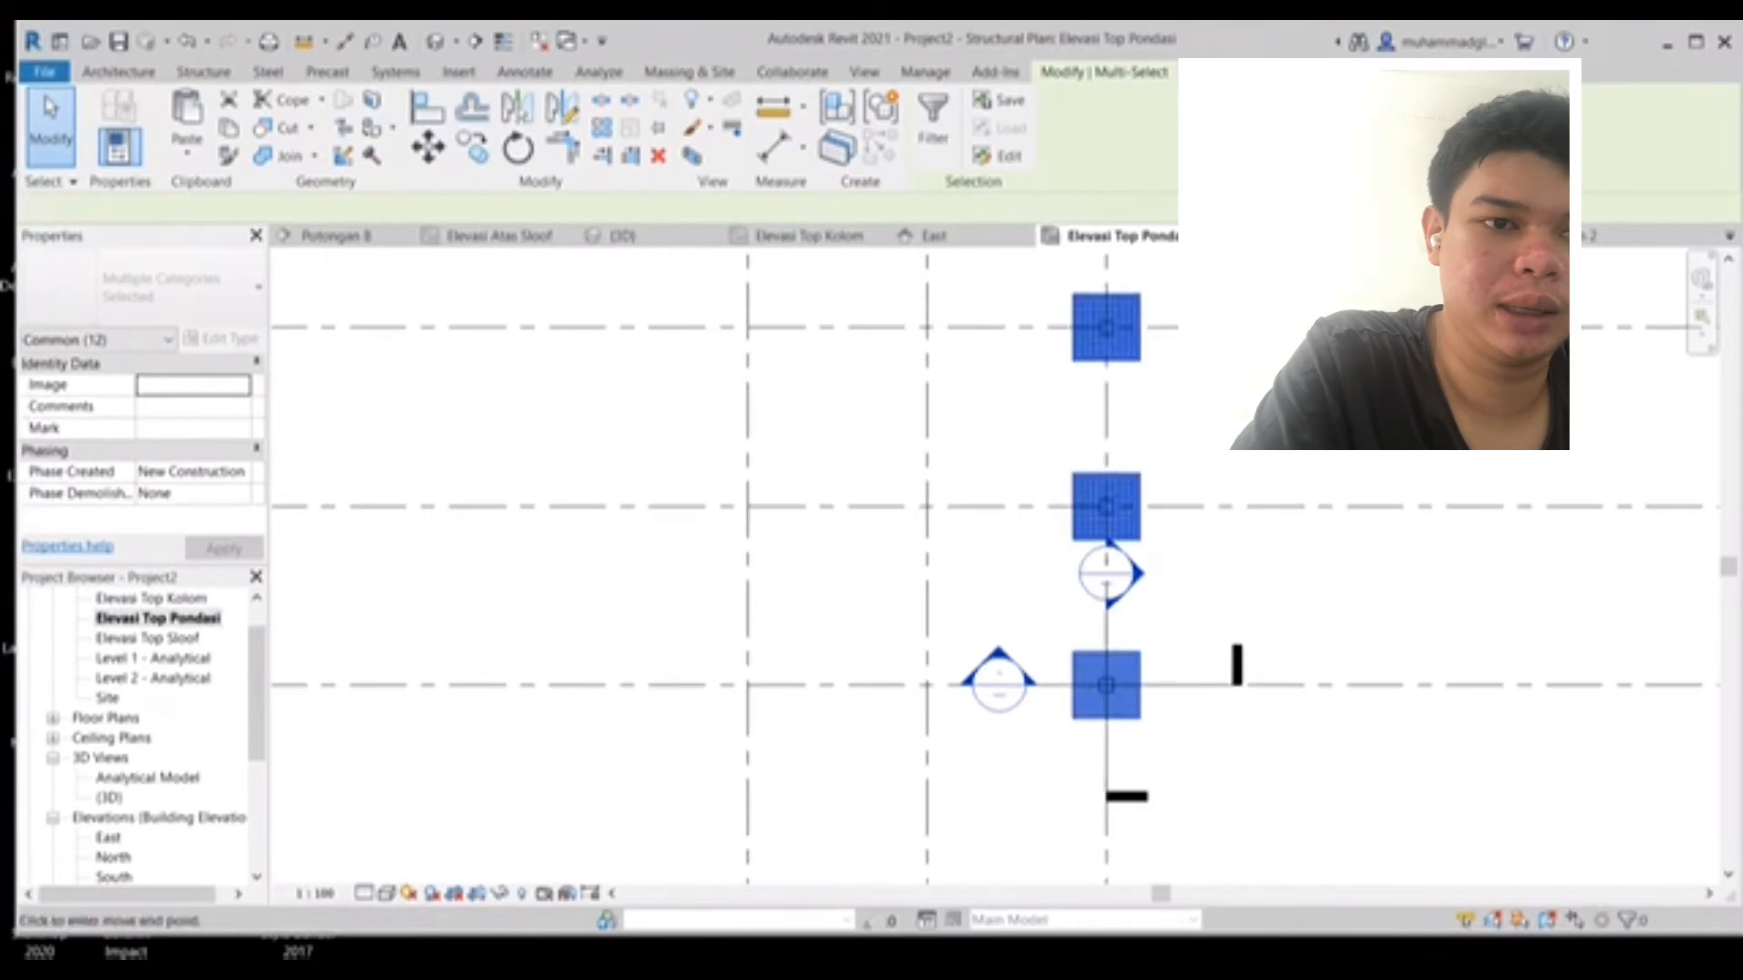
pyautogui.click(1073, 718)
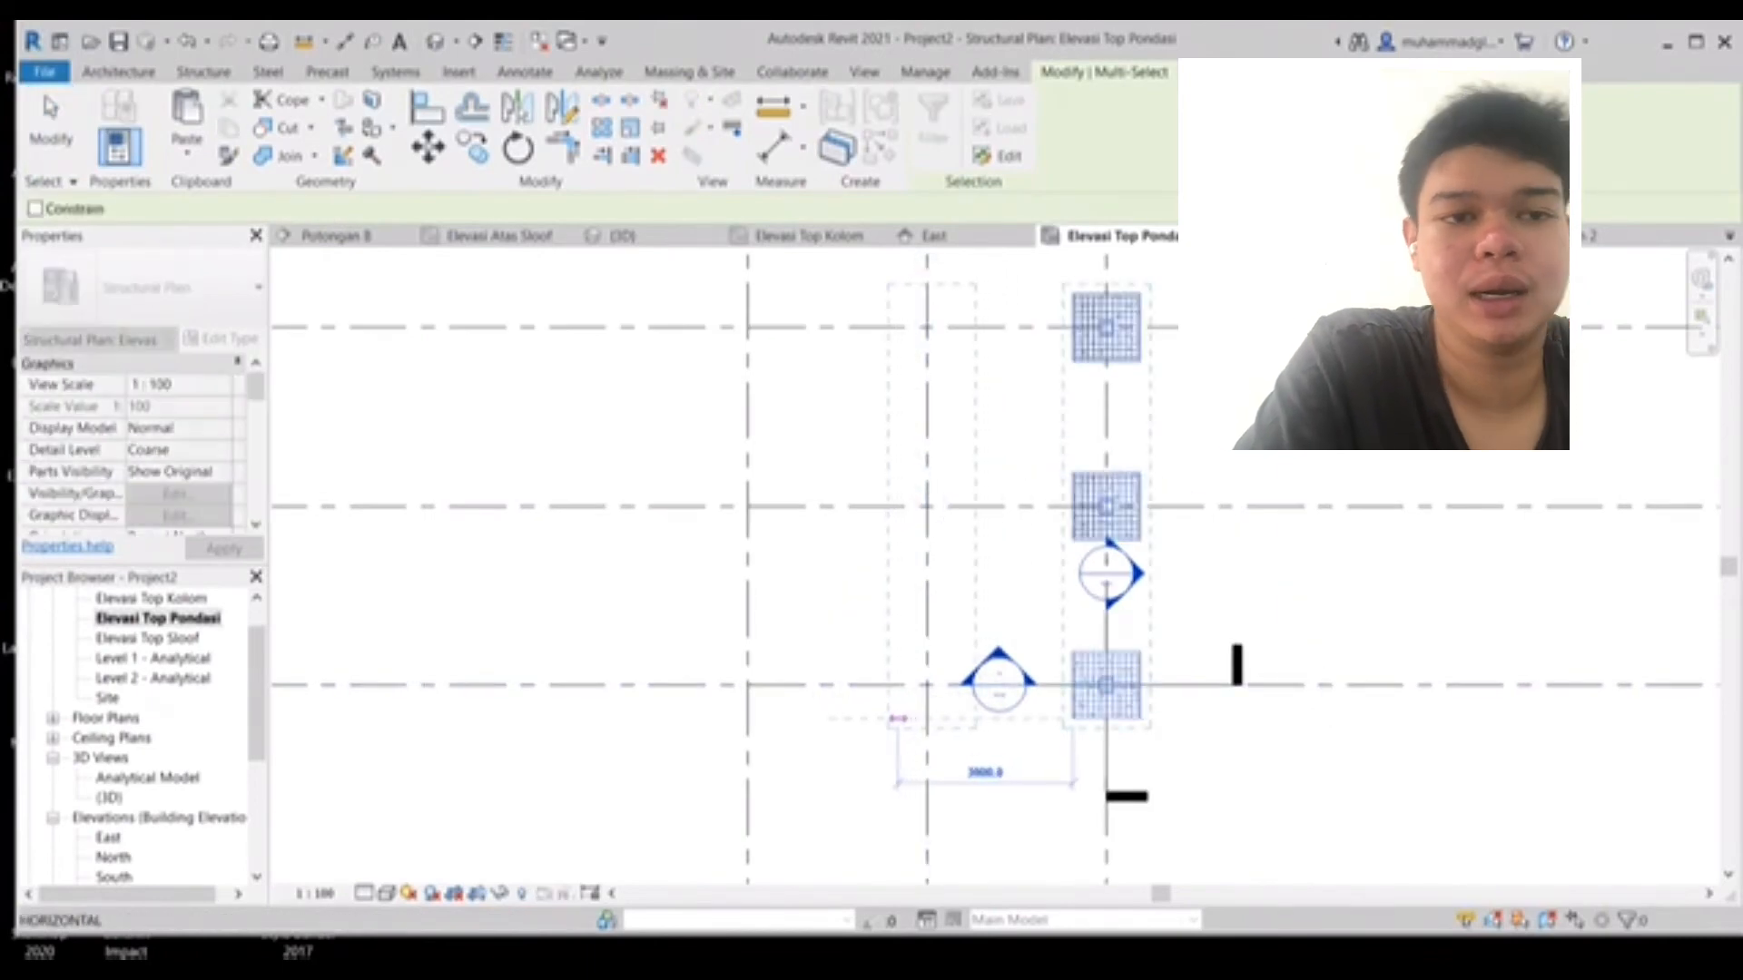
pyautogui.click(893, 719)
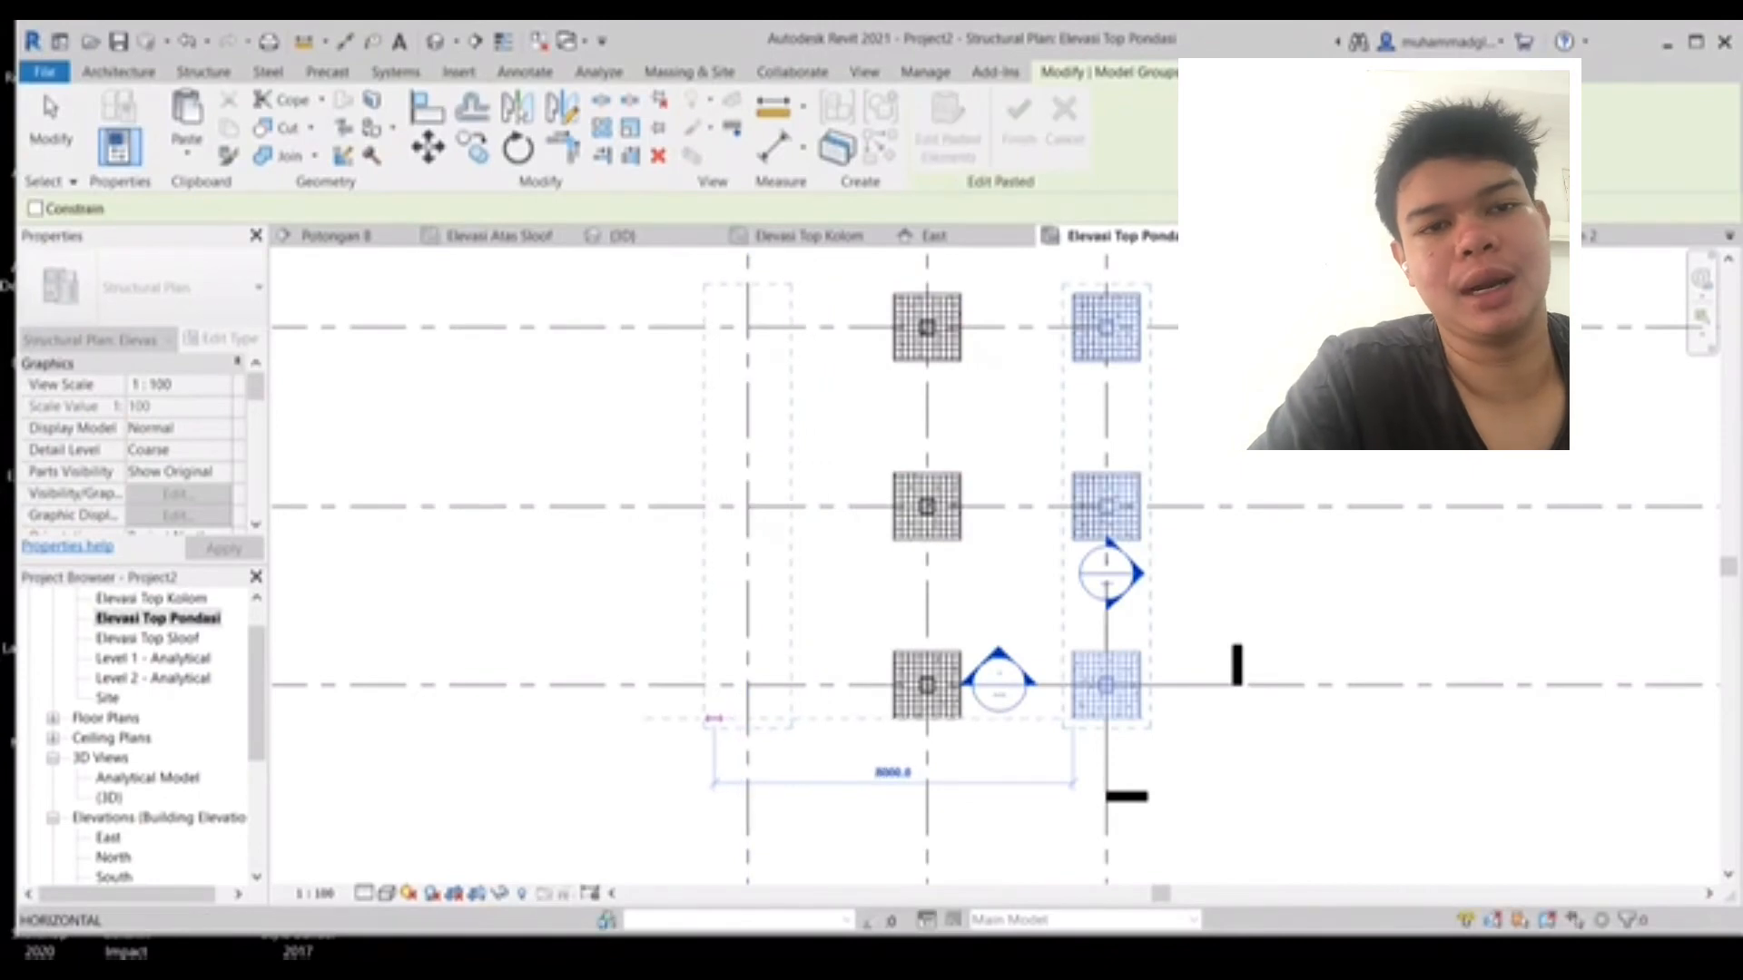
pyautogui.click(715, 719)
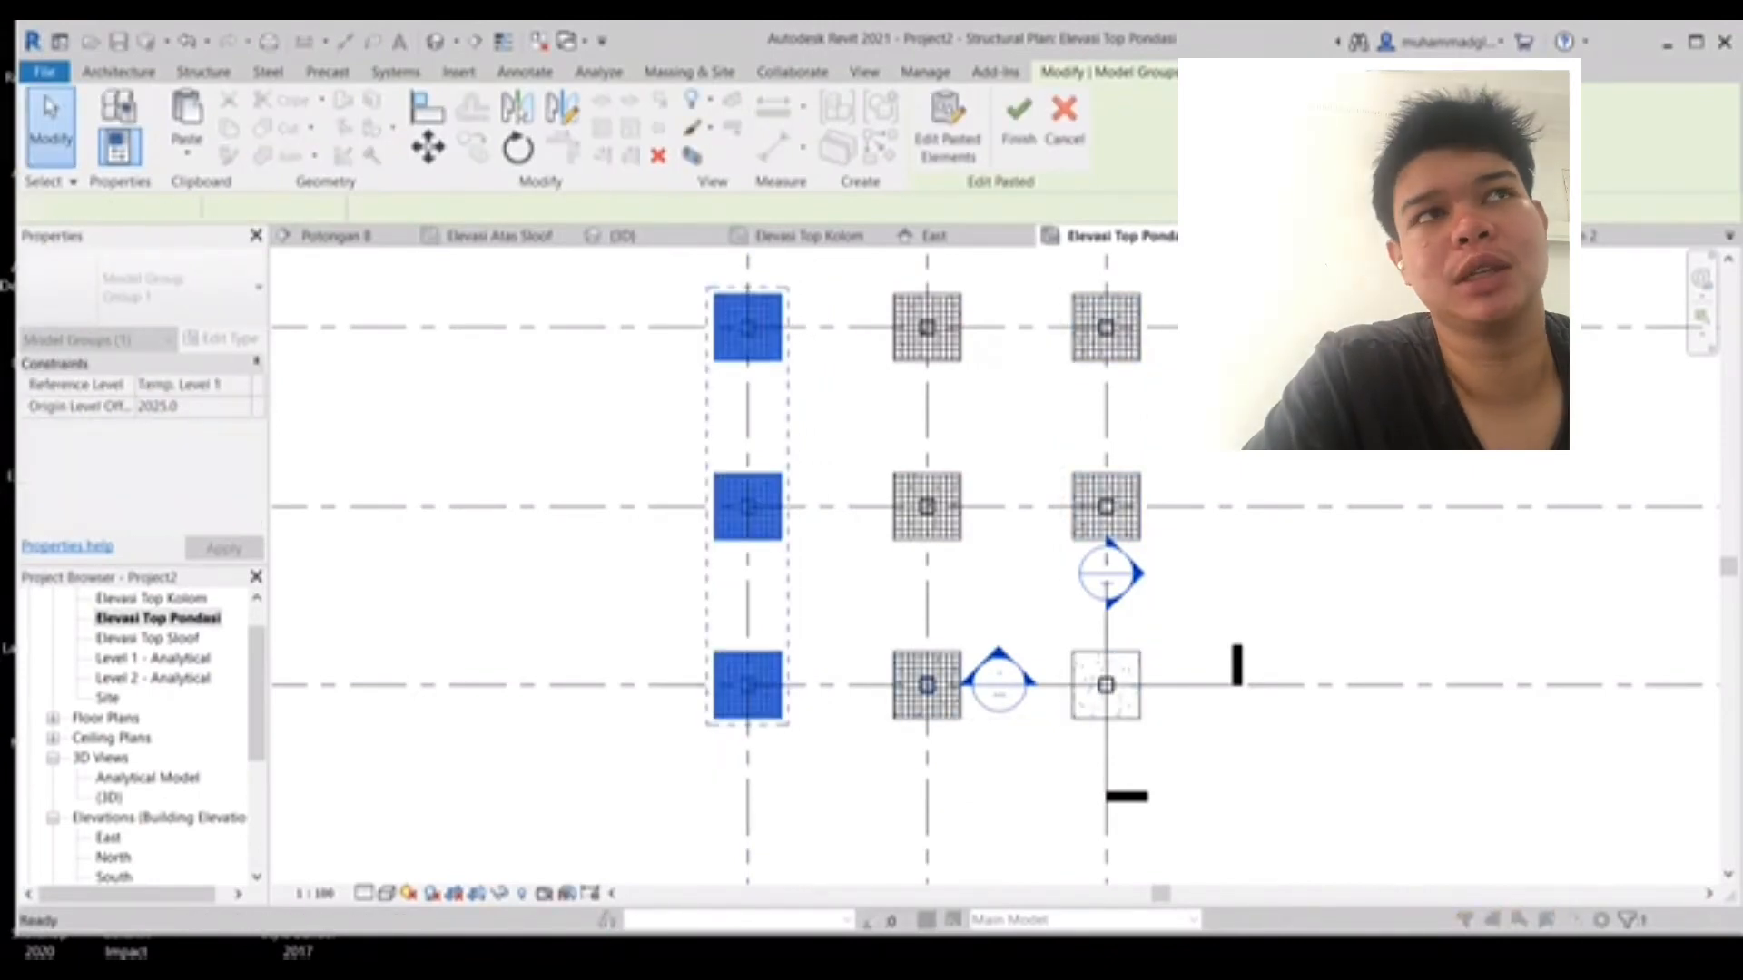
pyautogui.scroll(-3, 1091, 417)
pyautogui.press('Escape')
# - Open the Elevasi Top Sloof plan, start a beam and rename the M_Concrete-Rectangular Beam type to 200 x 200
pyautogui.scroll(1, 1091, 417)
pyautogui.moveTo(1092, 417)
pyautogui.mouseDown(button='middle')
pyautogui.moveTo(737, 569)
pyautogui.moveTo(973, 476)
pyautogui.mouseUp(button='middle')
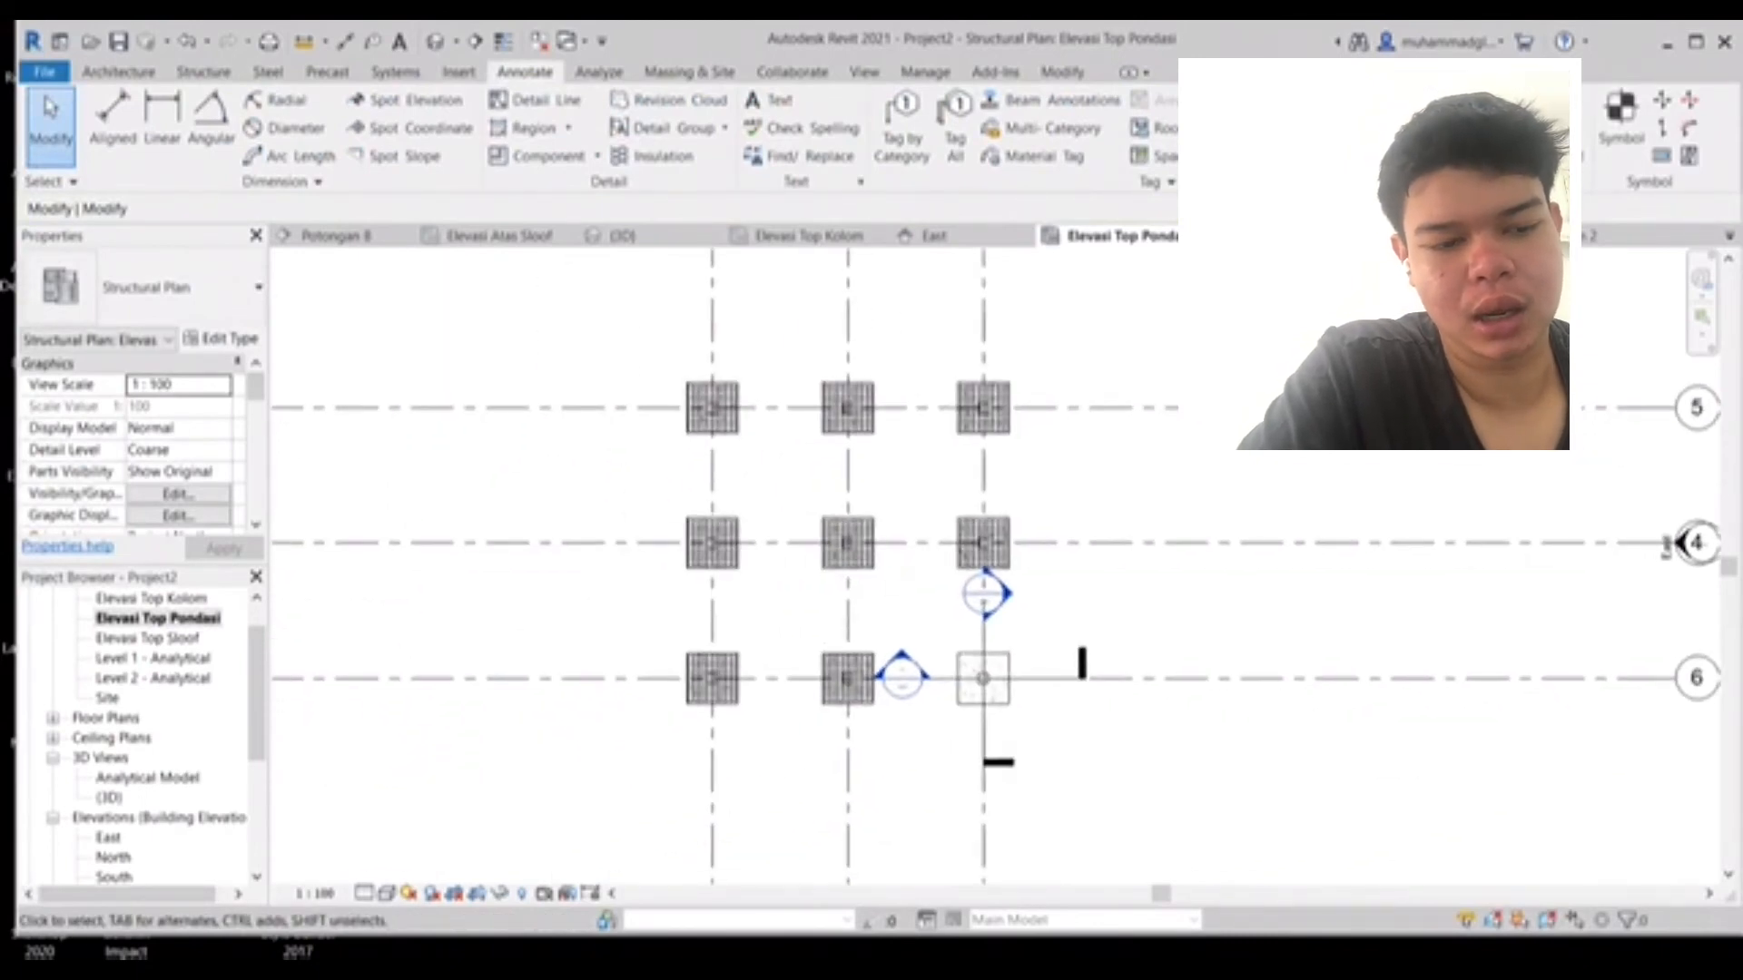
pyautogui.scroll(4, 971, 406)
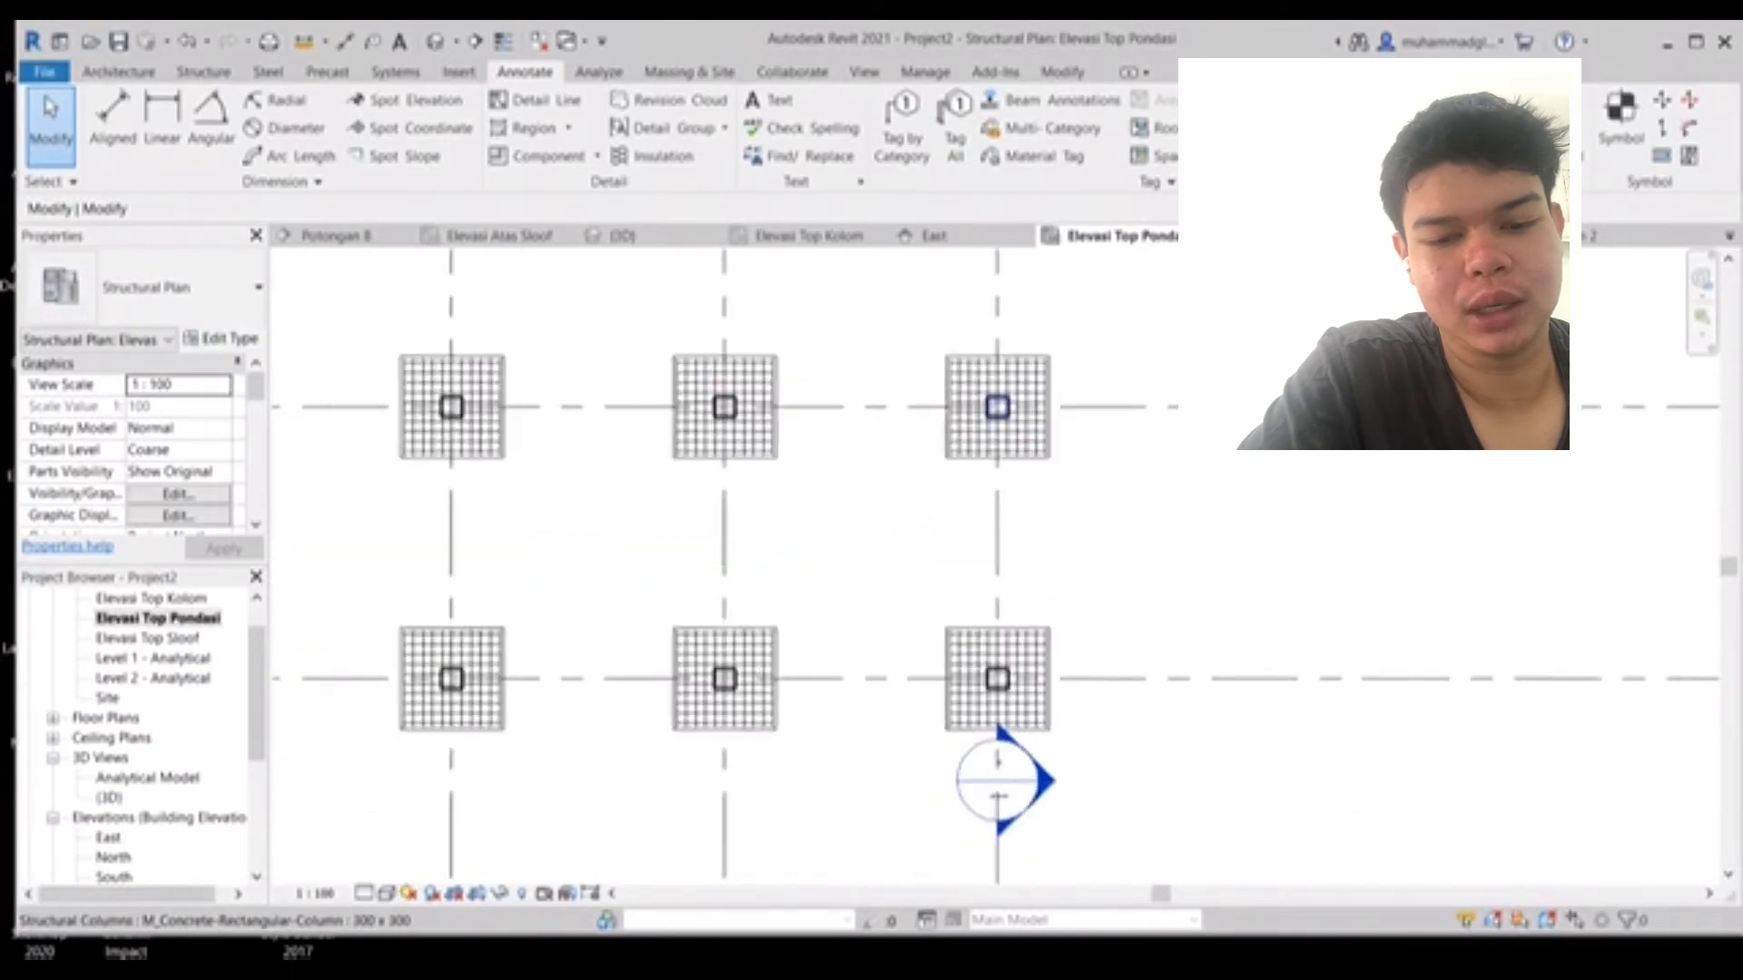
pyautogui.moveTo(592, 468); pyautogui.dragTo(934, 338, button='middle')
pyautogui.scroll(-1, 930, 356)
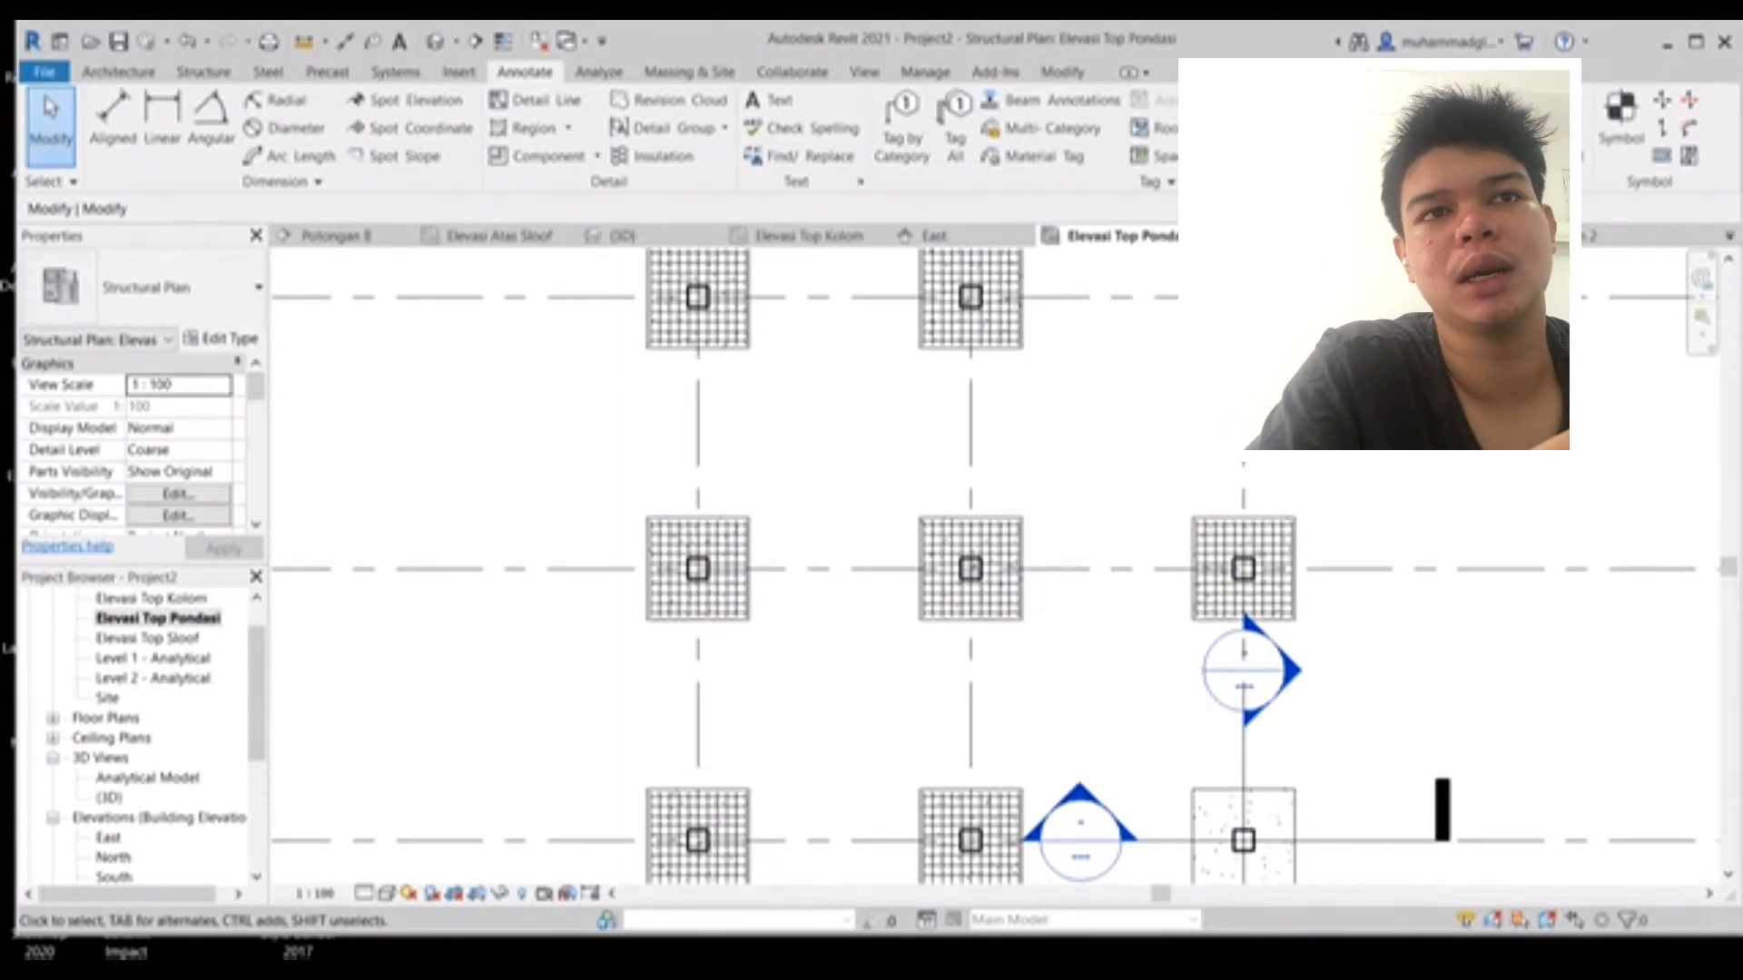
pyautogui.doubleClick(148, 638)
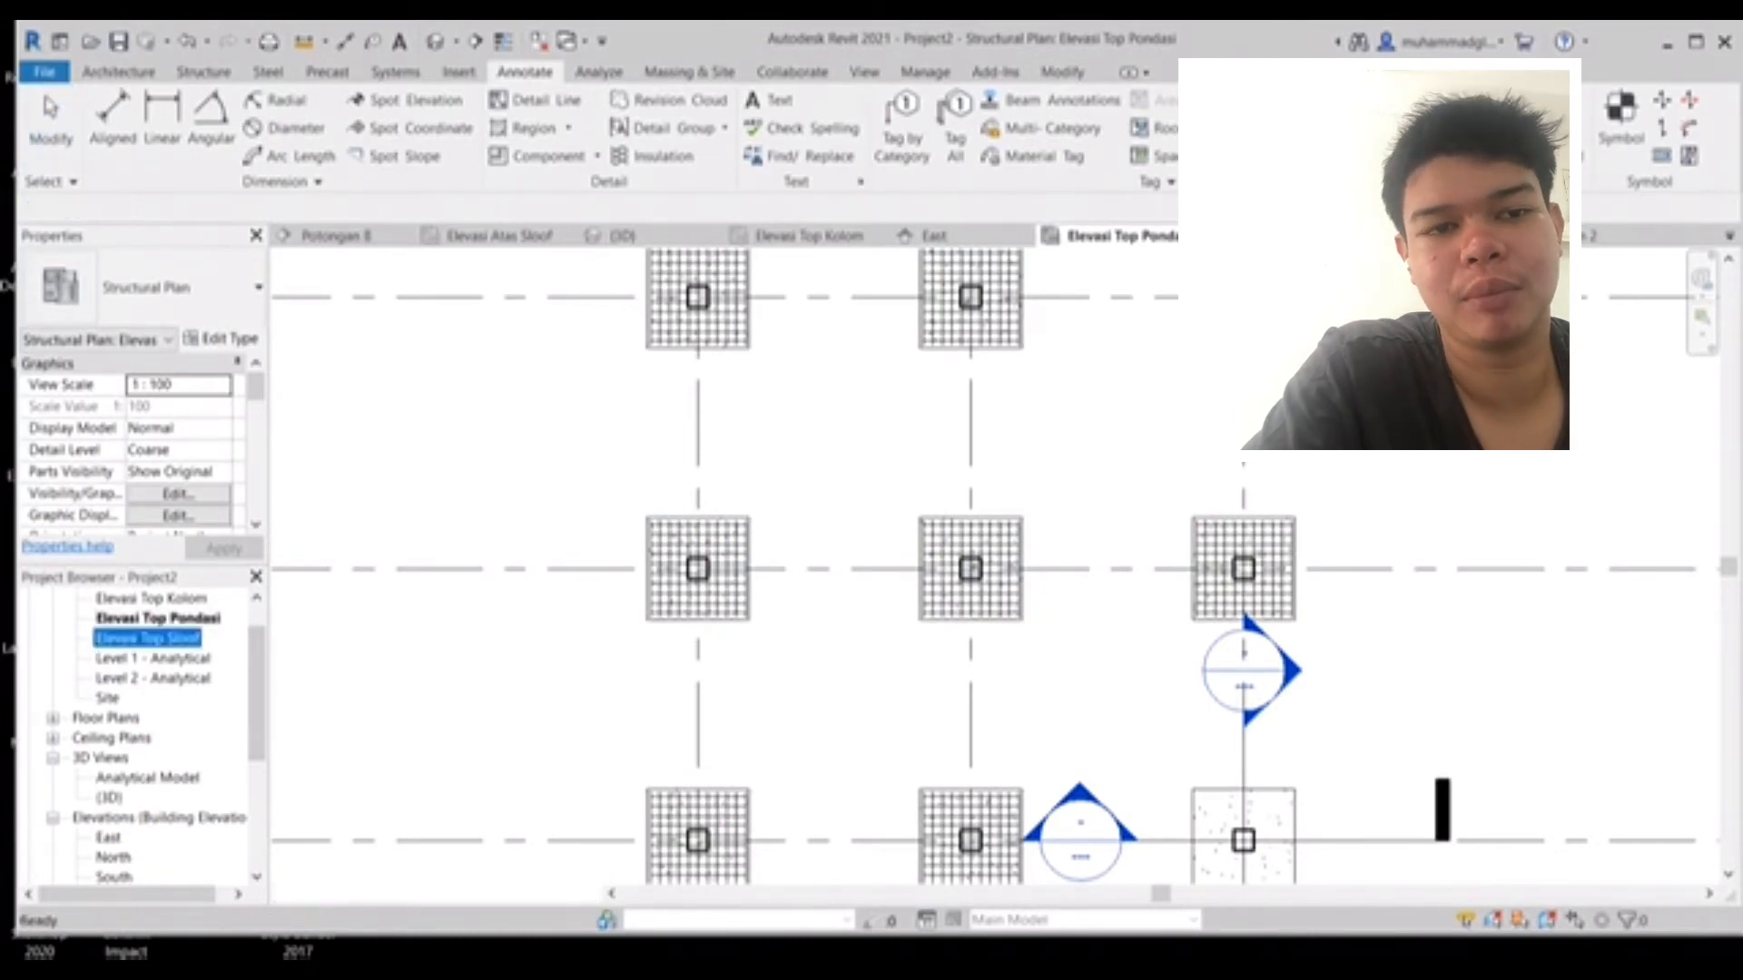
pyautogui.moveTo(898, 408); pyautogui.dragTo(844, 590, button='middle')
pyautogui.scroll(1, 845, 590)
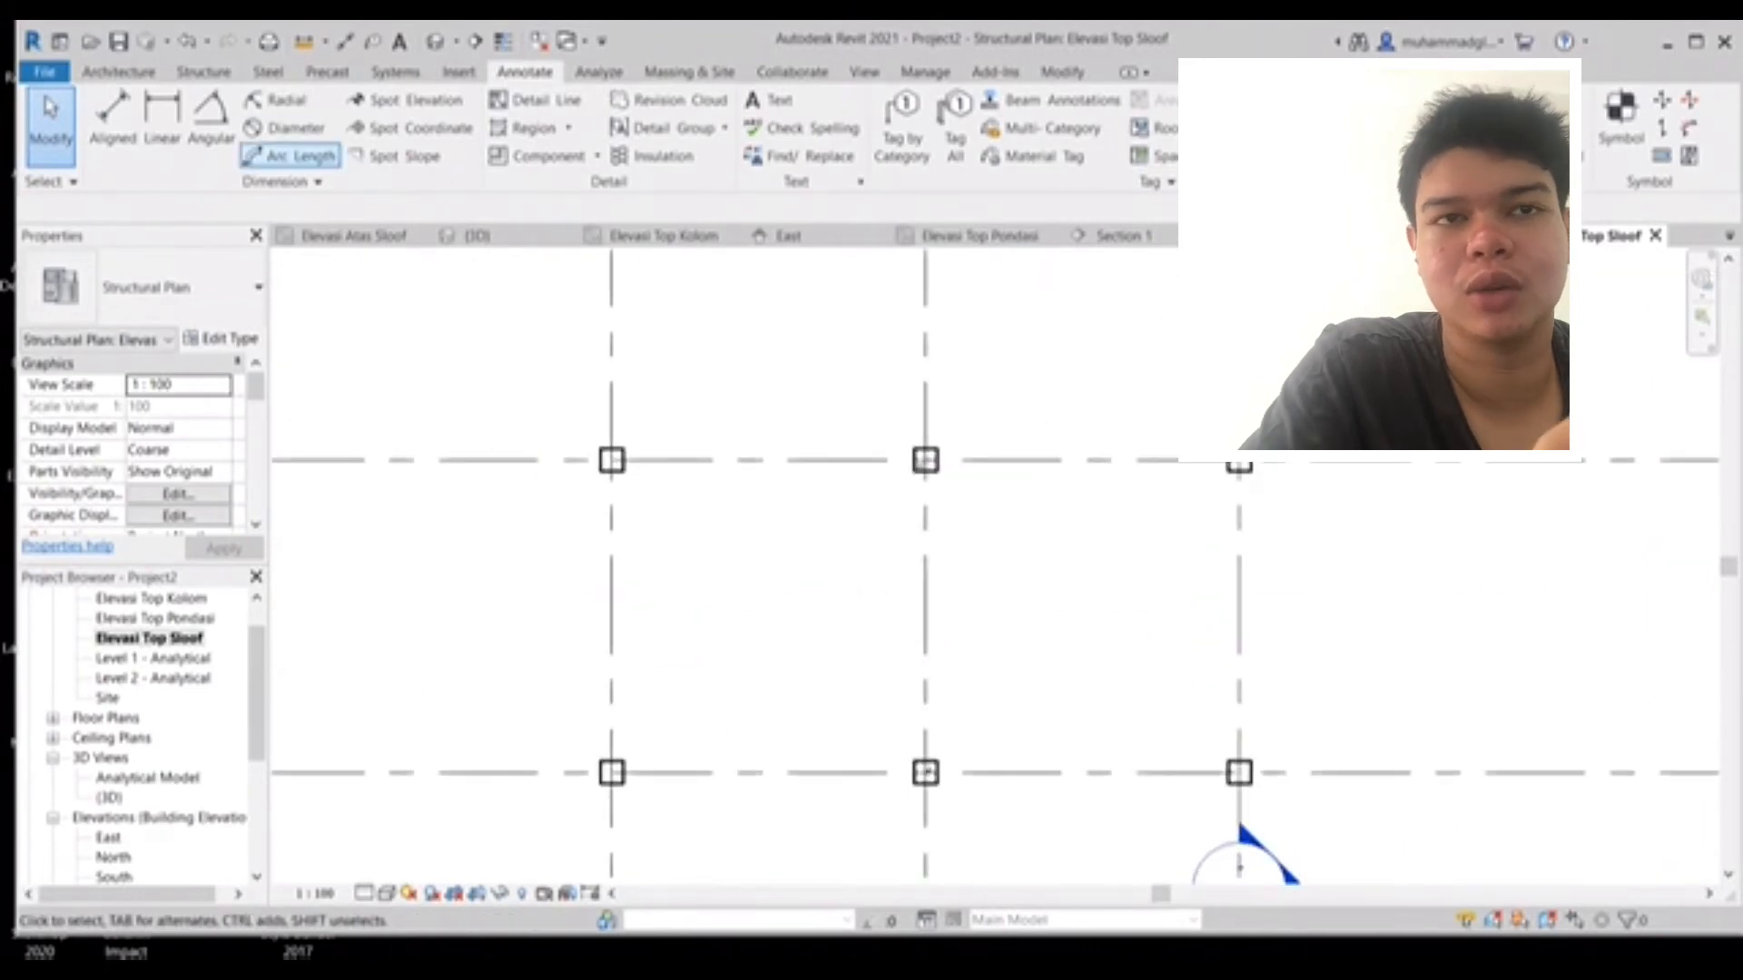
pyautogui.click(204, 72)
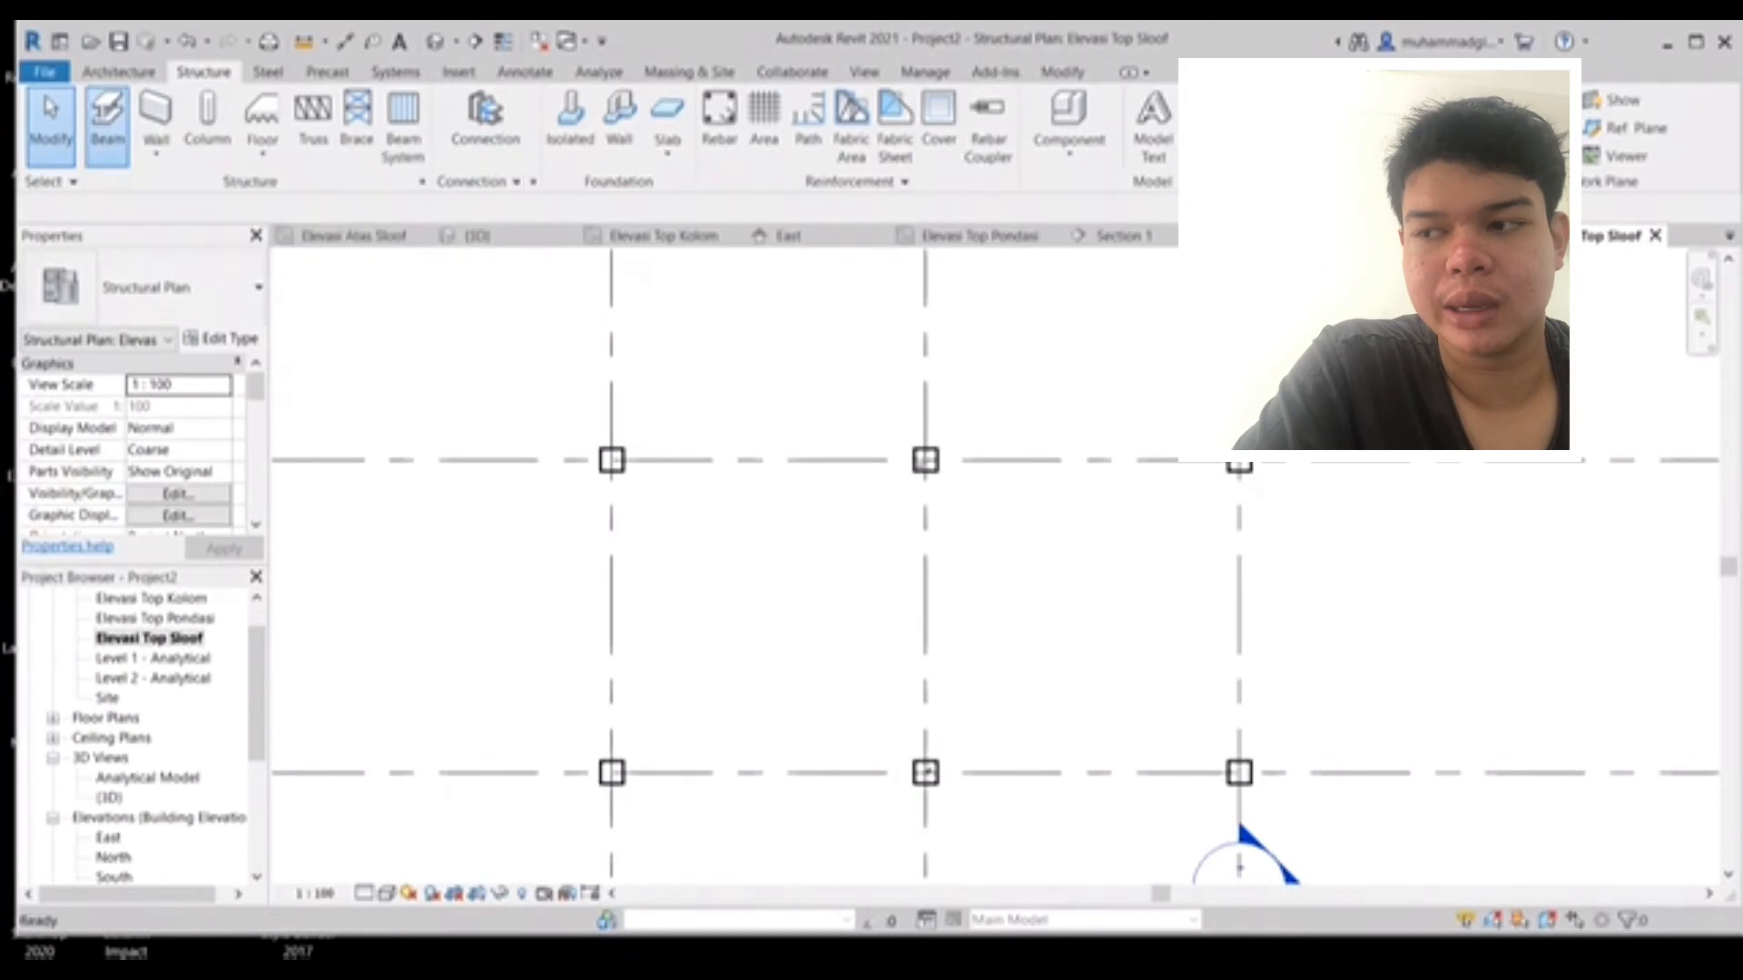
pyautogui.click(107, 122)
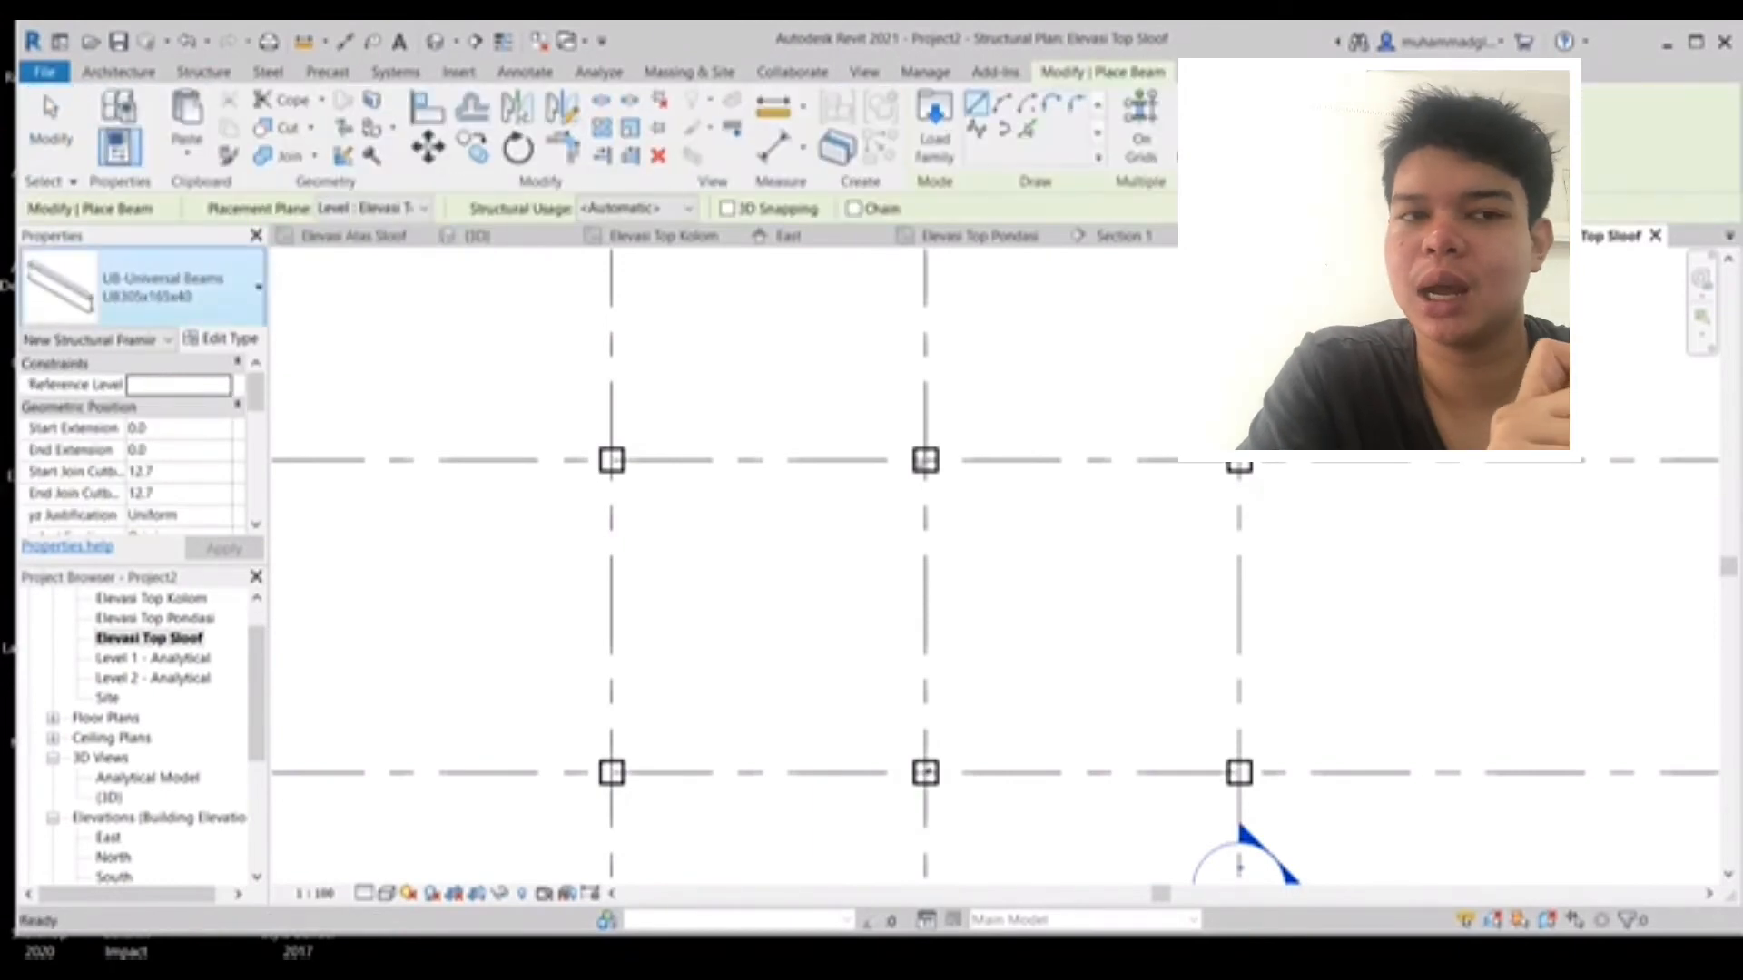
pyautogui.click(222, 338)
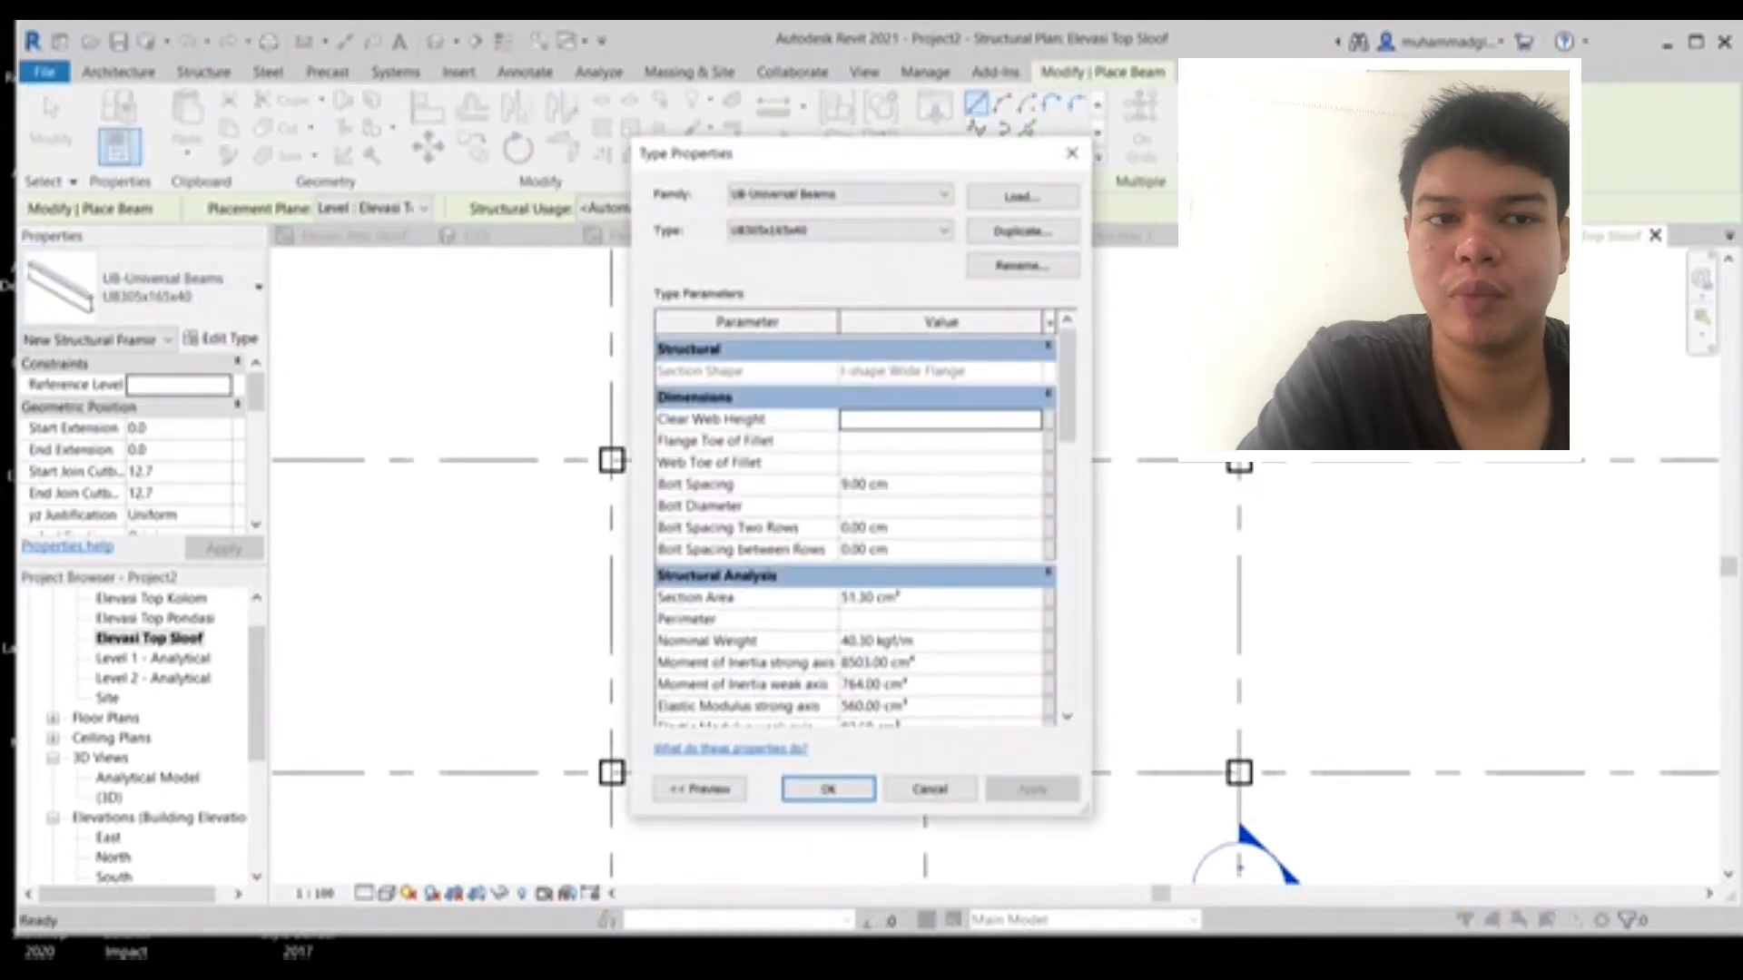
pyautogui.click(839, 195)
pyautogui.click(831, 212)
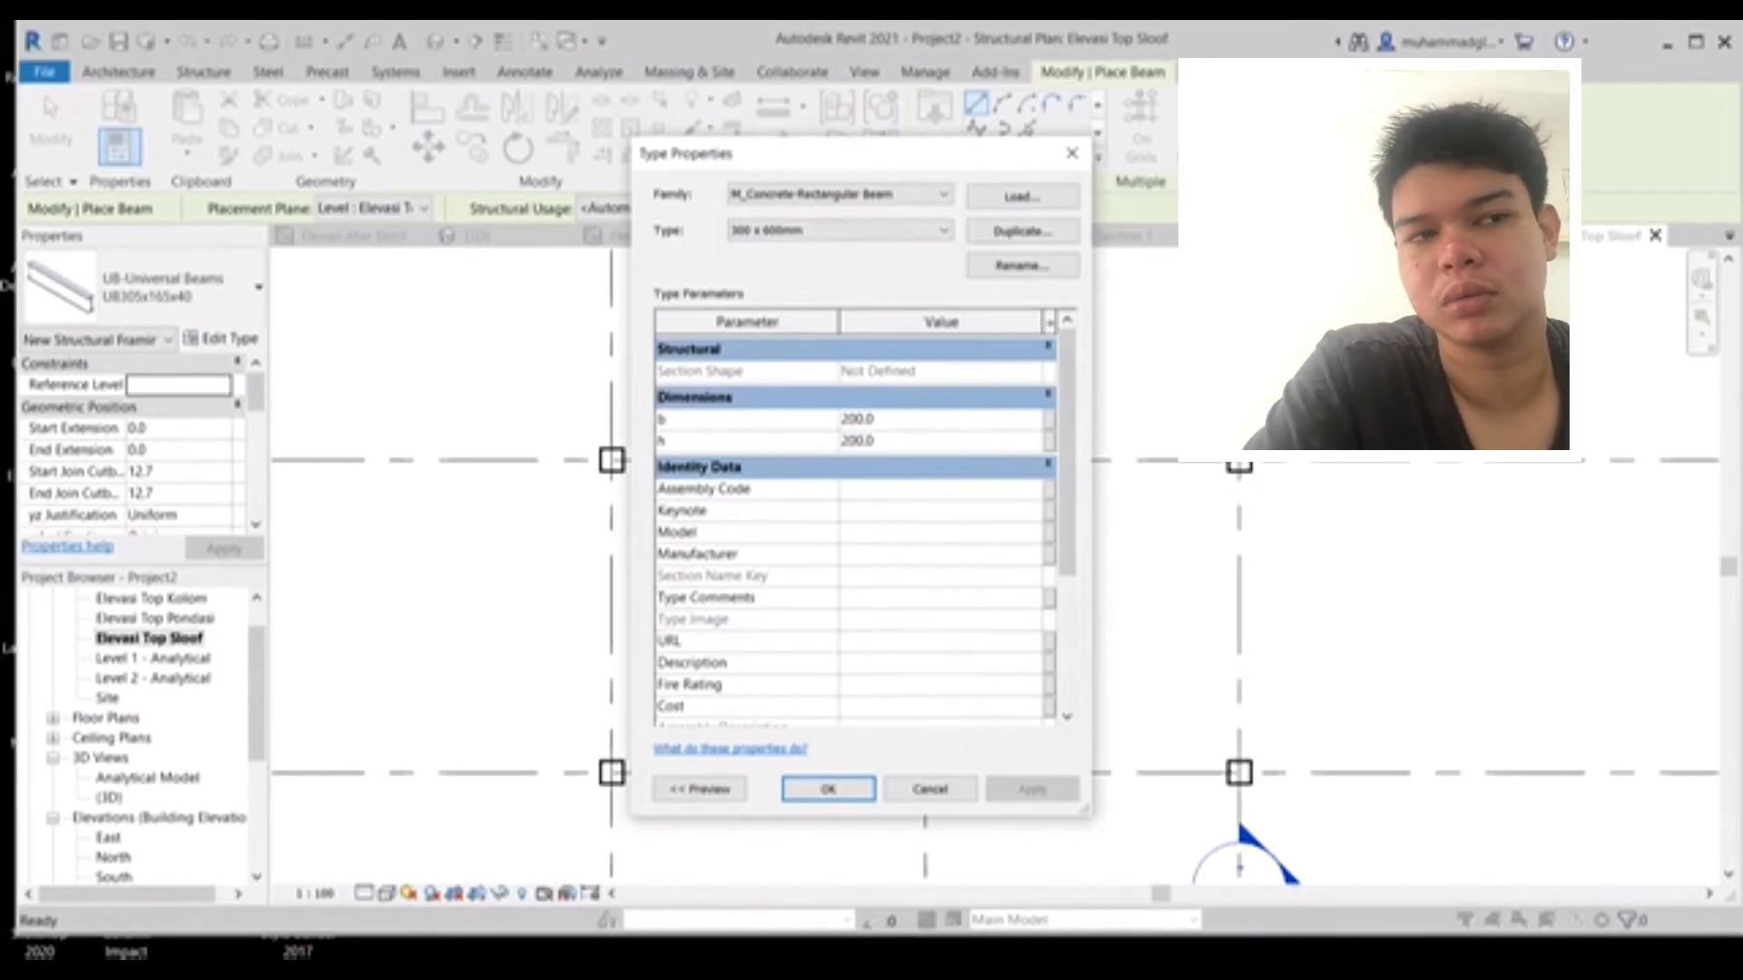
pyautogui.click(1022, 265)
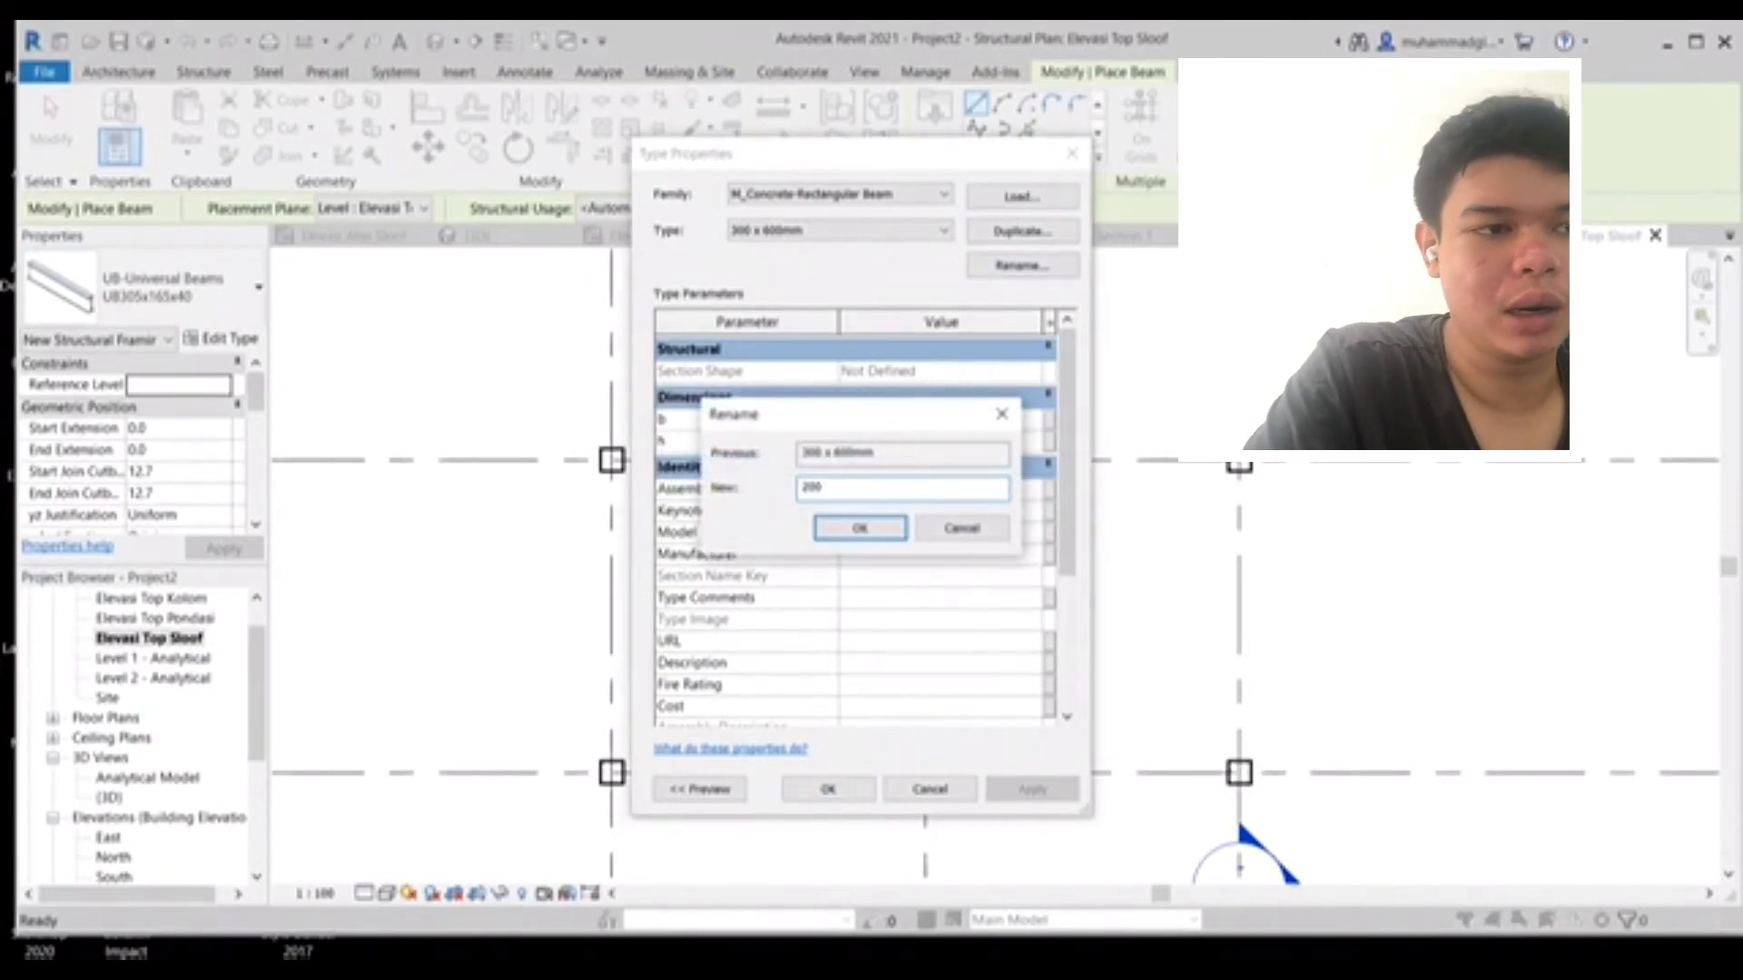
pyautogui.write('200 x 200')
pyautogui.press('Return')
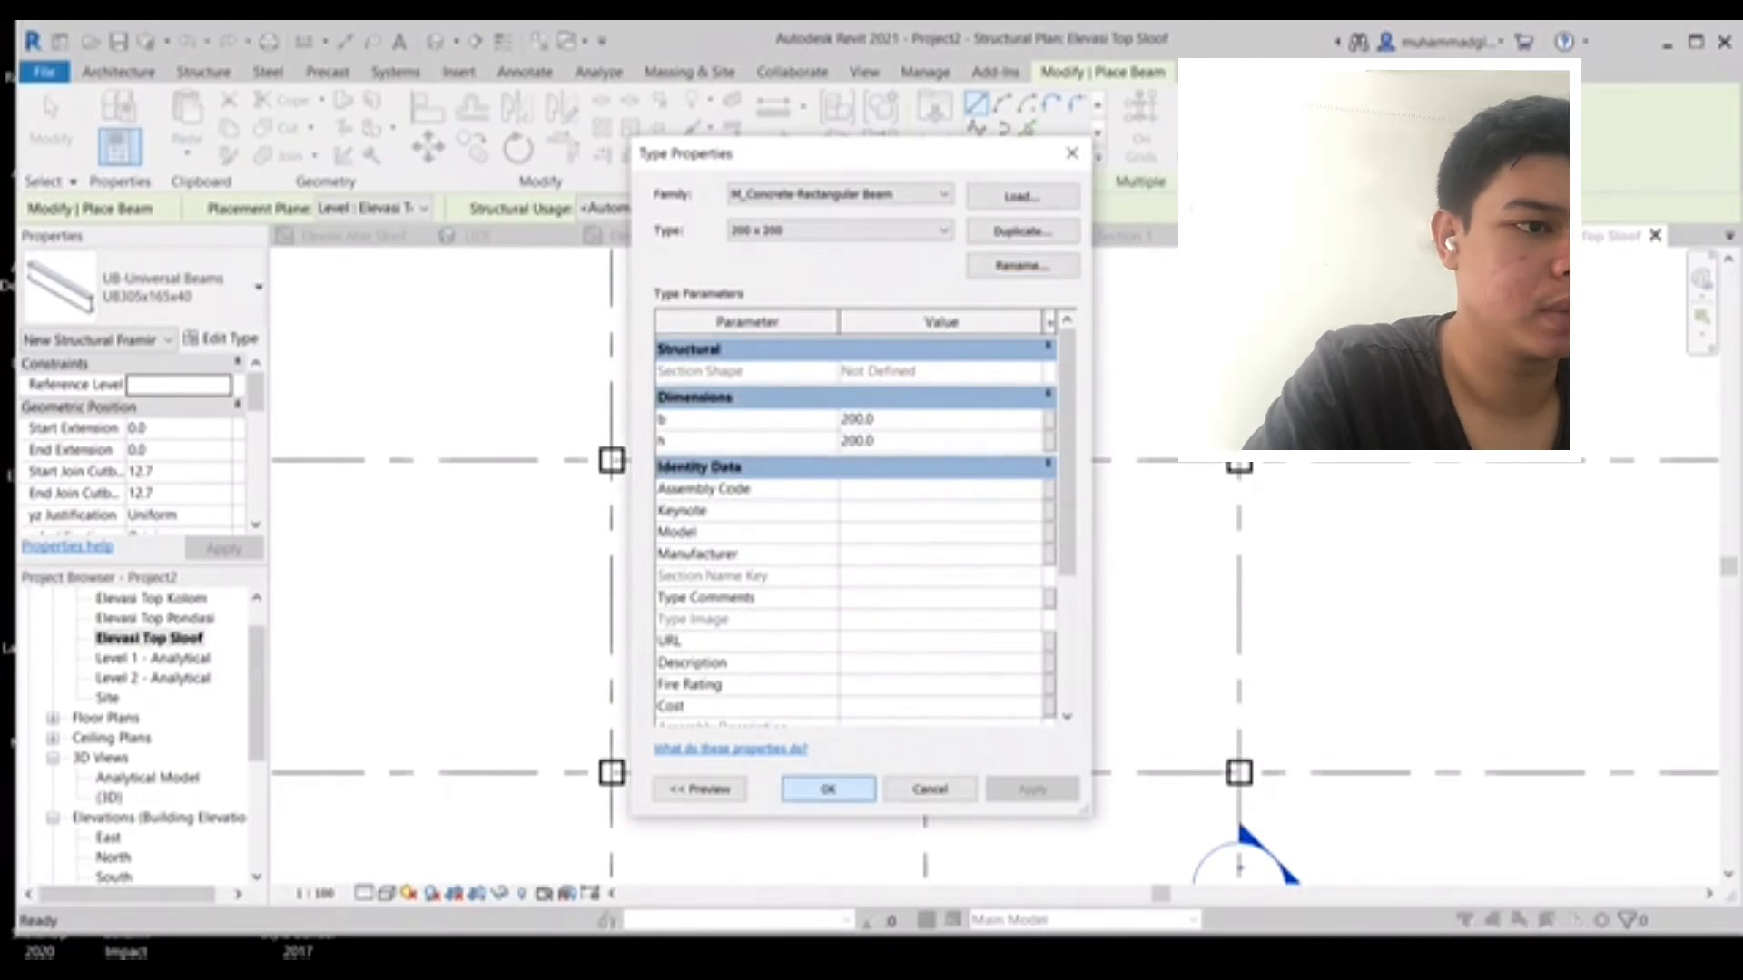
pyautogui.press('Return')
# - Place two 200 x 200 beams along a horizontal grid line, connecting each adjacent pair of columns
pyautogui.scroll(3, 581, 437)
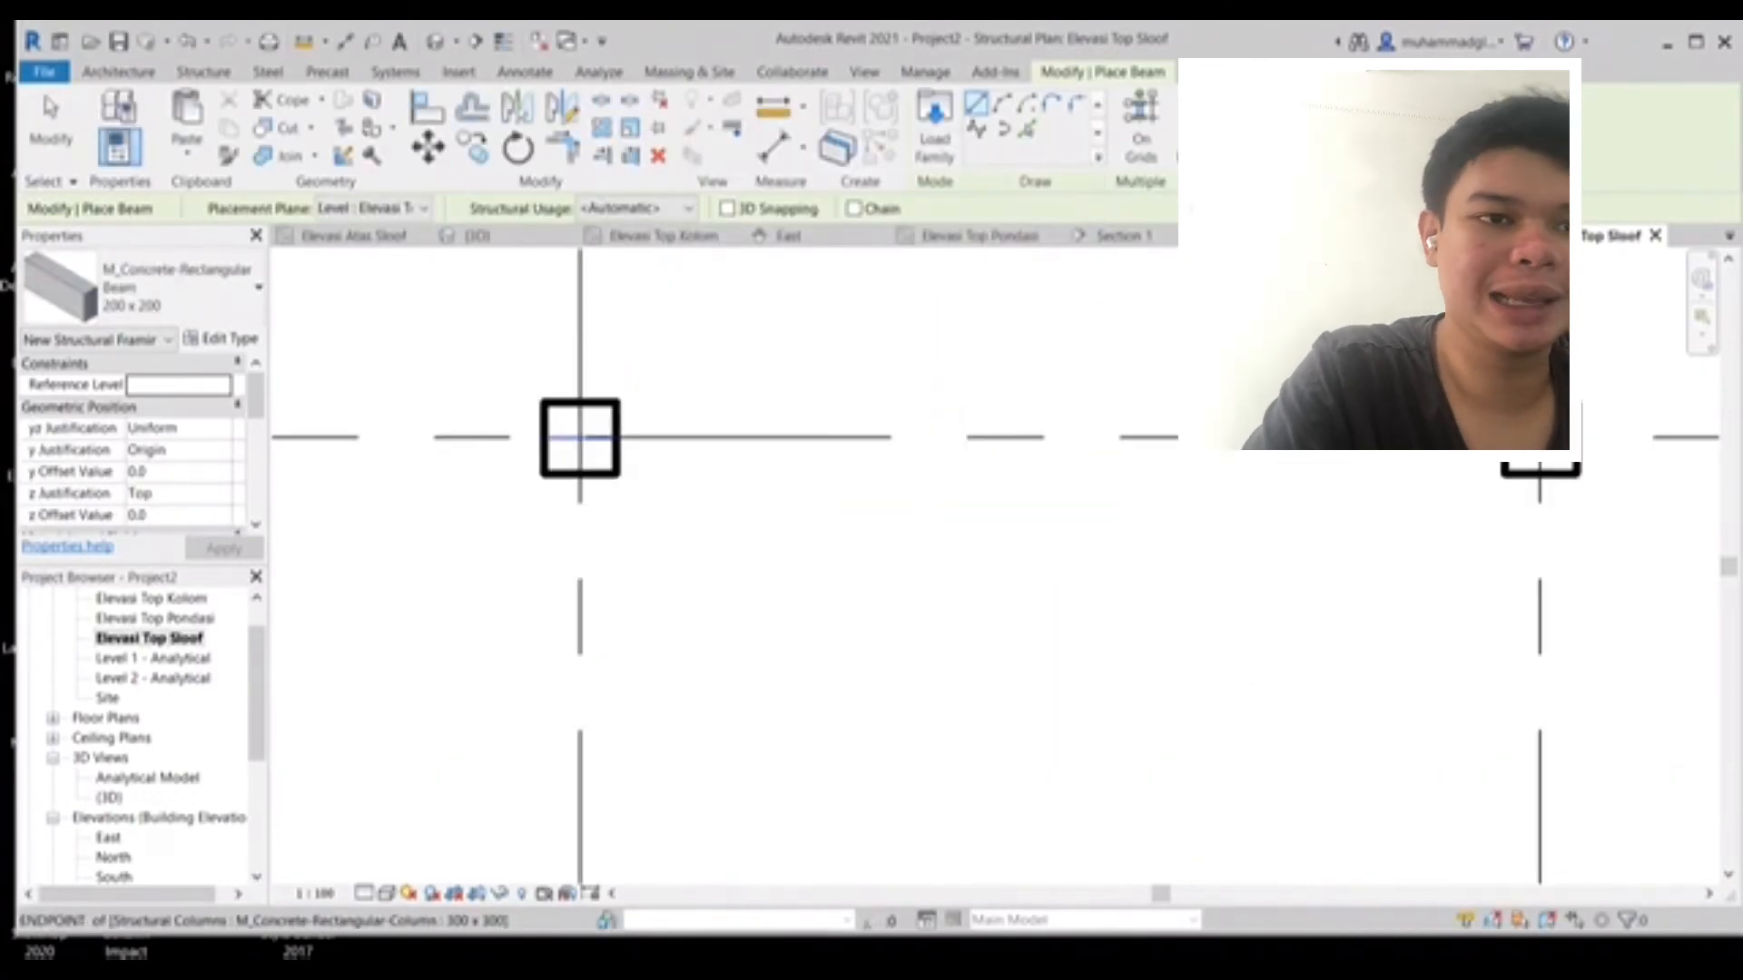
pyautogui.click(615, 438)
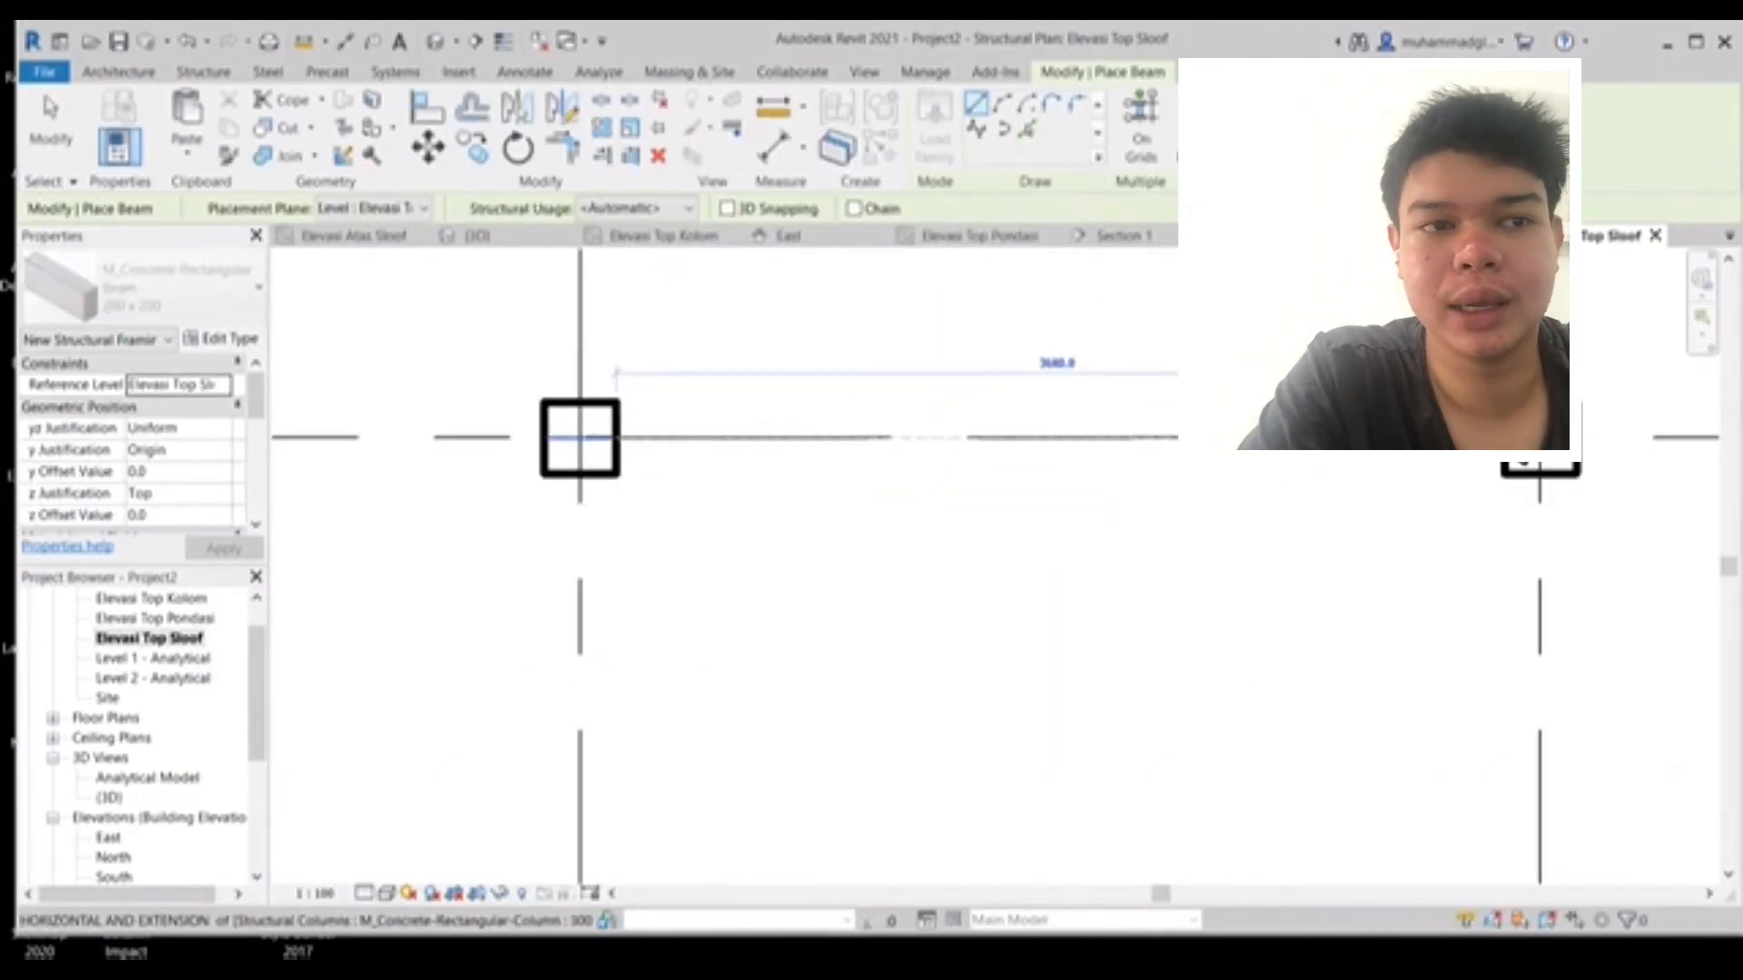
pyautogui.click(1502, 437)
pyautogui.moveTo(992, 466); pyautogui.dragTo(417, 455, button='middle')
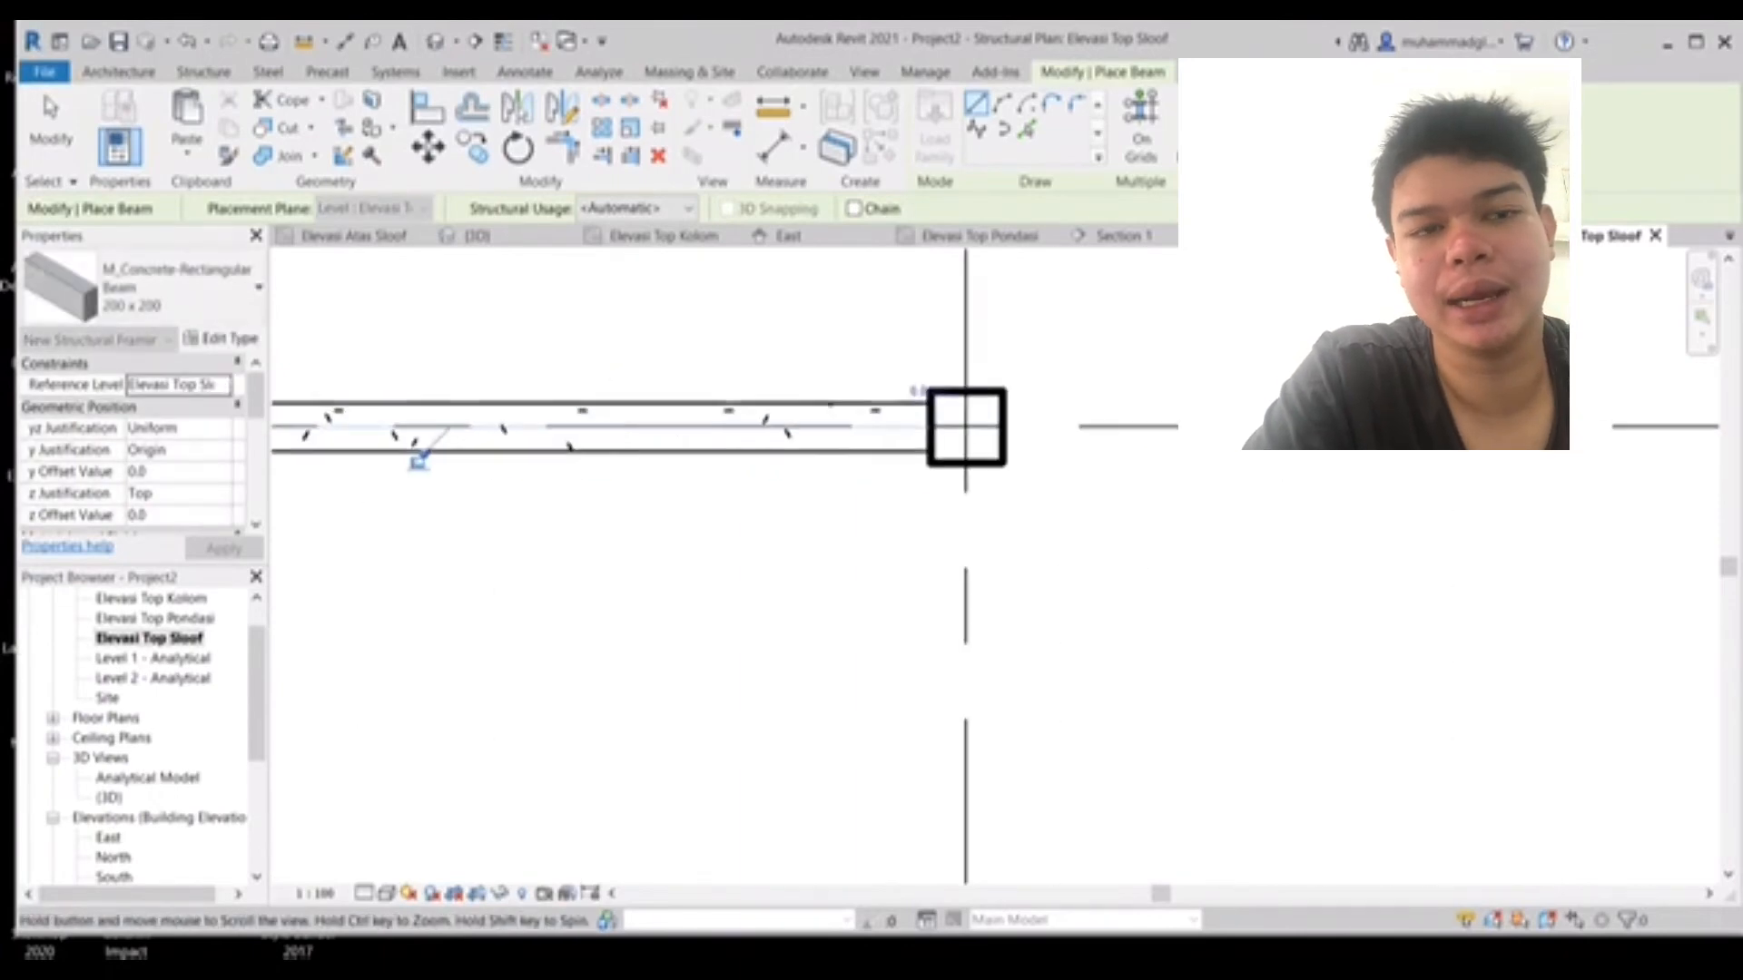
pyautogui.click(999, 427)
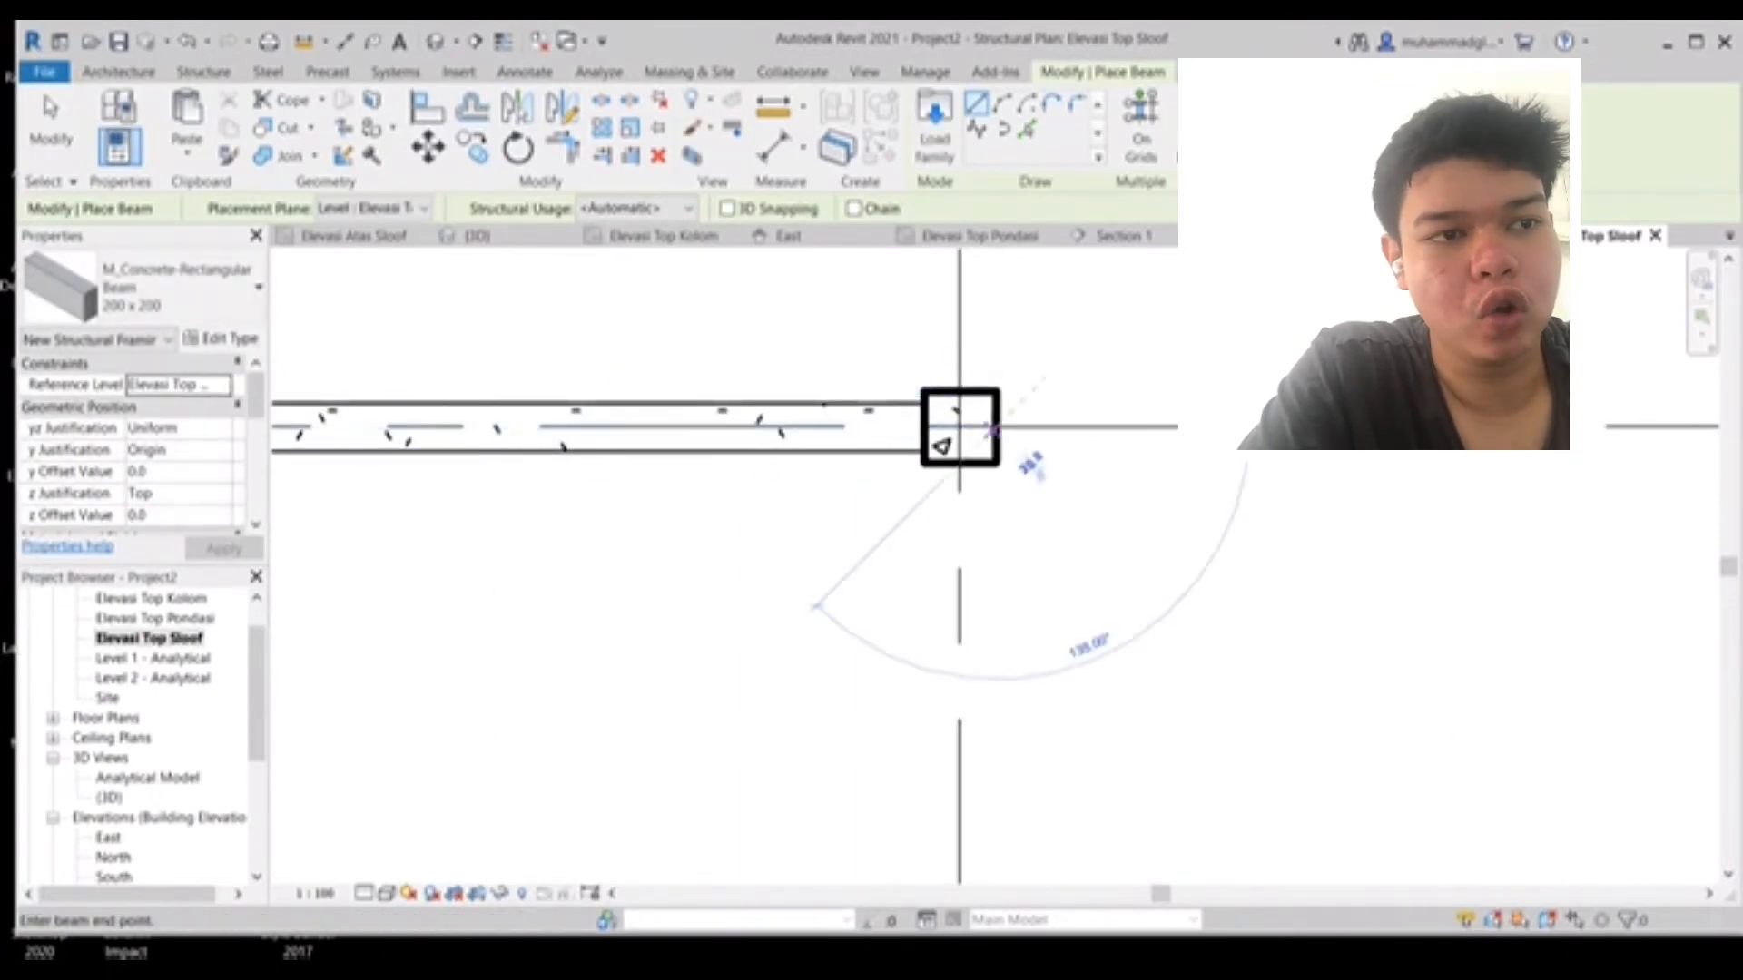
pyautogui.moveTo(1264, 429); pyautogui.dragTo(555, 433, button='middle')
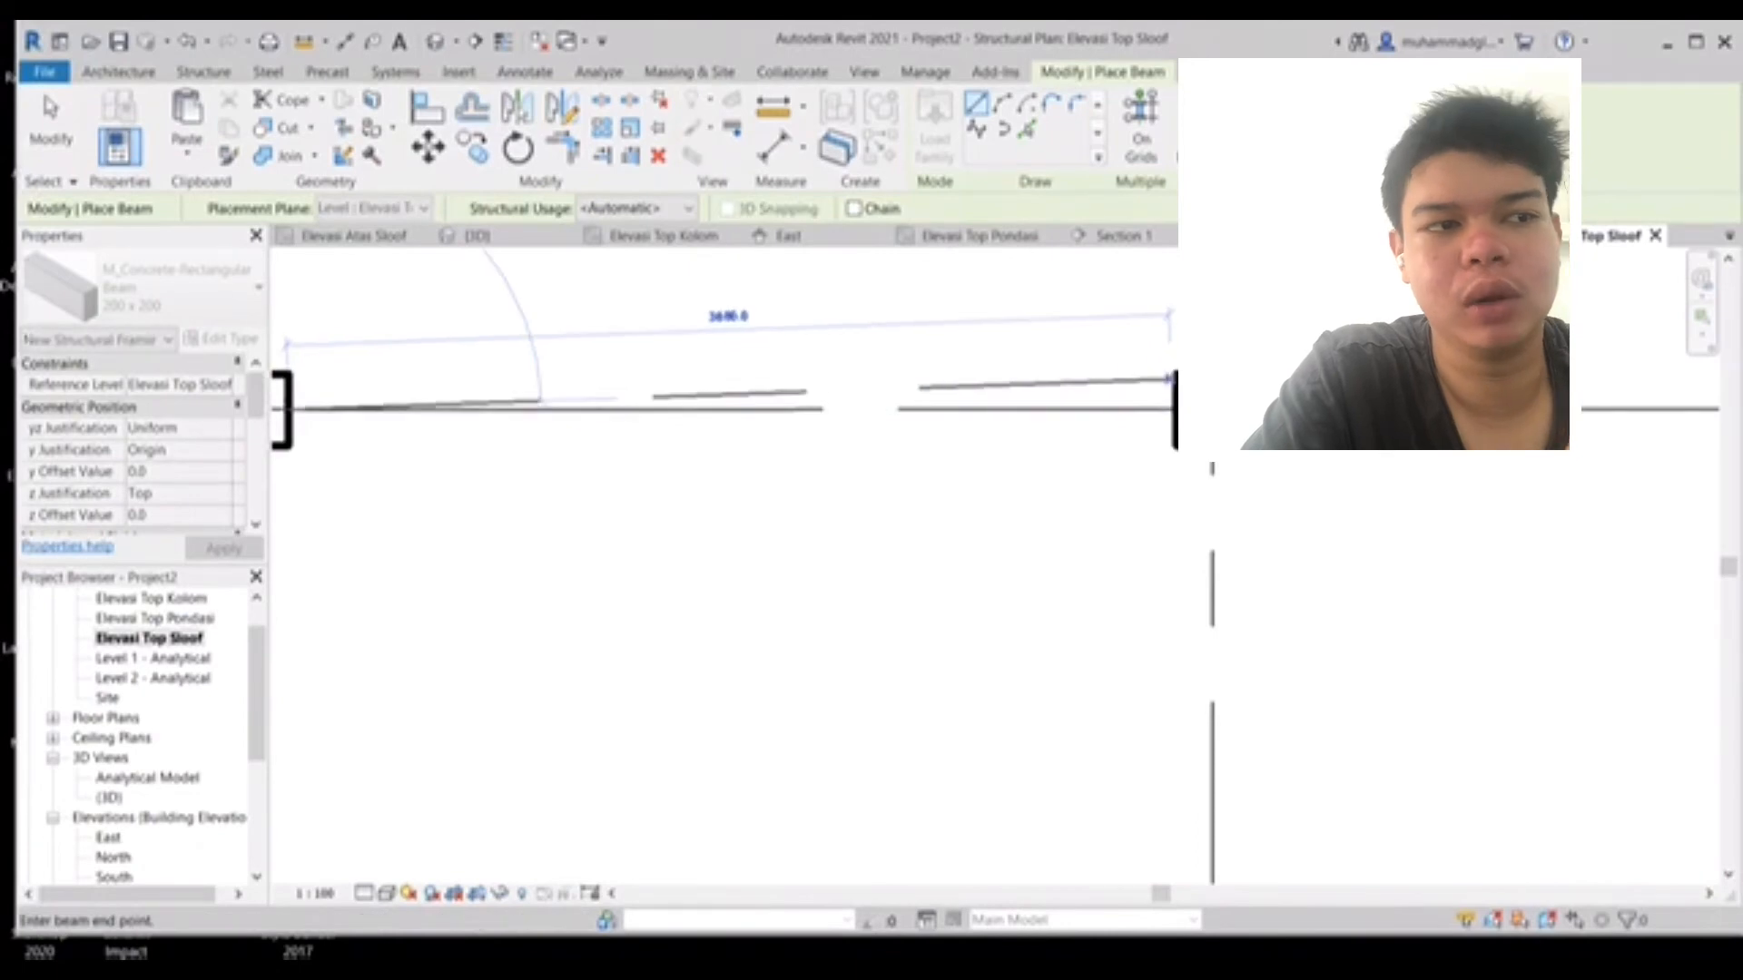
pyautogui.click(1173, 409)
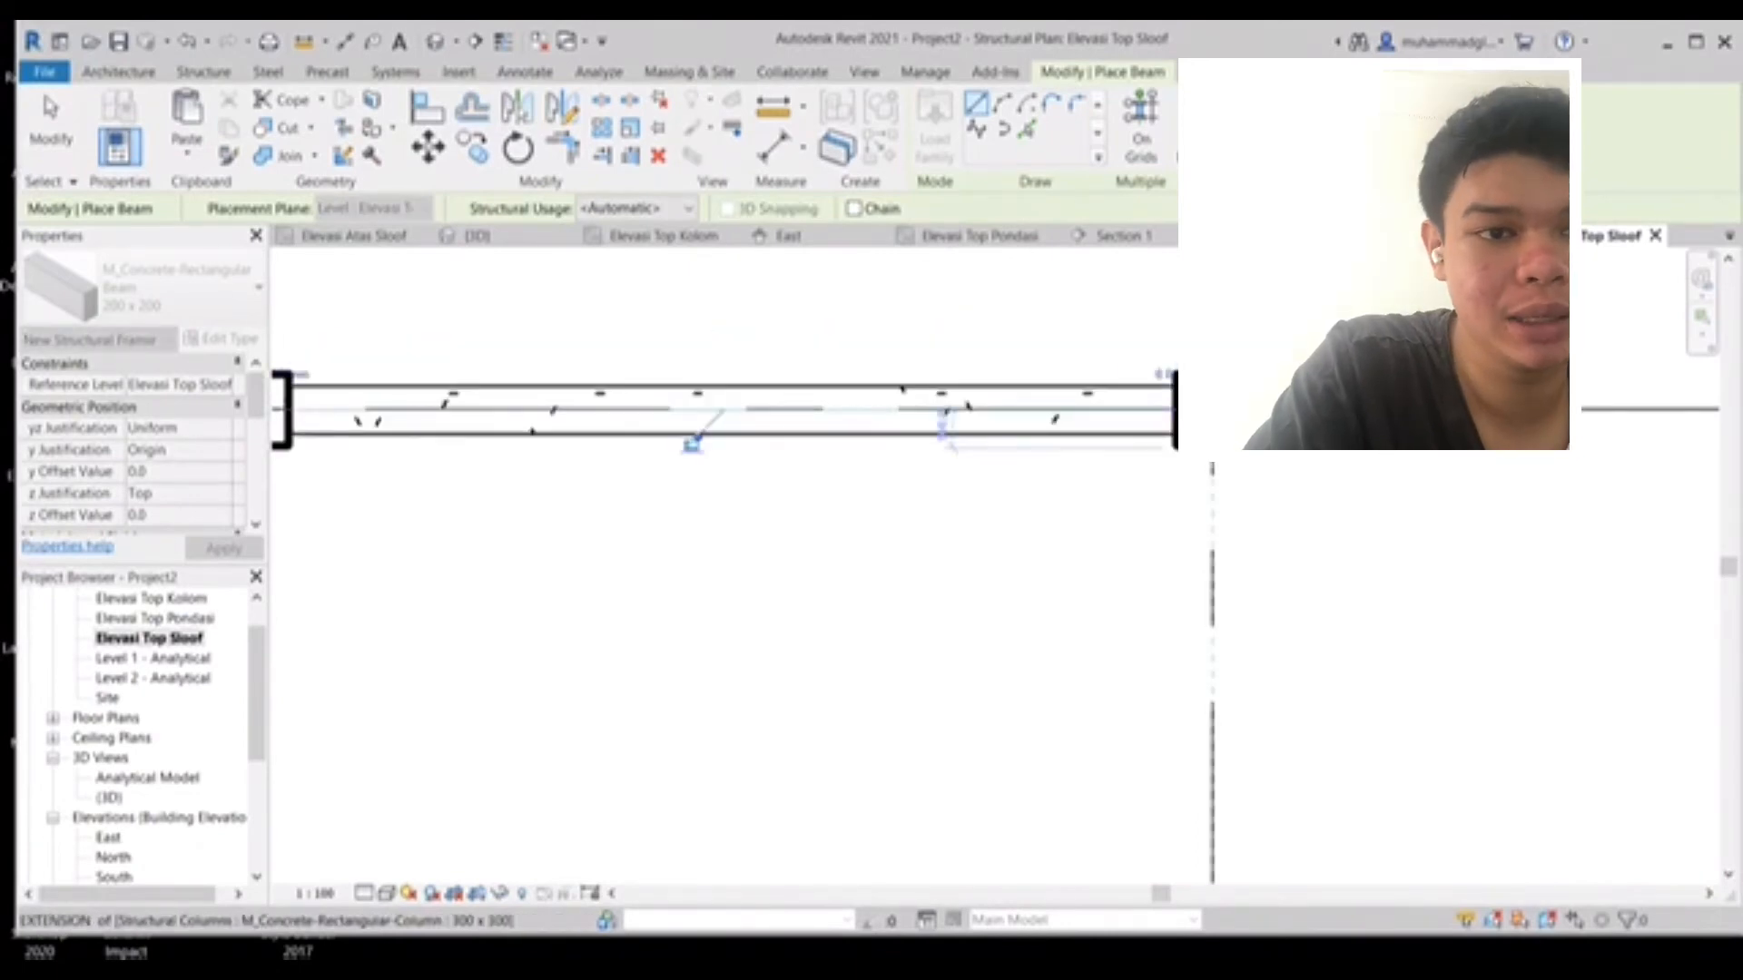
# - Place 200 x 200 beams along a vertical grid line between the columns
pyautogui.click(1214, 447)
pyautogui.scroll(-6, 1234, 676)
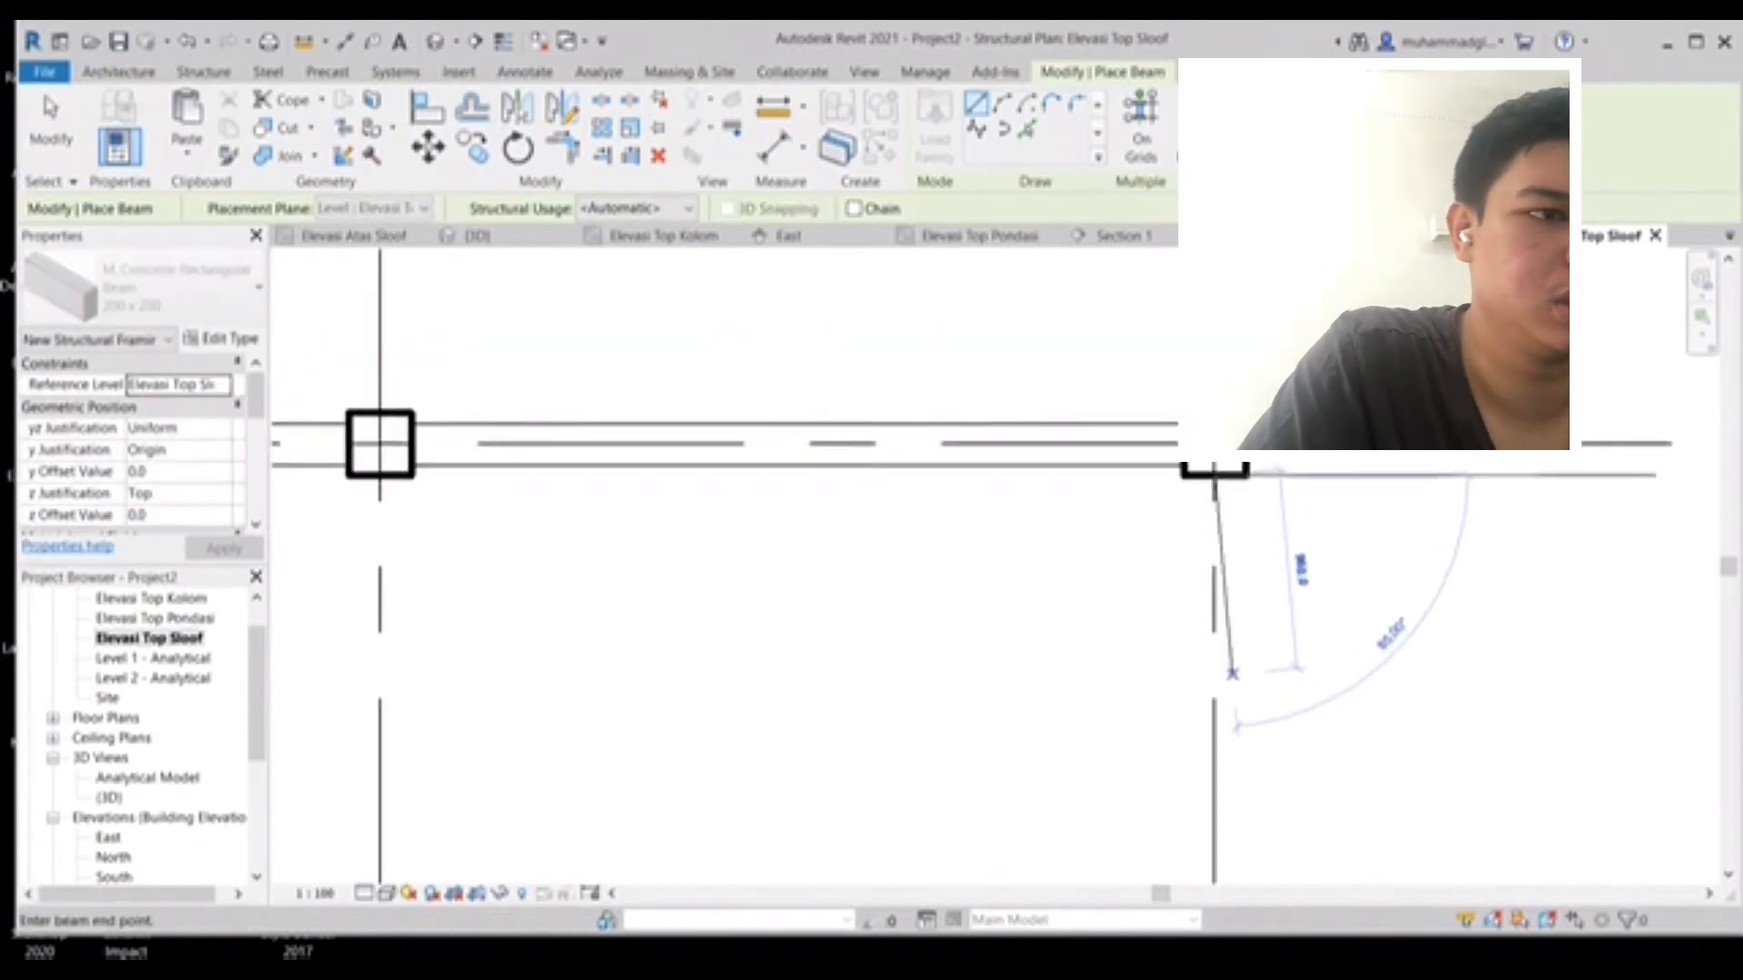
pyautogui.moveTo(1248, 747); pyautogui.dragTo(1182, 764, button='middle')
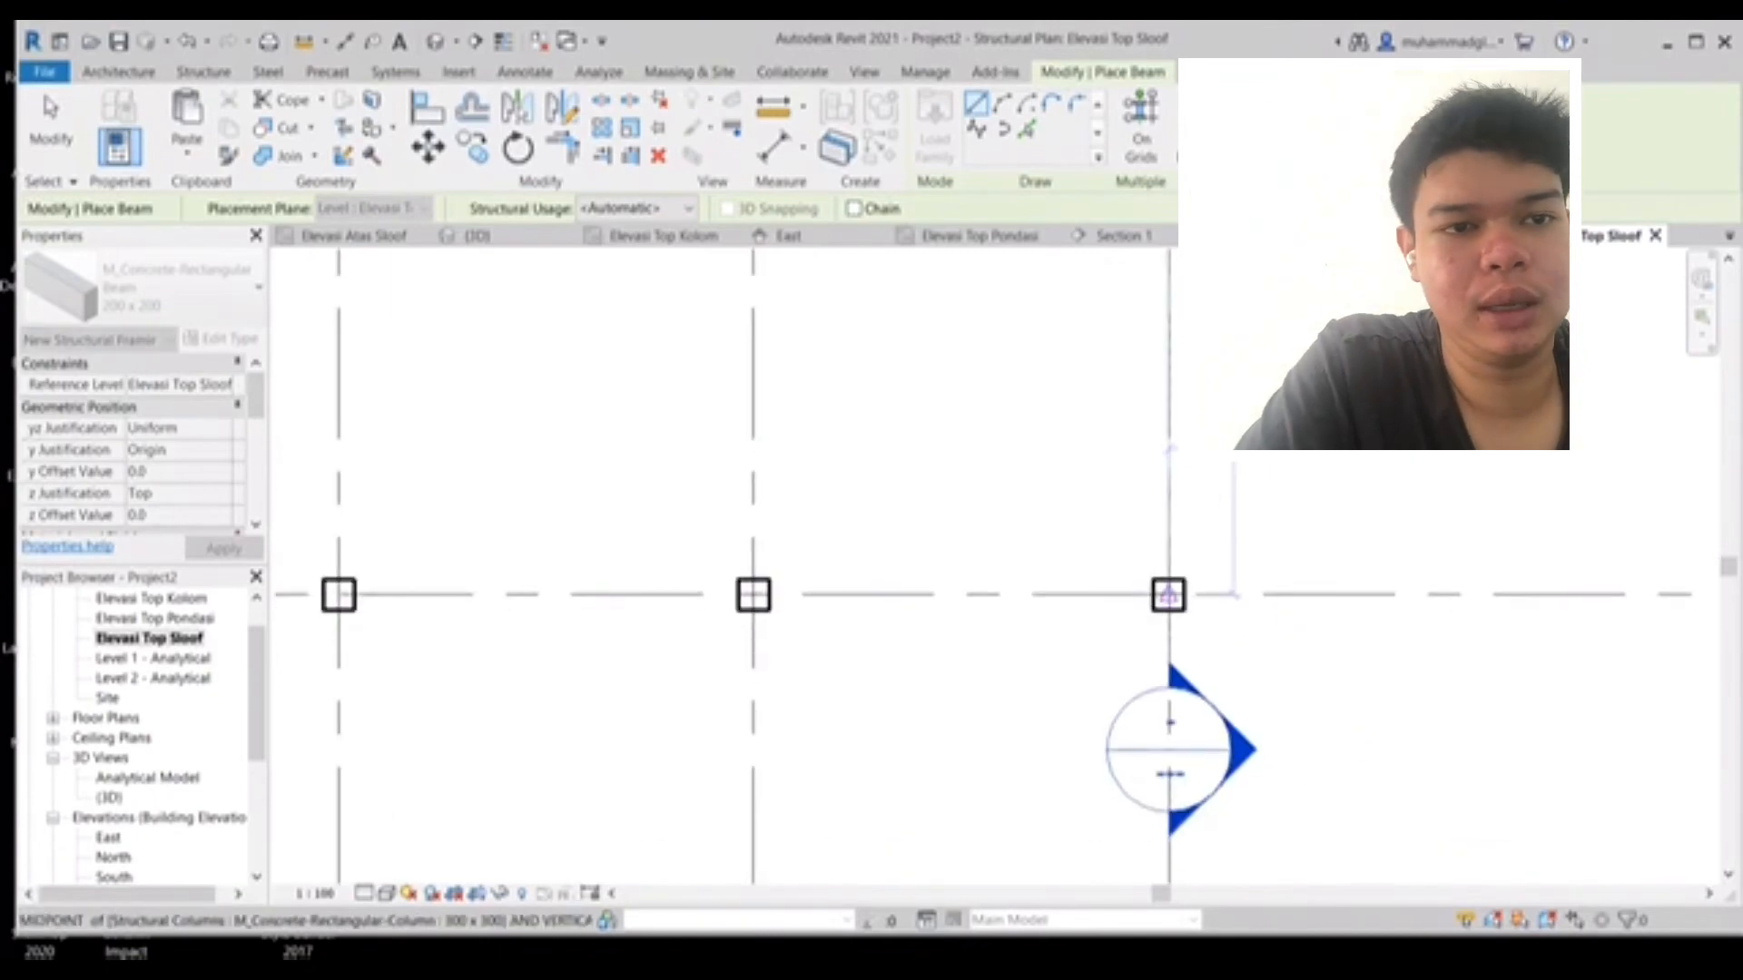
pyautogui.click(1168, 585)
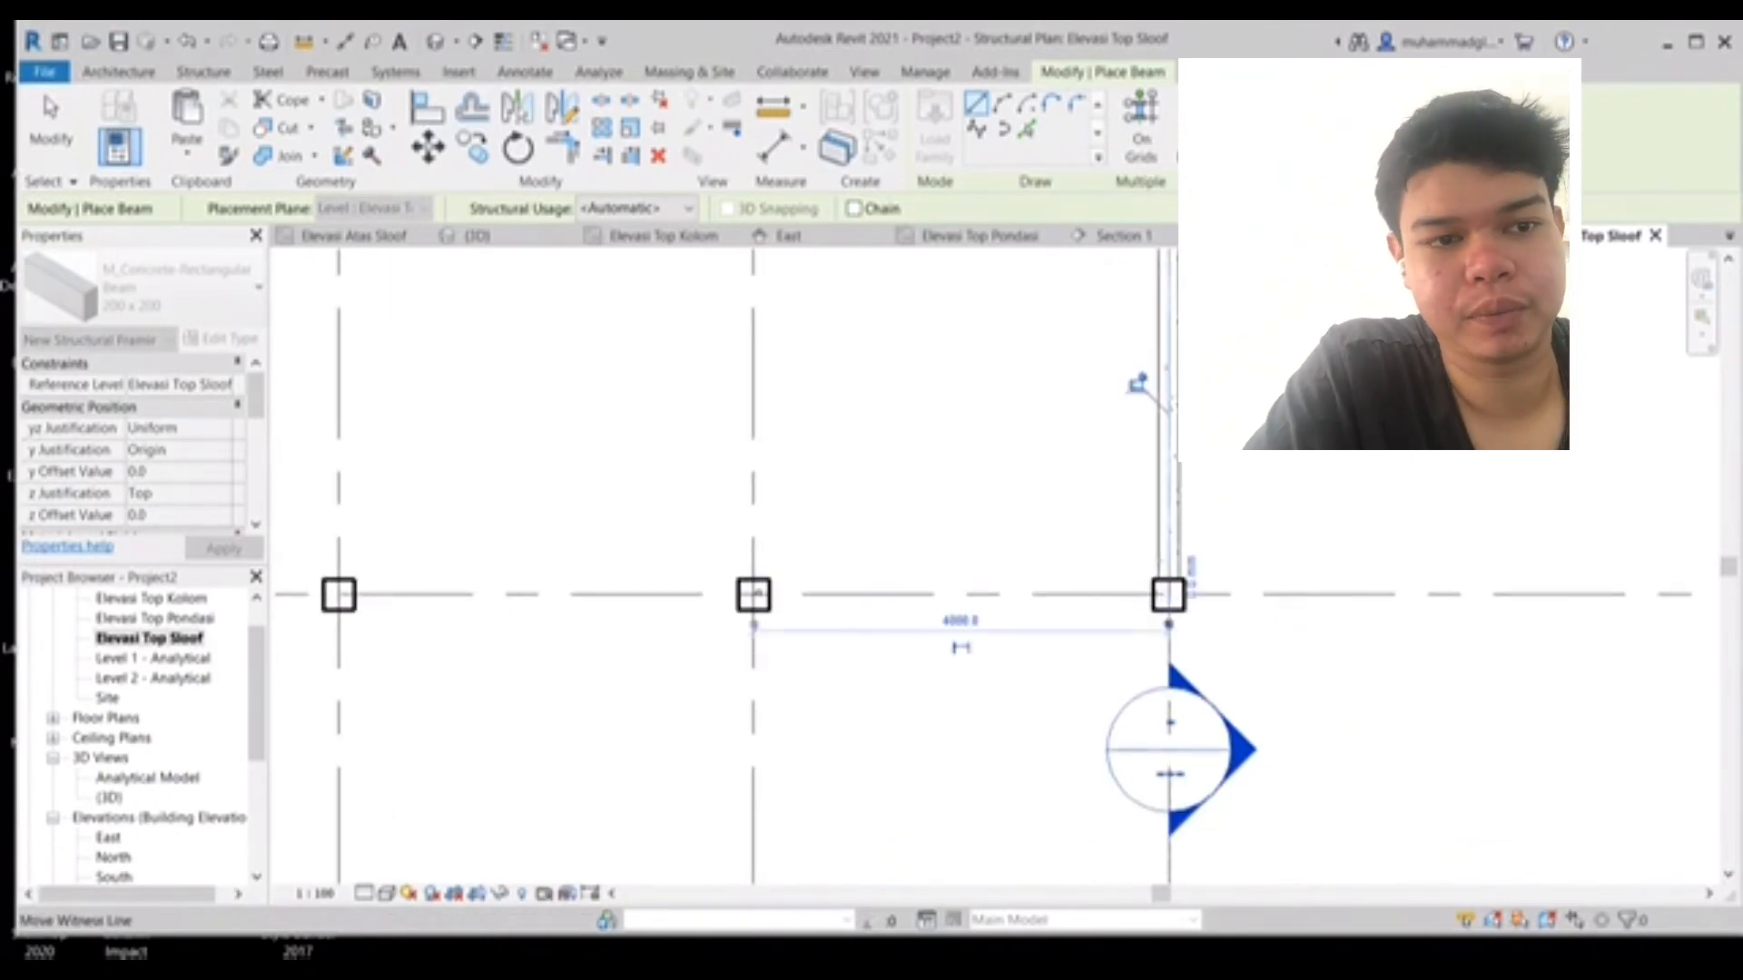
pyautogui.moveTo(1168, 590); pyautogui.dragTo(1147, 419, button='middle')
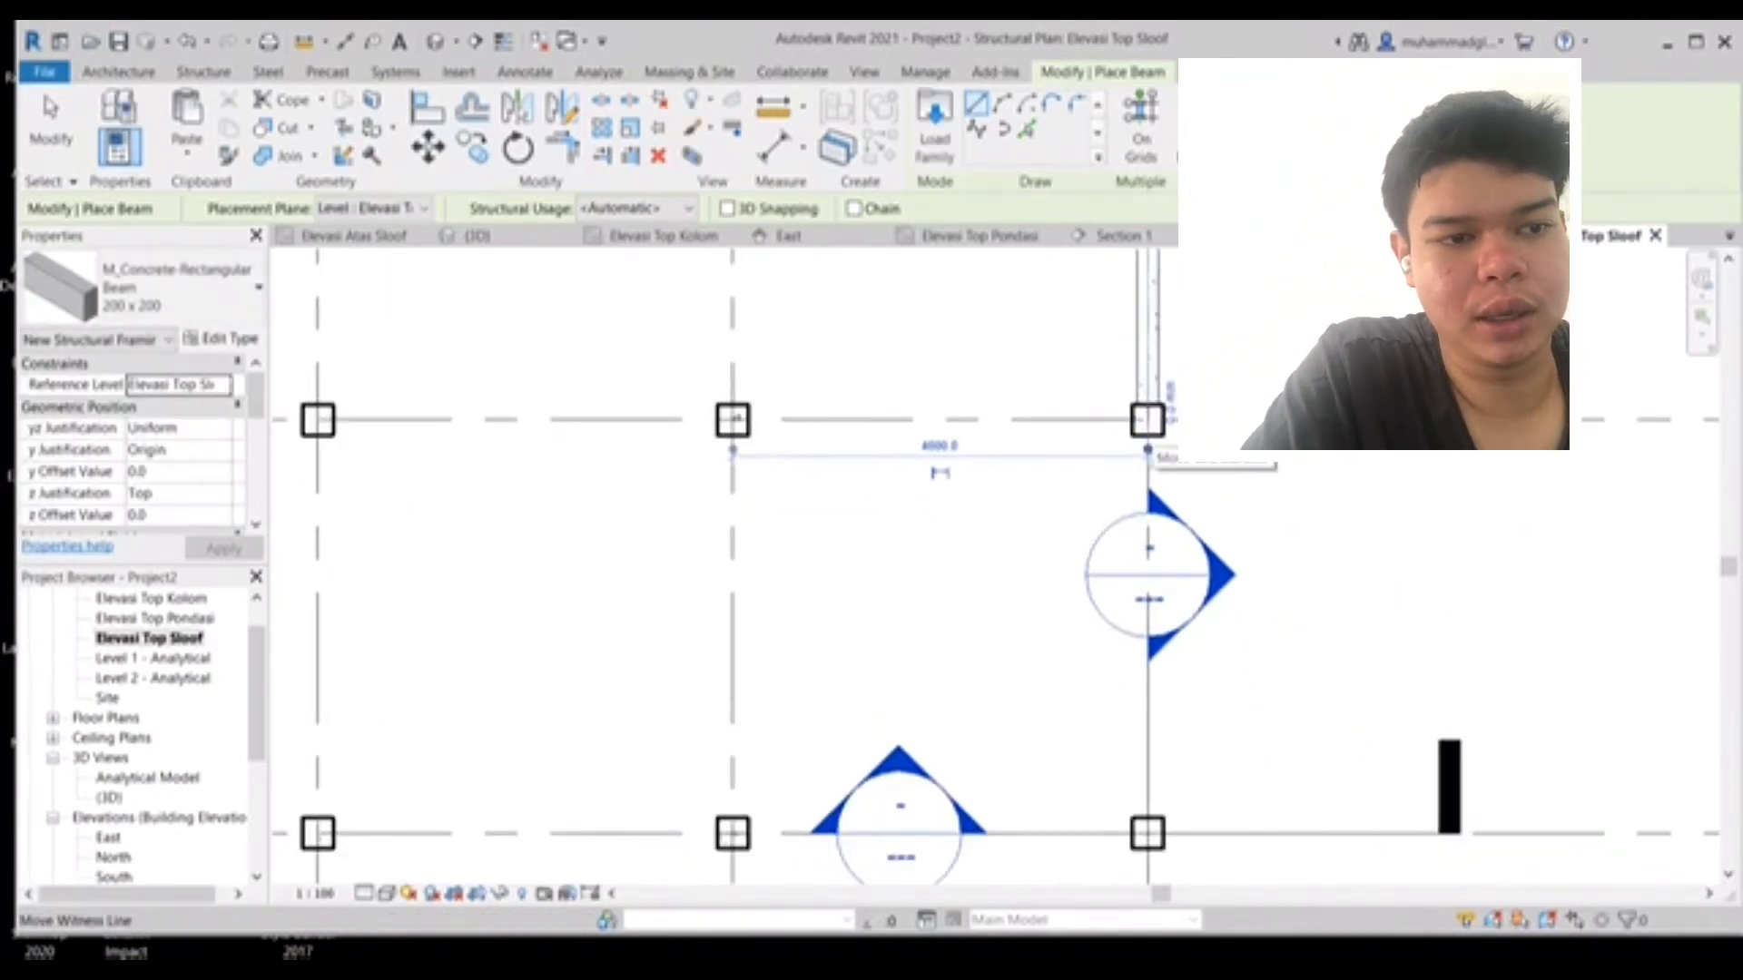
pyautogui.click(1148, 419)
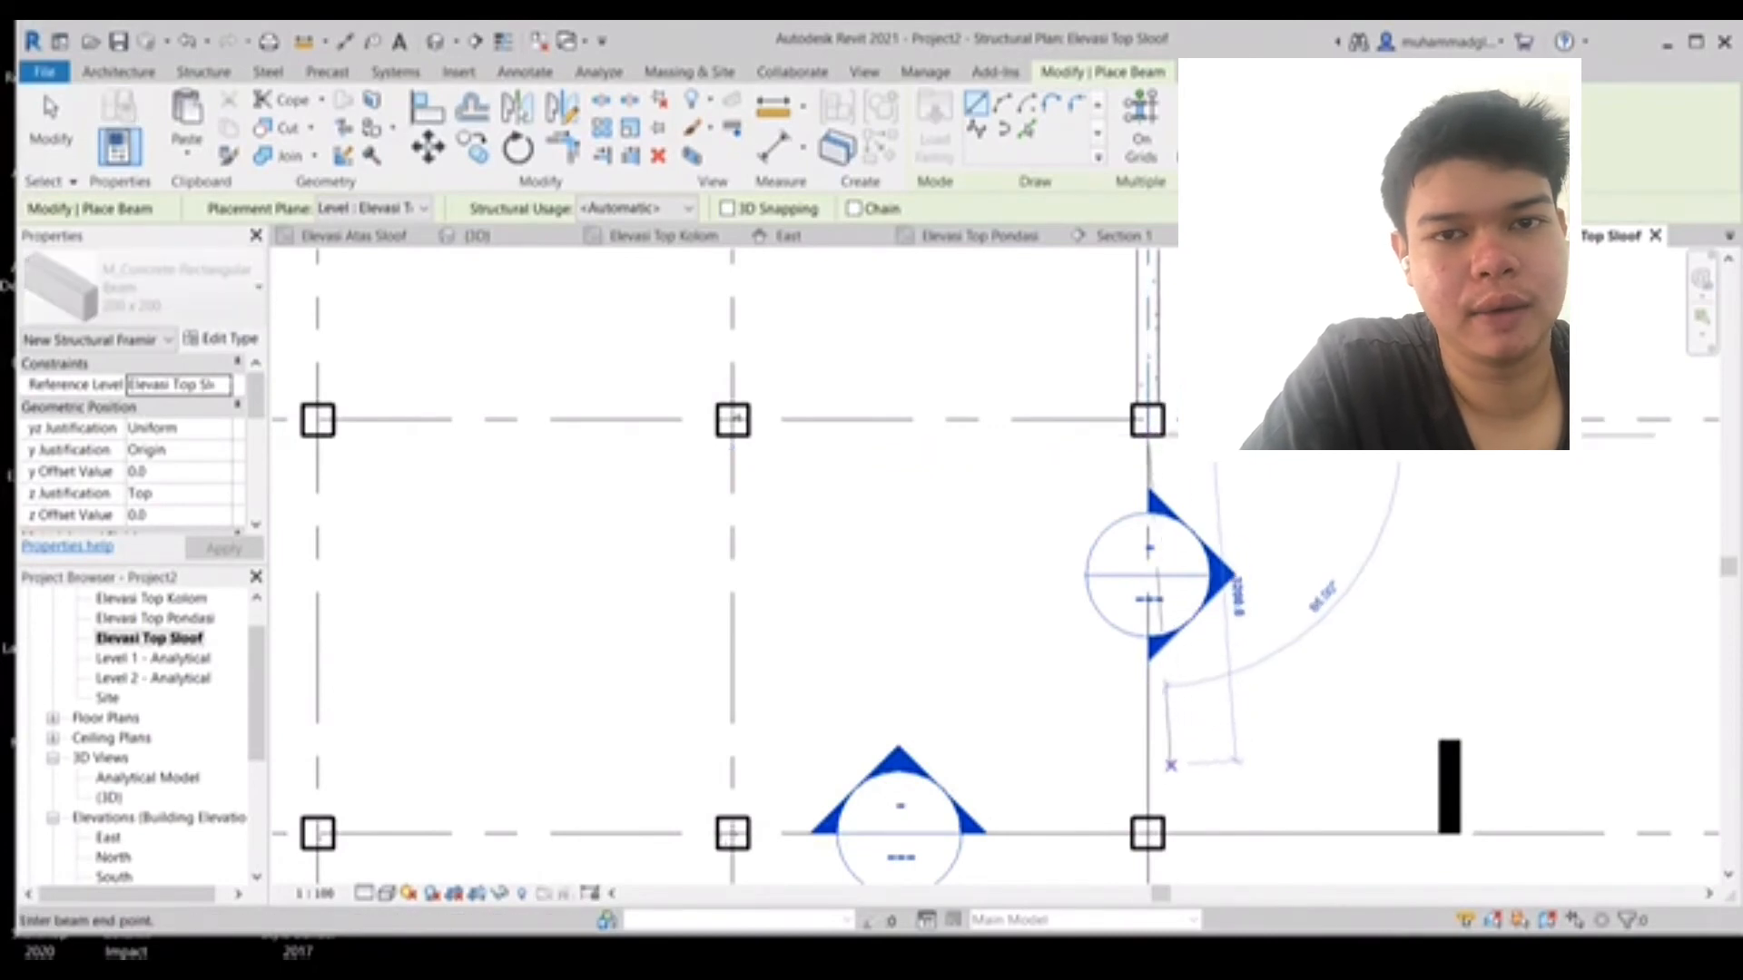
pyautogui.click(1147, 821)
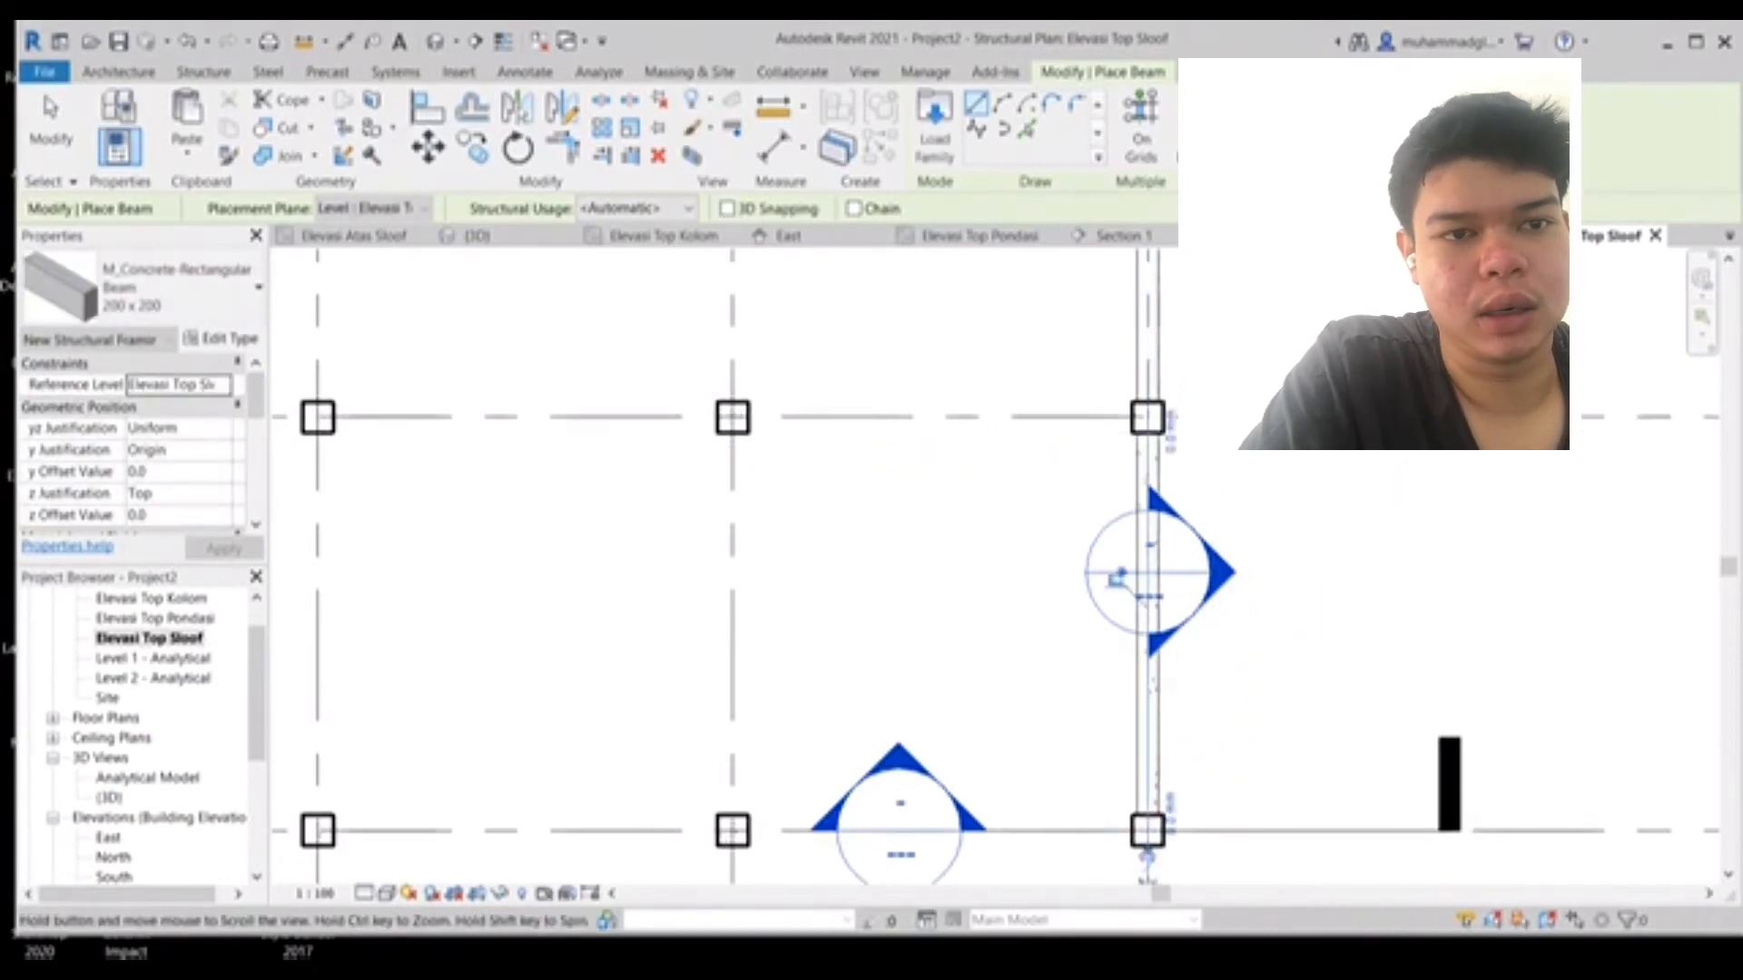
# - Place 200 x 200 beams along the next horizontal grid line, spanning column to column
pyautogui.moveTo(1149, 859); pyautogui.dragTo(1255, 721, button='middle')
pyautogui.scroll(4, 1194, 700)
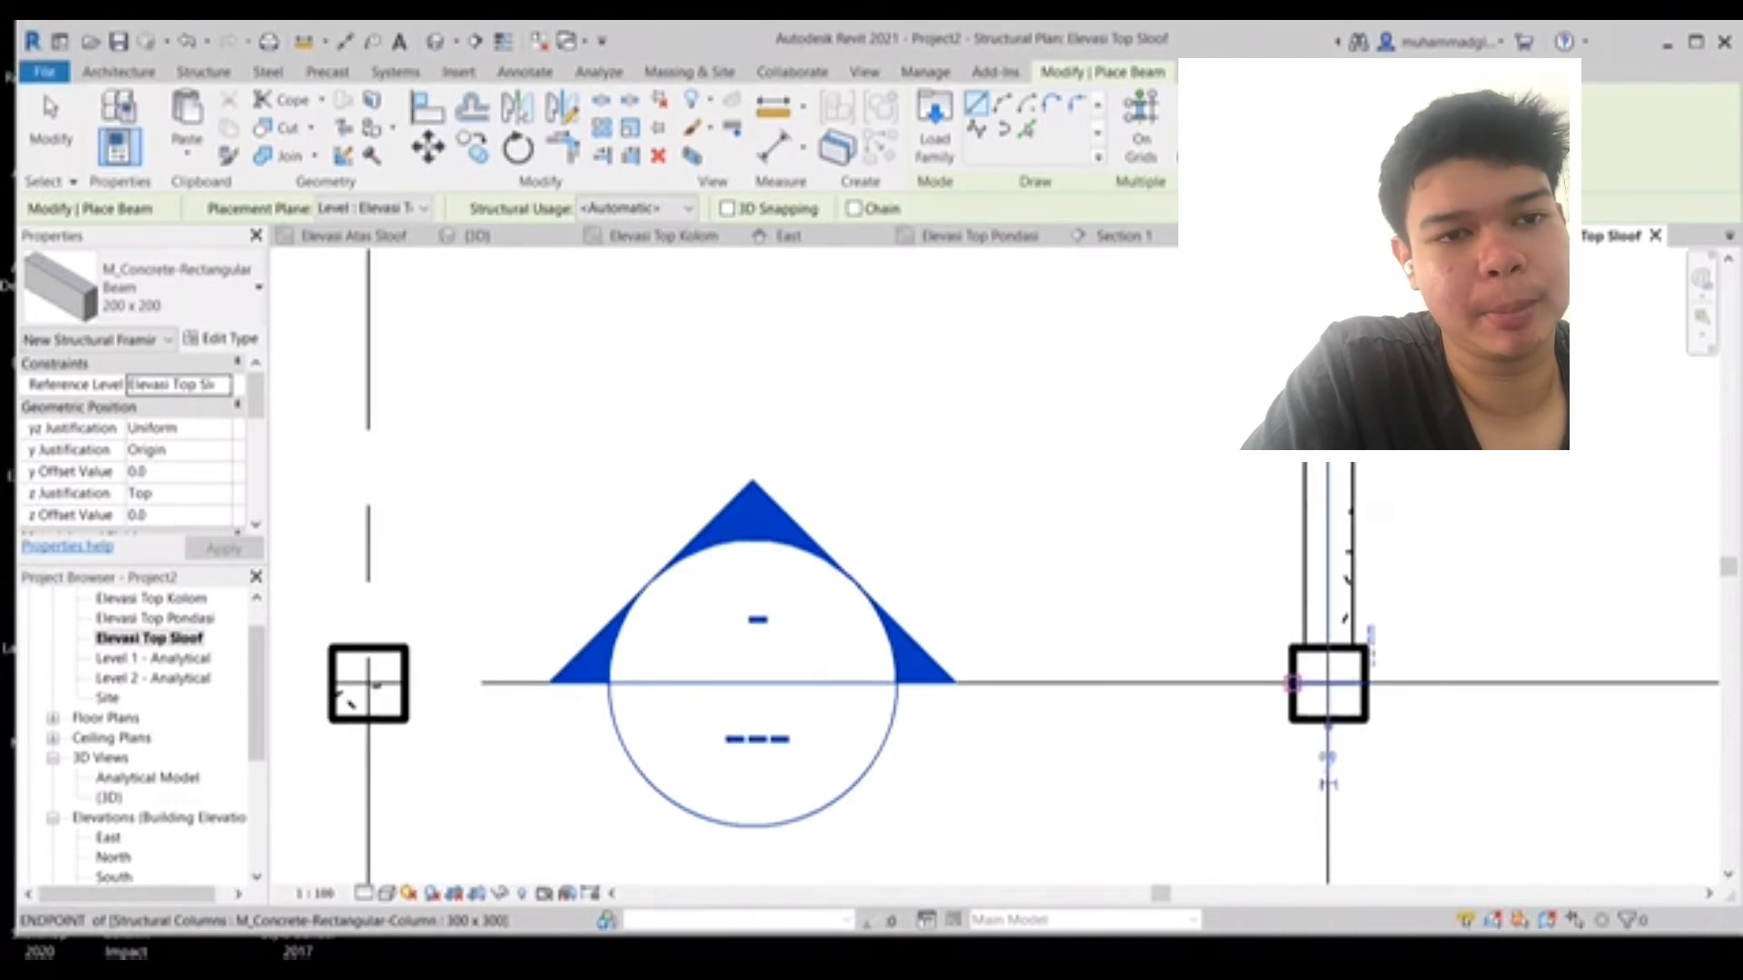
pyautogui.click(1293, 683)
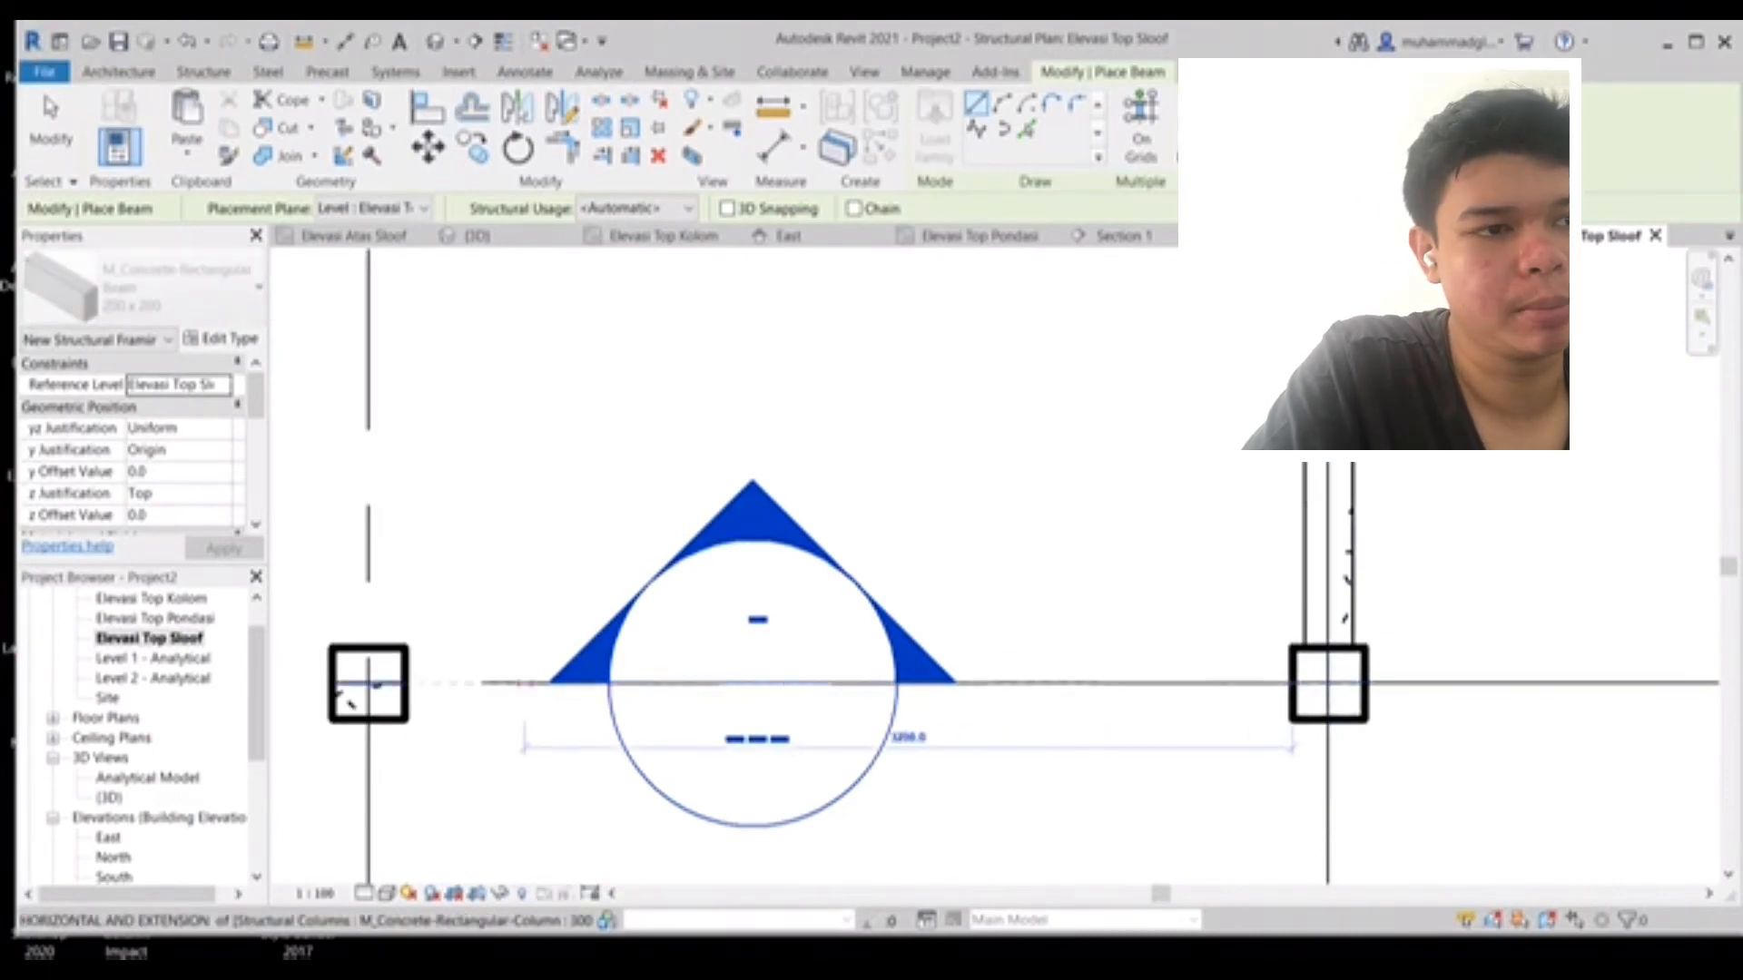
pyautogui.click(352, 701)
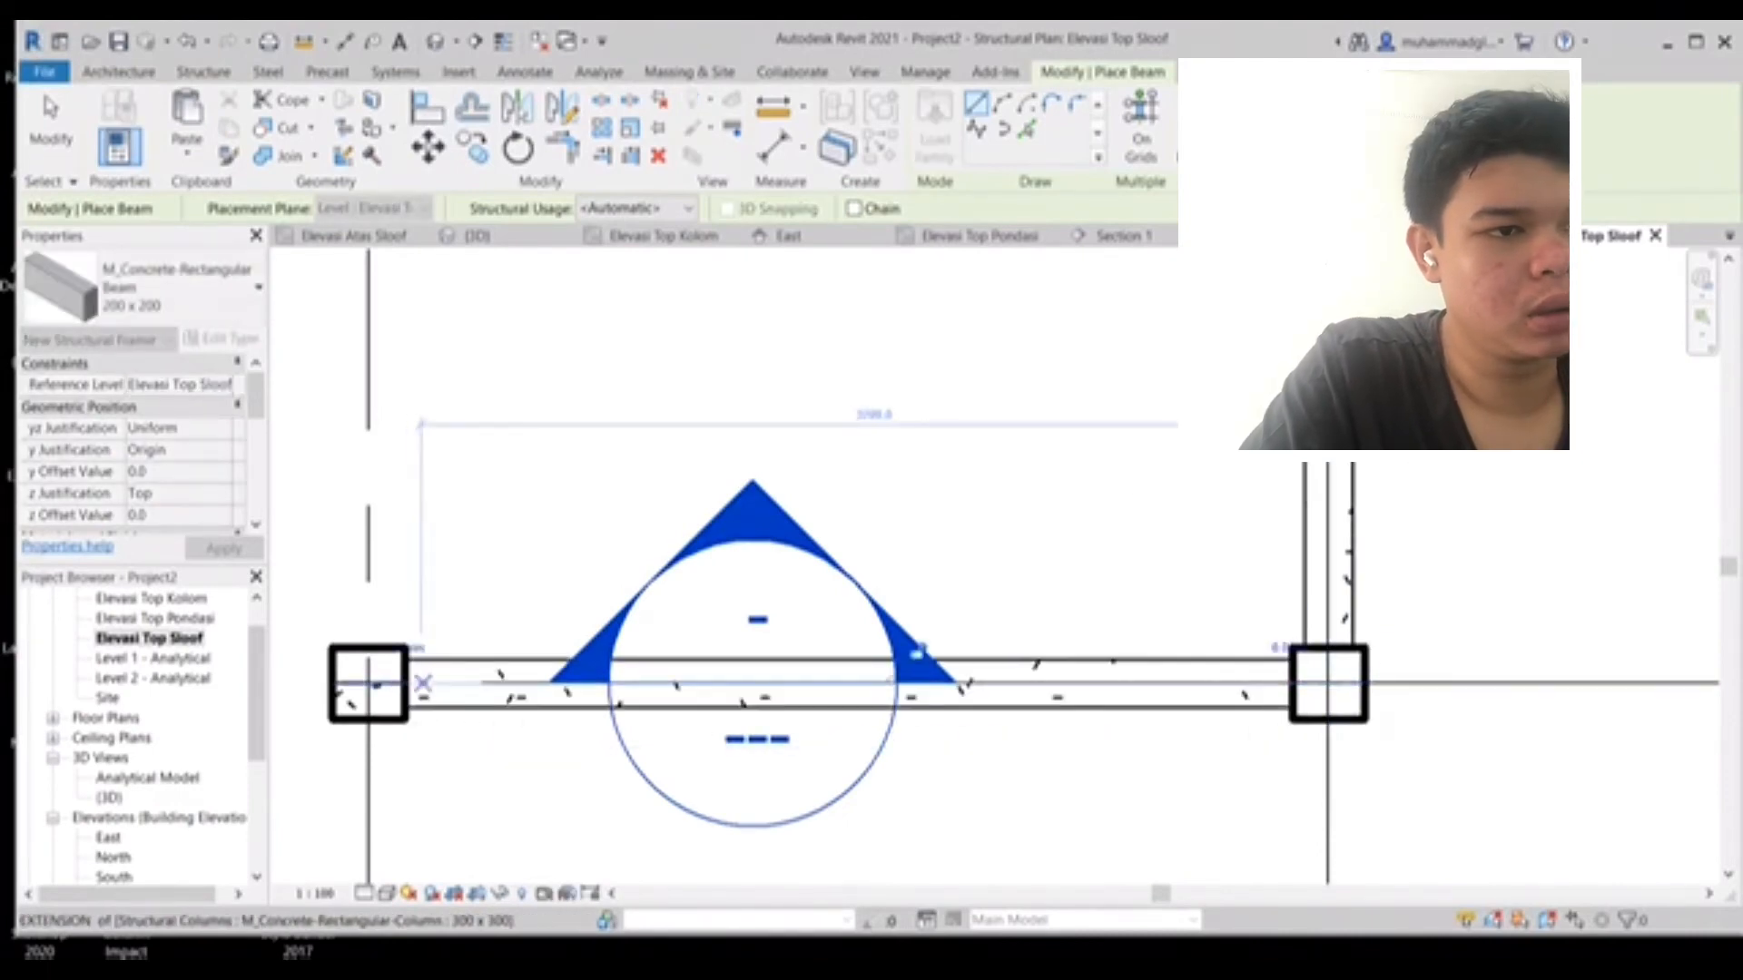
pyautogui.moveTo(352, 701); pyautogui.dragTo(1421, 664, button='middle')
pyautogui.click(1400, 645)
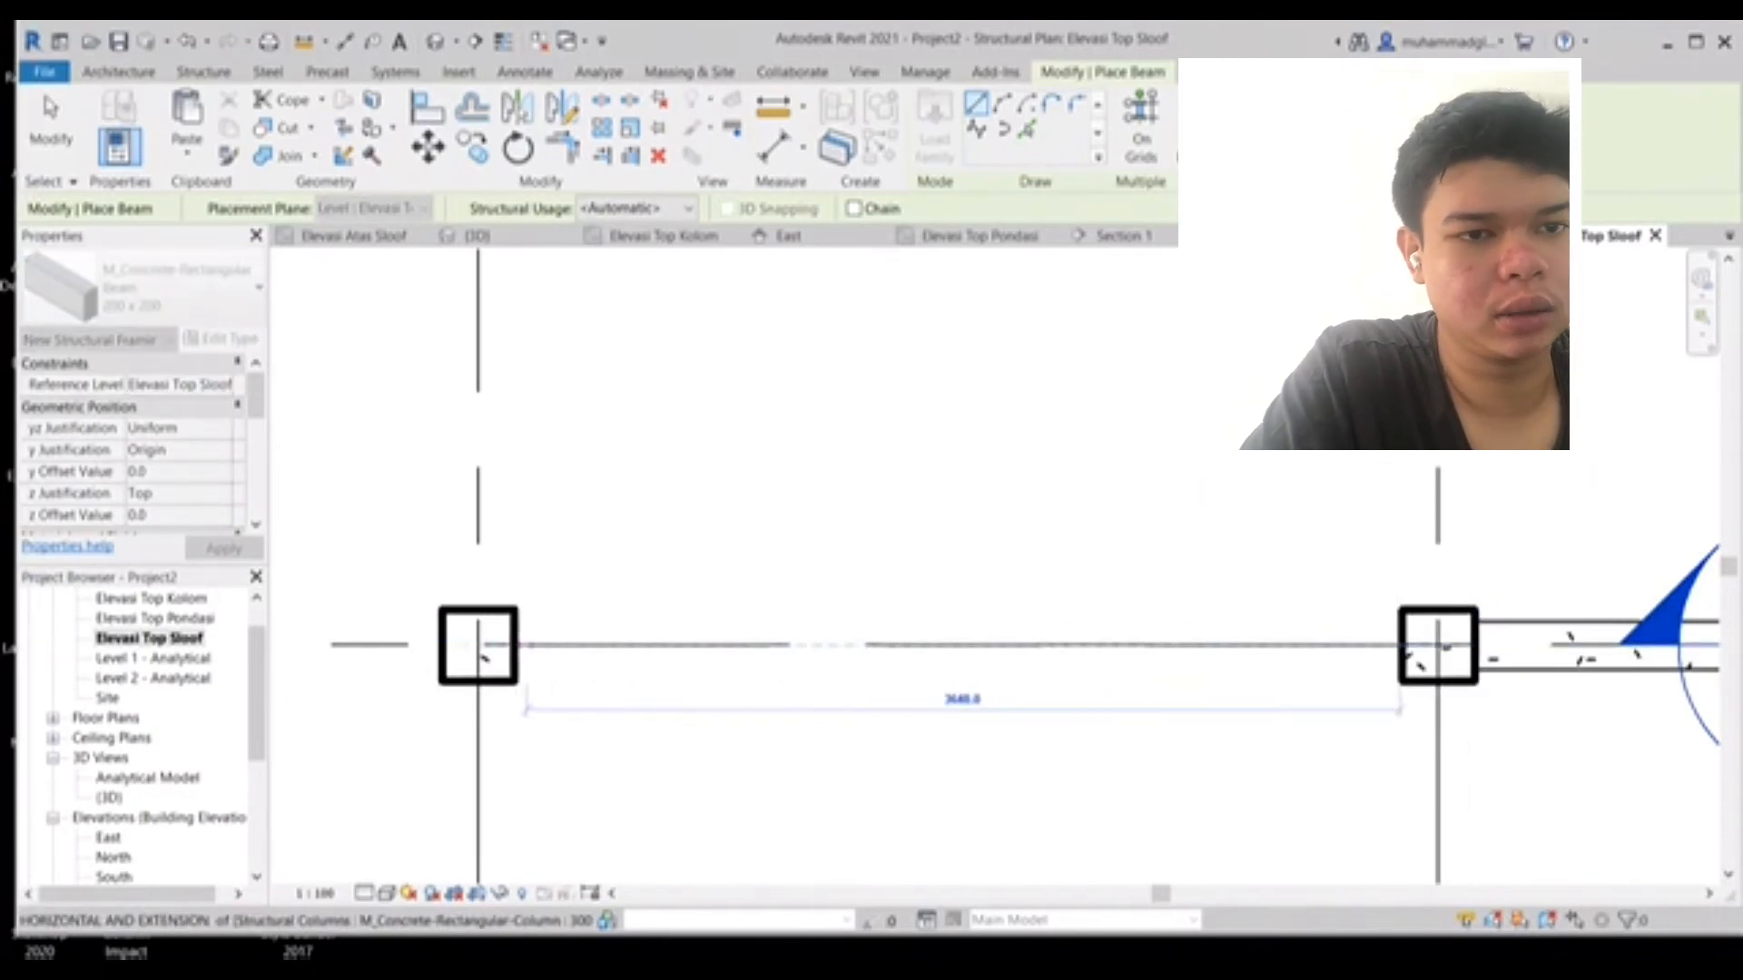
pyautogui.press('Escape')
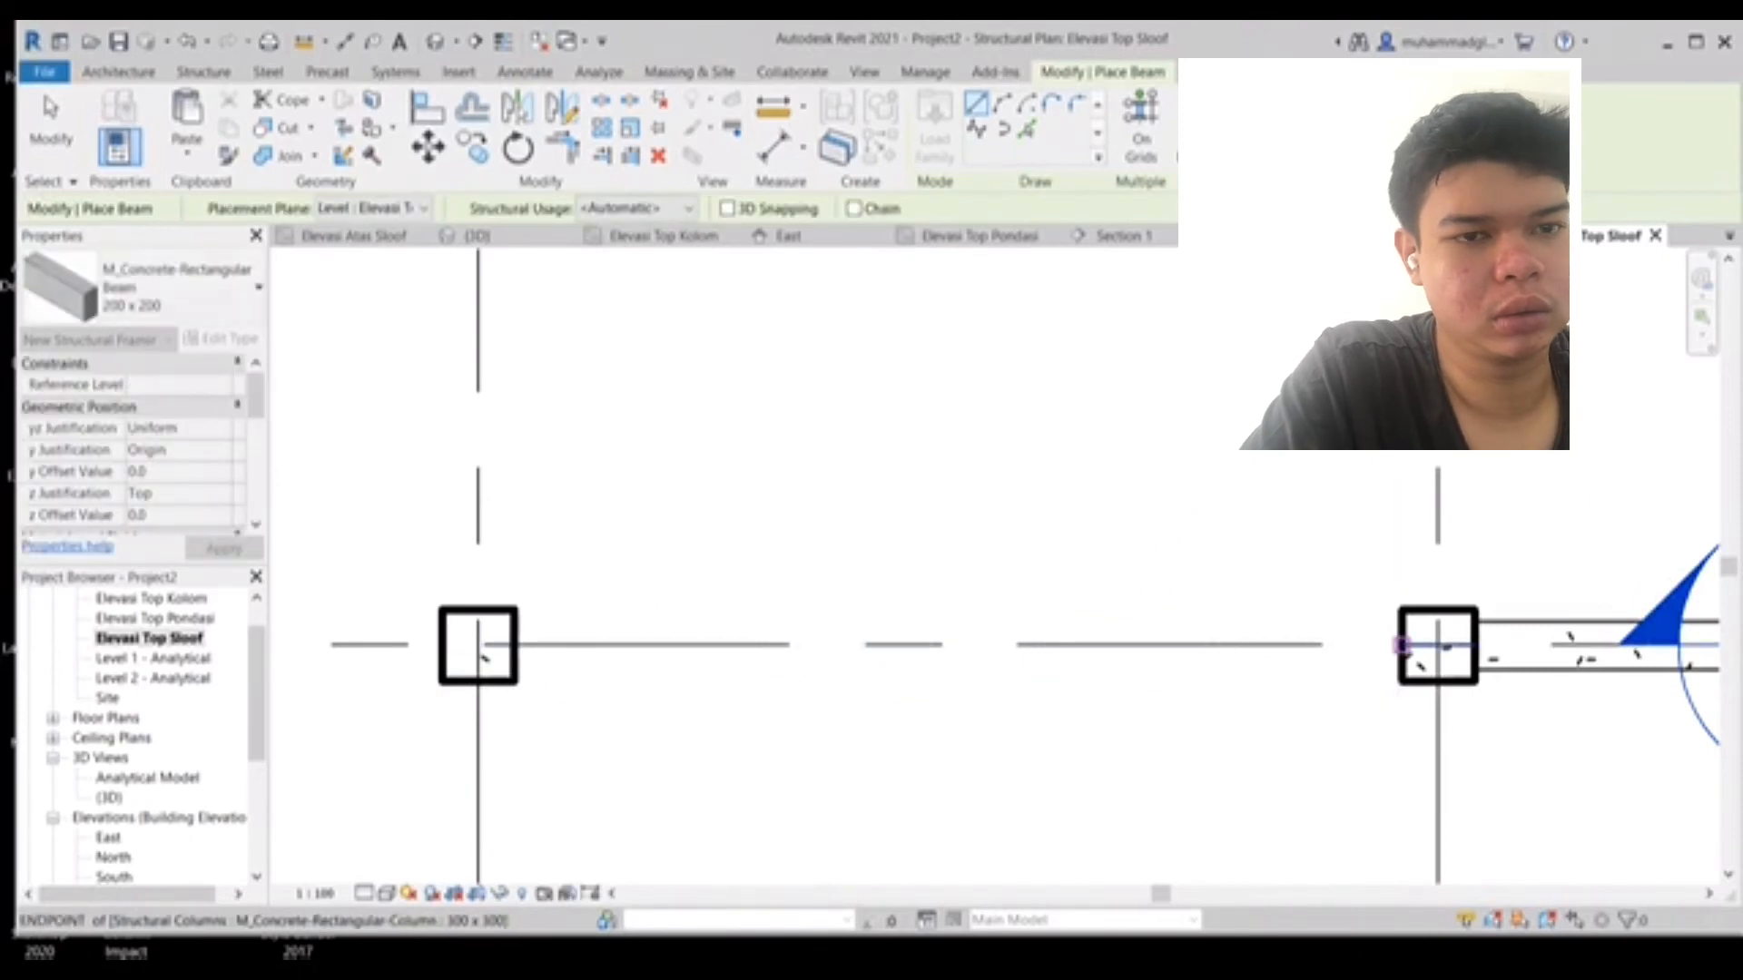
pyautogui.click(1401, 645)
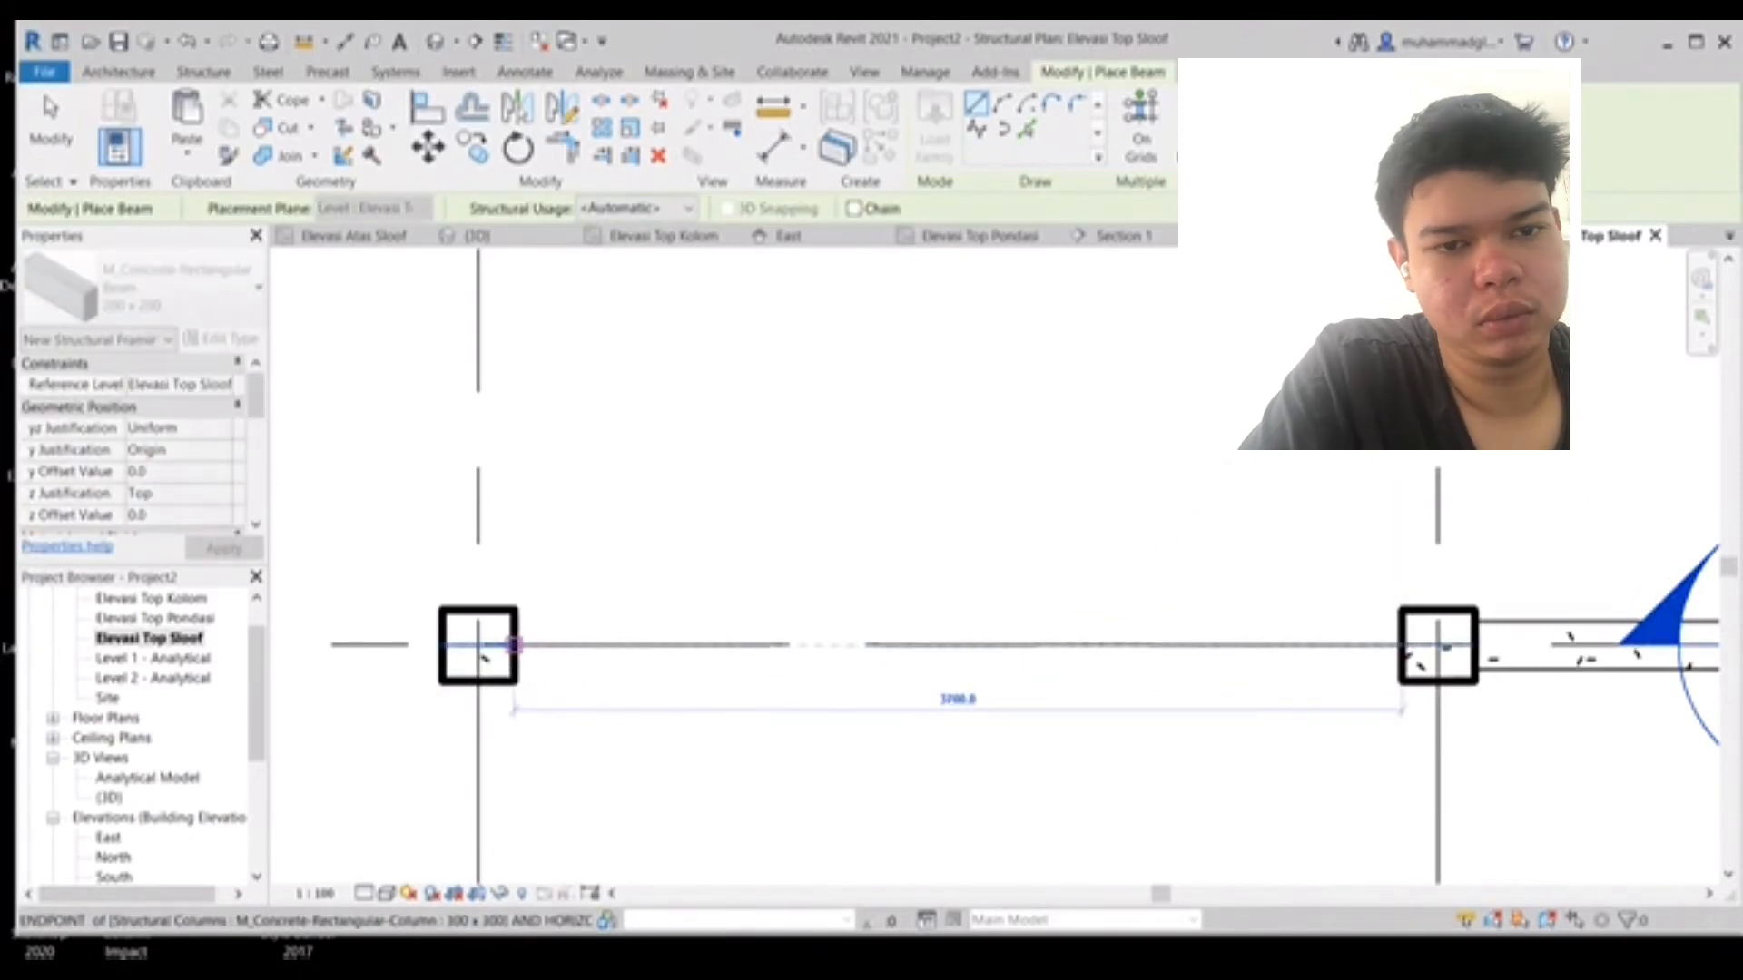
pyautogui.click(514, 646)
# - Place 200 x 200 beams along another vertical grid line between its columns
pyautogui.moveTo(481, 583); pyautogui.dragTo(794, 657, button='middle')
pyautogui.scroll(1, 795, 657)
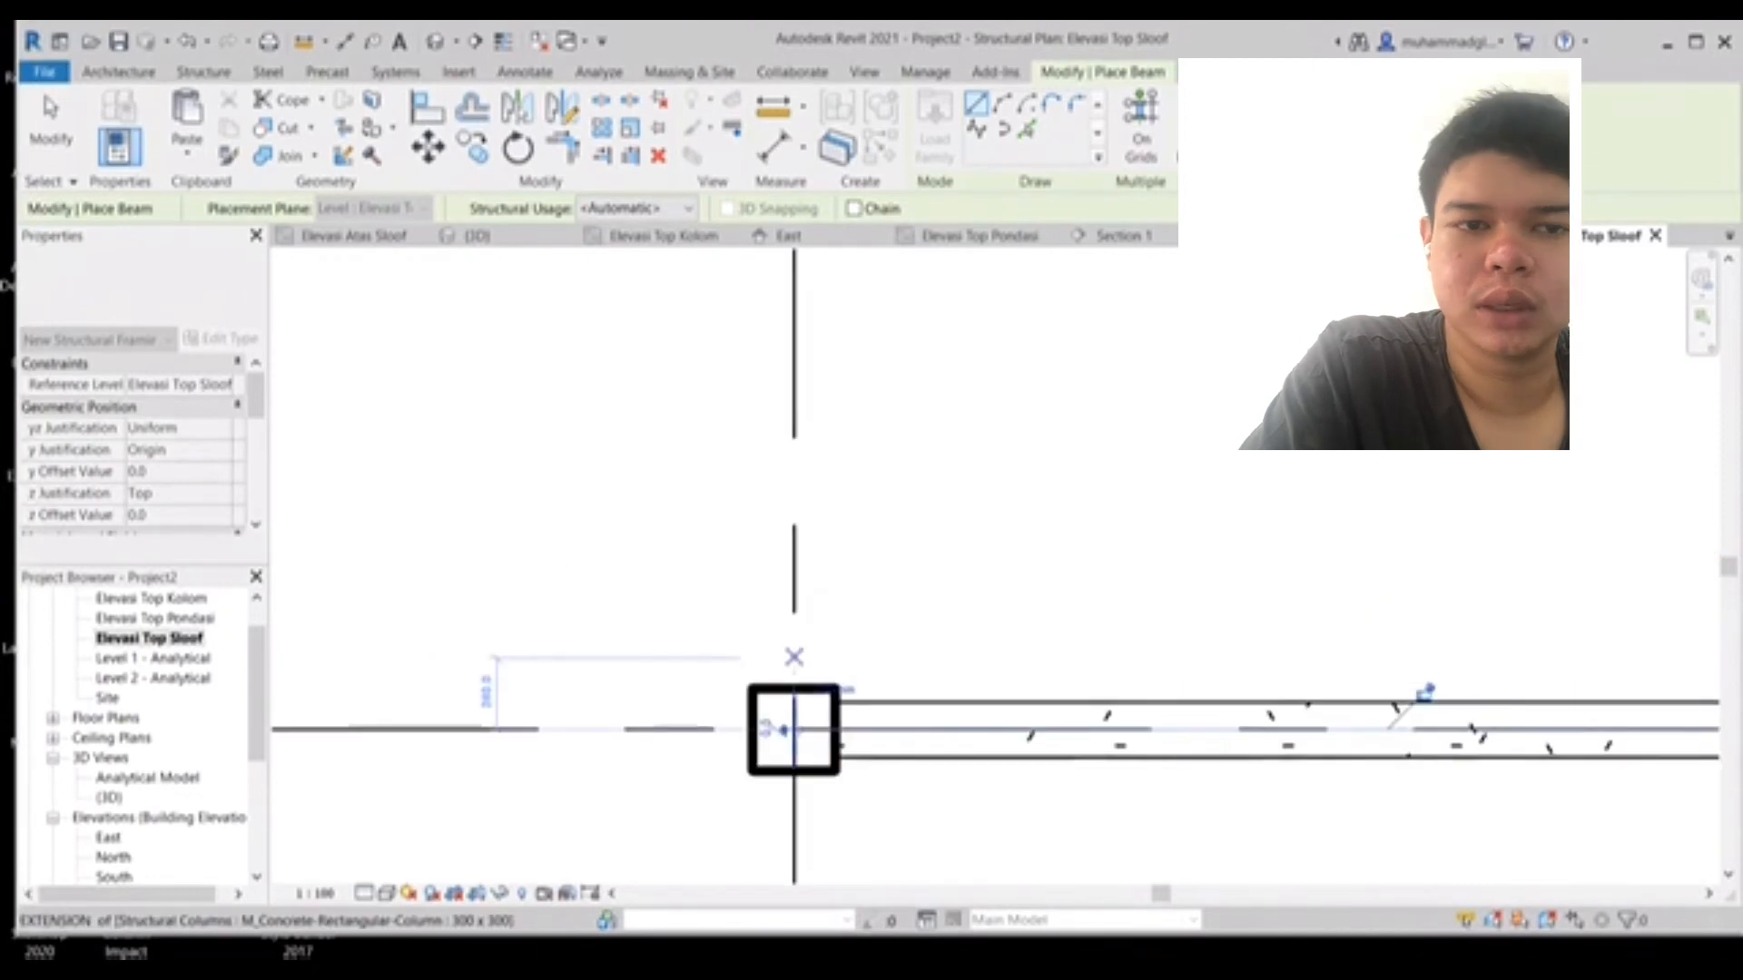
pyautogui.click(796, 682)
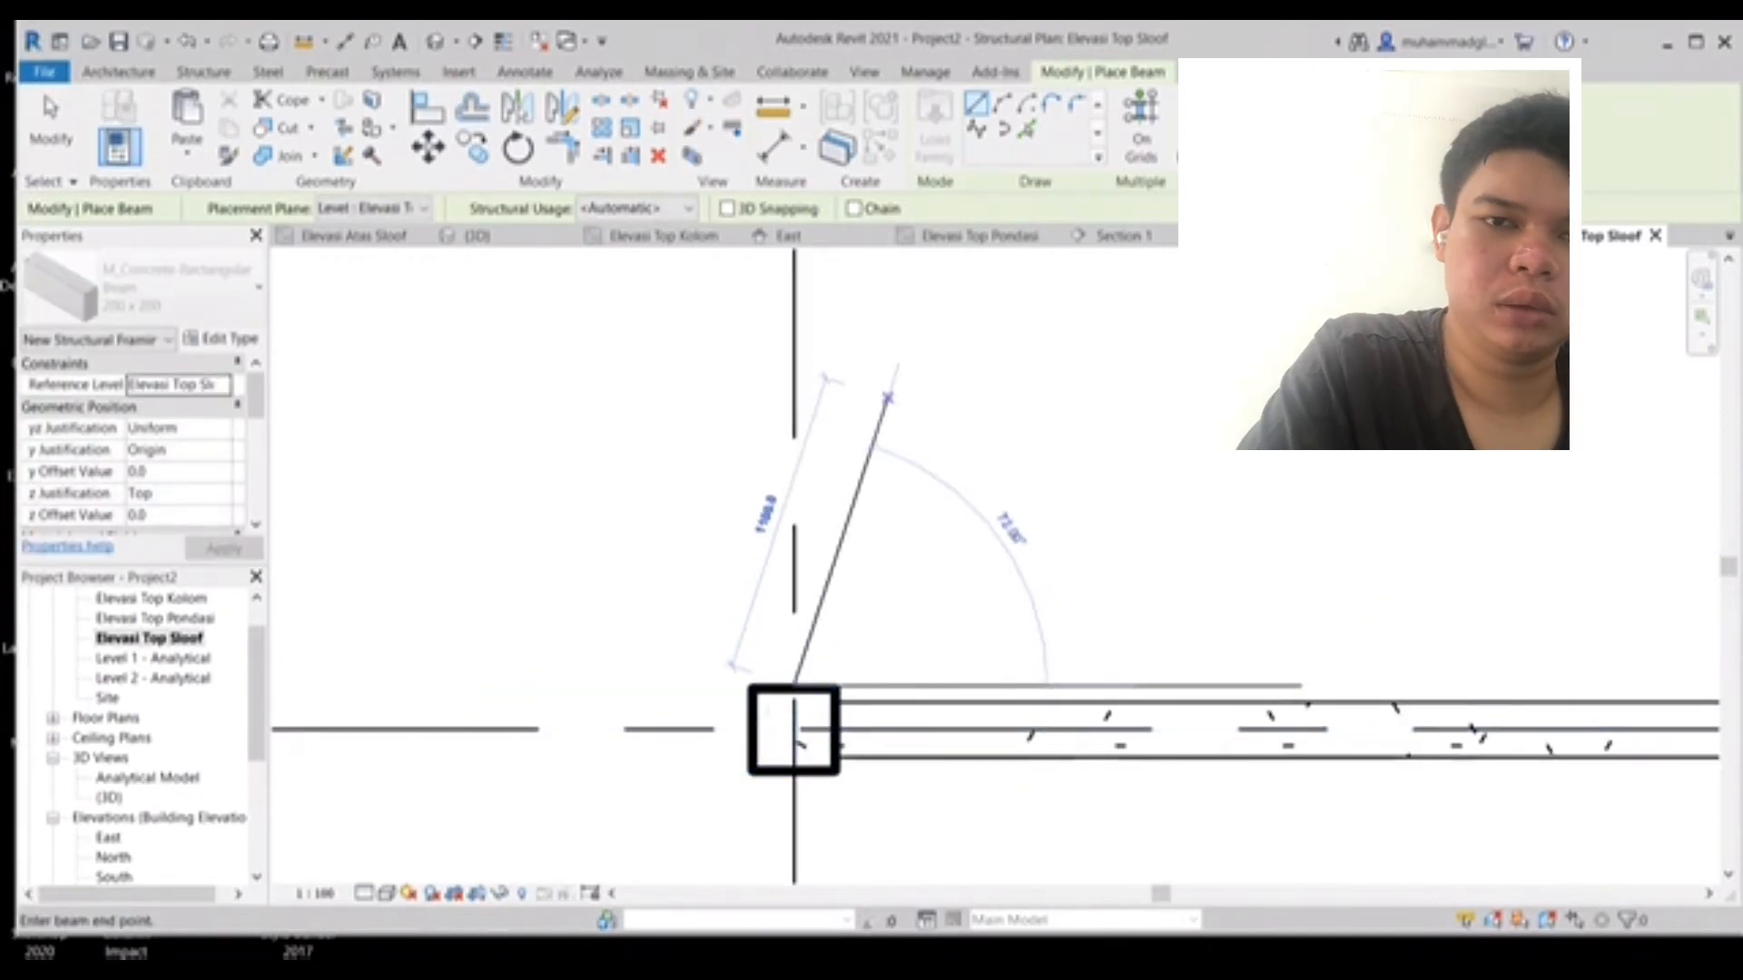
pyautogui.moveTo(887, 397); pyautogui.dragTo(841, 885, button='middle')
pyautogui.scroll(-3, 821, 442)
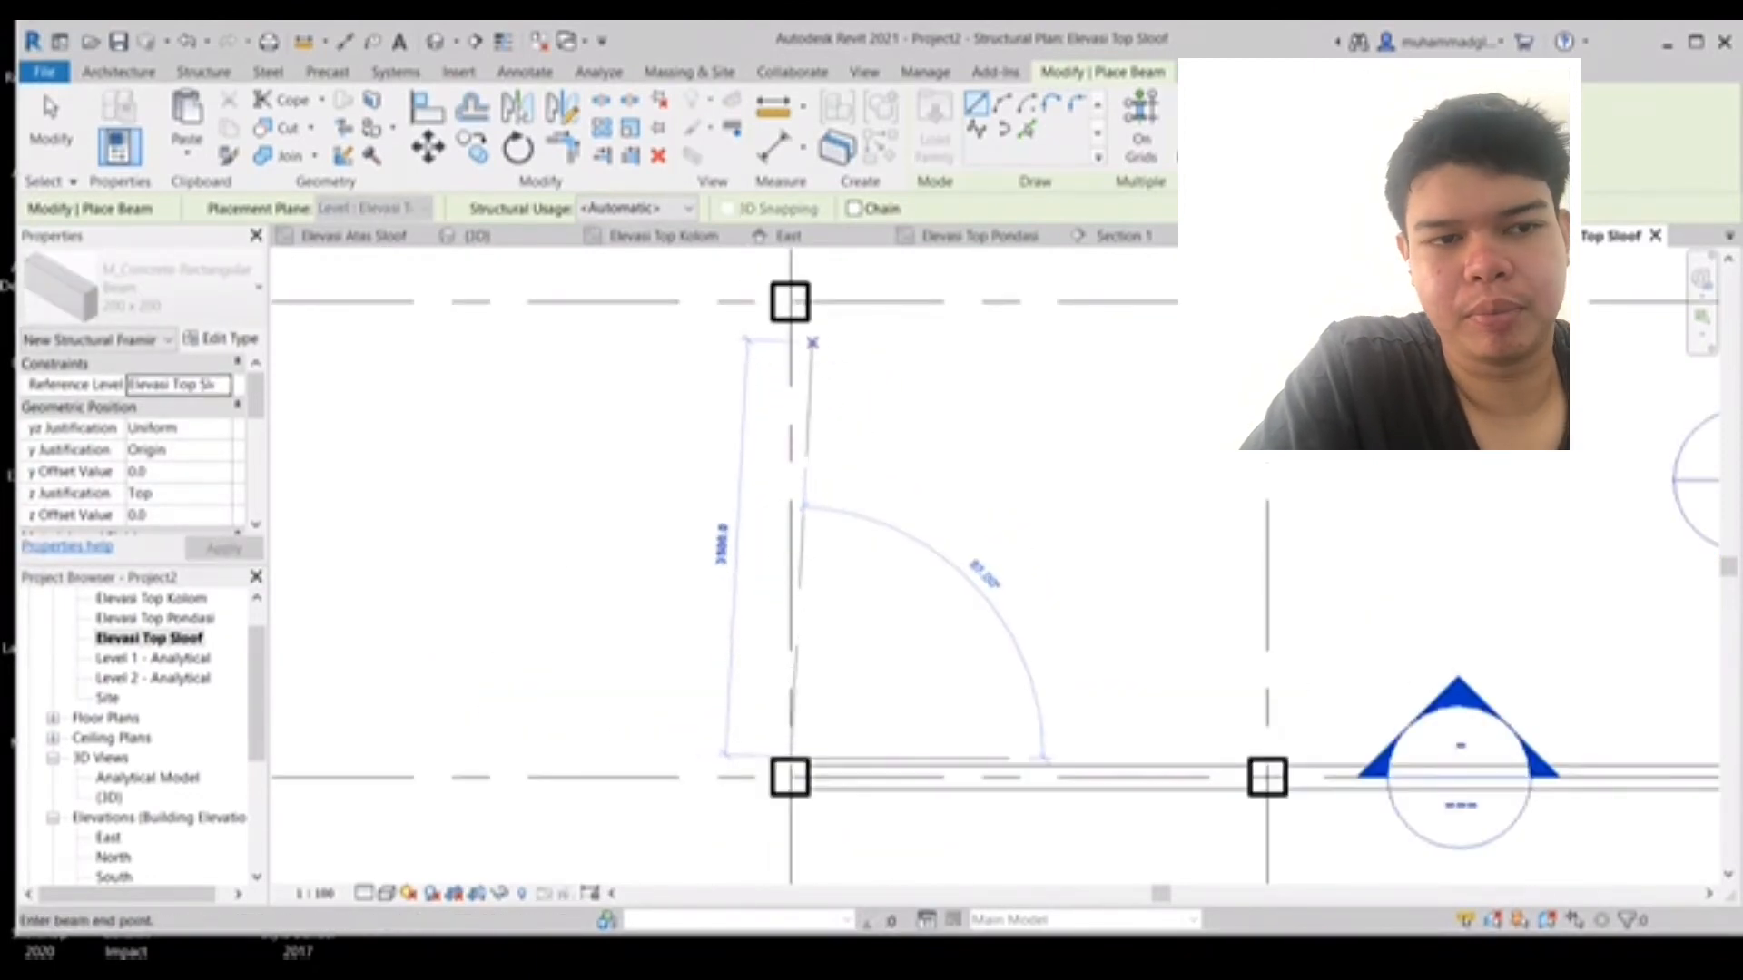
pyautogui.click(812, 343)
pyautogui.moveTo(816, 551); pyautogui.dragTo(833, 692, button='middle')
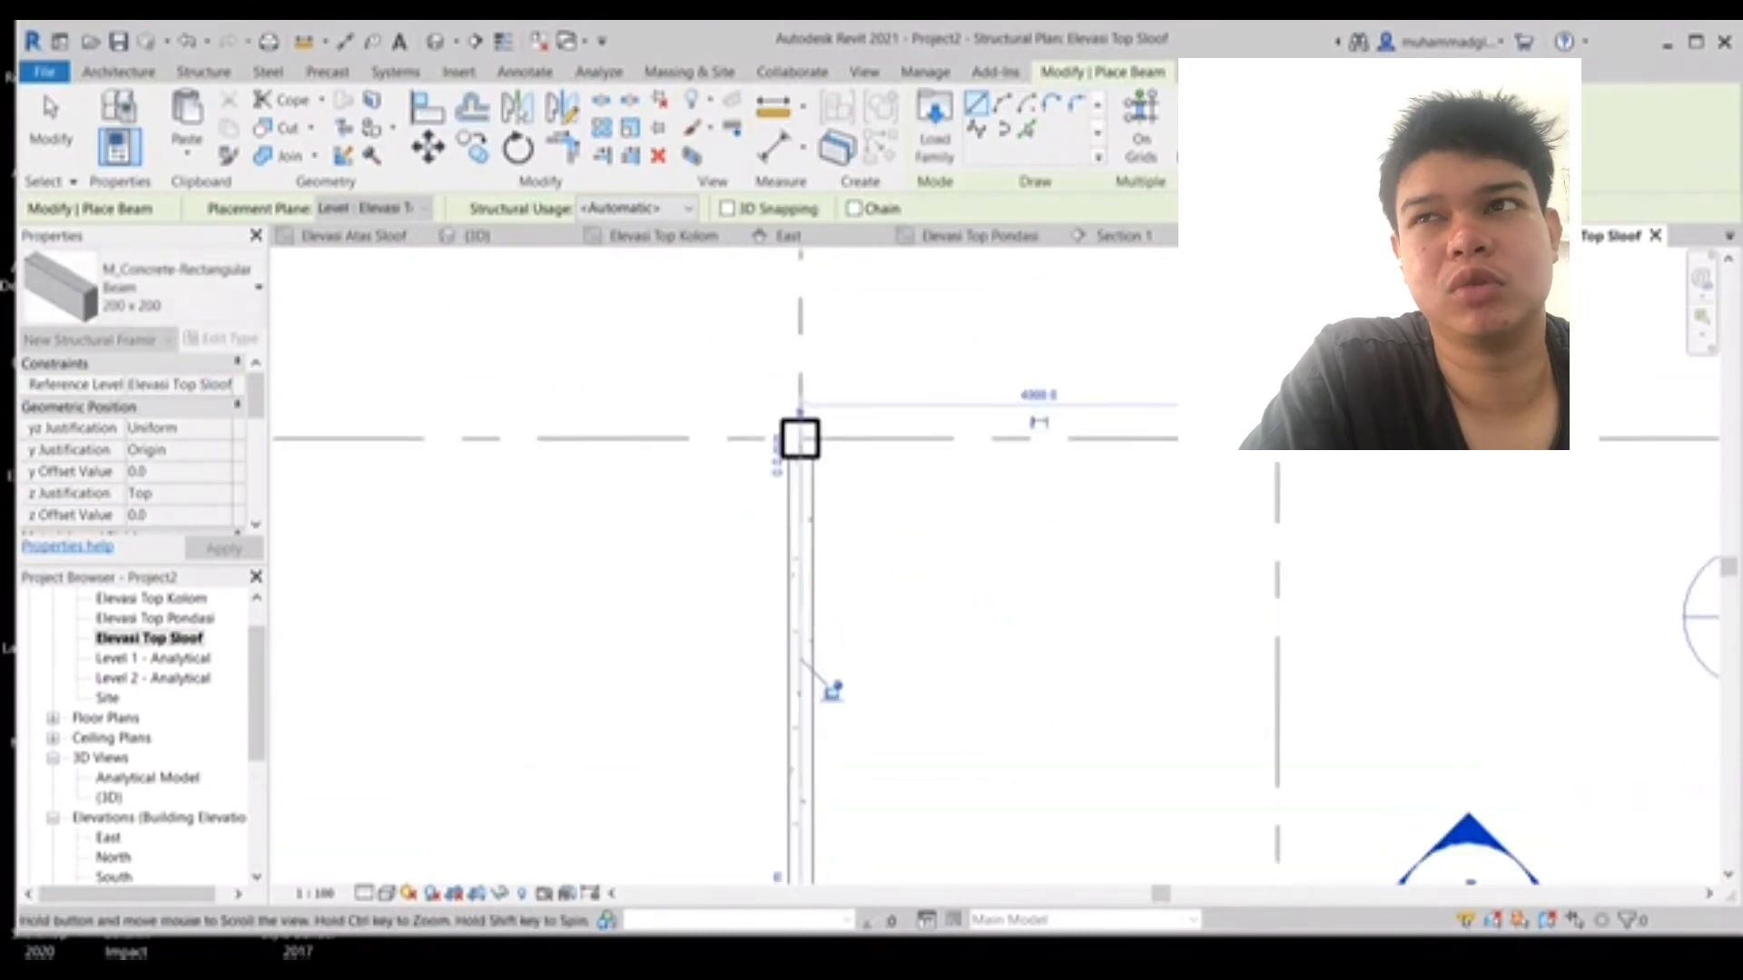
pyautogui.moveTo(799, 439); pyautogui.dragTo(856, 768, button='middle')
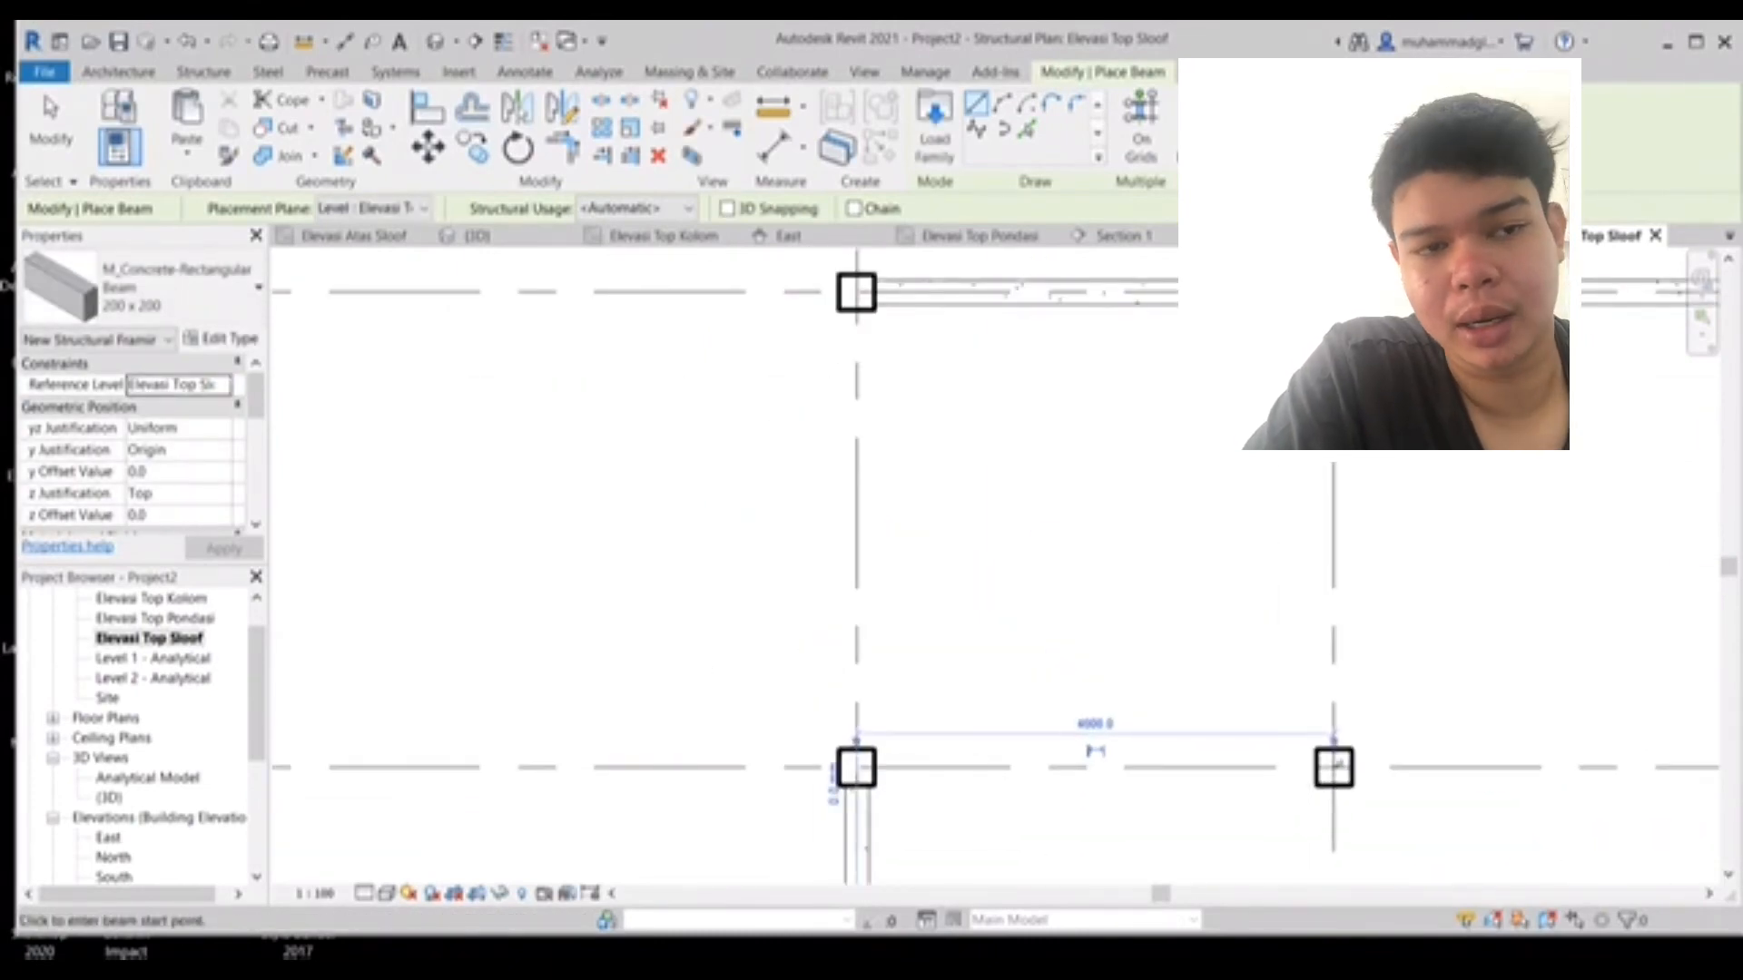
pyautogui.click(855, 309)
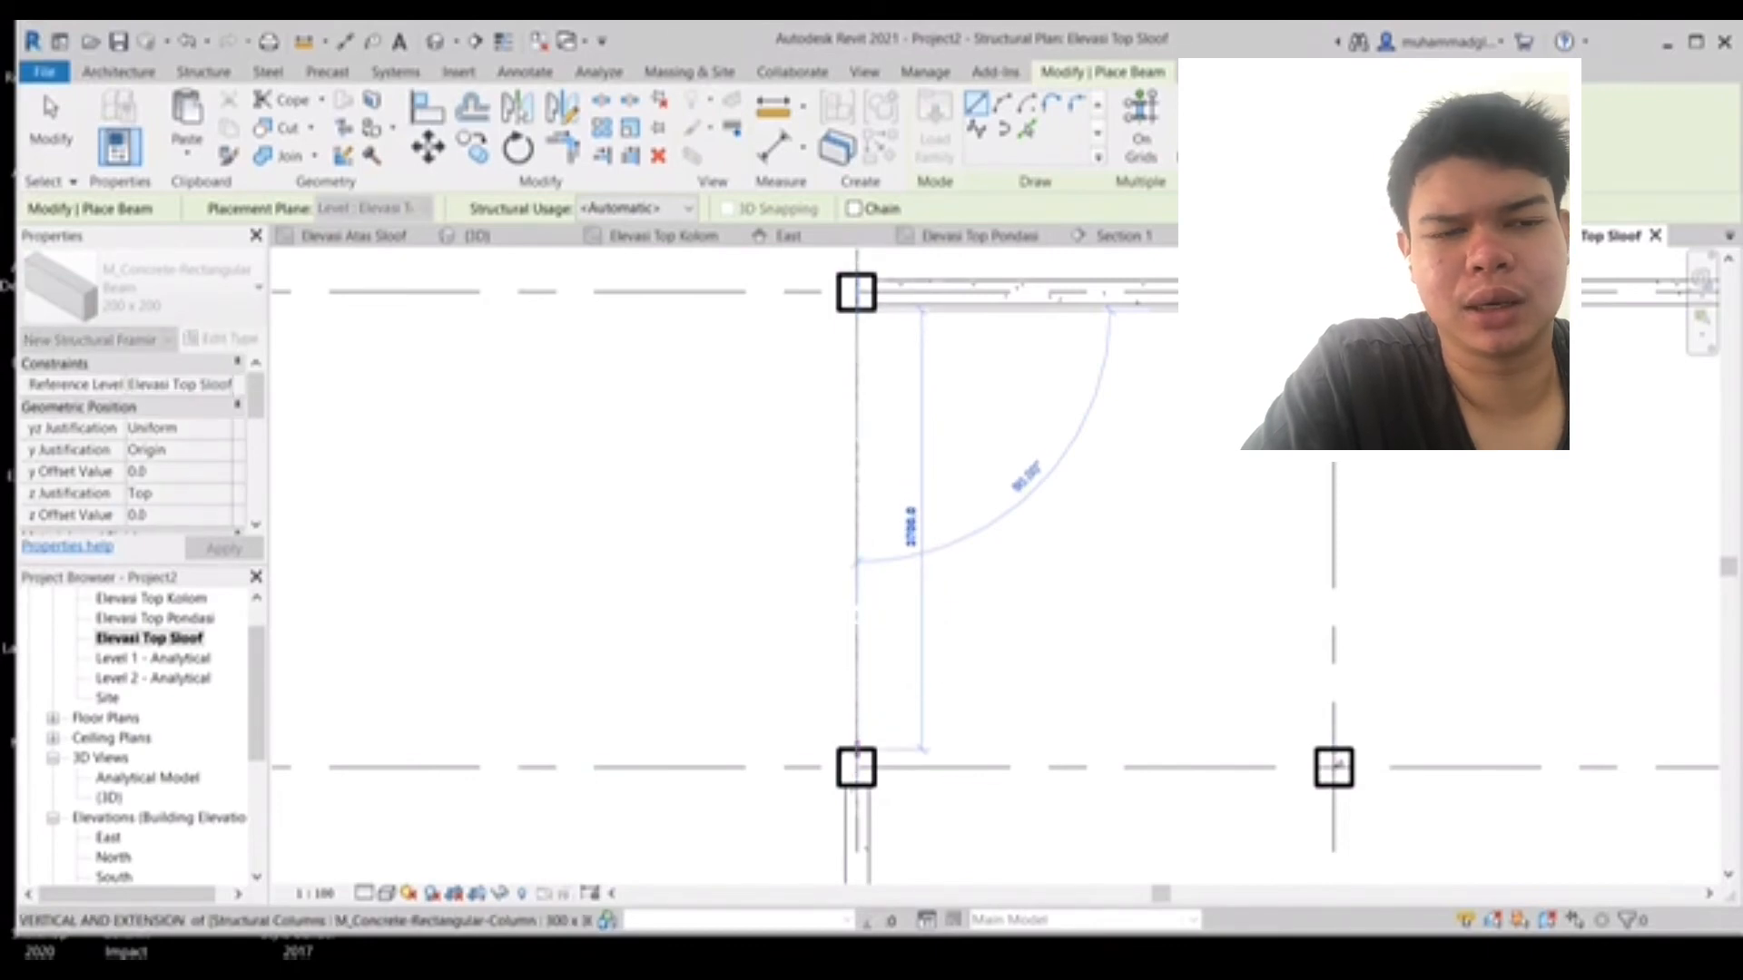
pyautogui.click(856, 749)
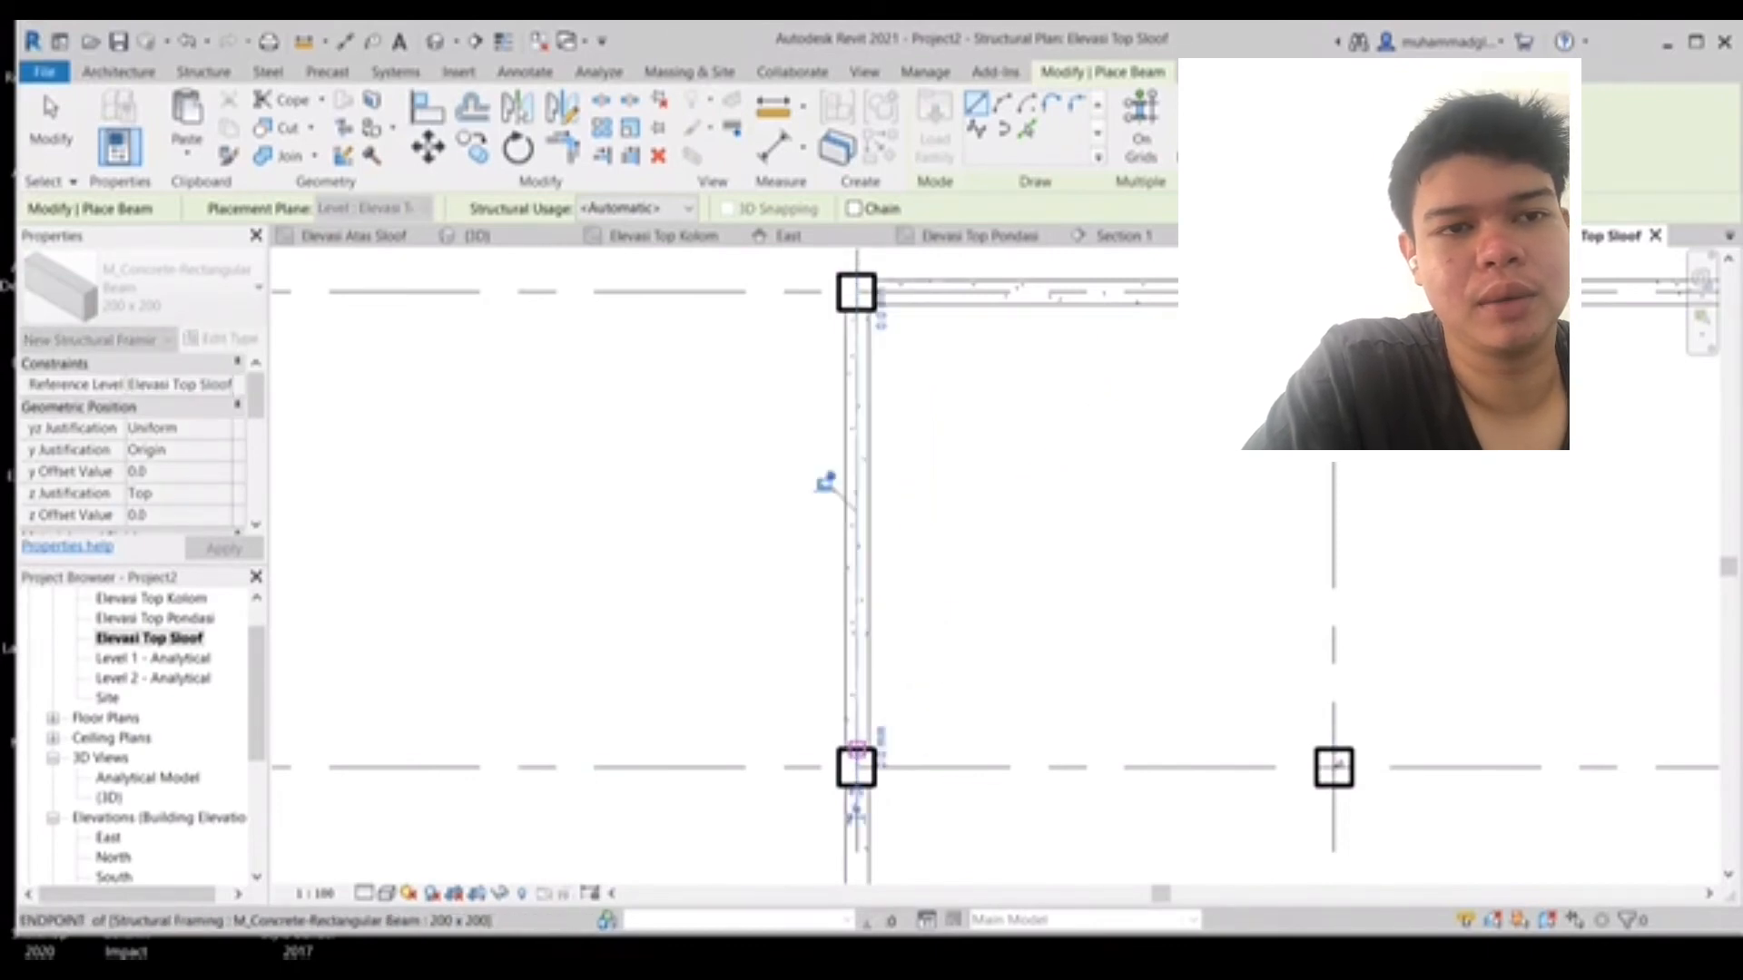
# - Add 200 x 200 beams along the remaining horizontal grid line between adjacent columns
pyautogui.moveTo(908, 755); pyautogui.dragTo(711, 593, button='middle')
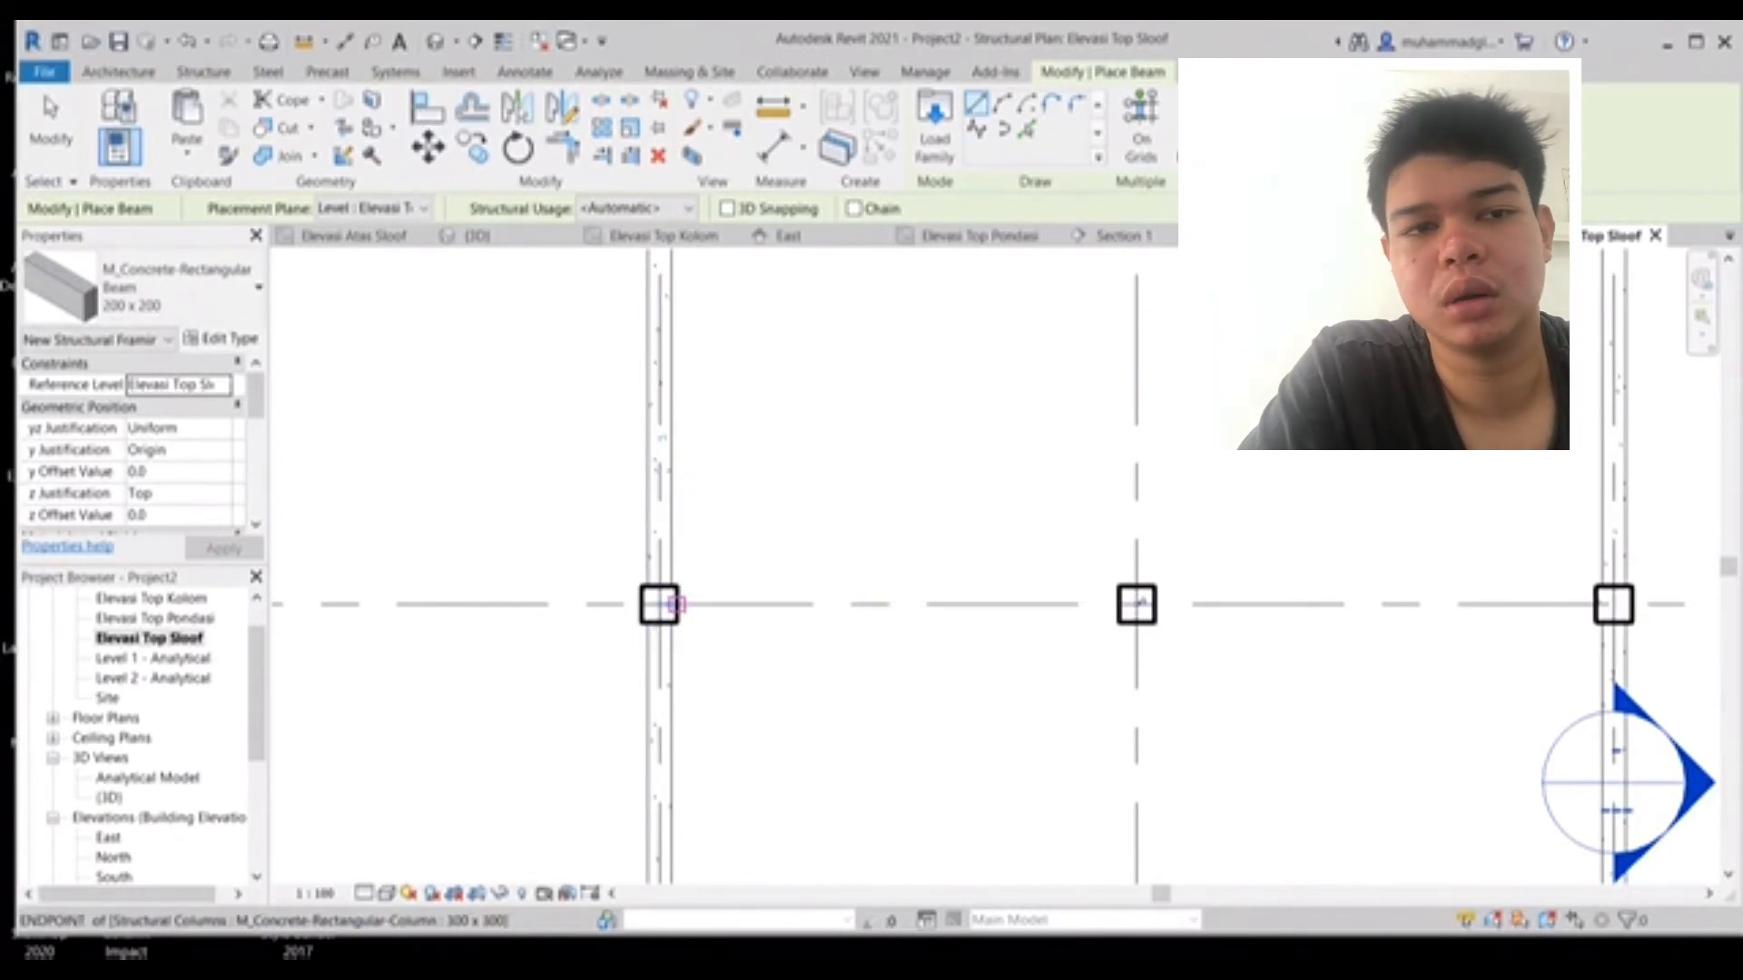
pyautogui.click(673, 604)
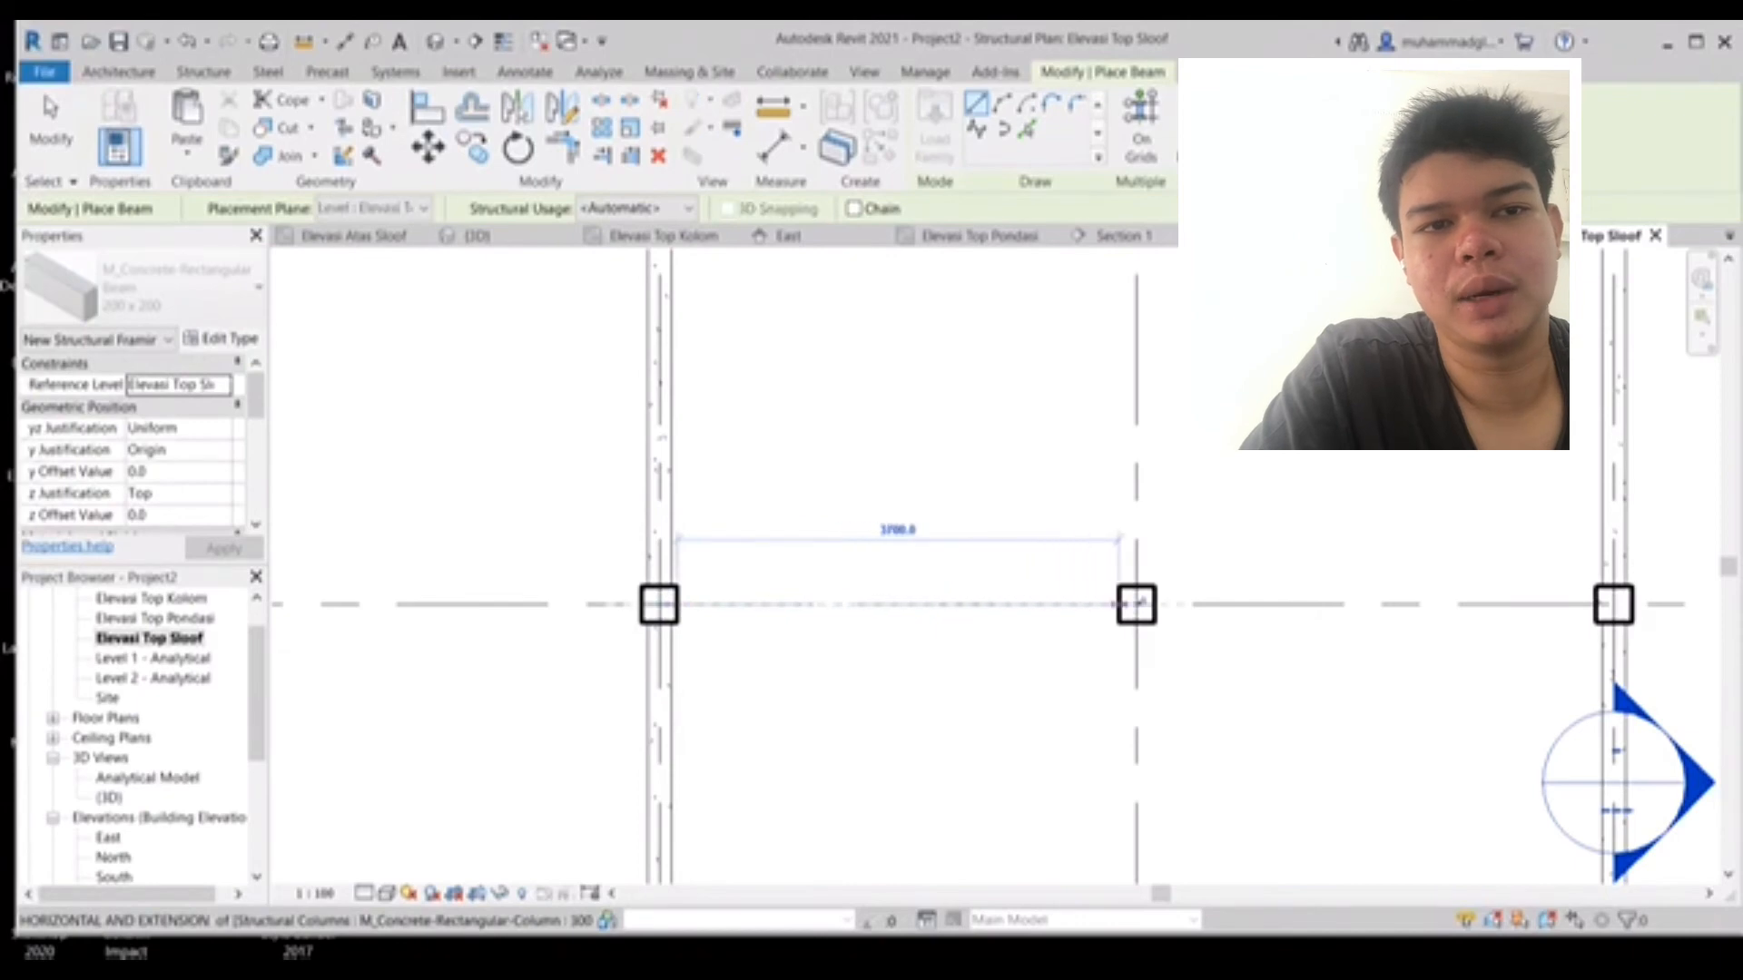
pyautogui.click(1126, 604)
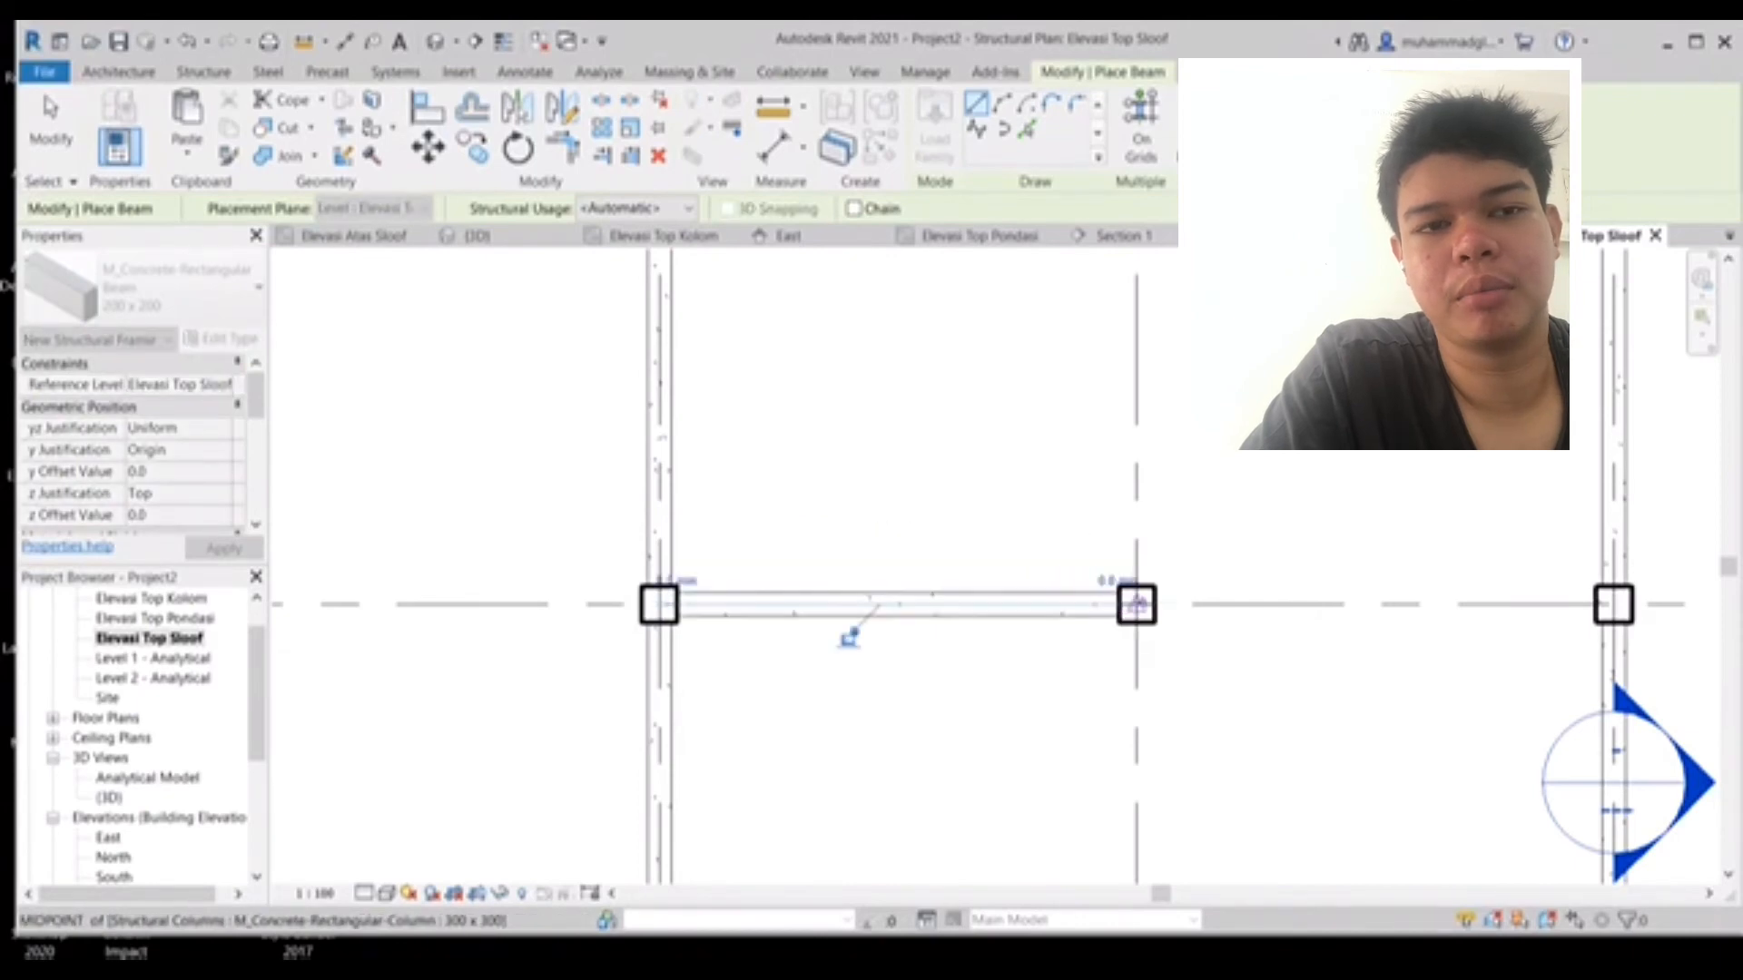
pyautogui.moveTo(848, 630); pyautogui.dragTo(432, 583, button='middle')
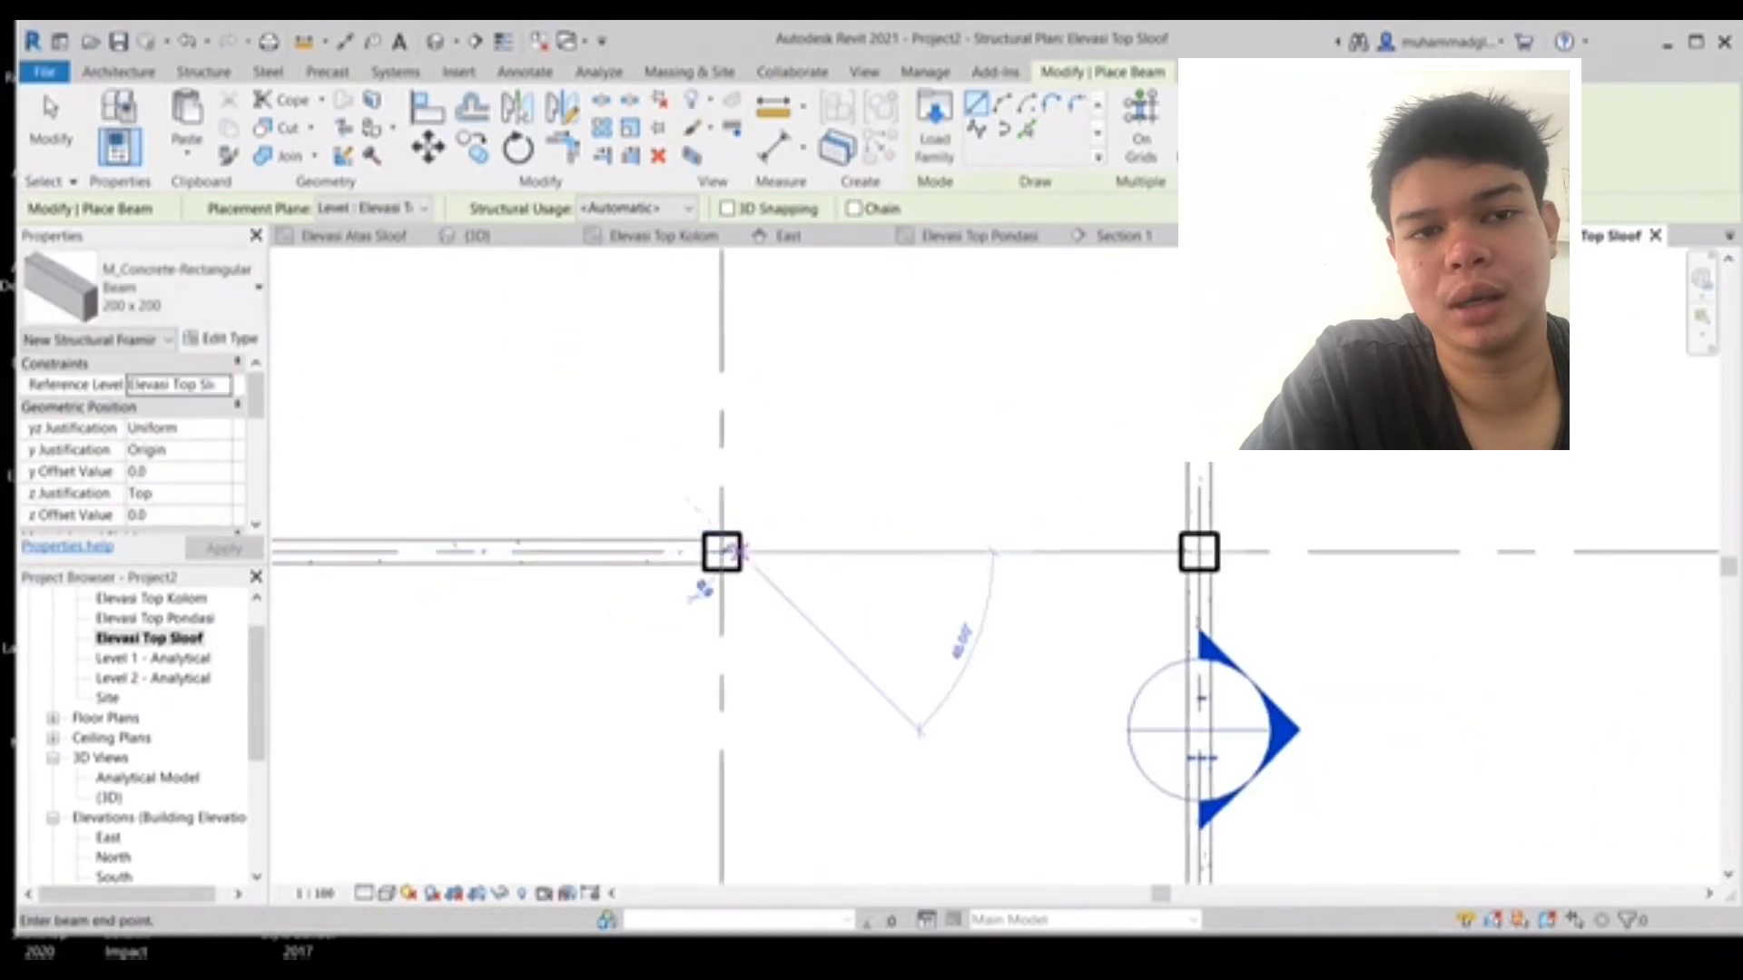
pyautogui.click(722, 551)
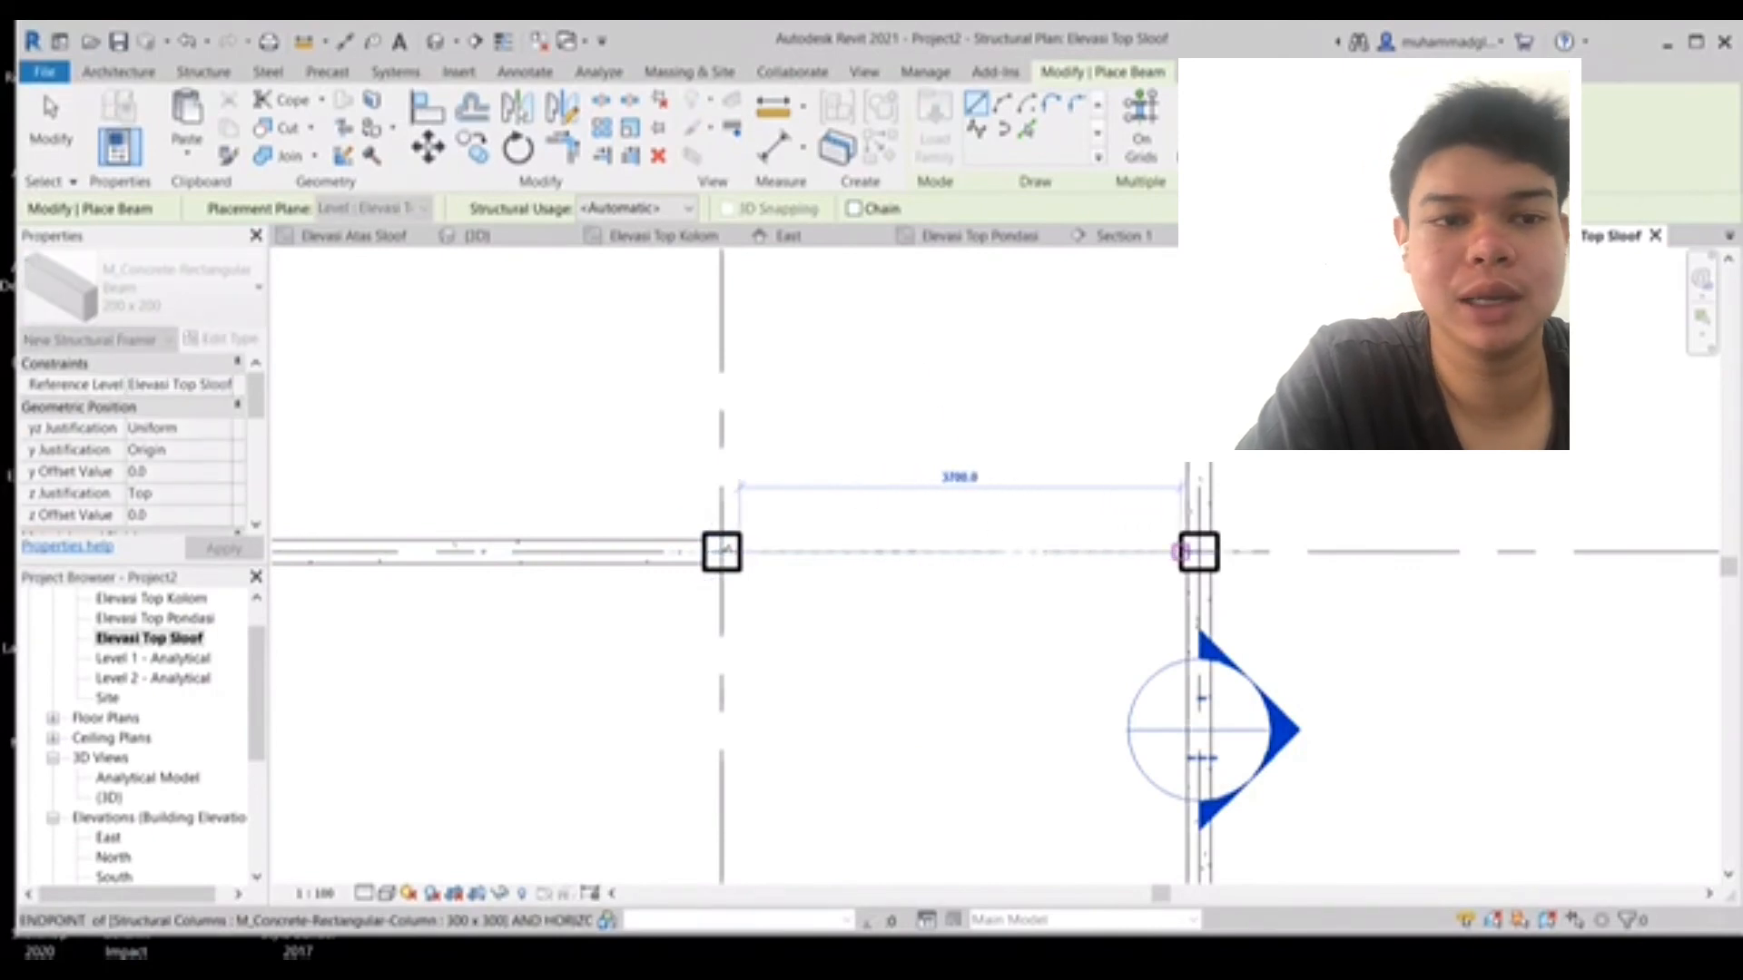
pyautogui.click(1180, 551)
# - Place 200 x 200 beams along the middle vertical grid line between its top and bottom columns
pyautogui.moveTo(910, 584); pyautogui.dragTo(1099, 397, button='middle')
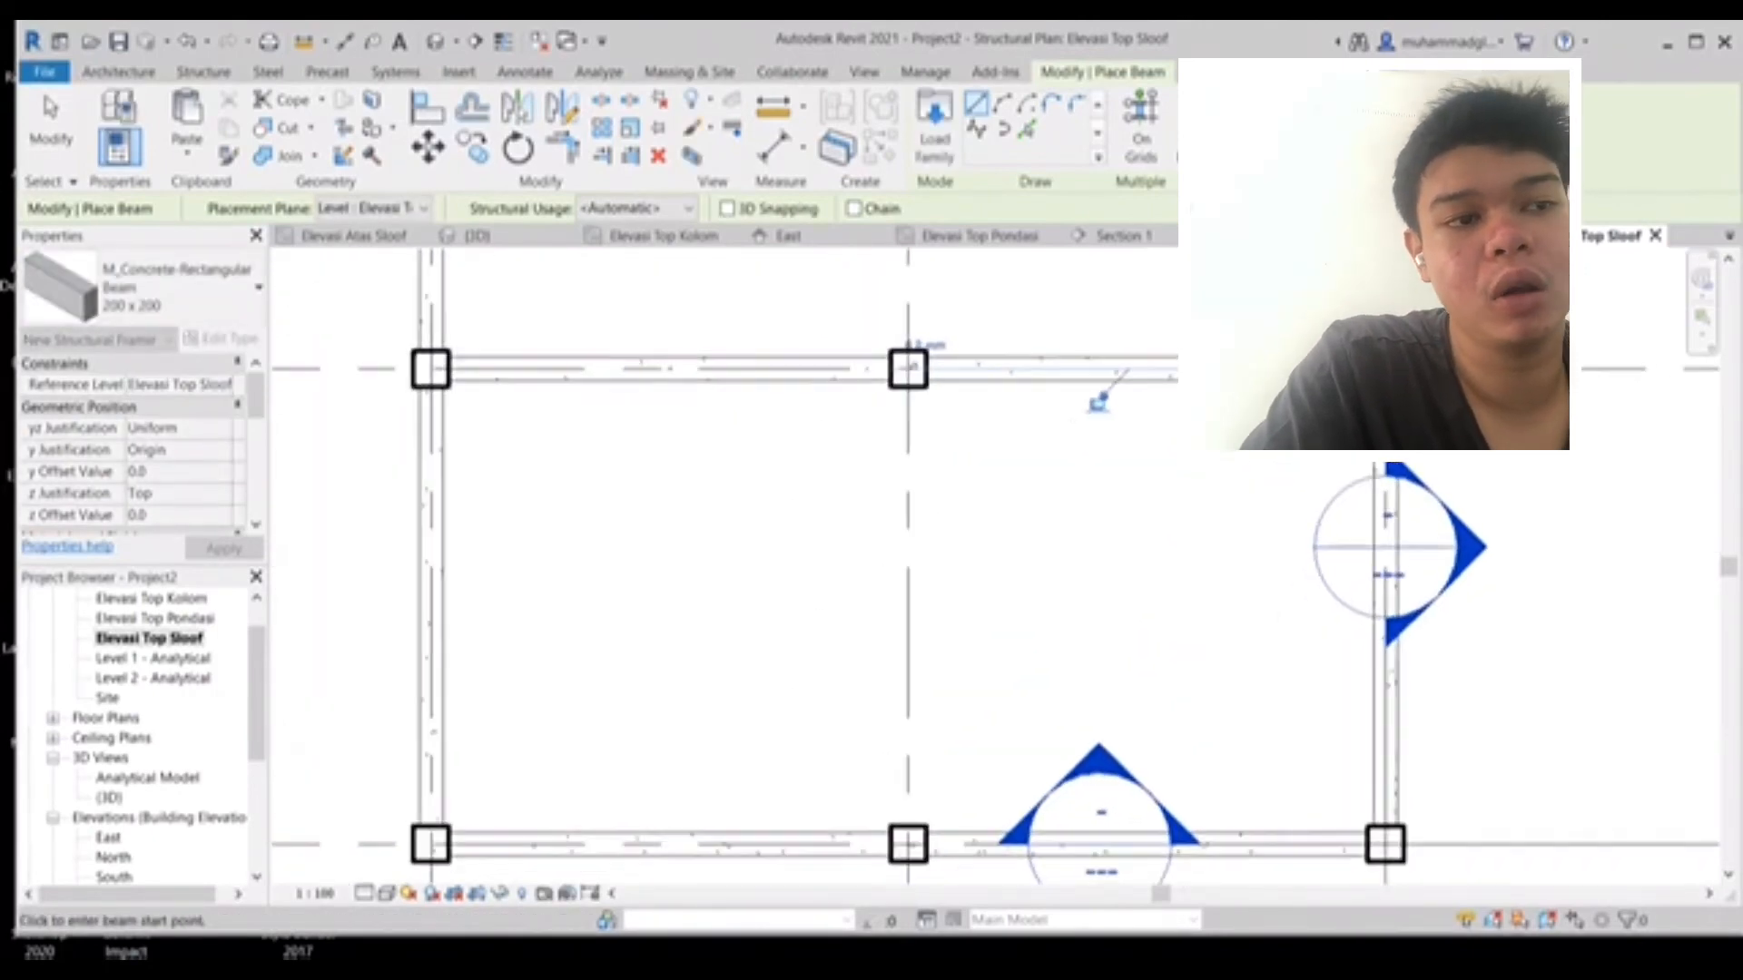
pyautogui.click(908, 370)
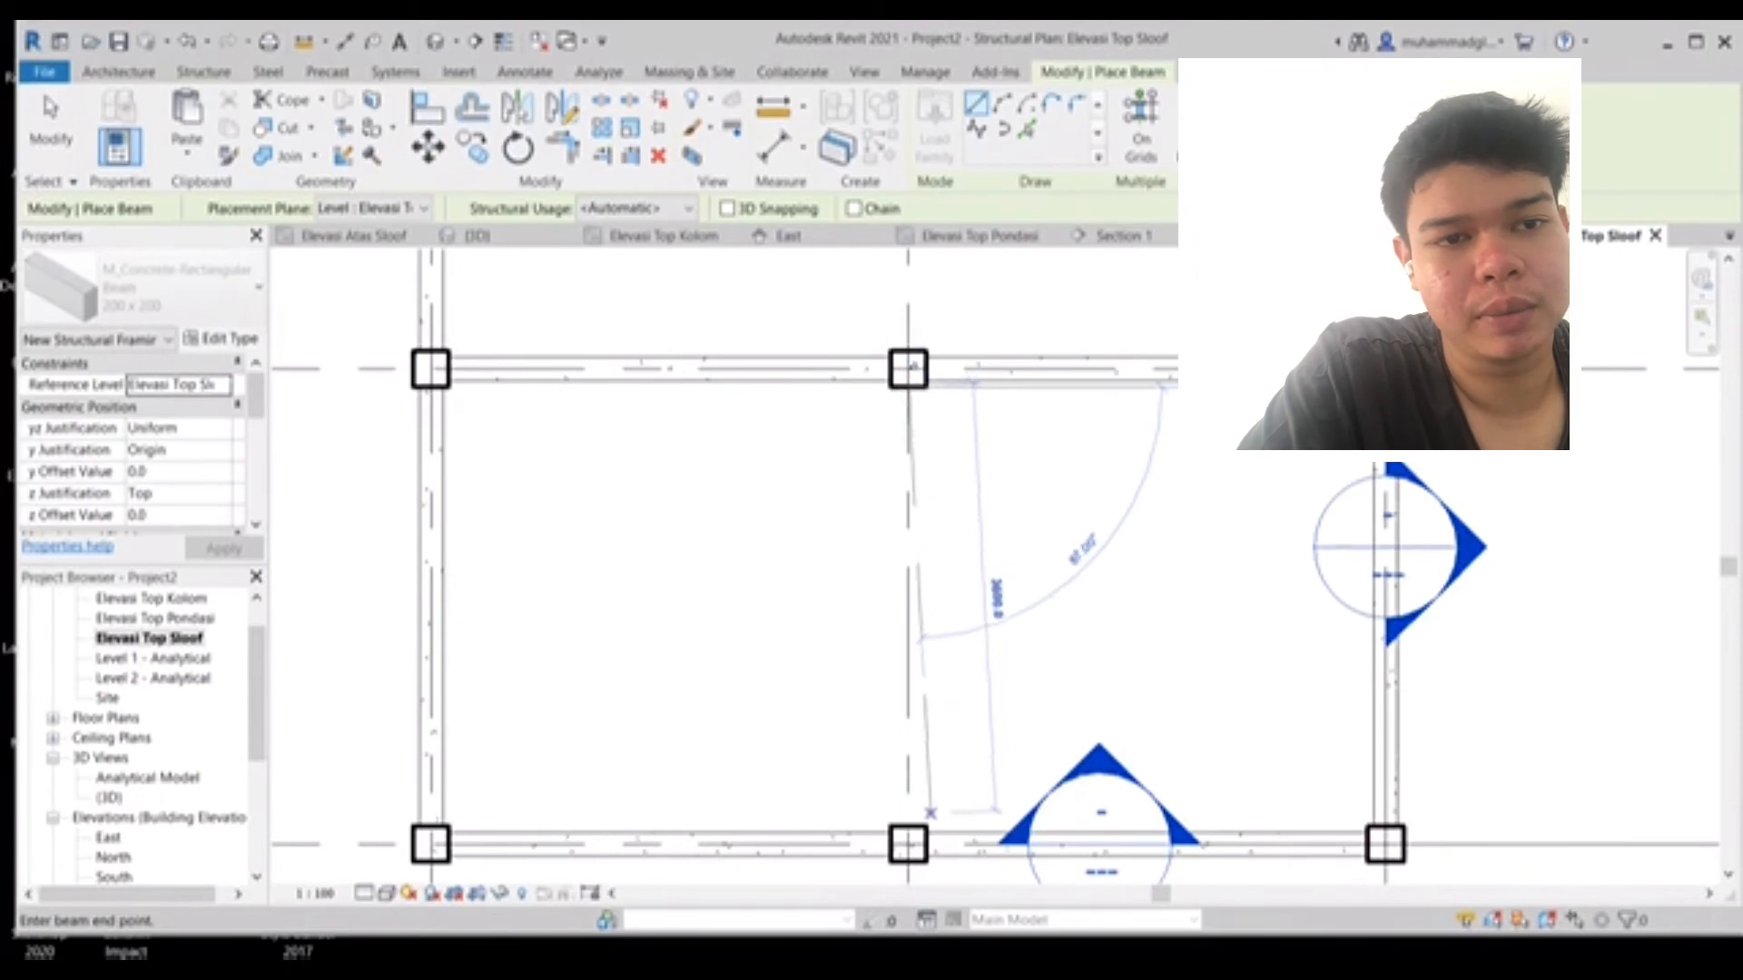
pyautogui.click(908, 826)
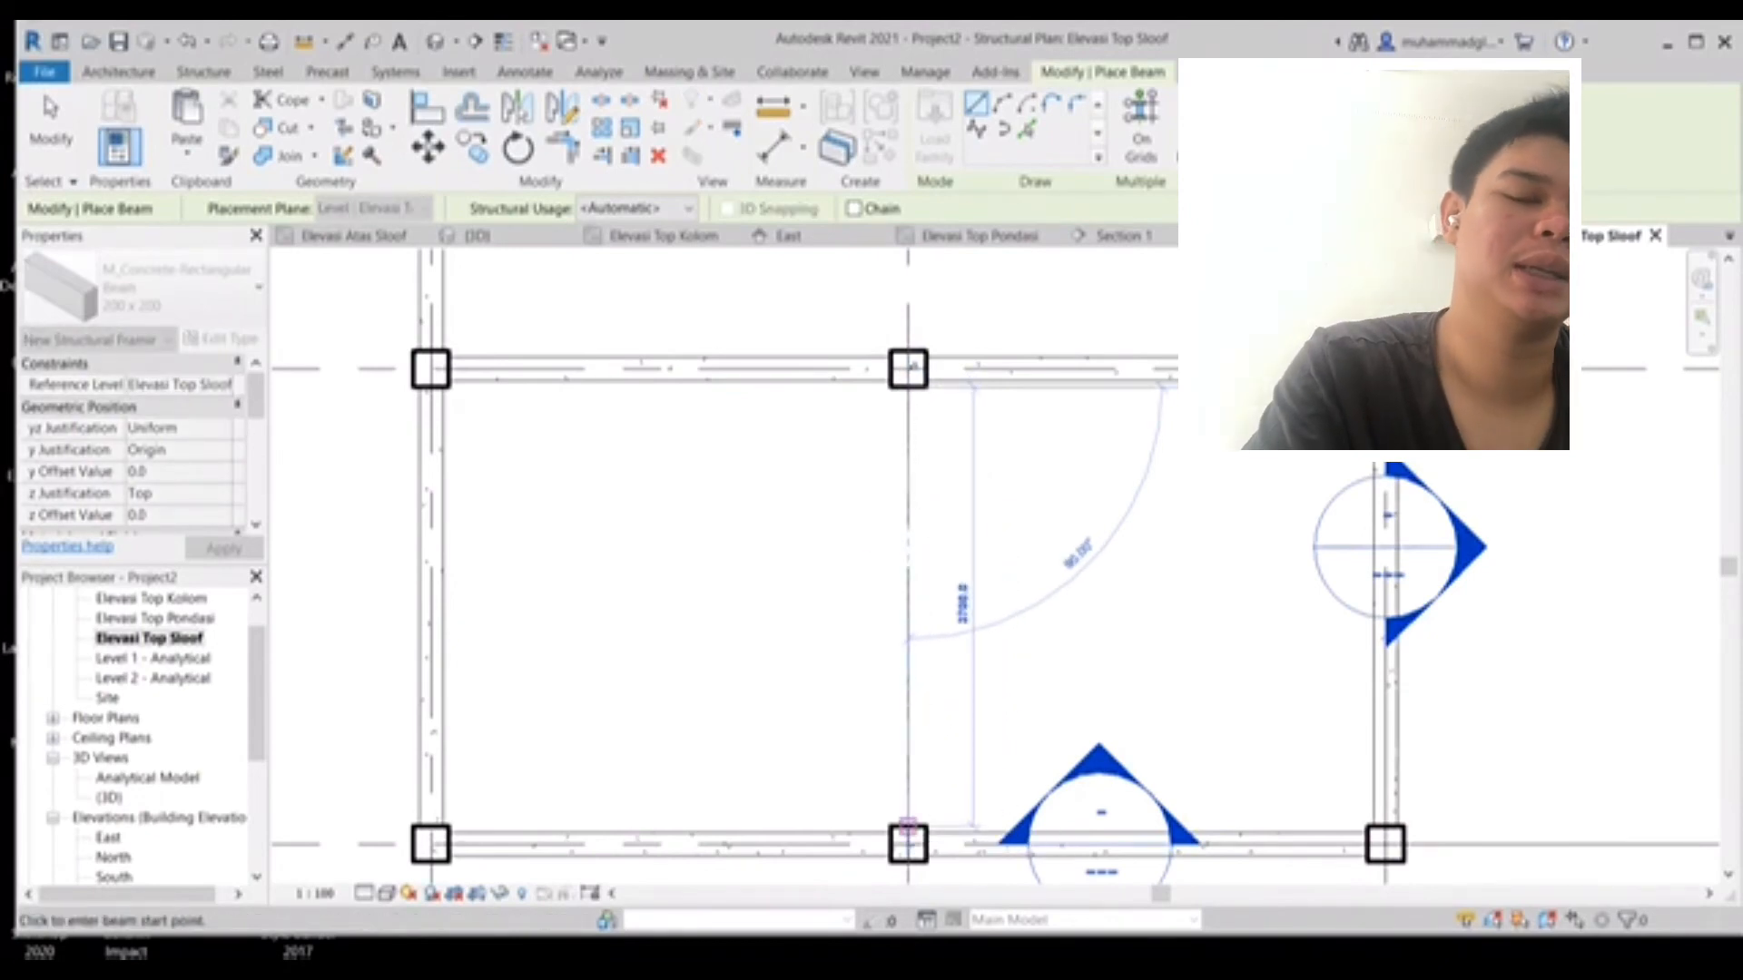
pyautogui.moveTo(909, 369); pyautogui.dragTo(951, 816, button='middle')
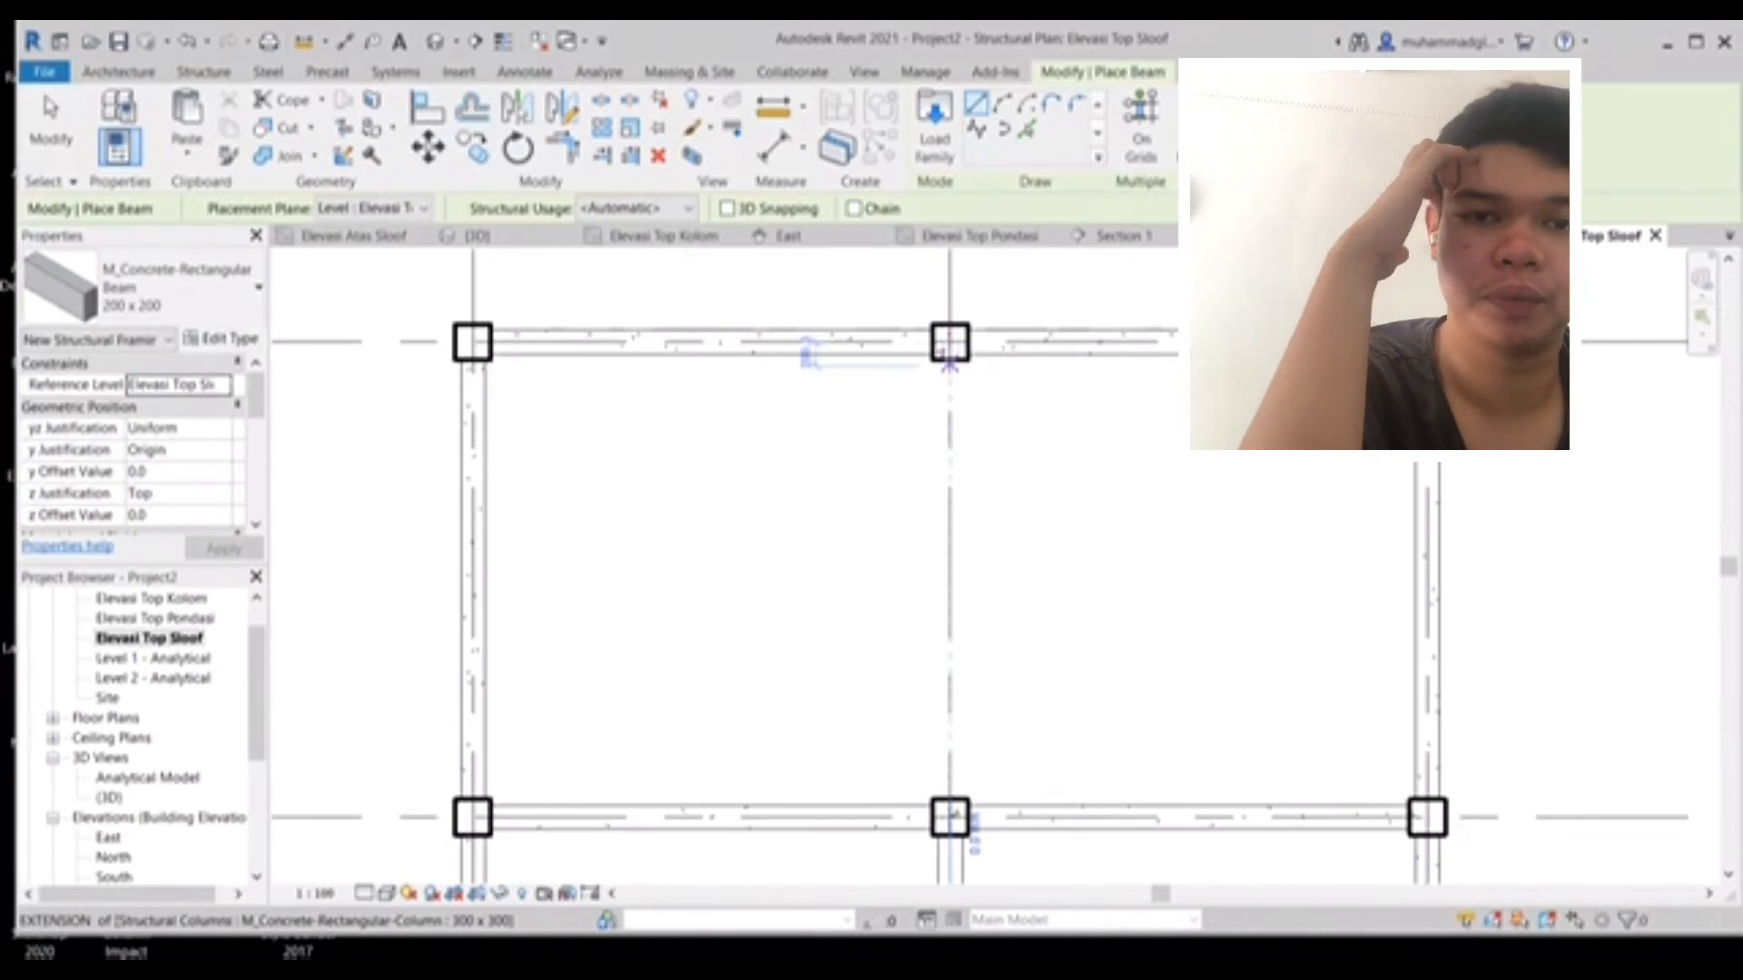
pyautogui.click(949, 344)
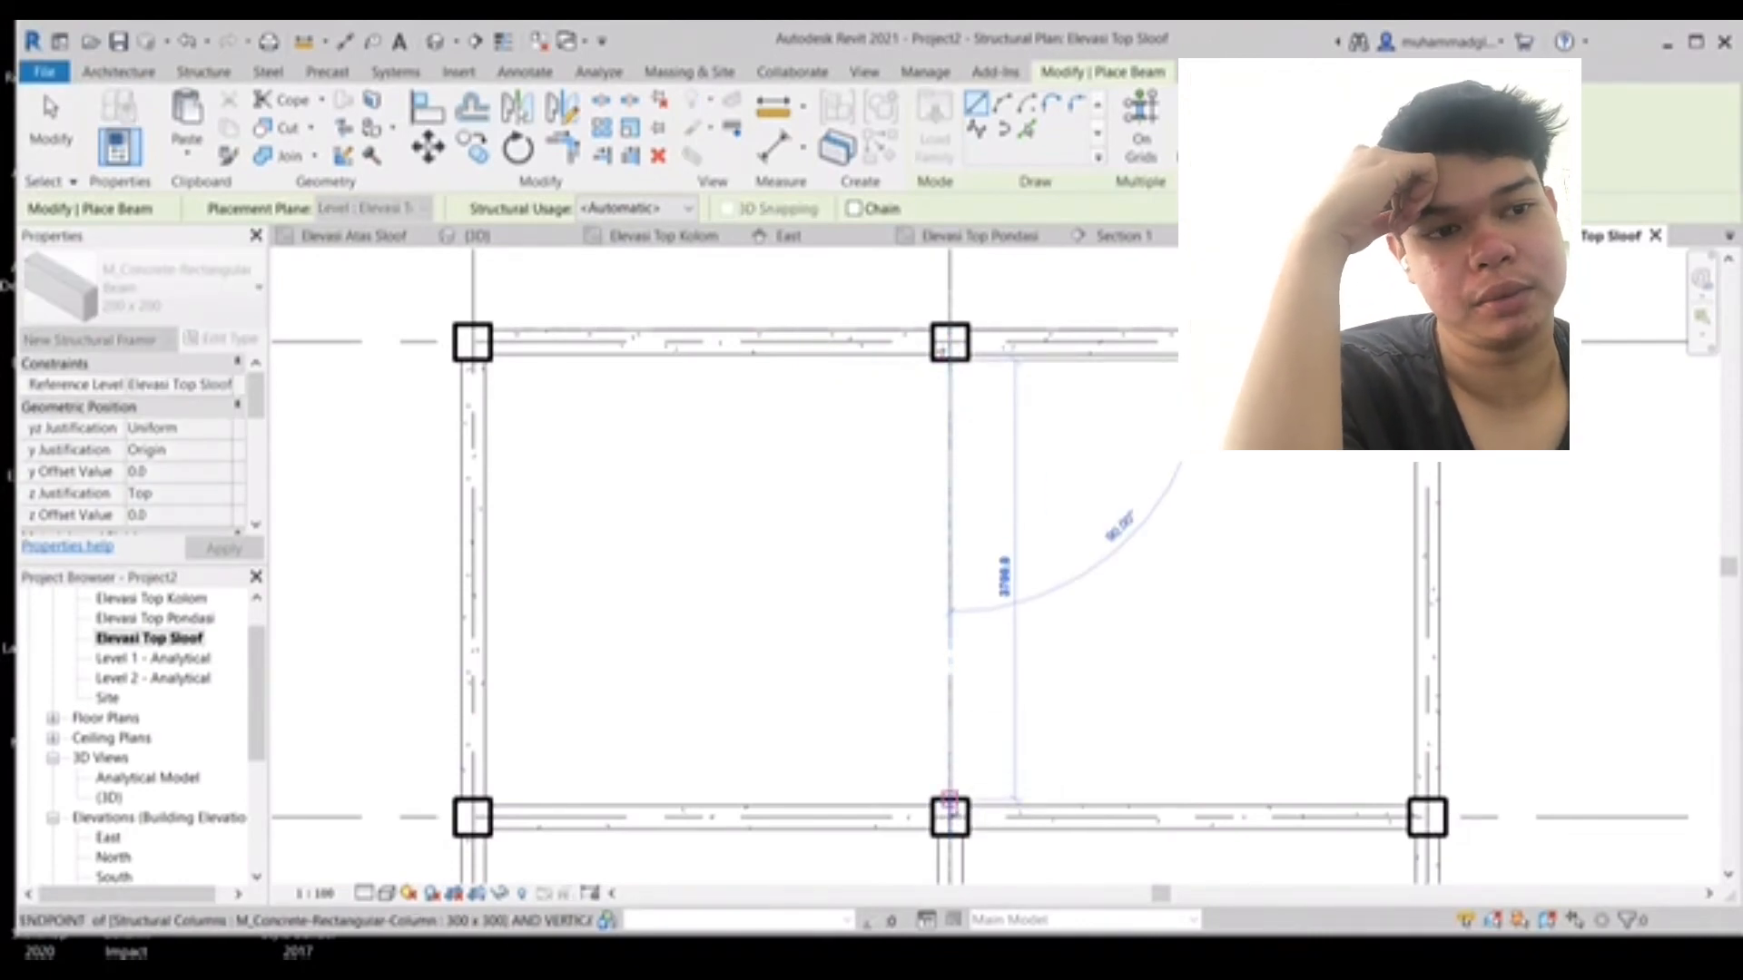
pyautogui.click(949, 803)
pyautogui.scroll(-3, 1031, 680)
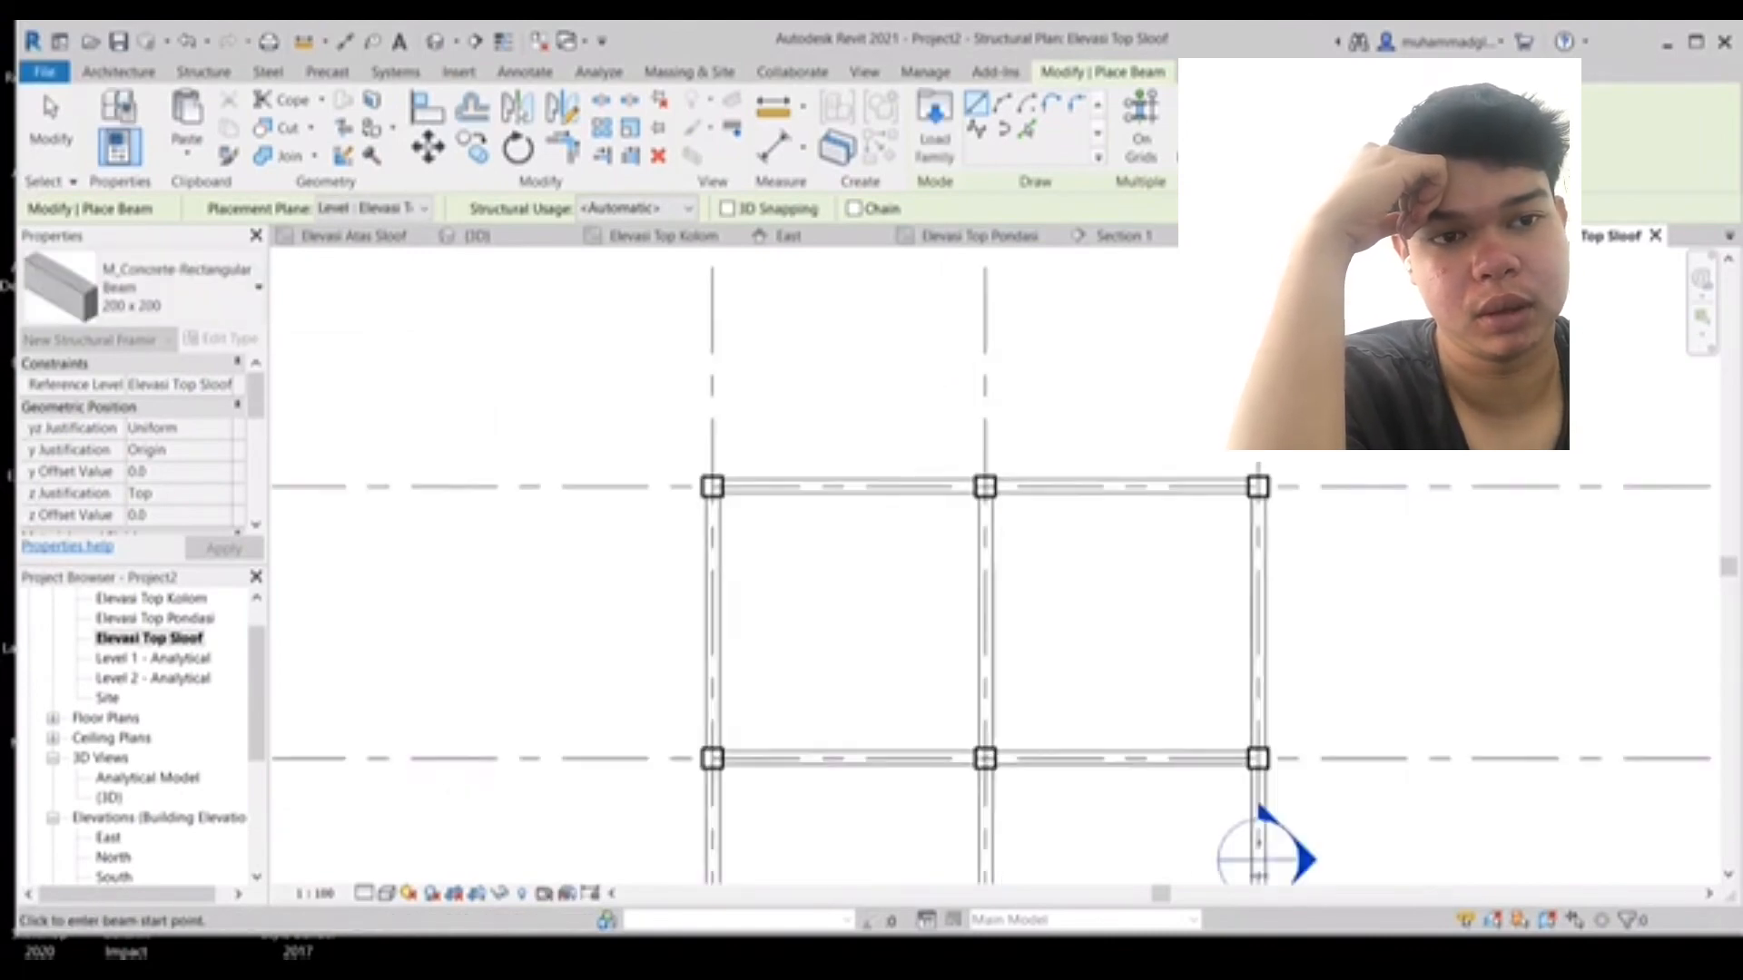
# - Inspect the placed beams, columns and footings in the 3D view
pyautogui.moveTo(1082, 800); pyautogui.dragTo(1086, 465, button='middle')
pyautogui.scroll(1, 733, 504)
pyautogui.scroll(-1, 1086, 464)
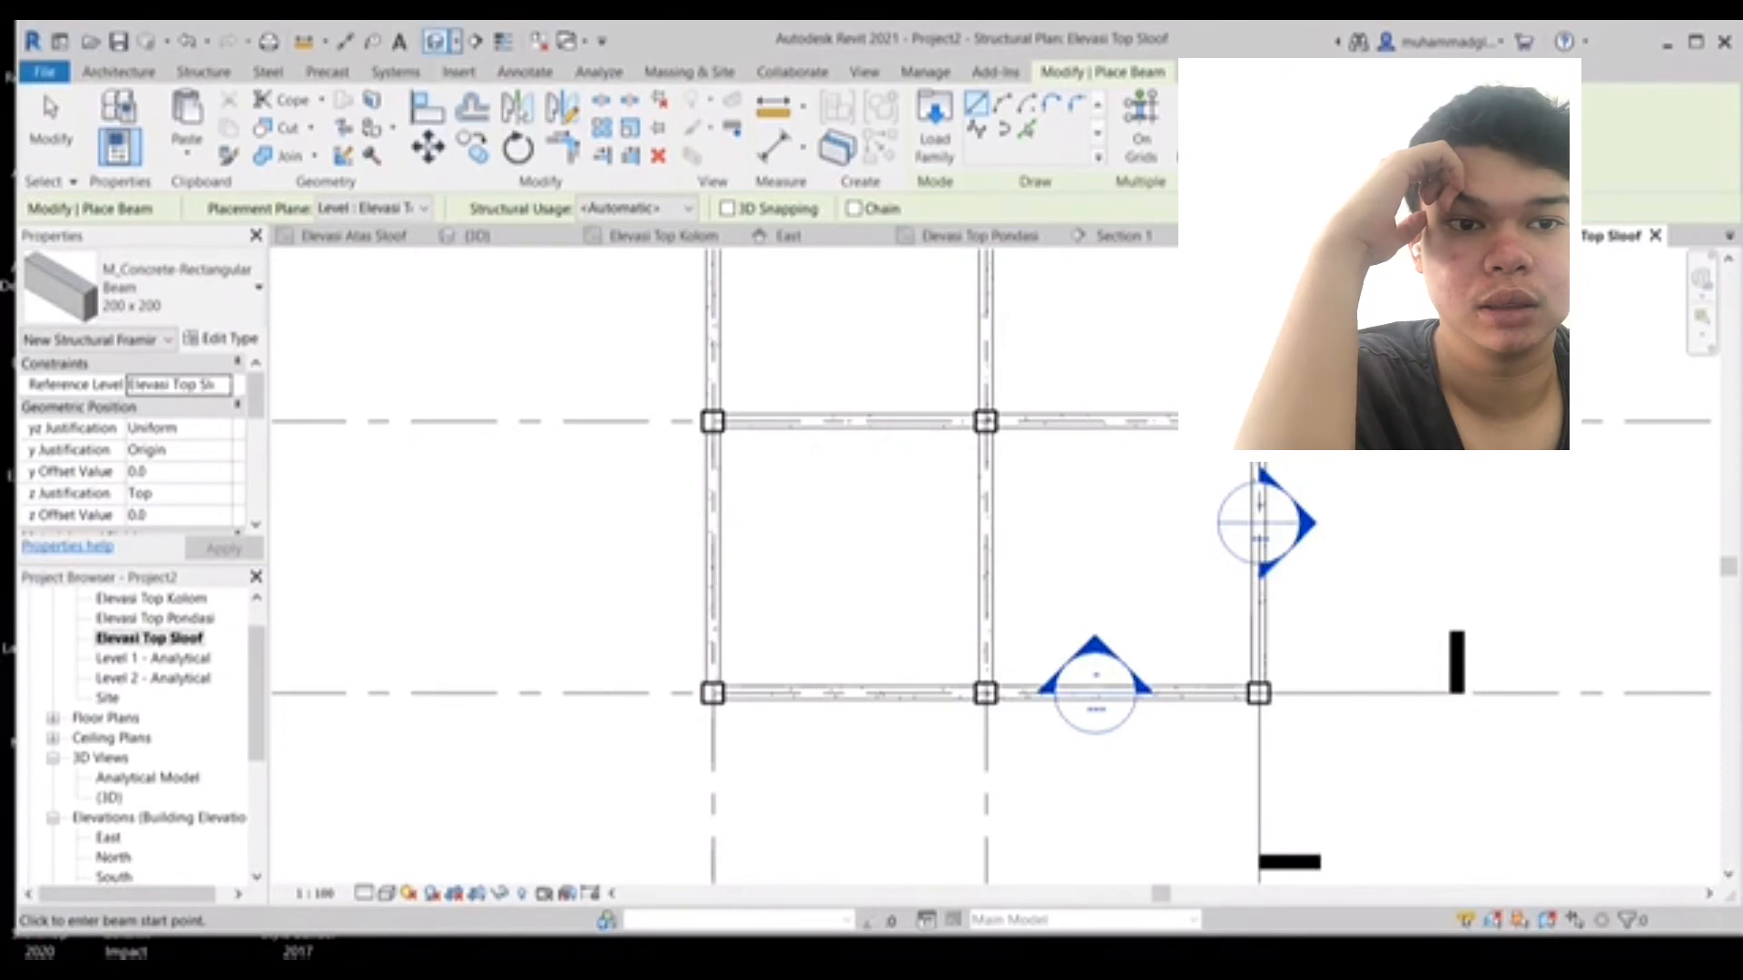
pyautogui.click(435, 41)
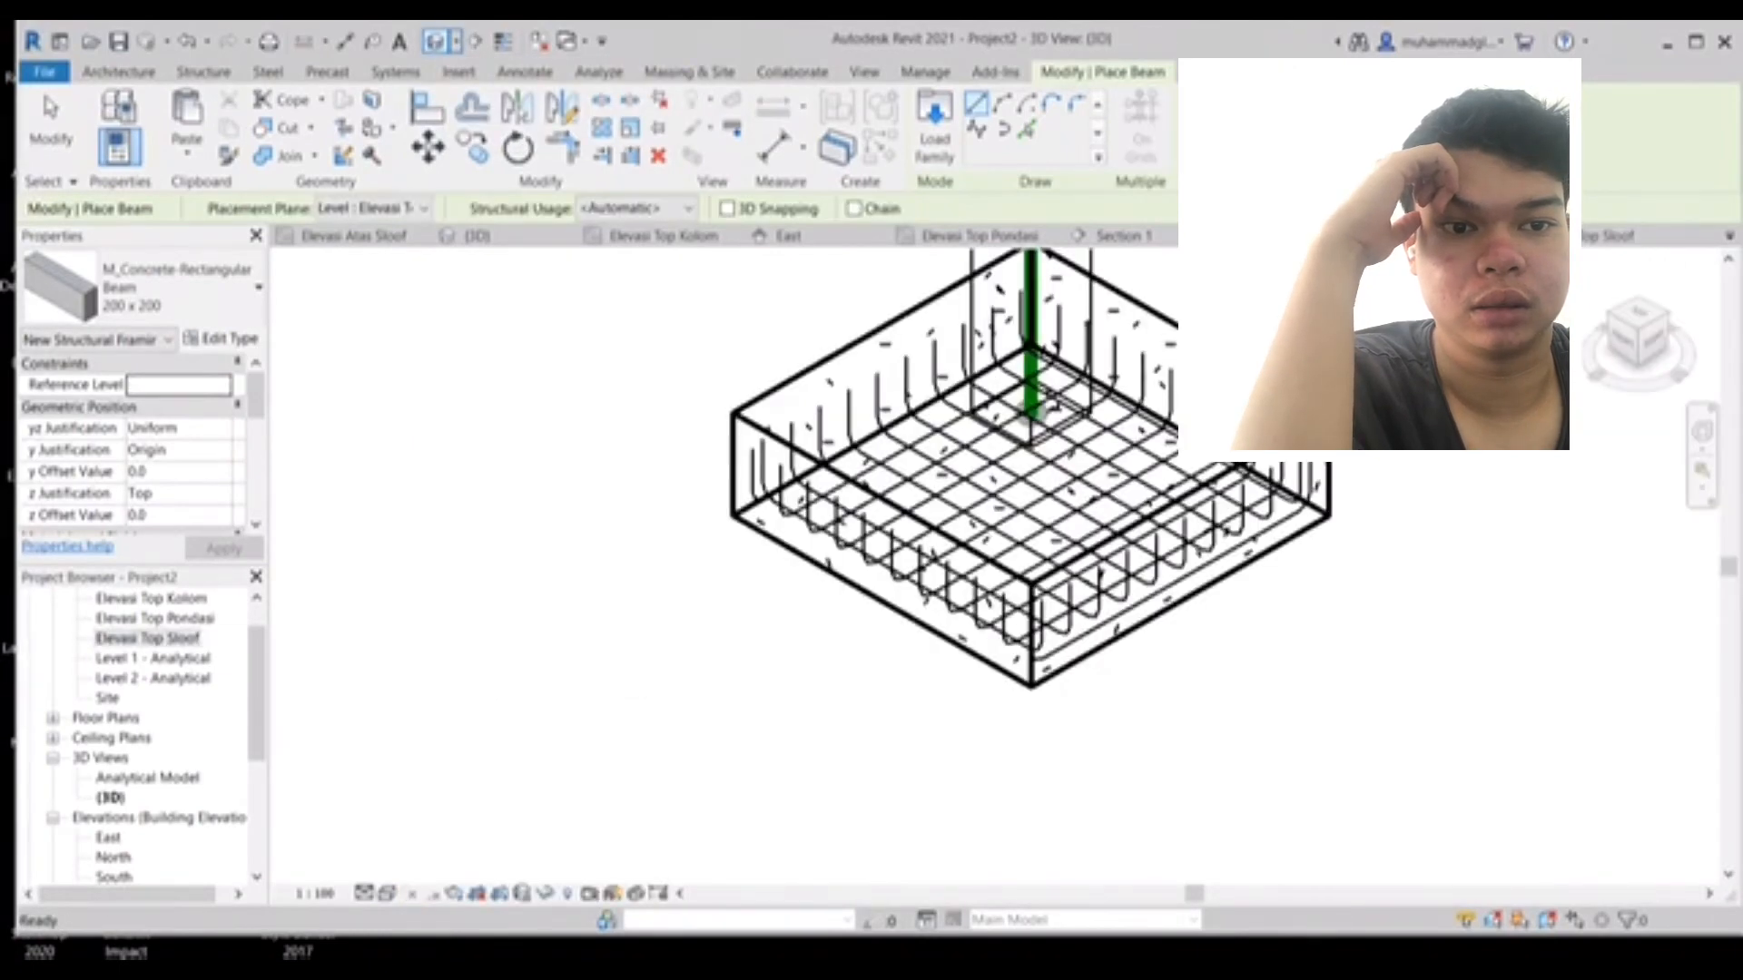
pyautogui.scroll(-2, 723, 311)
pyautogui.moveTo(722, 312); pyautogui.dragTo(531, 598, button='middle')
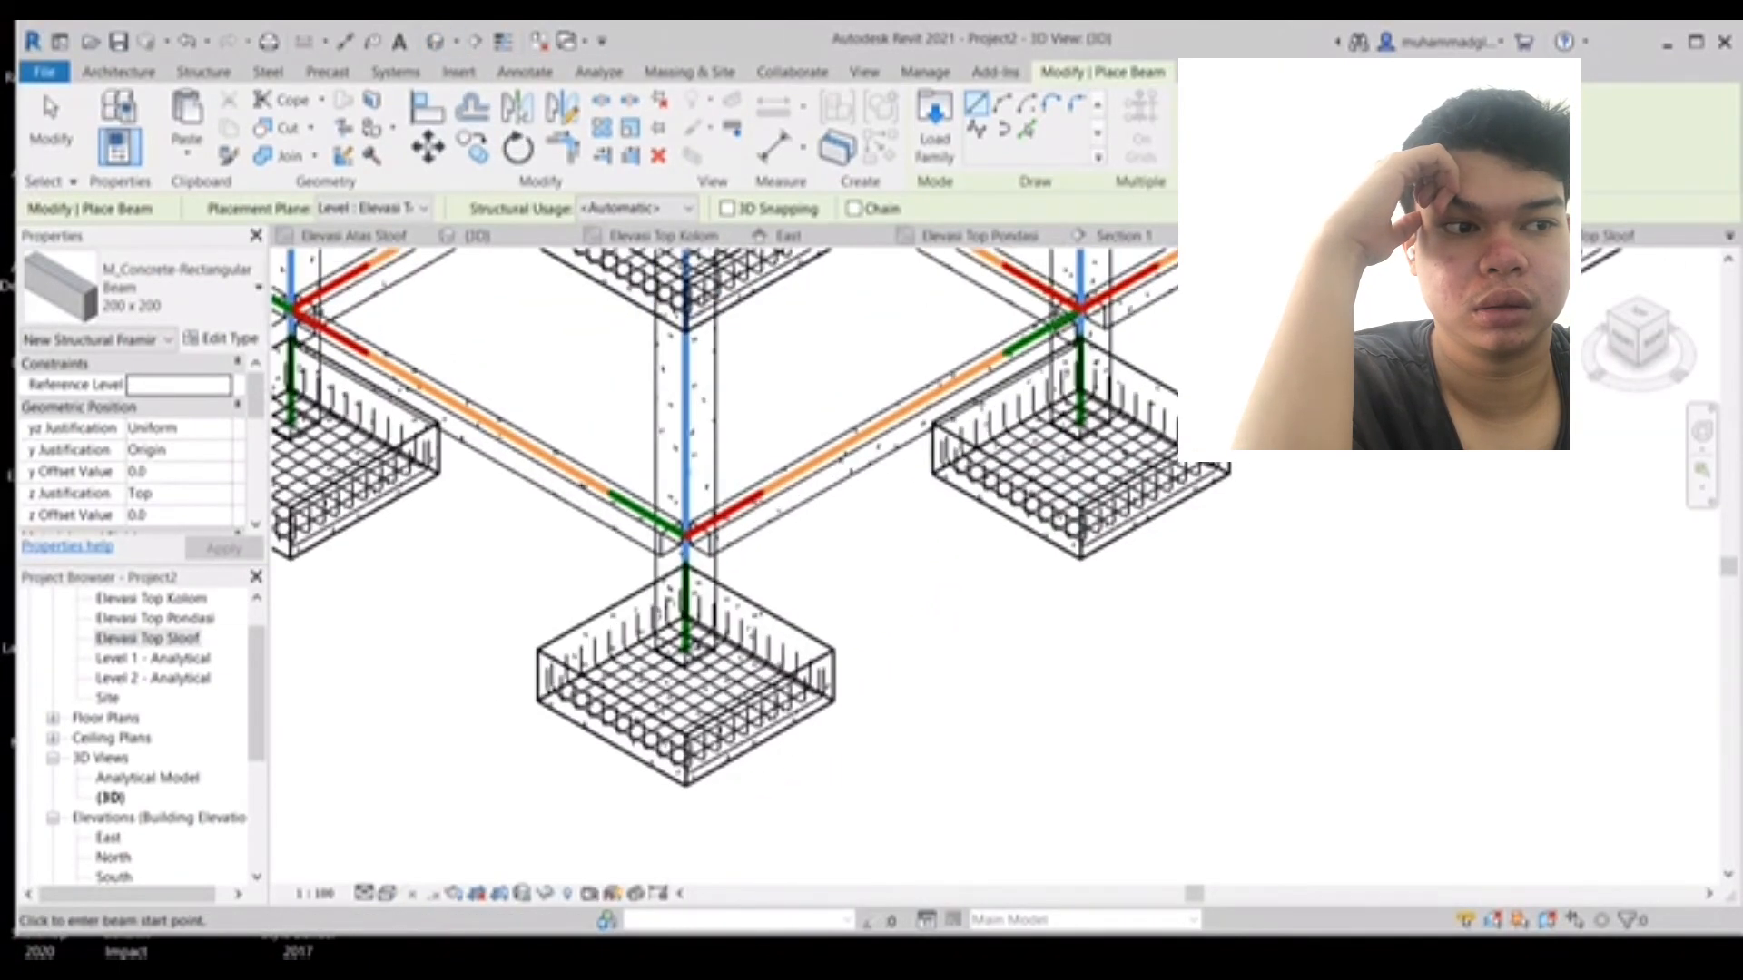
pyautogui.moveTo(1356, 251); pyautogui.dragTo(1373, 686, button='middle')
pyautogui.scroll(-2, 1202, 463)
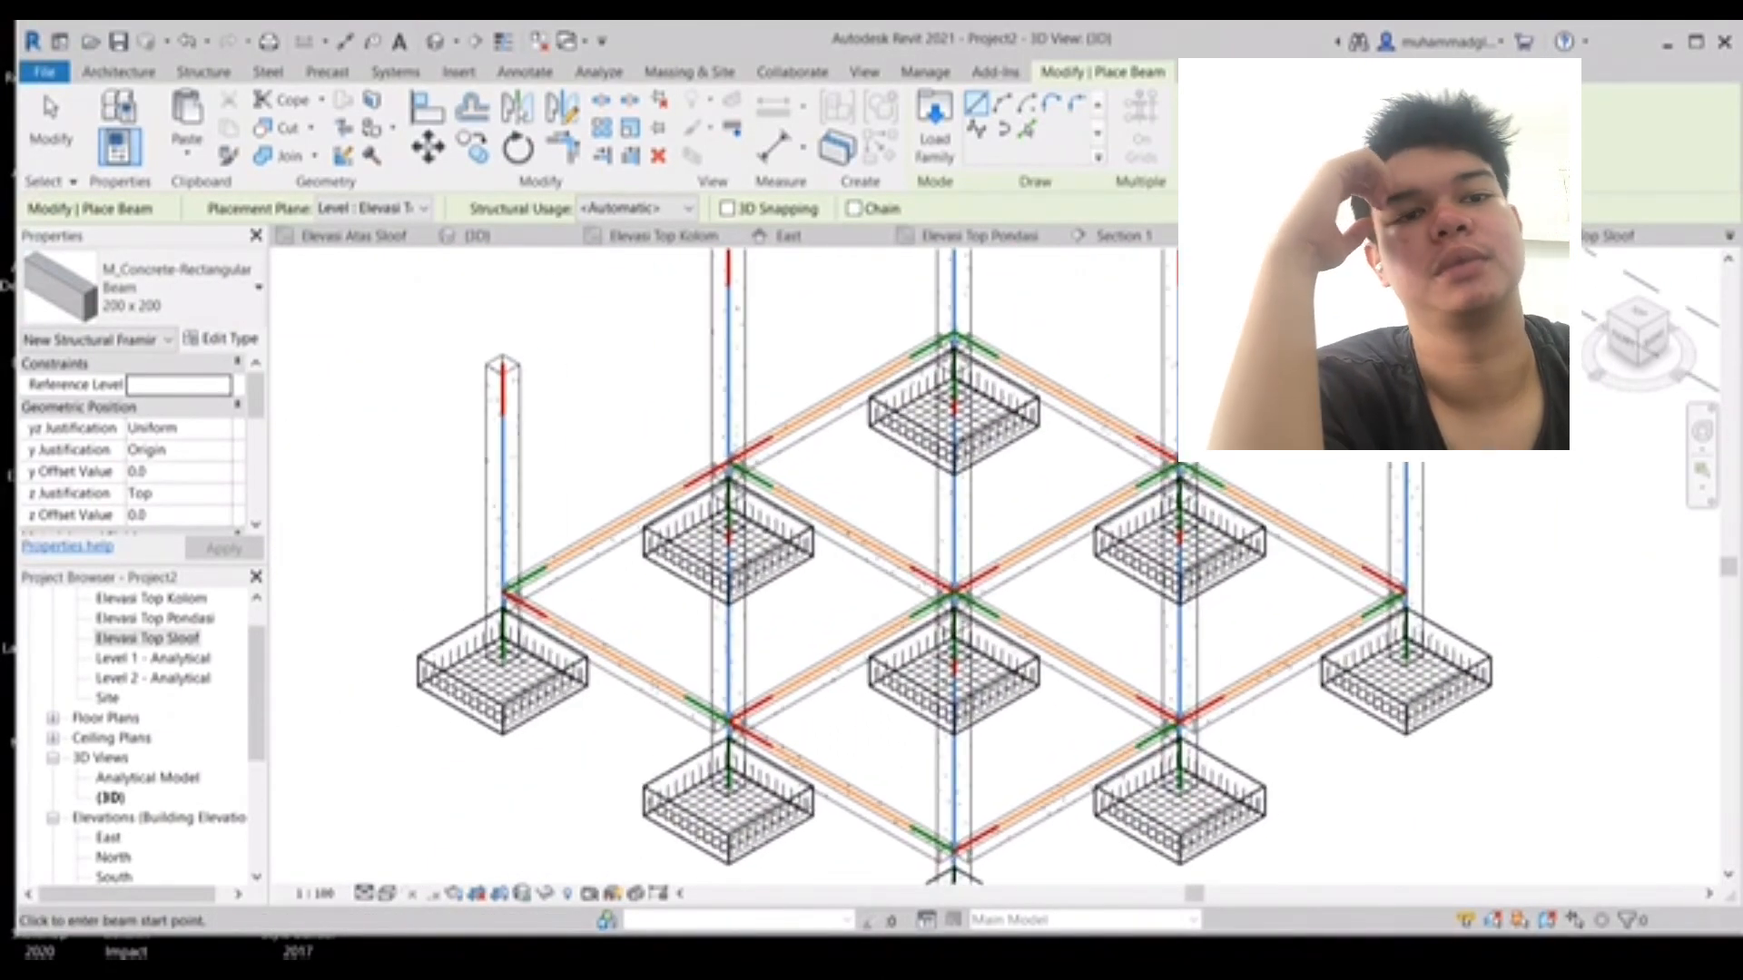
# - Open the Elevasi Top Kolom structural plan and start the Beam tool
pyautogui.doubleClick(152, 599)
pyautogui.scroll(5, 822, 556)
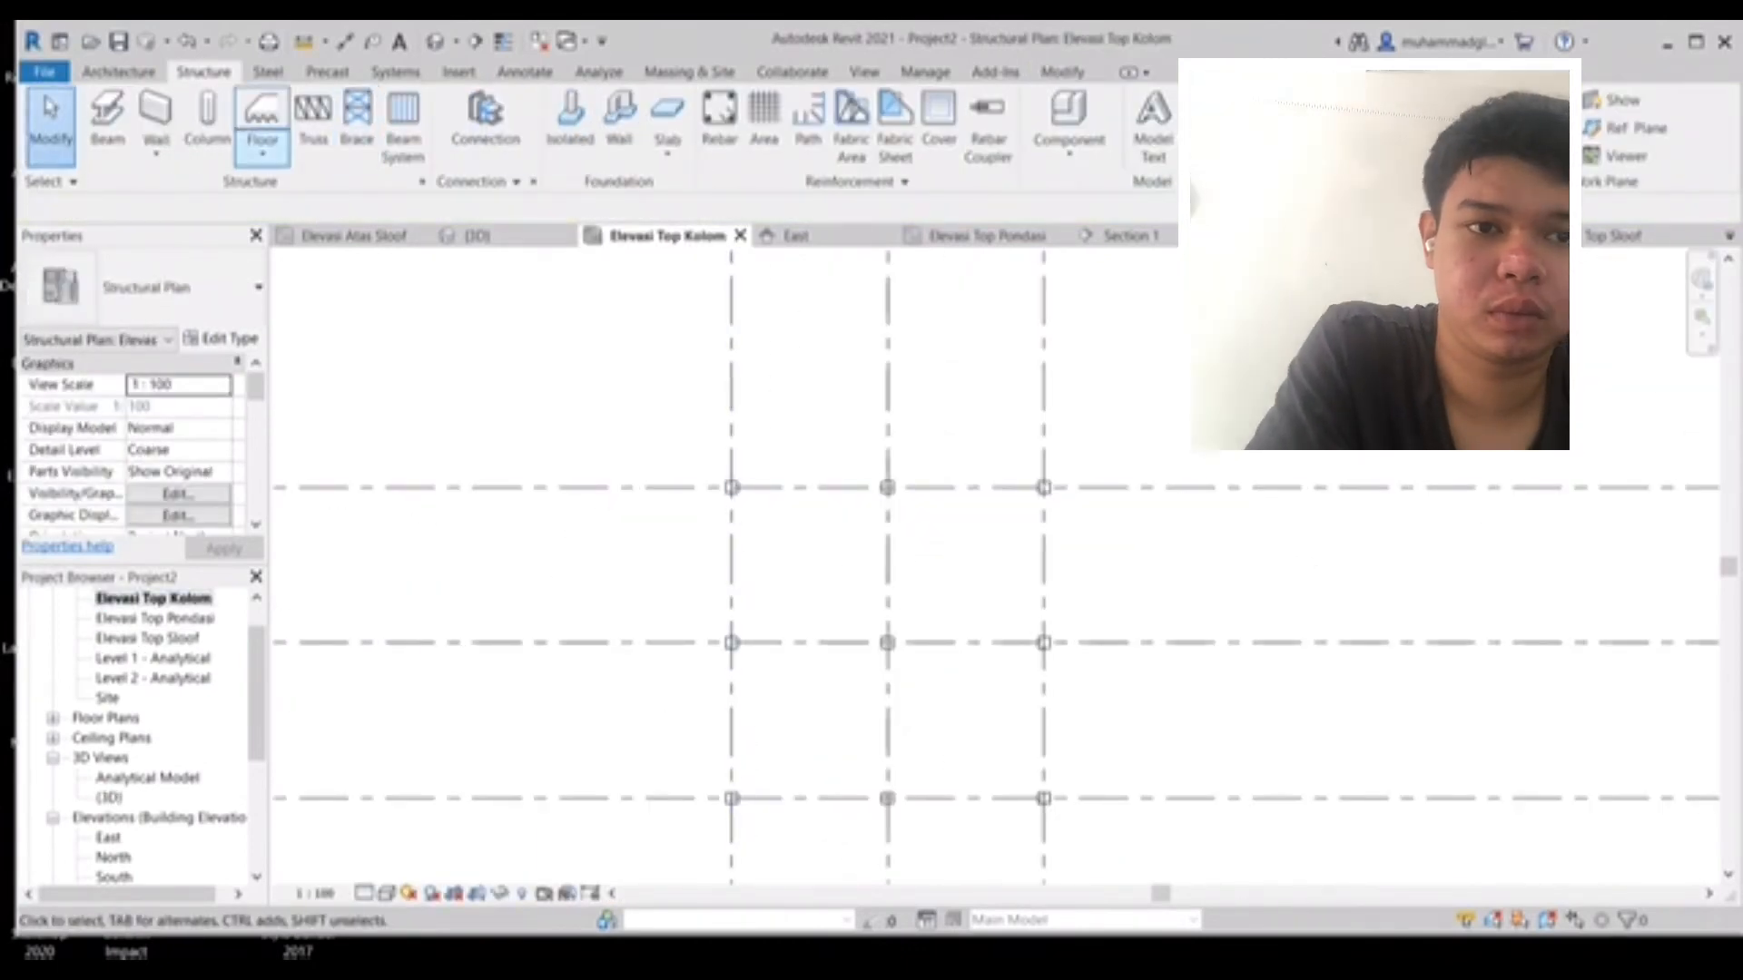
pyautogui.click(155, 113)
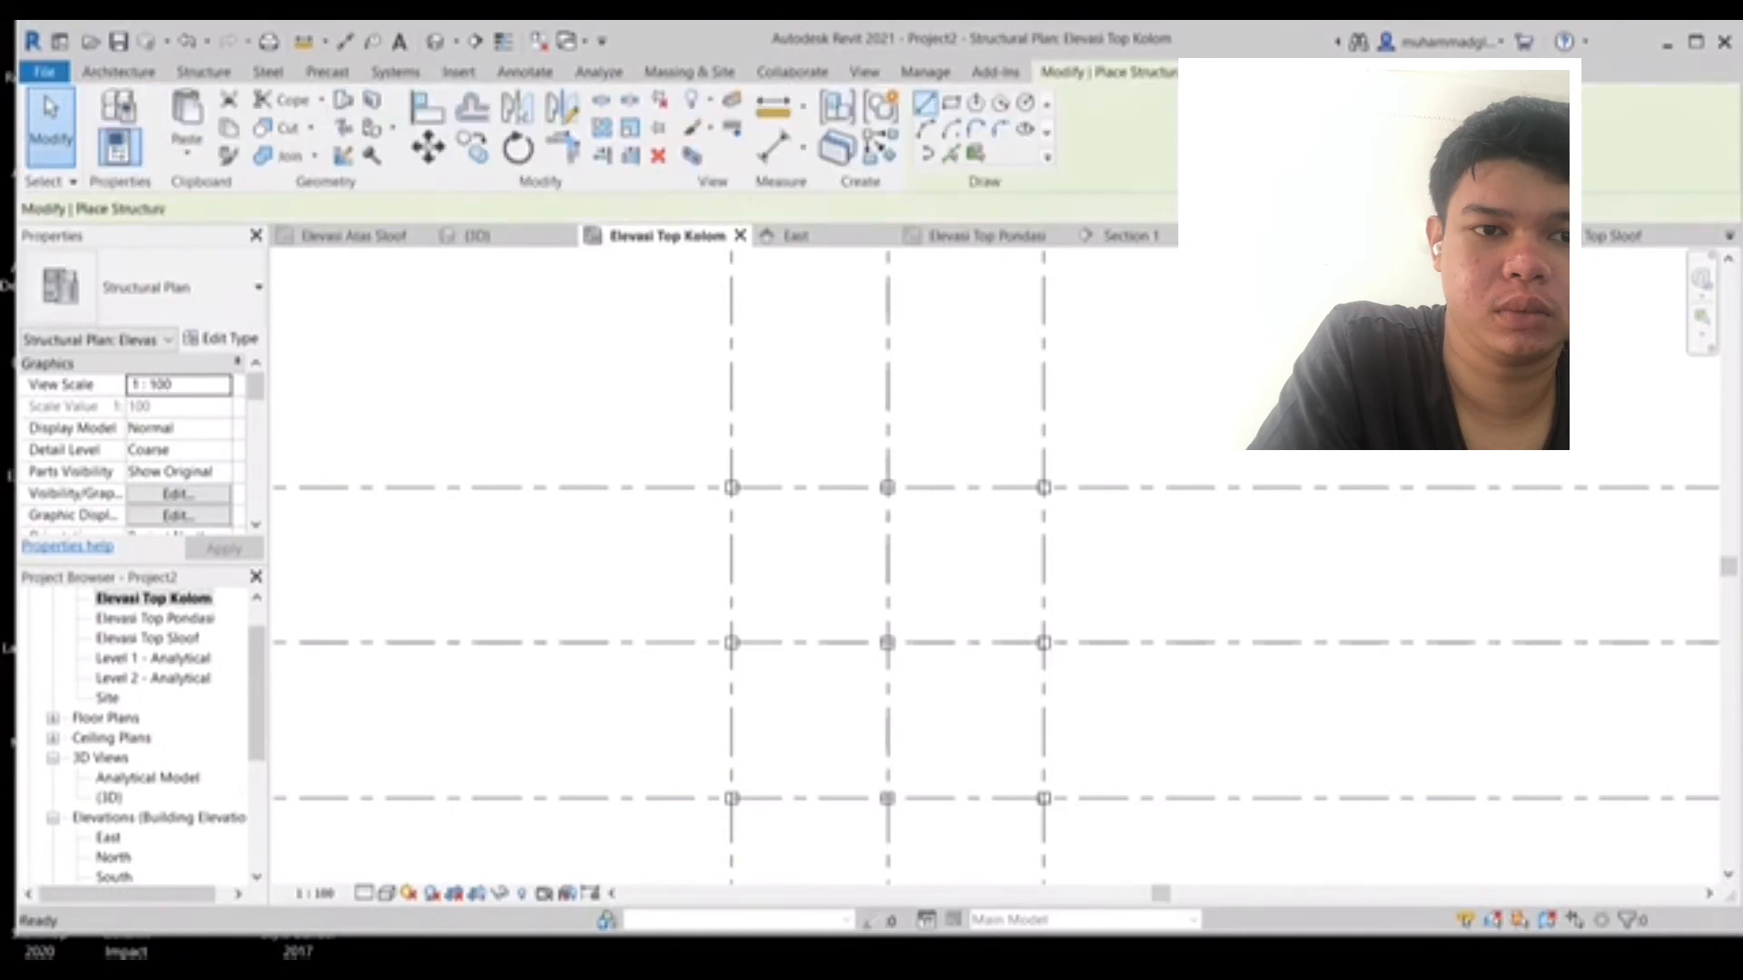
pyautogui.click(203, 71)
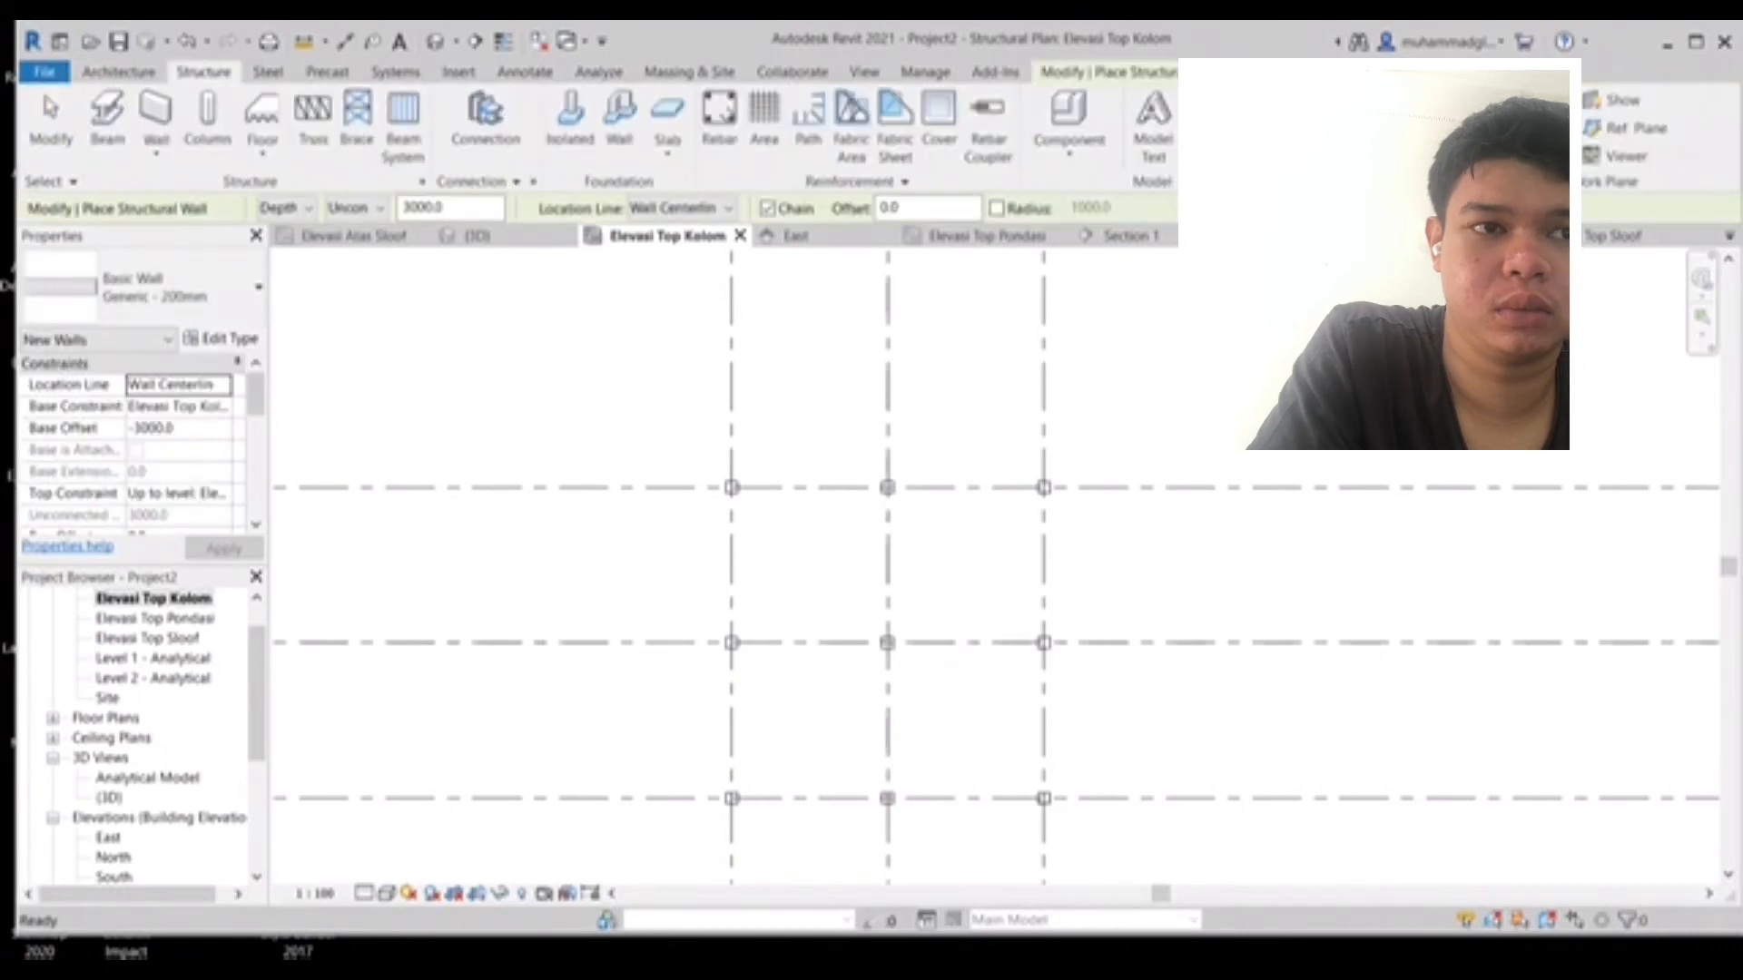
pyautogui.click(108, 128)
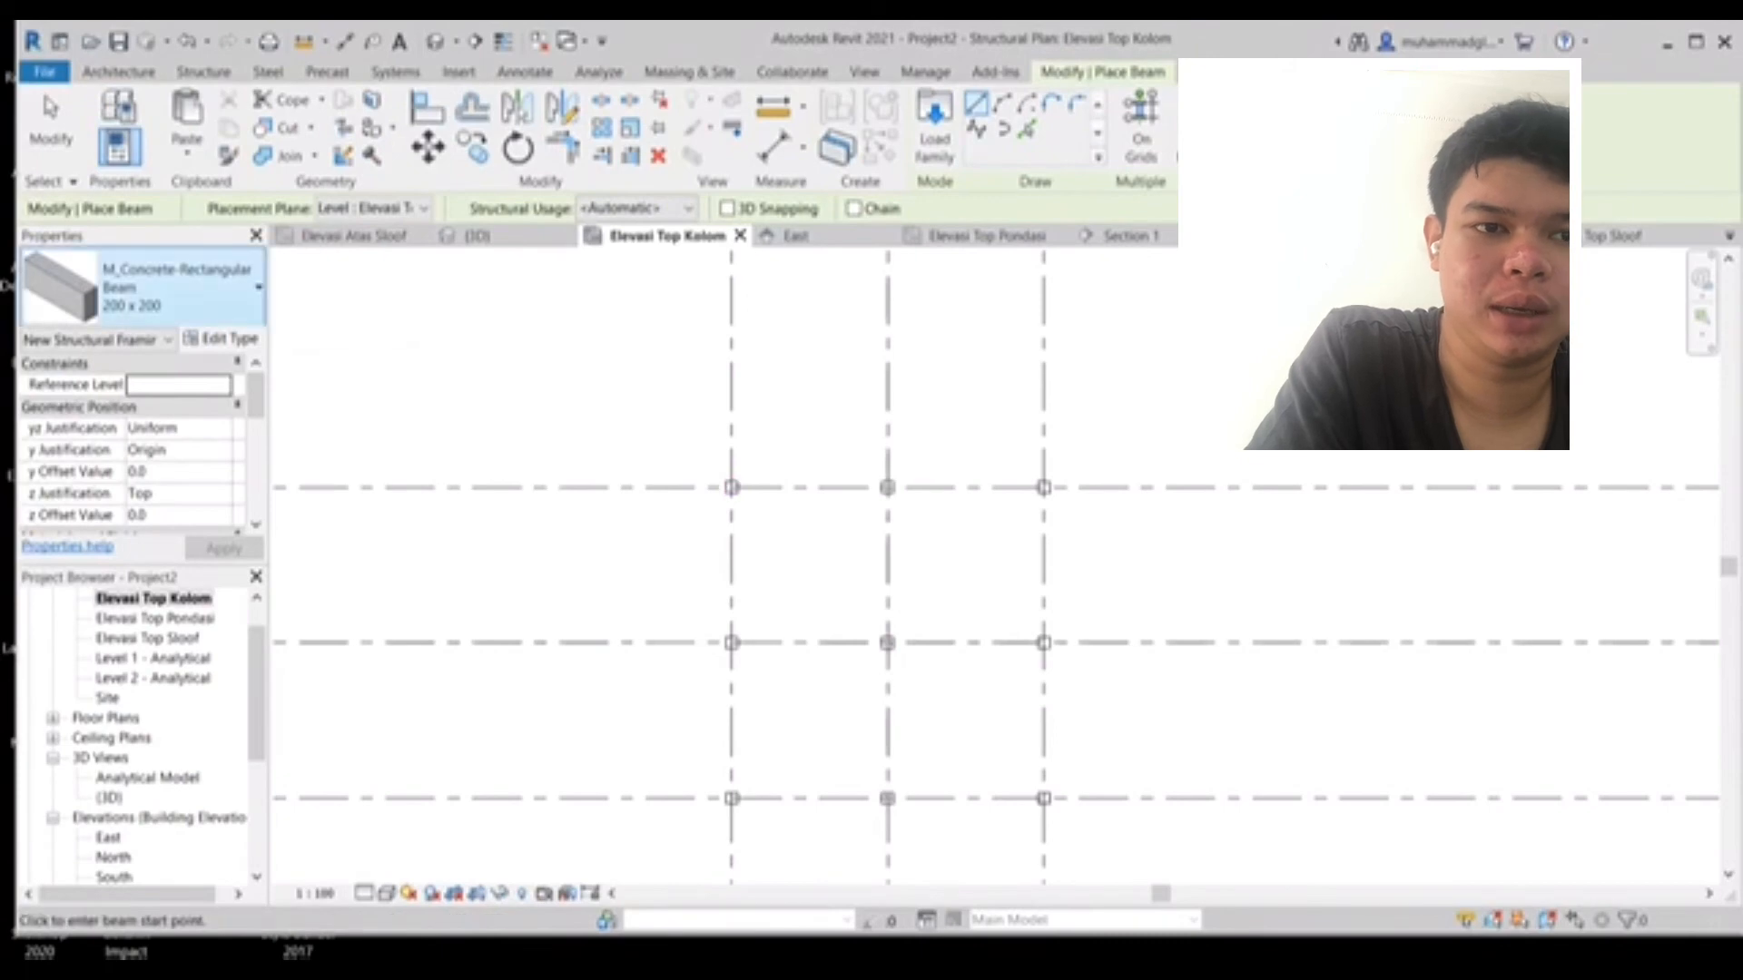
# - Rename the beam type 200 x 200 to 250 x 250 in its type properties
pyautogui.click(223, 340)
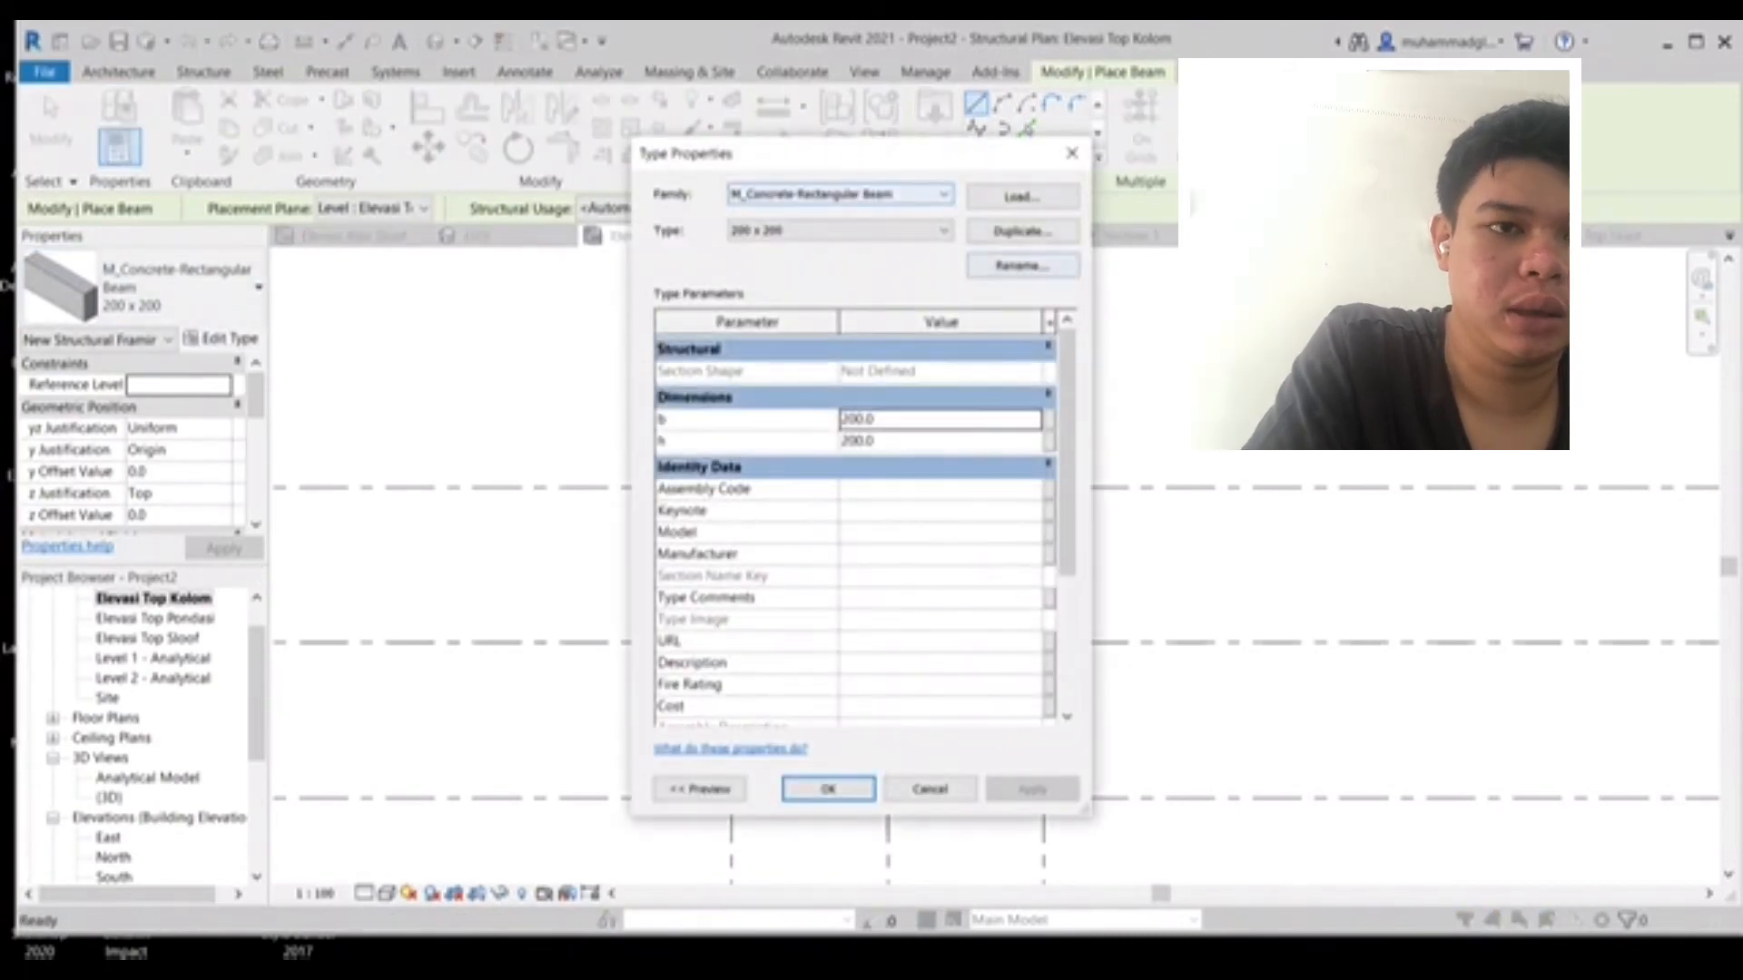
pyautogui.click(841, 231)
pyautogui.click(840, 230)
pyautogui.click(841, 231)
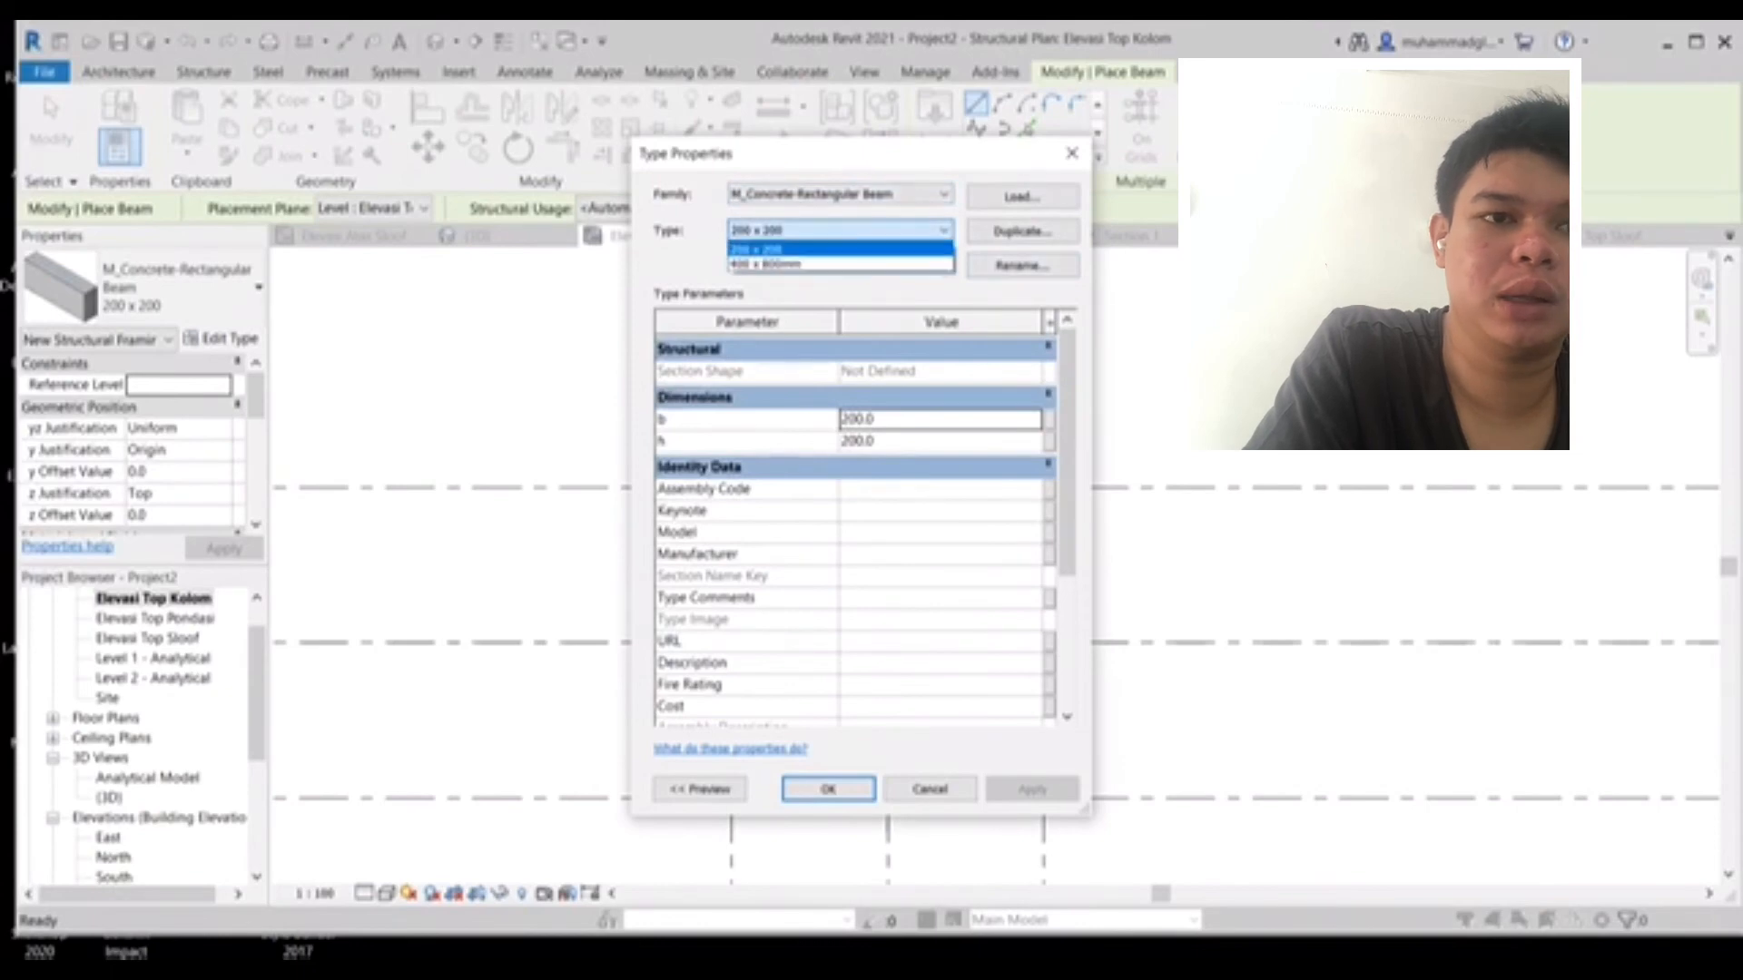
pyautogui.click(840, 230)
pyautogui.click(1022, 265)
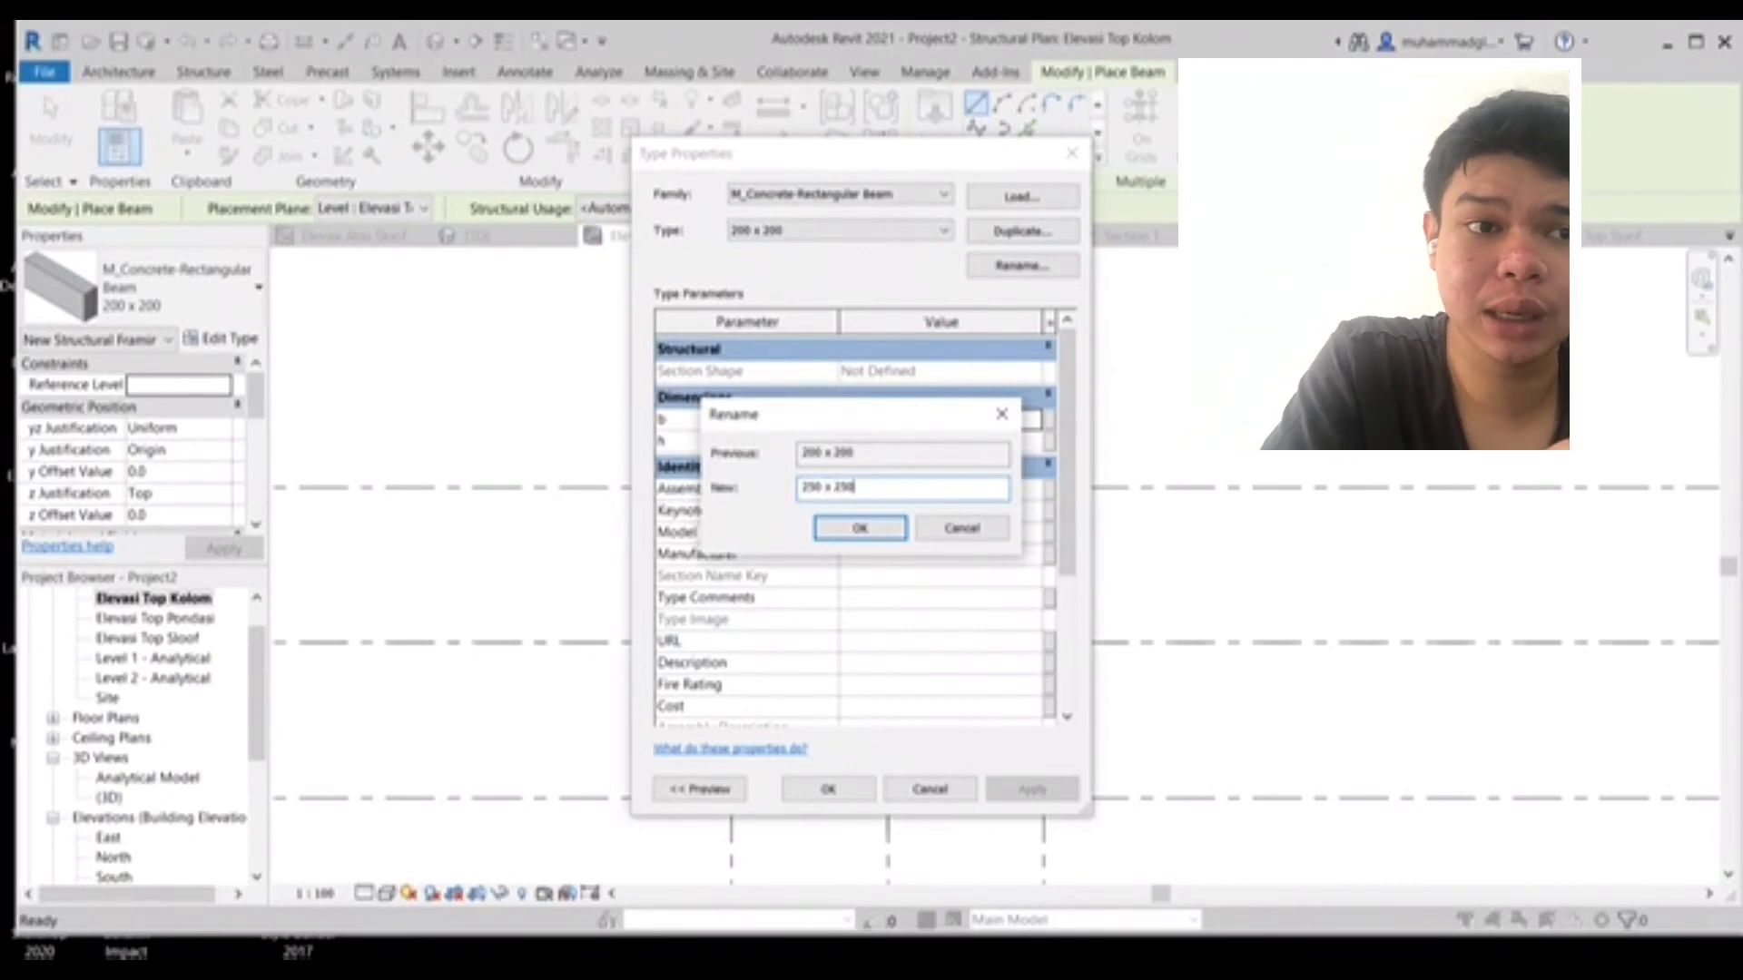
pyautogui.press('Return')
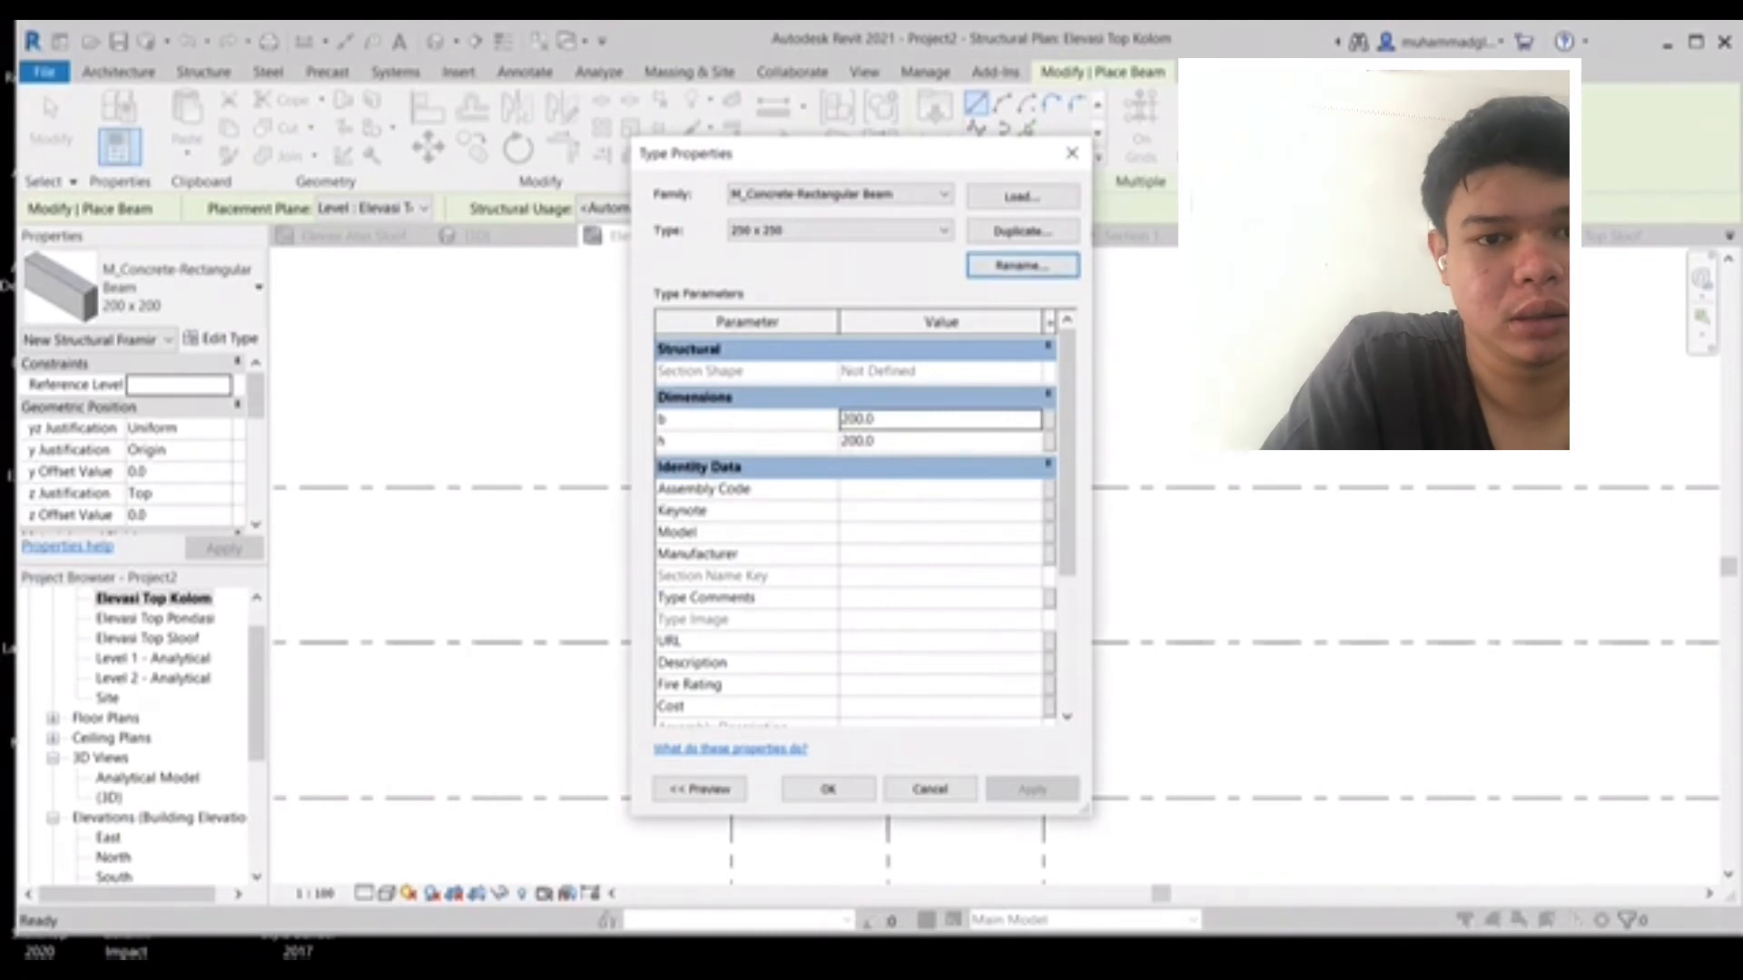
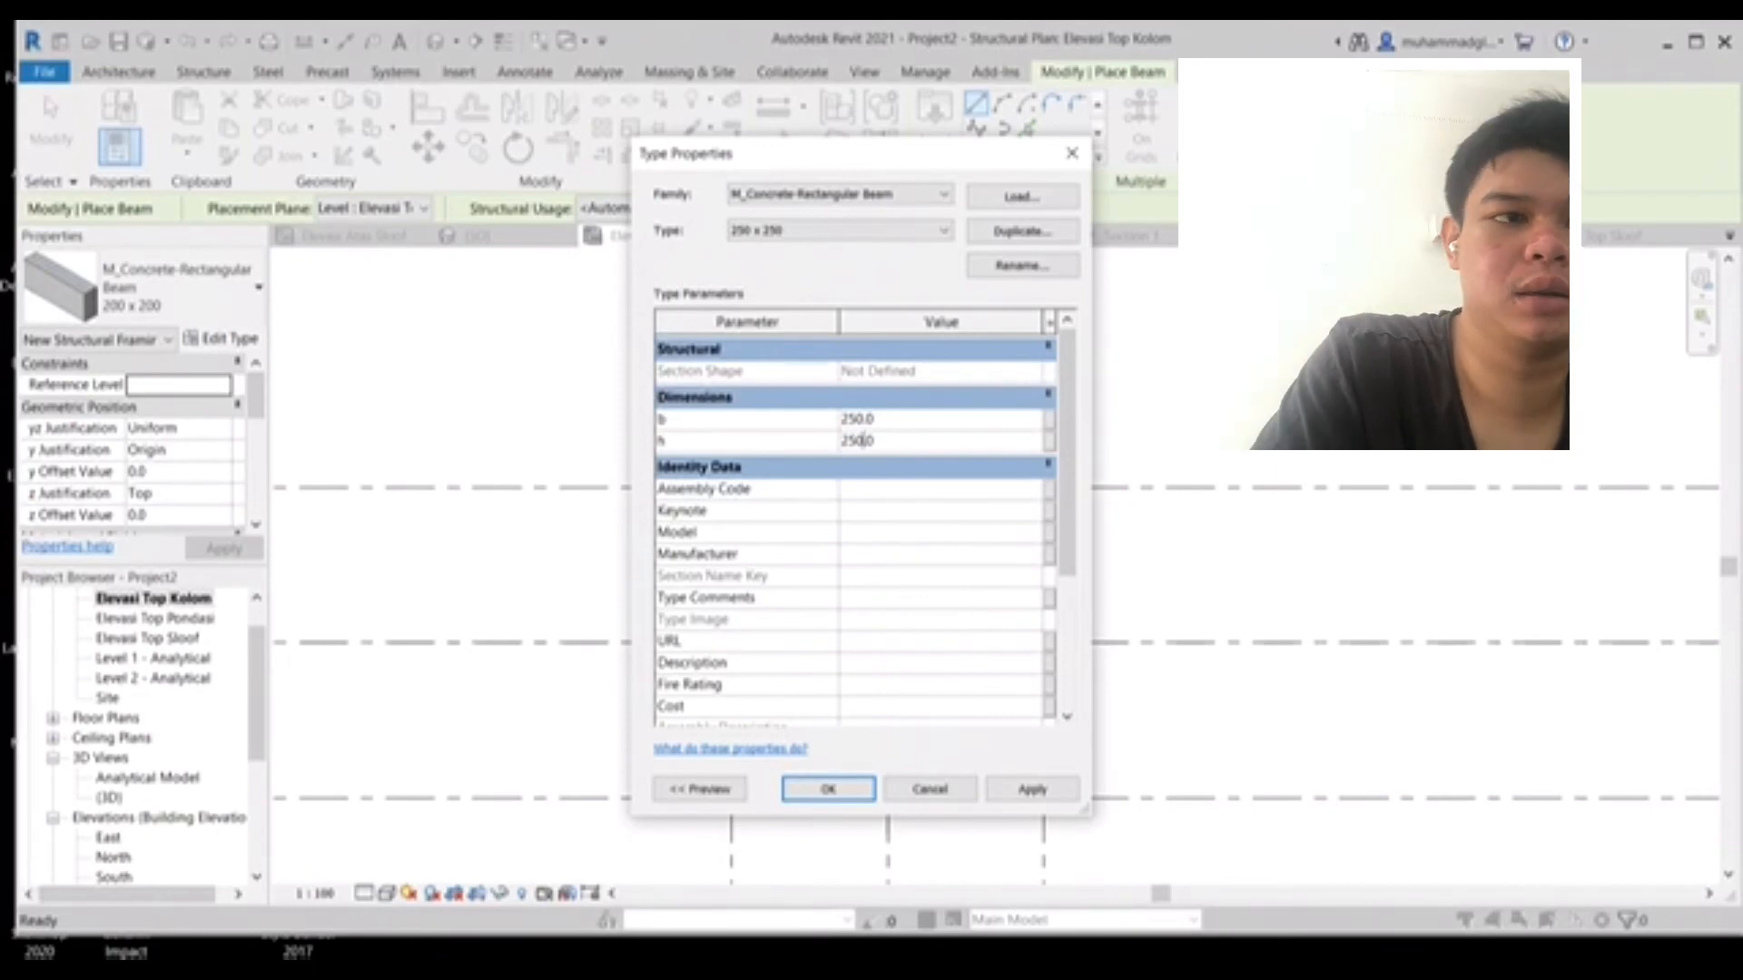
# - Confirm the 250 x 250 beam type and place two 250 x 250 beams along a horizontal grid line between neighbouring columns
pyautogui.press('Return')
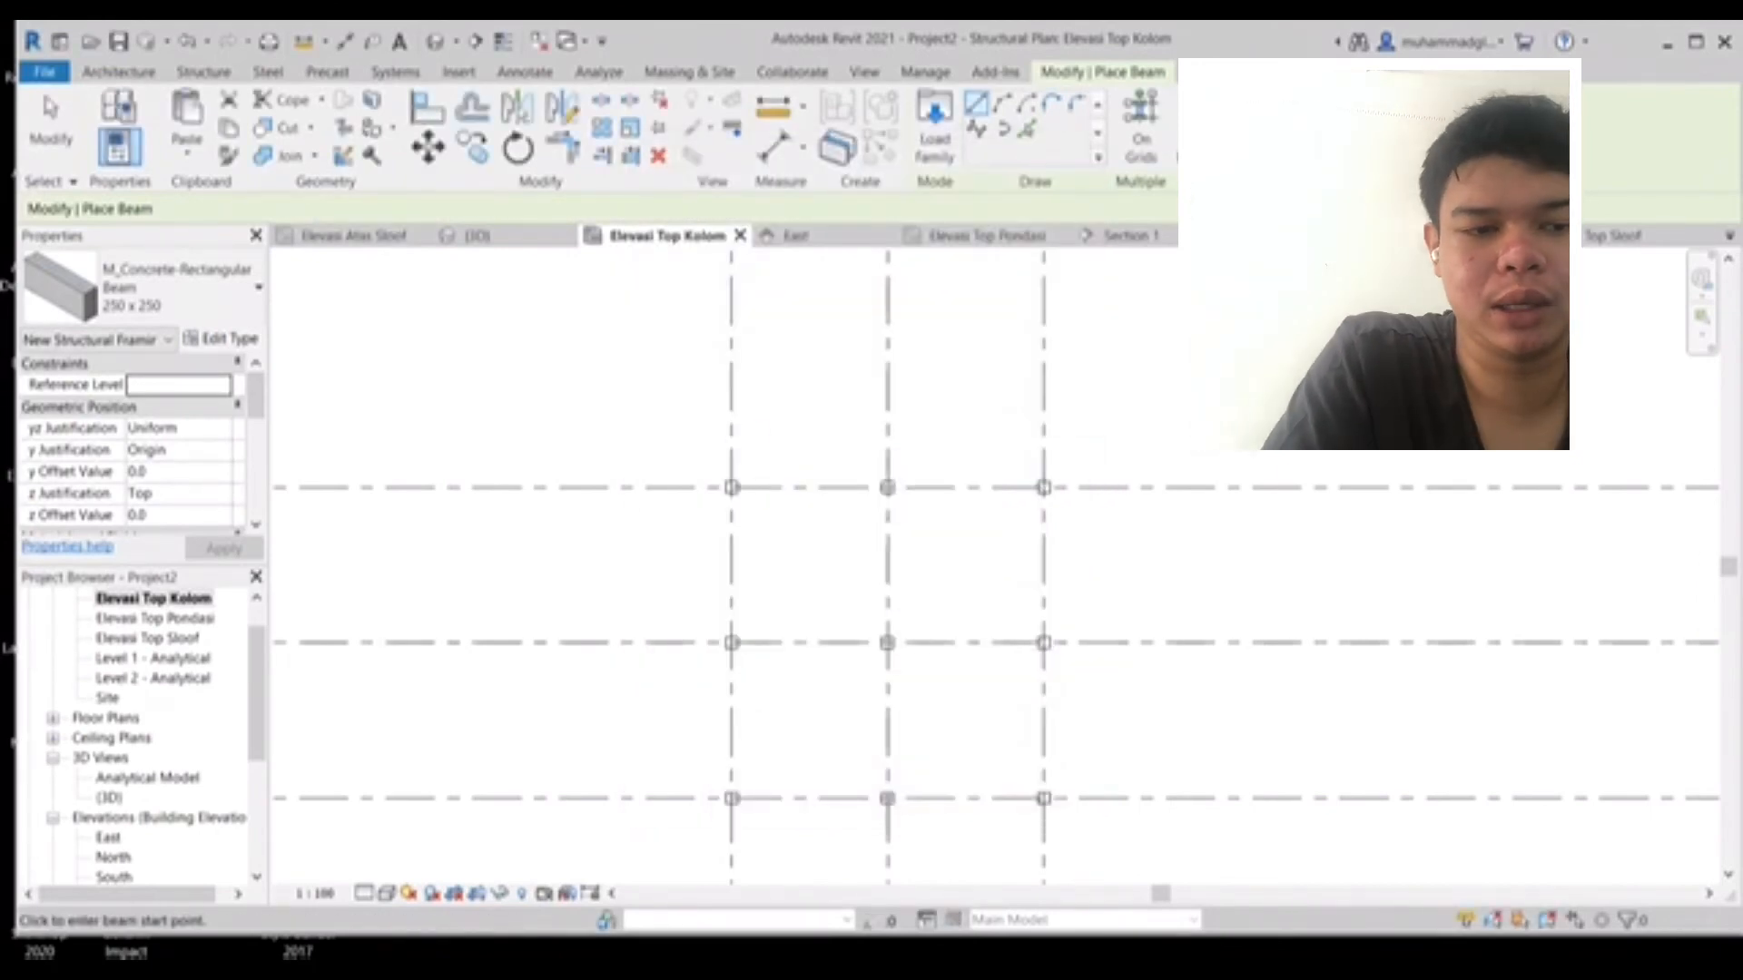
pyautogui.scroll(5, 753, 479)
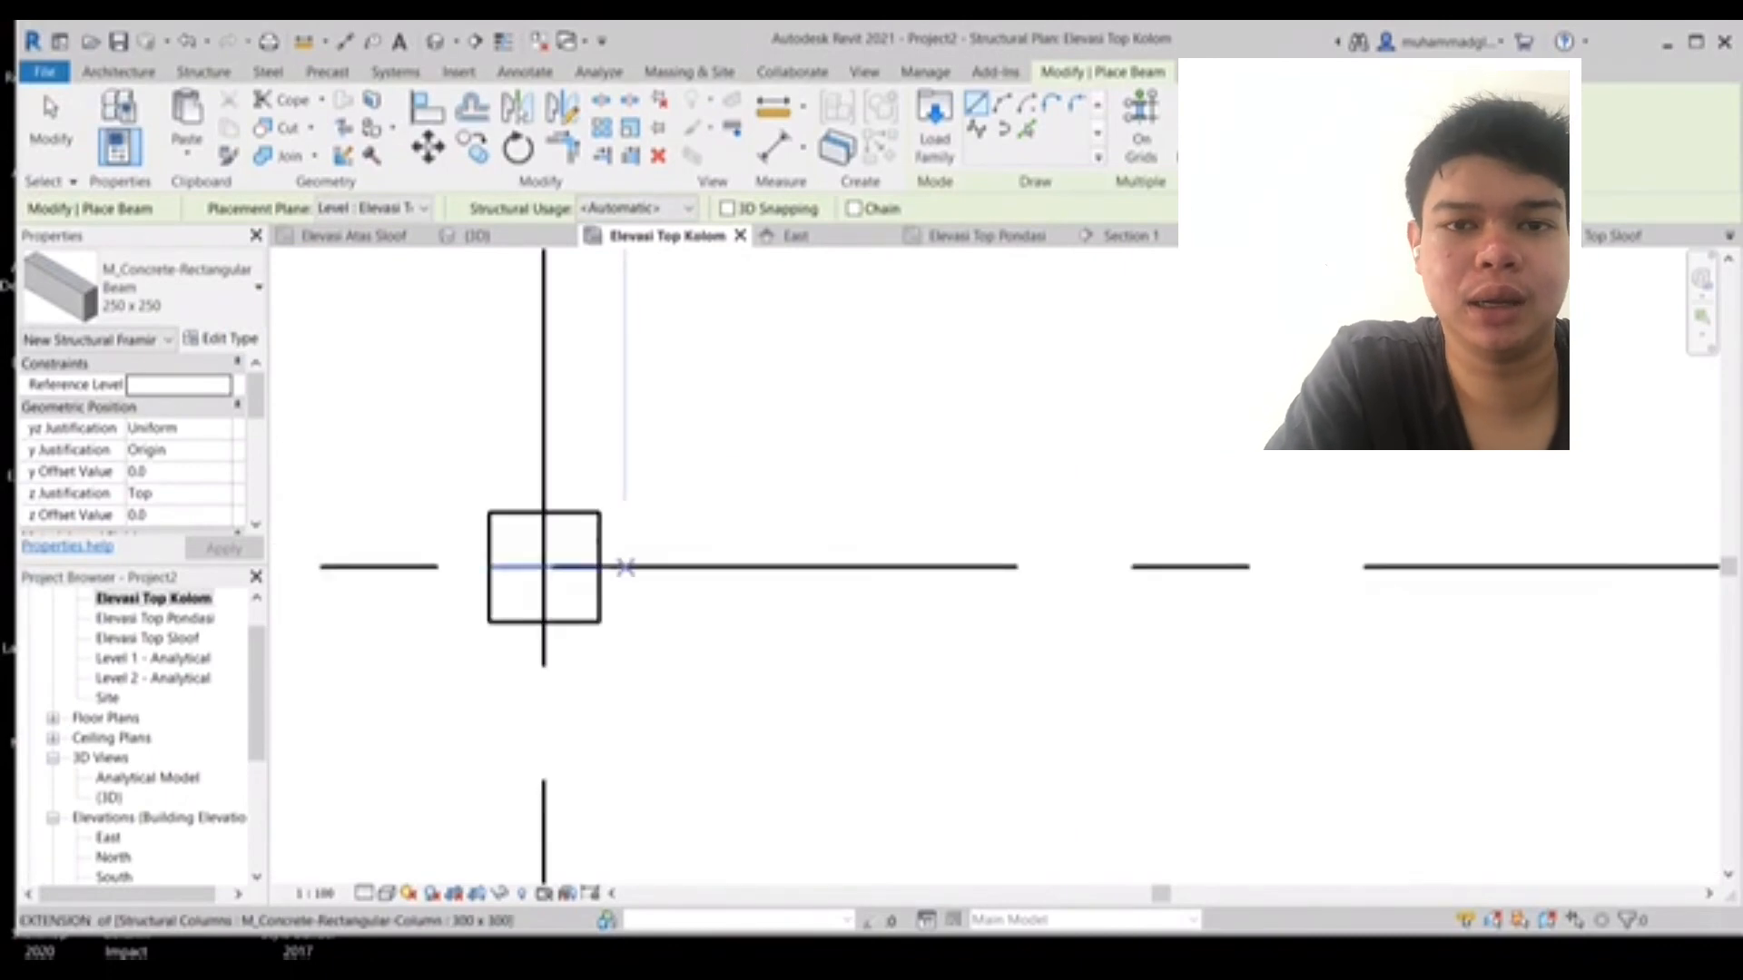
pyautogui.click(598, 567)
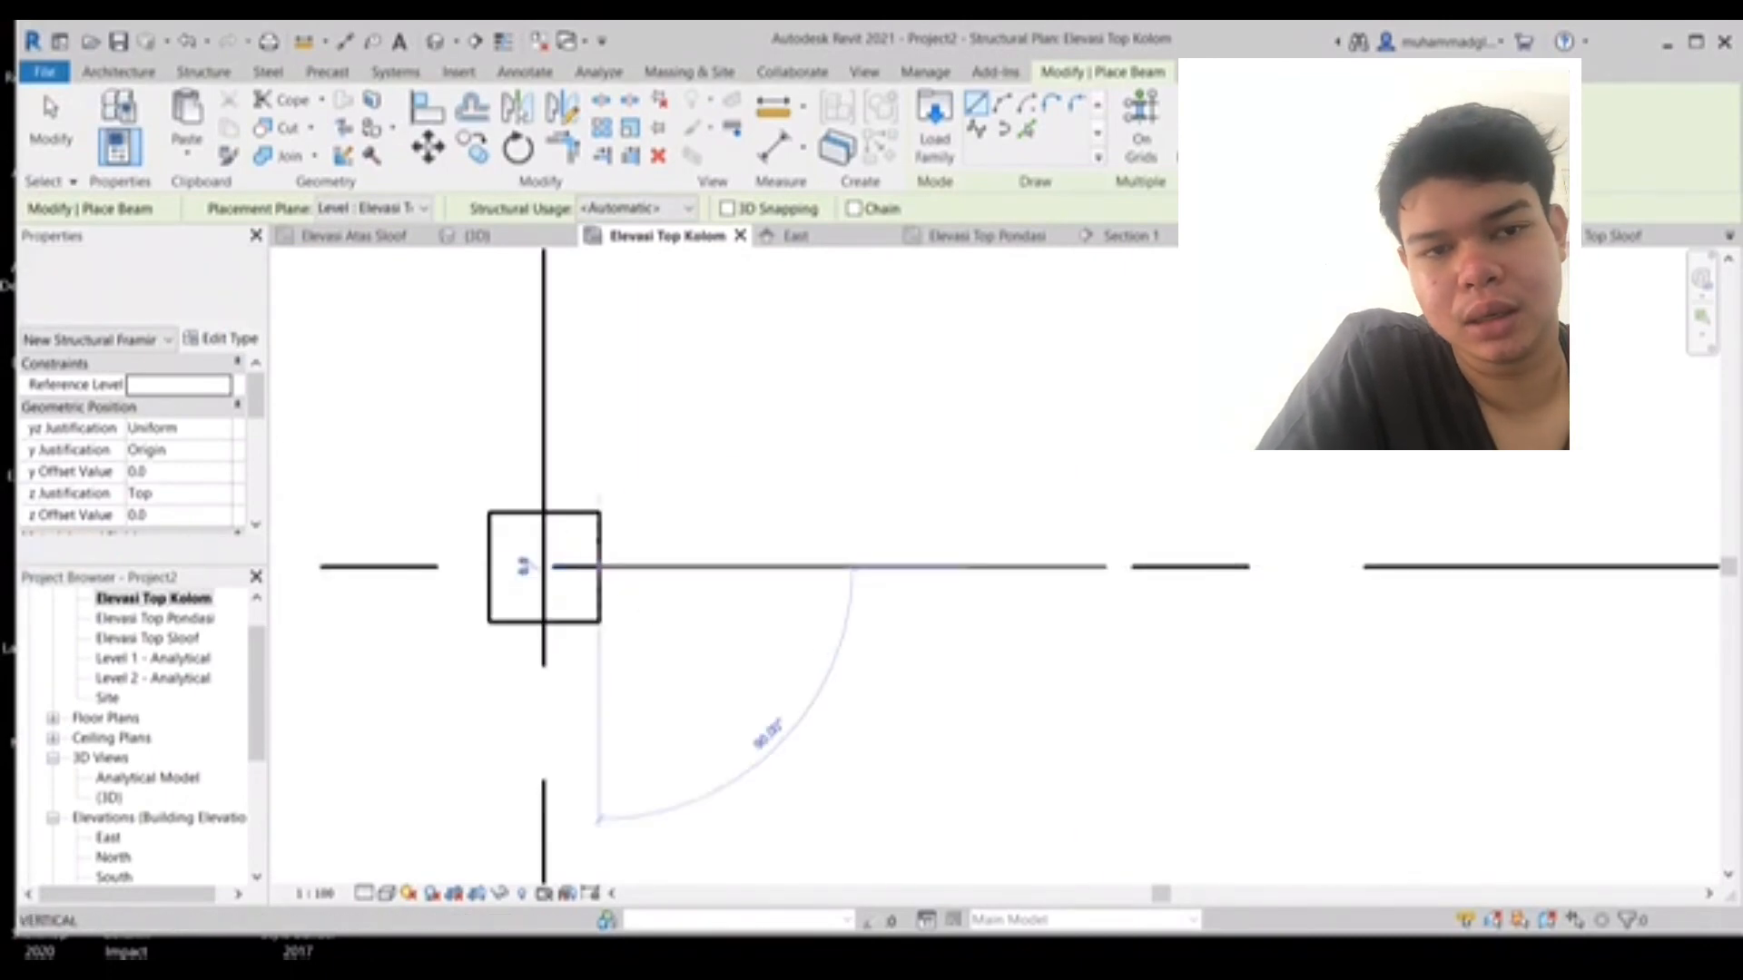
pyautogui.moveTo(1459, 642); pyautogui.dragTo(505, 583, button='middle')
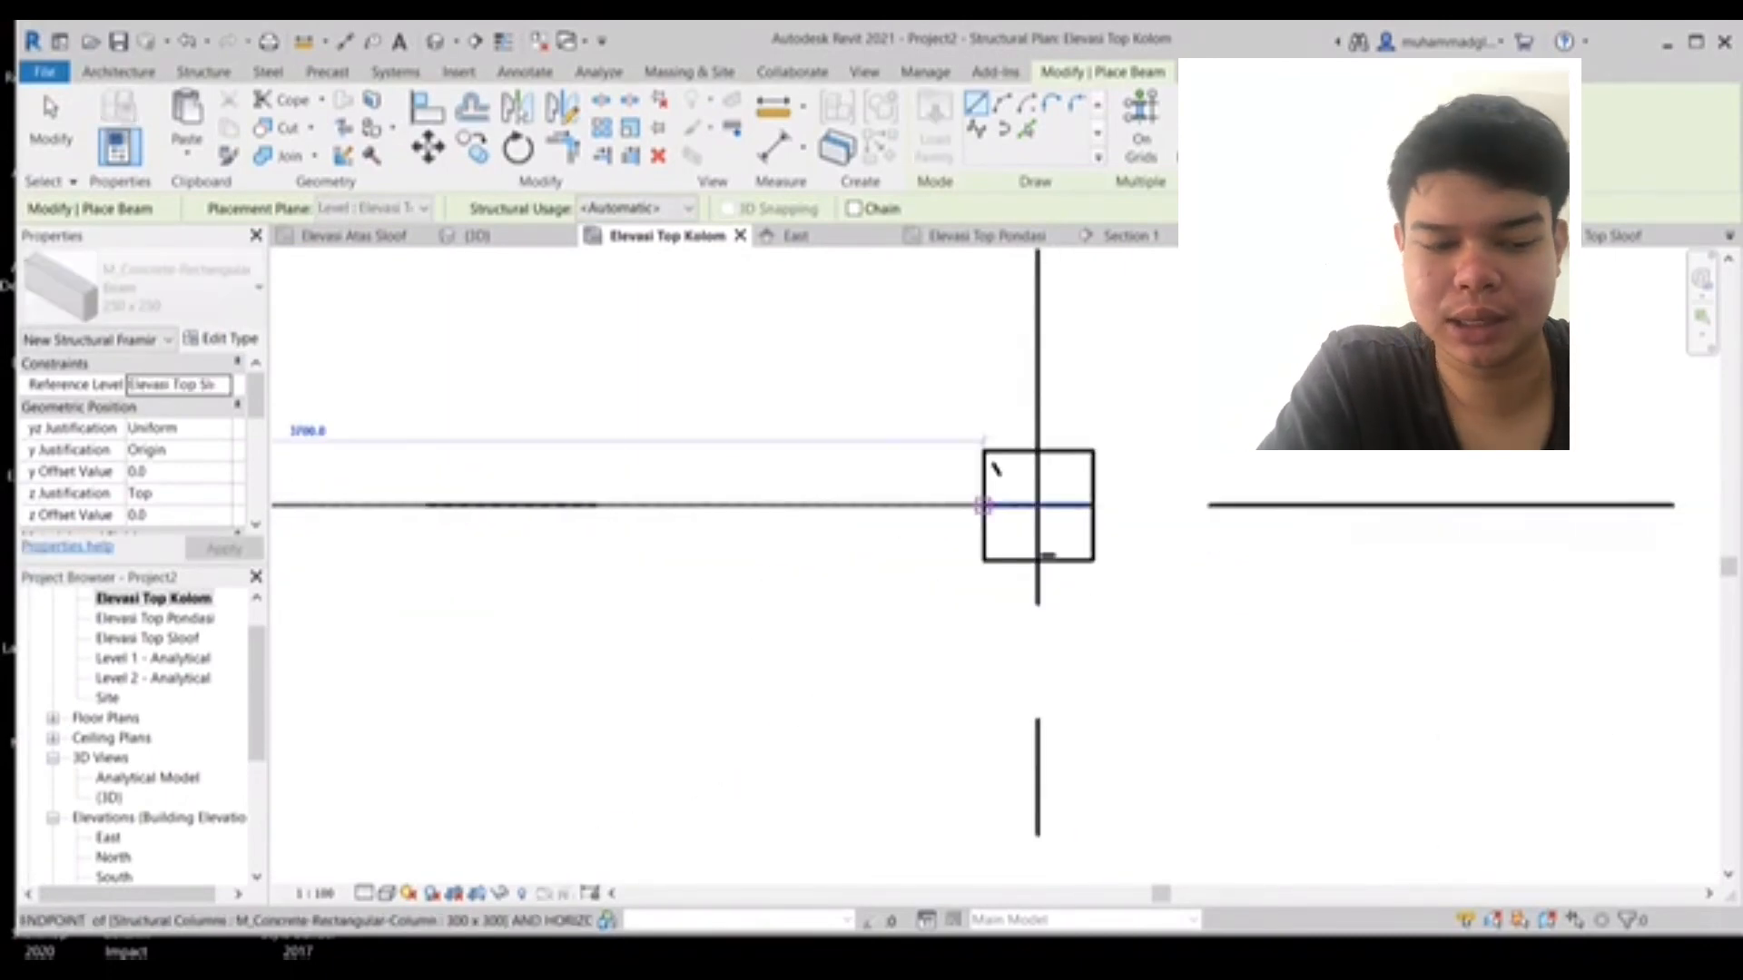
pyautogui.click(992, 499)
pyautogui.click(1092, 505)
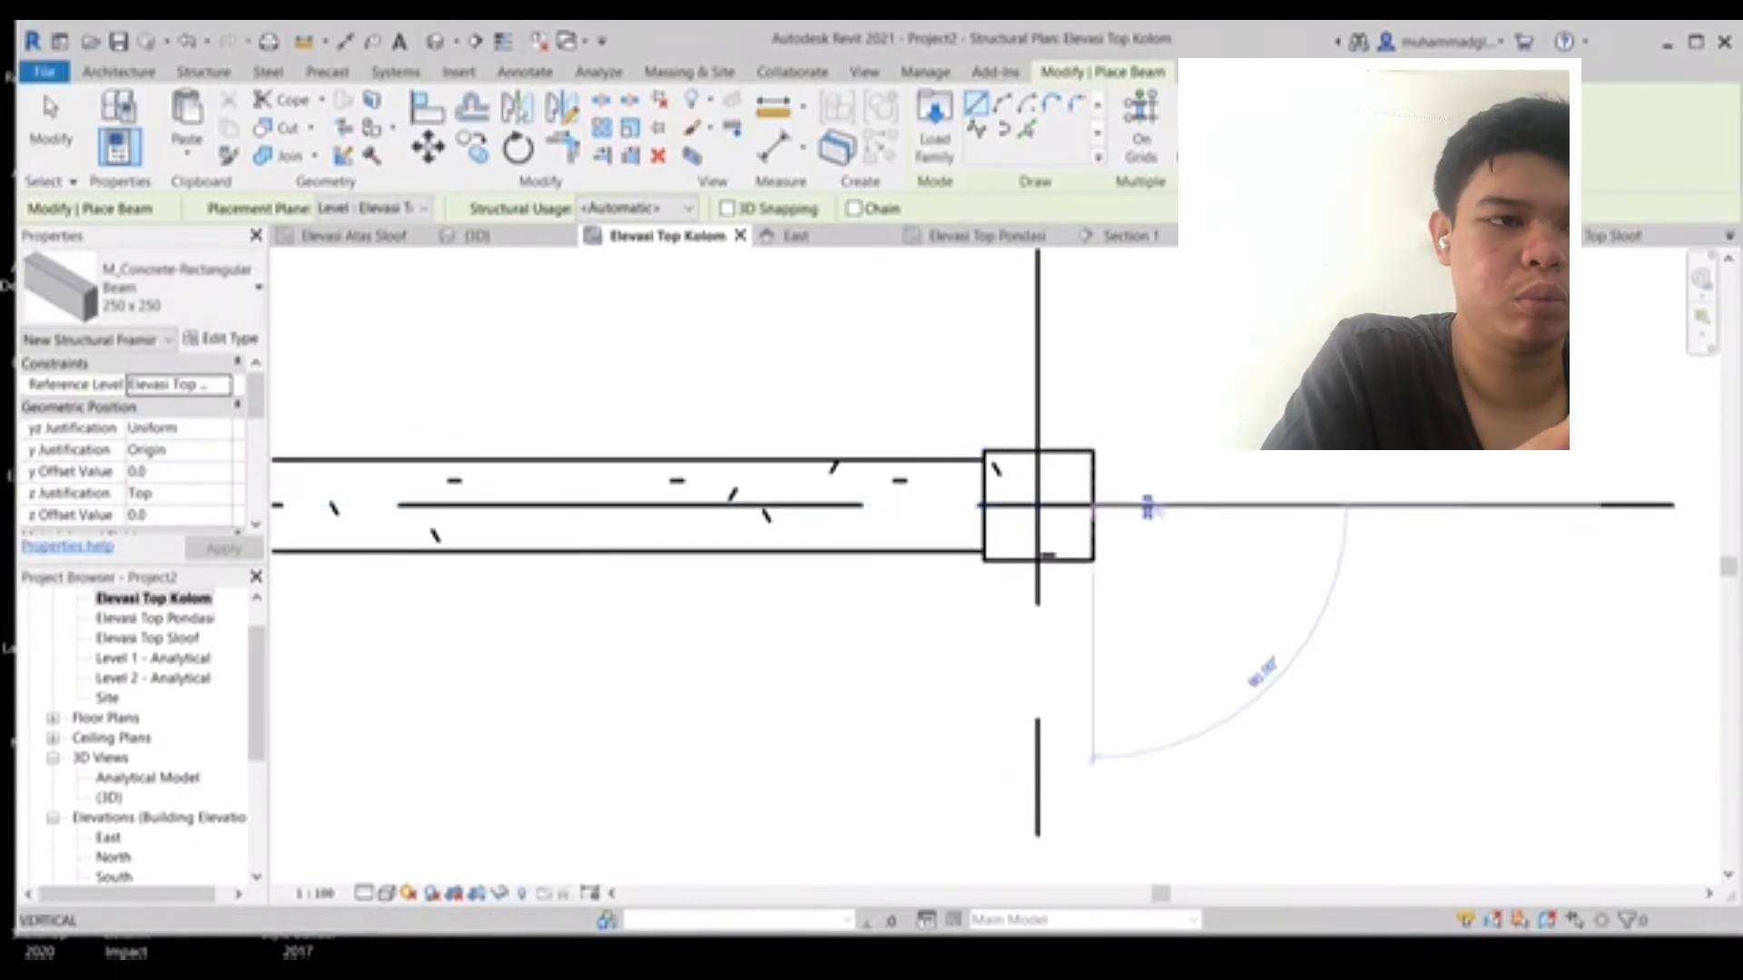
pyautogui.moveTo(925, 509); pyautogui.dragTo(369, 491, button='middle')
pyautogui.moveTo(1364, 488); pyautogui.dragTo(525, 496, button='middle')
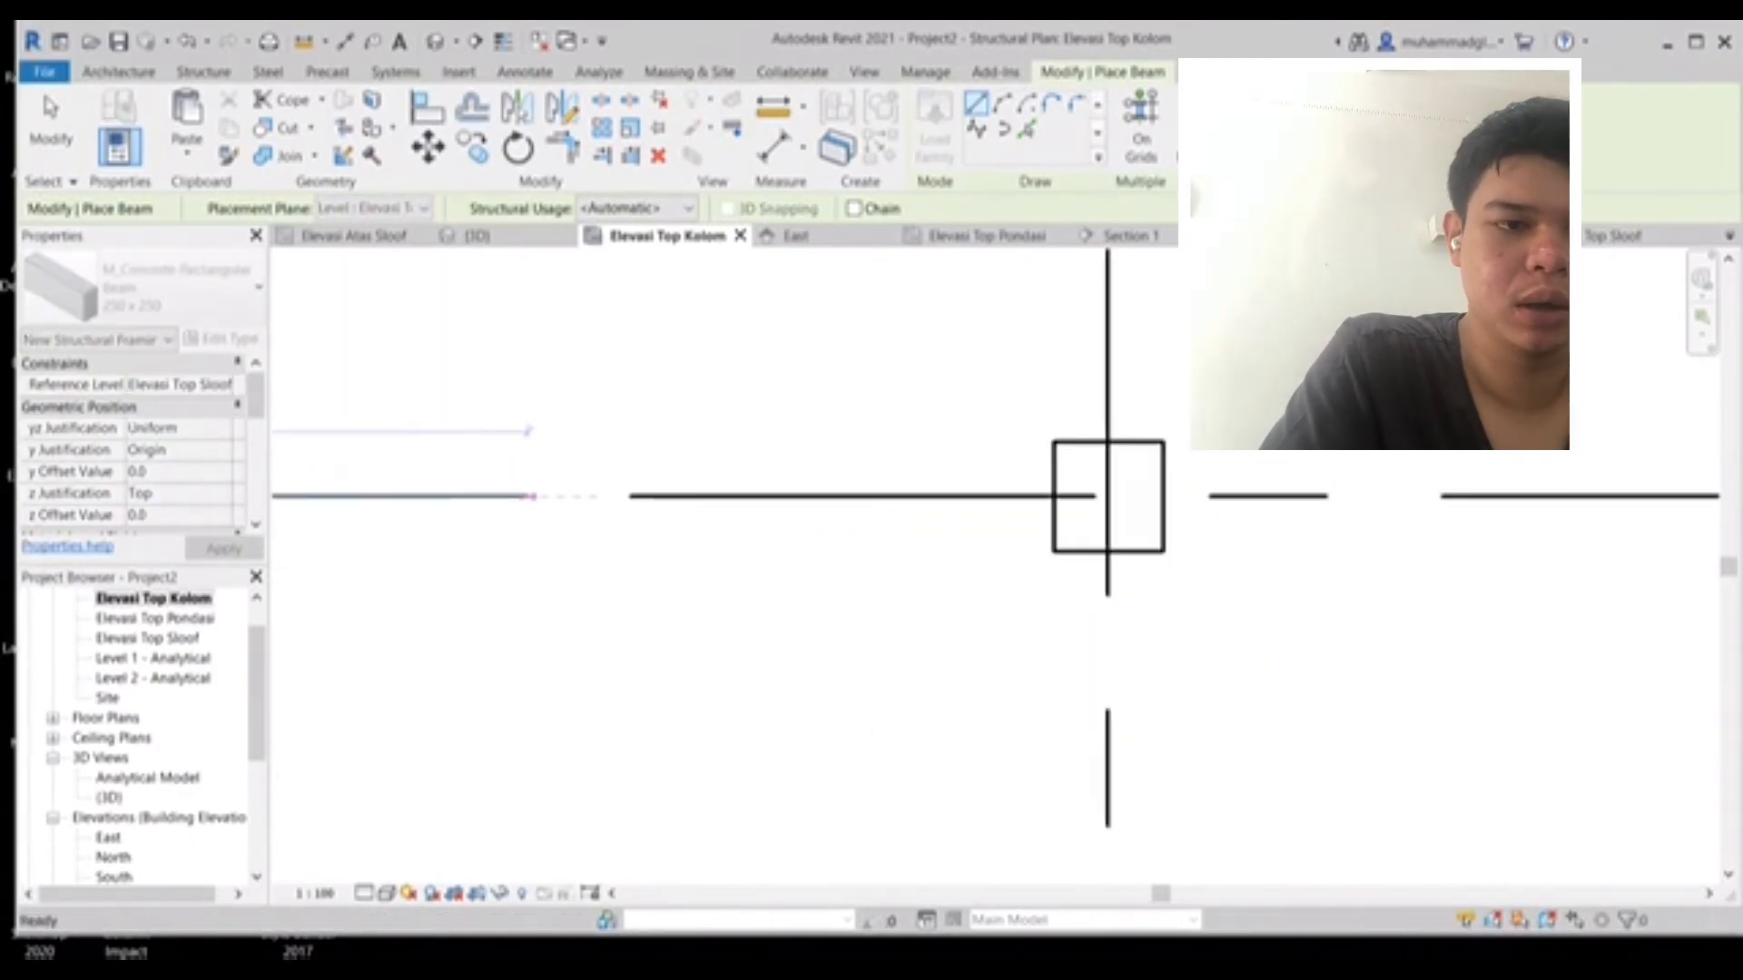
pyautogui.click(1051, 496)
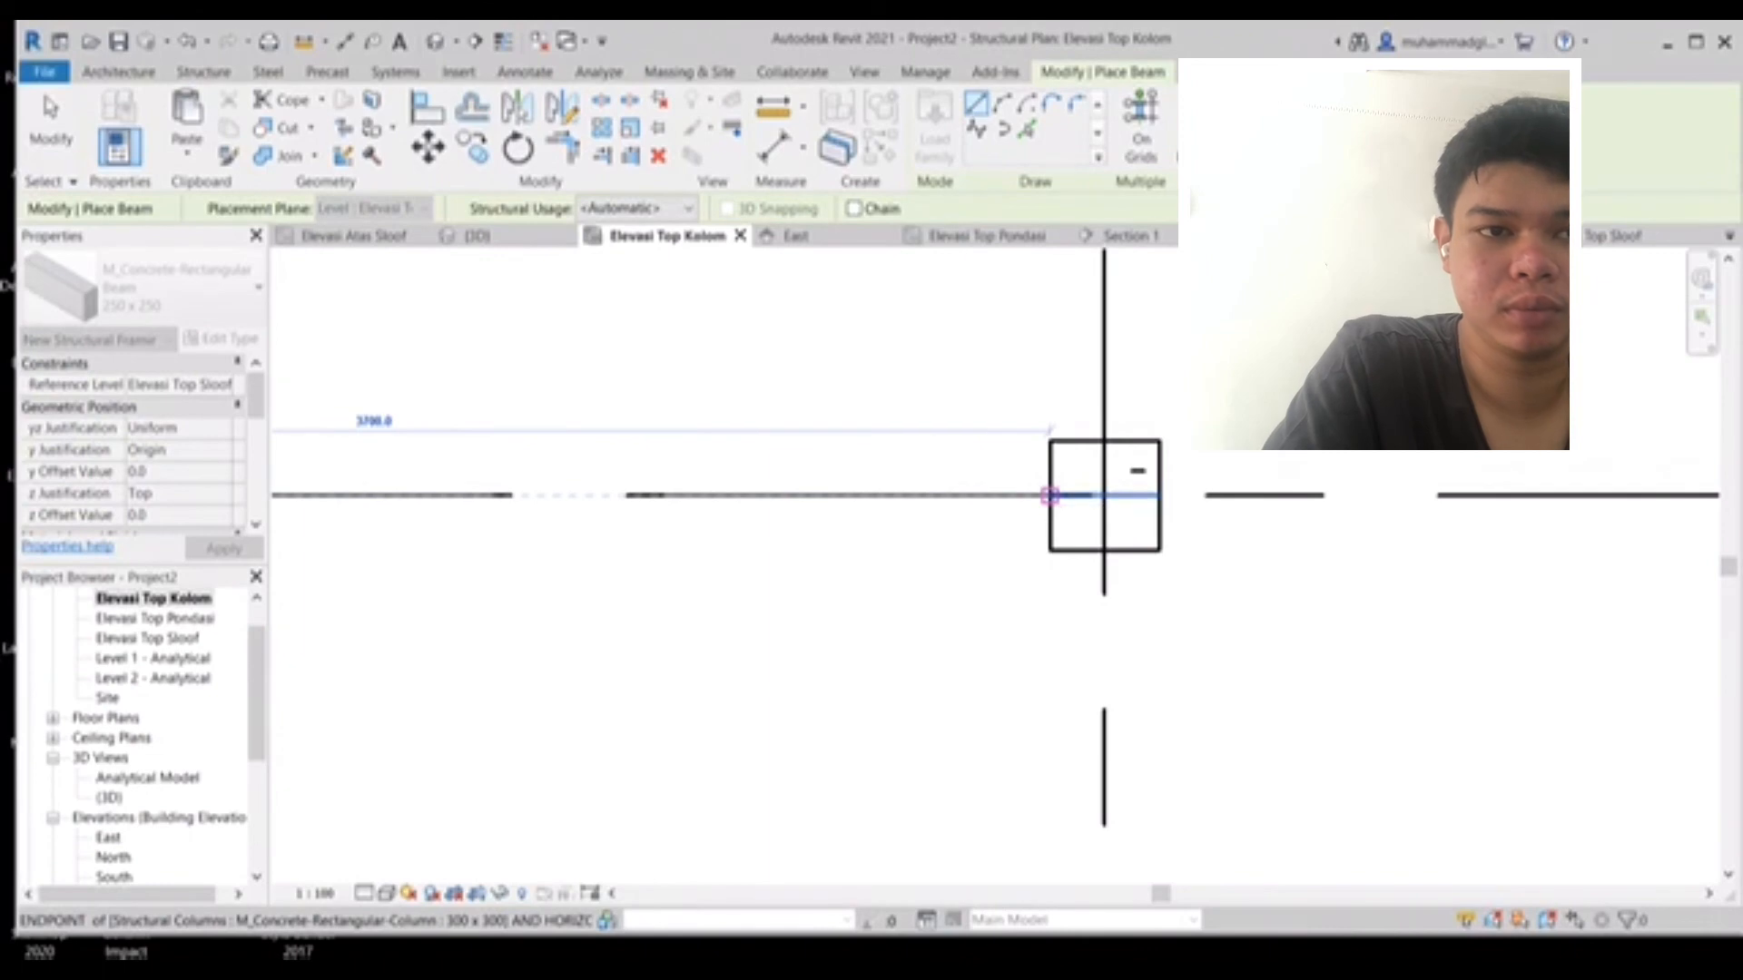
# - Place a vertical 250 x 250 beam from a column down to the column below it
pyautogui.scroll(-5, 1026, 497)
pyautogui.moveTo(1012, 497); pyautogui.dragTo(1624, 400, button='middle')
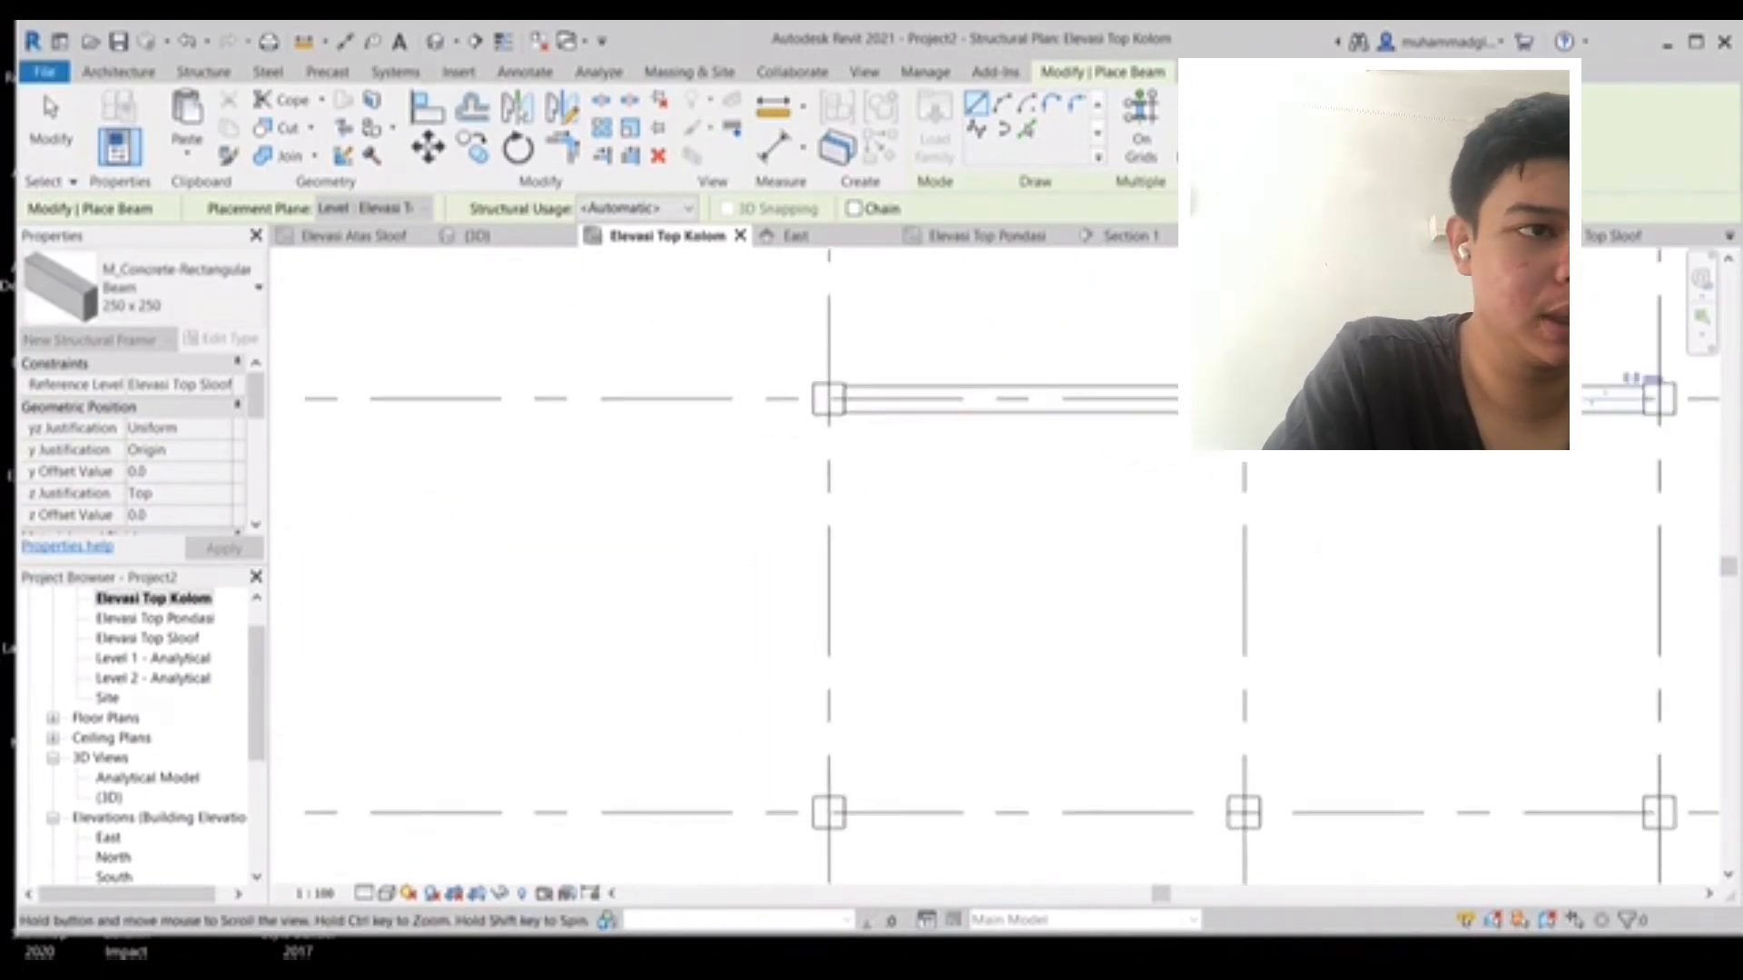
pyautogui.moveTo(827, 422); pyautogui.dragTo(984, 400, button='middle')
pyautogui.scroll(5, 990, 400)
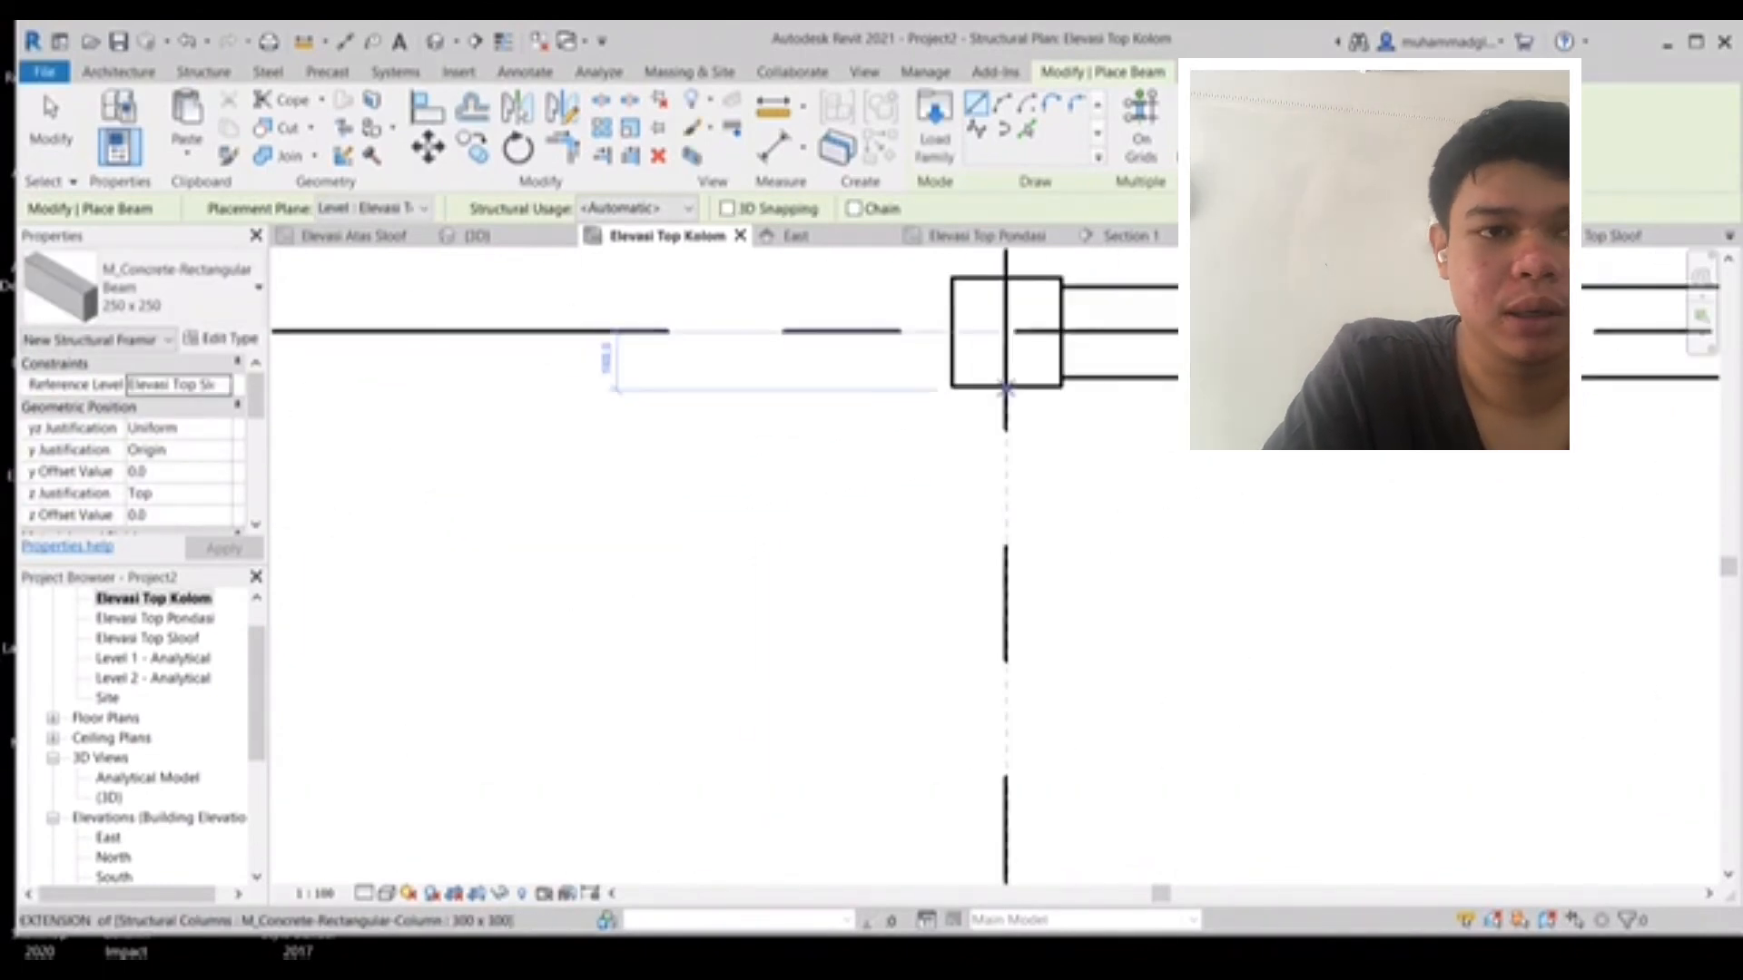
pyautogui.click(1006, 388)
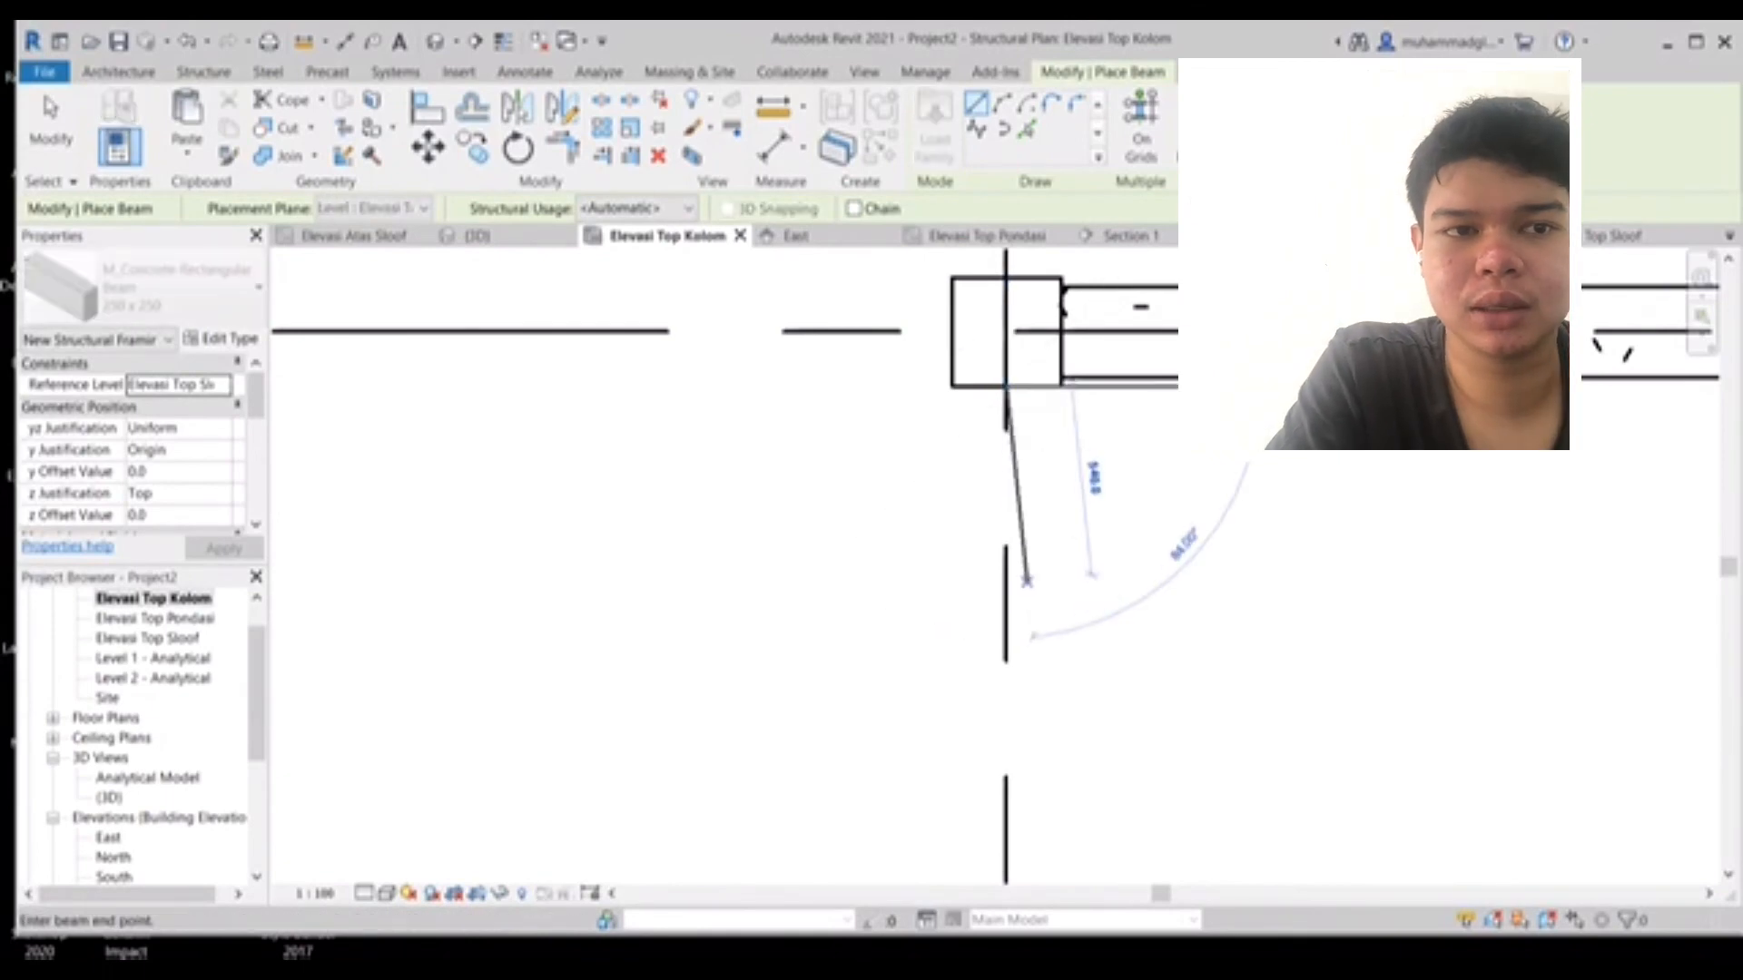
pyautogui.moveTo(1025, 748); pyautogui.dragTo(1020, 432, button='middle')
pyautogui.moveTo(965, 789); pyautogui.dragTo(975, 516, button='middle')
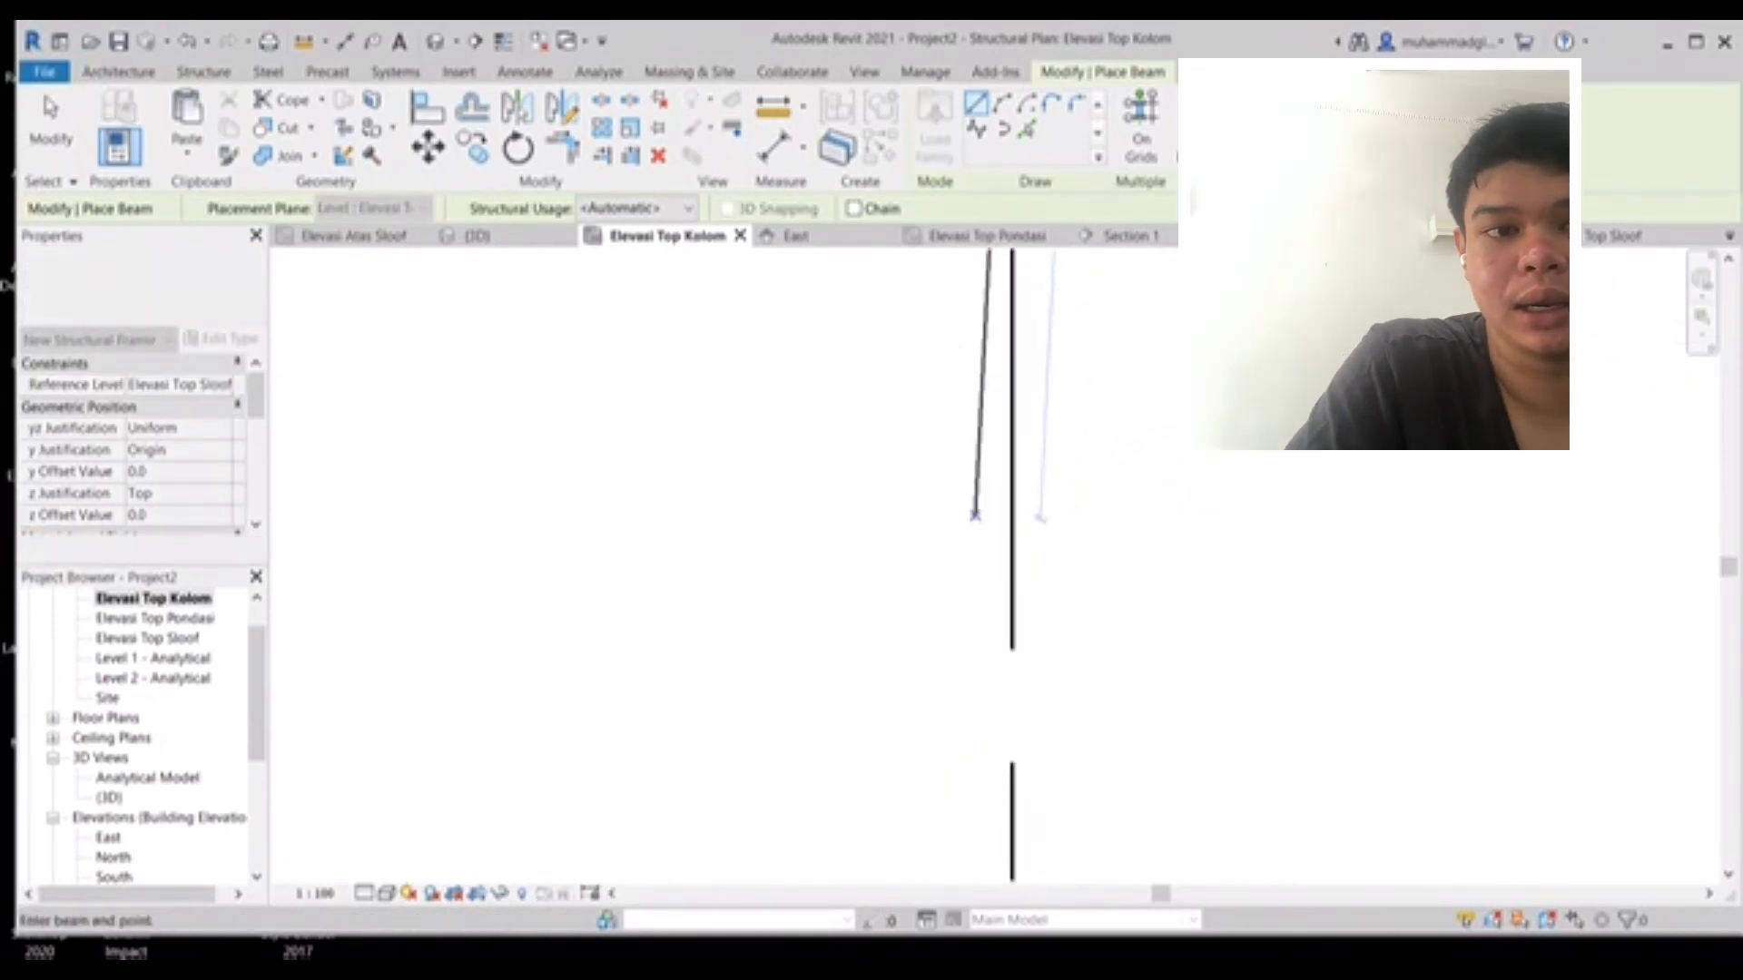
pyautogui.moveTo(1014, 773); pyautogui.dragTo(1026, 486, button='middle')
pyautogui.moveTo(1023, 743); pyautogui.dragTo(1017, 489, button='middle')
pyautogui.click(1016, 602)
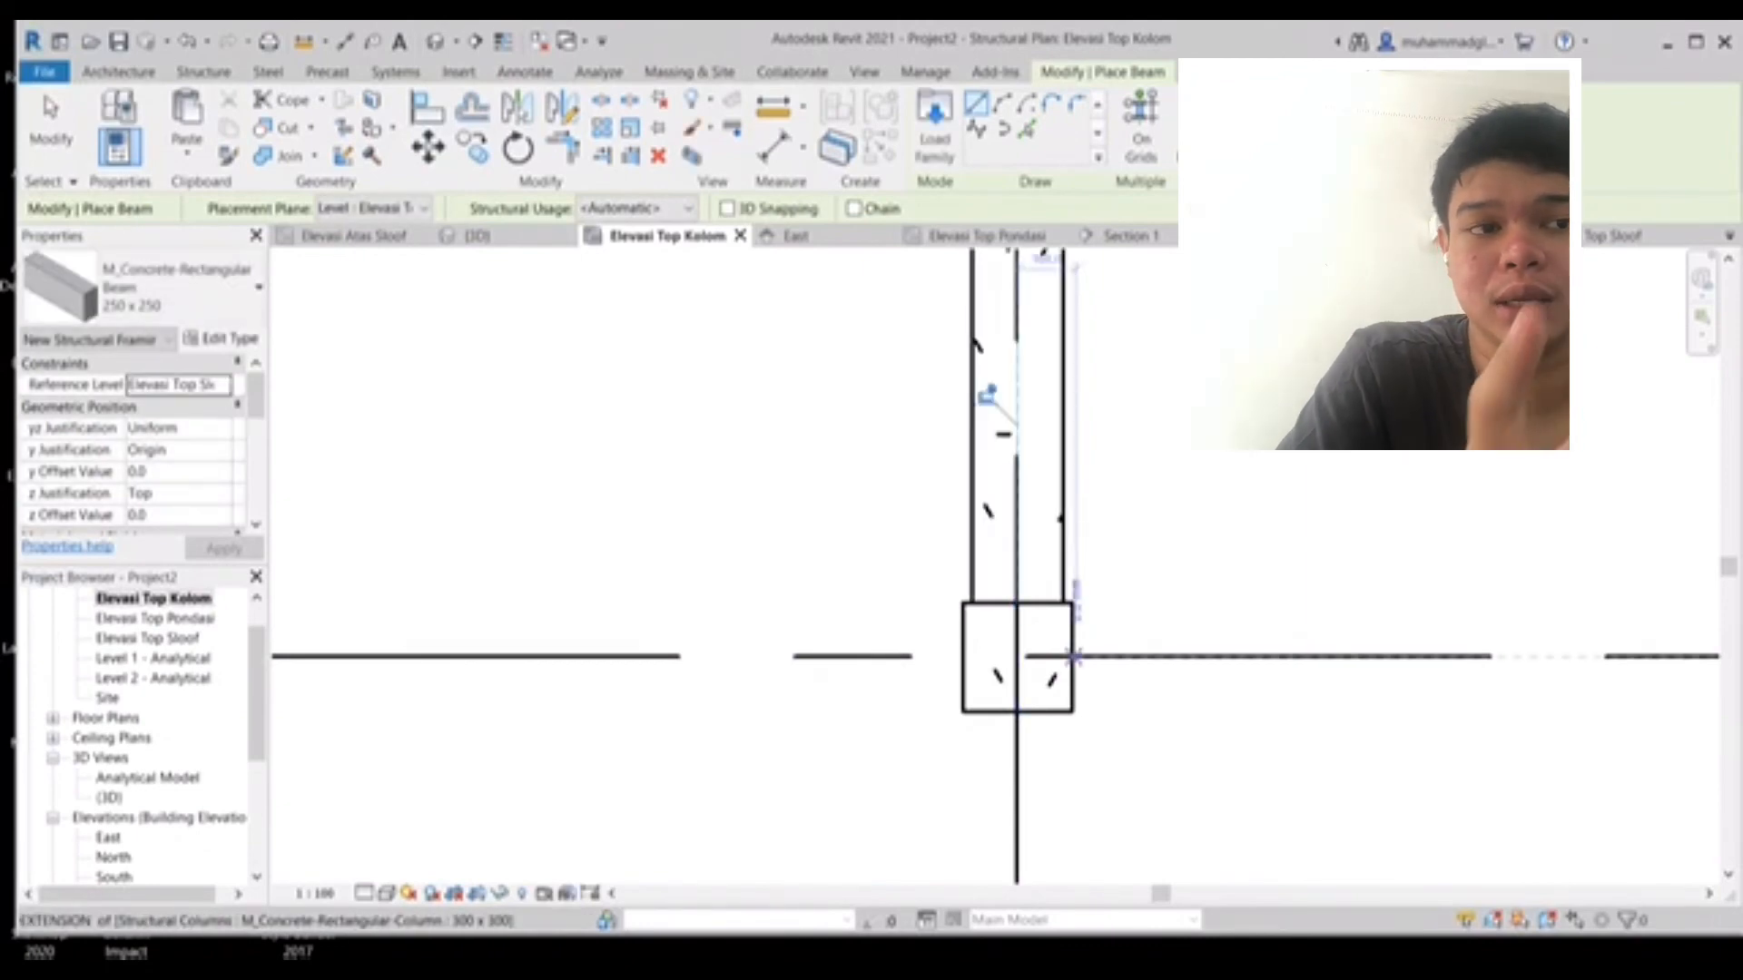
# - Place two horizontal 250 x 250 beams between the columns along the next grid line
pyautogui.click(1072, 655)
pyautogui.moveTo(1072, 655); pyautogui.dragTo(1625, 592, button='middle')
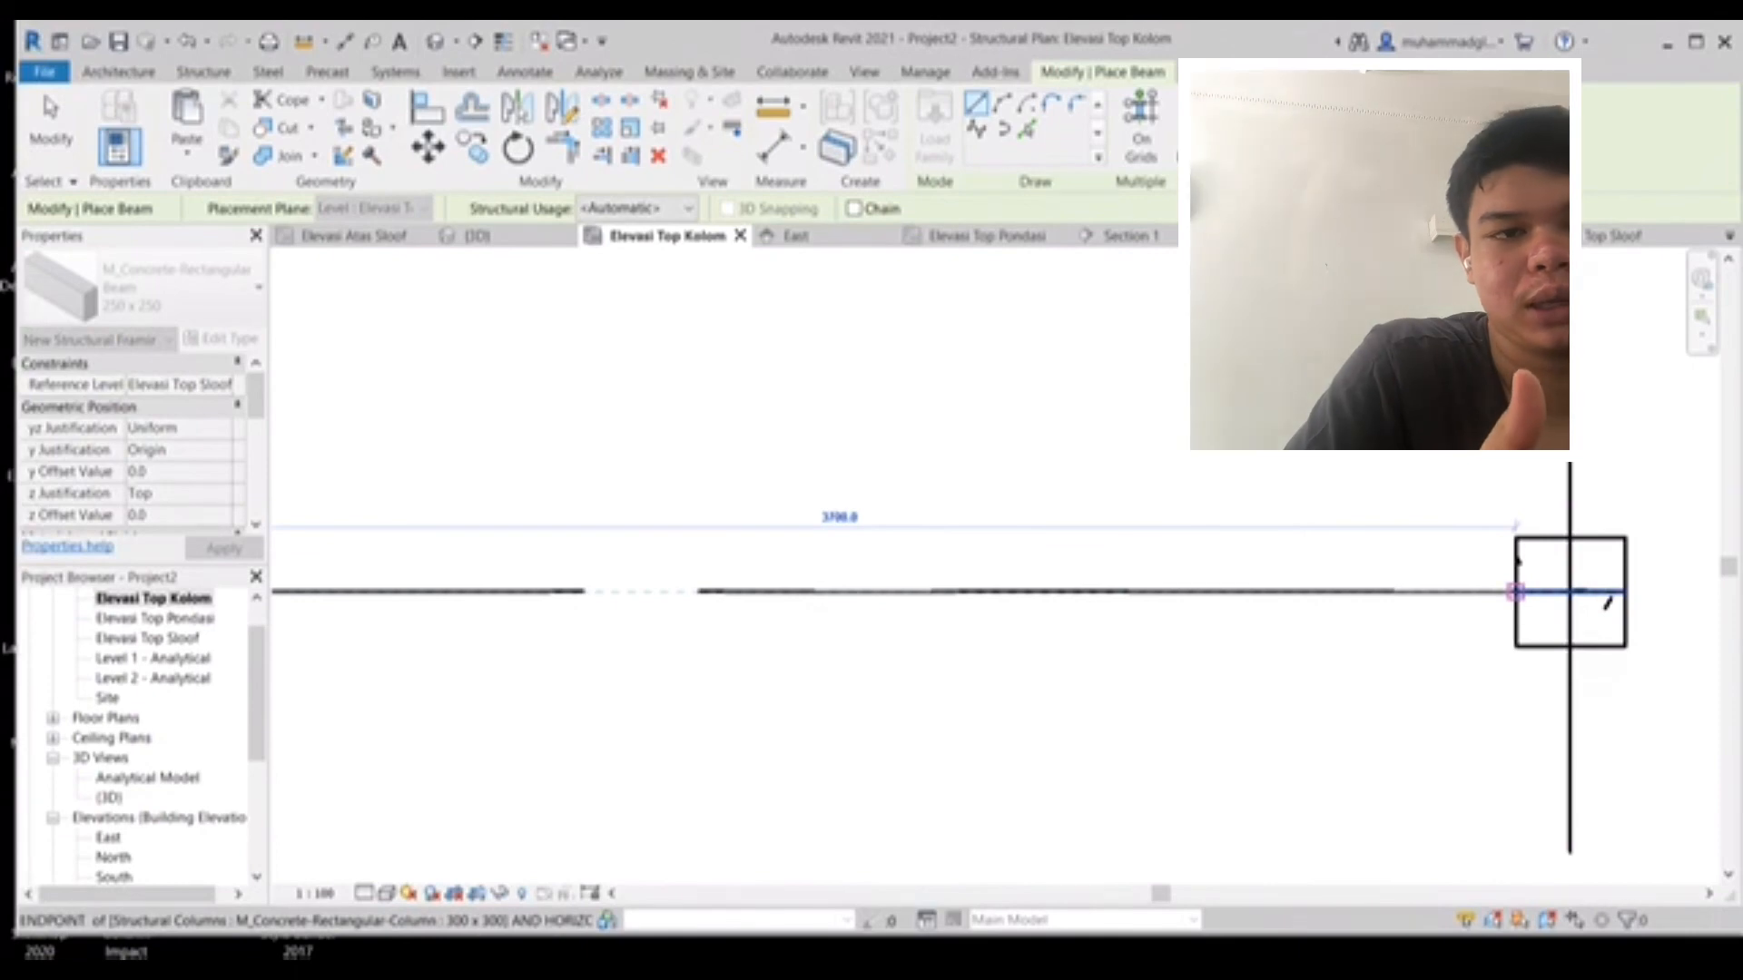
pyautogui.click(1516, 558)
pyautogui.moveTo(1516, 559); pyautogui.dragTo(842, 554, button='middle')
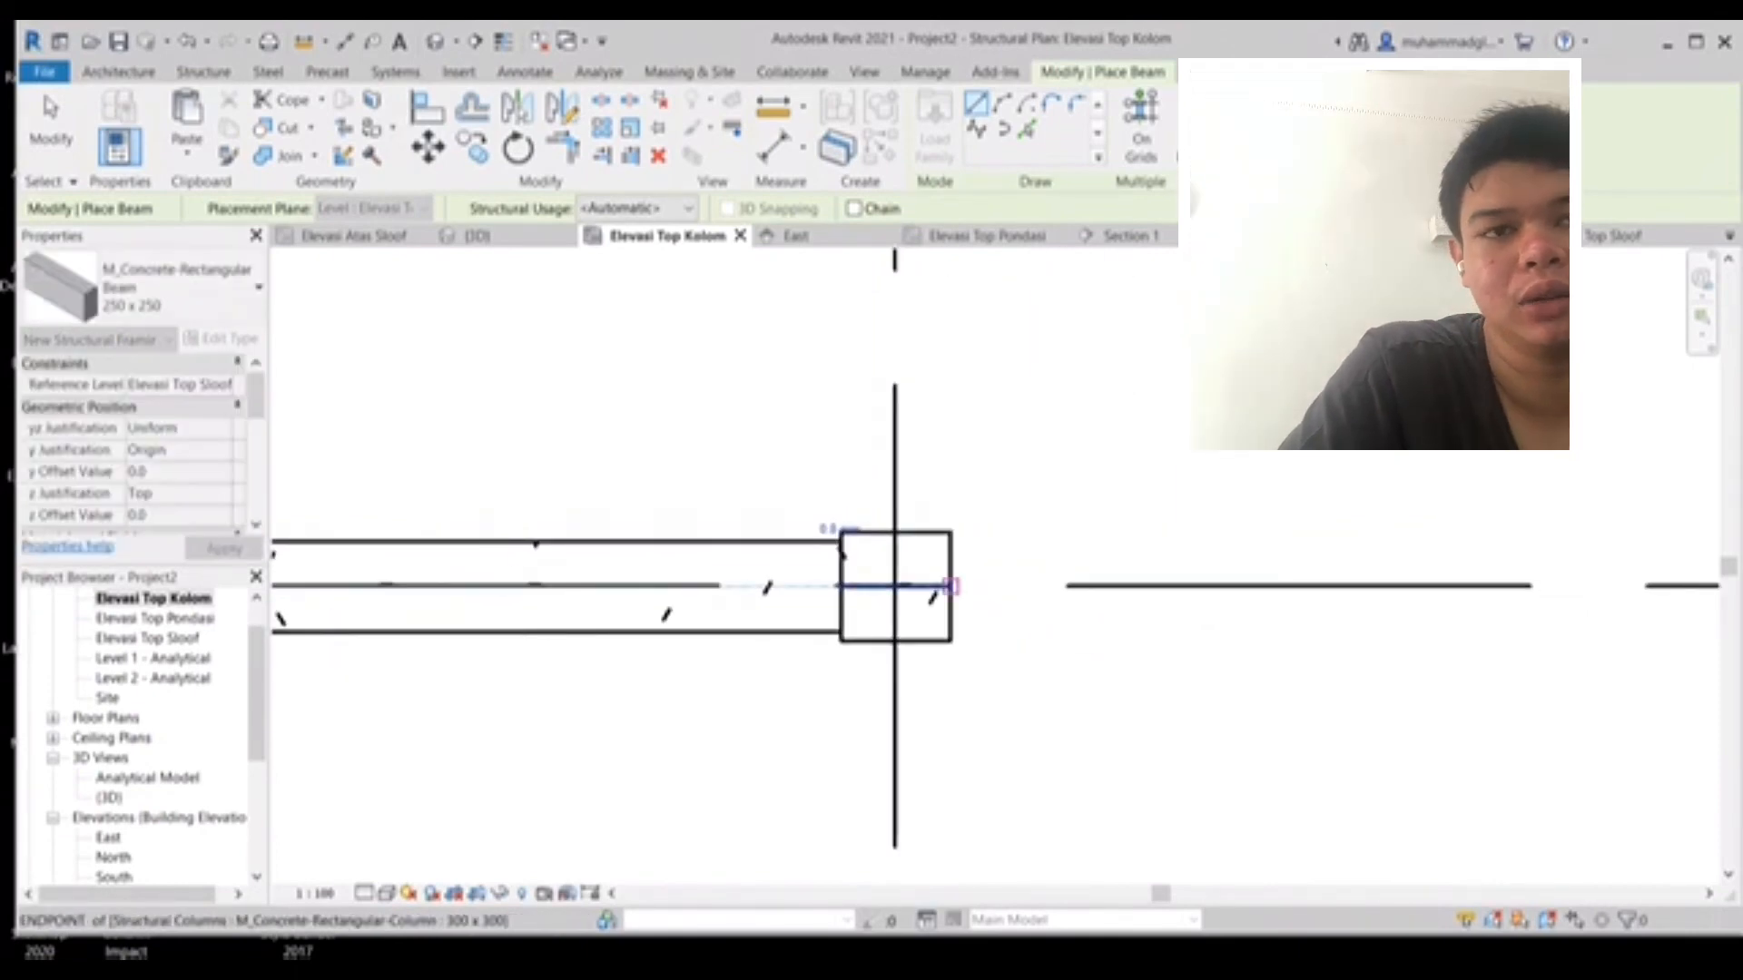
pyautogui.click(951, 586)
pyautogui.moveTo(1217, 568); pyautogui.dragTo(296, 517, button='middle')
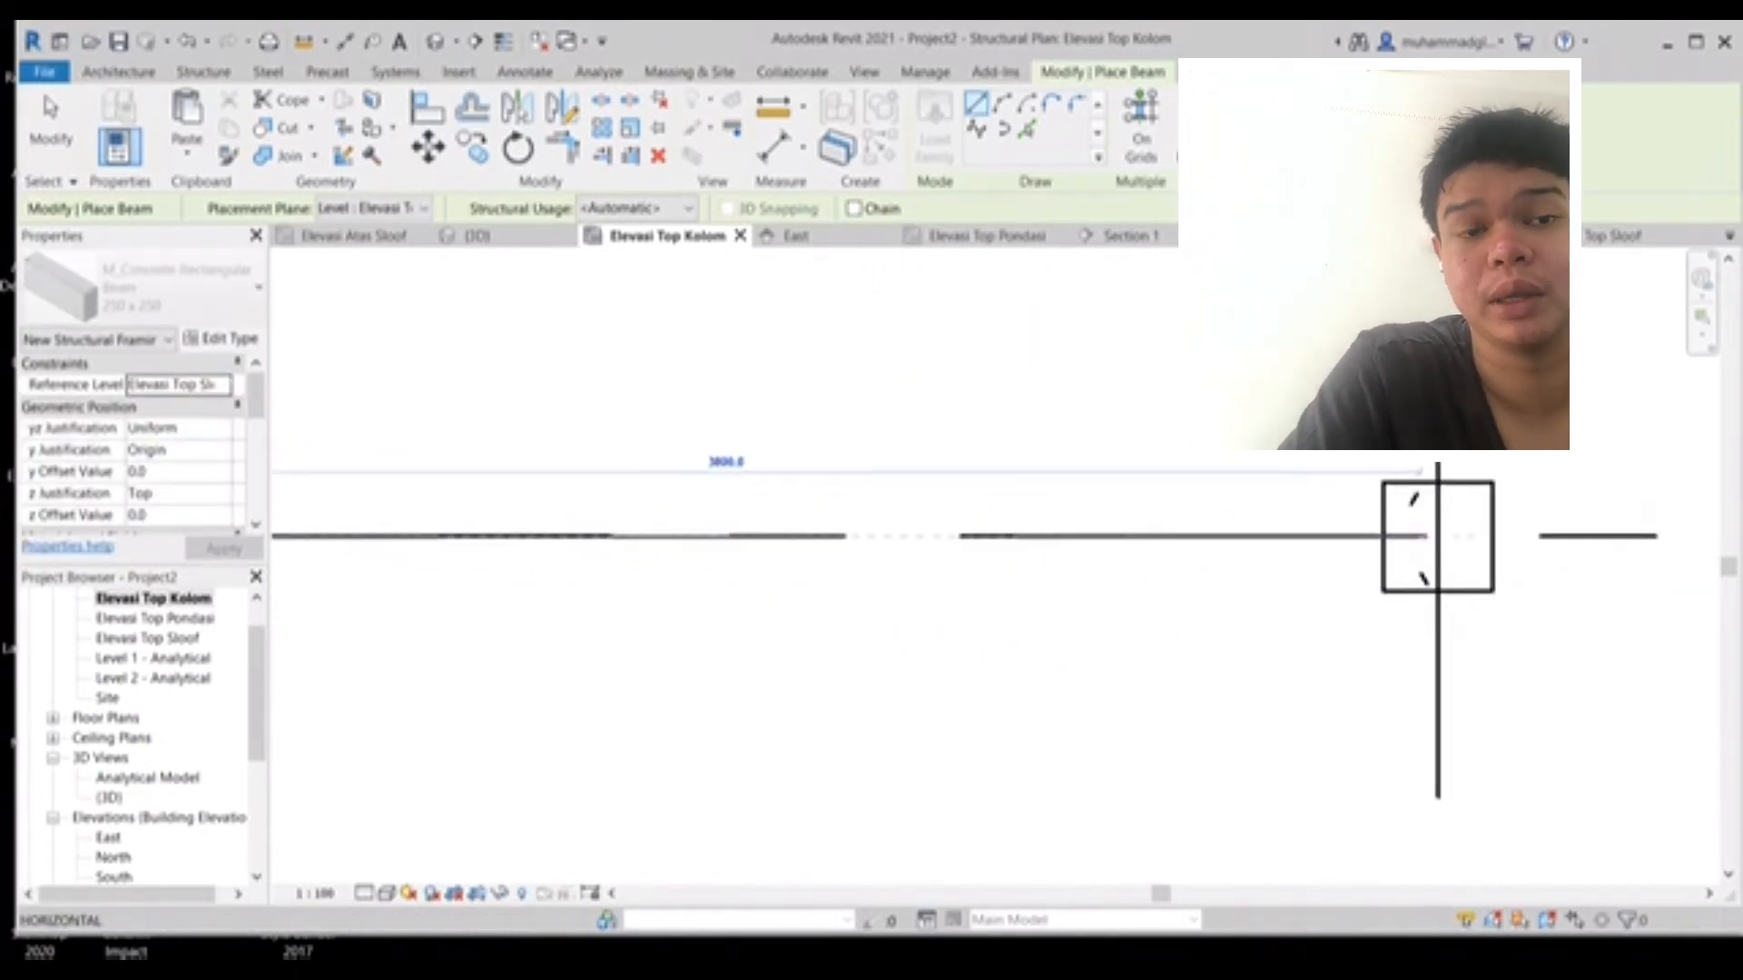
pyautogui.click(1383, 537)
# - Place a vertical 250 x 250 beam between two columns along another vertical grid line
pyautogui.scroll(-2, 1360, 540)
pyautogui.scroll(-3, 1080, 554)
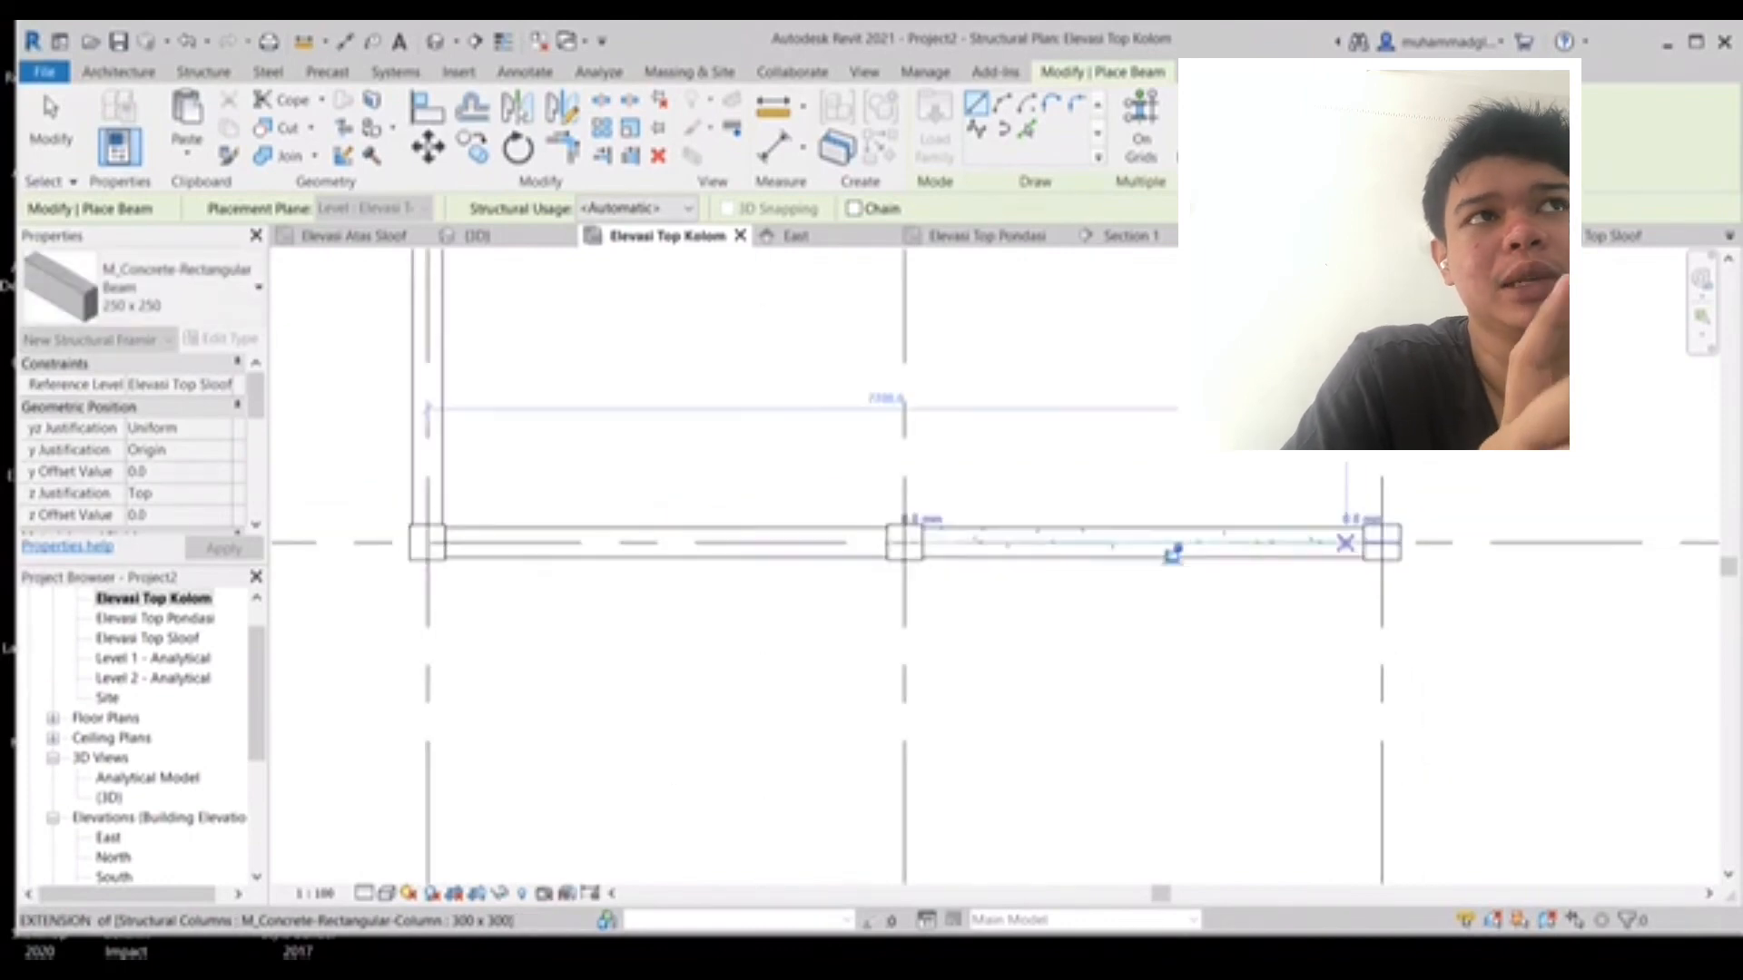
pyautogui.moveTo(1253, 545); pyautogui.dragTo(1291, 478, button='middle')
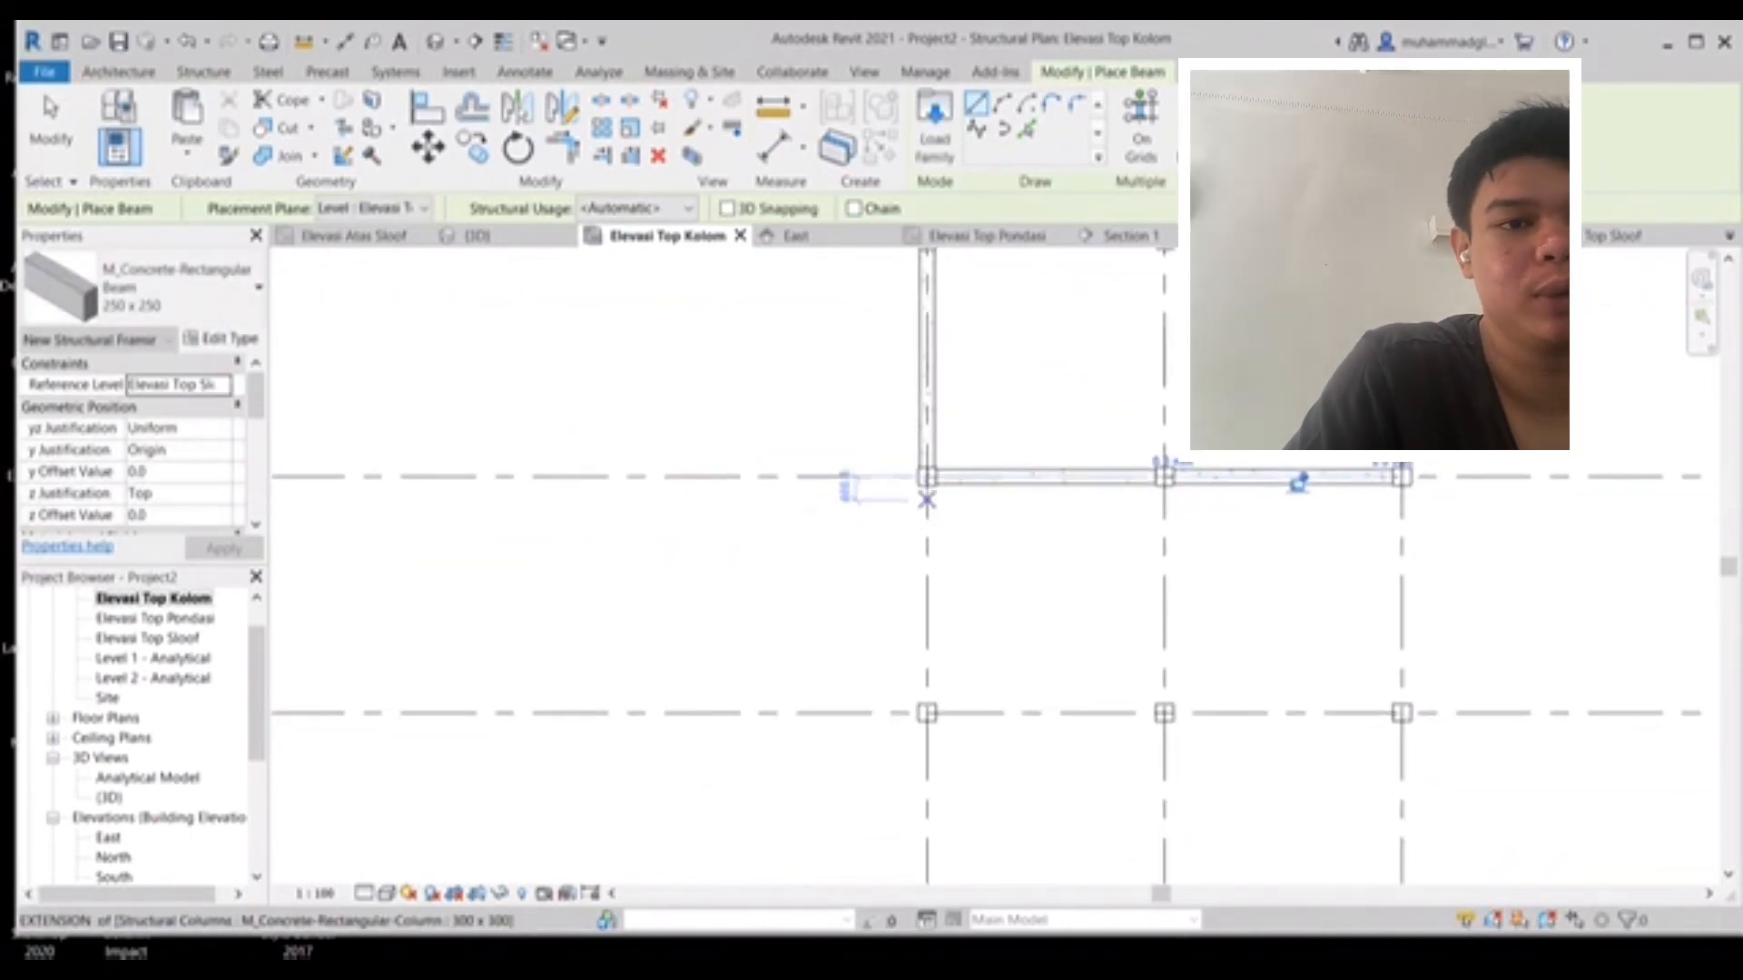
pyautogui.scroll(6, 920, 492)
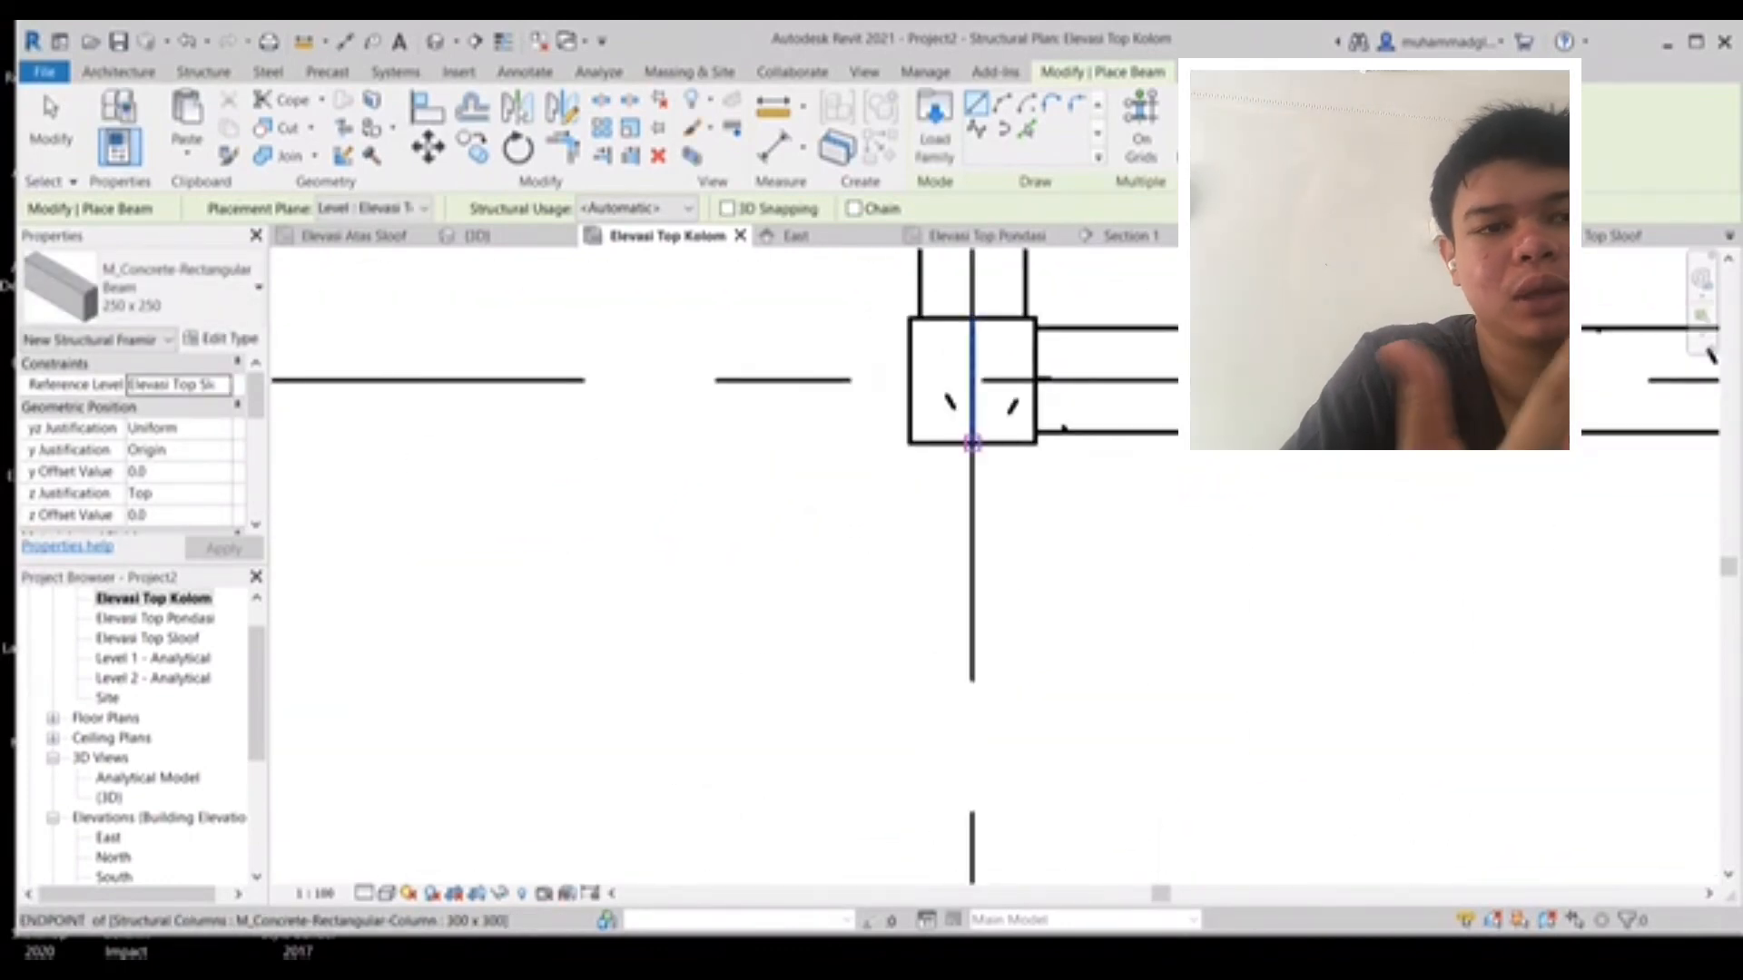
pyautogui.click(972, 443)
pyautogui.moveTo(988, 778); pyautogui.dragTo(1083, 357, button='middle')
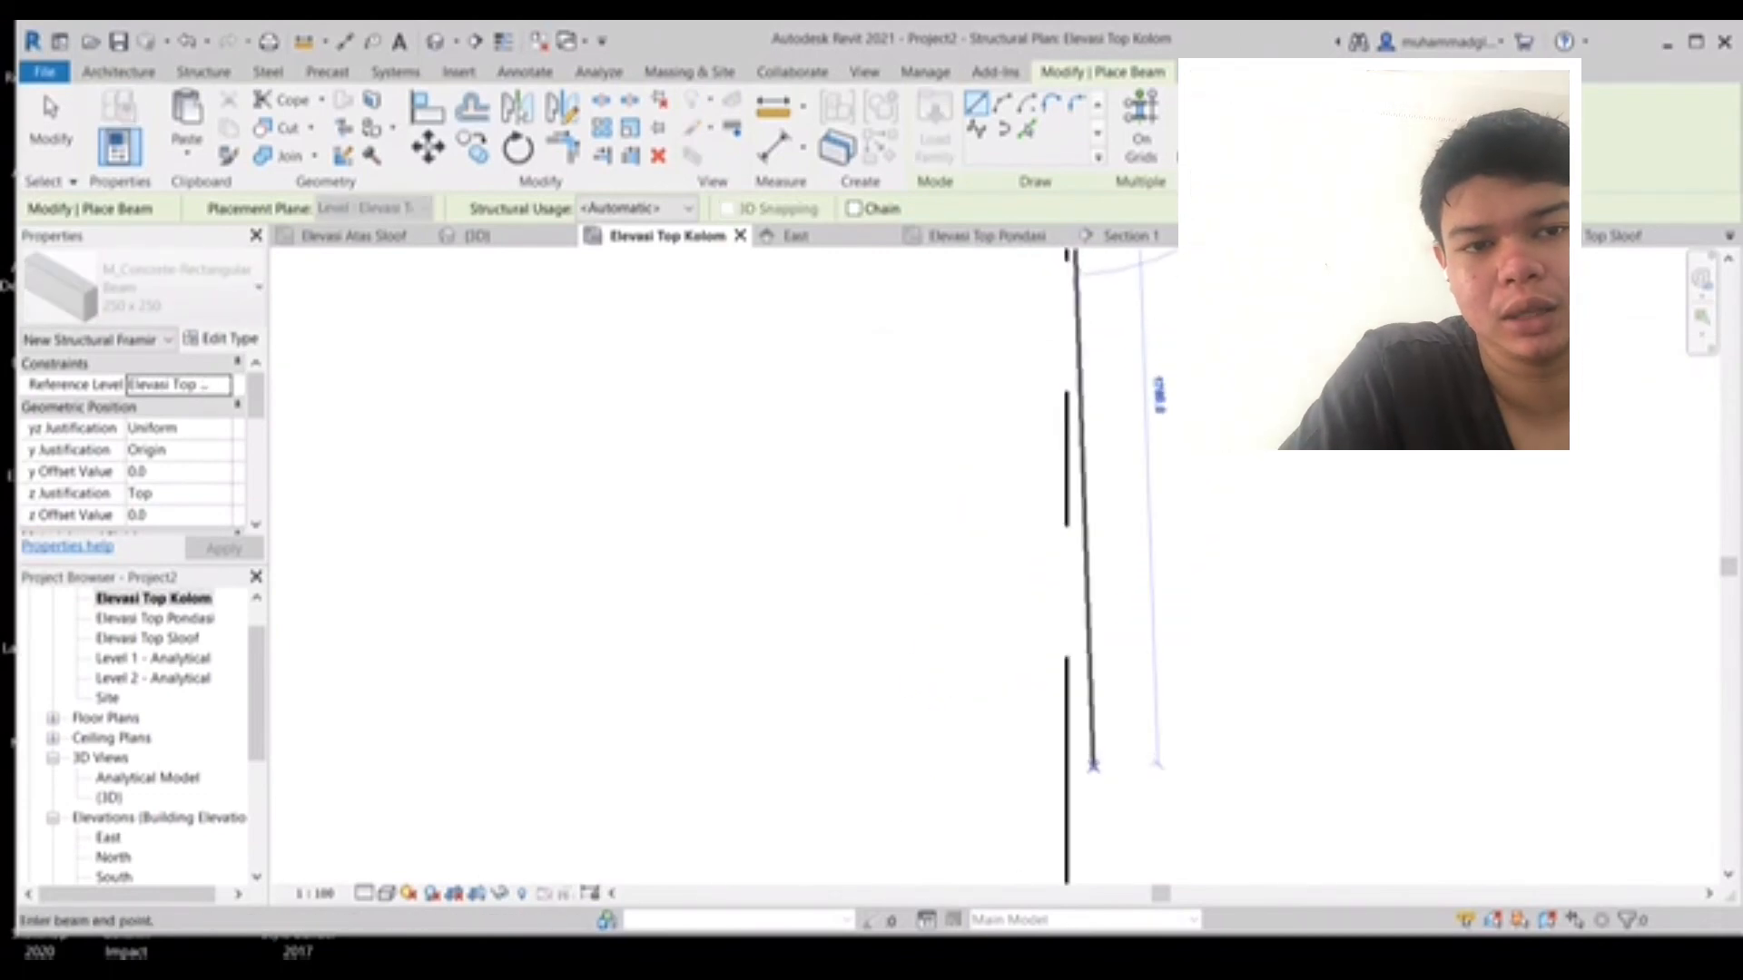
pyautogui.scroll(-2, 1093, 770)
pyautogui.moveTo(1080, 854); pyautogui.dragTo(1074, 458, button='middle')
pyautogui.click(1073, 783)
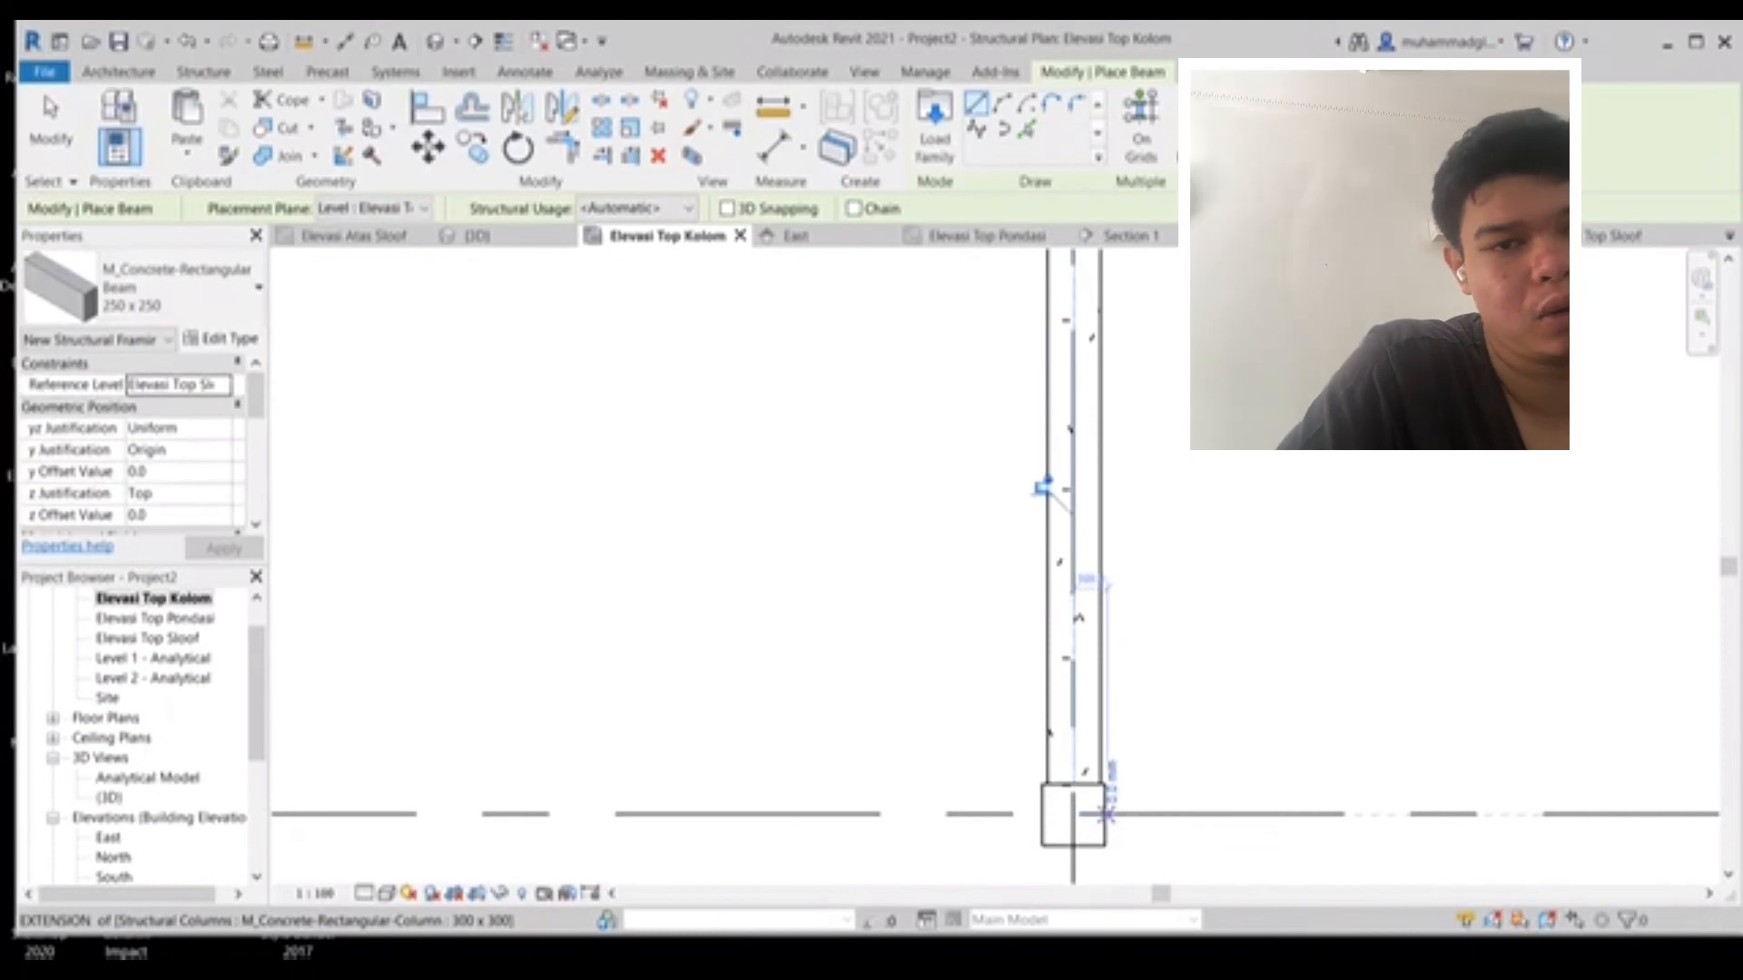
# - Place two horizontal 250 x 250 beams spanning between the columns along the lower grid line
pyautogui.click(1104, 814)
pyautogui.moveTo(1711, 814); pyautogui.dragTo(375, 571, button='middle')
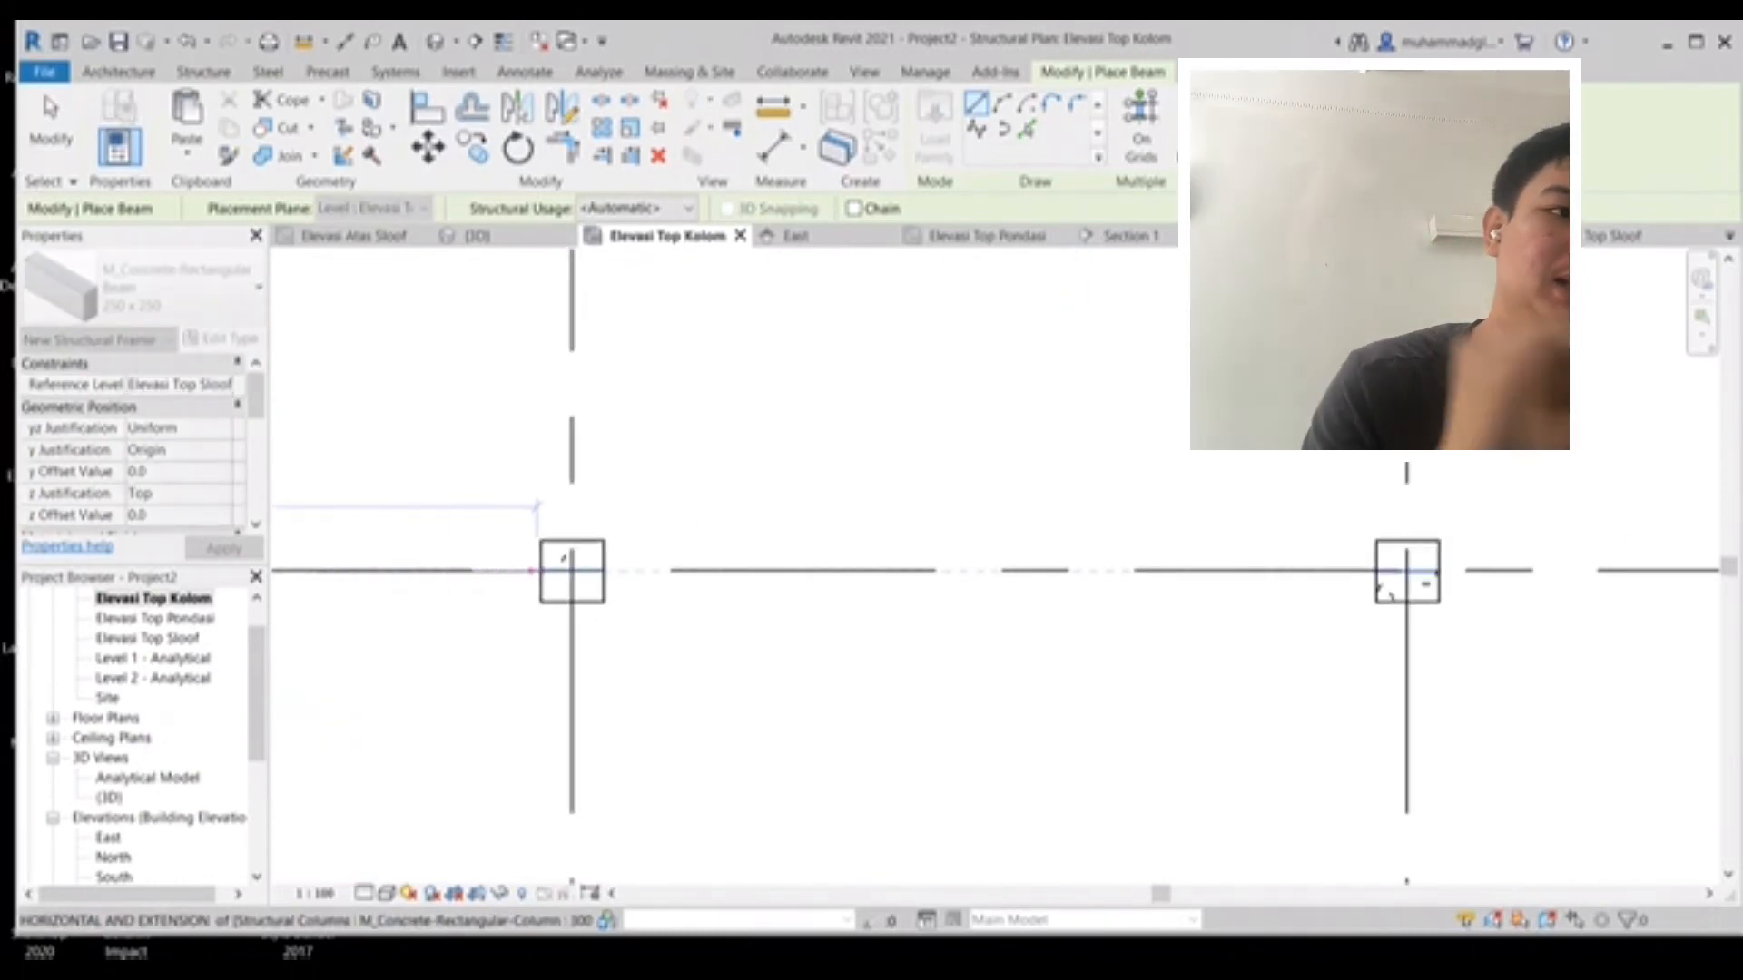
pyautogui.click(541, 571)
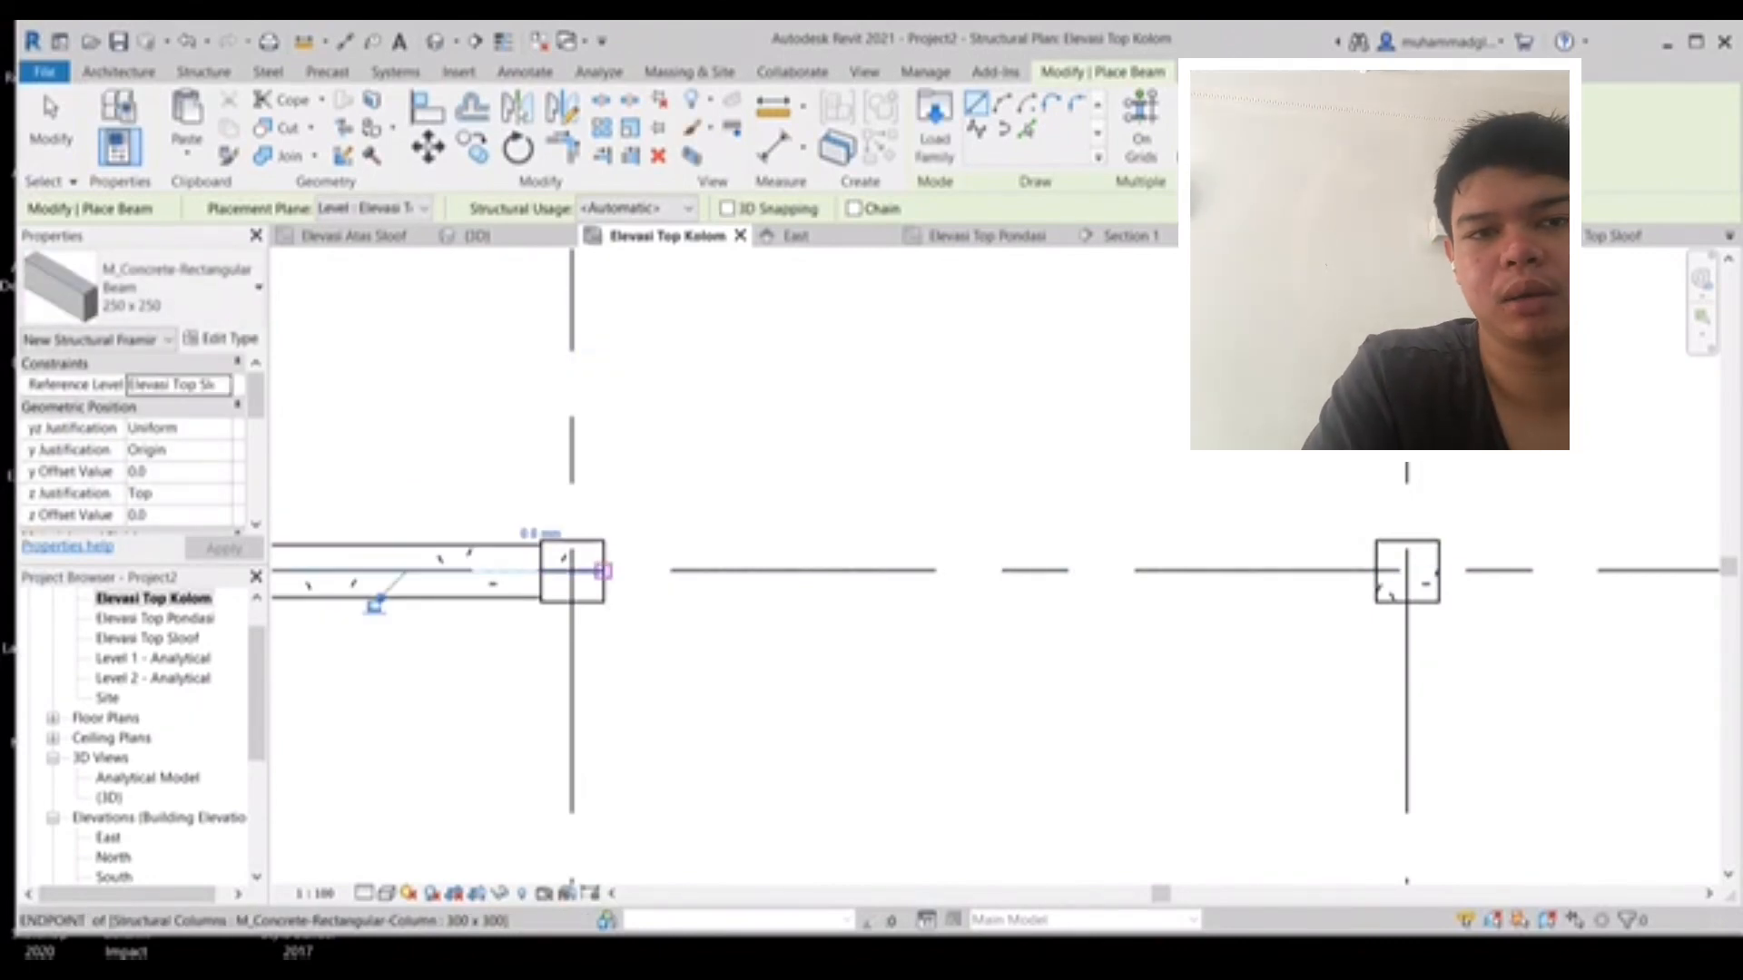
pyautogui.click(603, 571)
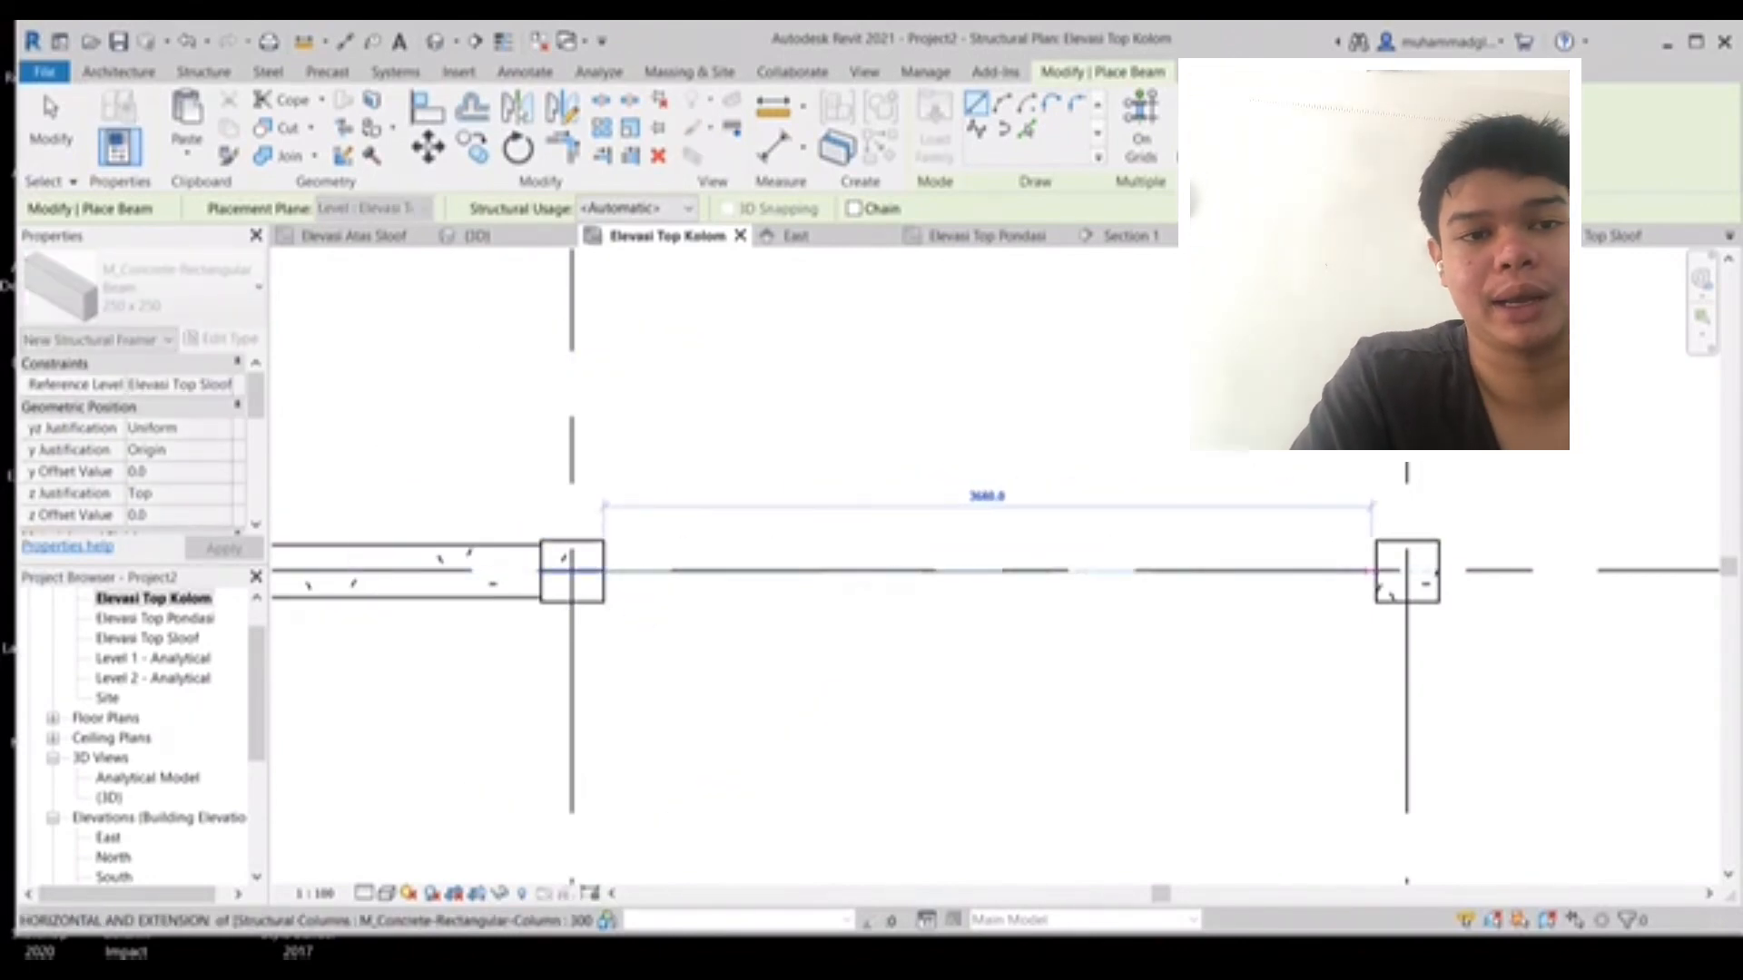
pyautogui.click(1407, 571)
# - Place vertical 250 x 250 beams between the columns along the middle vertical grid line
pyautogui.moveTo(1407, 571); pyautogui.dragTo(908, 670, button='middle')
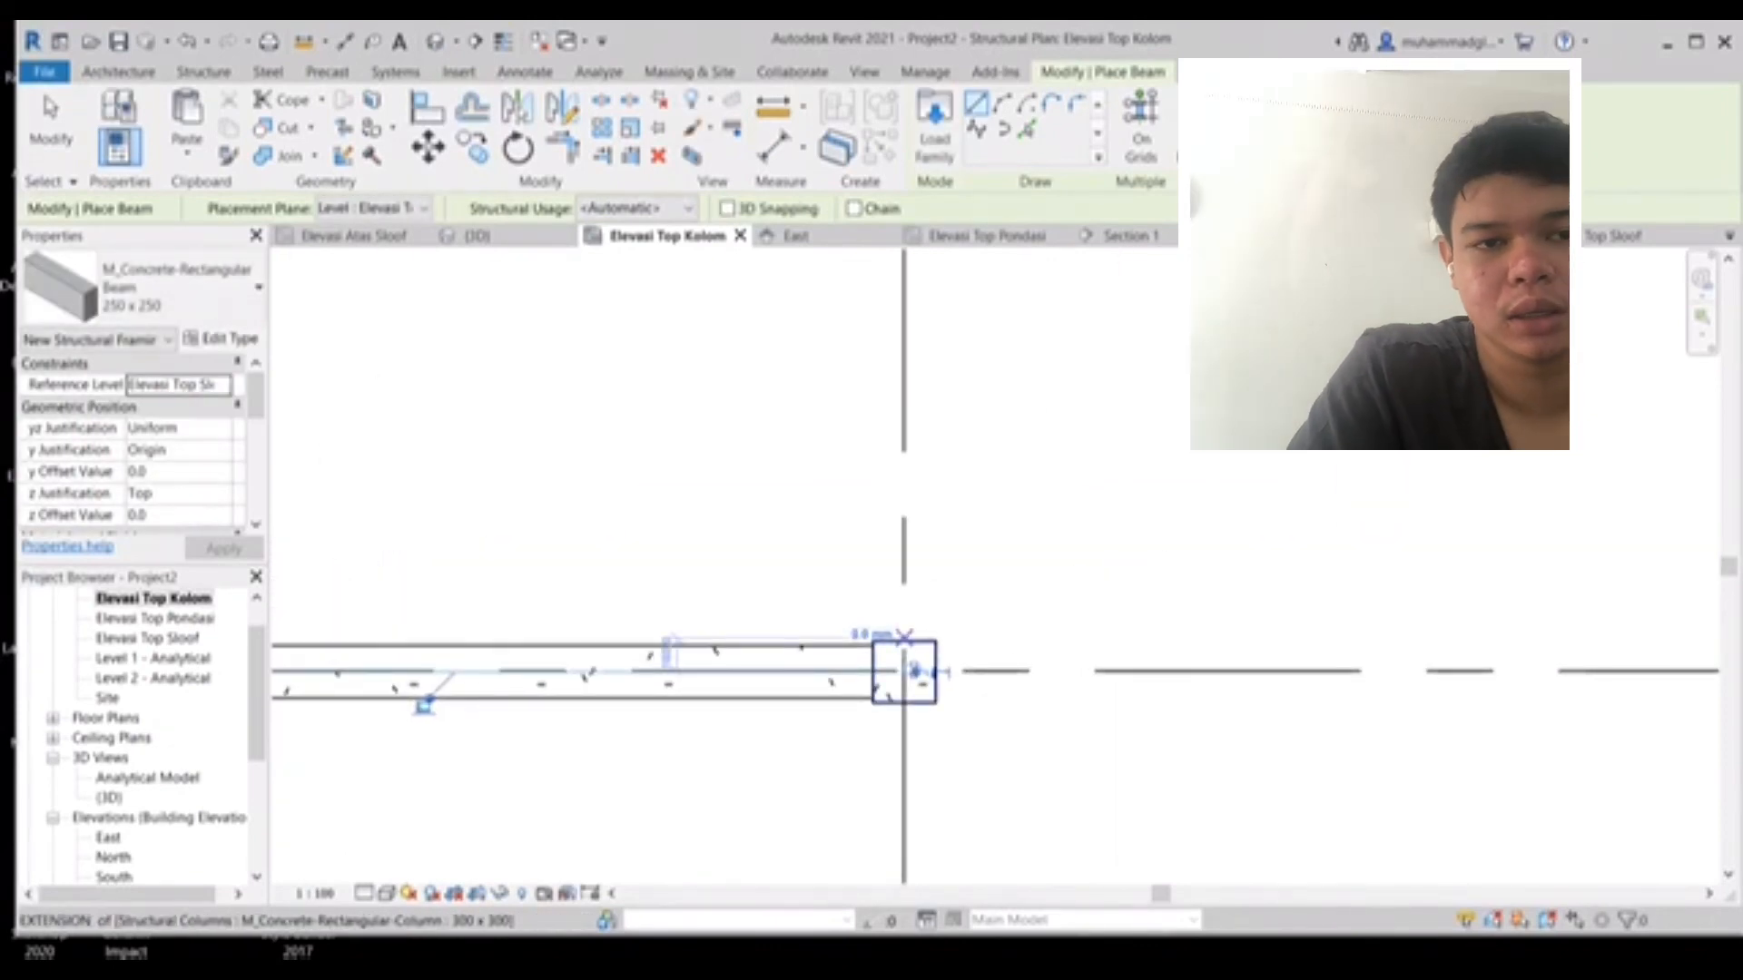
pyautogui.click(904, 641)
pyautogui.moveTo(942, 496); pyautogui.dragTo(880, 809, button='middle')
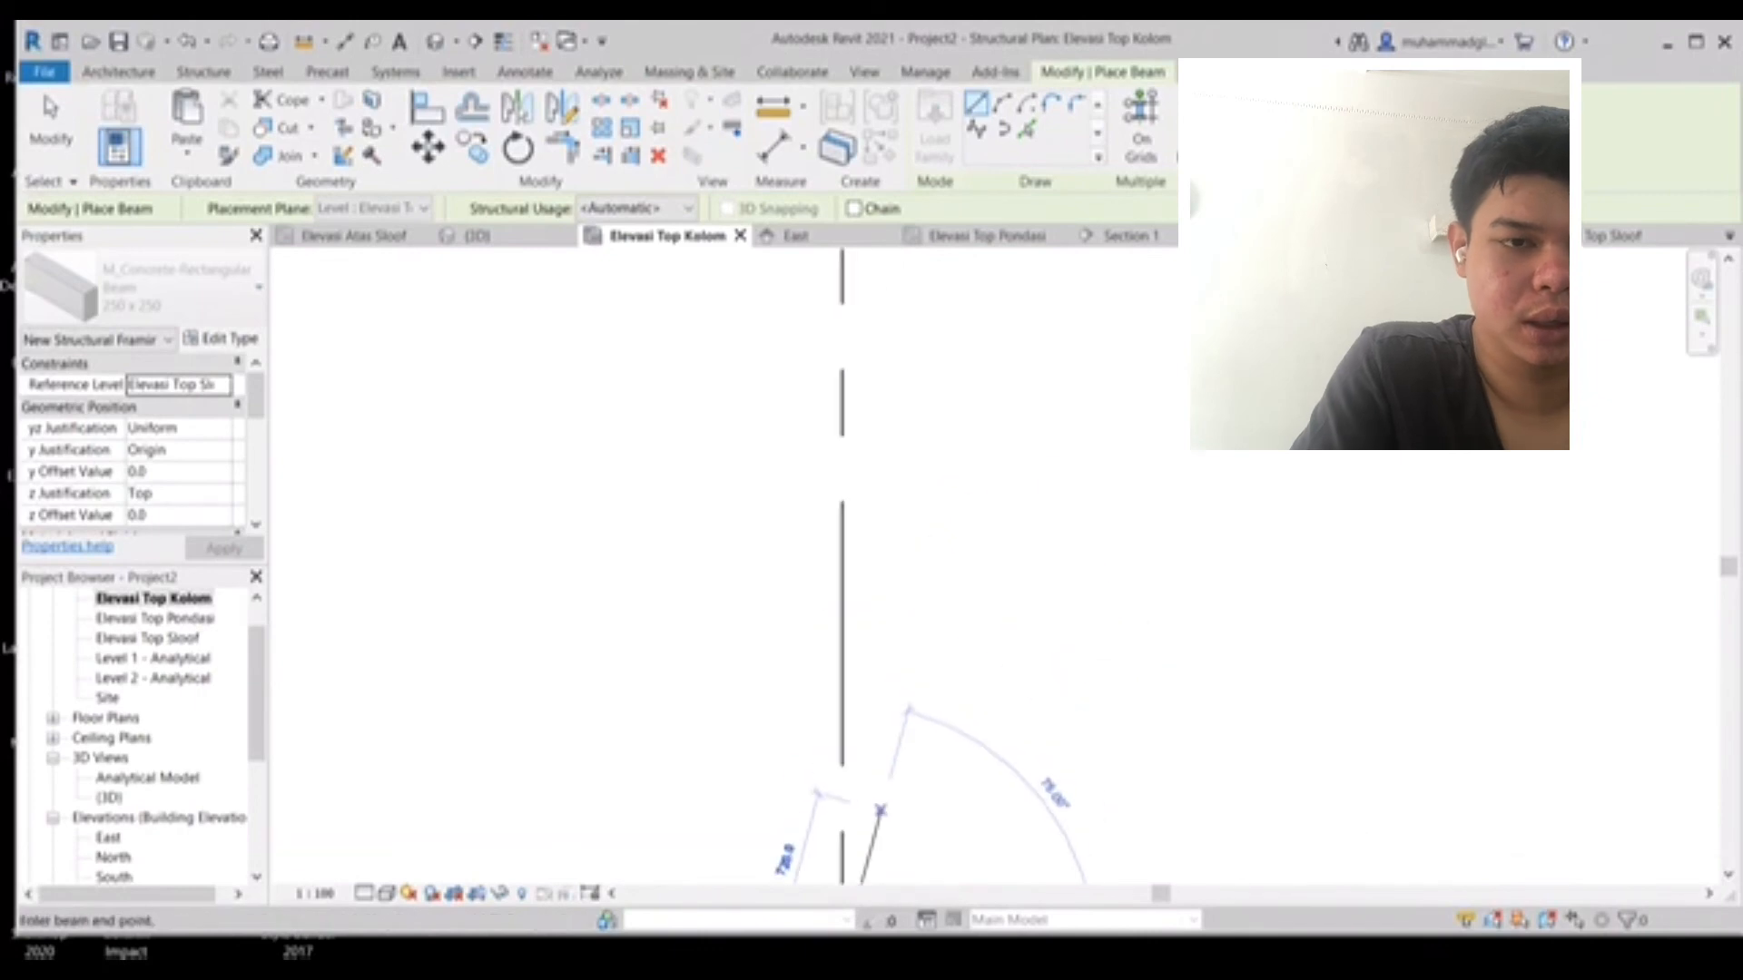
pyautogui.scroll(-2, 888, 517)
pyautogui.click(865, 357)
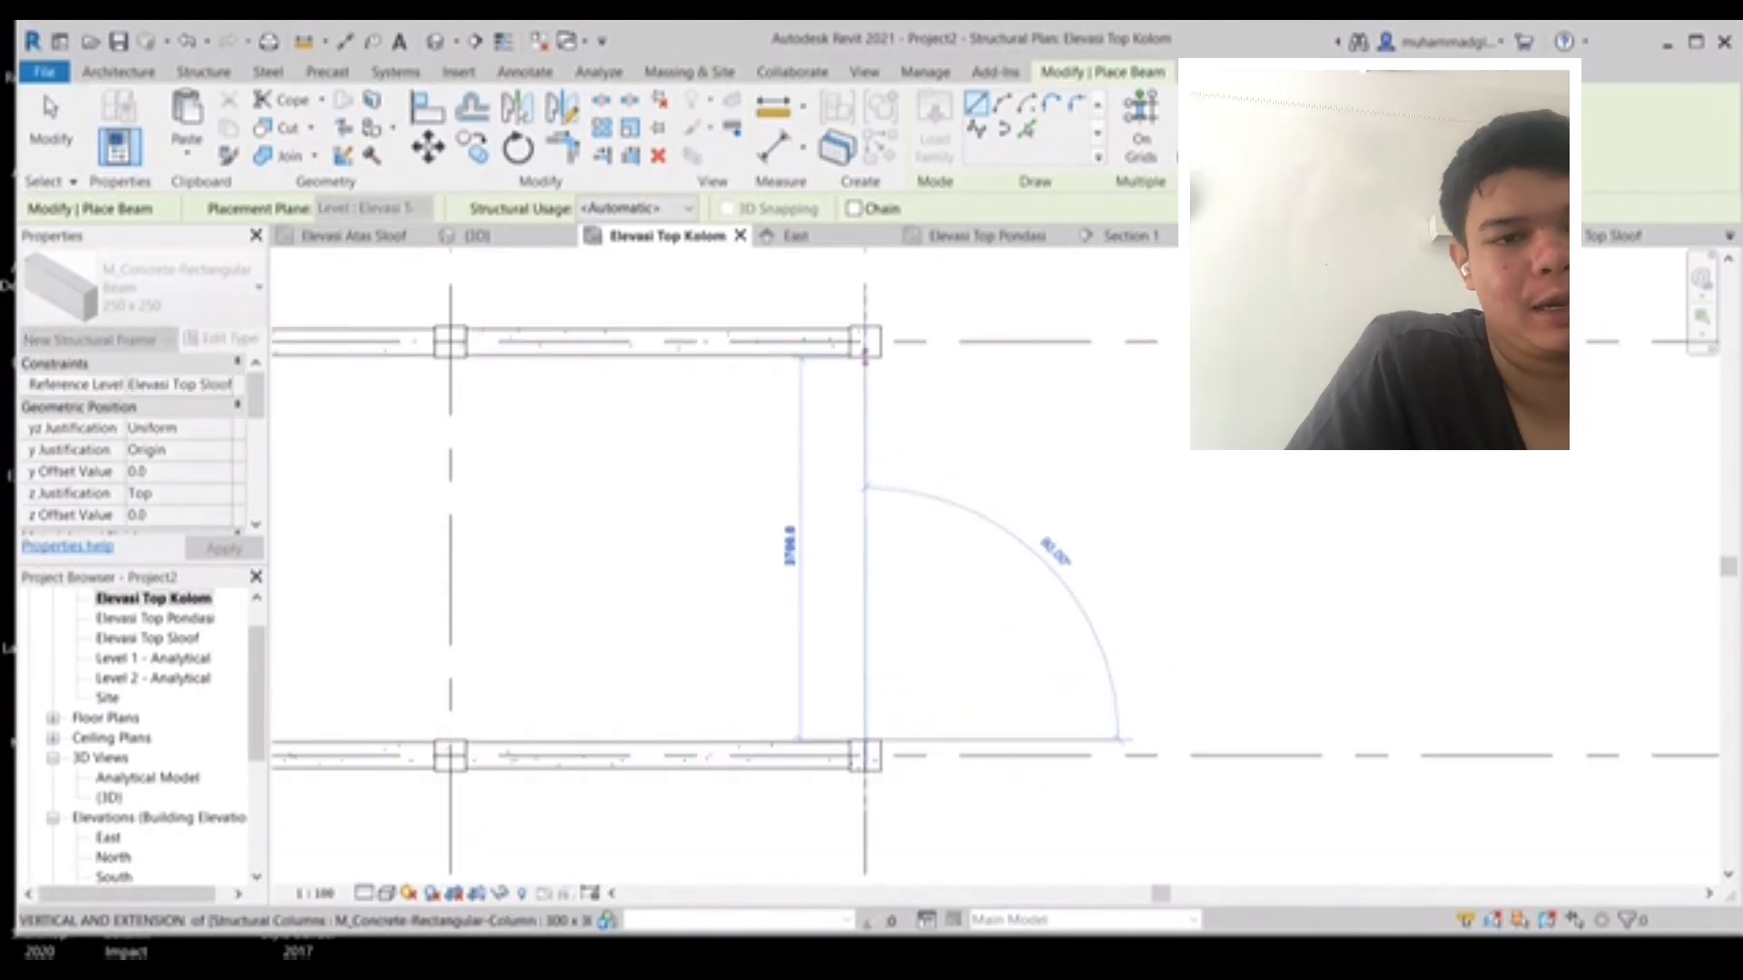
pyautogui.click(865, 356)
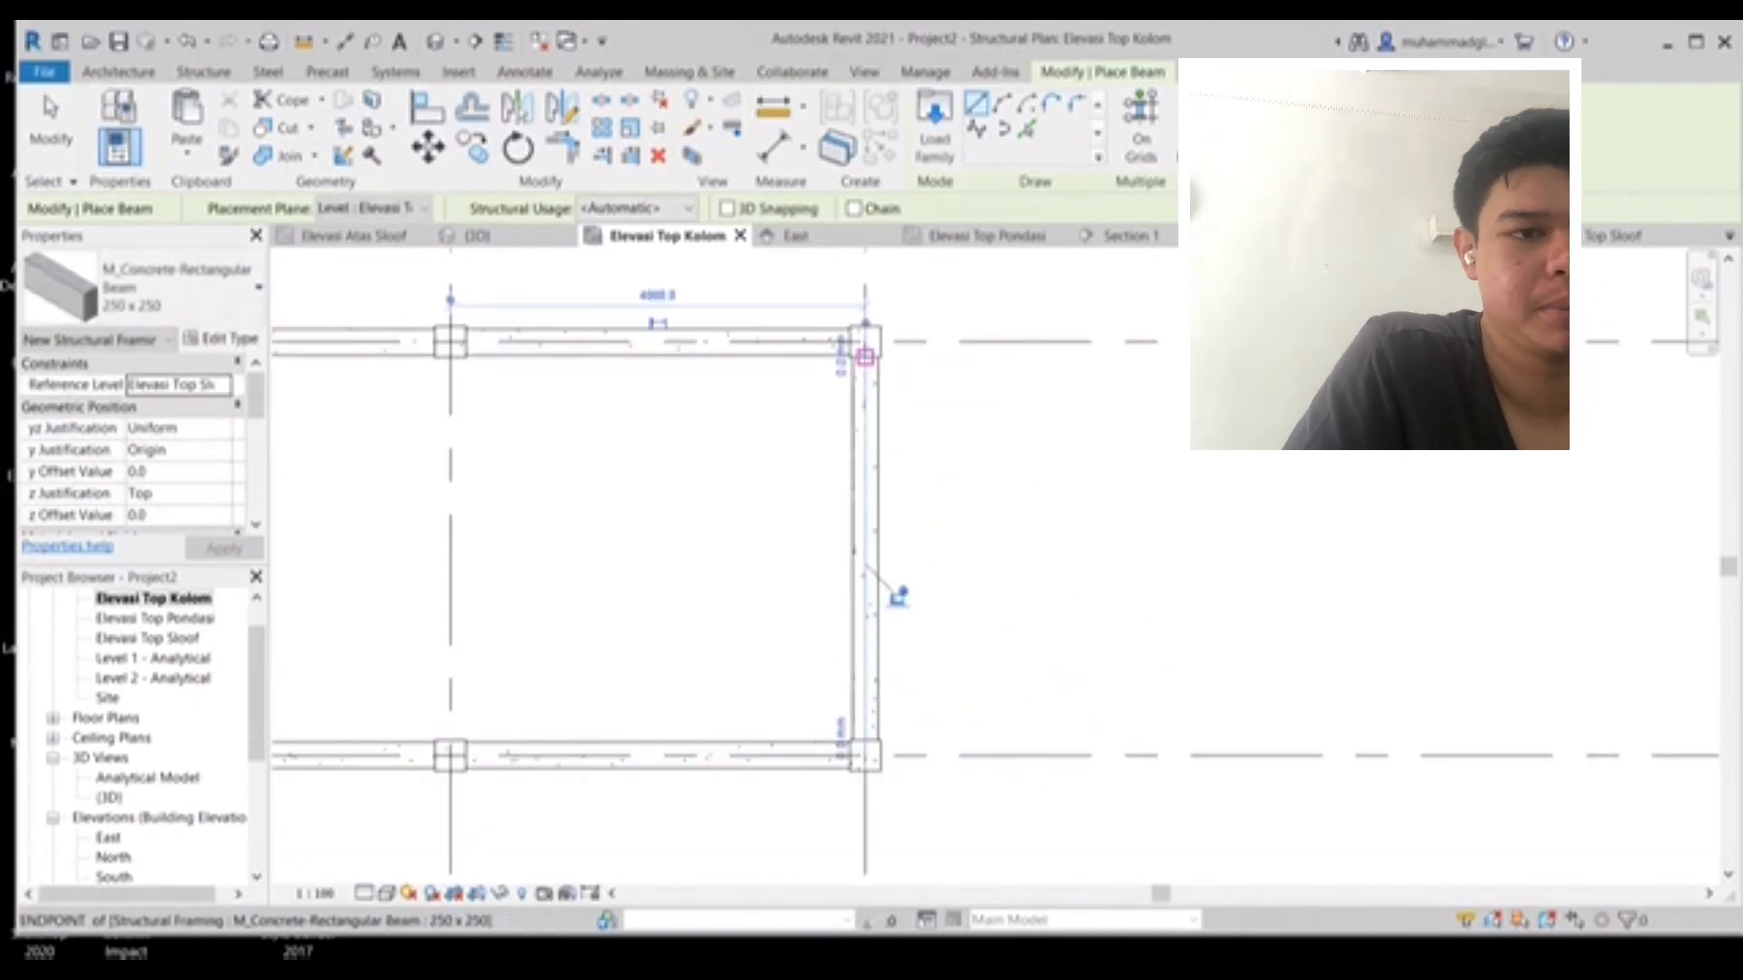
pyautogui.moveTo(865, 357); pyautogui.dragTo(882, 719, button='middle')
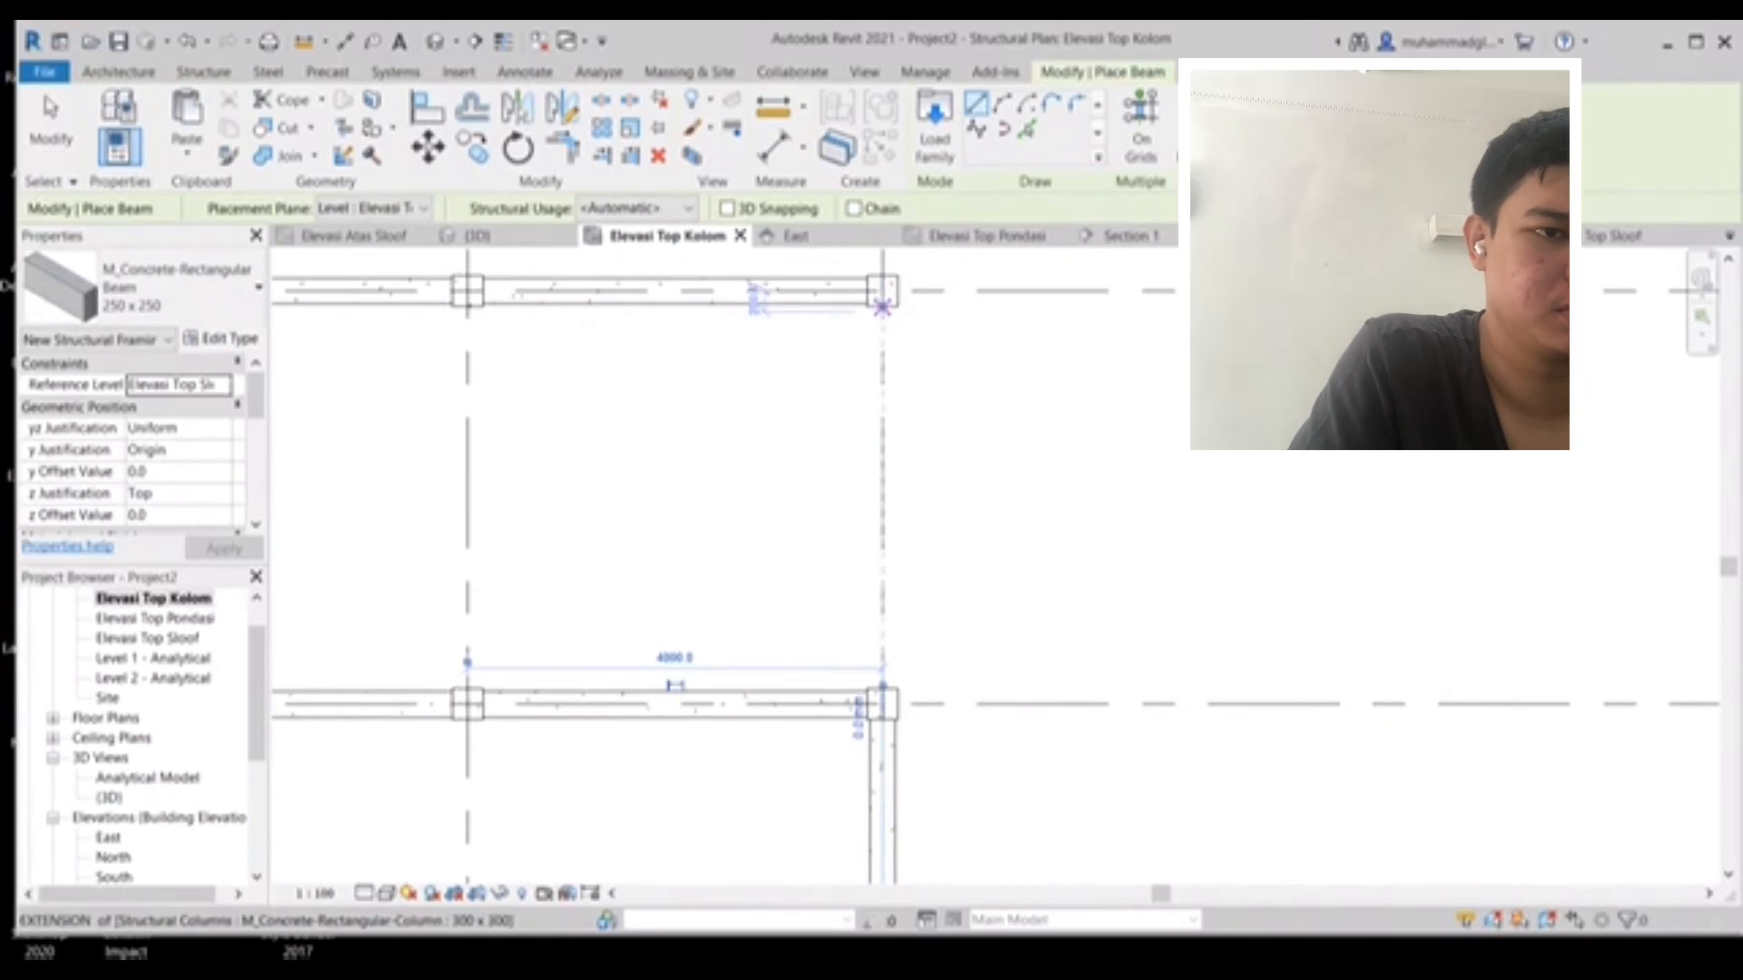
pyautogui.click(883, 308)
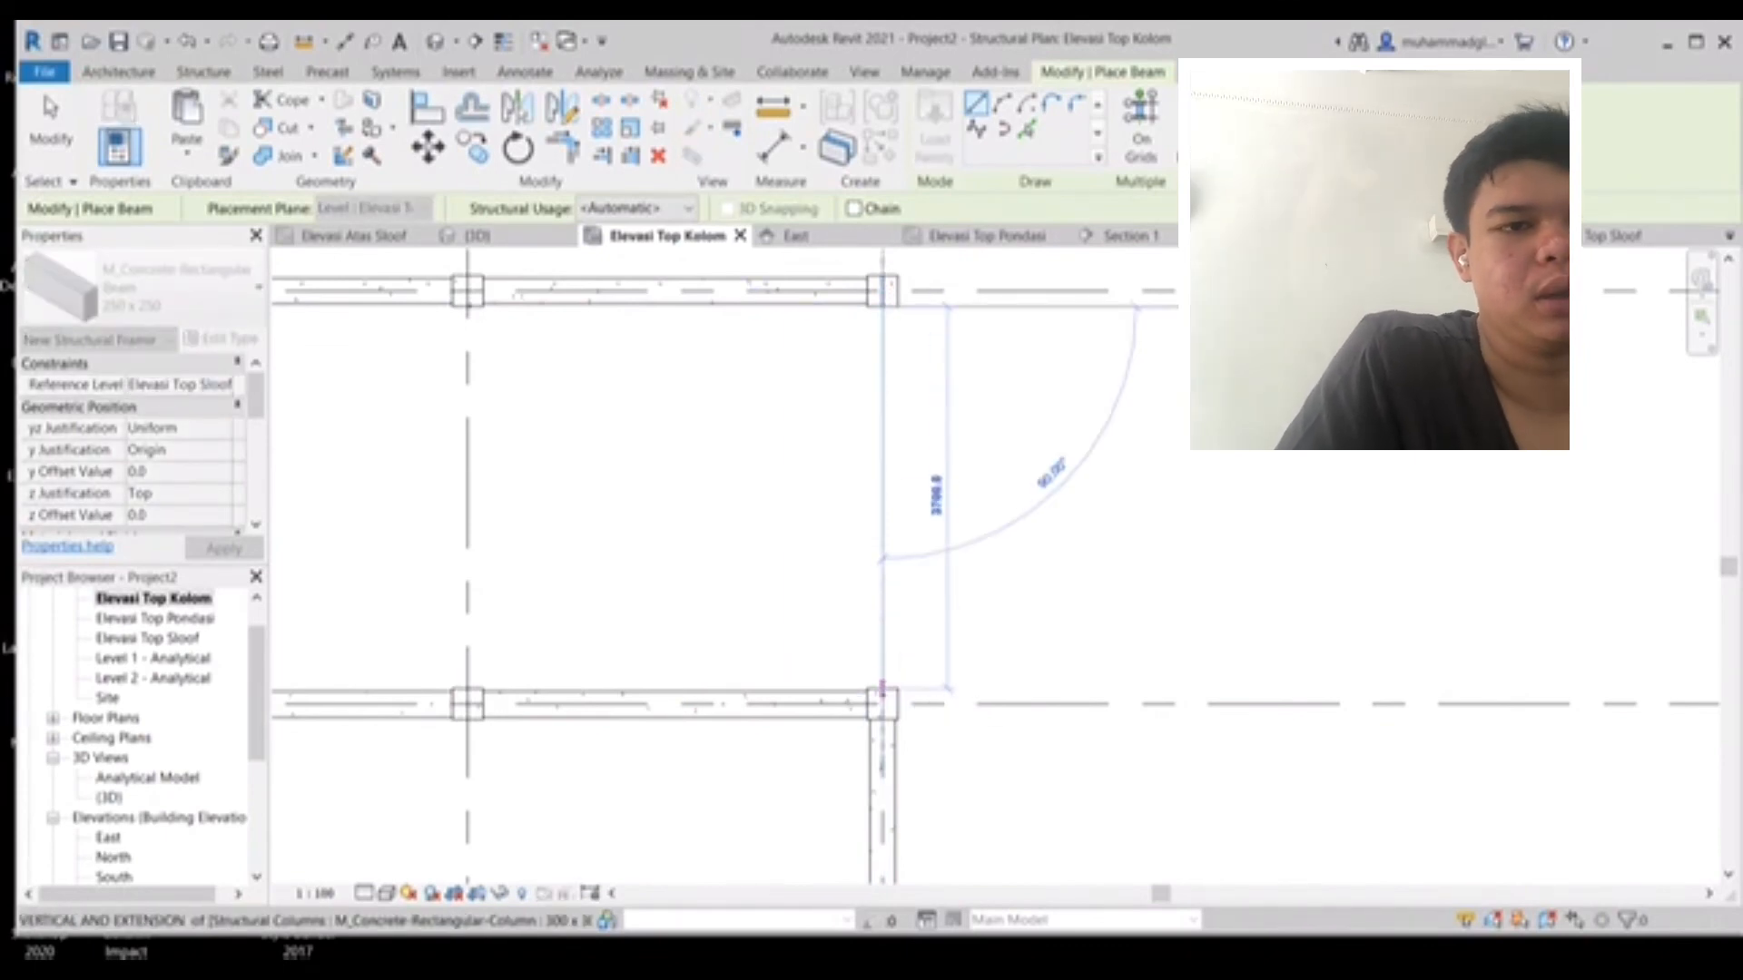
pyautogui.click(882, 689)
# - Place a vertical 250 x 250 beam between the two columns on the next vertical grid line
pyautogui.moveTo(431, 454); pyautogui.dragTo(856, 448, button='middle')
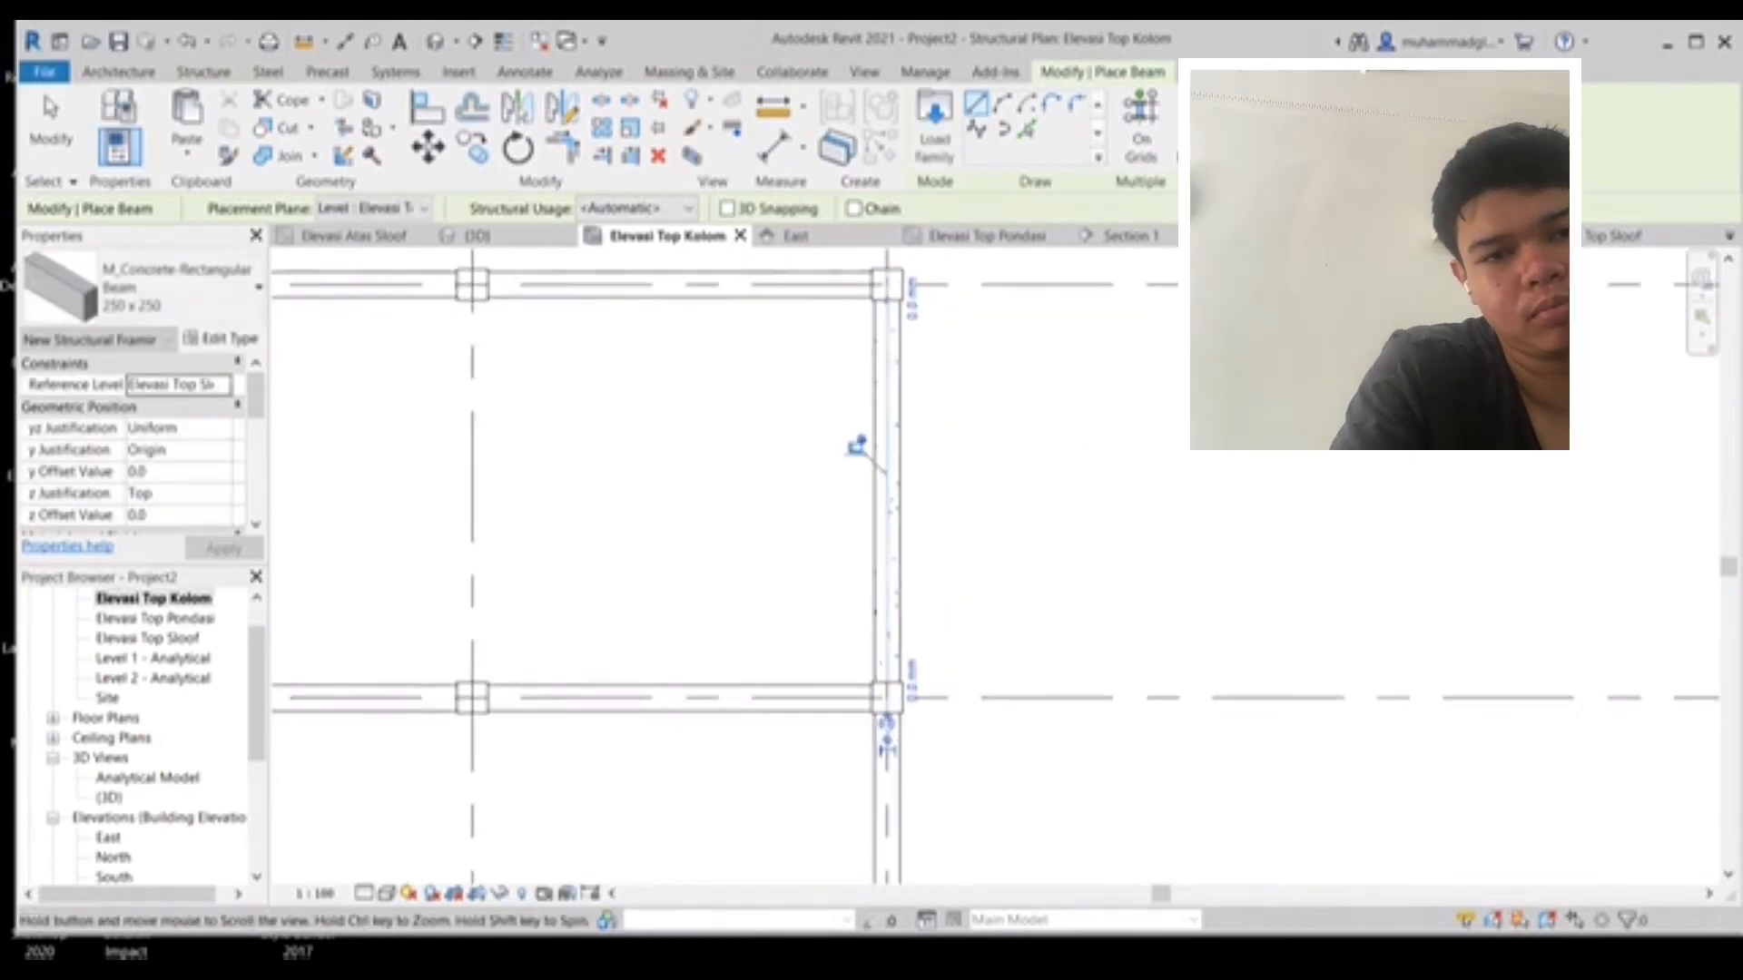
pyautogui.click(892, 300)
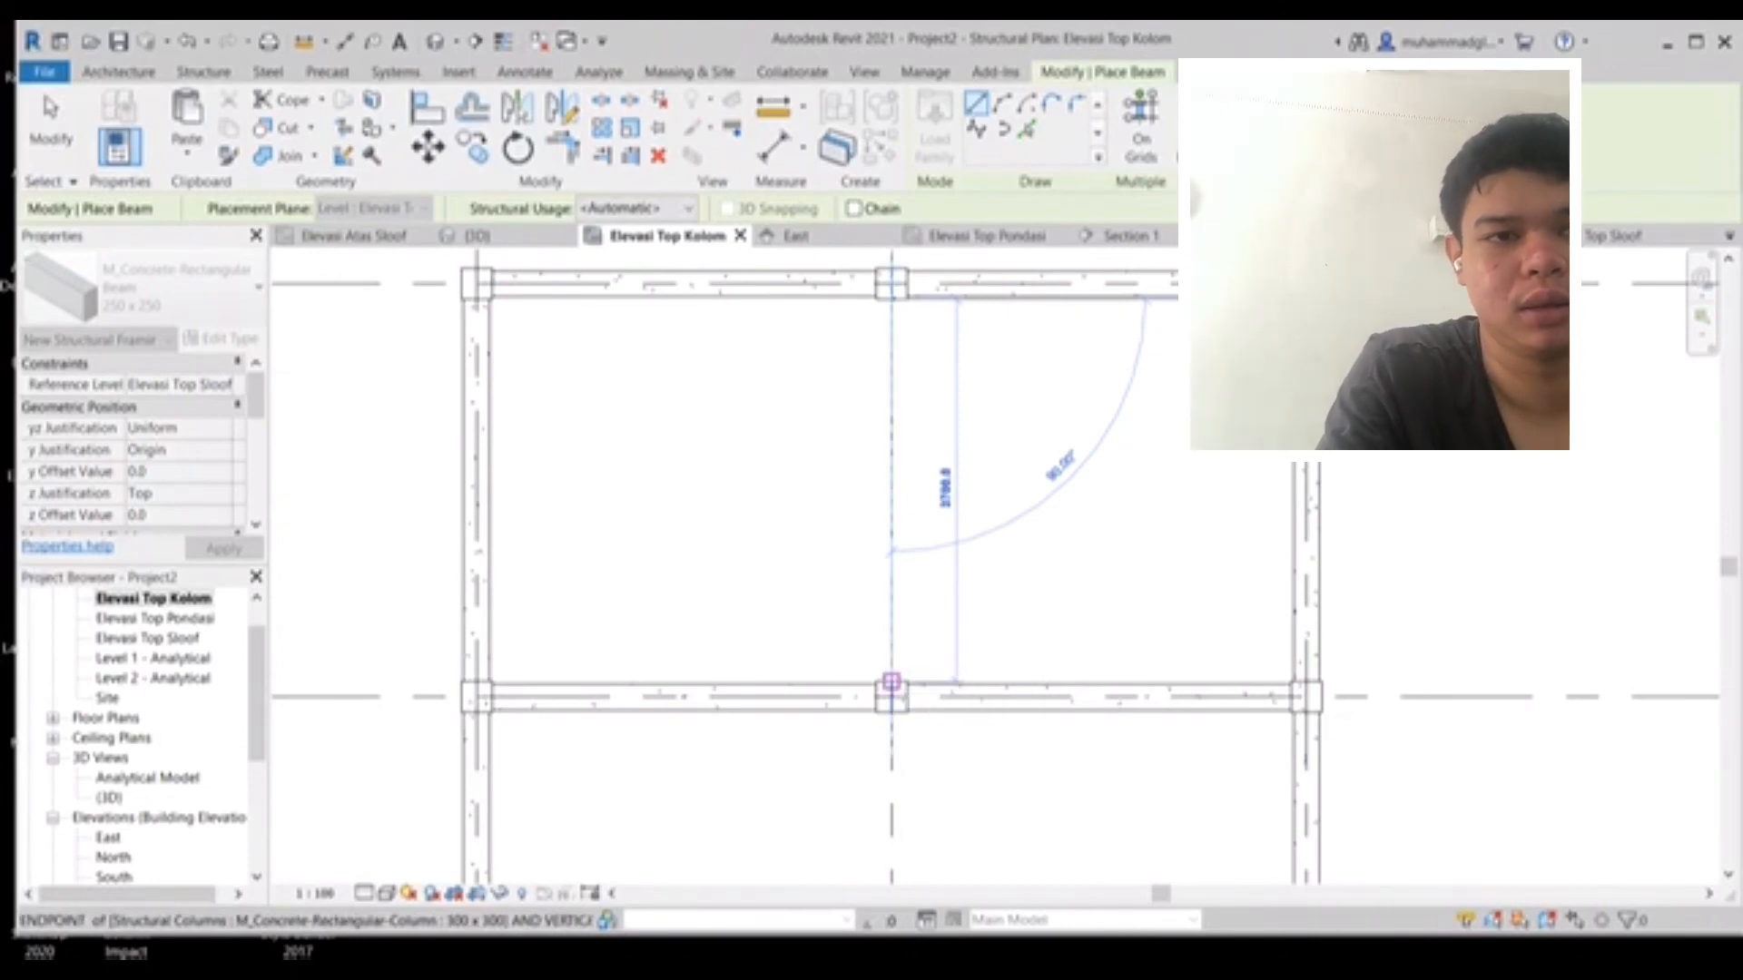
pyautogui.click(891, 681)
pyautogui.moveTo(863, 439)
pyautogui.mouseDown(button='middle')
pyautogui.moveTo(879, 284)
pyautogui.moveTo(844, 451)
pyautogui.mouseUp(button='middle')
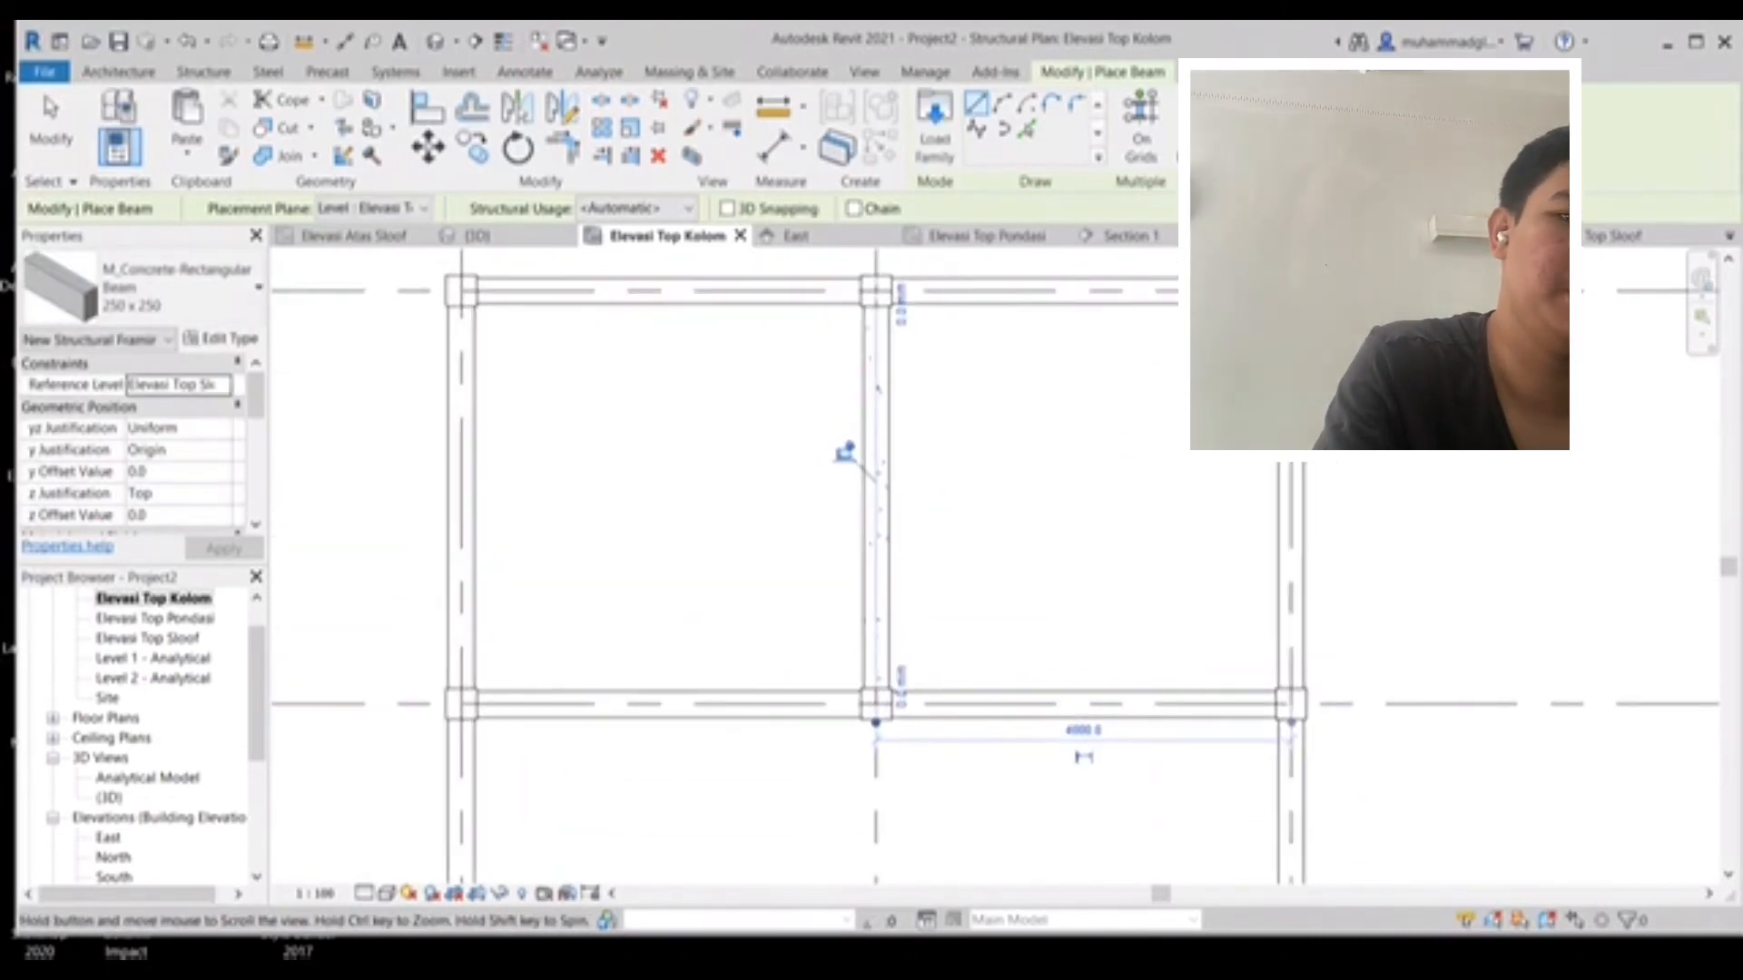
pyautogui.moveTo(876, 723); pyautogui.dragTo(892, 416, button='middle')
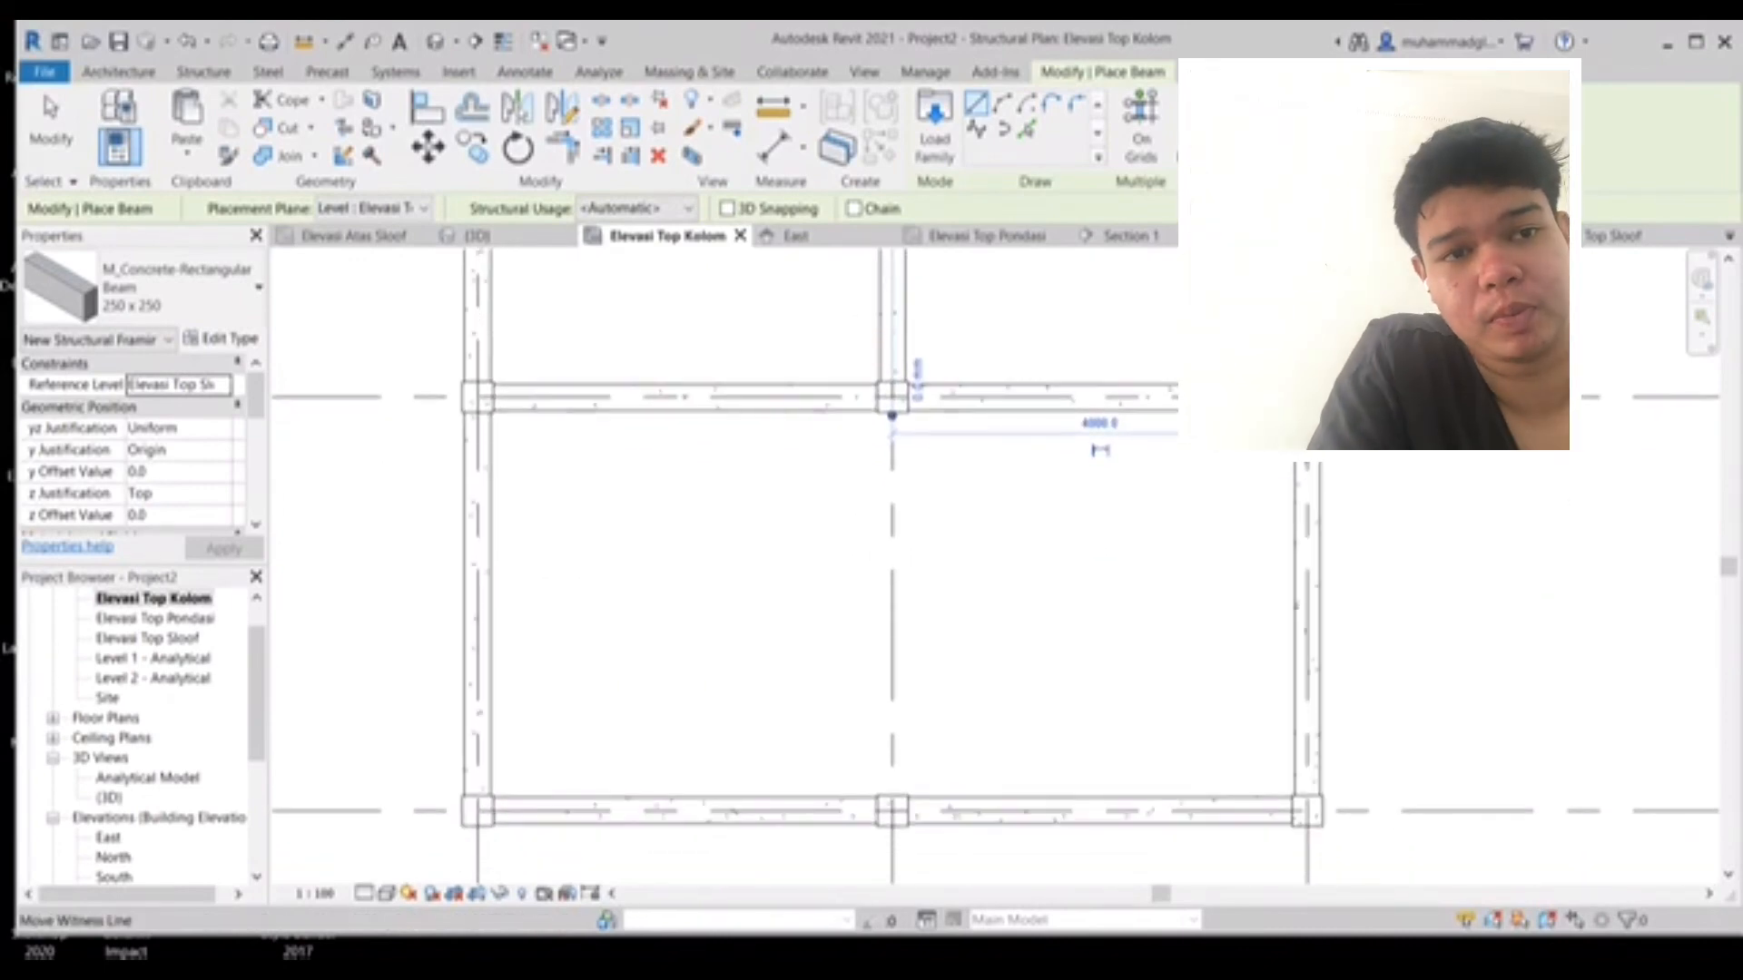
pyautogui.scroll(5, 894, 423)
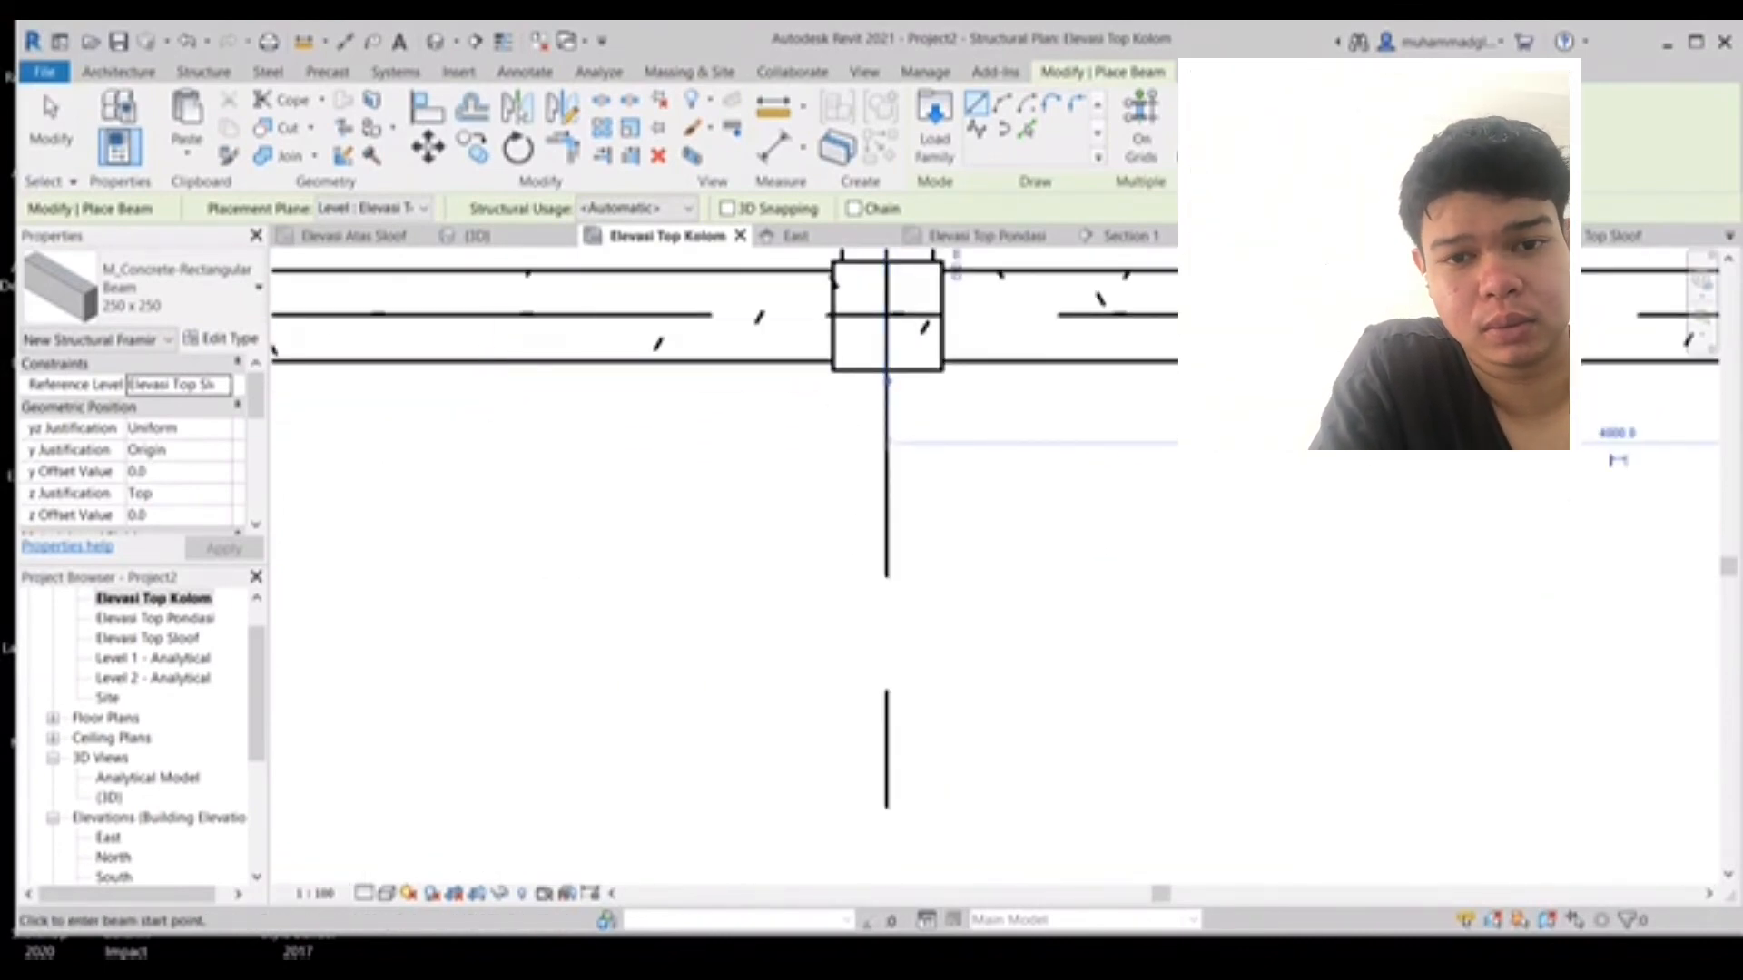
pyautogui.moveTo(887, 800); pyautogui.dragTo(852, 463, button='middle')
pyautogui.scroll(-2, 852, 465)
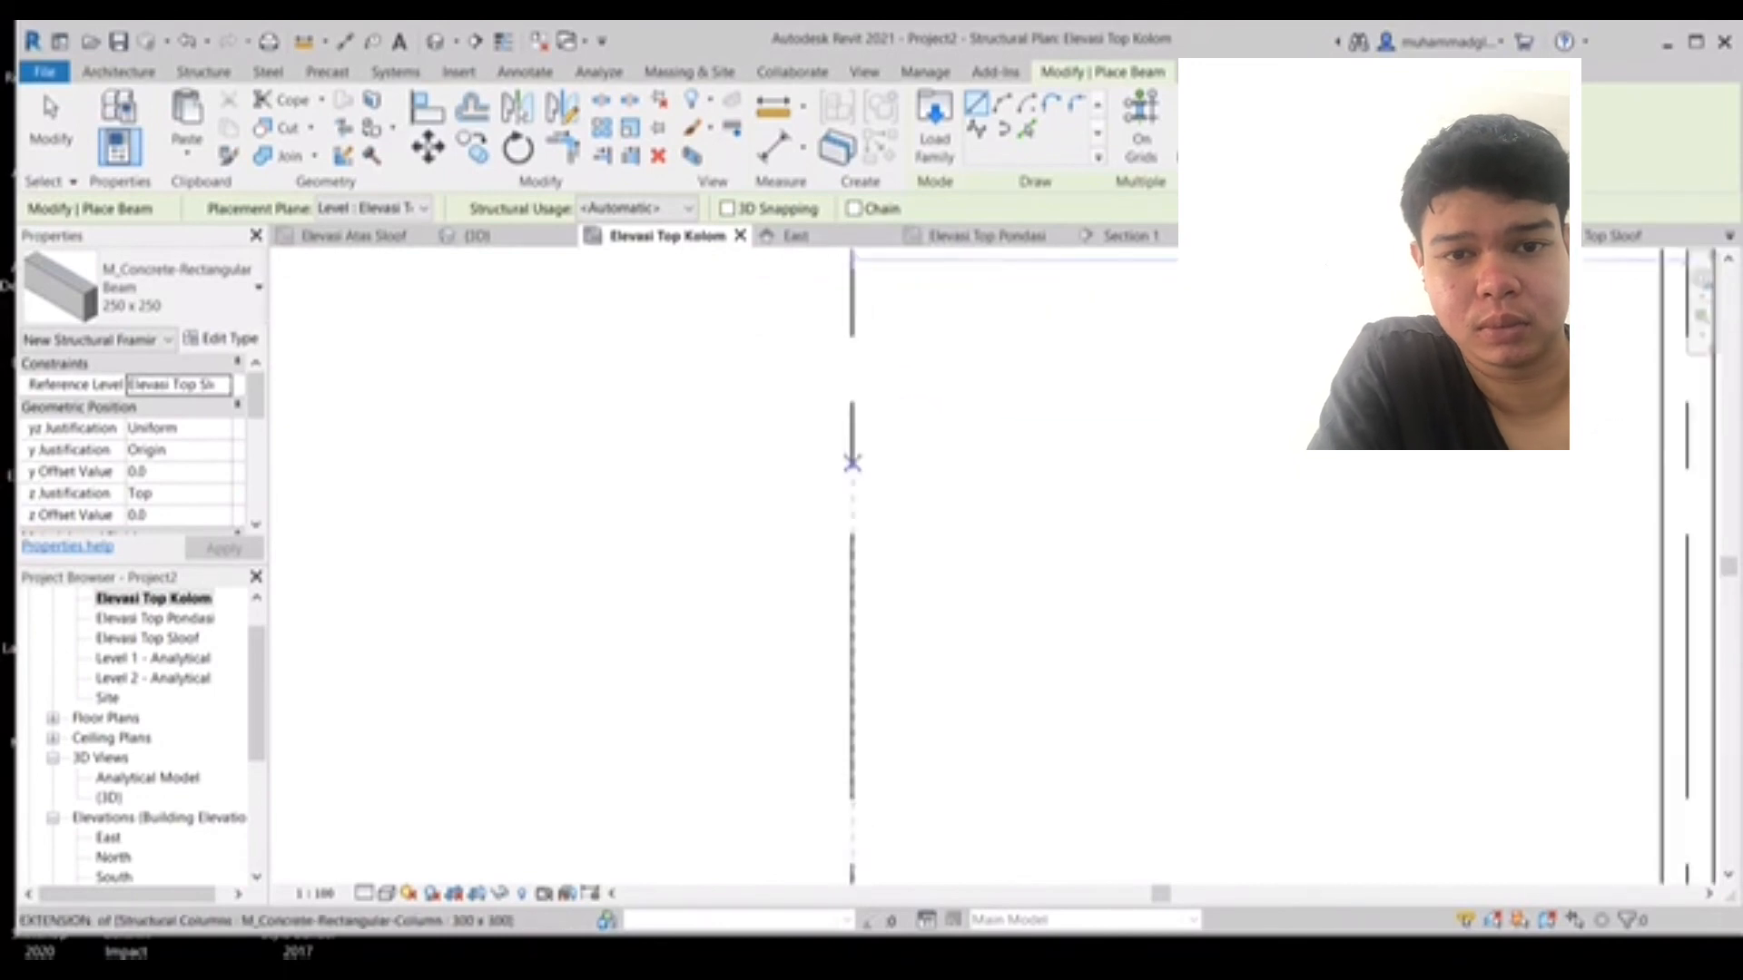
pyautogui.moveTo(856, 772); pyautogui.dragTo(829, 441, button='middle')
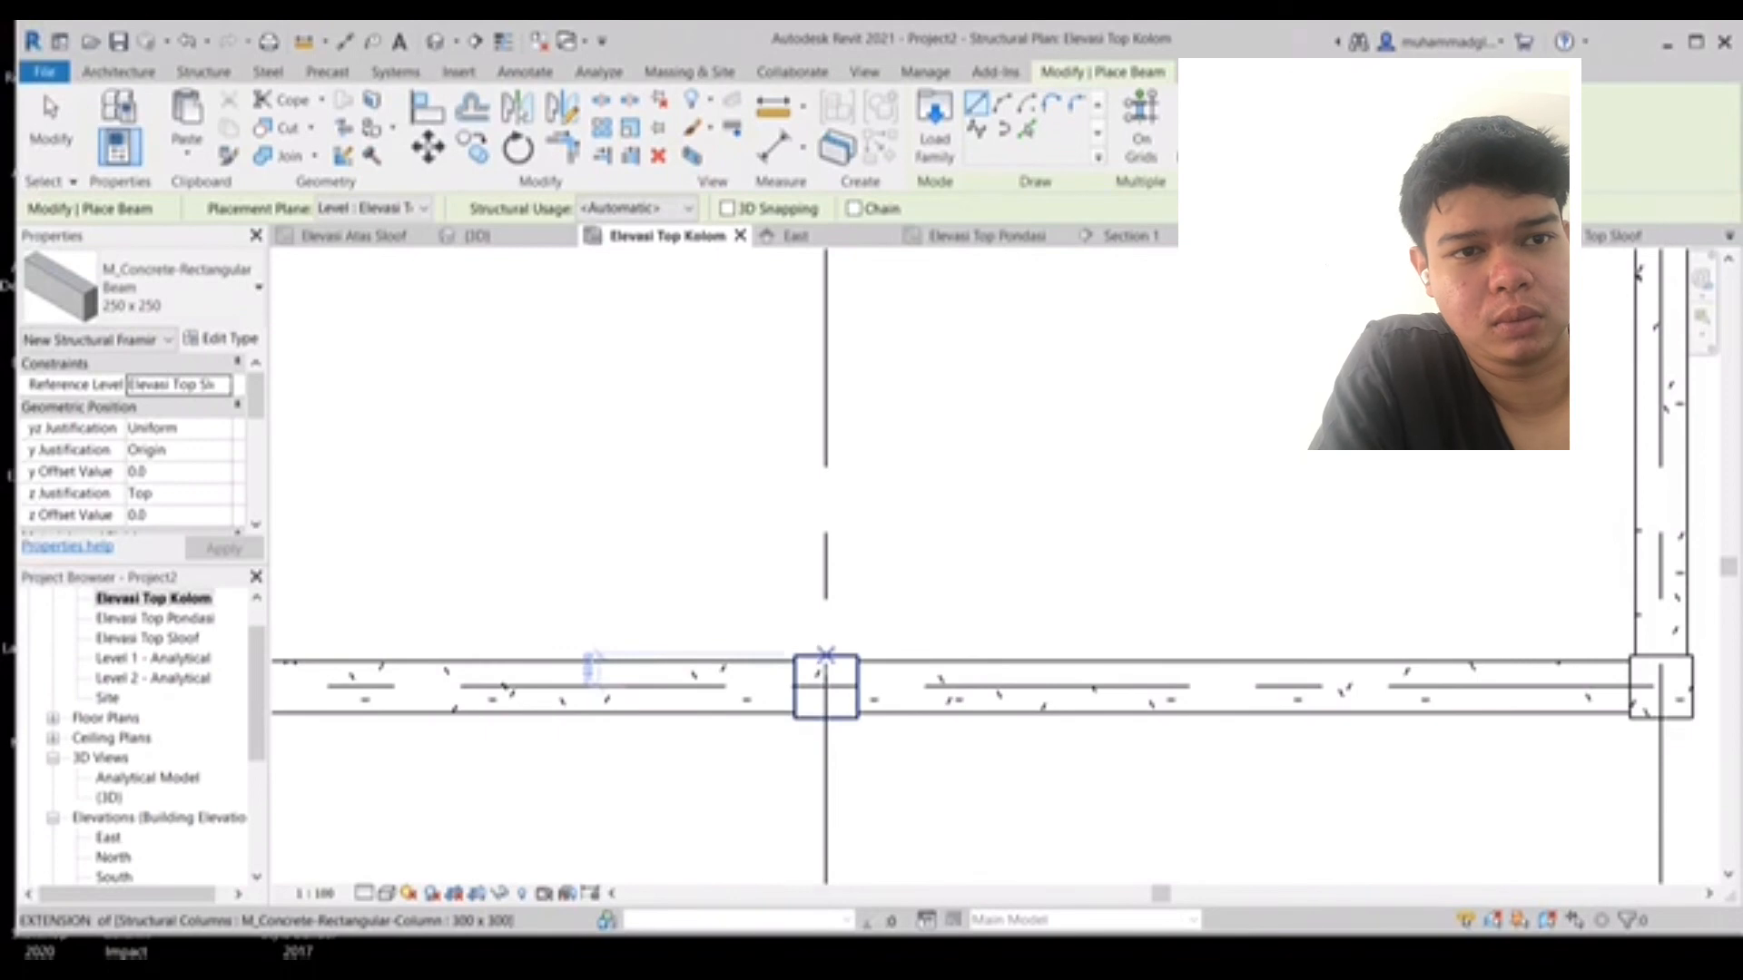
pyautogui.click(825, 655)
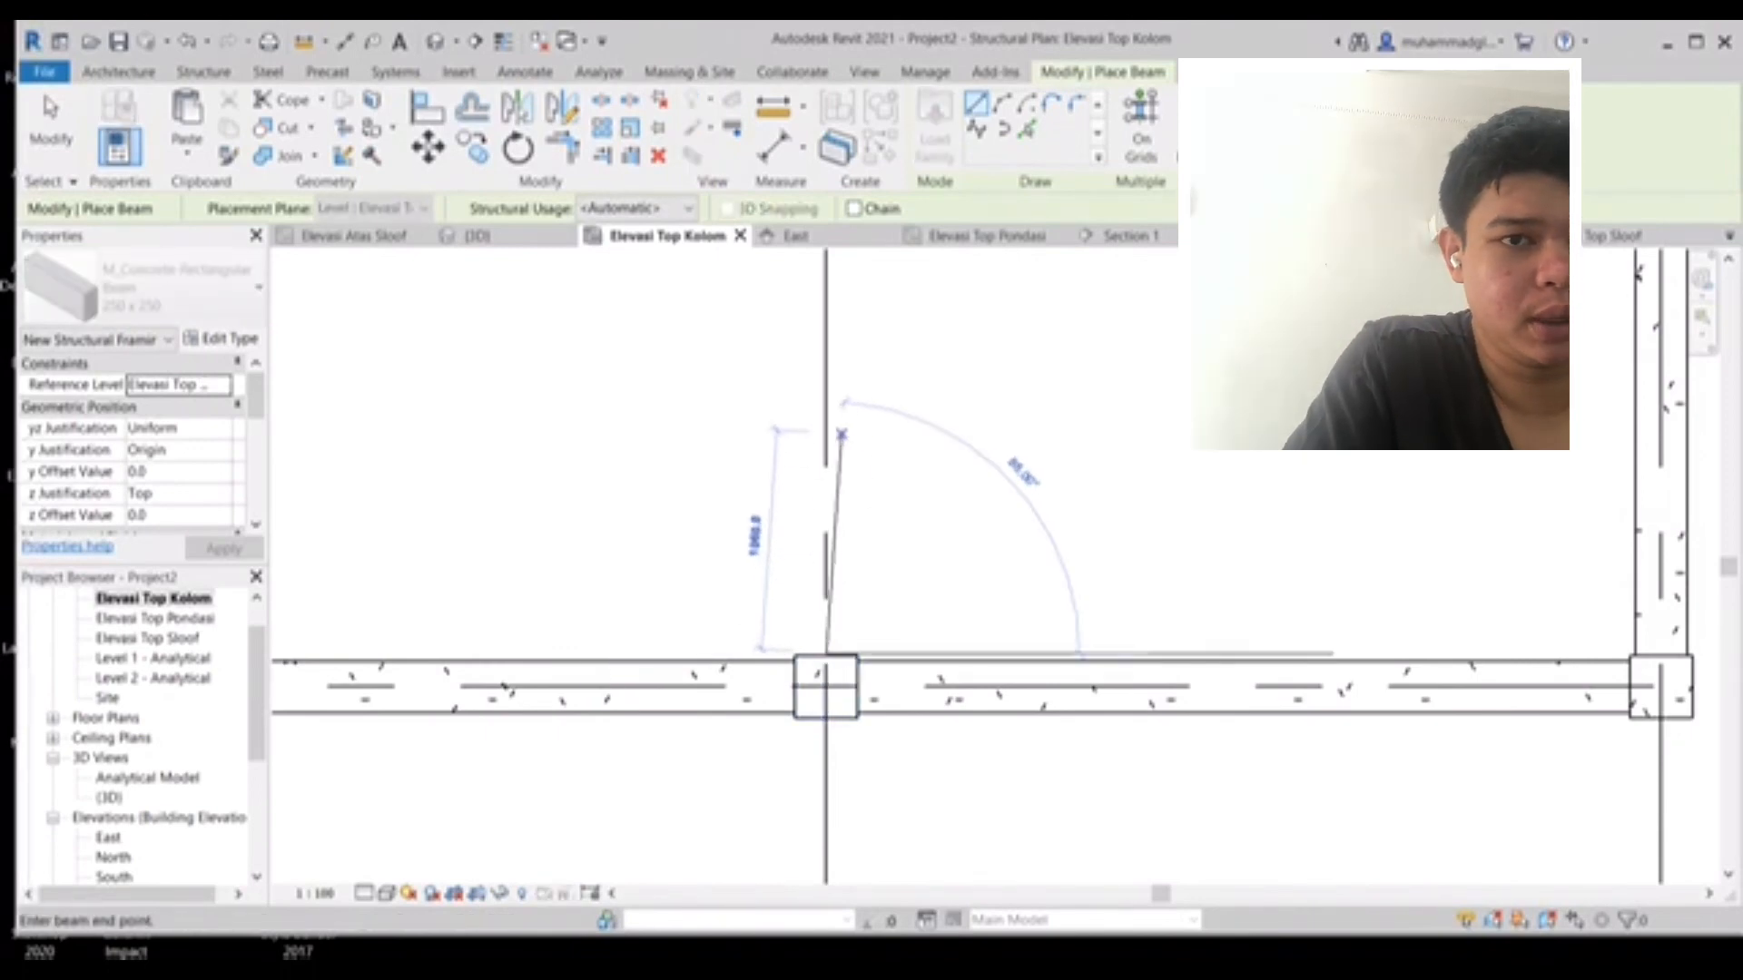
pyautogui.scroll(4, 826, 553)
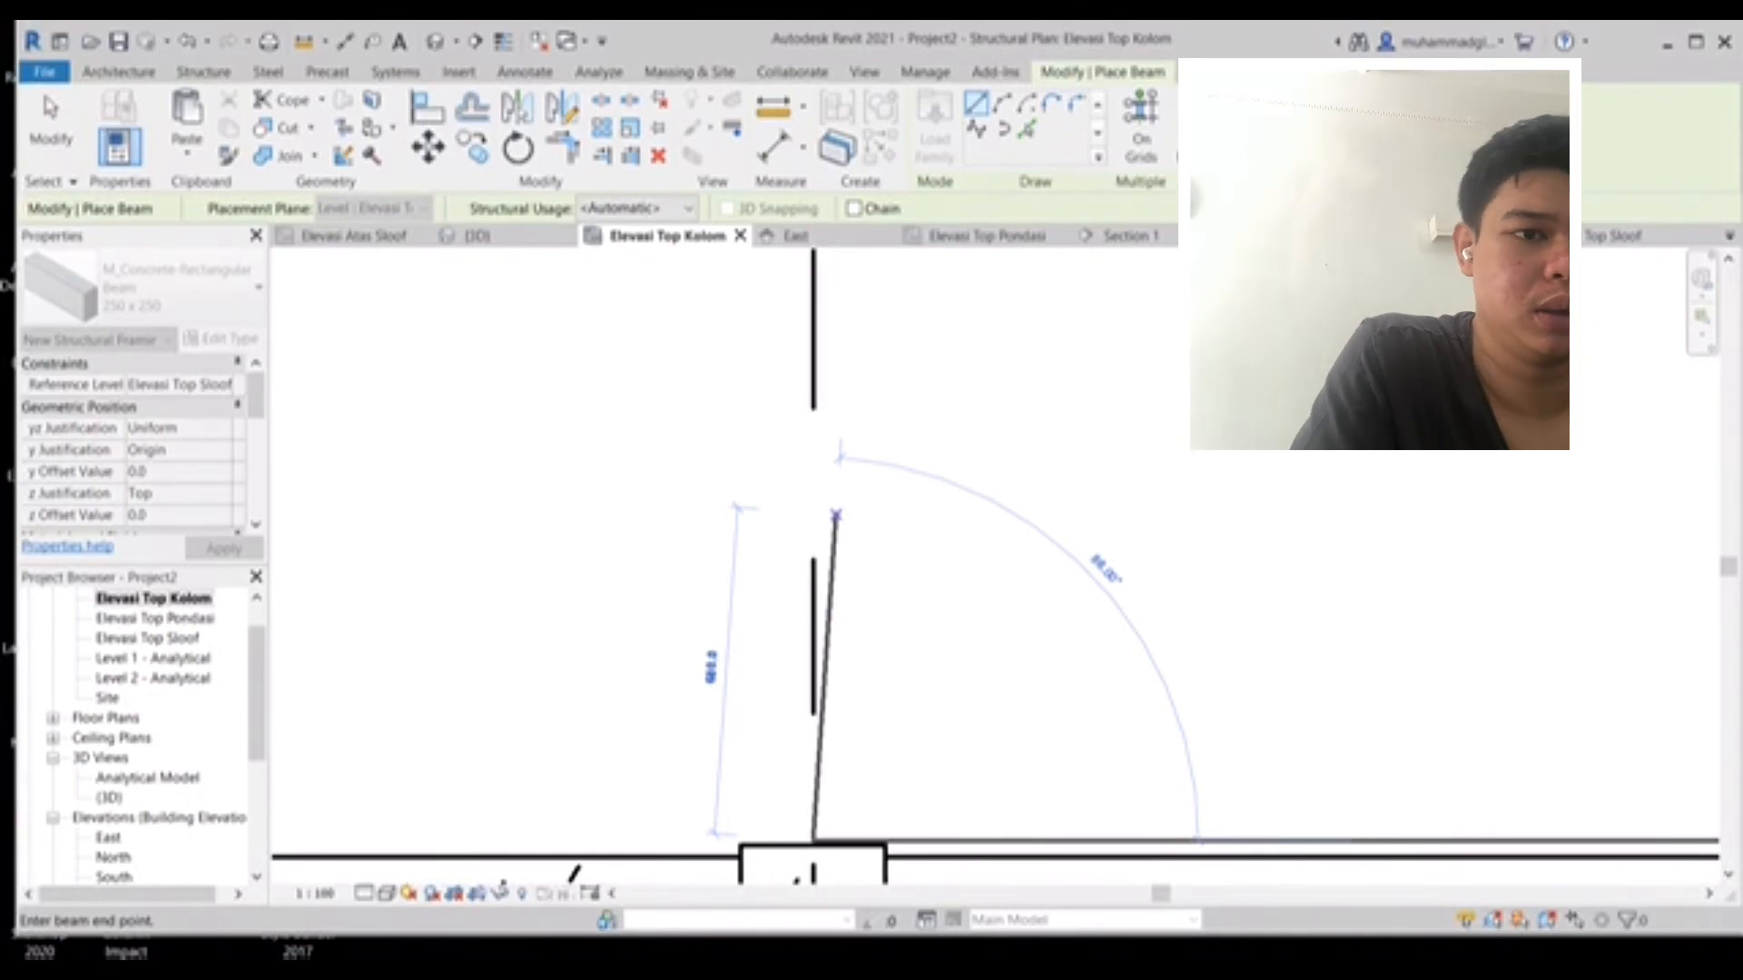
pyautogui.press('Escape')
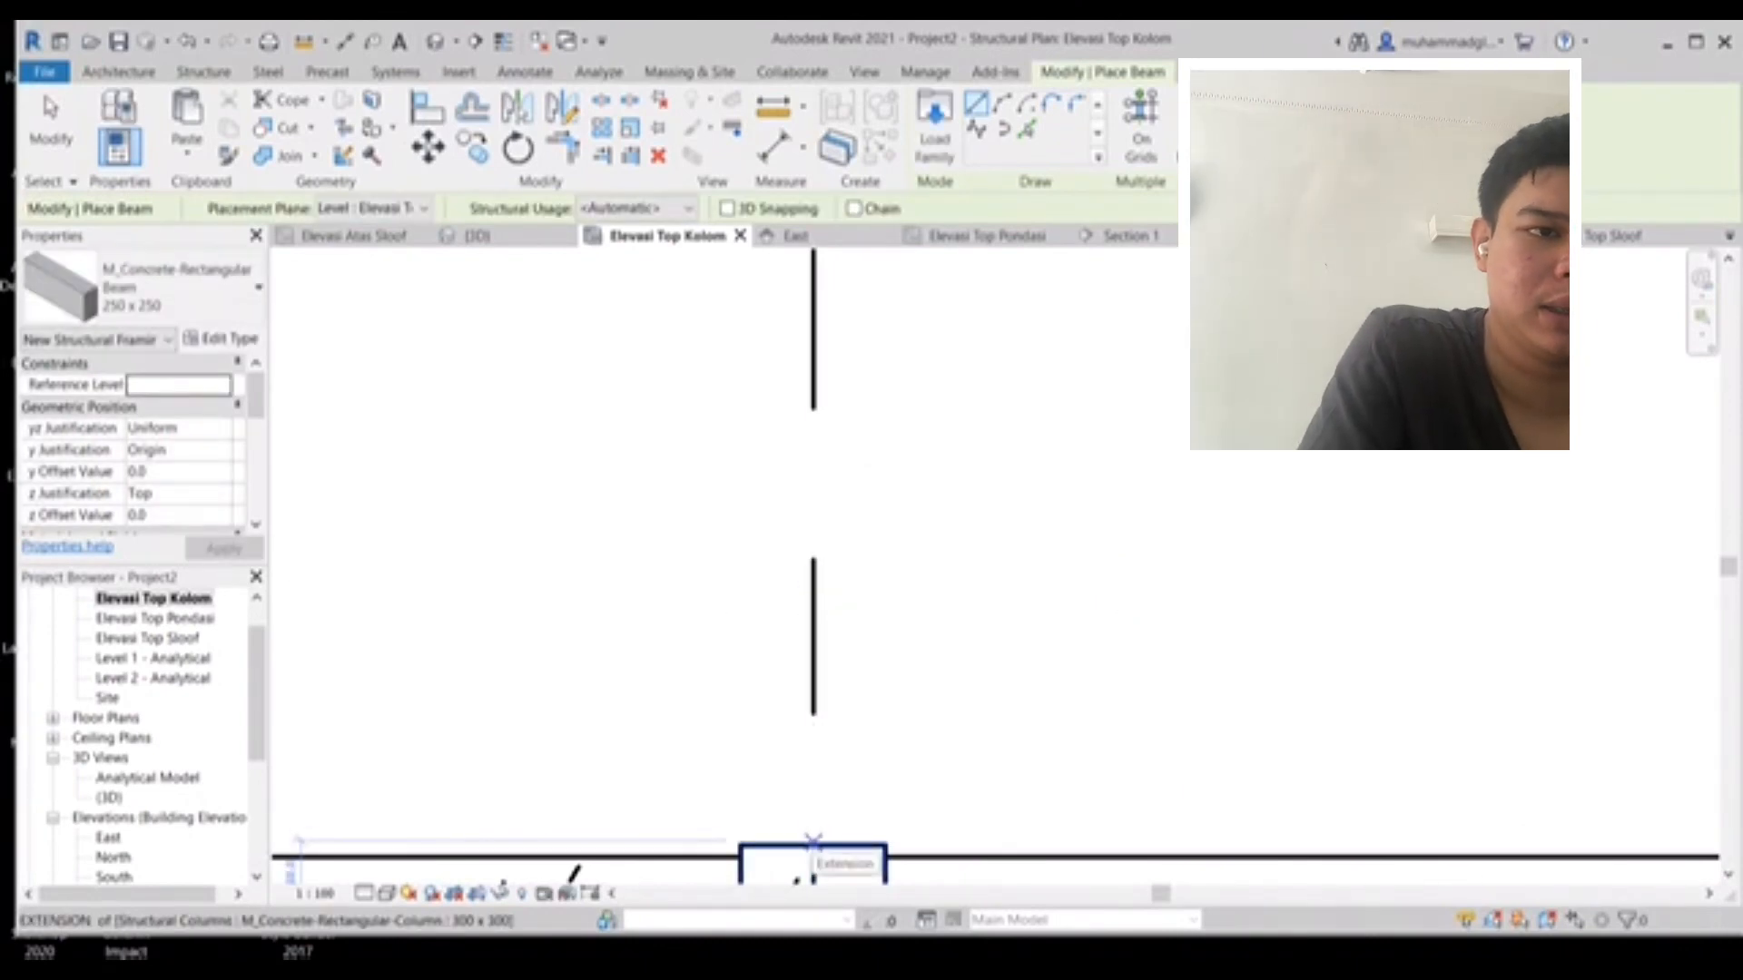
# - Place a vertical 250 x 250 beam between the two columns on the last vertical grid line
pyautogui.scroll(5, 799, 876)
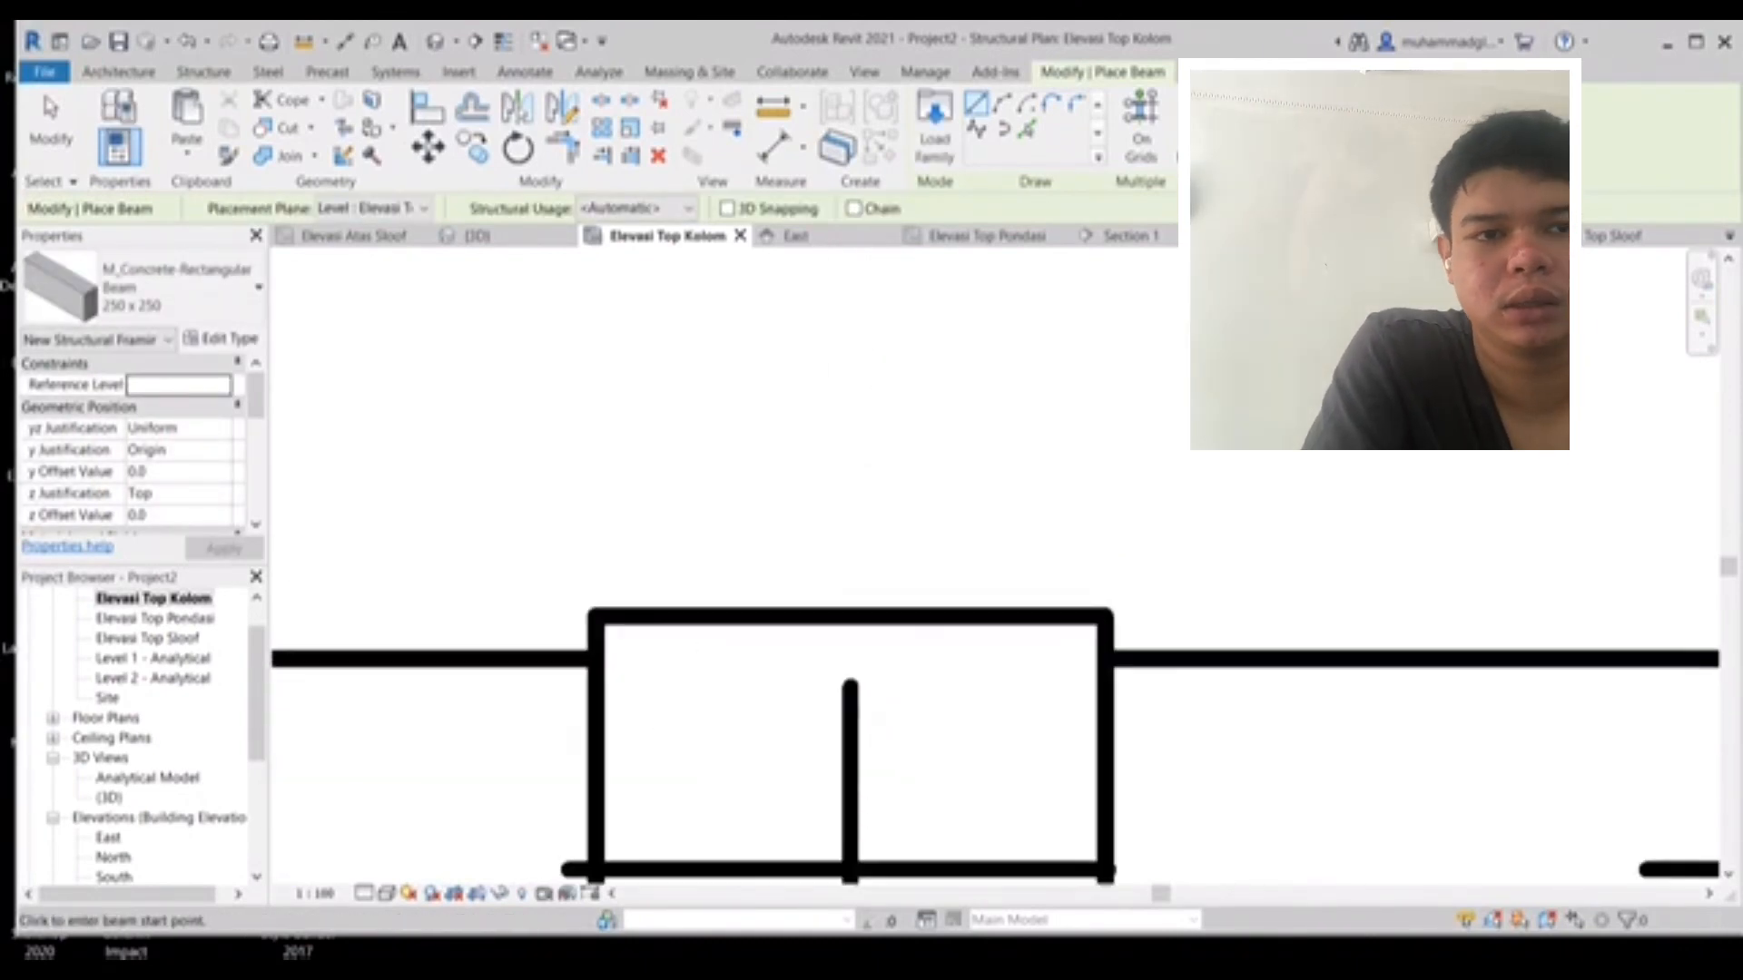
pyautogui.click(849, 615)
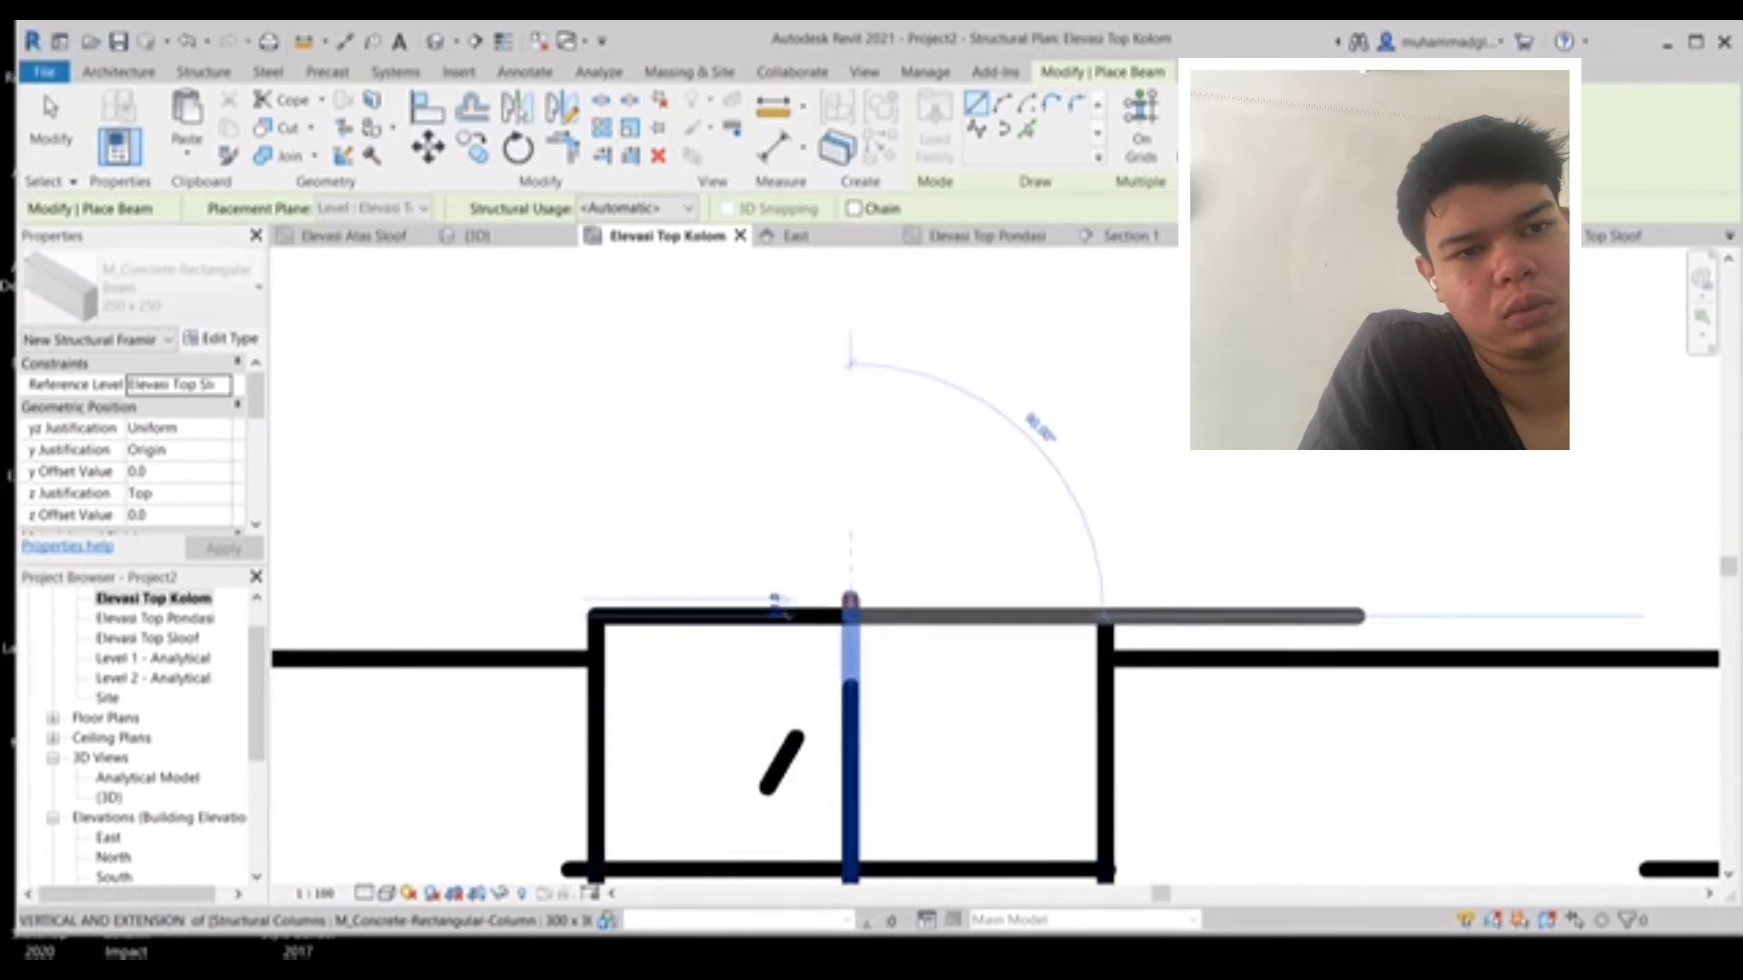
pyautogui.scroll(-3, 851, 381)
pyautogui.moveTo(852, 378); pyautogui.dragTo(797, 967, button='middle')
pyautogui.scroll(-2, 812, 606)
pyautogui.scroll(-4, 766, 416)
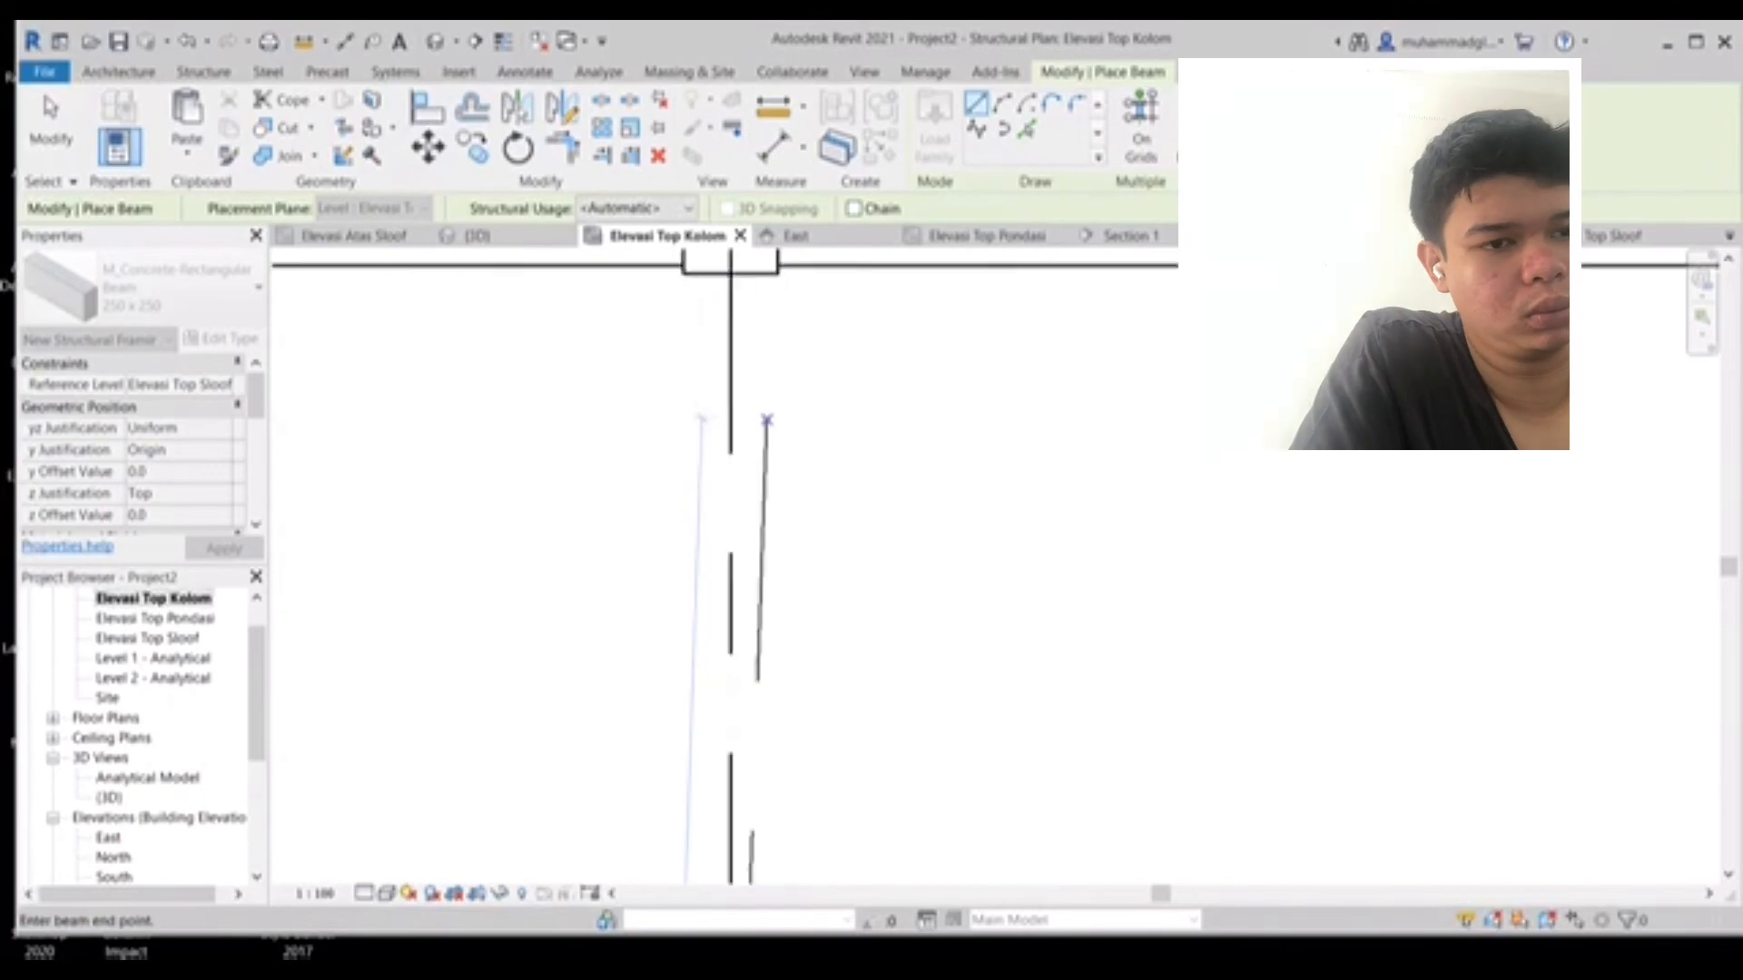
pyautogui.scroll(3, 741, 313)
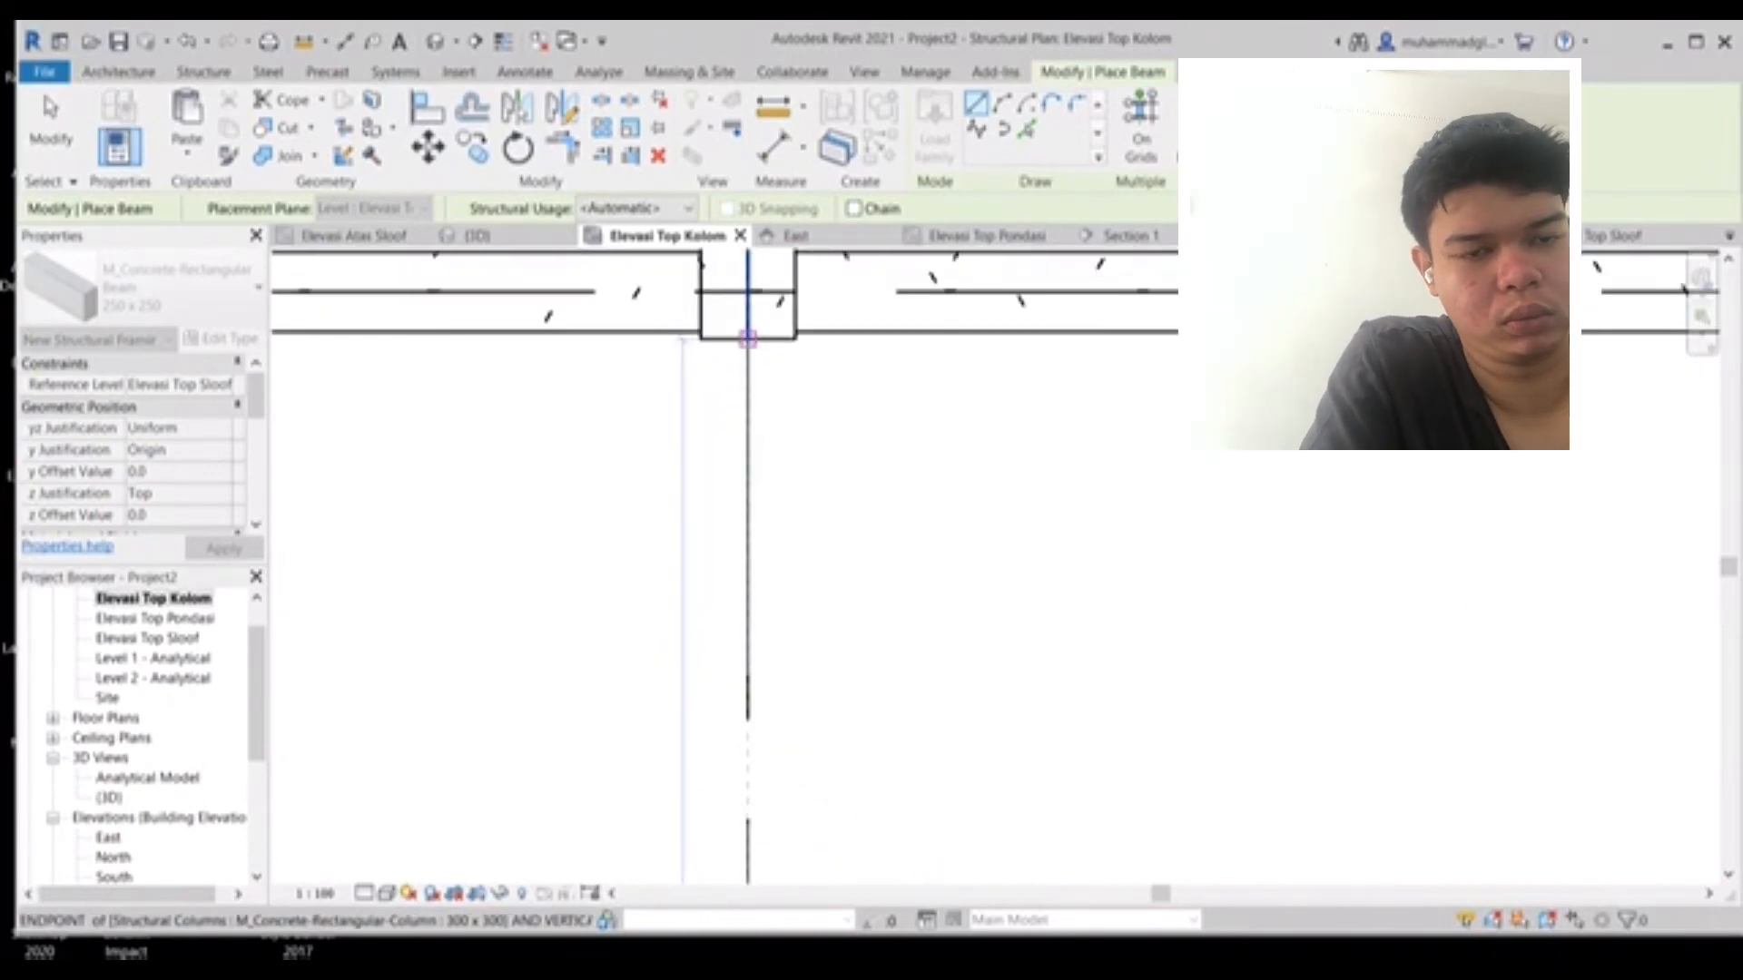
pyautogui.click(747, 339)
pyautogui.scroll(-5, 747, 339)
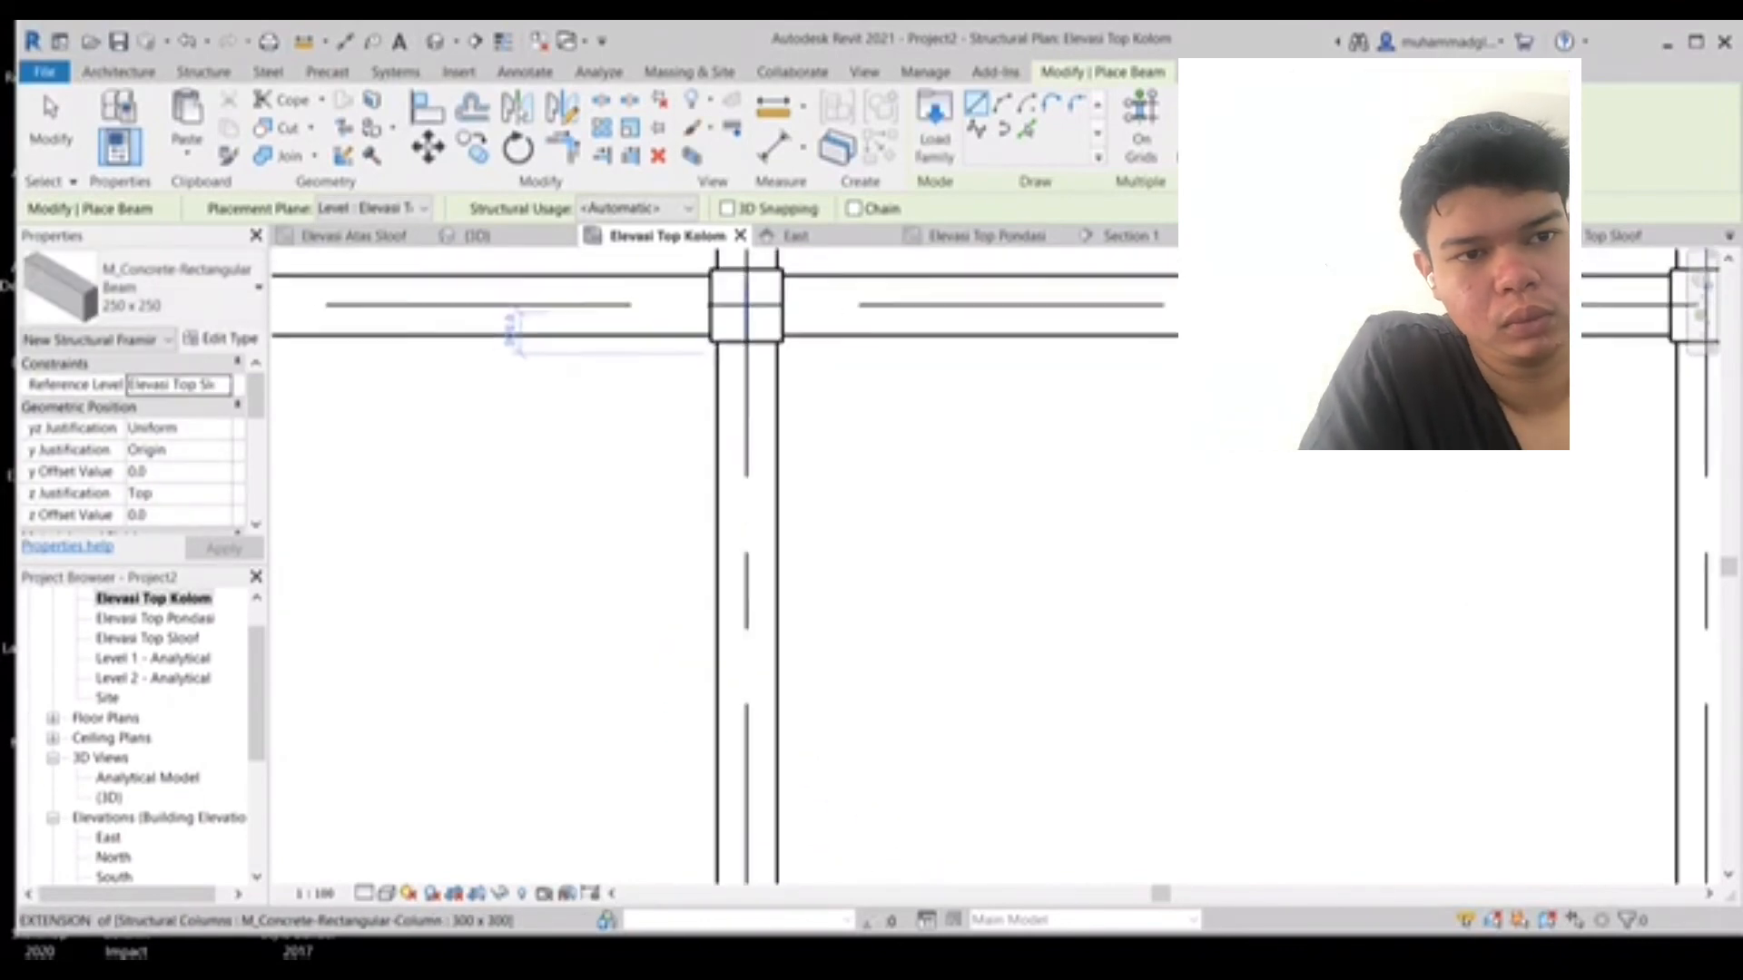
pyautogui.scroll(-1, 750, 346)
pyautogui.moveTo(749, 346); pyautogui.dragTo(1005, 590, button='middle')
pyautogui.scroll(-1, 1002, 651)
pyautogui.scroll(-1, 1002, 650)
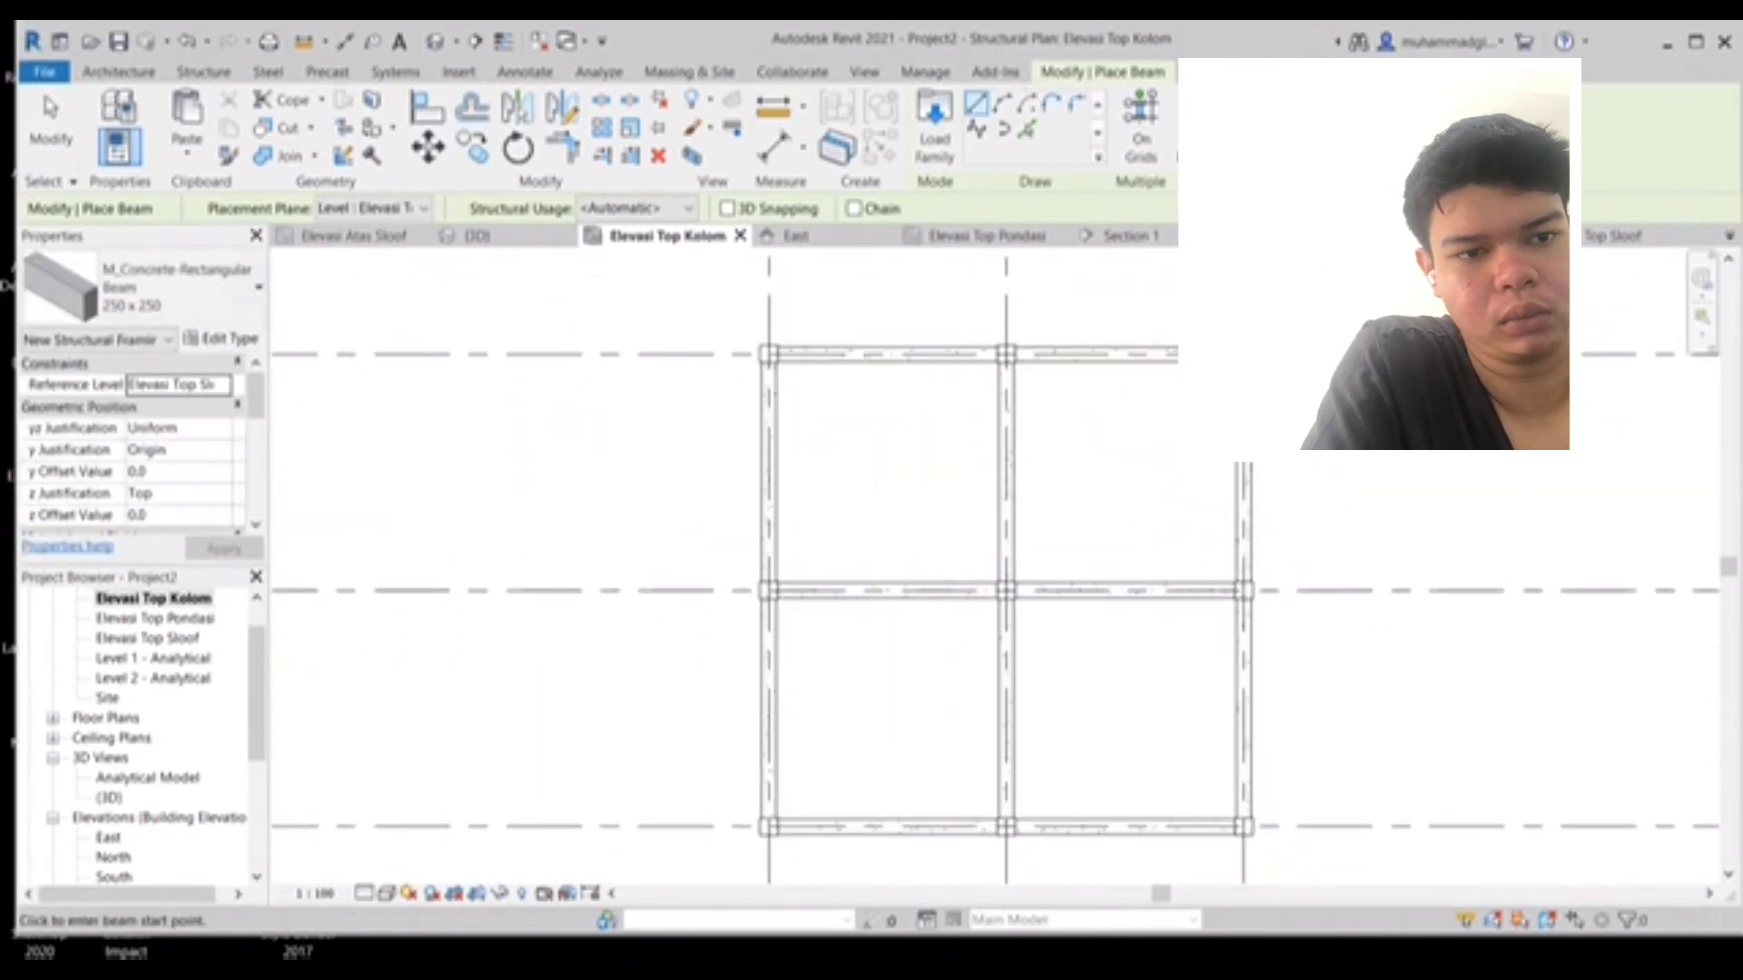
# - Open the 3D view and display the structure in the Consistent Colors visual style
pyautogui.click(435, 40)
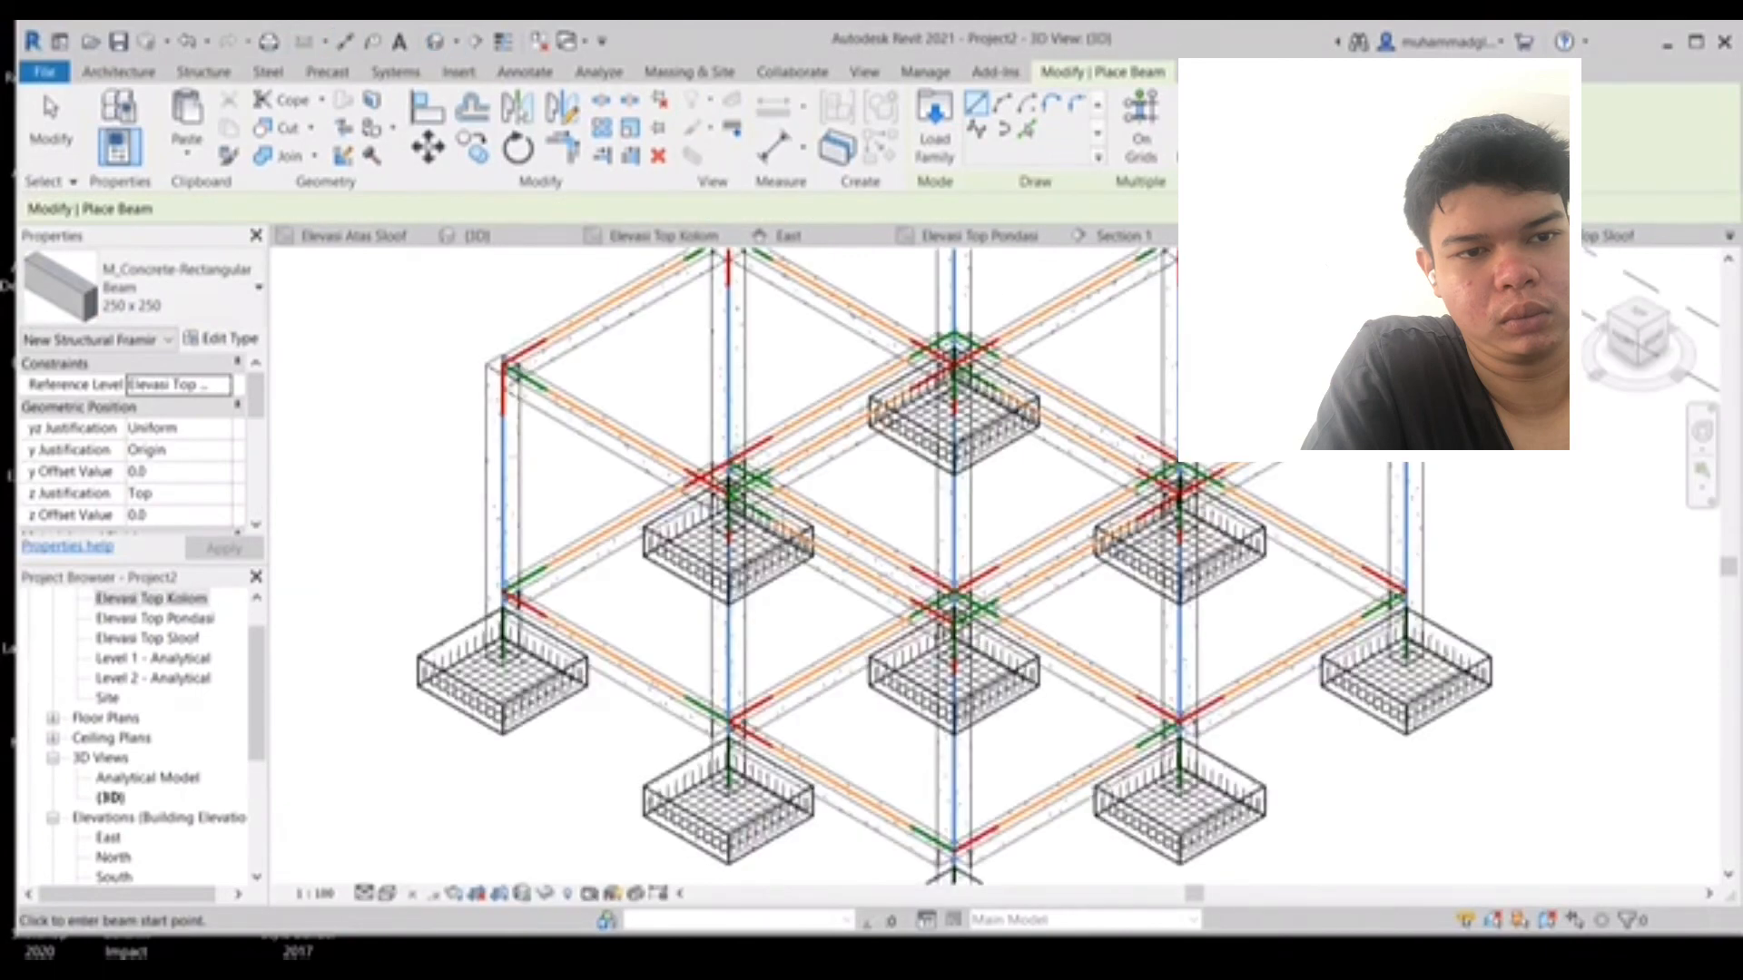
pyautogui.moveTo(908, 508); pyautogui.dragTo(678, 570, button='middle')
pyautogui.scroll(-4, 908, 567)
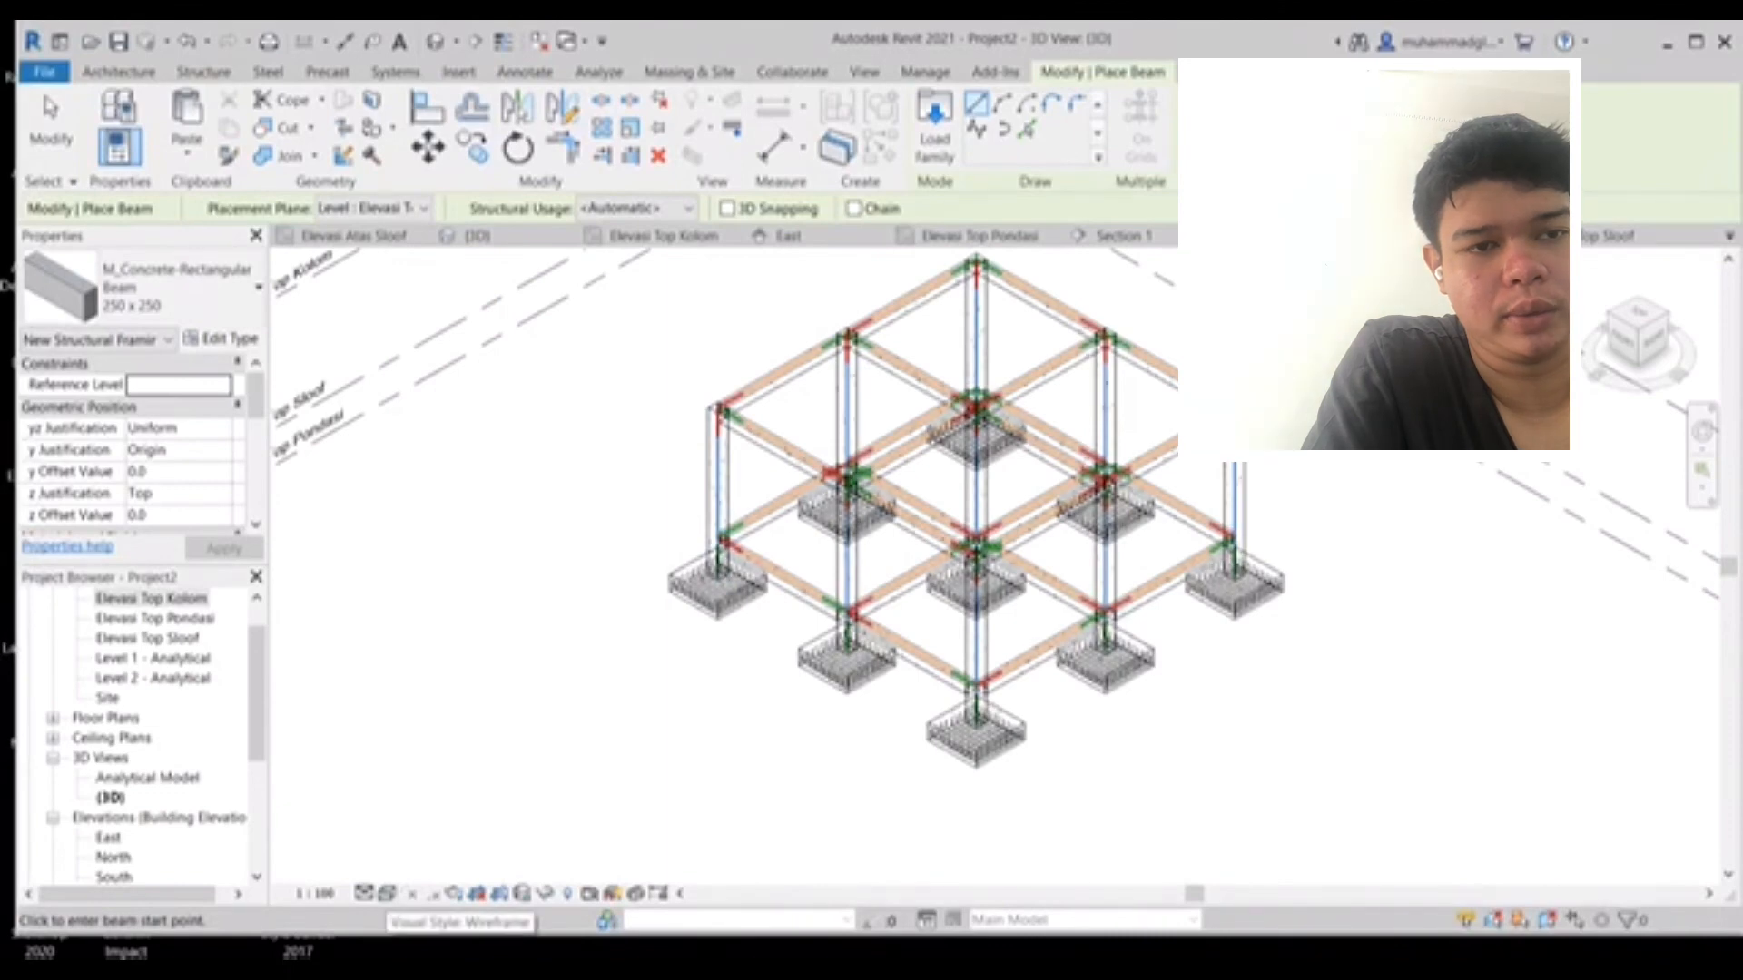
pyautogui.click(387, 893)
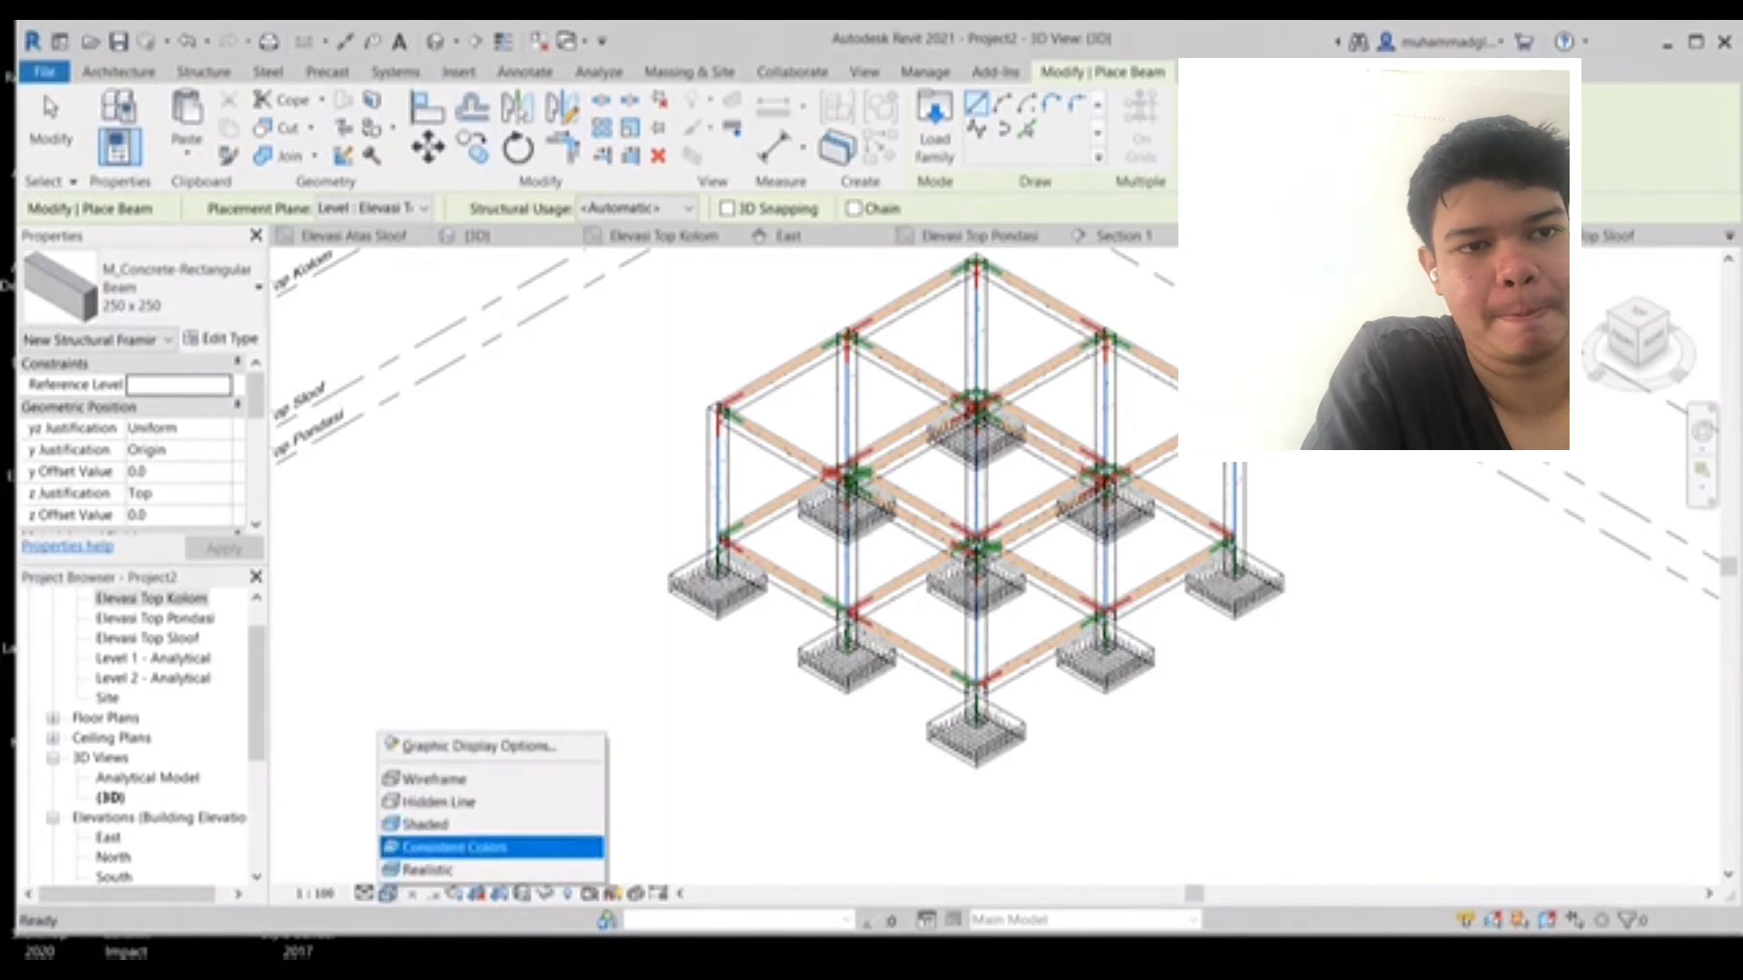
pyautogui.click(453, 847)
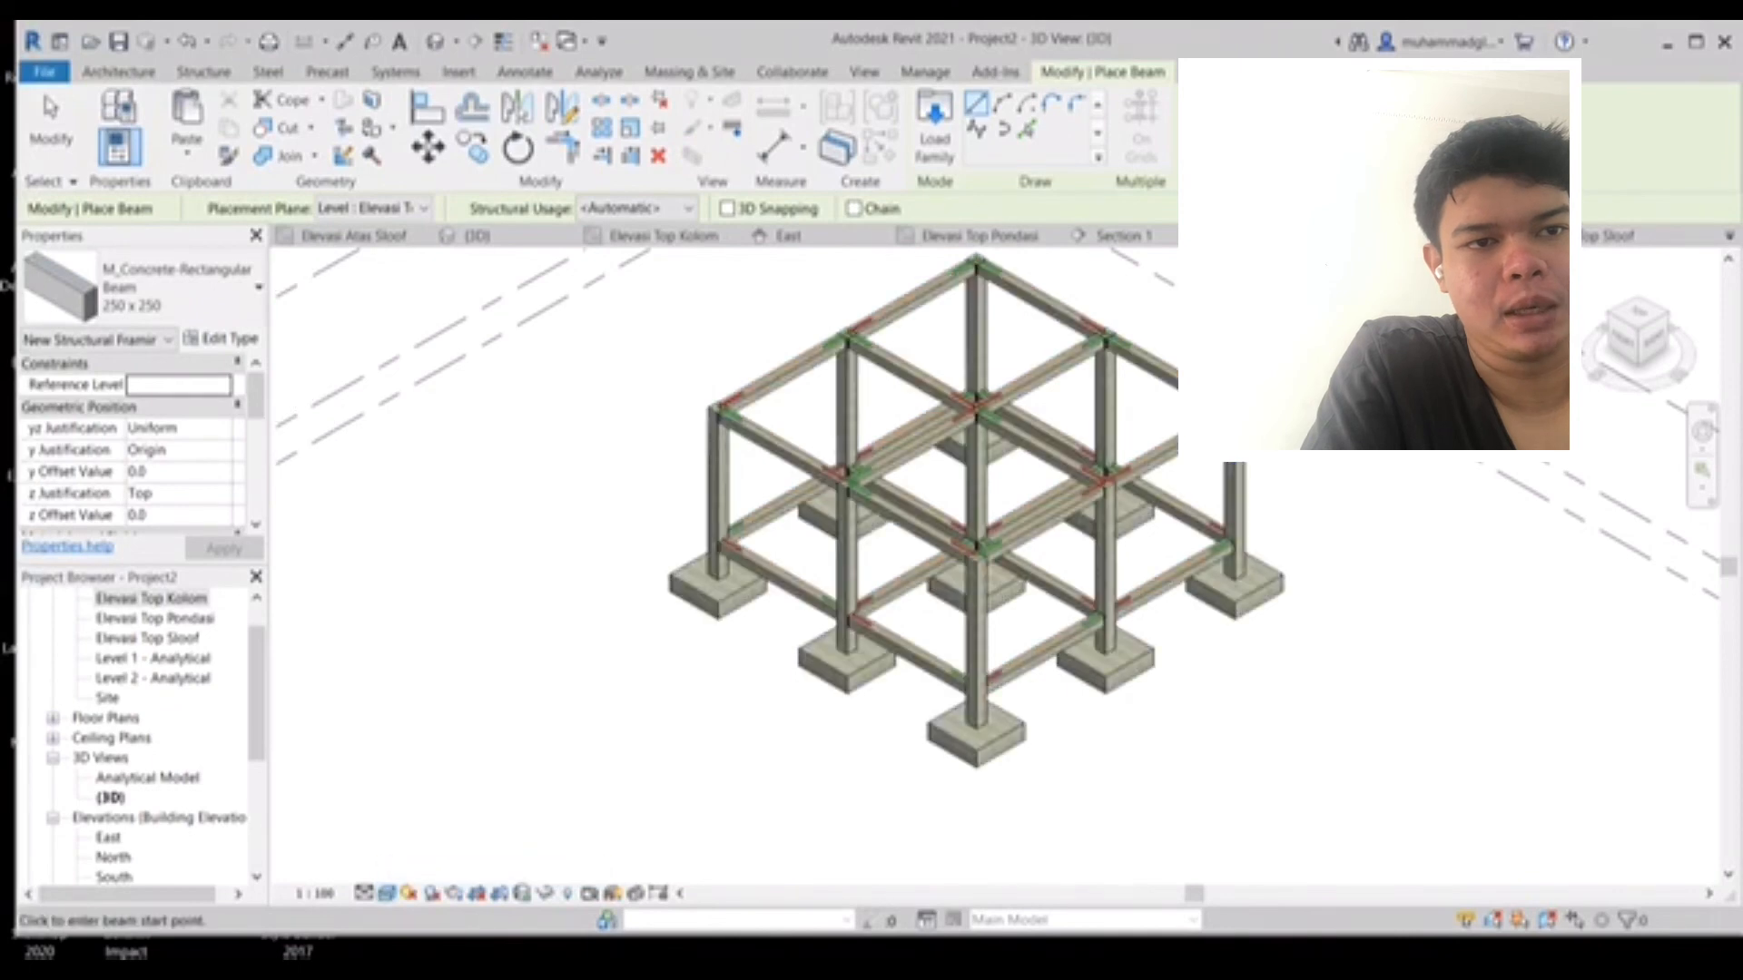
# - Return the 3D view to the Wireframe visual style
pyautogui.moveTo(1005, 707); pyautogui.dragTo(870, 765, button='middle')
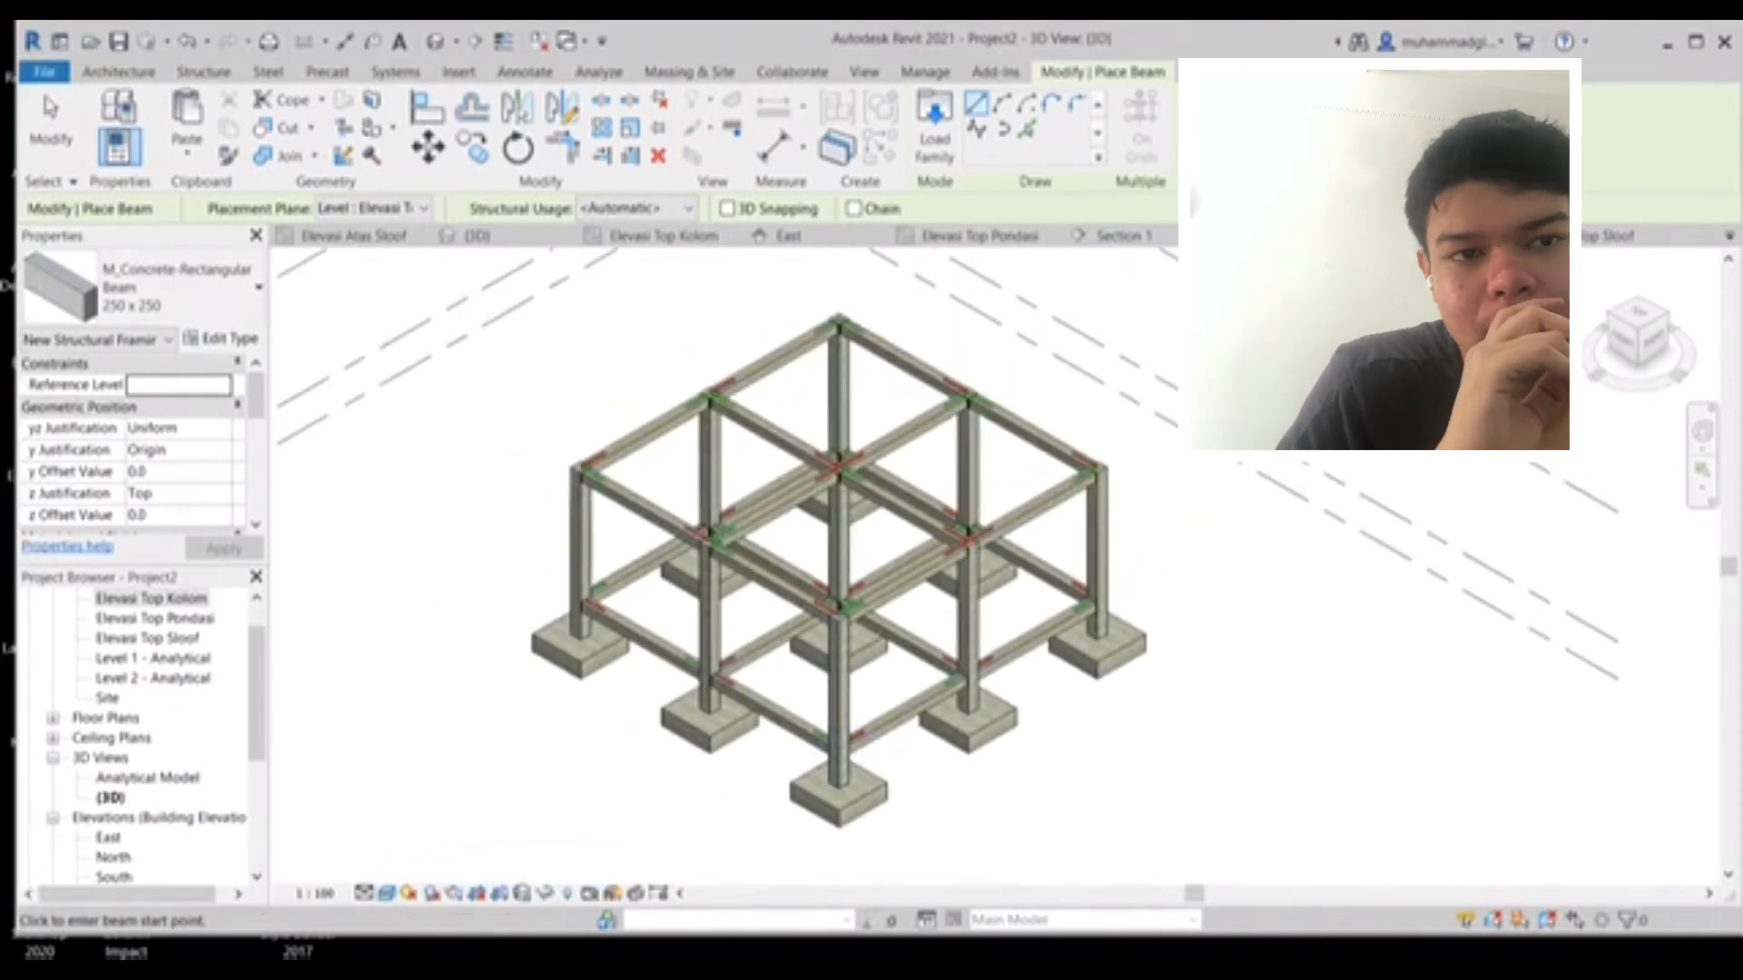
pyautogui.click(387, 893)
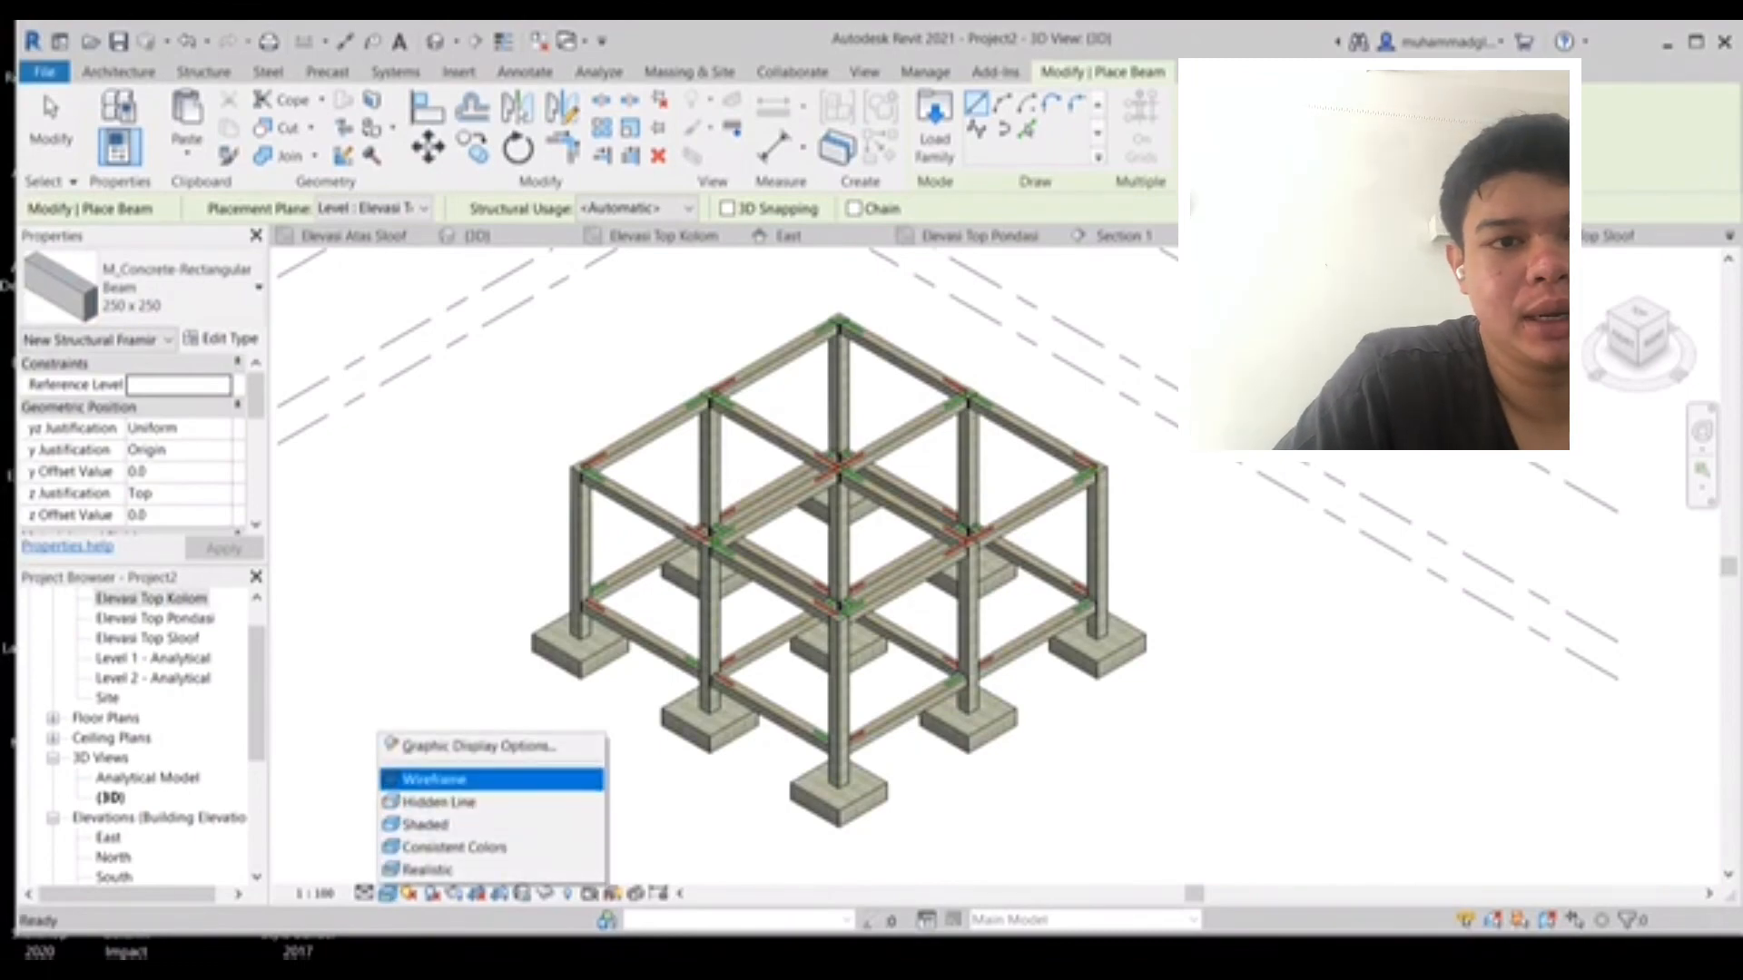
pyautogui.click(436, 779)
pyautogui.scroll(5, 830, 754)
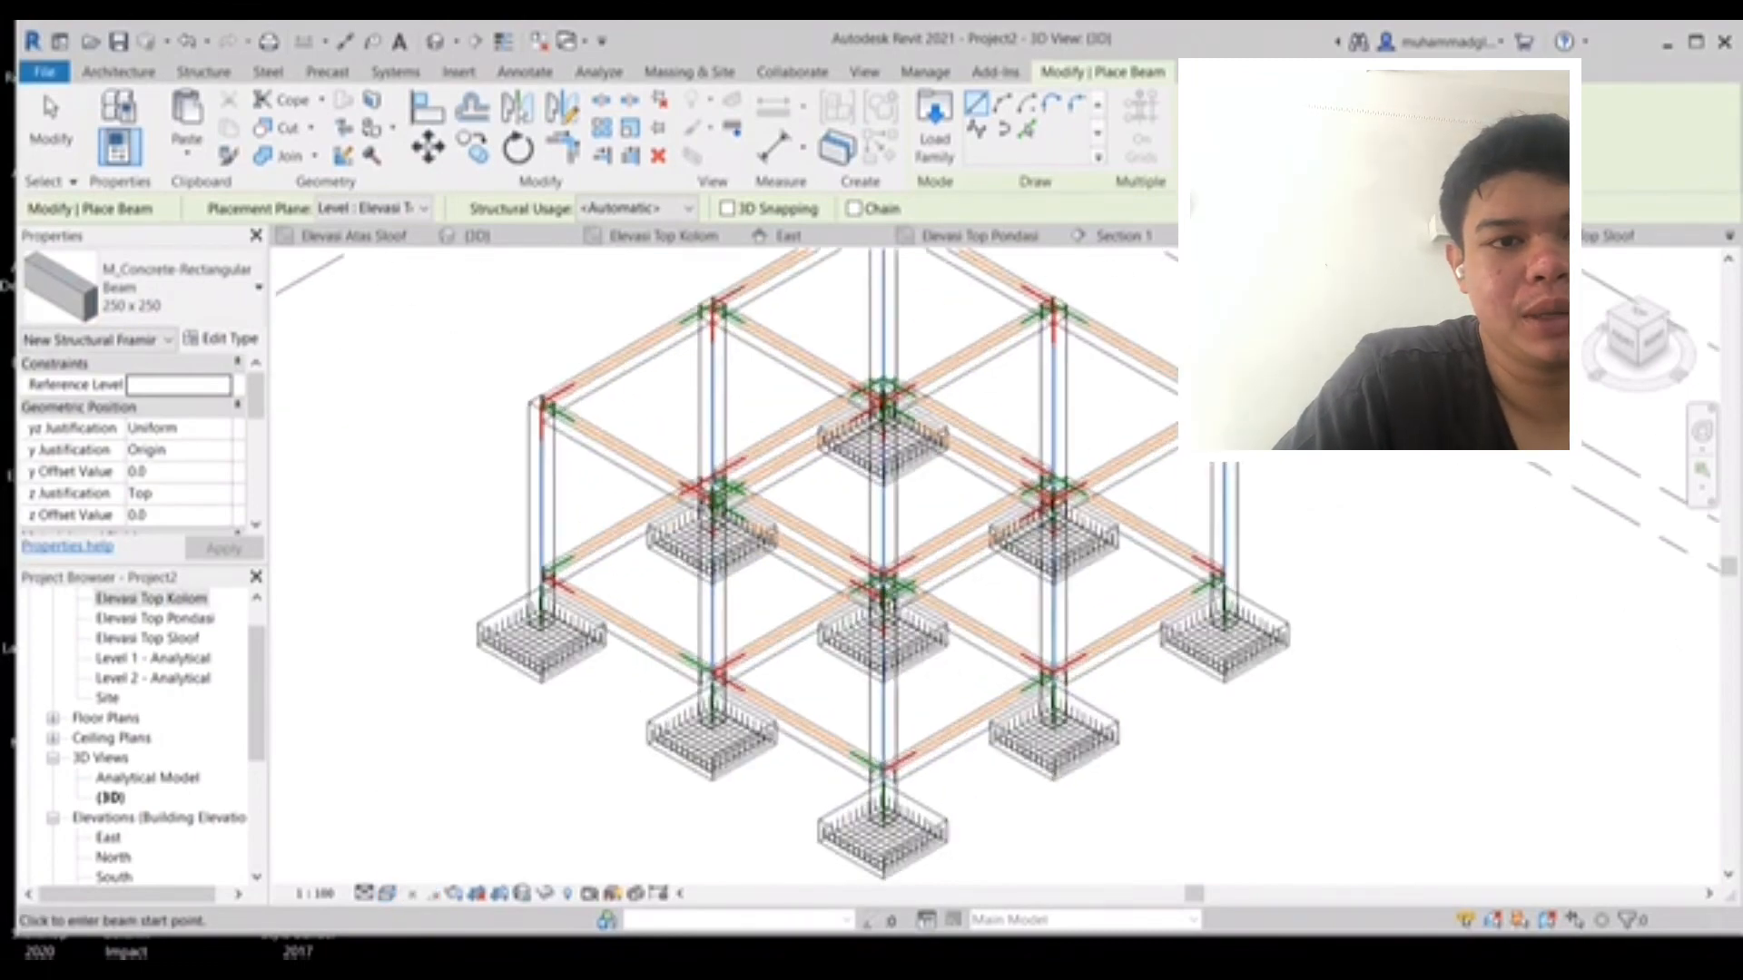
pyautogui.moveTo(831, 749); pyautogui.dragTo(959, 877, button='middle')
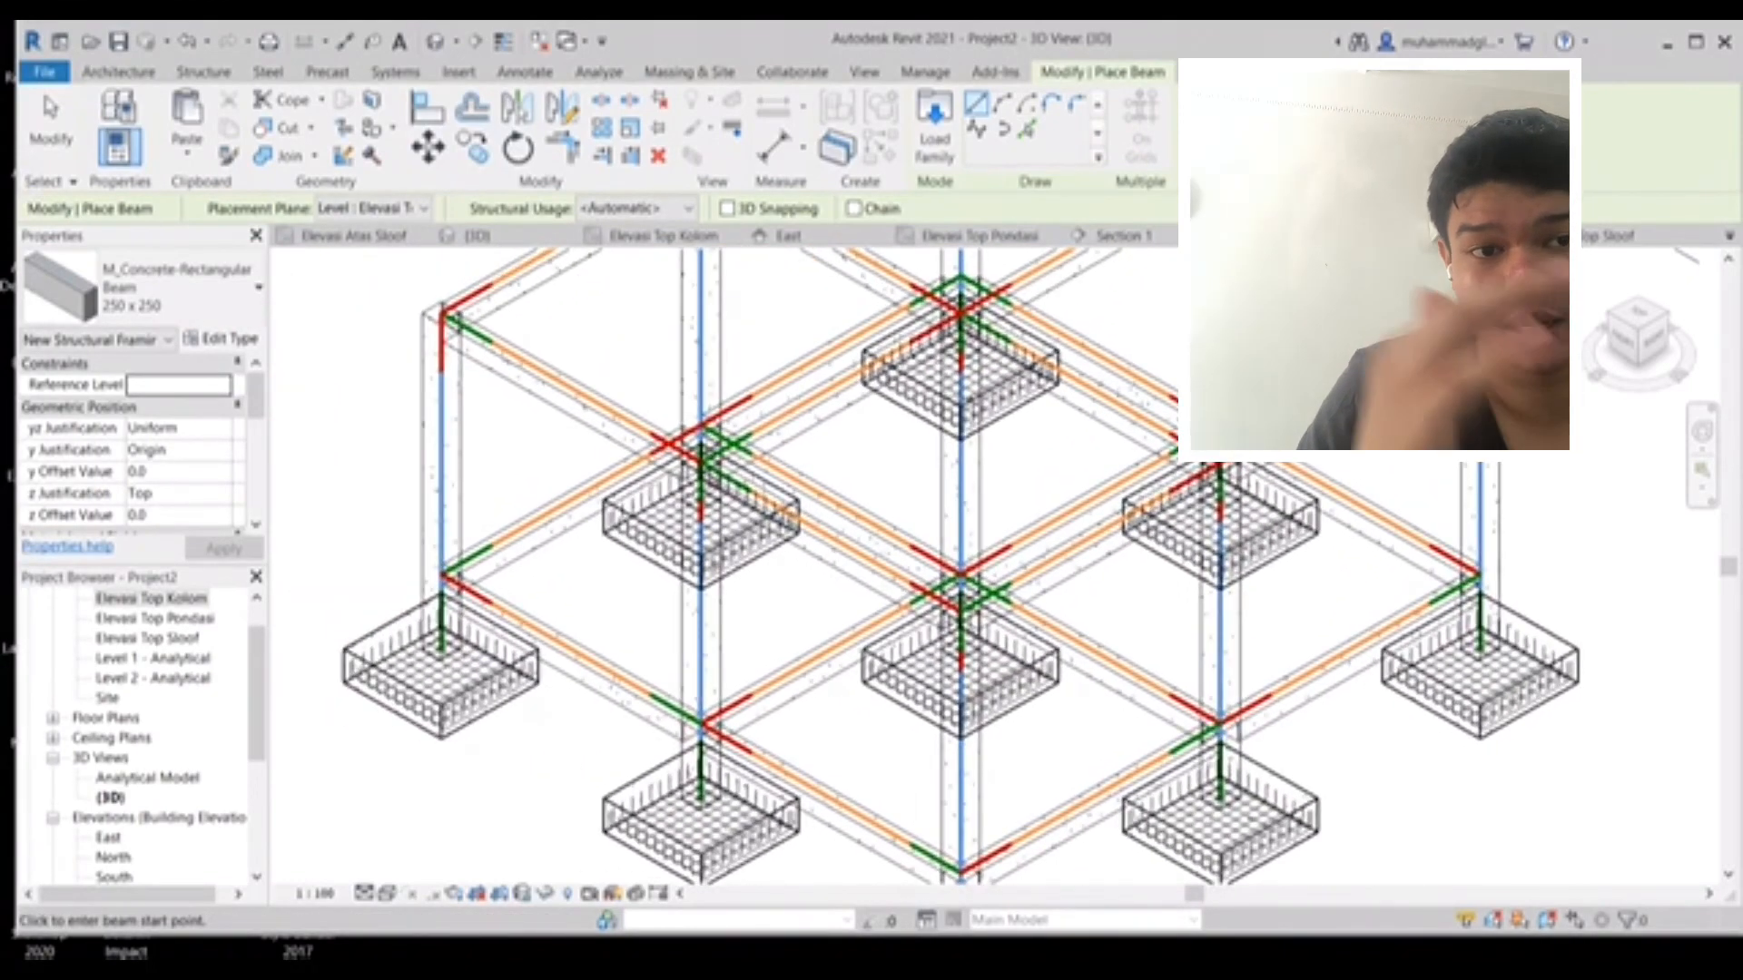
pyautogui.hotkey('alt', 'Tab')
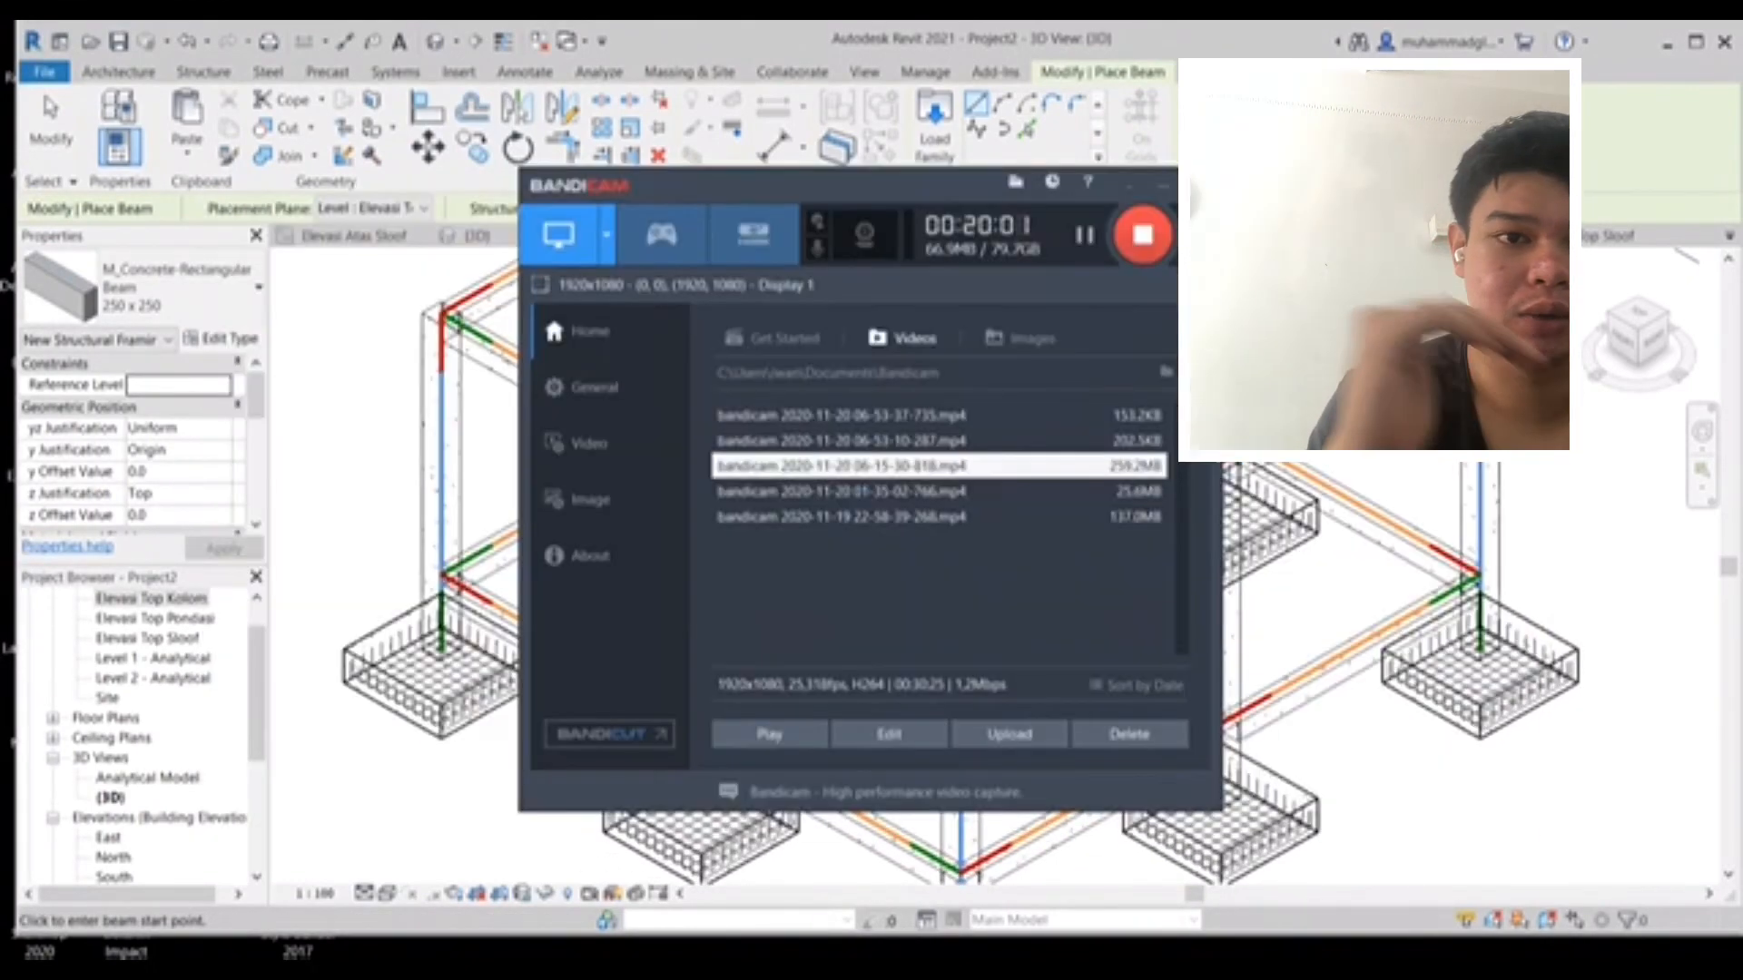